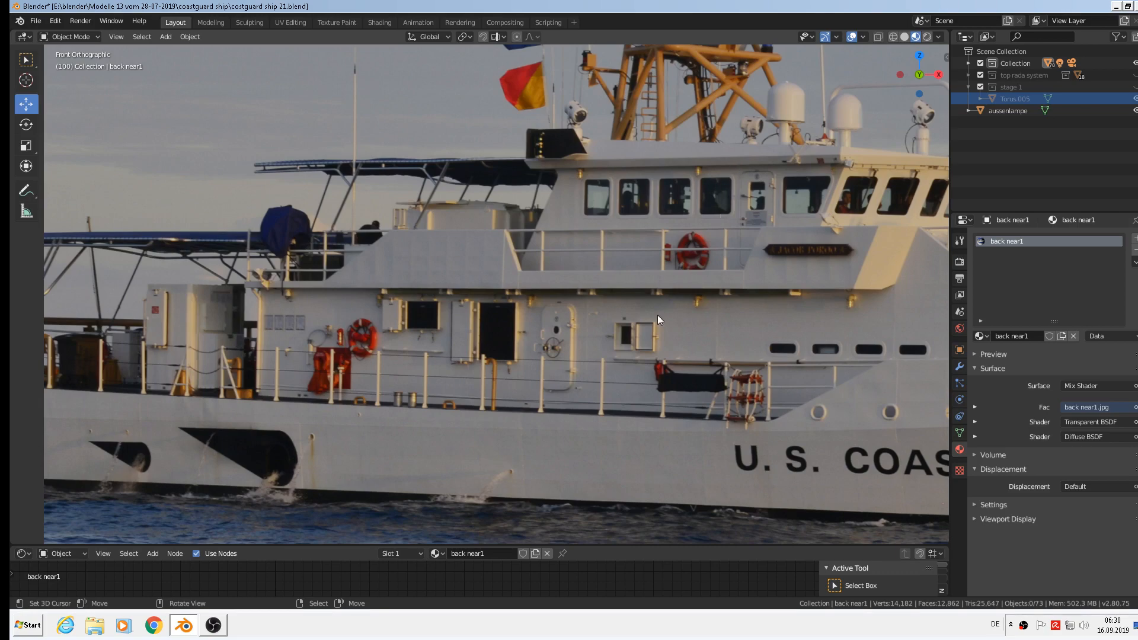
Make the stage 1 collection visible in the viewport.
scroll(575, 331, down, 6)
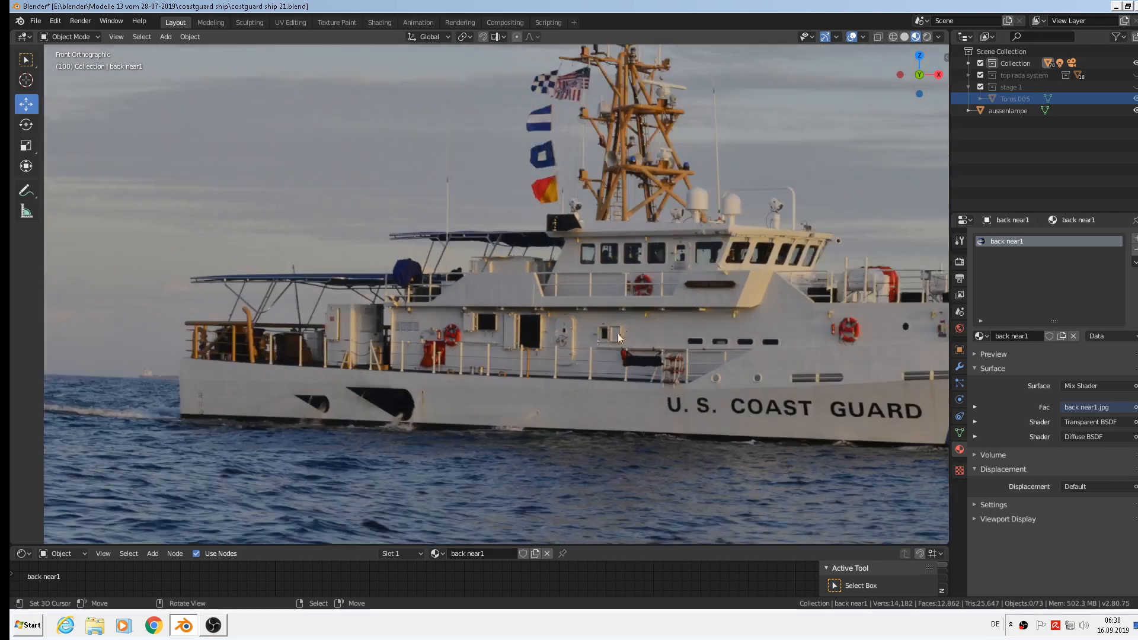
scroll(776, 332, down, 3)
shift+middle_drag(775, 372, 588, 218)
scroll(607, 272, down, 5)
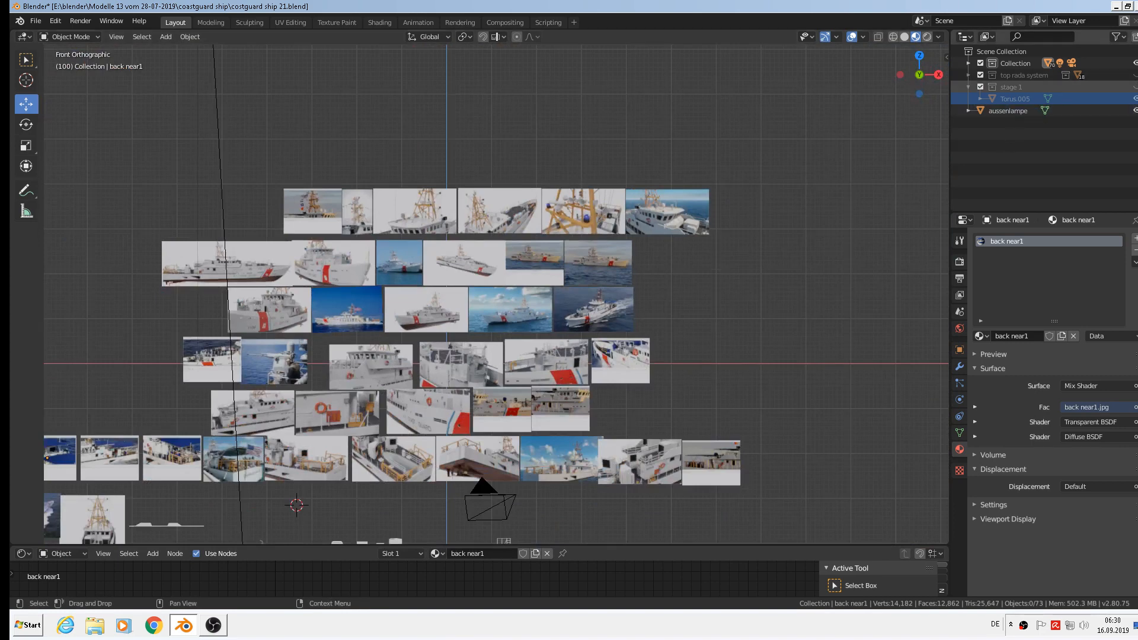
click(1135, 87)
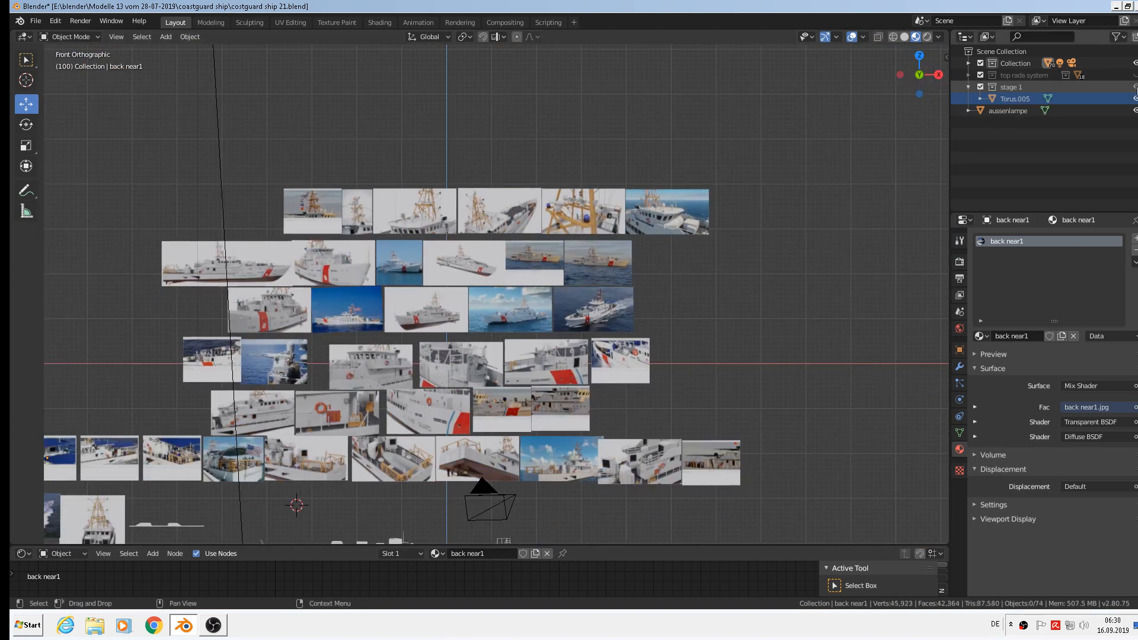
Select the ship's white superstructure and switch it to Edit Mode.
scroll(805, 354, down, 3)
shift+middle_drag(777, 394, 724, 348)
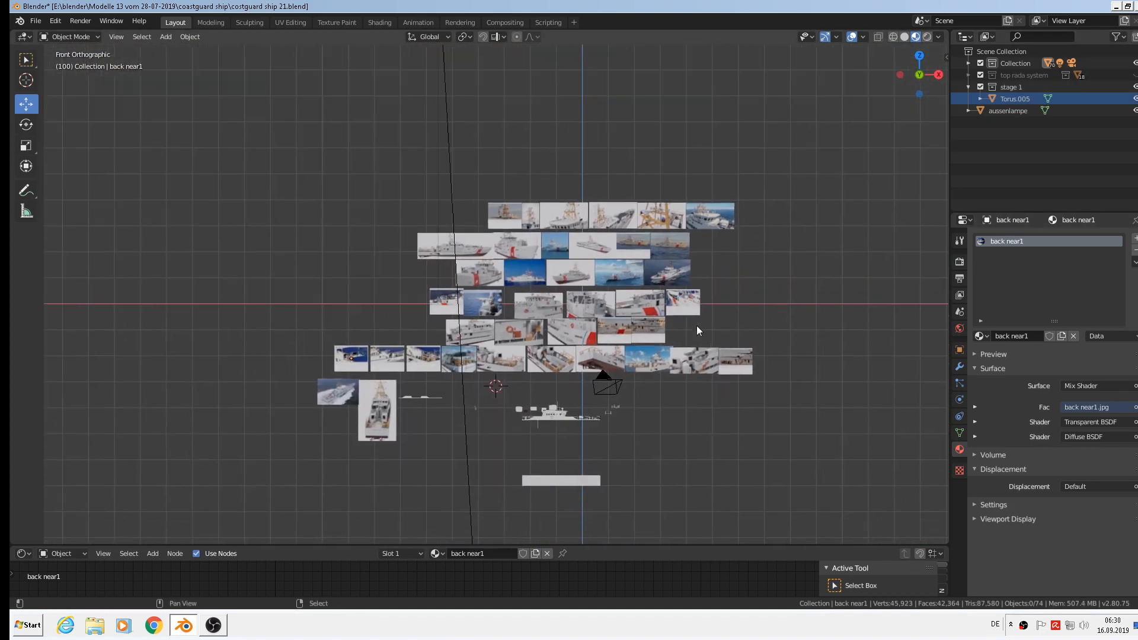
scroll(548, 403, up, 16)
scroll(555, 389, up, 2)
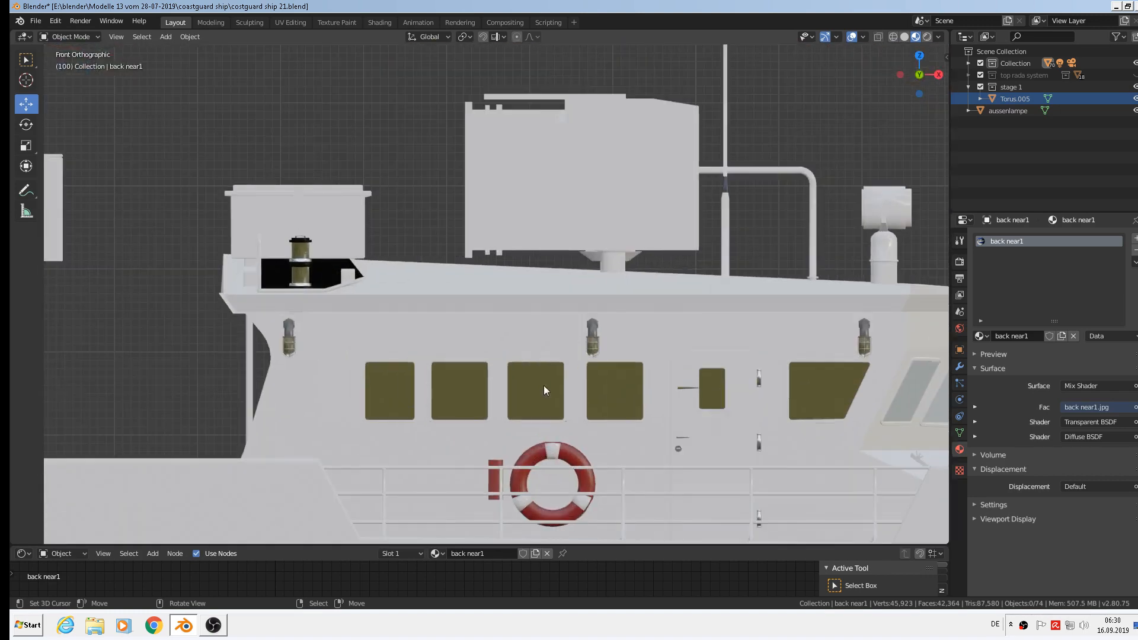
click(688, 391)
shift+middle_drag(696, 405, 582, 269)
key(Tab)
Select the linked geometry of the wheelhouse side door, including its frame, window and three hinges but not the handles.
scroll(565, 258, up, 2)
scroll(490, 220, down, 2)
shift+middle_drag(437, 170, 702, 508)
scroll(530, 386, up, 5)
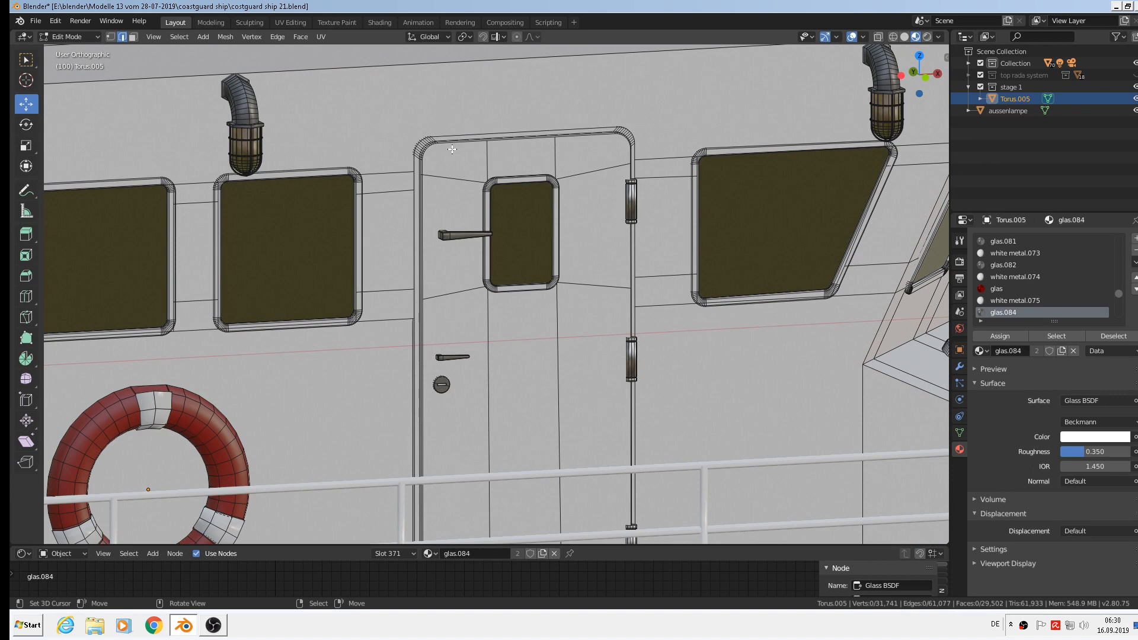
key(l)
key(l)
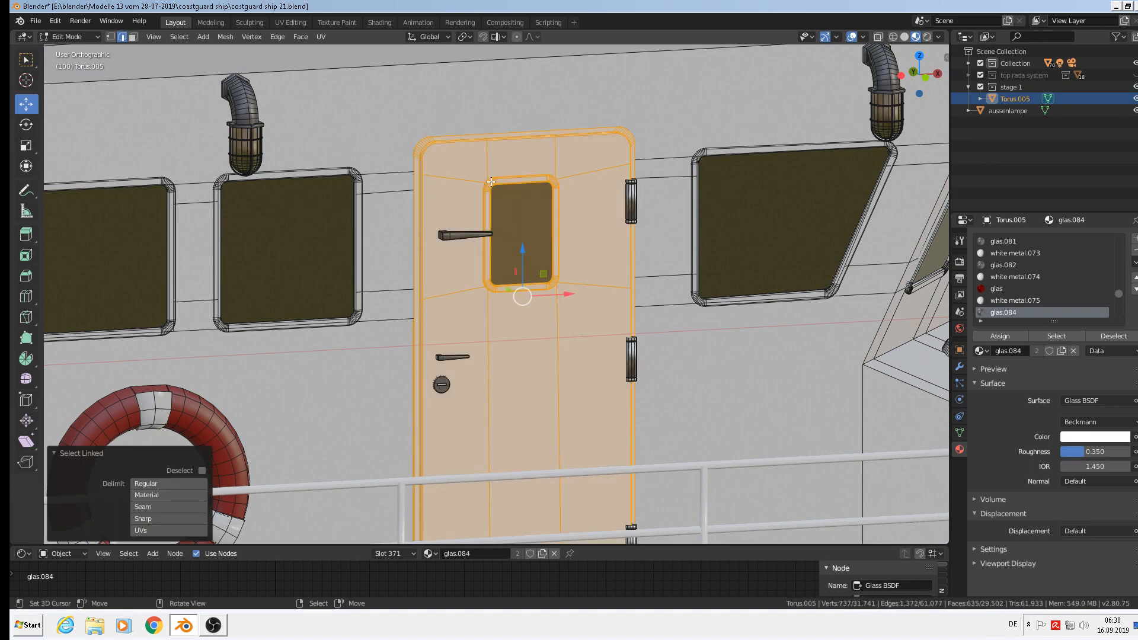
key(l)
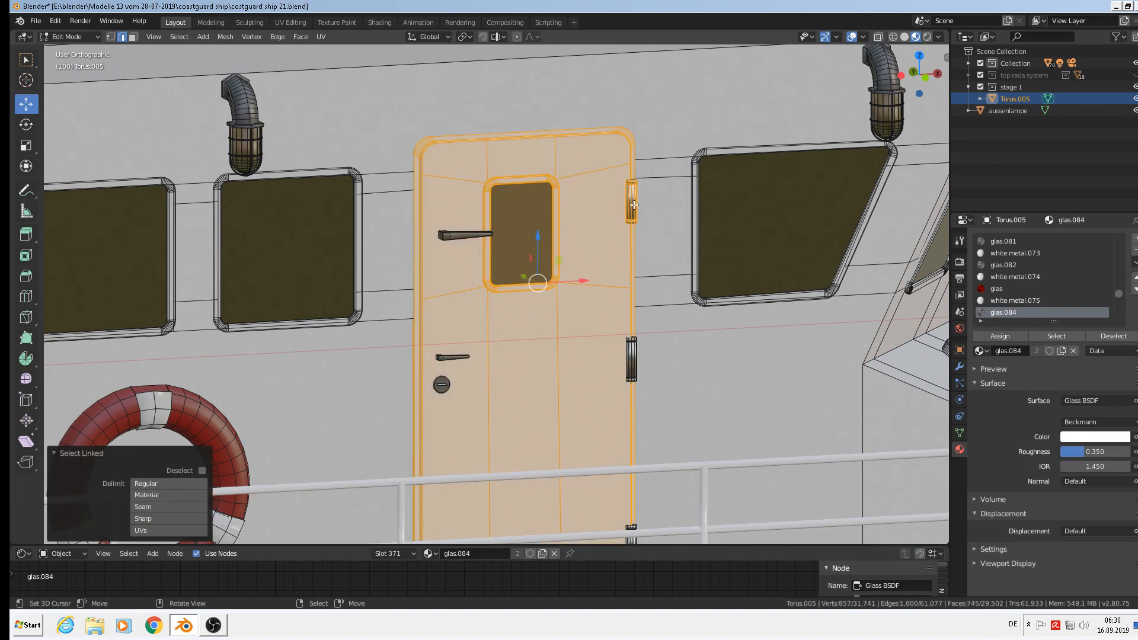
key(l)
scroll(621, 352, down, 2)
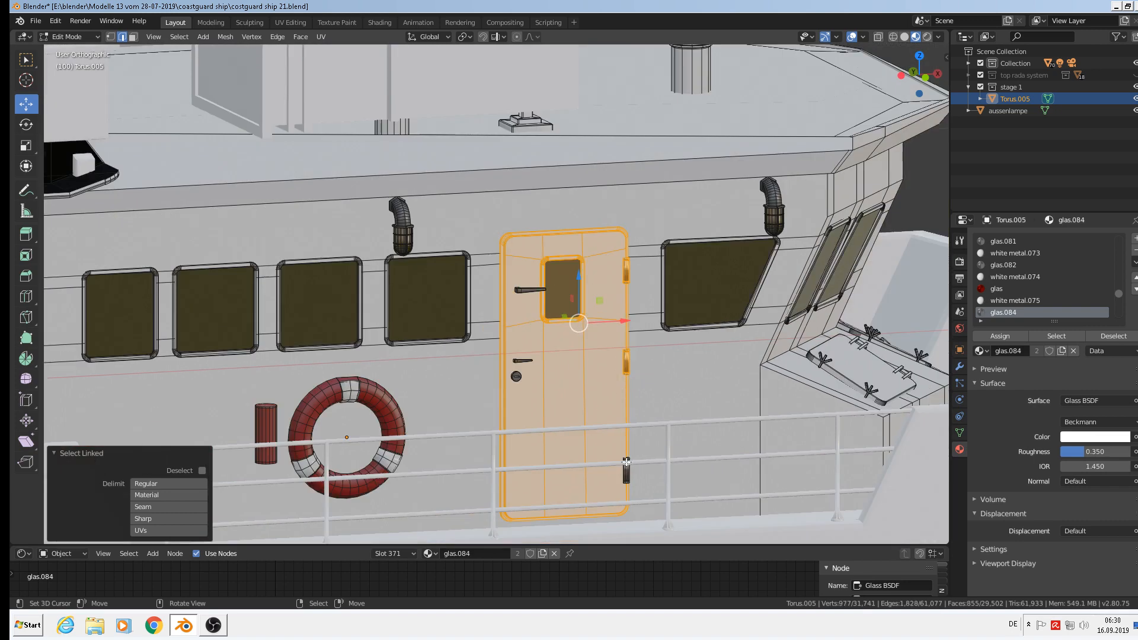
key(l)
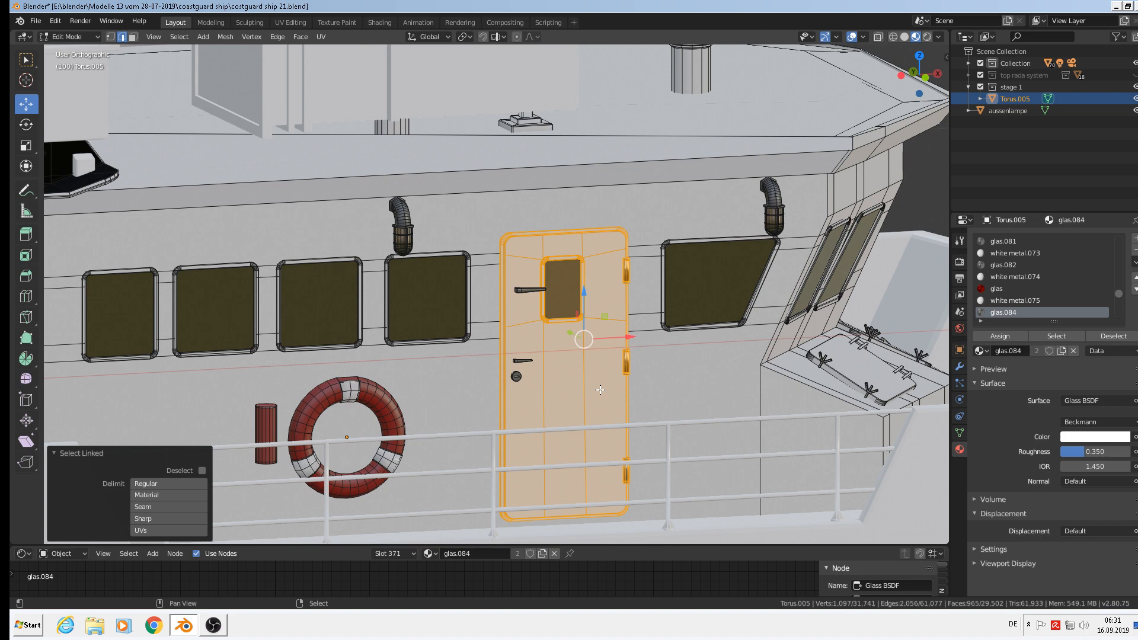
Duplicate the selected door parts in place, separate the copy into its own object and return to Object Mode.
key(shift+d)
key(Escape)
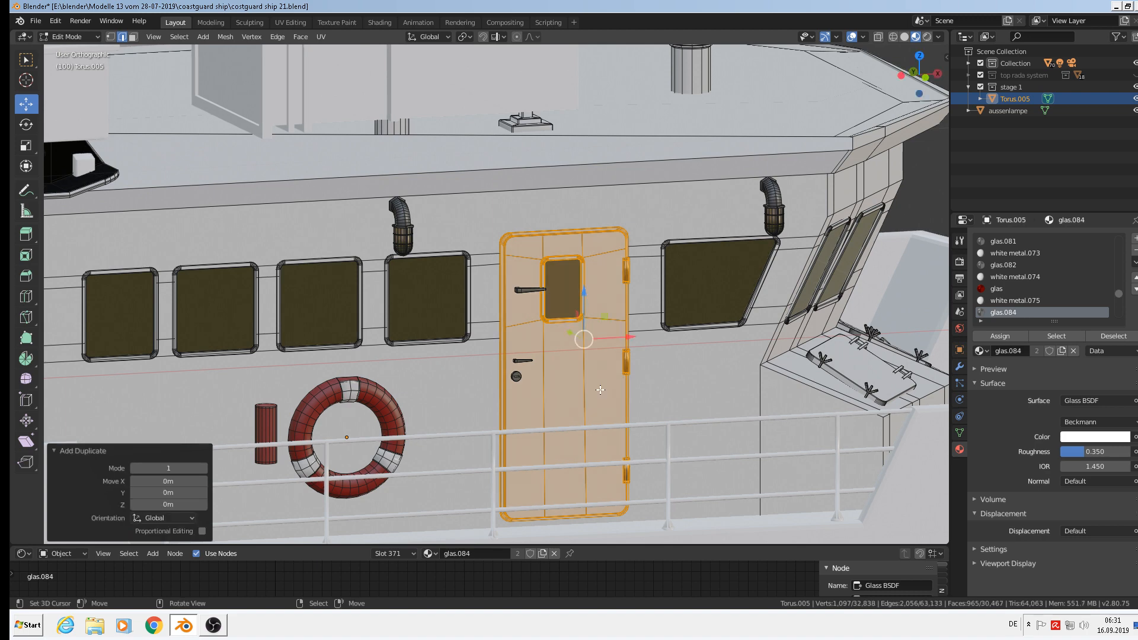
key(p)
click(600, 390)
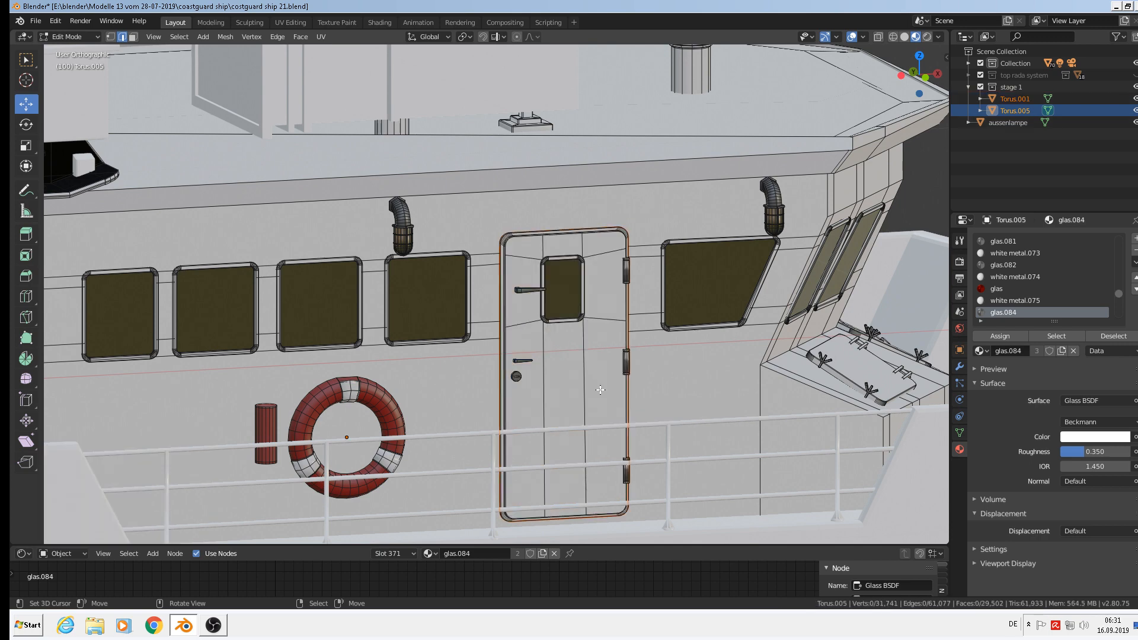
key(Tab)
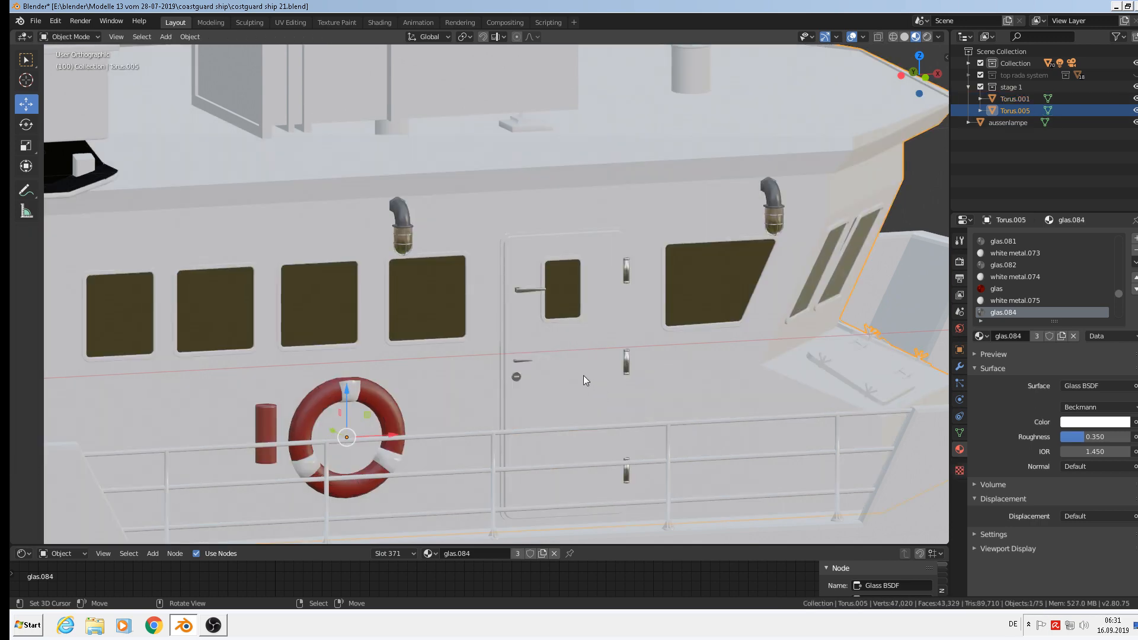
Set the copied door's origin to its geometry and move the door clear above the wheelhouse roof.
scroll(583, 375, down, 4)
click(584, 375)
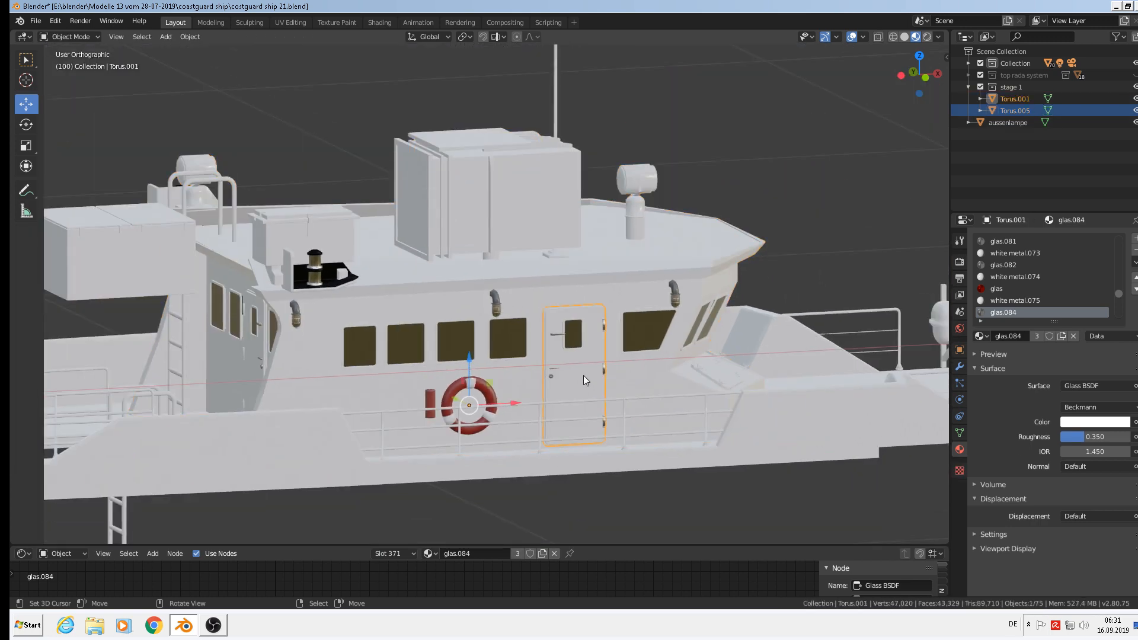
scroll(583, 375, down, 4)
click(190, 37)
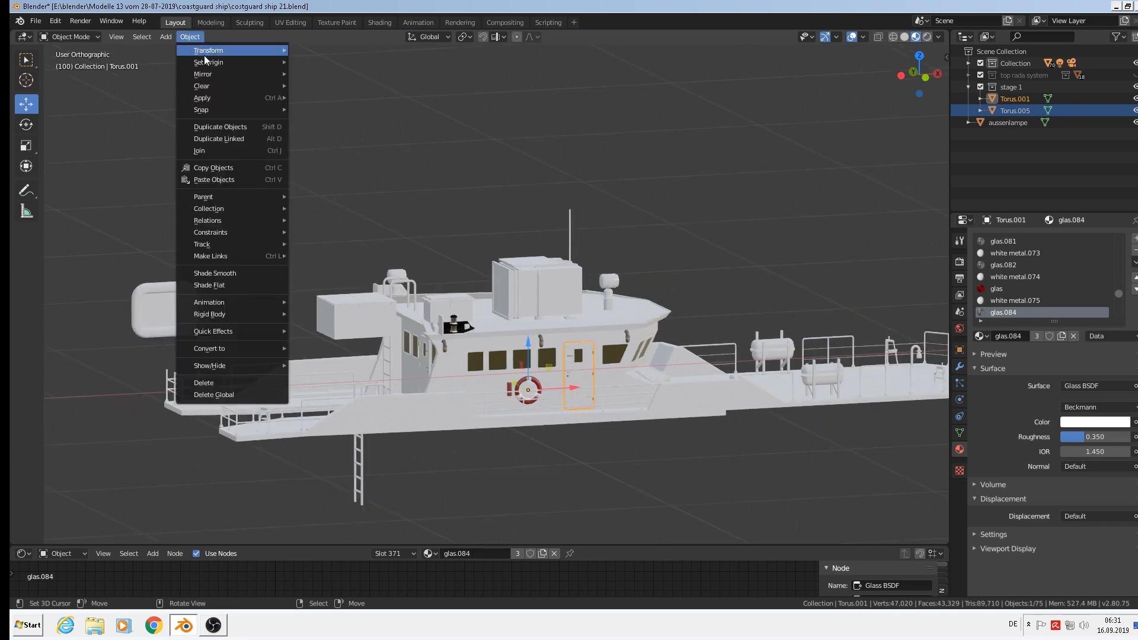
mouse_move(213, 62)
click(338, 76)
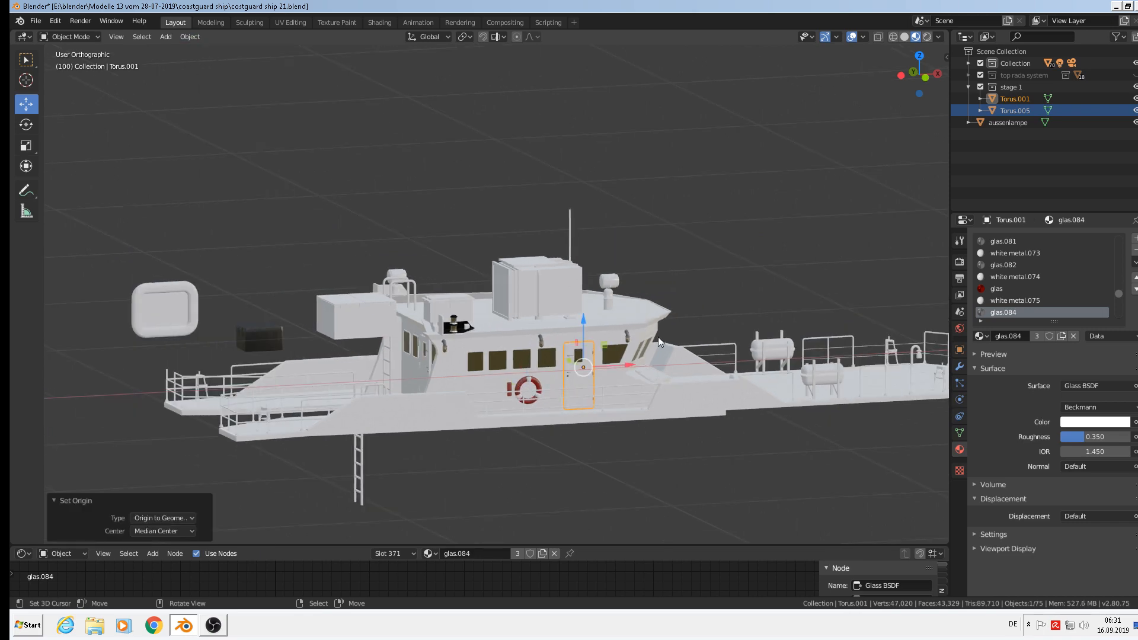
key(g)
click(488, 182)
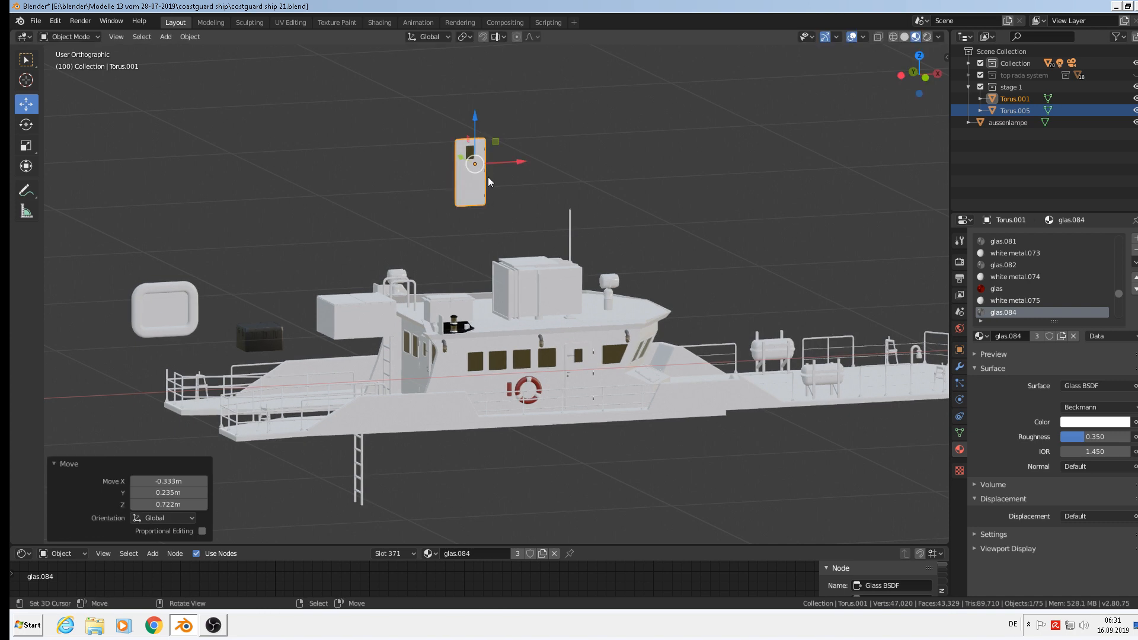
click(626, 328)
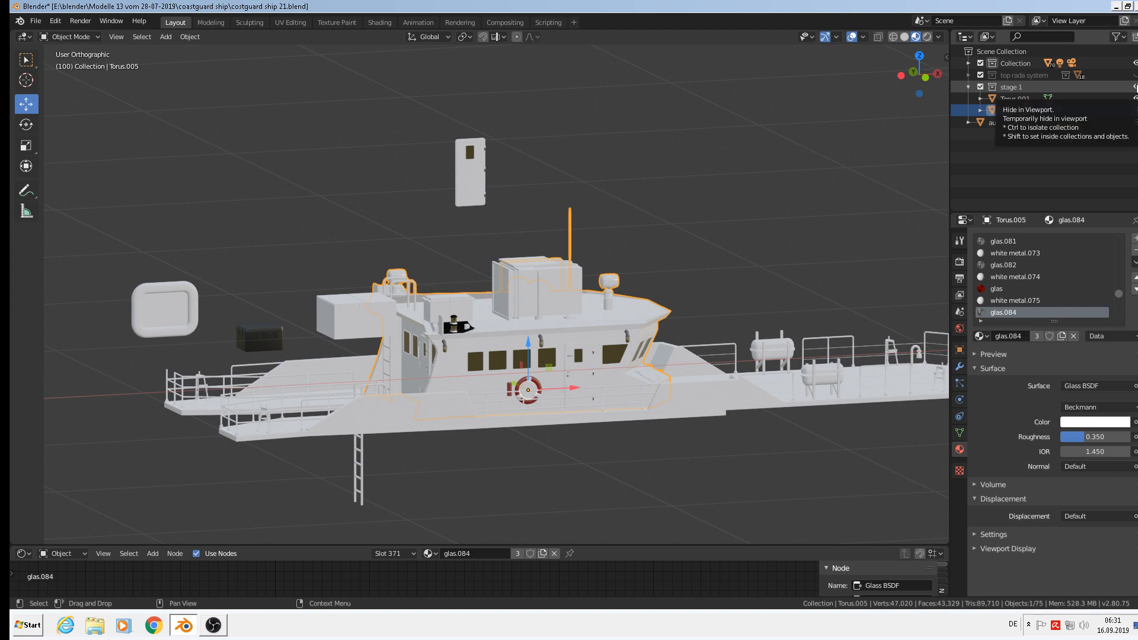
click(1135, 87)
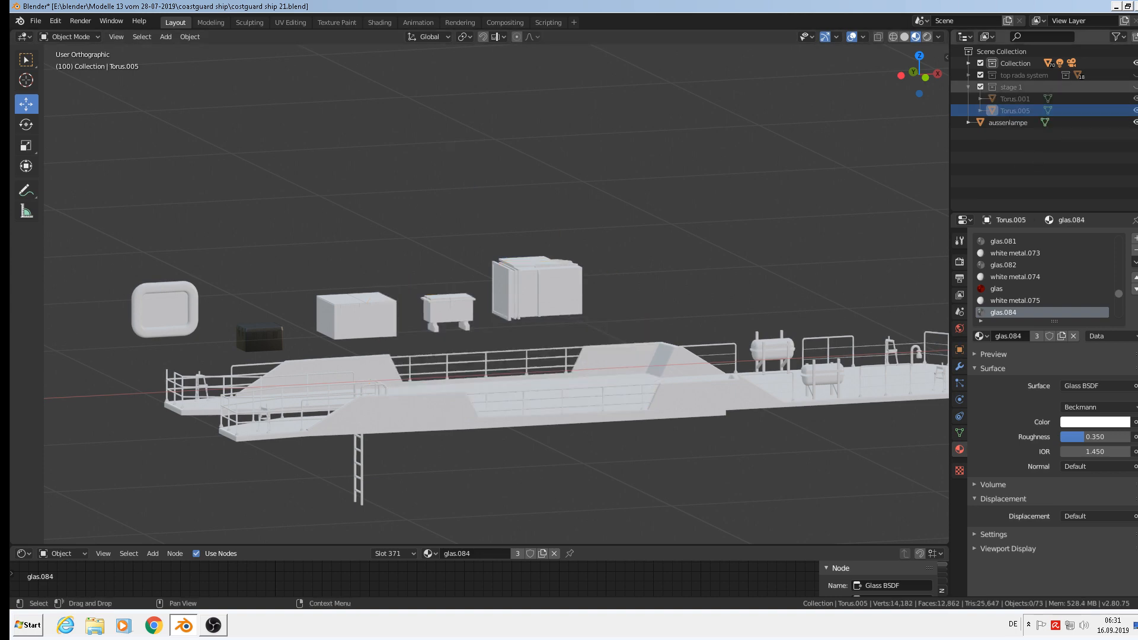
click(1135, 87)
Move the copied door into the collection named Collection and hide the stage 1 collection.
click(484, 166)
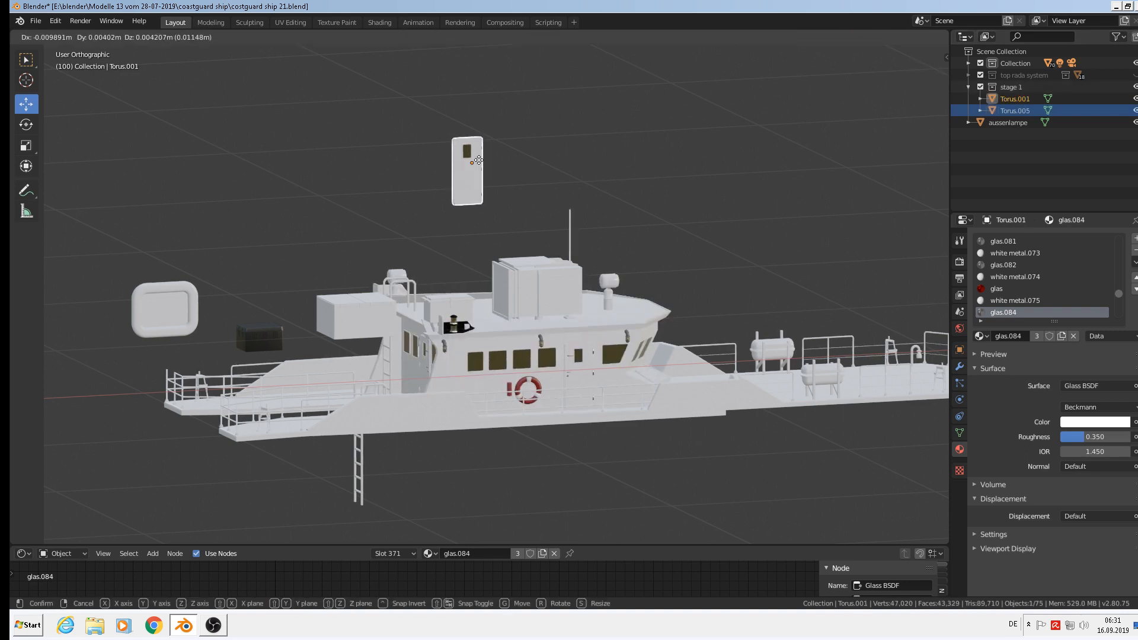
key(m)
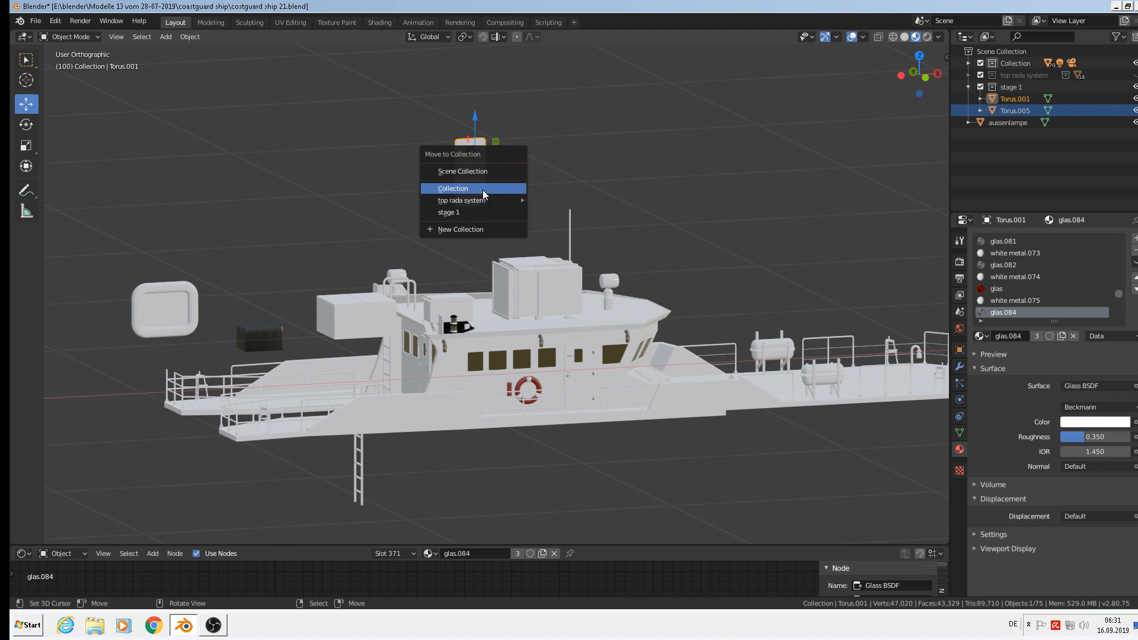
click(484, 190)
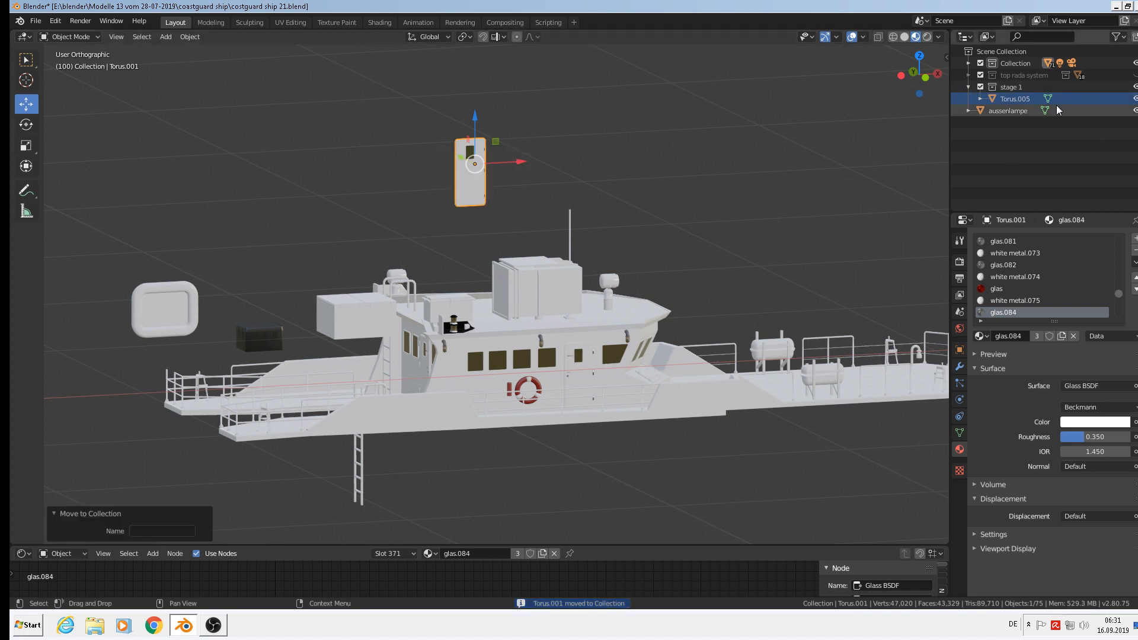
click(1136, 87)
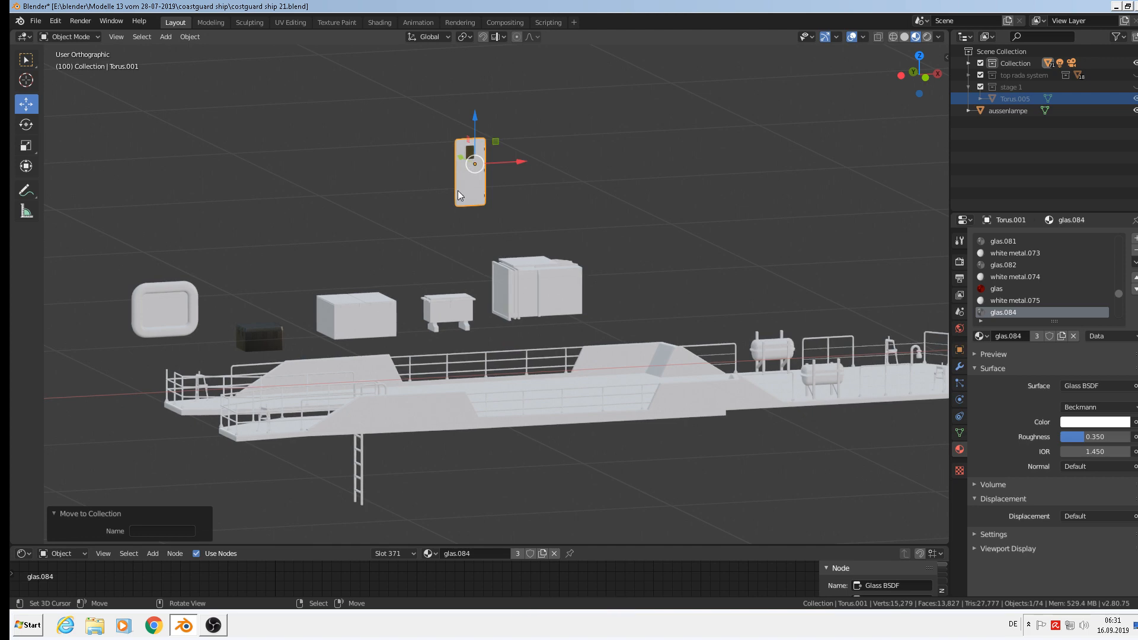
In front view, move the door about 4.79 m in X and 5.81 m in Z onto the reference photo of the ship at sea.
key(KP_1)
scroll(473, 193, down, 8)
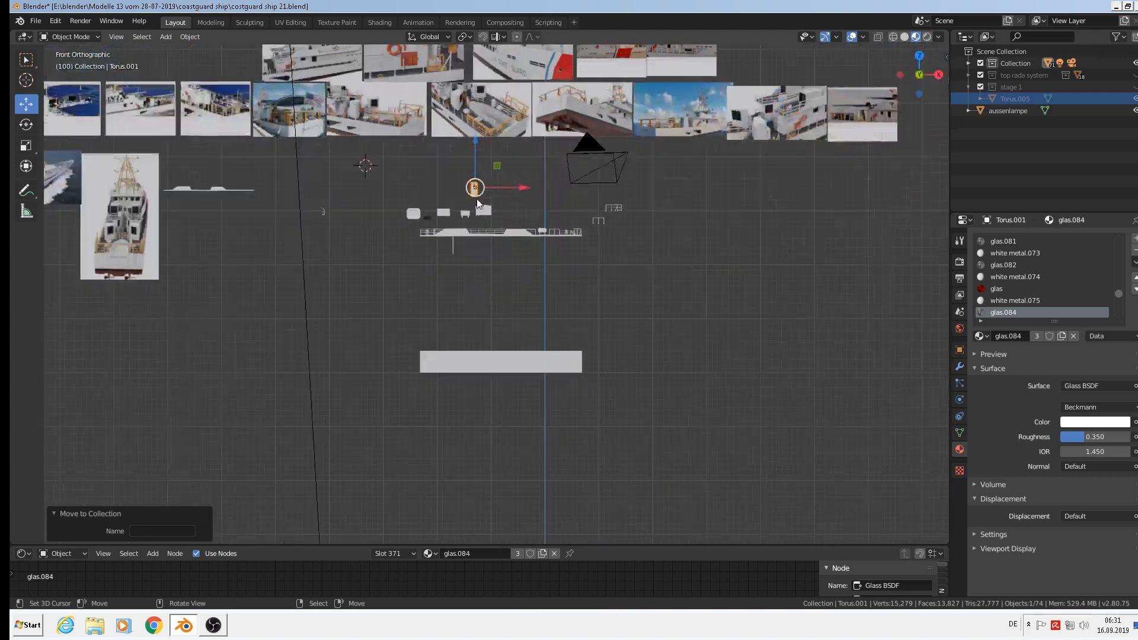
shift+middle_drag(562, 241, 435, 450)
key(g)
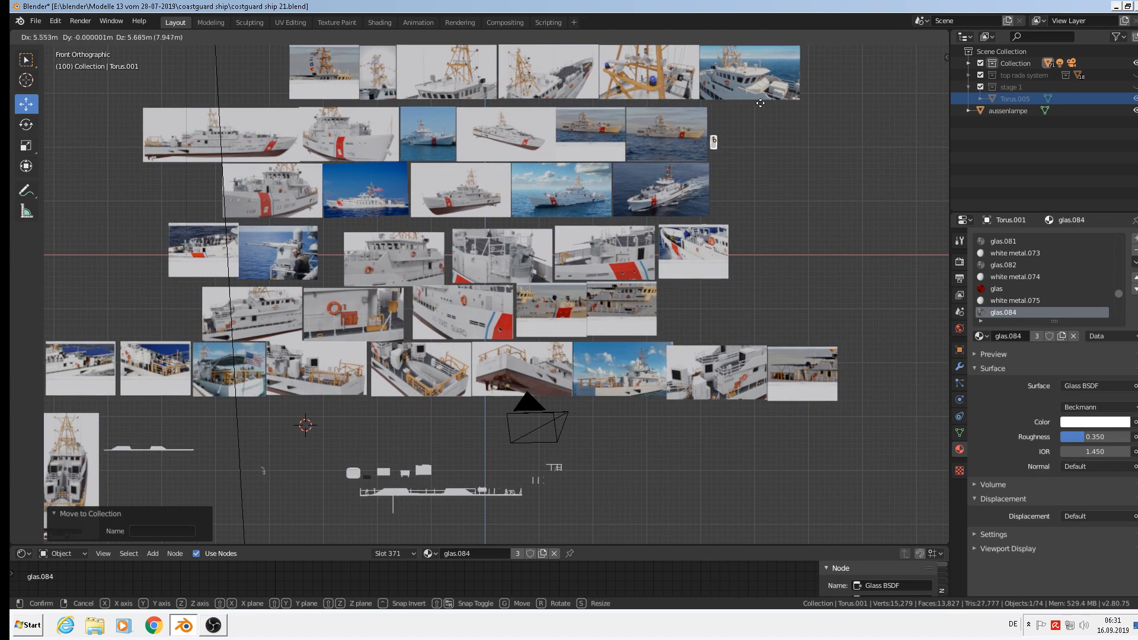
click(724, 97)
Scale the door to about 0.292 and move it about -0.277 m in X and 0.054 m in Z beside the photographed hatch door.
scroll(670, 96, up, 6)
scroll(674, 158, up, 10)
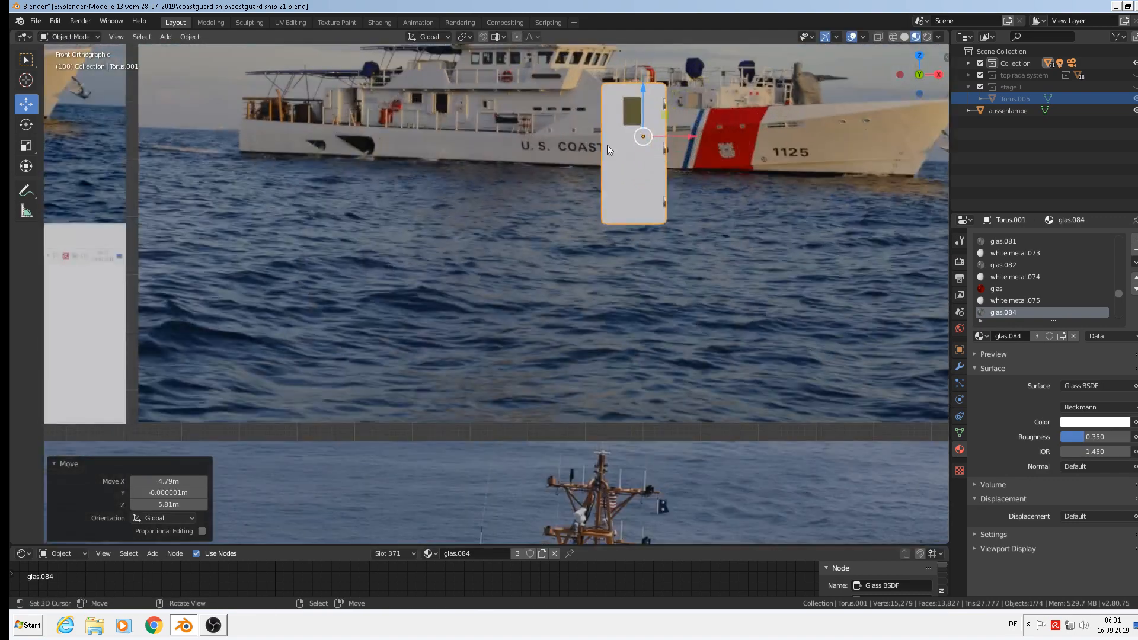
key(s)
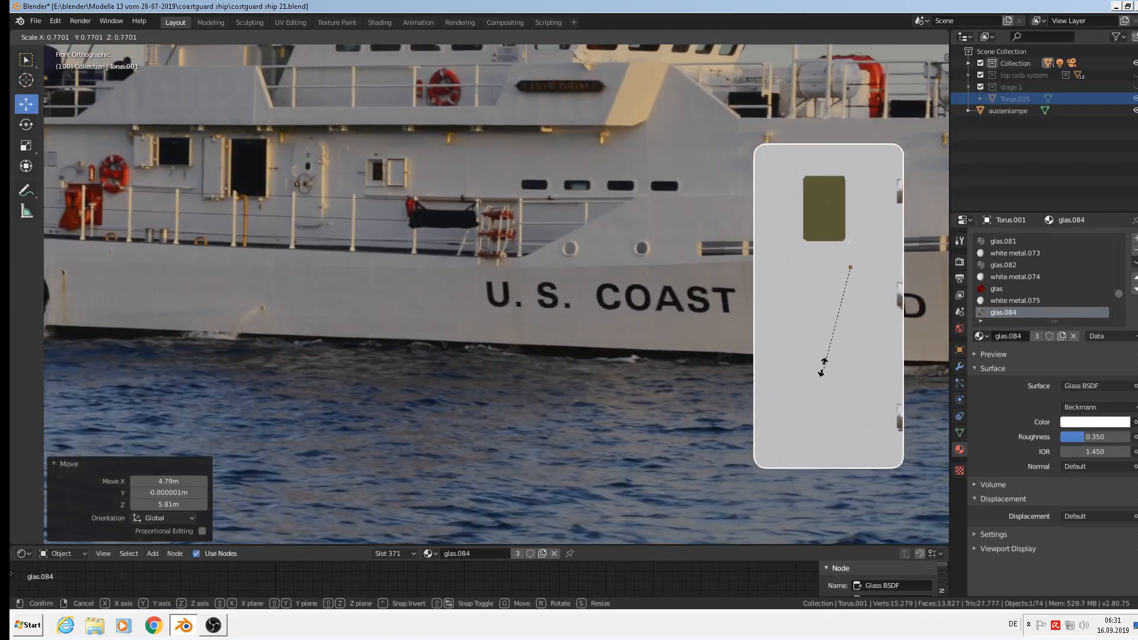
click(831, 305)
shift+middle_drag(831, 306, 834, 315)
key(g)
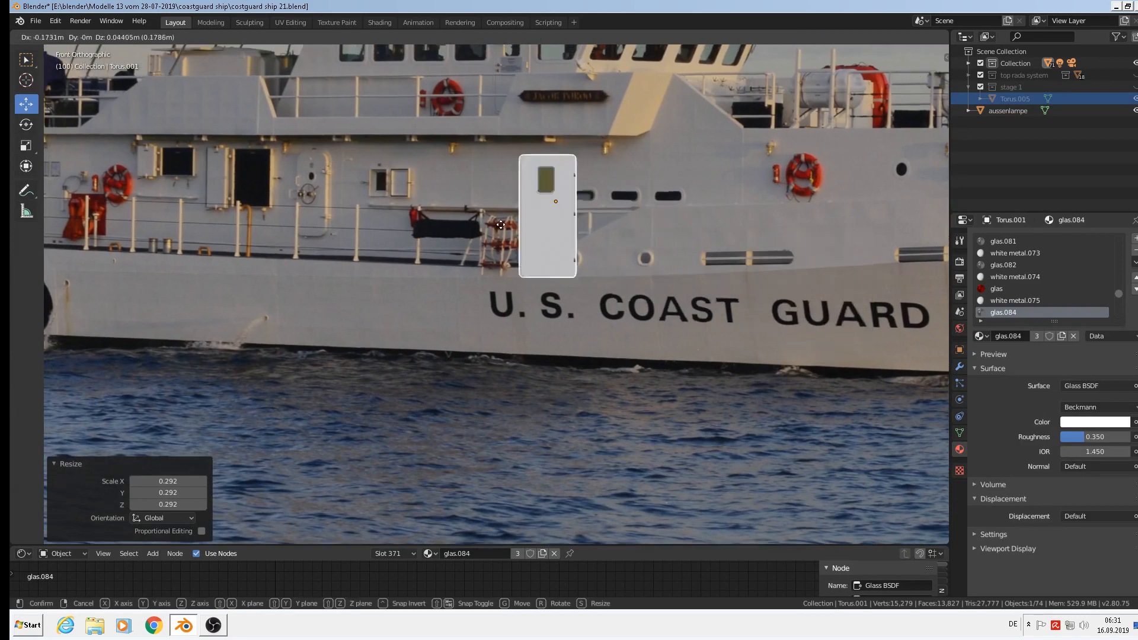
click(350, 221)
Scale the door by about 0.698 to match the size of the hatch door in the photo.
scroll(349, 221, up, 4)
scroll(414, 262, up, 2)
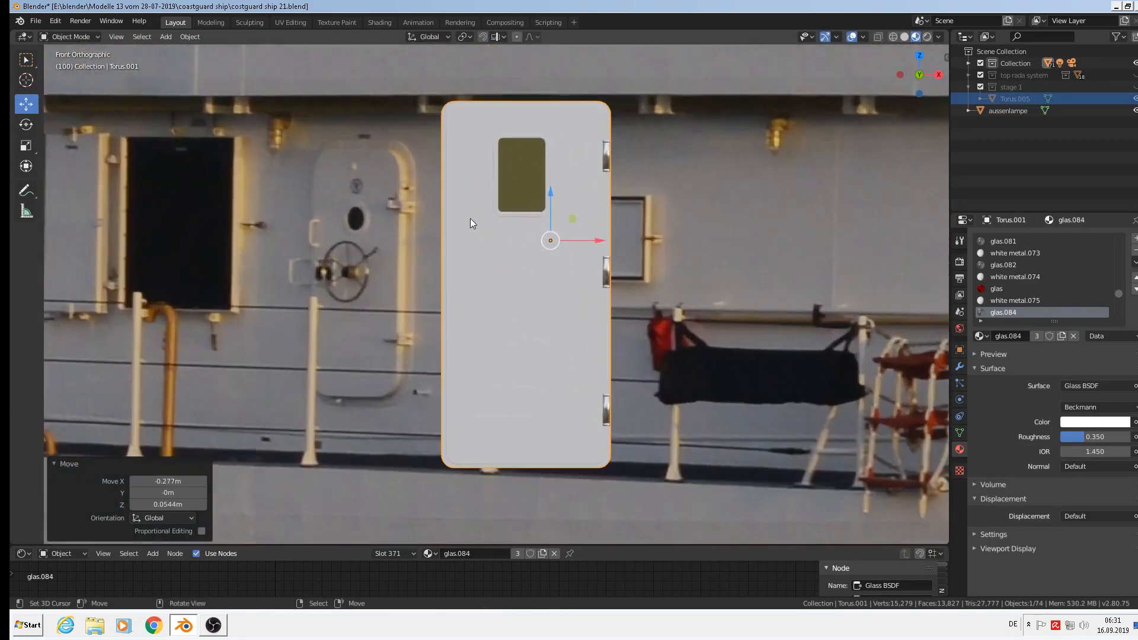
key(s)
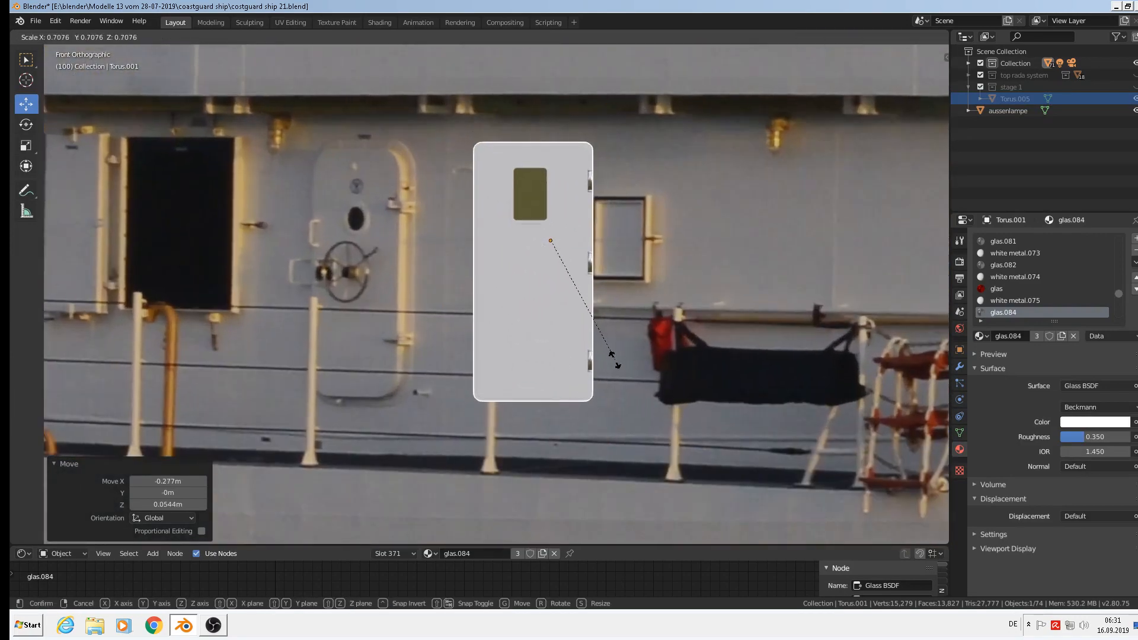
click(613, 359)
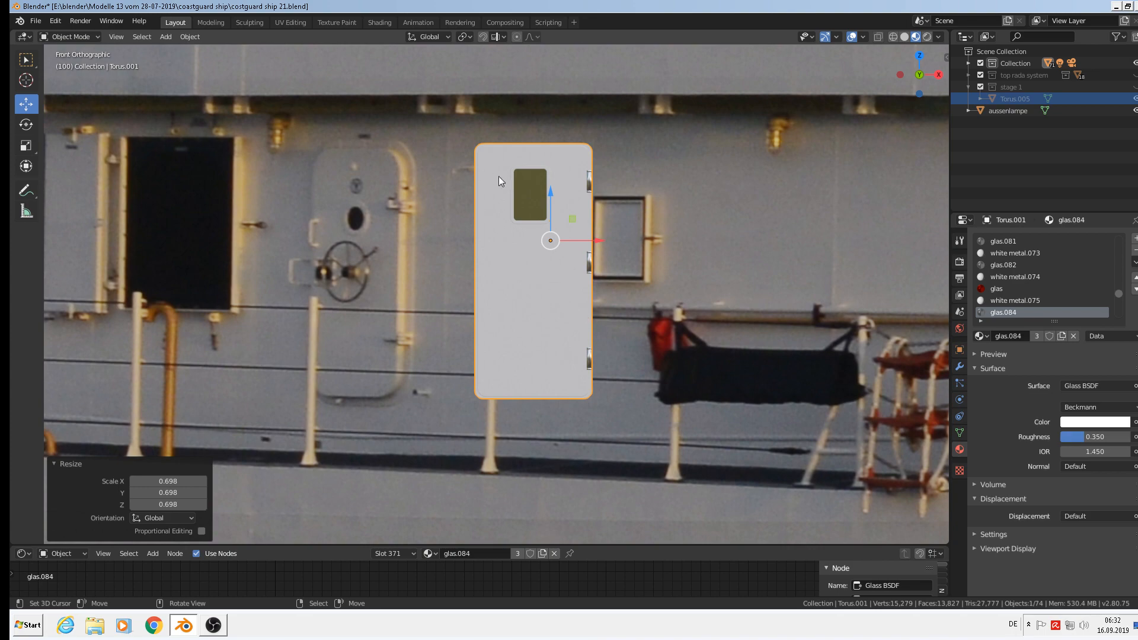
Separate the window frame and glass from the door into its own object and move it about 0.0751 m in X.
middle_drag(499, 176, 445, 153)
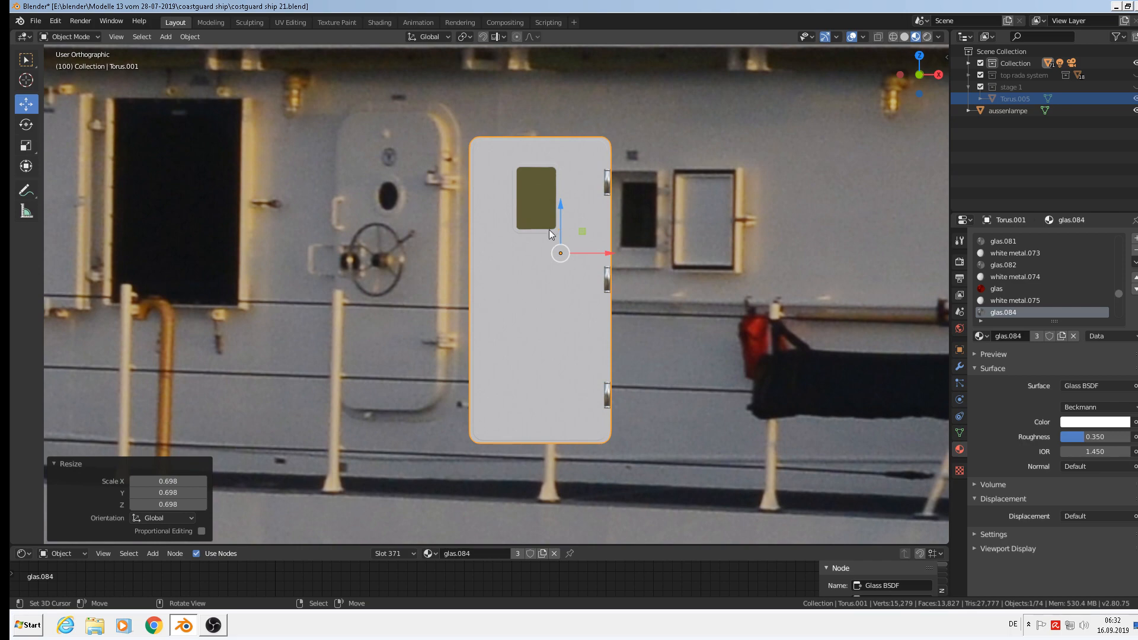
scroll(549, 233, down, 5)
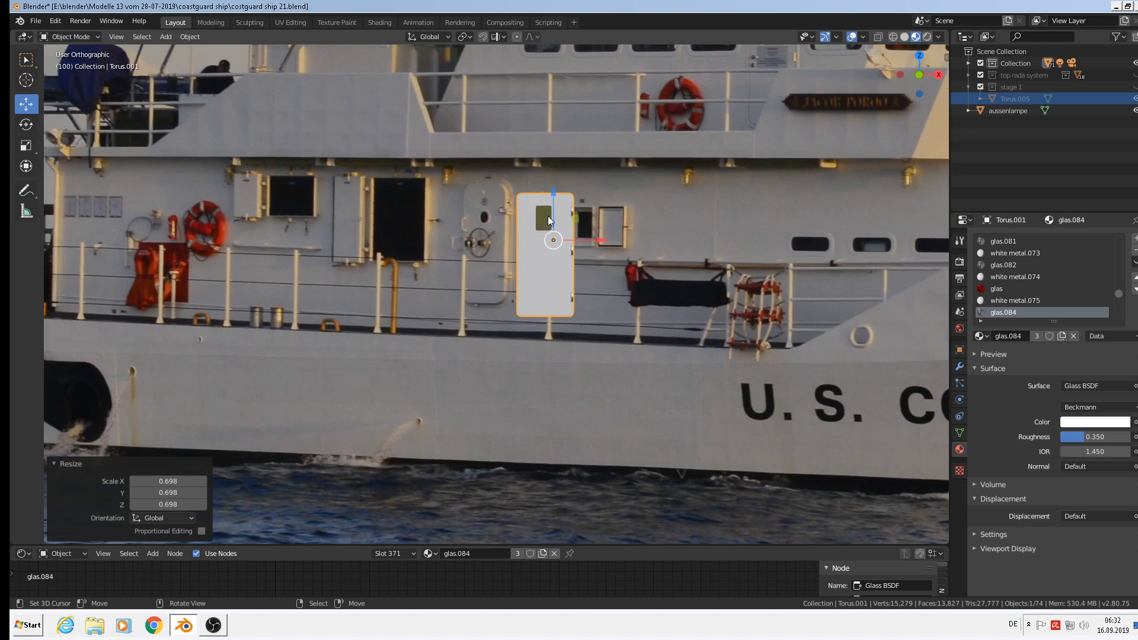
scroll(548, 216, up, 5)
shift+middle_drag(622, 229, 239, 212)
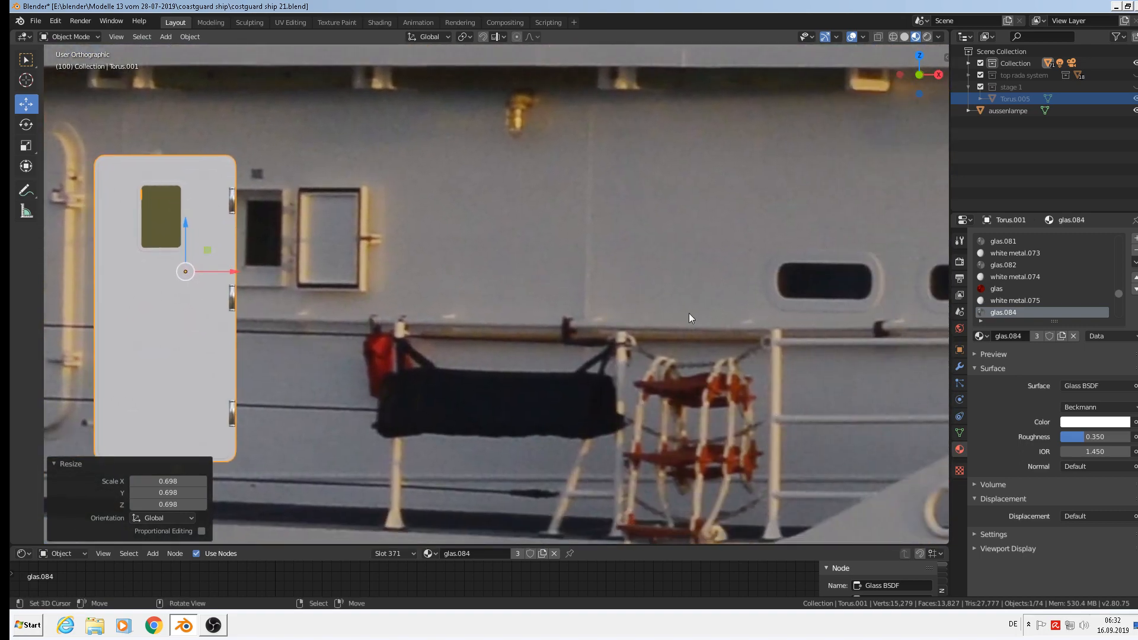
key(Tab)
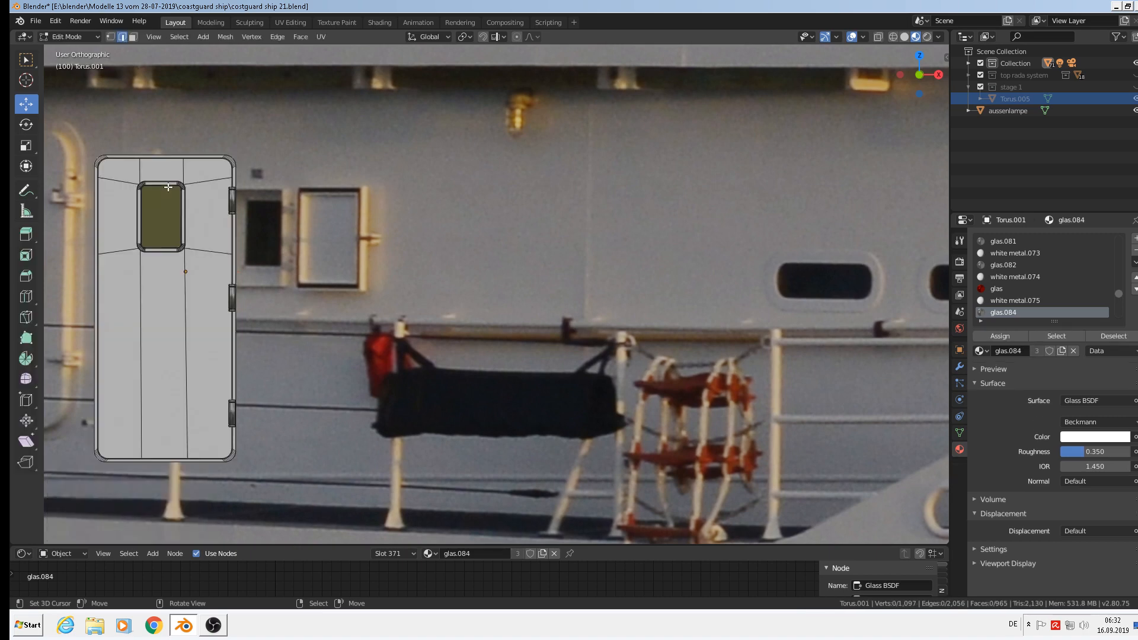
scroll(200, 187, up, 1)
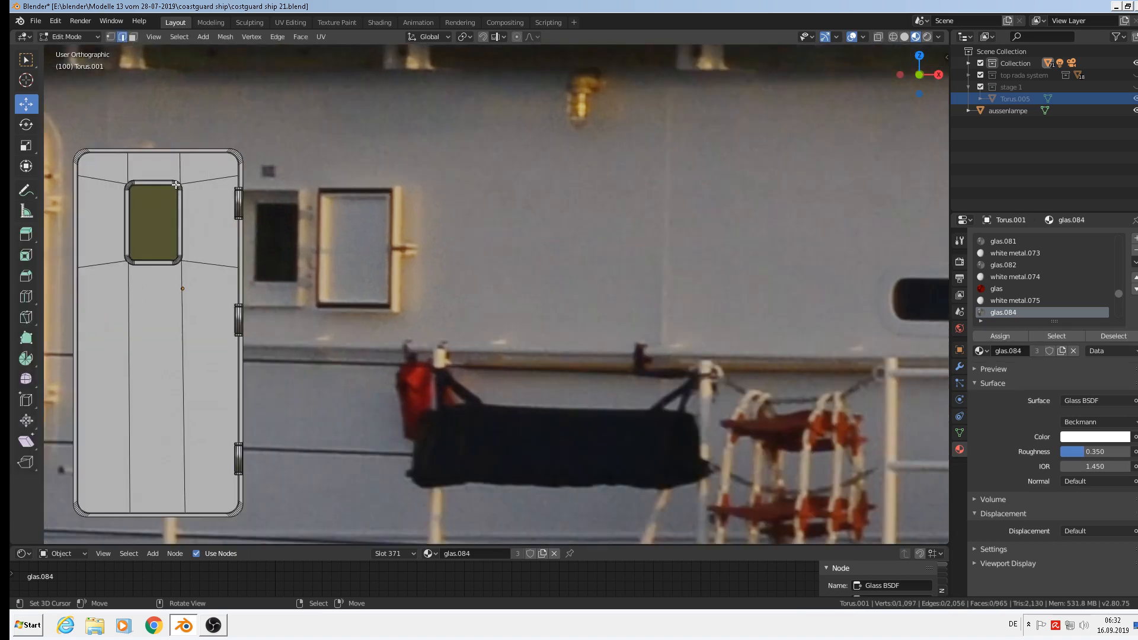
key(l)
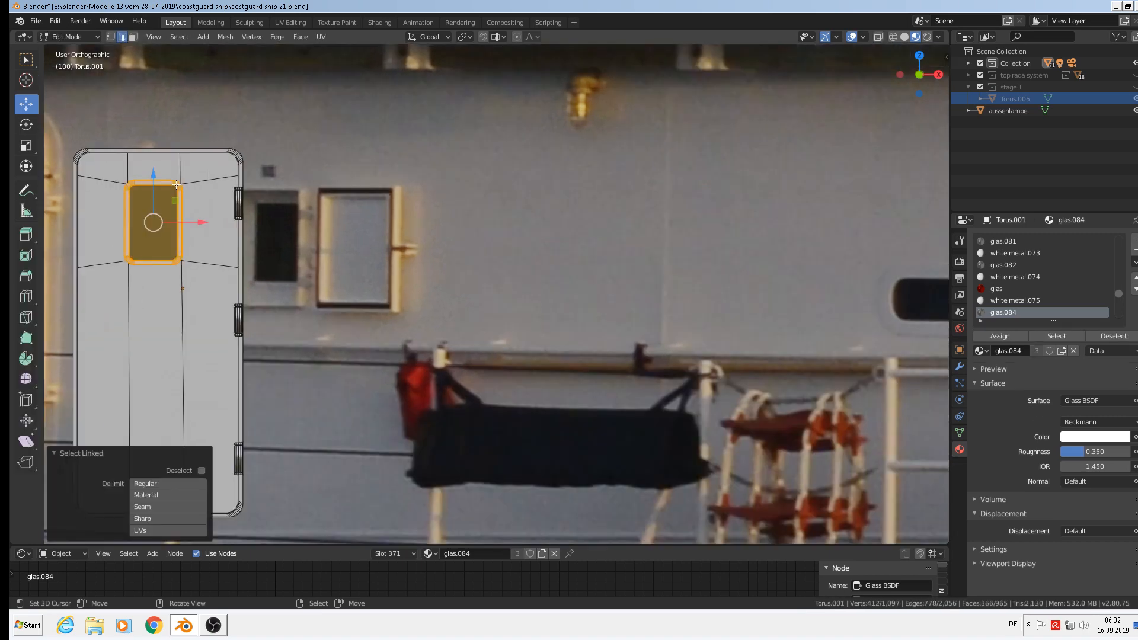
key(p)
click(176, 184)
key(Tab)
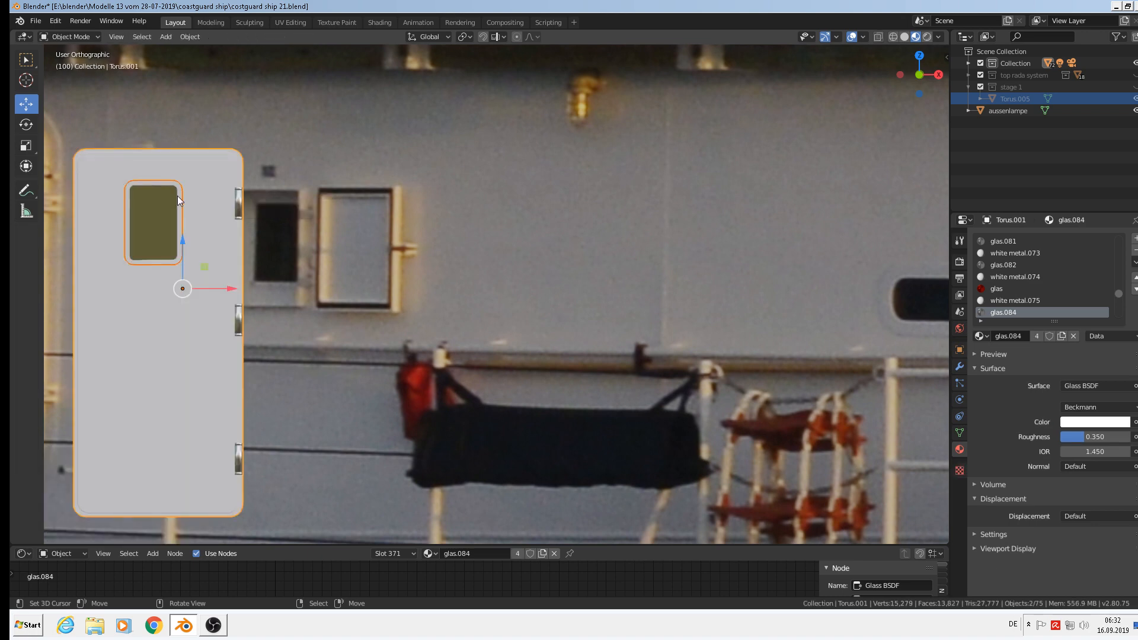
click(176, 197)
drag(225, 285, 798, 314)
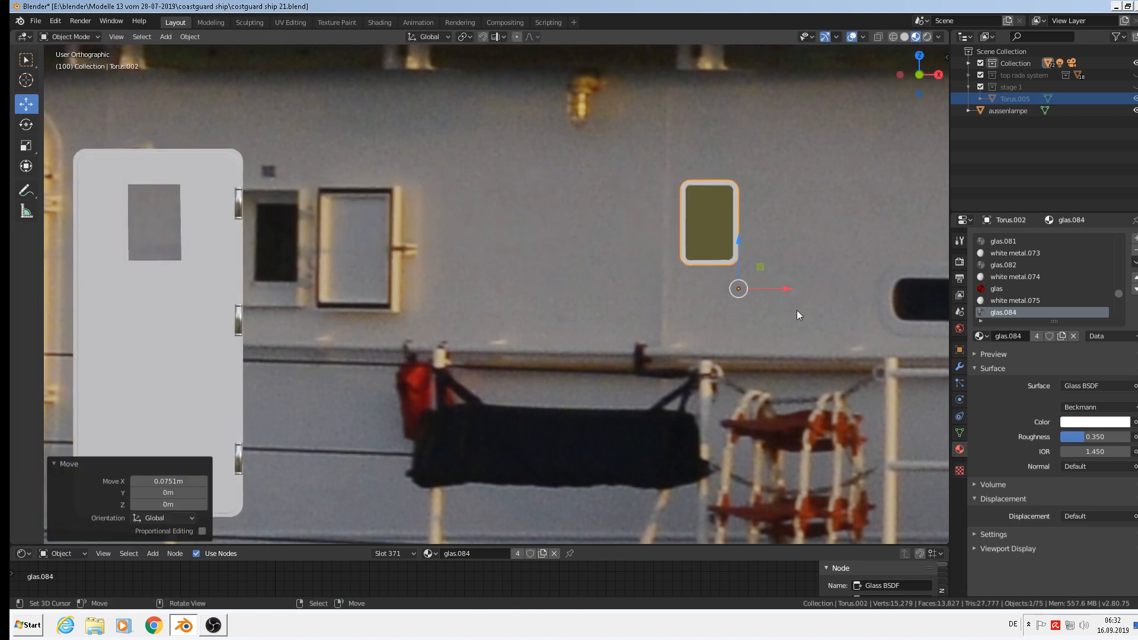
Scale the separated window by about 1.841 and position it beside the oblong portholes in the photo.
shift+middle_drag(796, 311, 565, 282)
scroll(565, 282, up, 2)
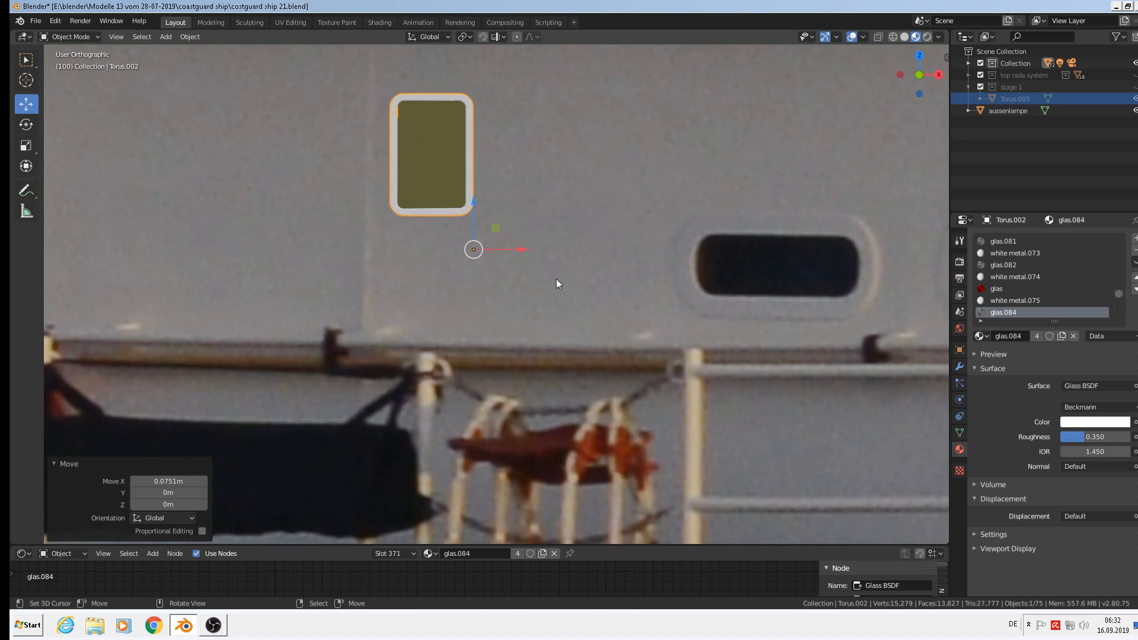
key(g)
click(710, 429)
key(s)
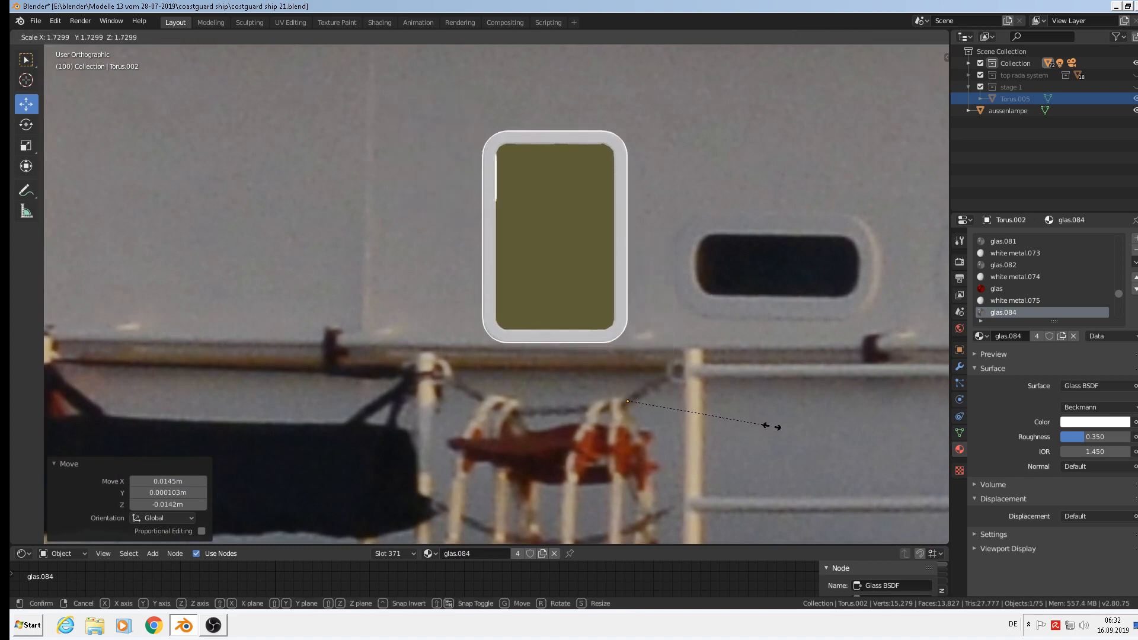
click(780, 425)
key(g)
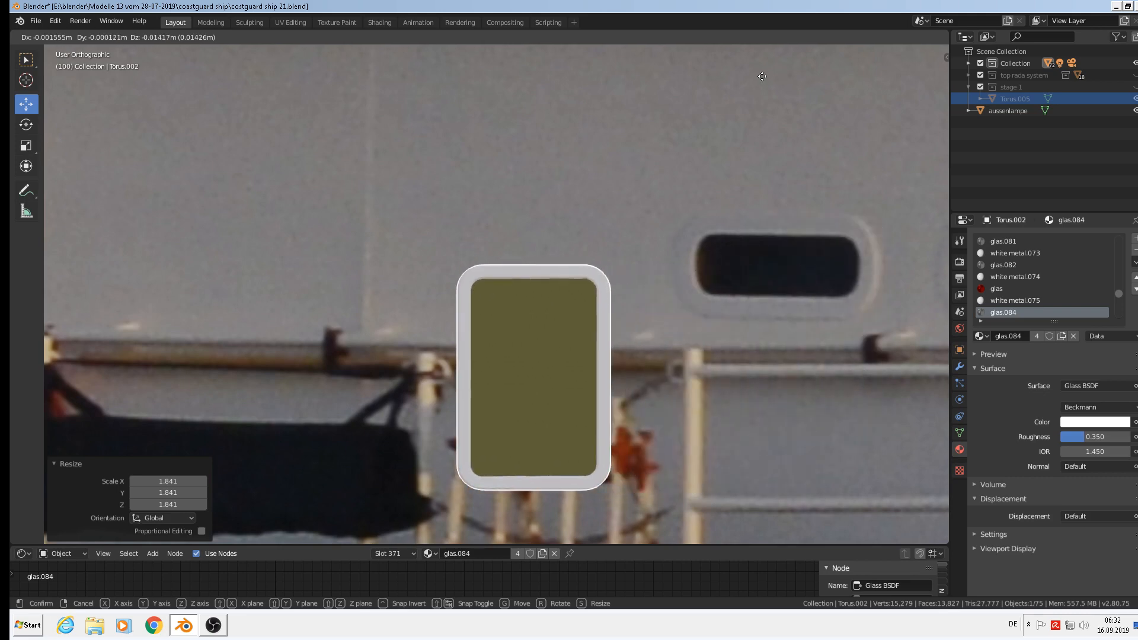
click(798, 502)
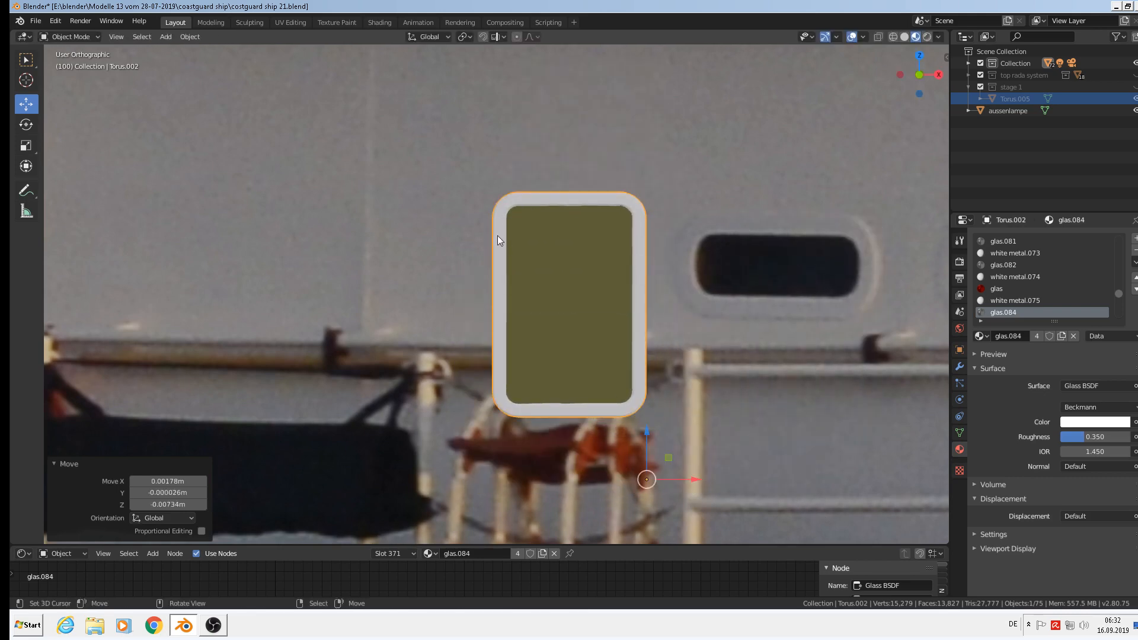
Delete the separated window and the copied door.
scroll(512, 251, down, 4)
key(x)
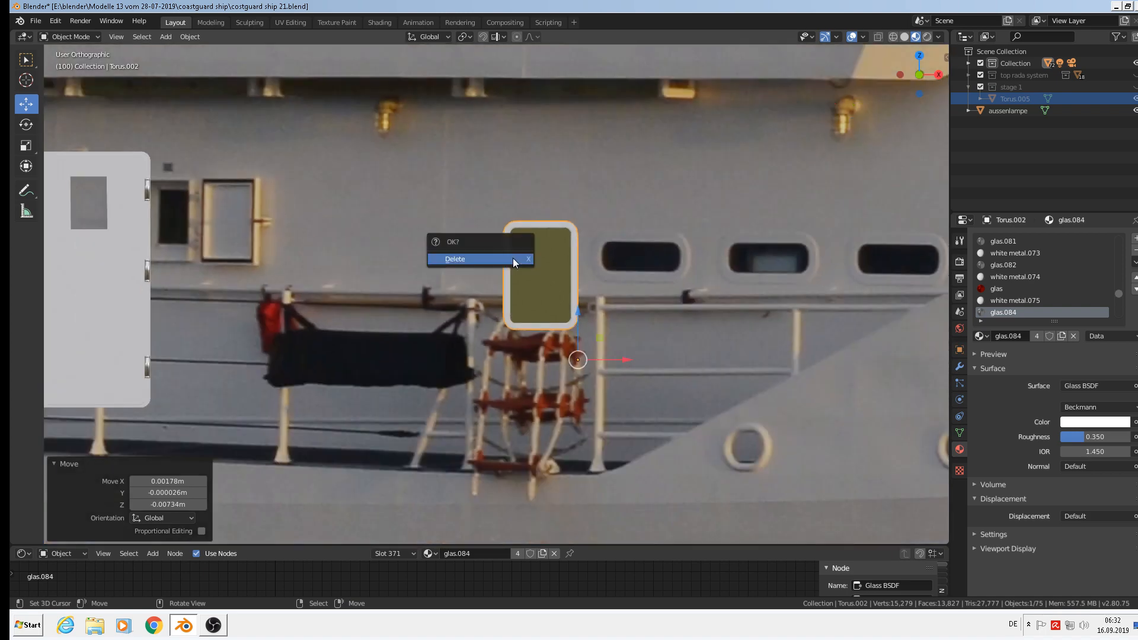
click(513, 258)
key(x)
click(143, 255)
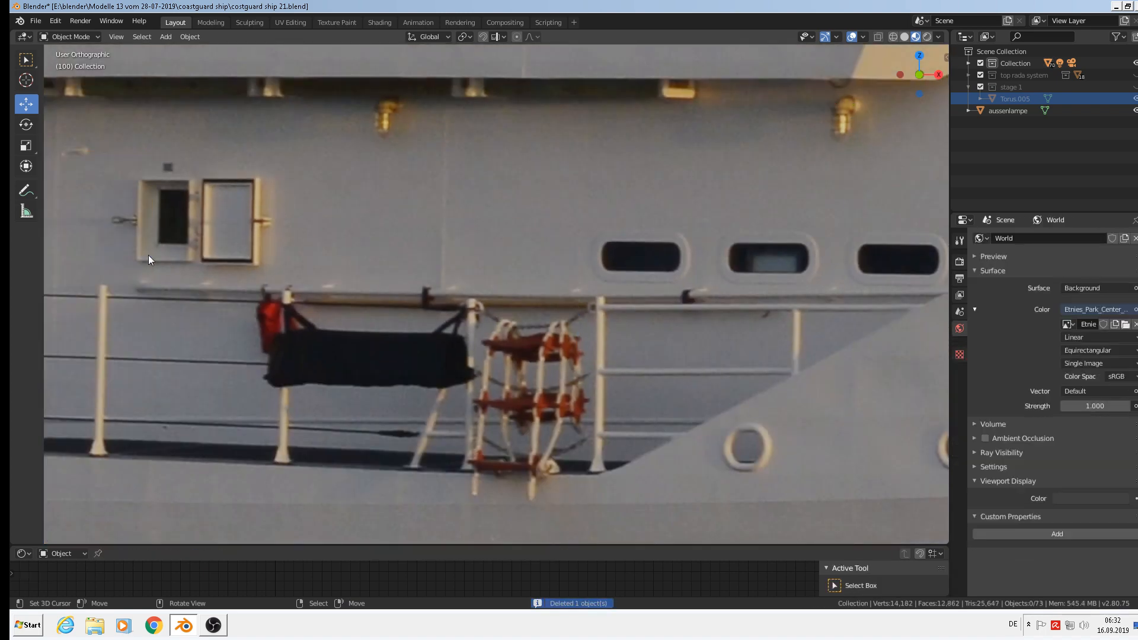
Place the 3D cursor on the photographed hatch door's porthole and add a mesh circle with 24 vertices there.
scroll(148, 254, down, 1)
shift+middle_drag(158, 260, 639, 335)
scroll(397, 337, up, 2)
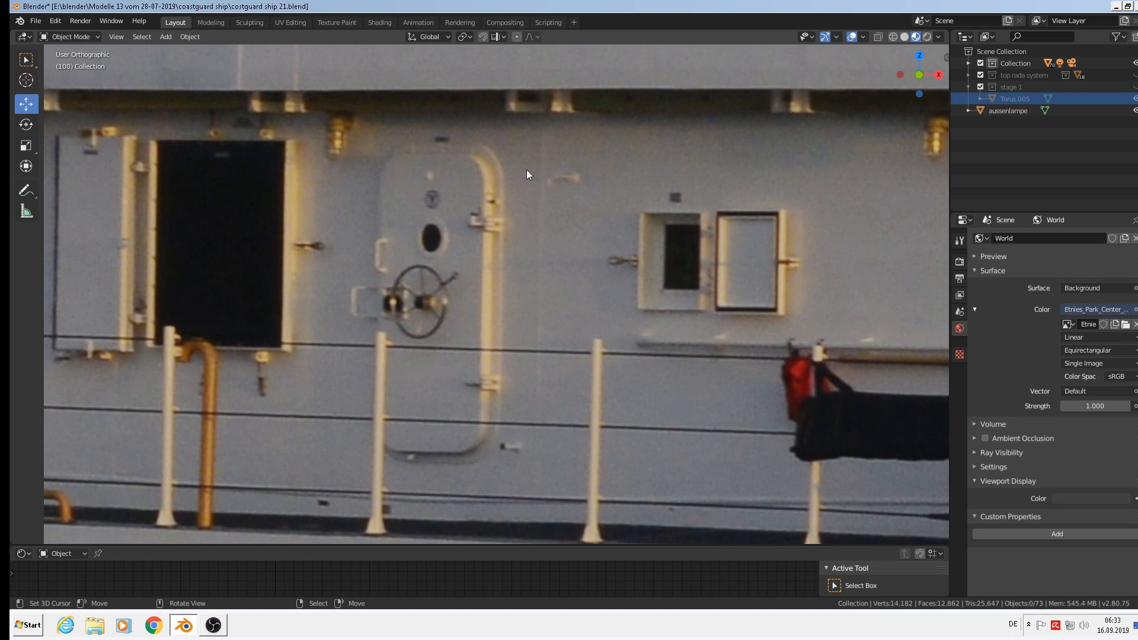
shift+right_click(431, 240)
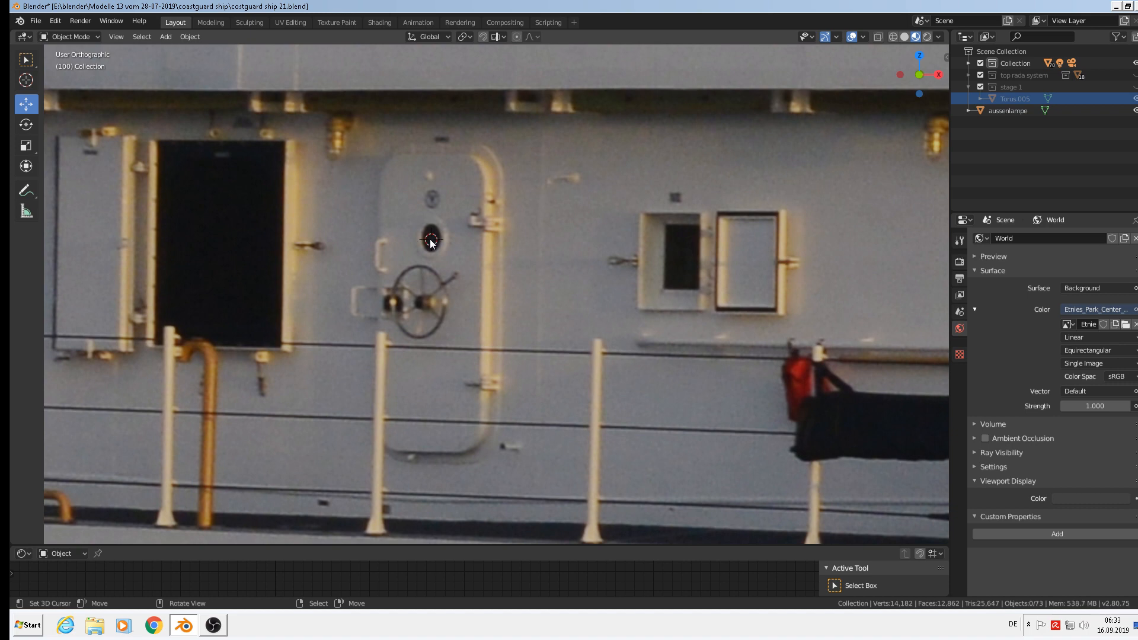
click(189, 36)
mouse_move(166, 39)
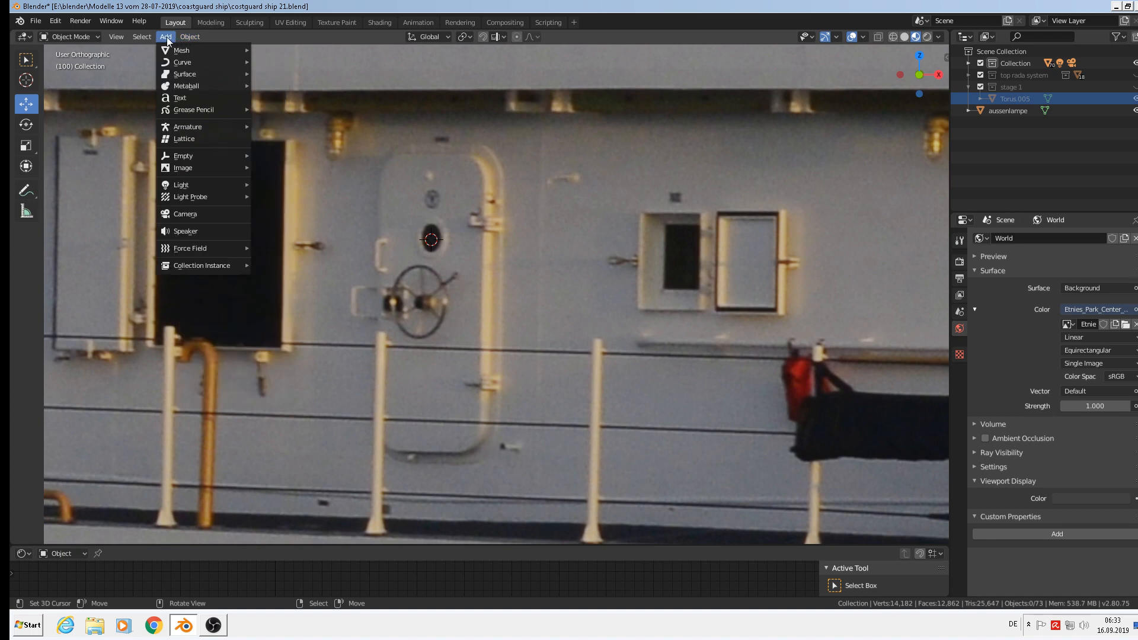
mouse_move(182, 66)
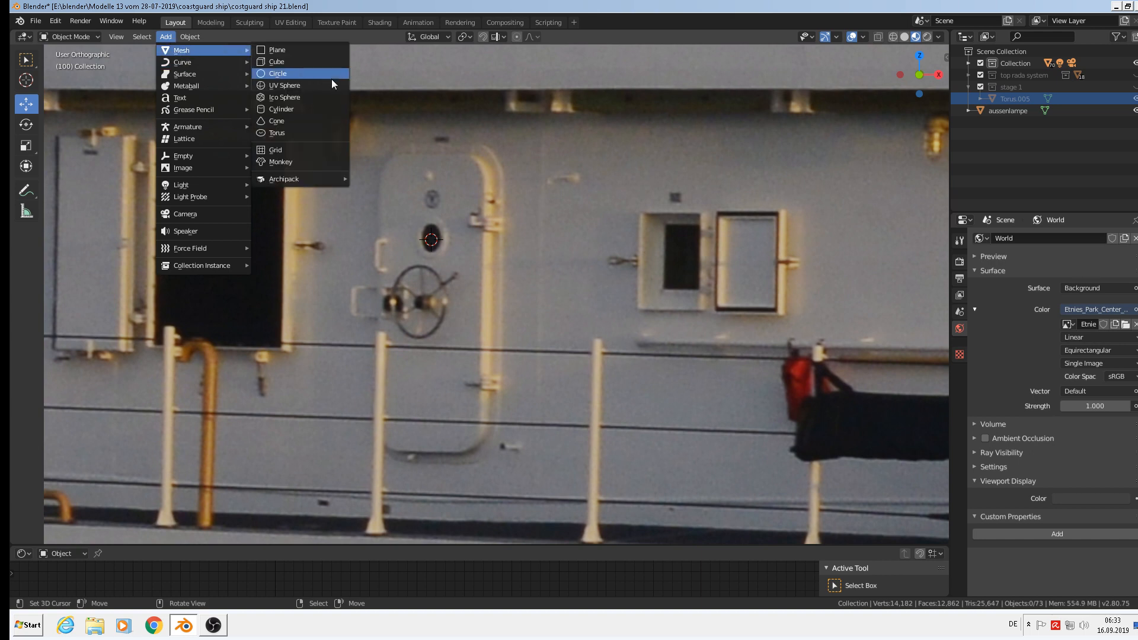
click(332, 73)
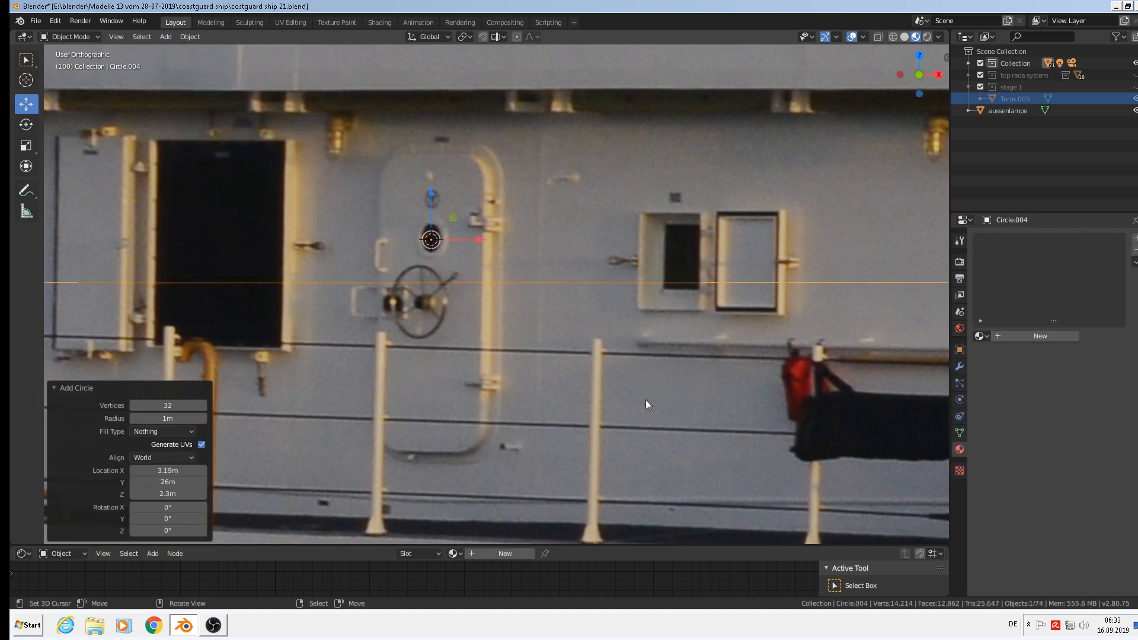
click(185, 405)
text(24)
key(Return)
Rotate the circle 90° about X and scale it by about -0.094 and 0.037 to surround the porthole.
key(r)
key(x)
key(9)
key(0)
key(Return)
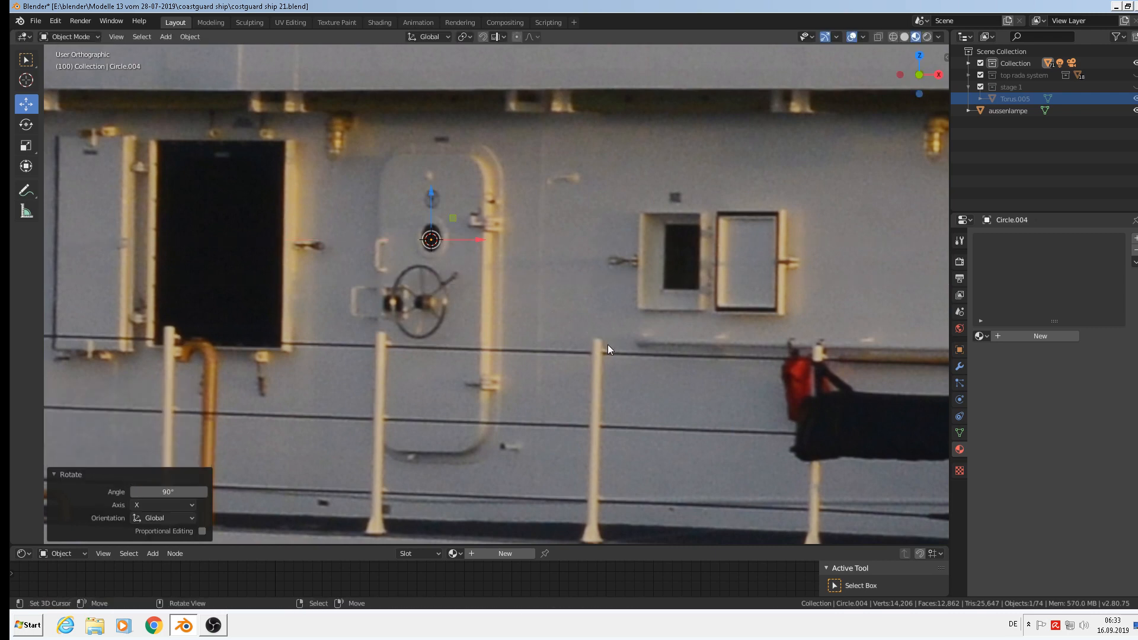
key(s)
click(434, 221)
key(s)
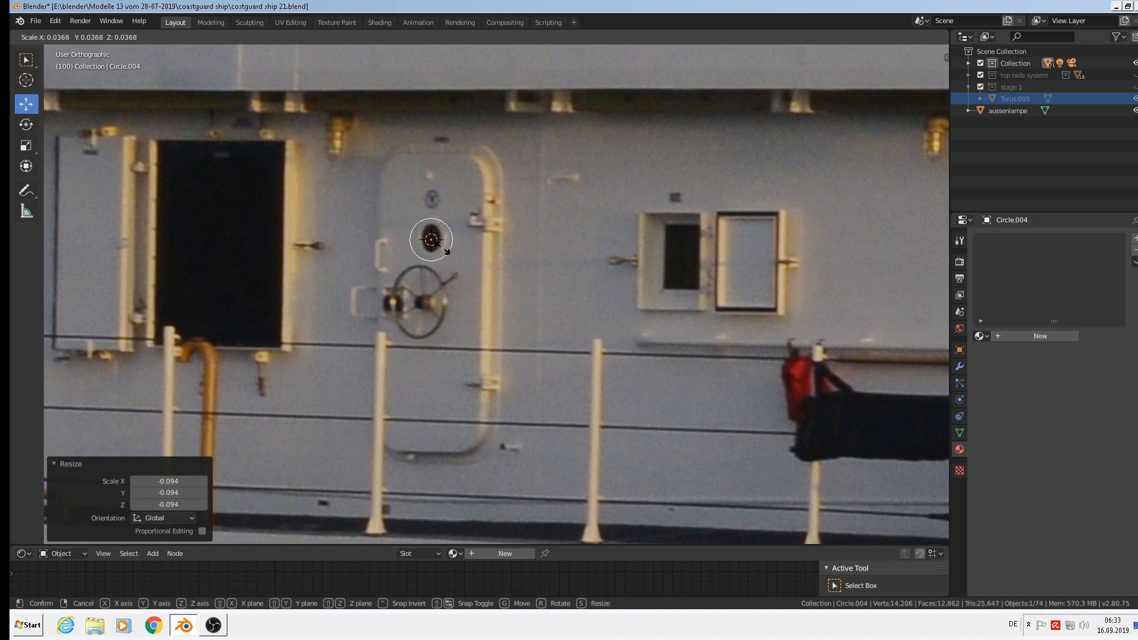
click(447, 251)
scroll(476, 287, up, 3)
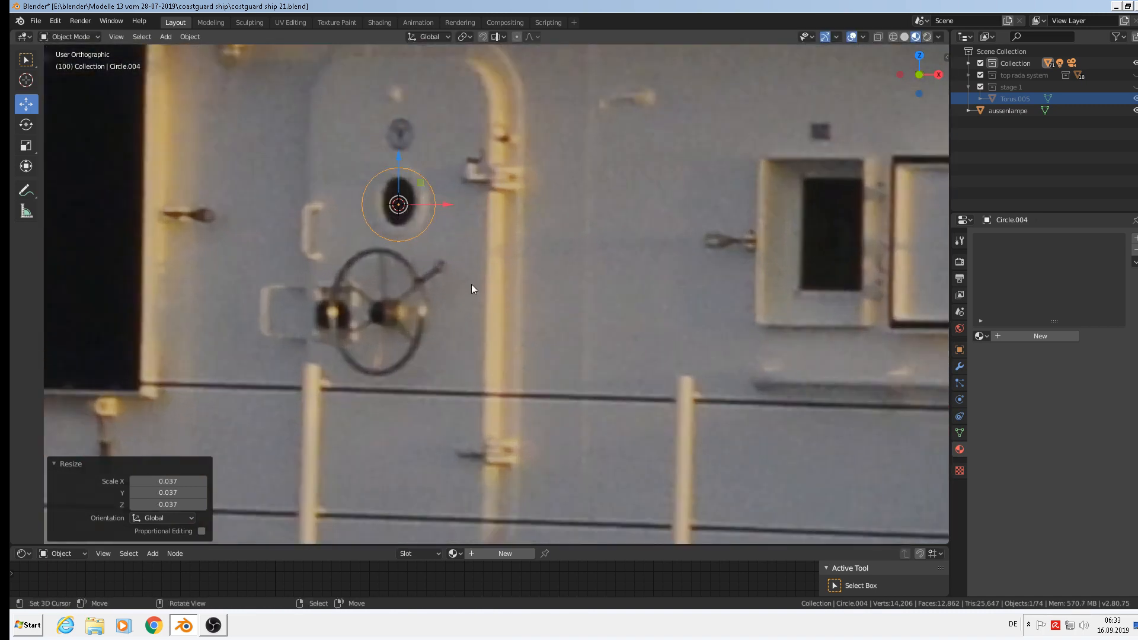
Extrude the circle's edge loop inward at a scale of about 0.583 to form a flat ring around the porthole.
key(Tab)
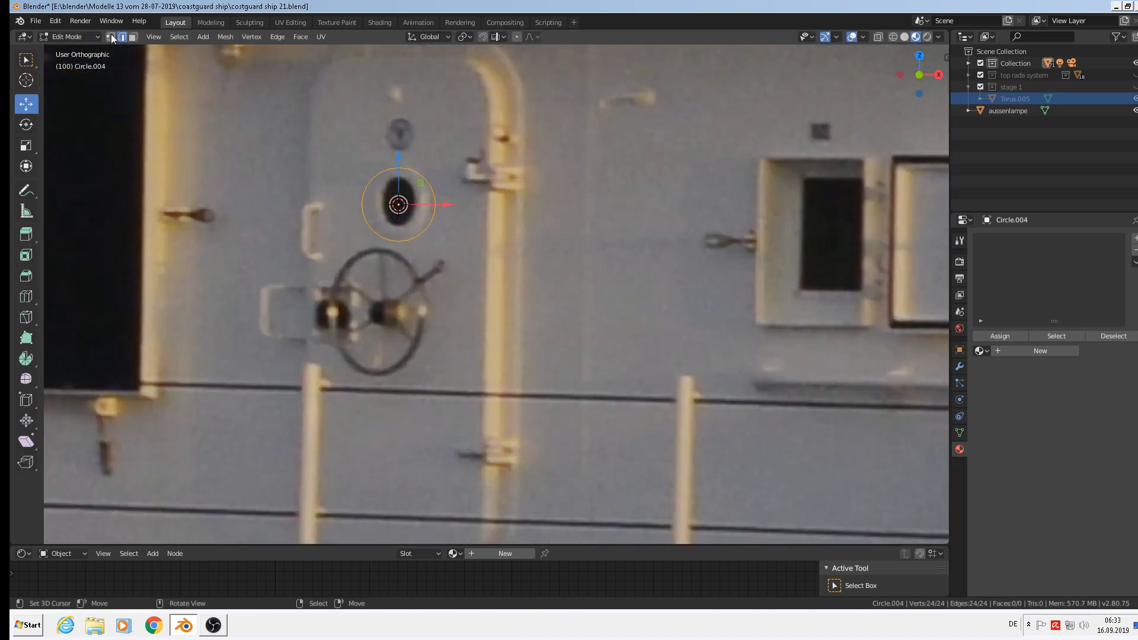
key(1)
key(e)
key(s)
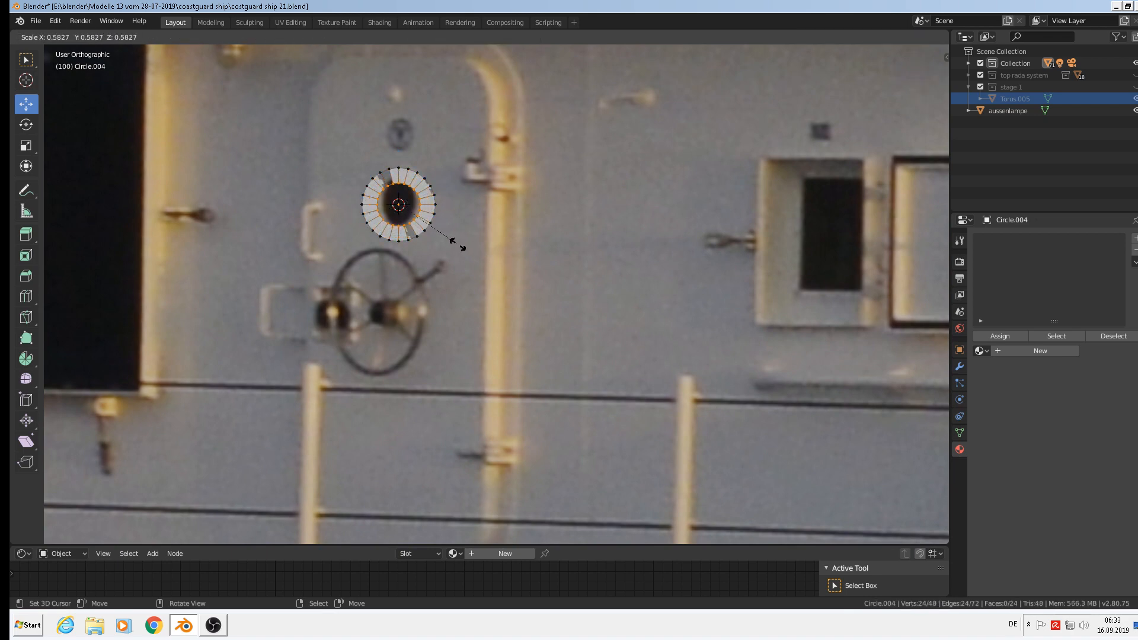
click(460, 246)
key(Tab)
Move the ring about -0.0109 m in Y, in front of the reference photo.
middle_drag(460, 244, 398, 259)
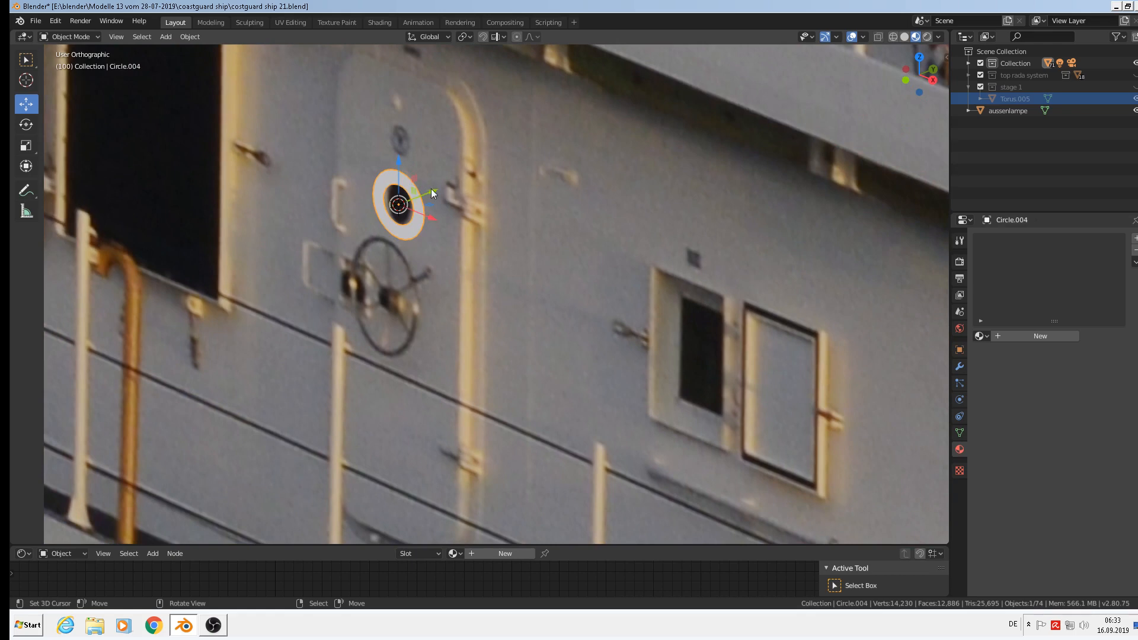
drag(432, 189, 345, 220)
scroll(447, 212, up, 5)
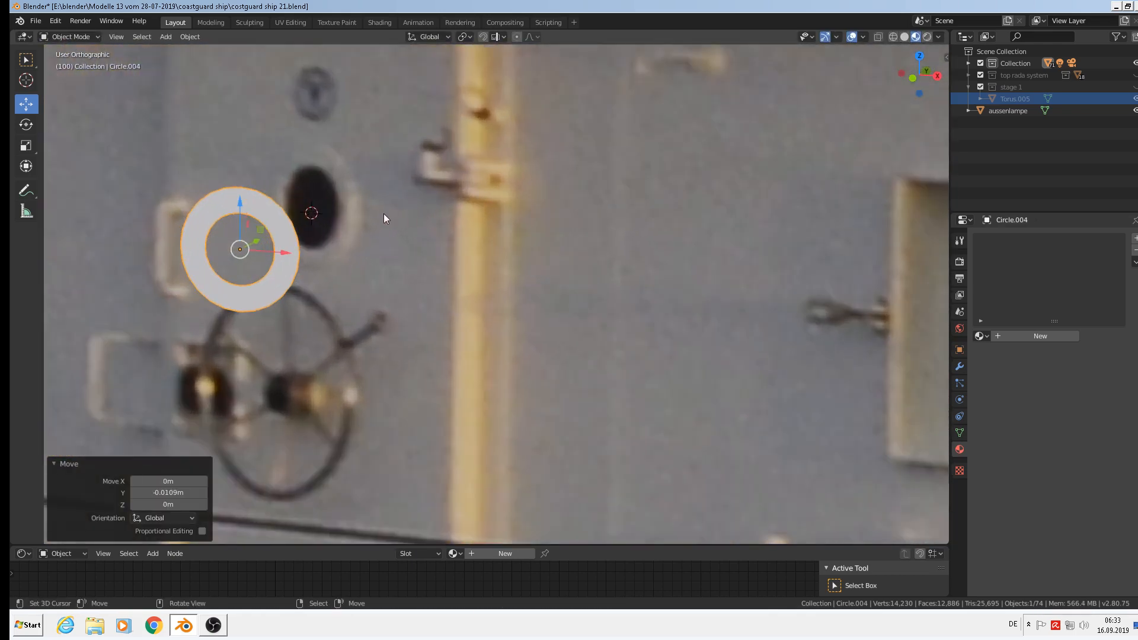
scroll(267, 226, up, 2)
Extrude the whole ring along Y to give it thickness.
key(Tab)
middle_drag(250, 221, 208, 233)
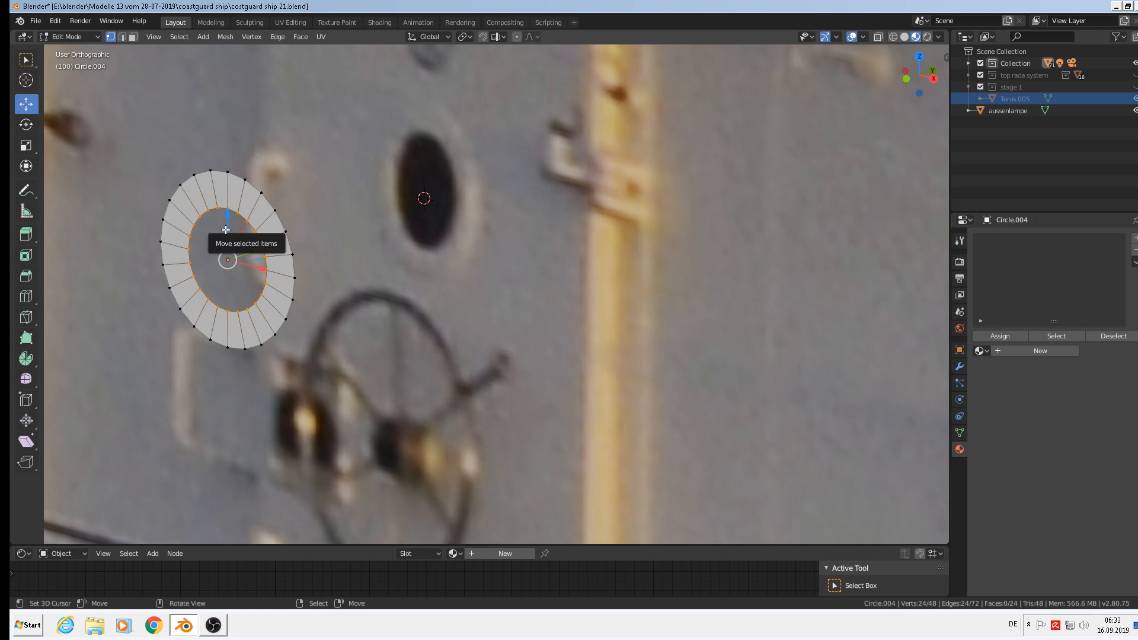
alt+shift+right_click(250, 178)
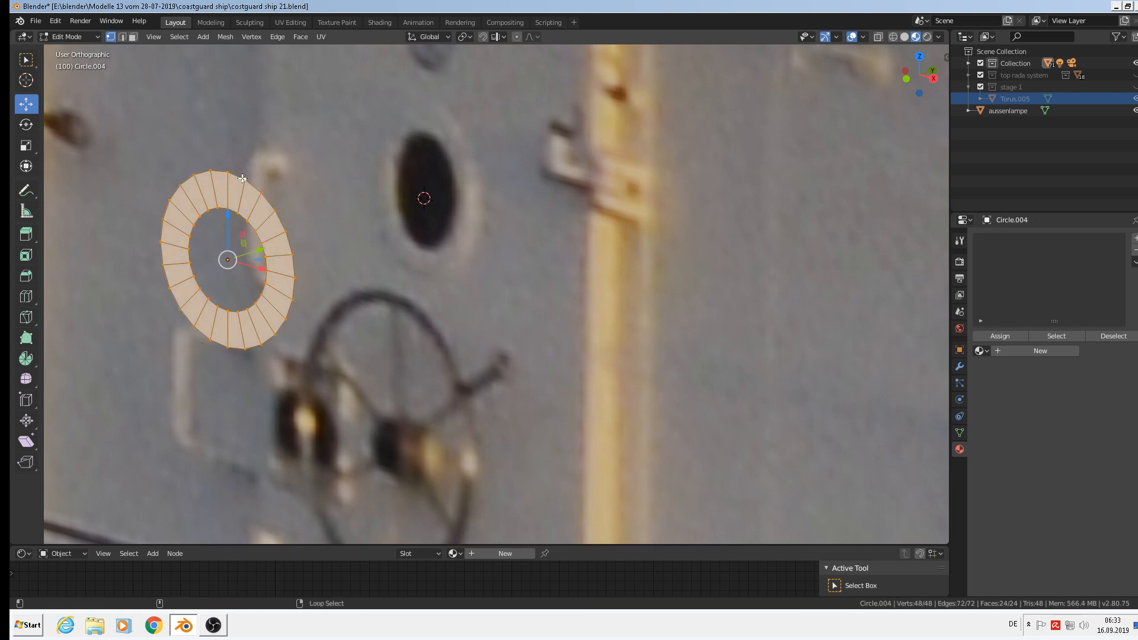
key(e)
right_click(268, 237)
drag(264, 249, 272, 202)
Bevel the ring's outer and inner front edge loops with a single segment about 0.04 m wide.
scroll(272, 197, up, 2)
alt+right_click(272, 196)
key(ctrl+b)
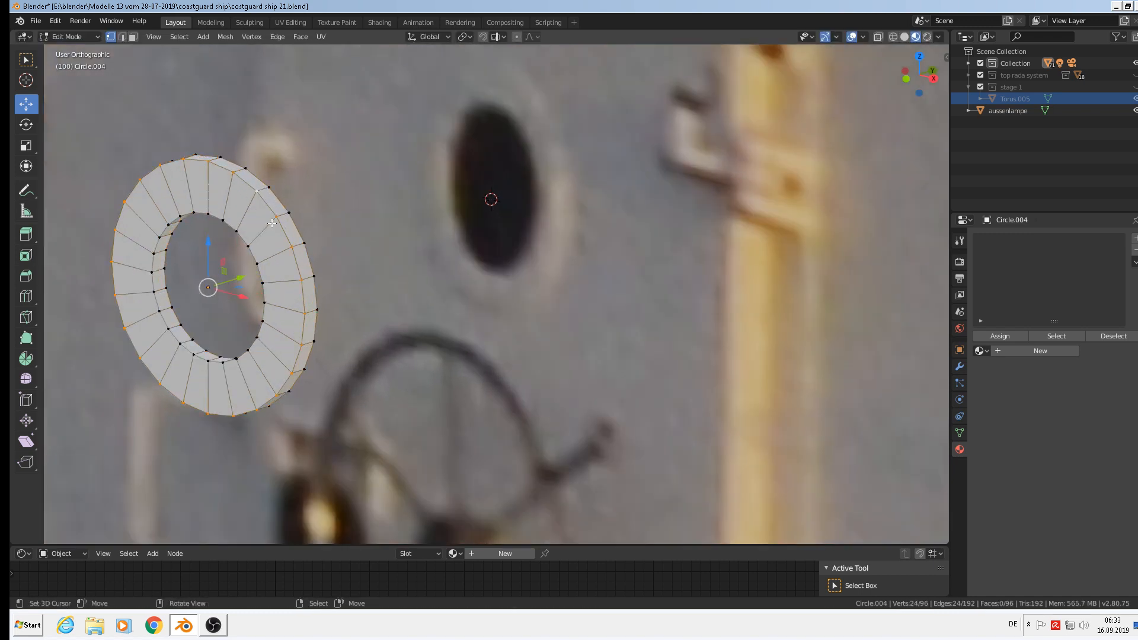
click(353, 295)
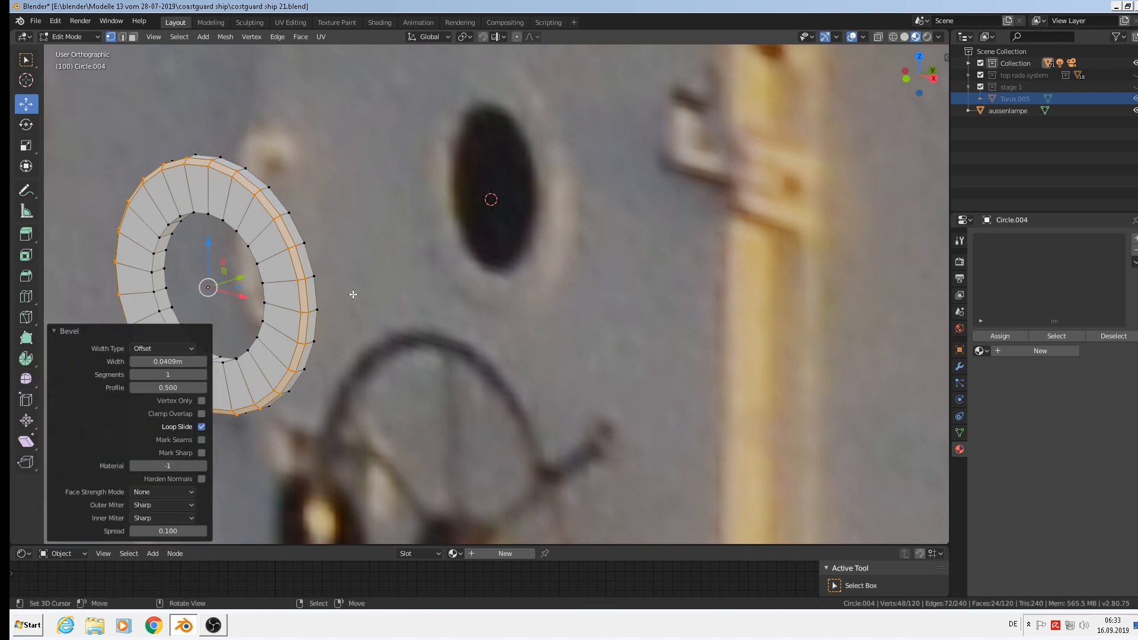
alt+click(231, 228)
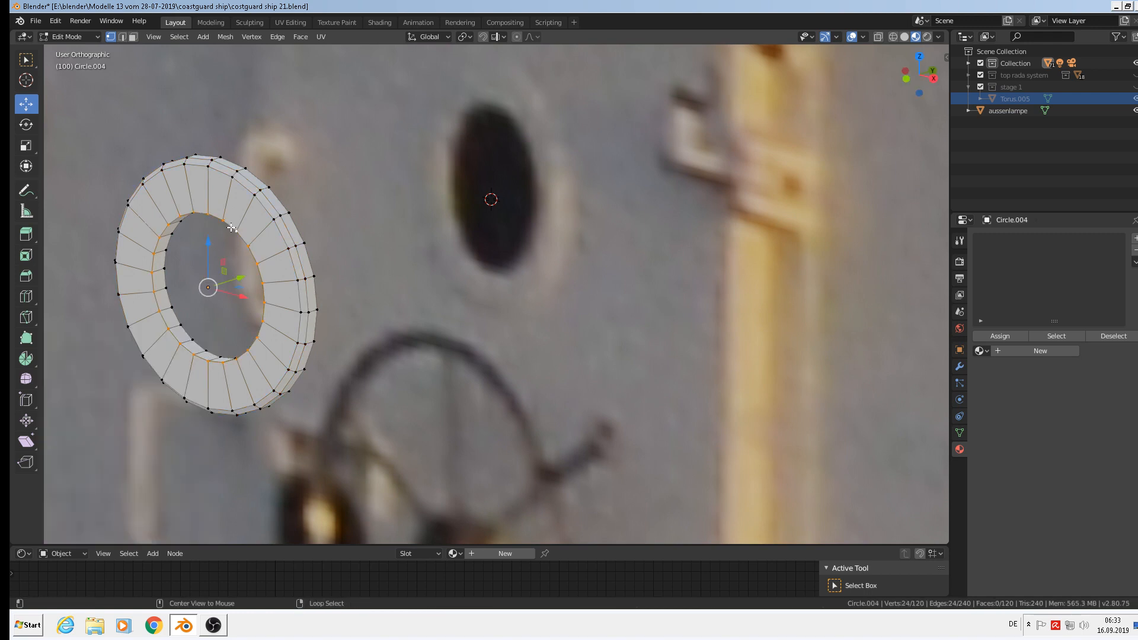
key(ctrl+b)
click(358, 352)
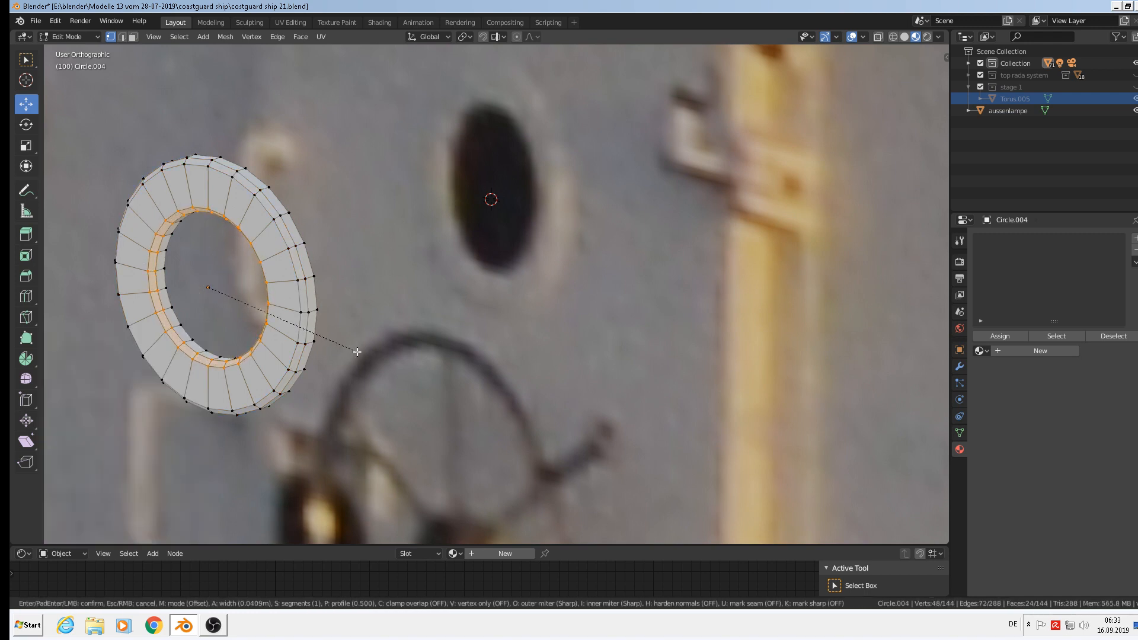
Duplicate the ring's rear inner edge loop in place and extrude it about 0.00038 m in Y.
alt+click(190, 287)
key(shift+d)
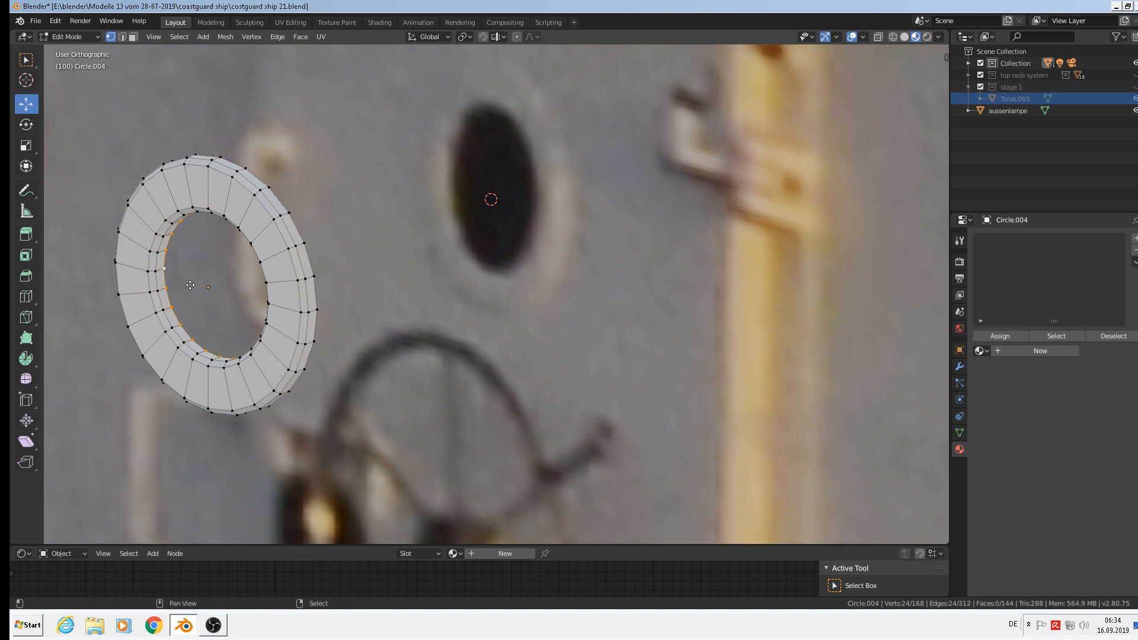
right_click(190, 286)
key(e)
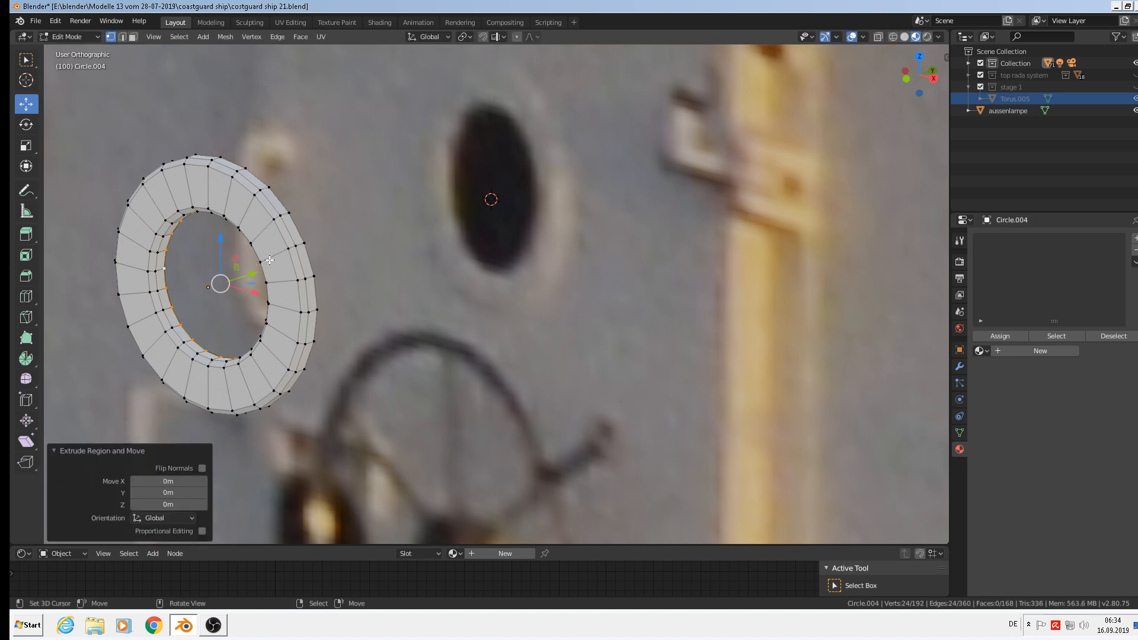
click(244, 276)
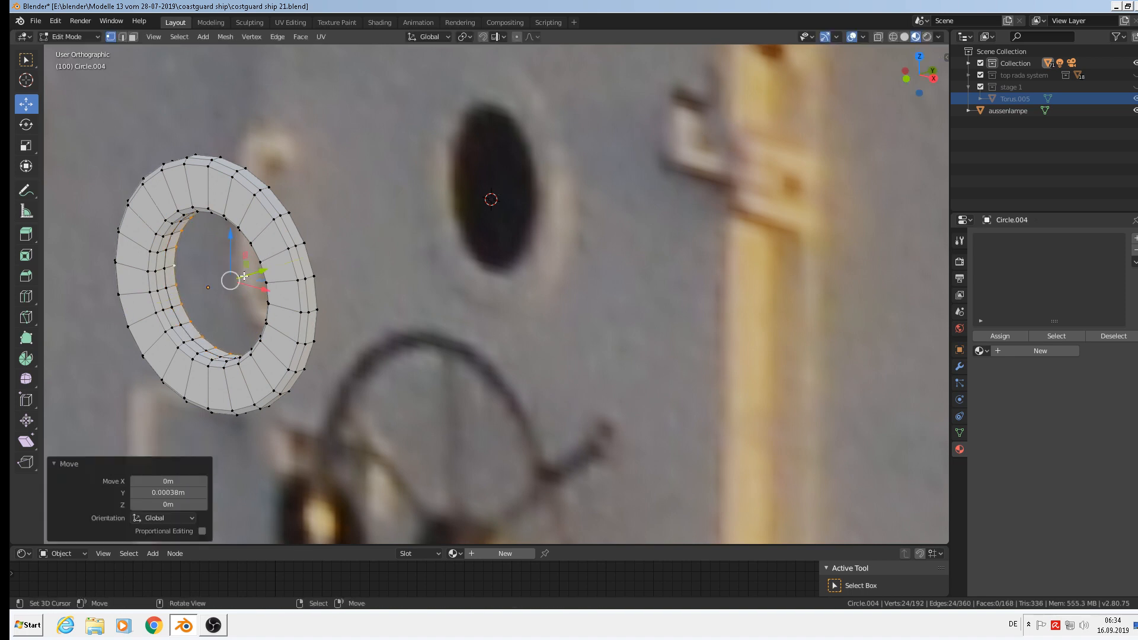
Fill the duplicated inner edge loop with a face and move the linked pane along Y inside the ring.
key(f)
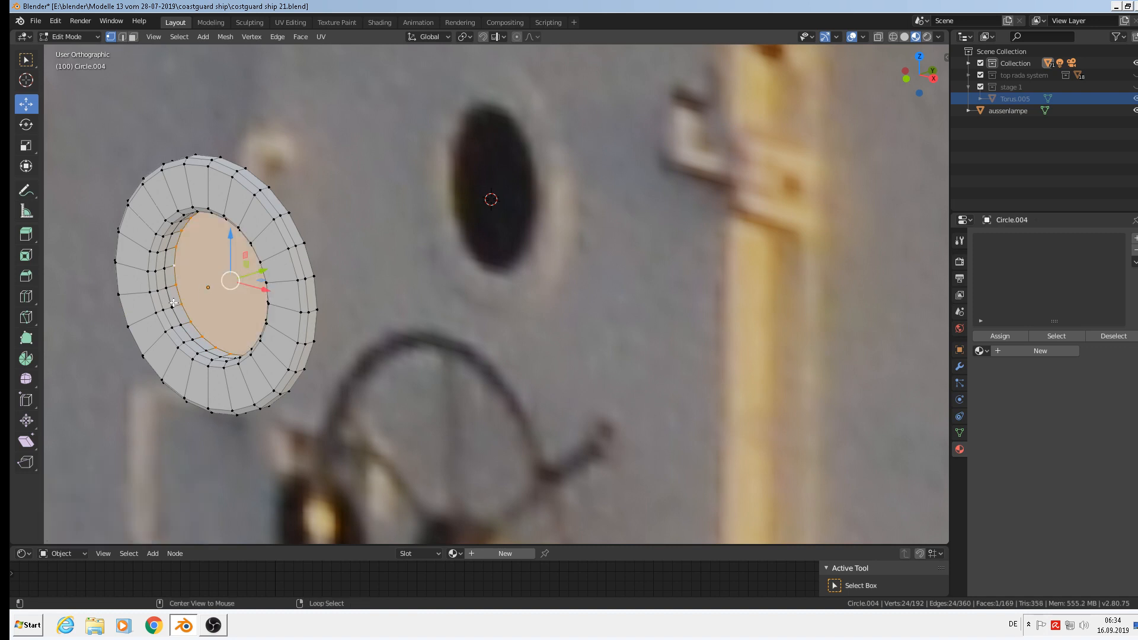
alt+click(173, 303)
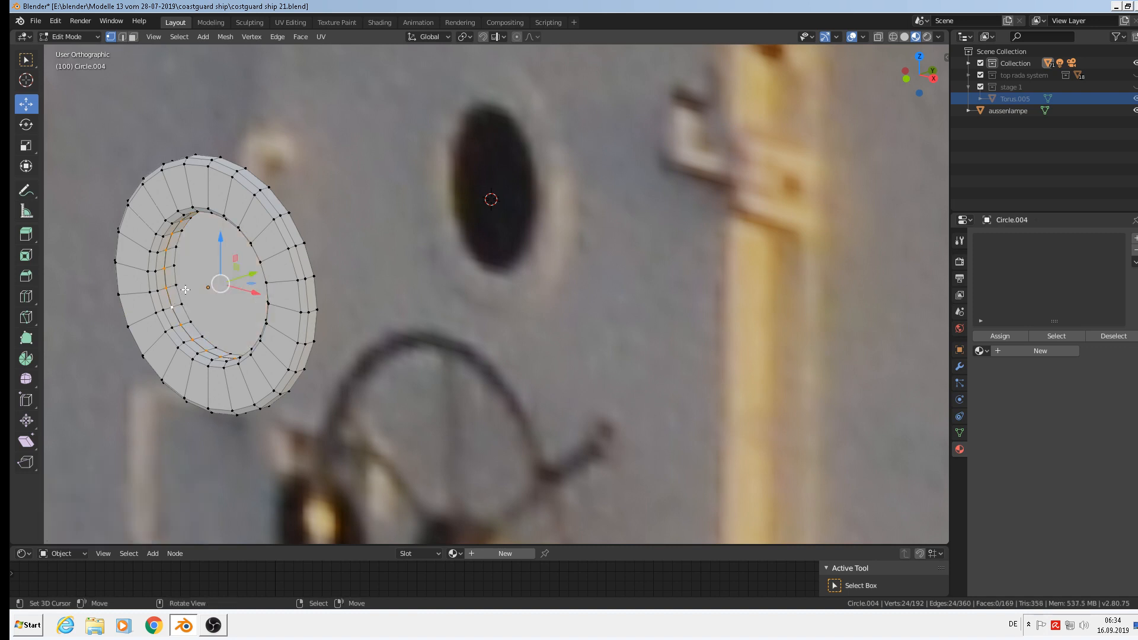
key(a)
key(alt+a)
key(l)
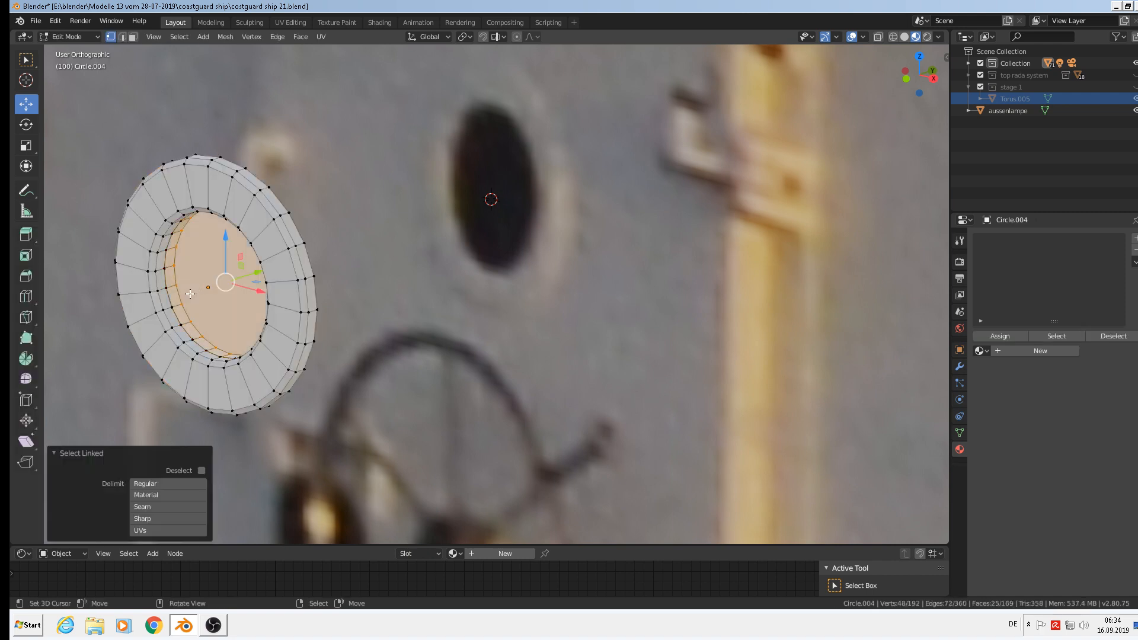
drag(259, 265, 224, 282)
Fill the open front edge loop of the pane with a face and return to Object Mode.
click(174, 297)
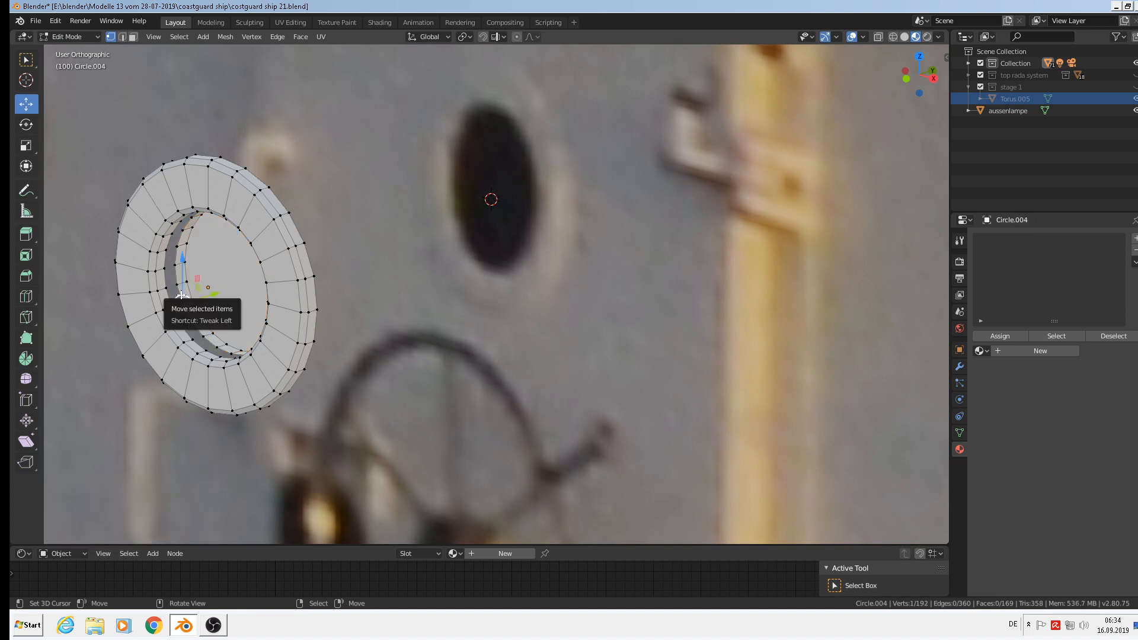
alt+click(177, 293)
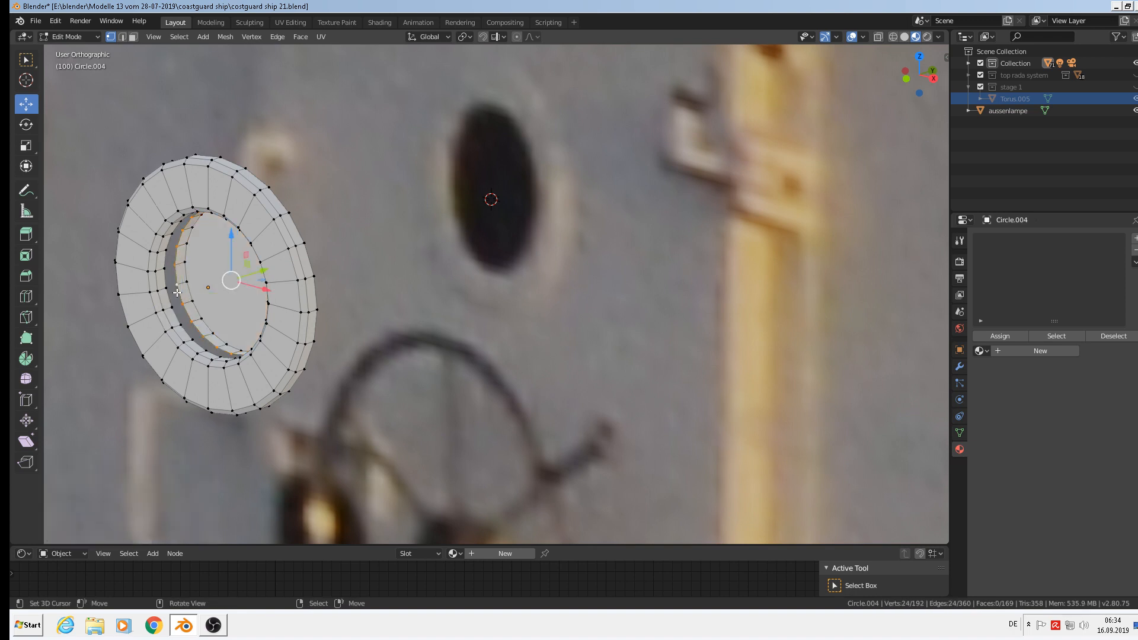
key(f)
key(Tab)
key(Tab)
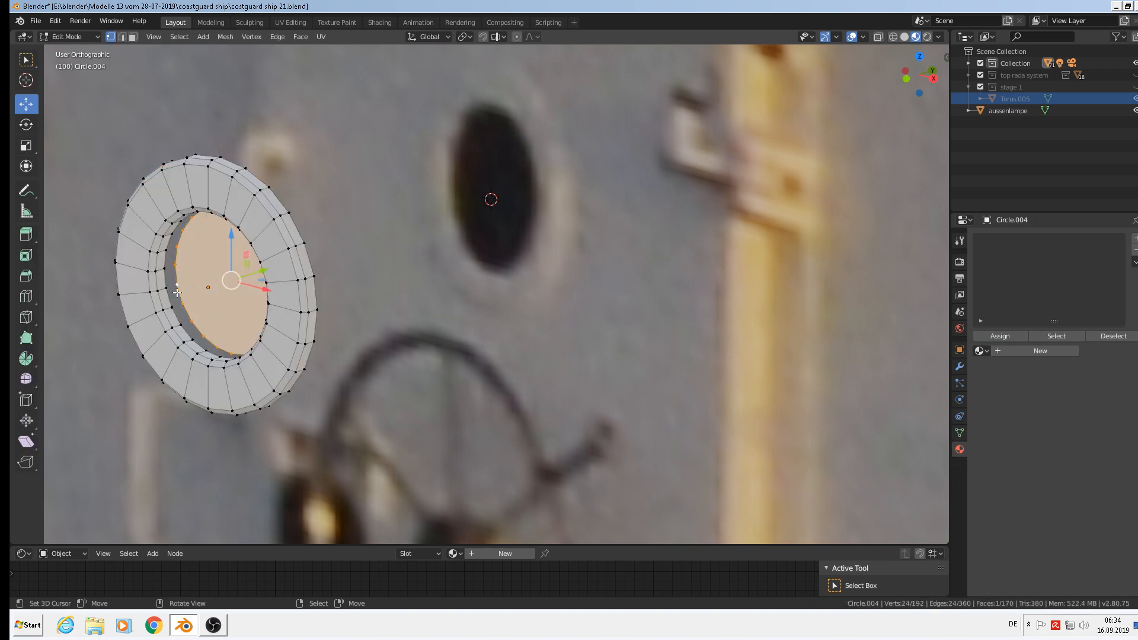
drag(266, 279, 243, 278)
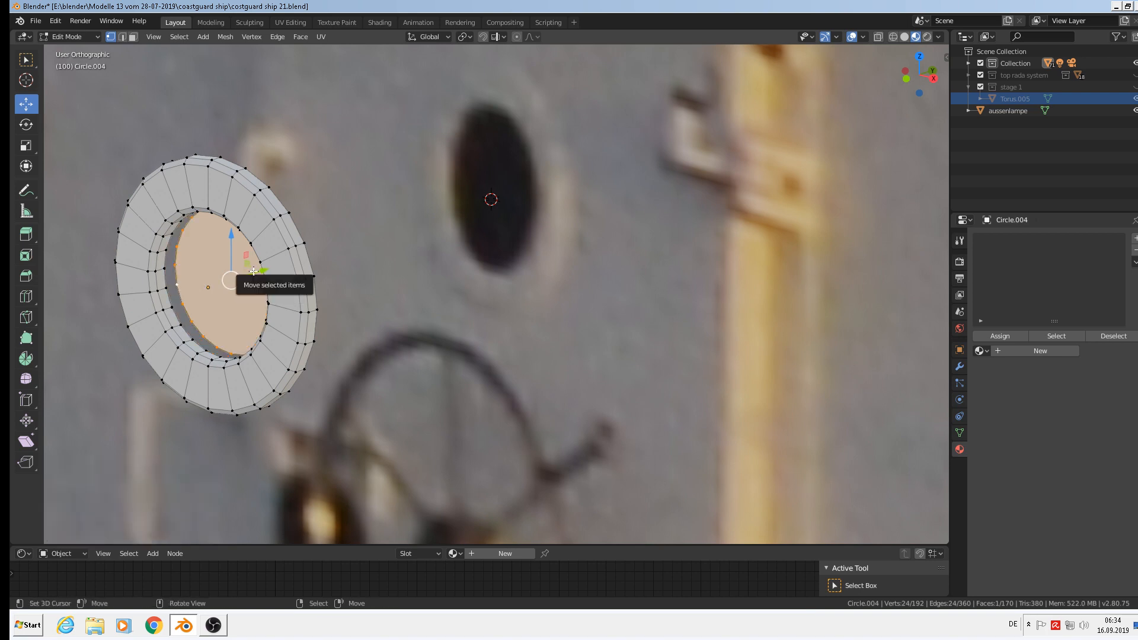
drag(254, 271, 242, 276)
scroll(243, 278, down, 4)
key(Tab)
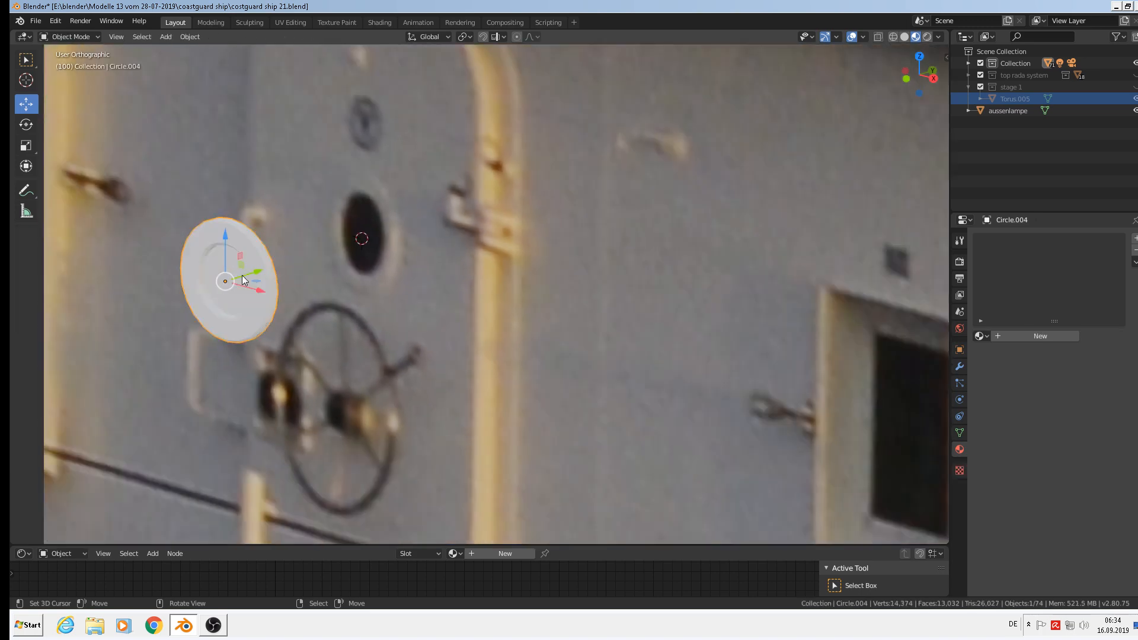
Assign the existing "white metal" material to the porthole ring.
scroll(242, 276, down, 3)
middle_drag(268, 275, 316, 258)
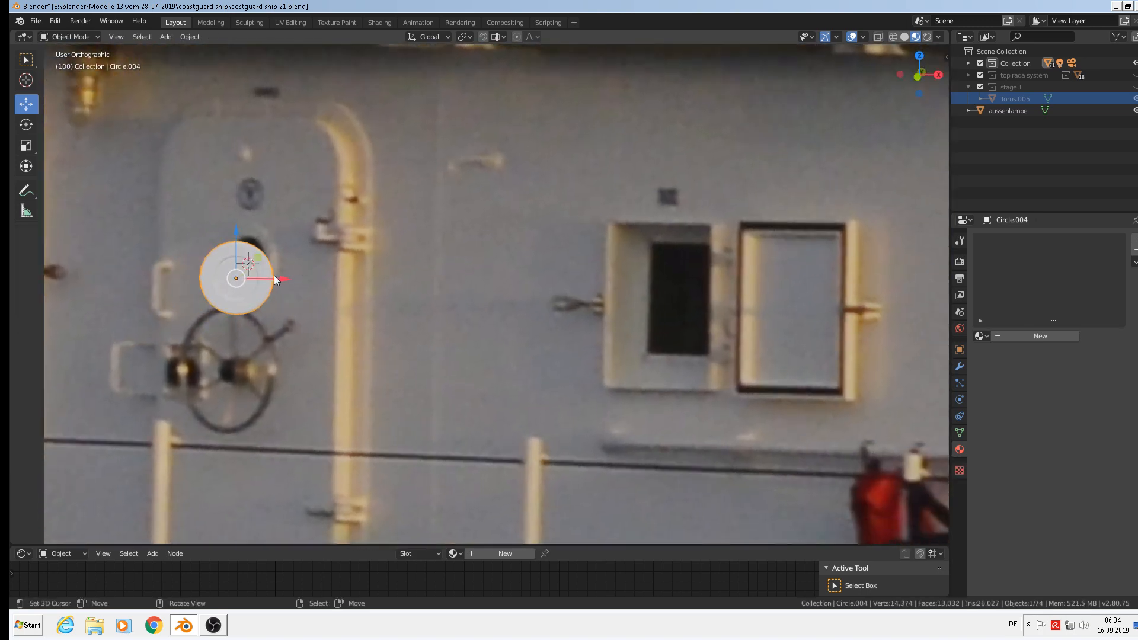
click(982, 337)
text(wh)
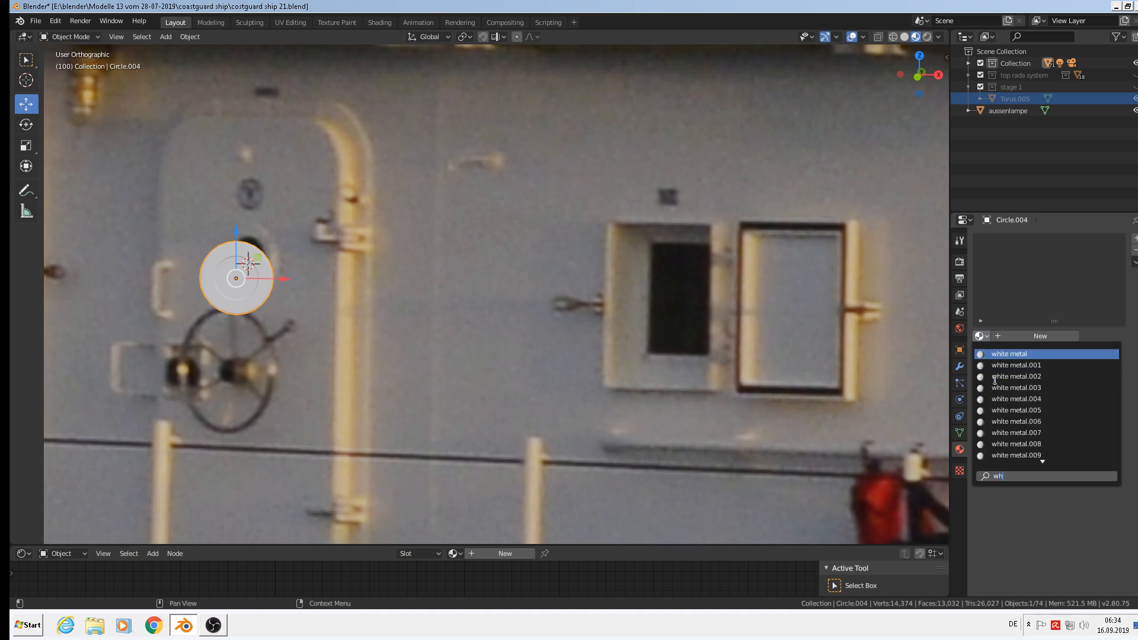
click(1061, 355)
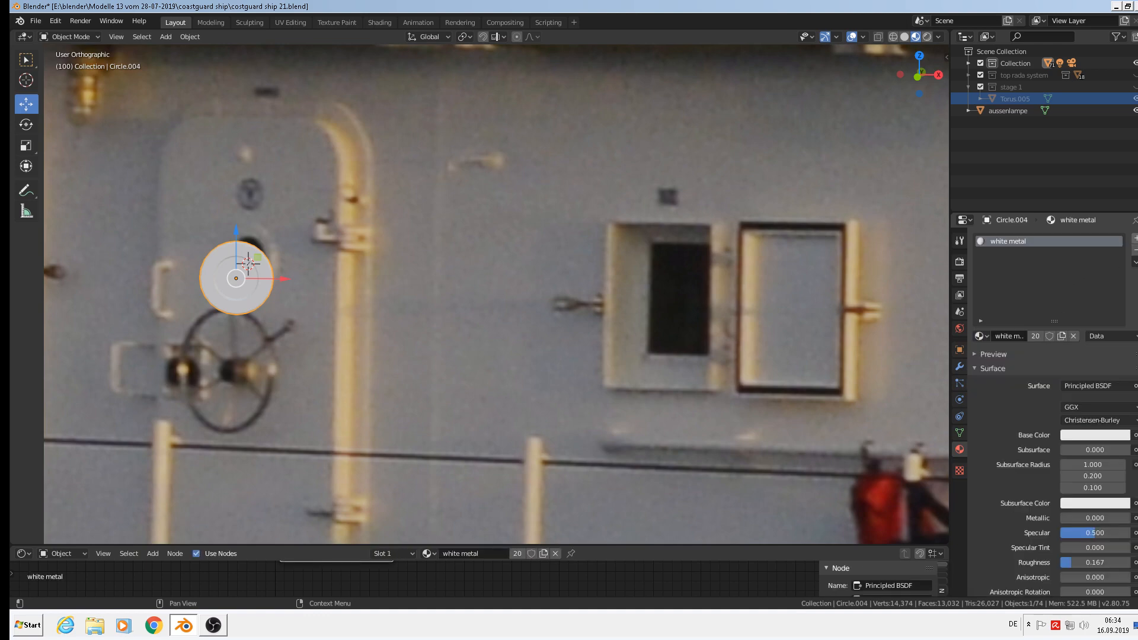
Add a second material slot to the porthole and assign the existing "glas.001" material to it.
click(1135, 238)
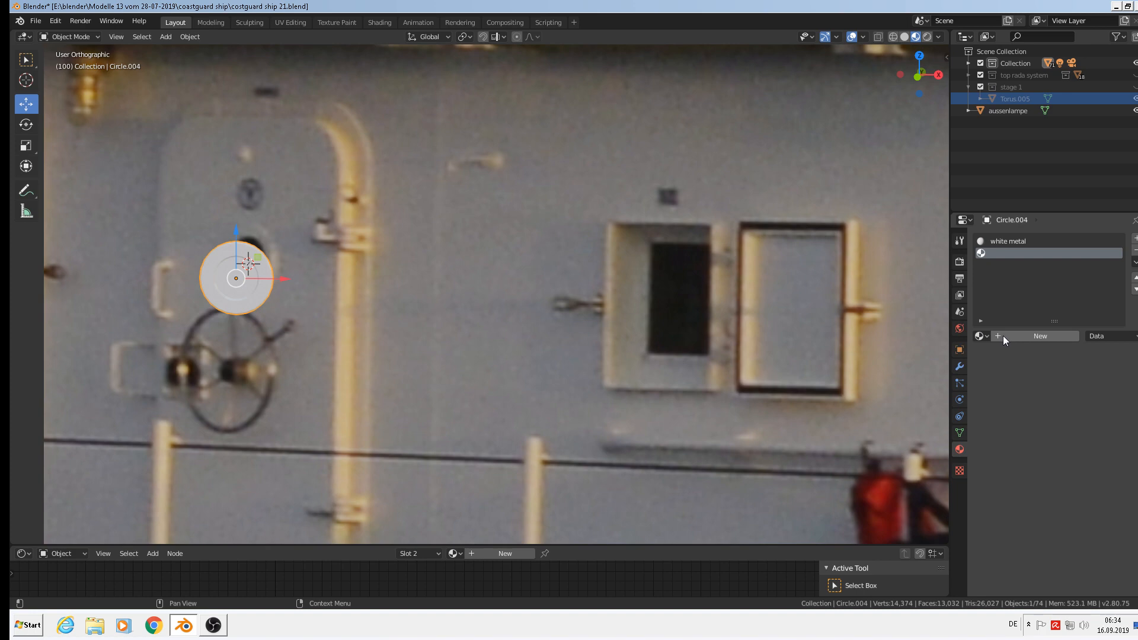
click(984, 336)
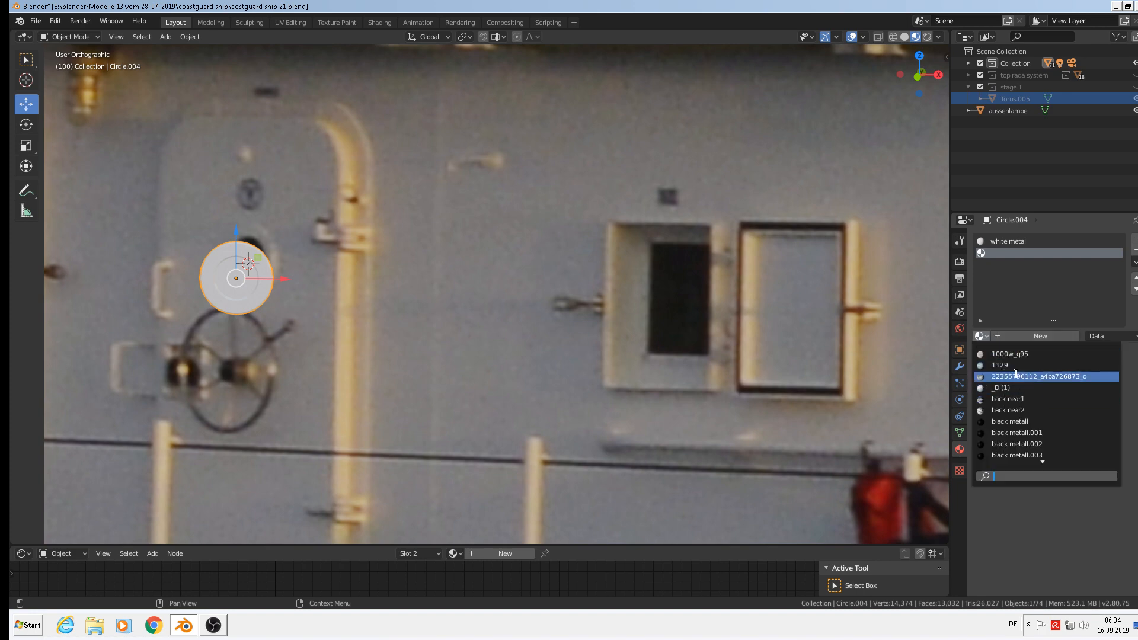
text(gl)
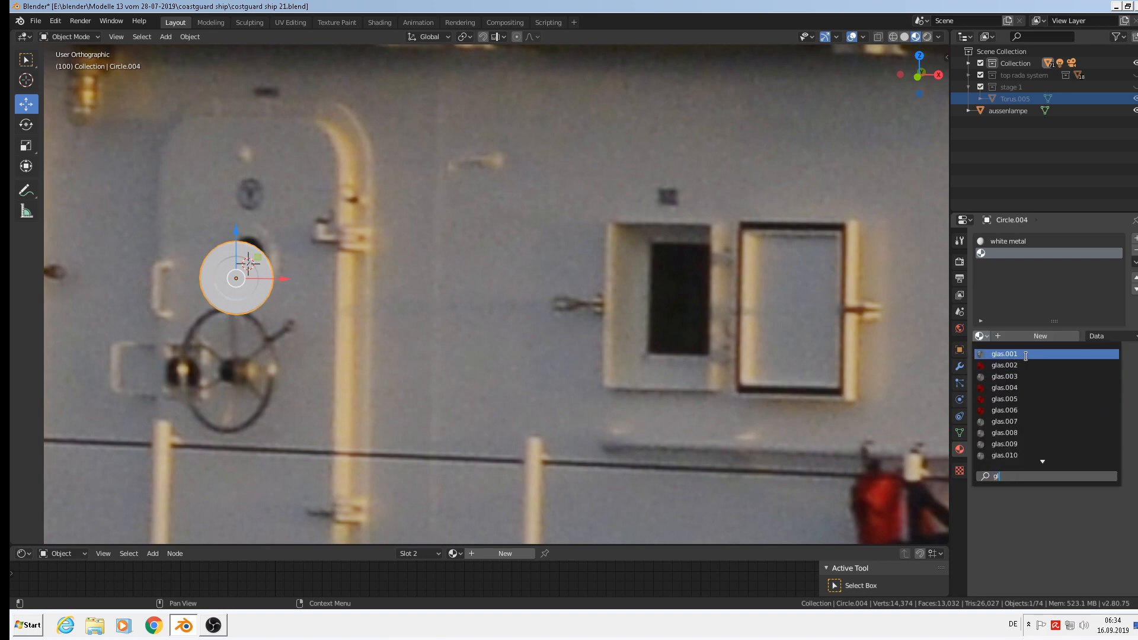
click(1026, 354)
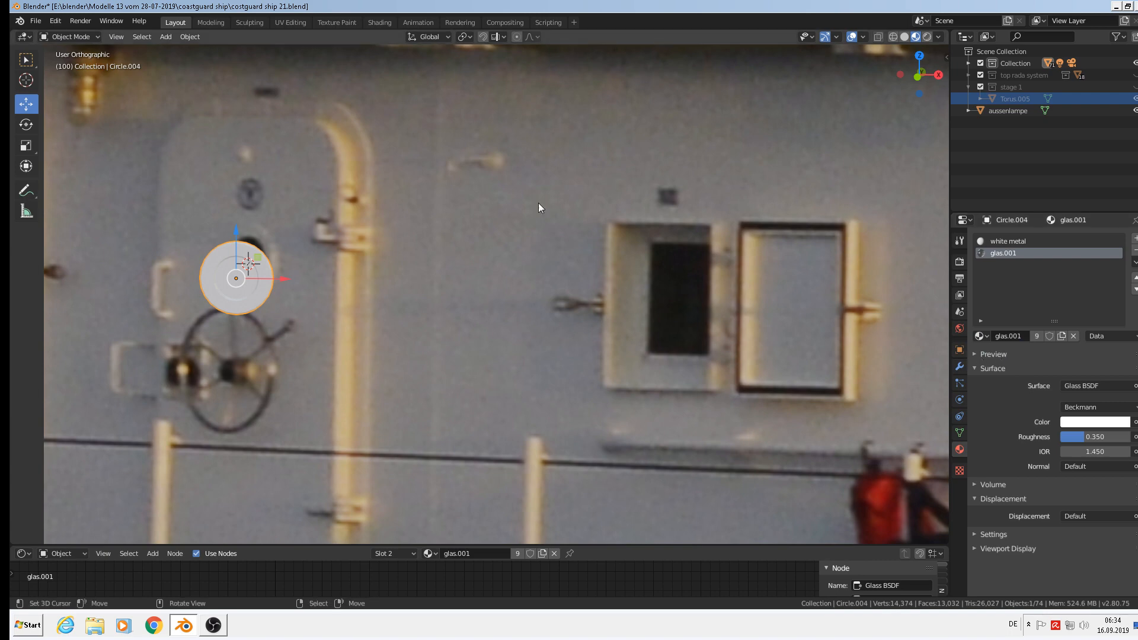
In the Shading workspace, move the Glass BSDF node away from the Material Output and add a Light Path node above it.
click(375, 24)
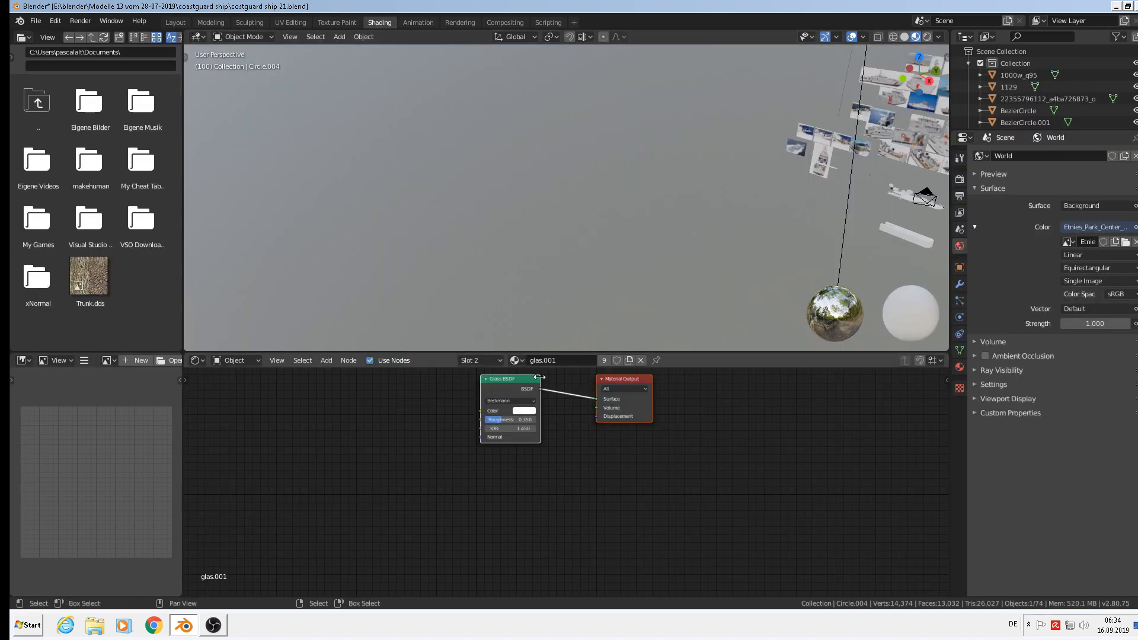
drag(525, 384, 312, 471)
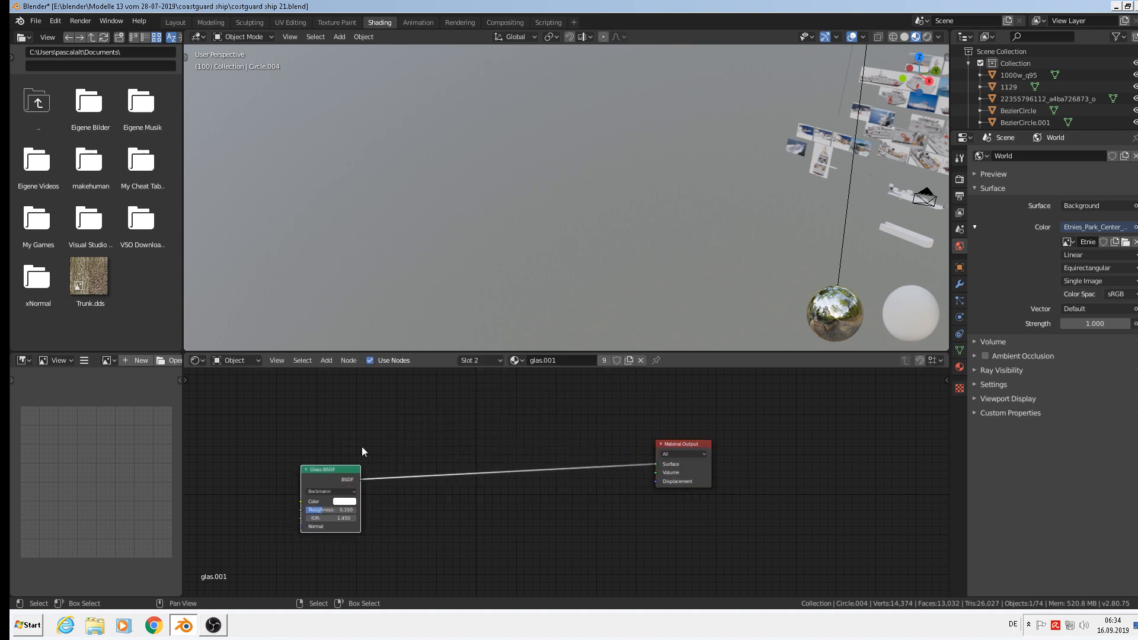
click(325, 360)
mouse_move(339, 393)
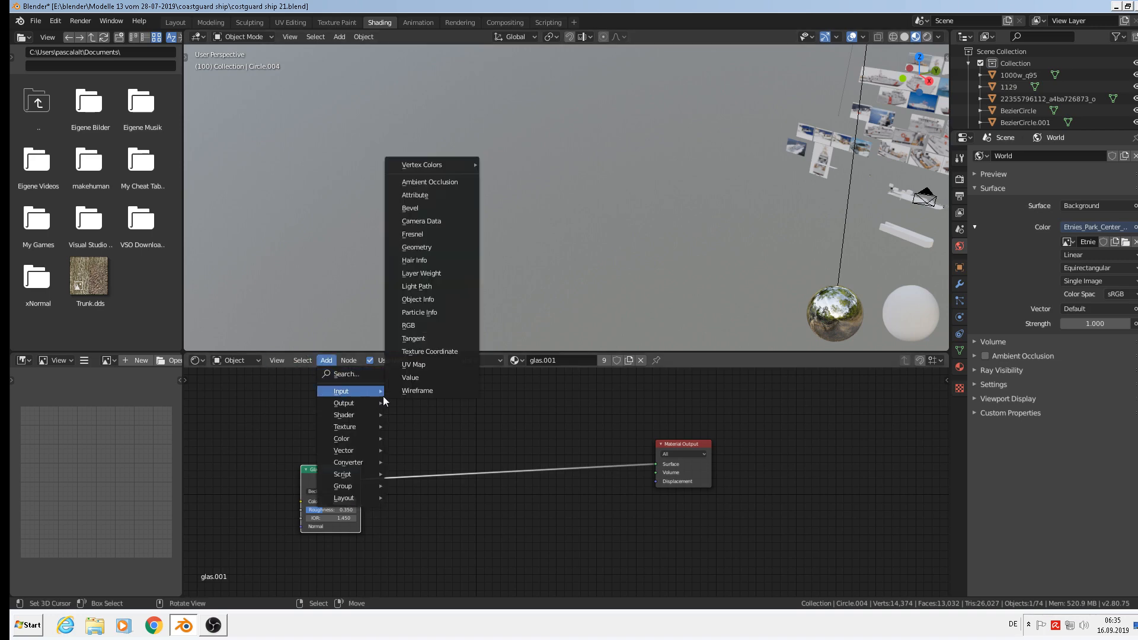
click(438, 286)
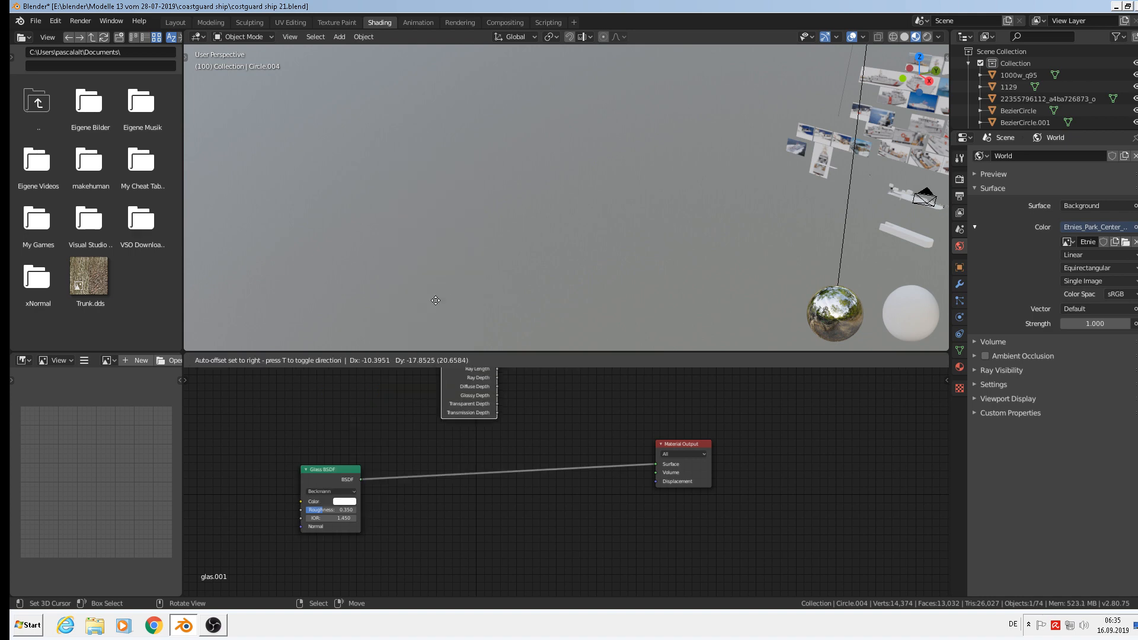
click(343, 331)
middle_drag(460, 508, 453, 549)
scroll(448, 550, down, 2)
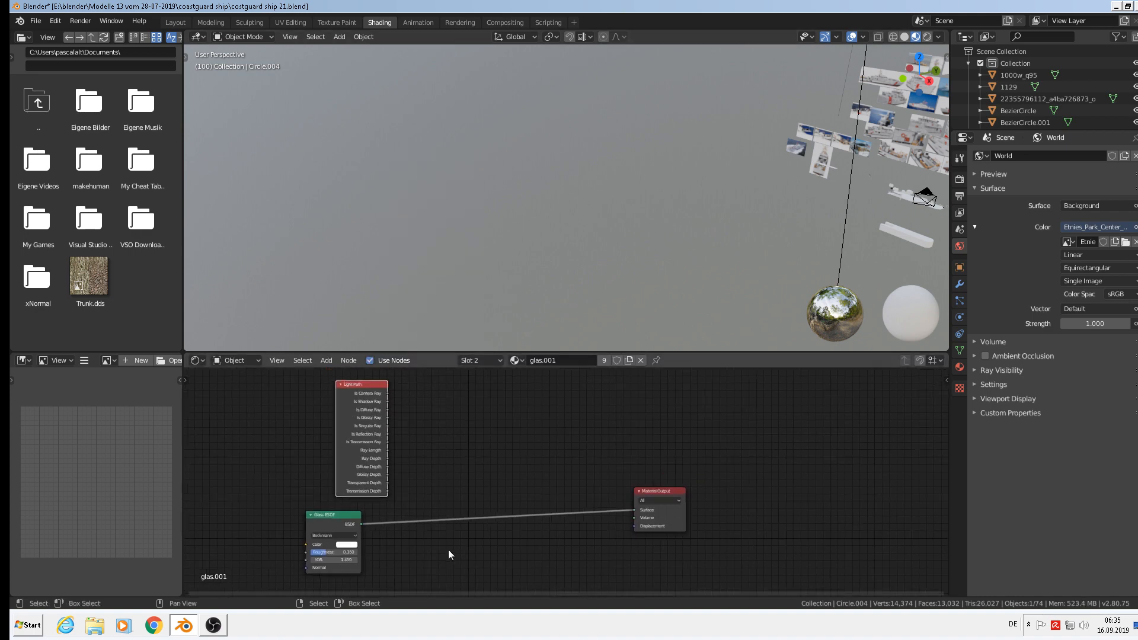
Add a Transparent BSDF node just below the Glass BSDF node.
click(320, 360)
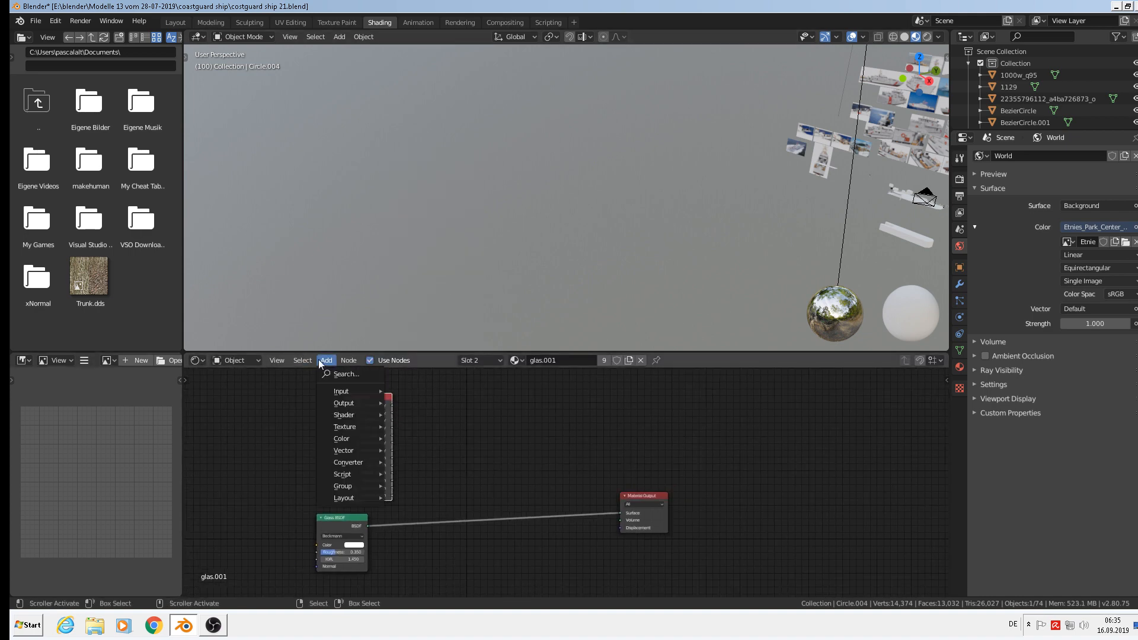
click(327, 361)
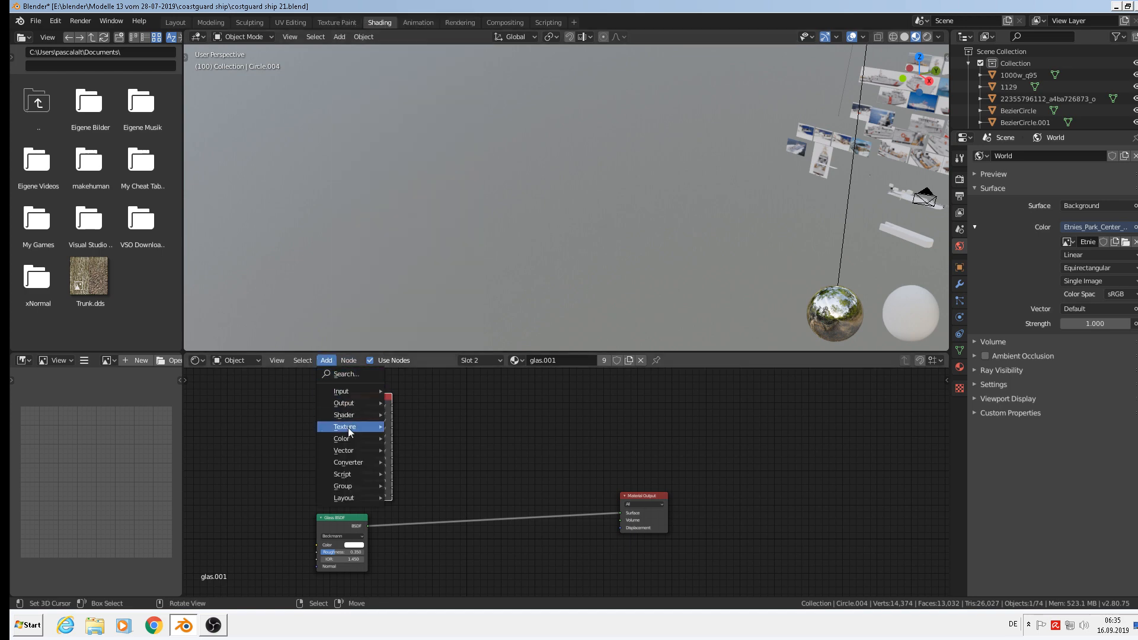
mouse_move(348, 415)
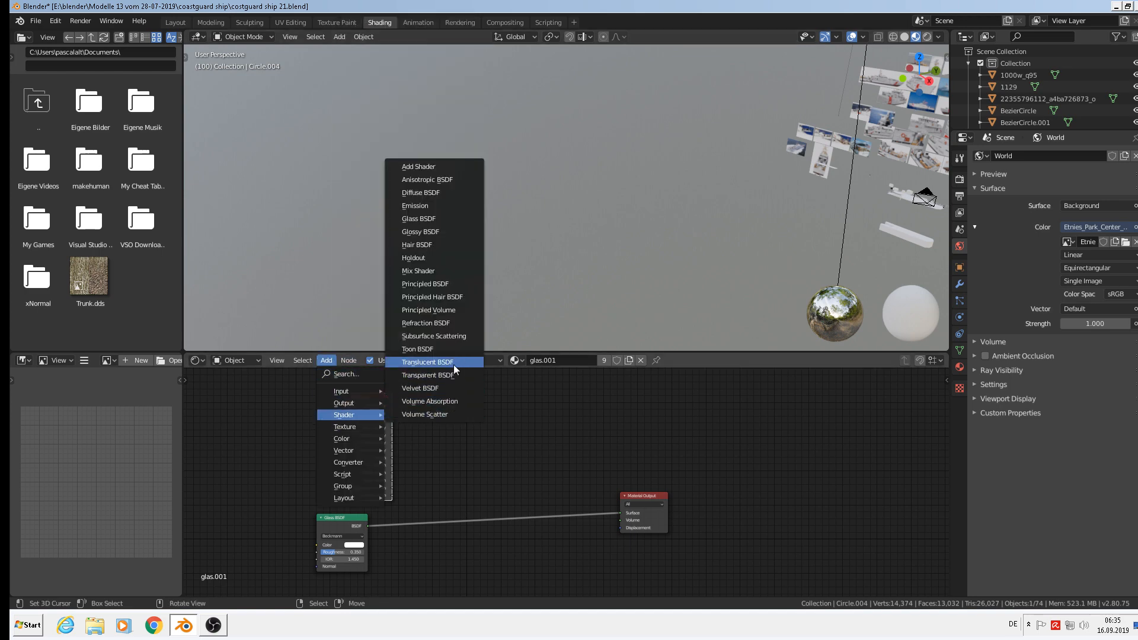
click(443, 375)
click(387, 560)
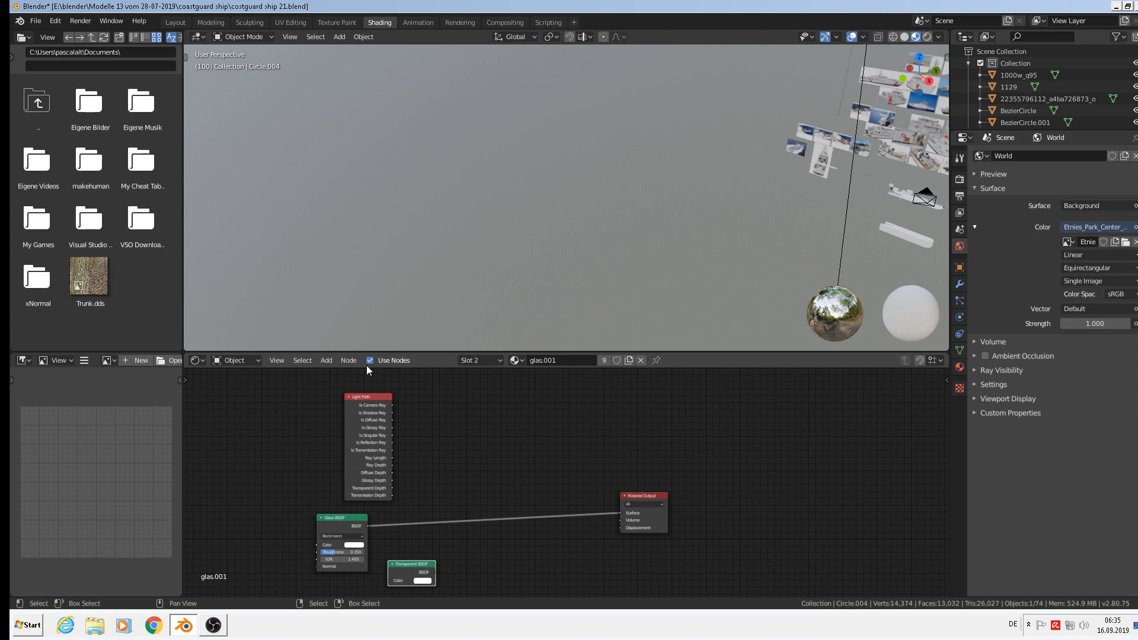
Insert a Mix Shader between the Glass BSDF and the Material Output, and connect the Transparent BSDF to its second Shader input.
click(326, 361)
click(325, 360)
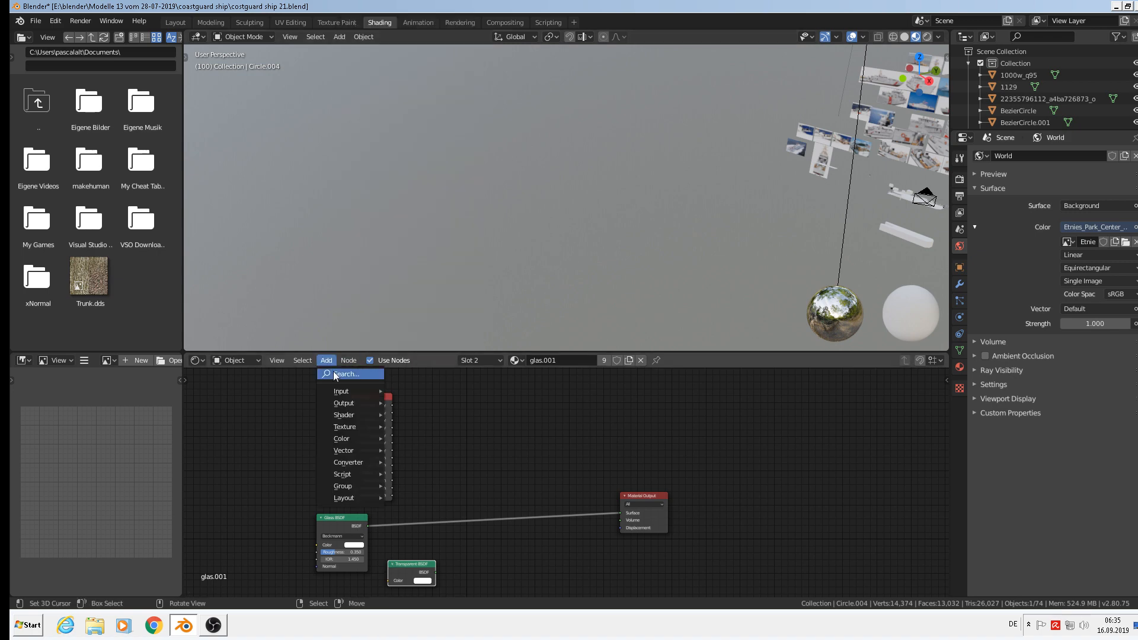
mouse_move(344, 417)
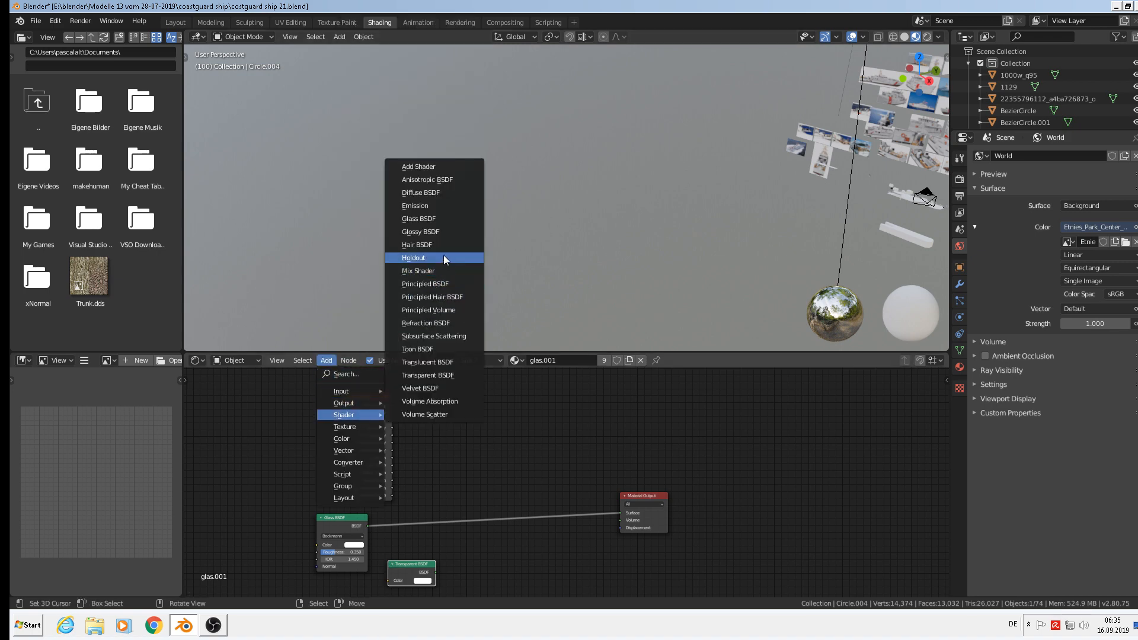
click(439, 271)
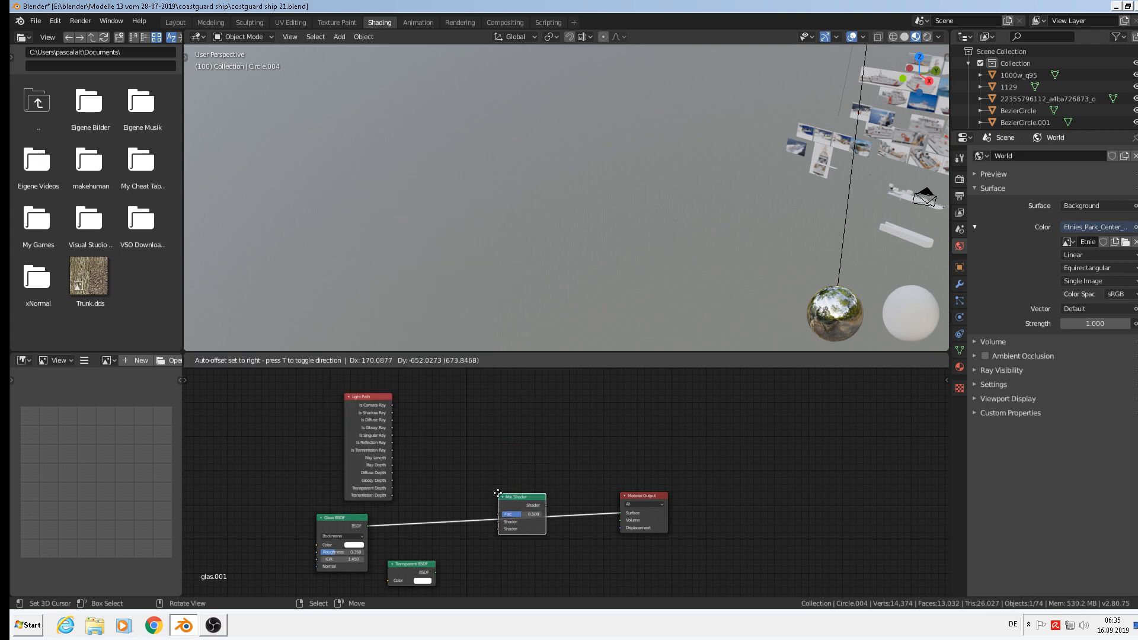
click(500, 519)
click(439, 568)
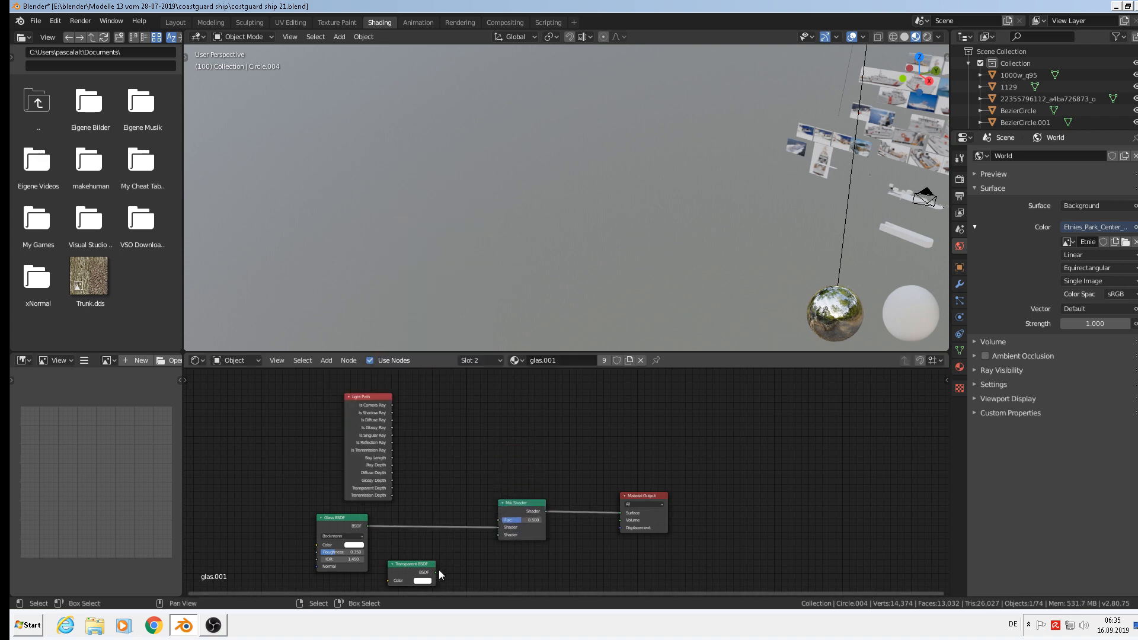
drag(435, 572, 500, 537)
Duplicate the Mix Shader and insert the copy between the first Mix Shader and the Material Output.
middle_drag(568, 543, 457, 487)
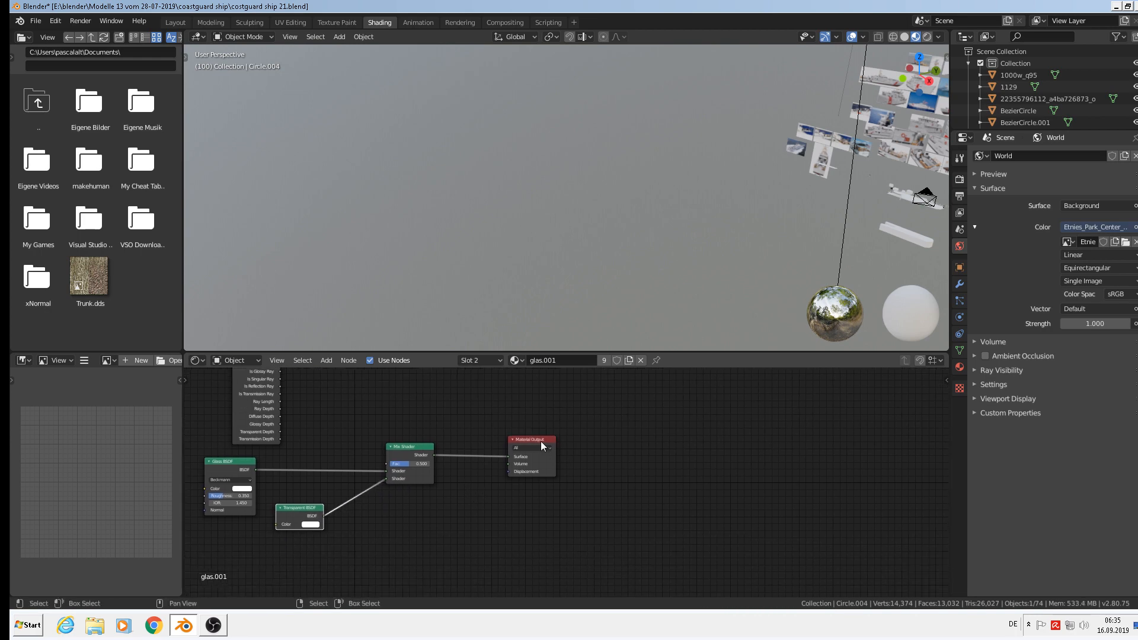
drag(524, 439, 596, 450)
click(417, 455)
key(shift+d)
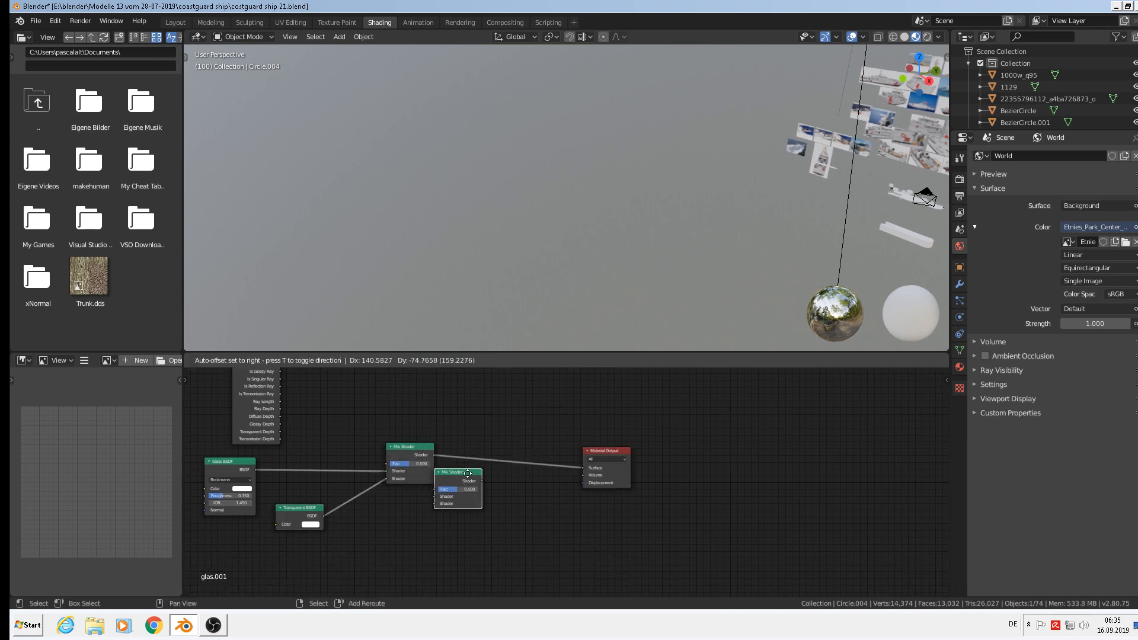
click(505, 449)
Duplicate the Transparent BSDF and connect the copy to the second Mix Shader's lower Shader input.
click(299, 508)
key(shift+d)
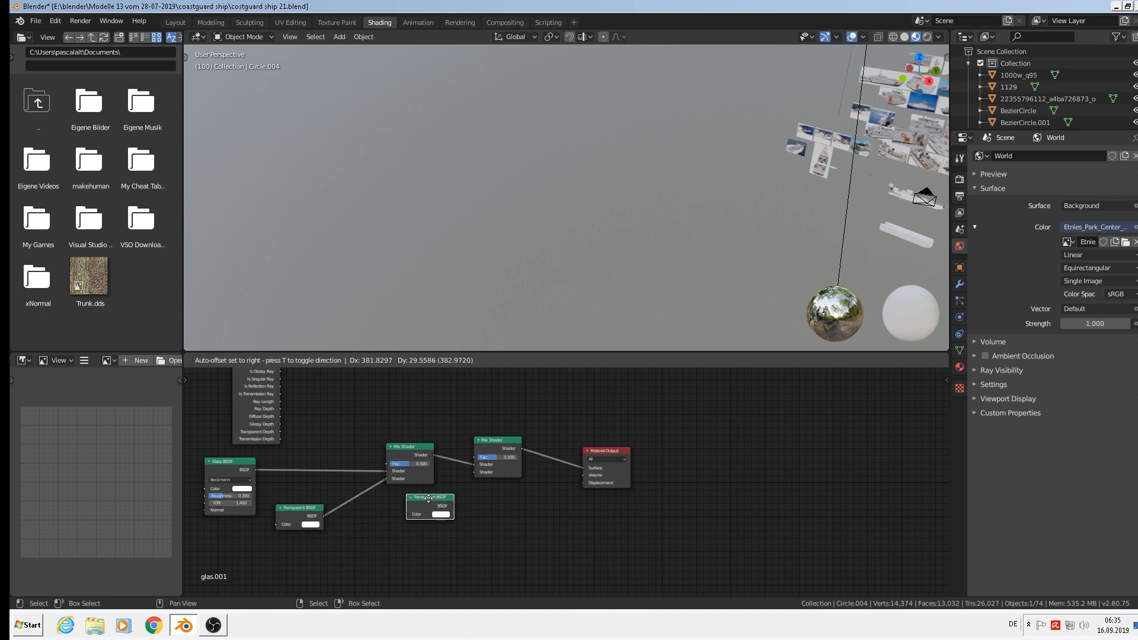
click(429, 498)
drag(453, 505, 475, 474)
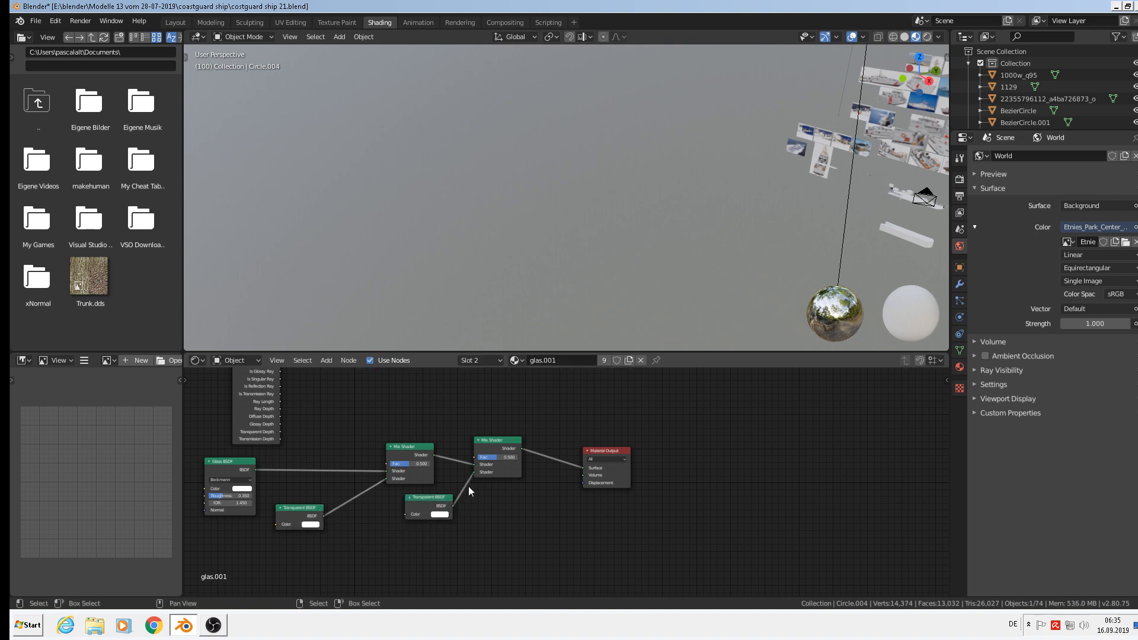
Connect the Light Path's Is Shadow Ray to the first Mix Shader's Fac and Is Reflection Ray to the second's Fac.
middle_drag(468, 486, 499, 521)
drag(311, 391, 419, 498)
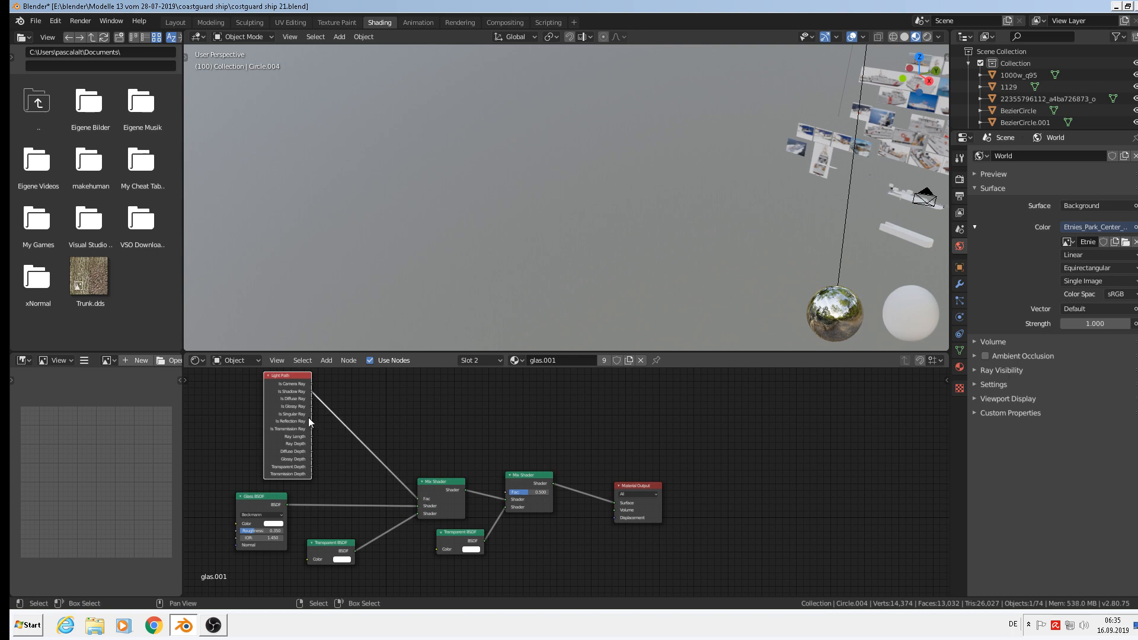
drag(311, 421, 507, 492)
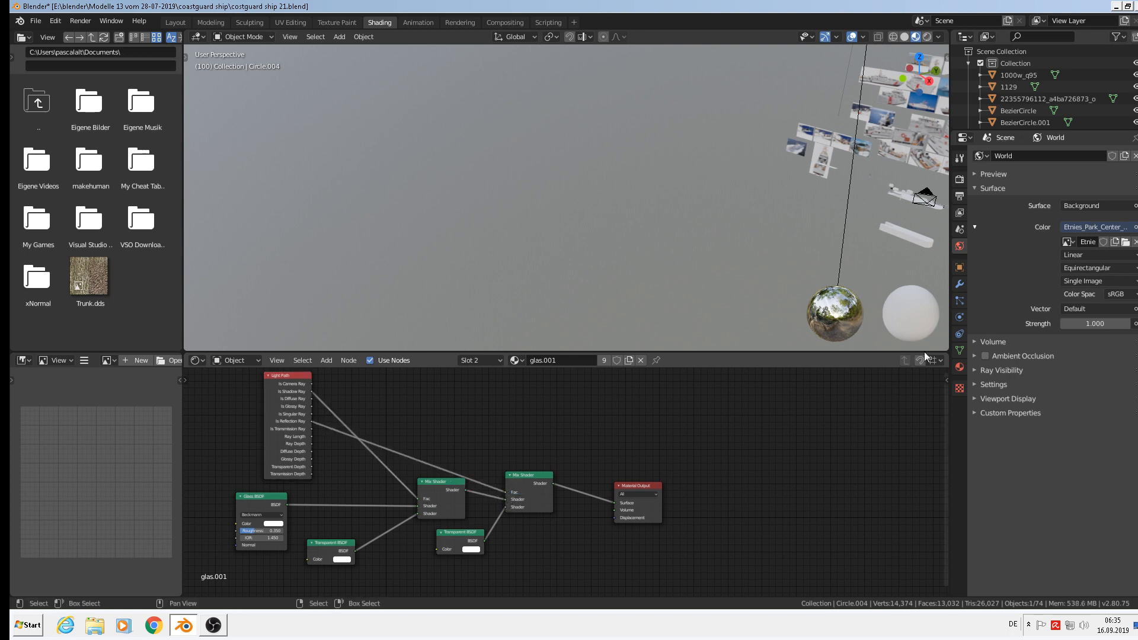
scroll(222, 261, down, 4)
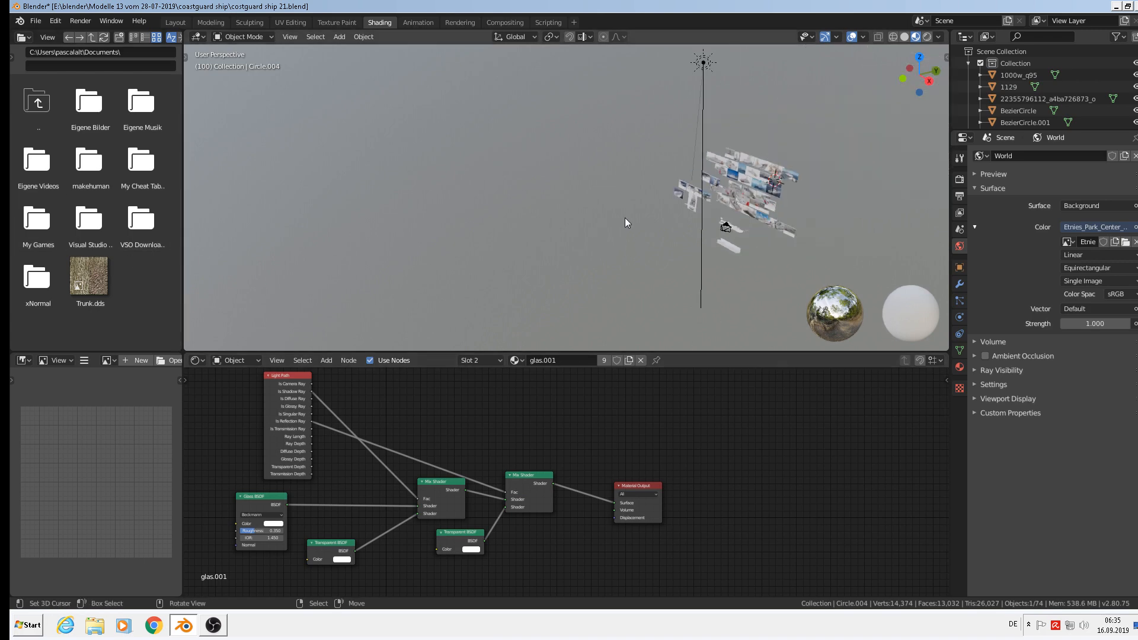
Set the Glass BSDF's roughness to 0.000 in the glas.001 material.
key(KP_1)
scroll(662, 204, up, 7)
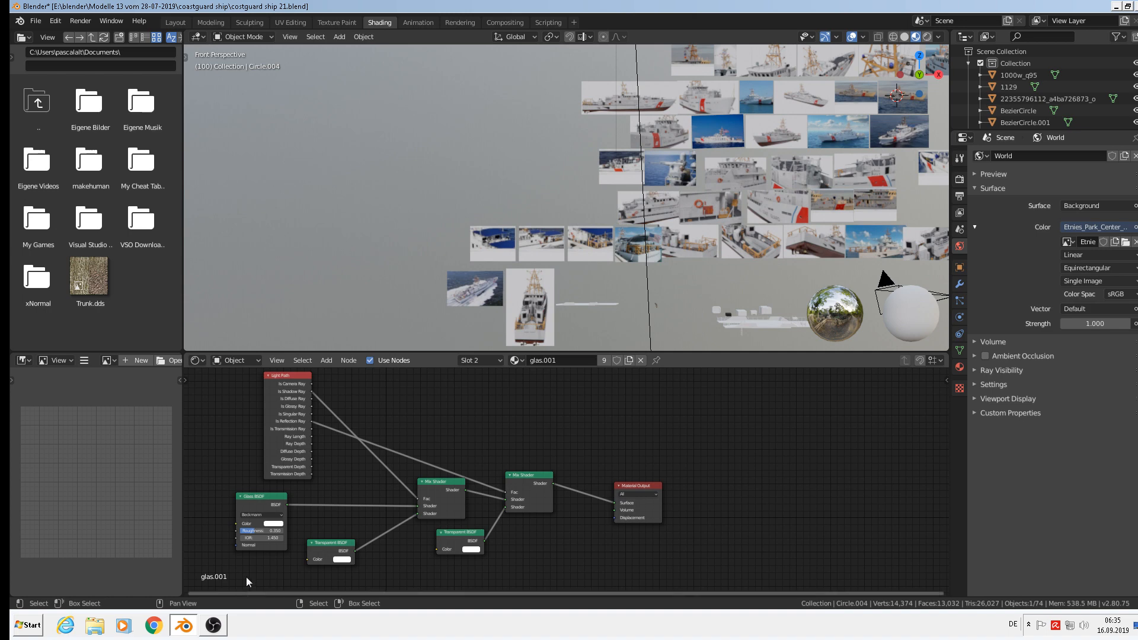
scroll(256, 556, up, 3)
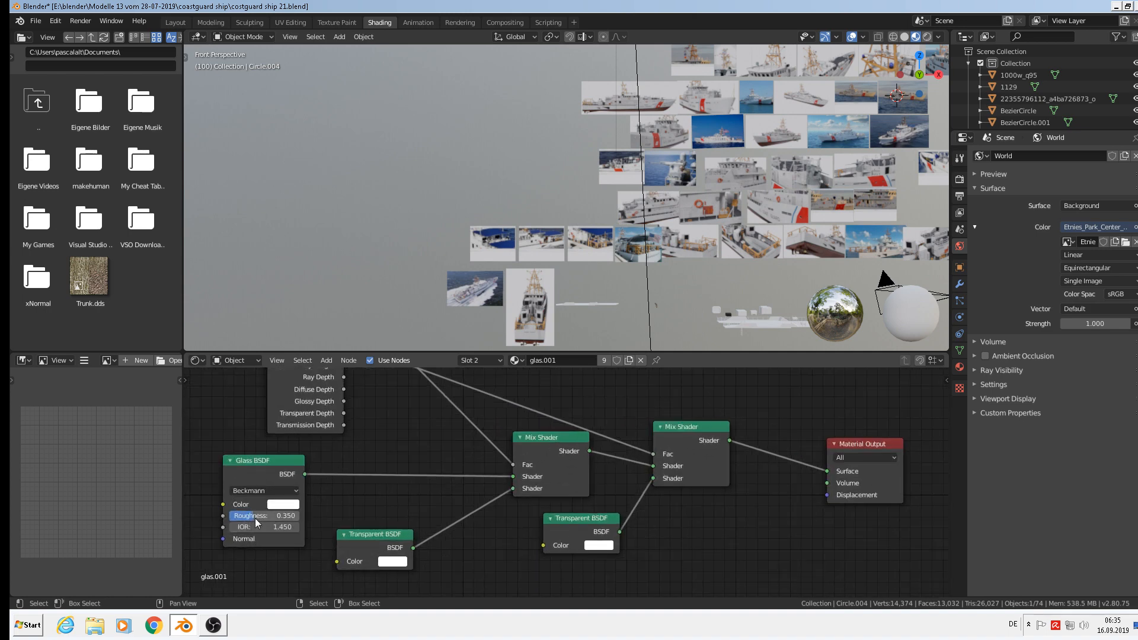
drag(256, 516, 218, 516)
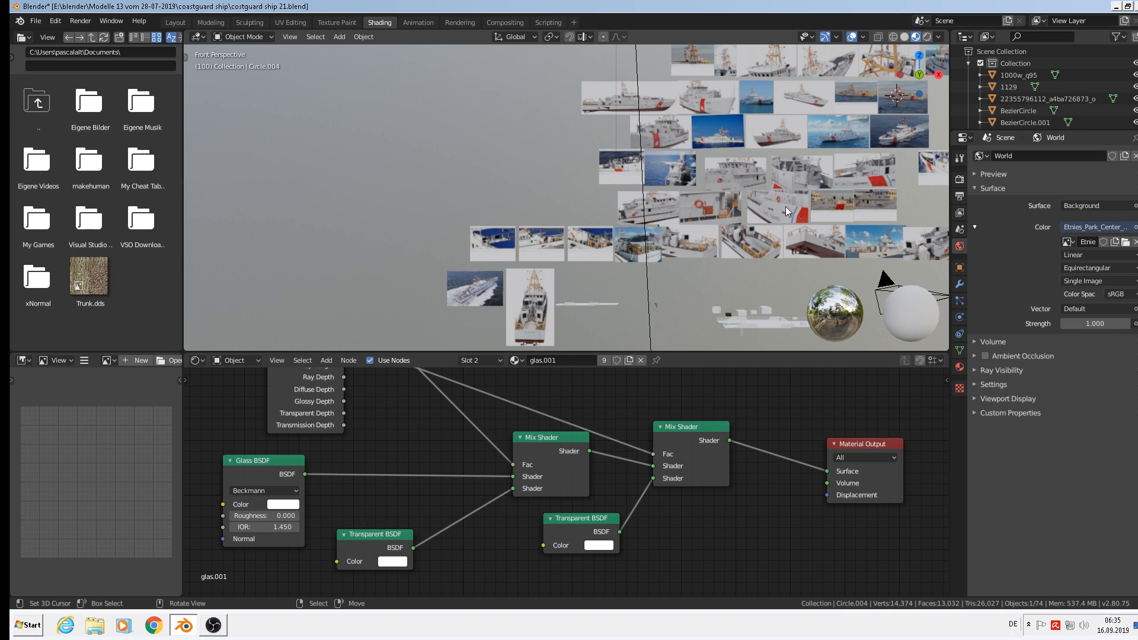
Return to the Layout workspace and assign the glas.001 material to the selected inner faces of the porthole.
scroll(764, 200, up, 1)
click(765, 197)
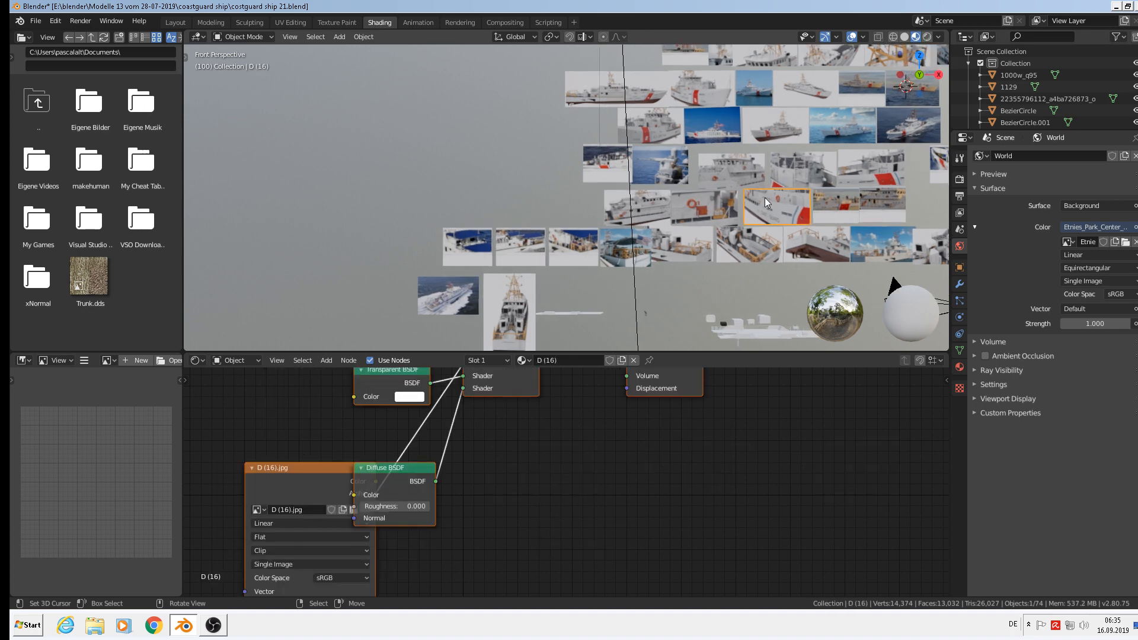
scroll(765, 201, down, 1)
click(176, 22)
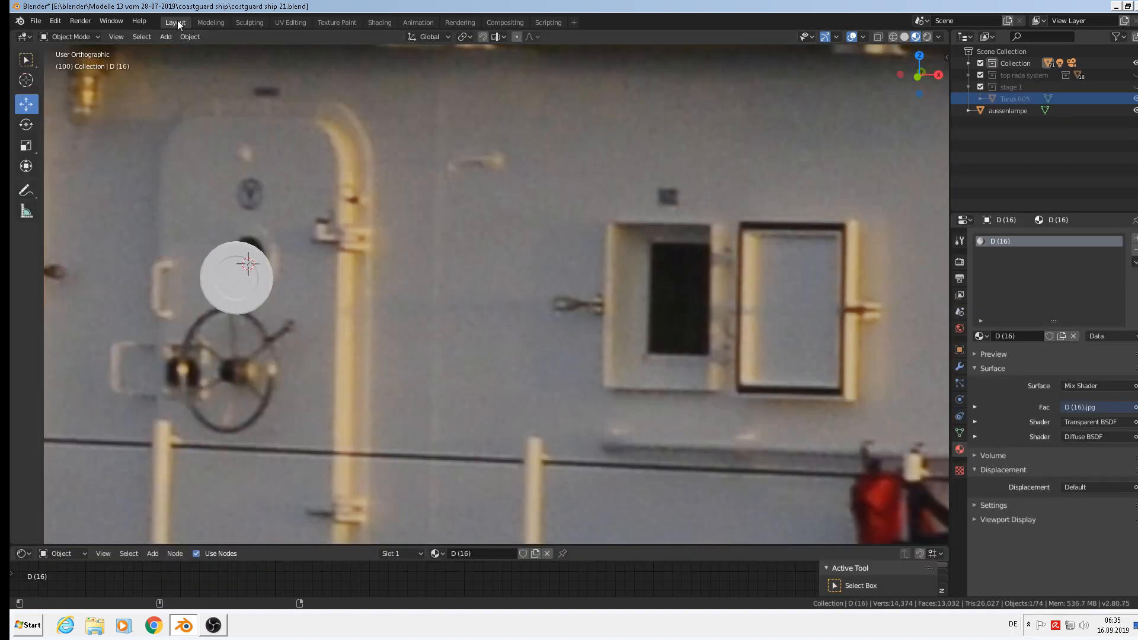
scroll(222, 249, up, 2)
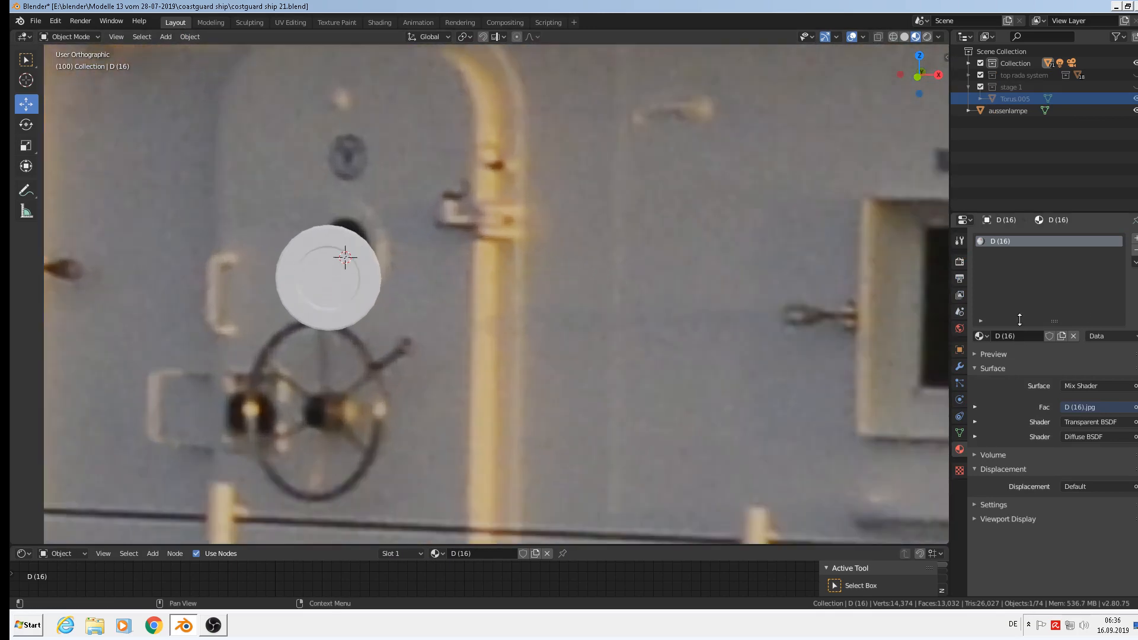
click(308, 283)
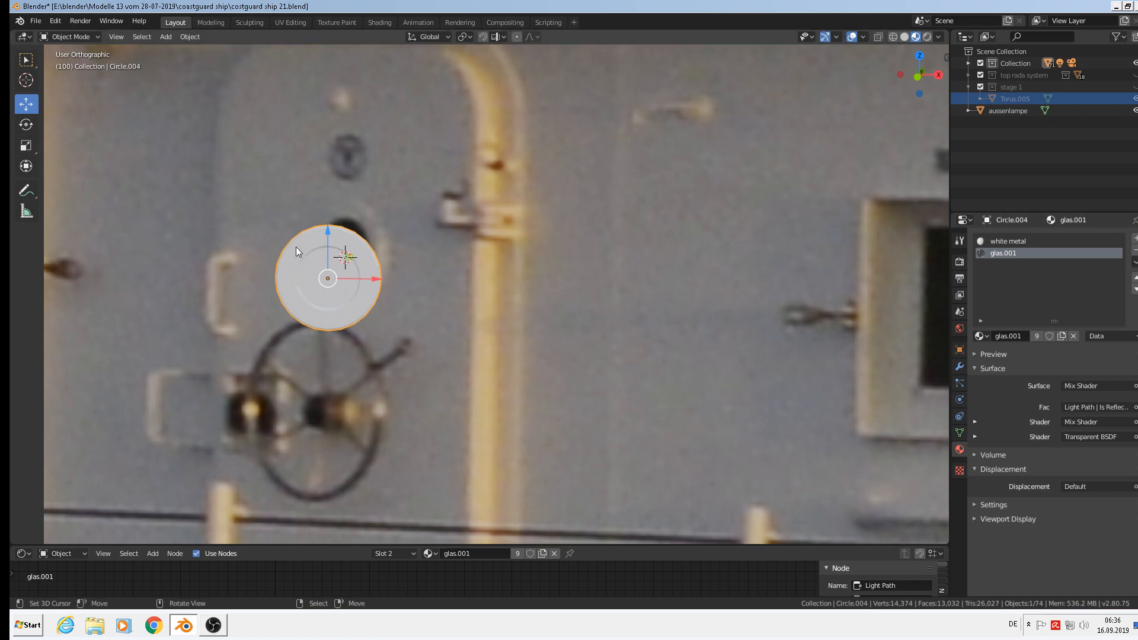
key(Tab)
click(1016, 336)
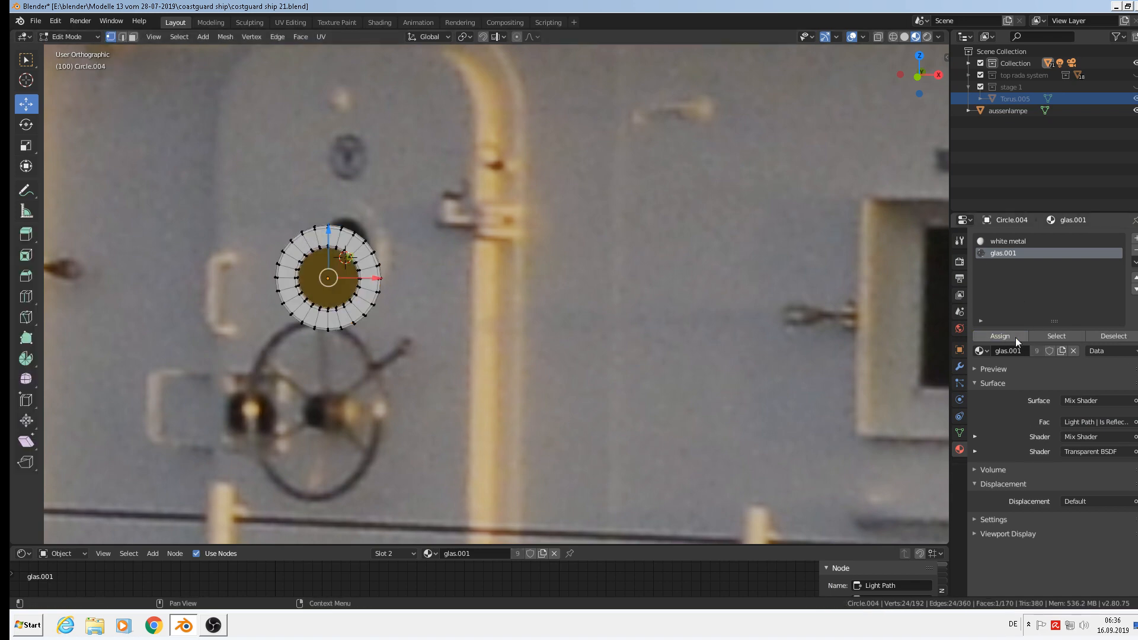
key(Tab)
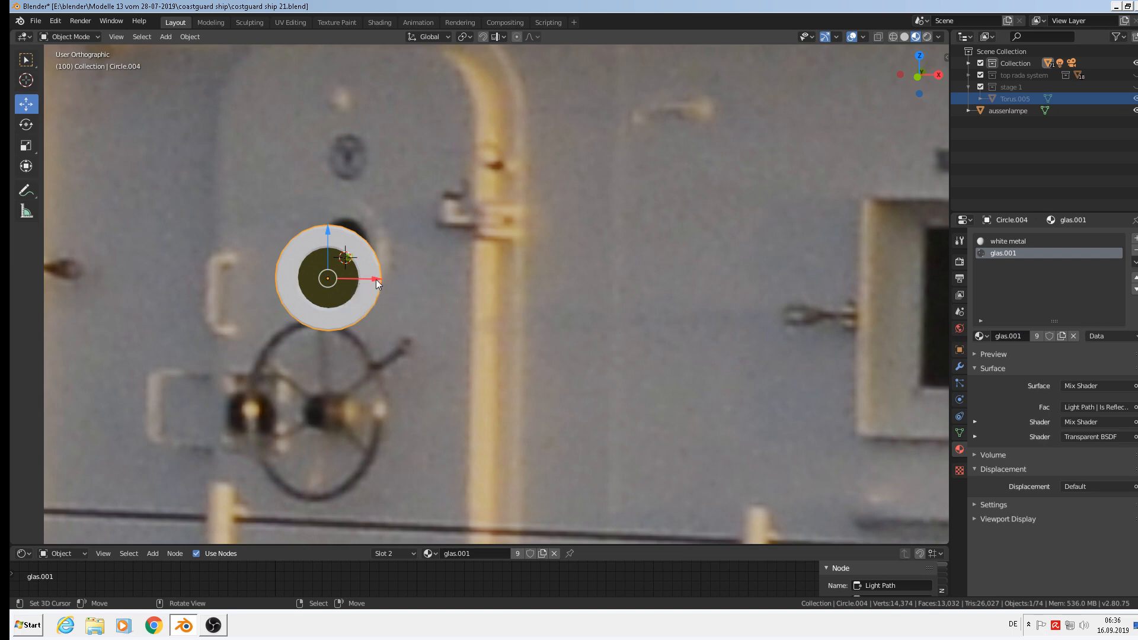
Move the porthole about 0.011 m along X, clear of the door in the photo, and shade it smooth.
drag(376, 279, 549, 281)
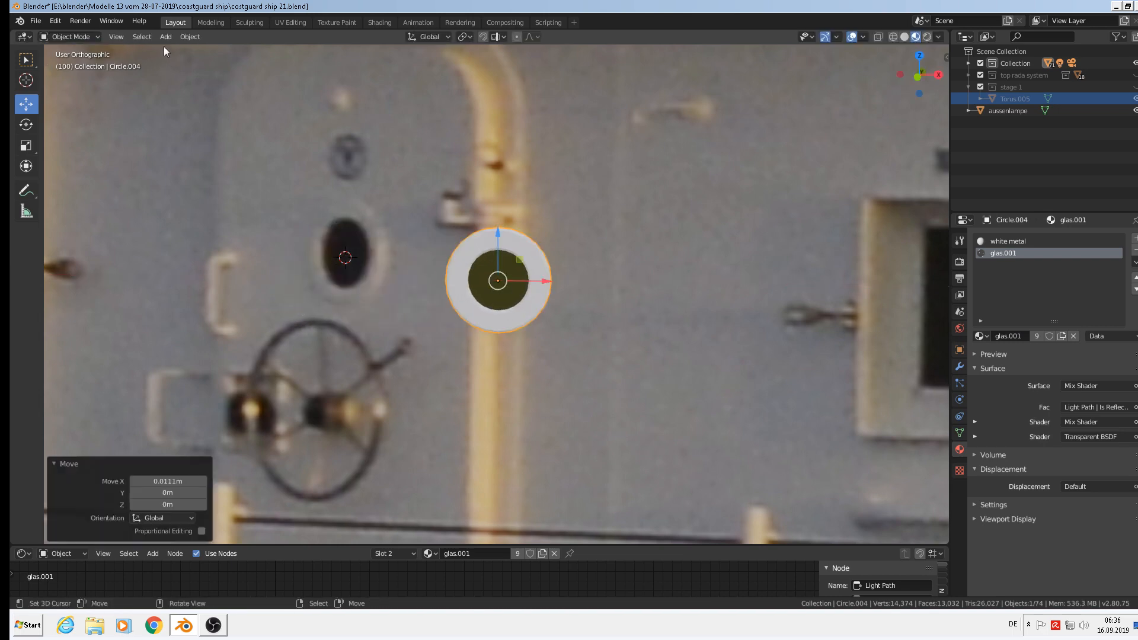
click(189, 36)
click(232, 272)
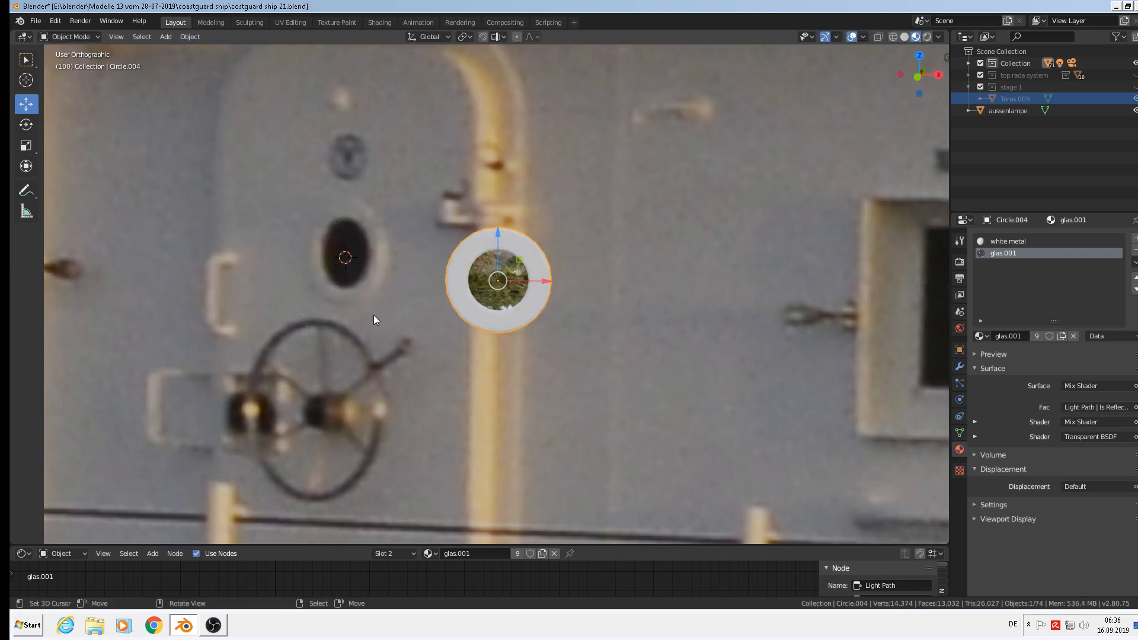
scroll(511, 342, up, 1)
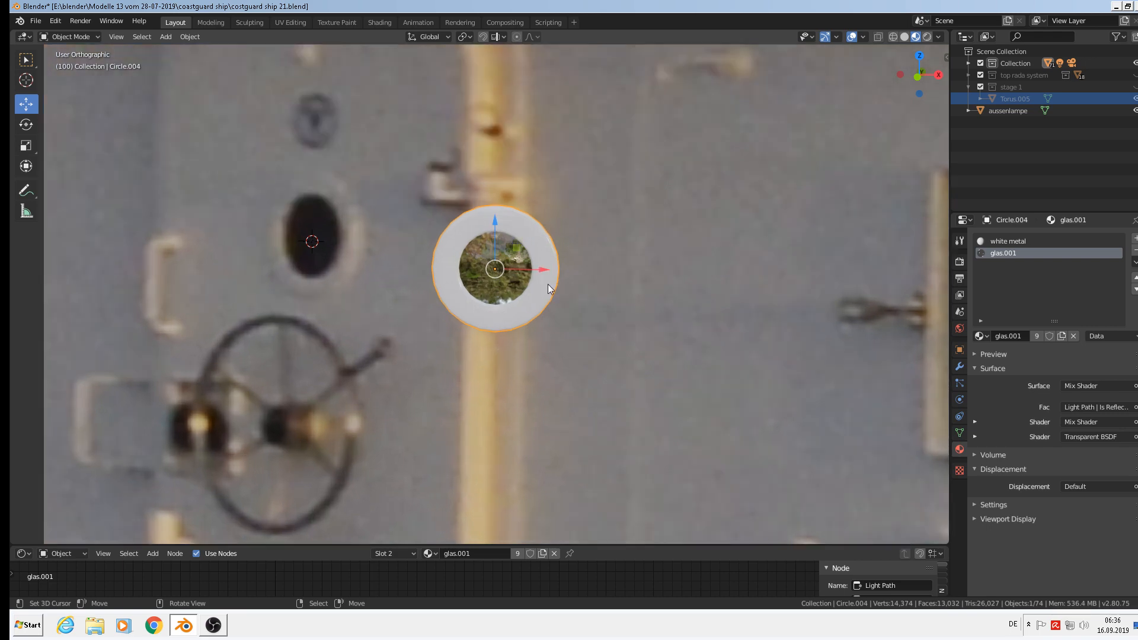
scroll(529, 289, down, 2)
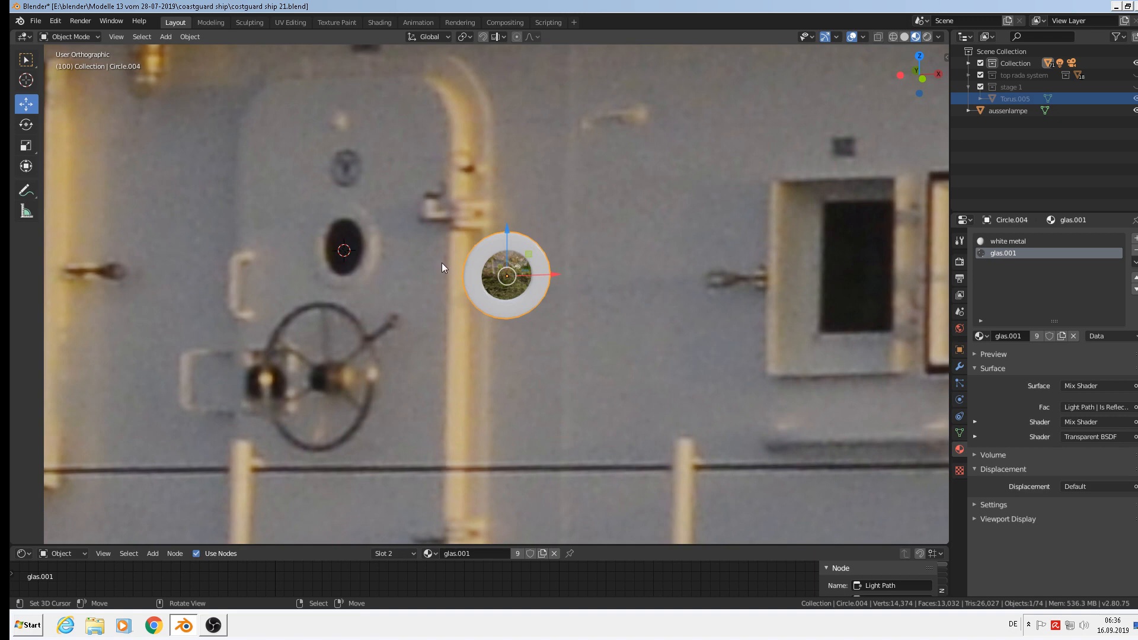
In front view, move the porthole about 0.021 m farther along X, next to the small window, and save the file.
key(KP_1)
key(g)
key(x)
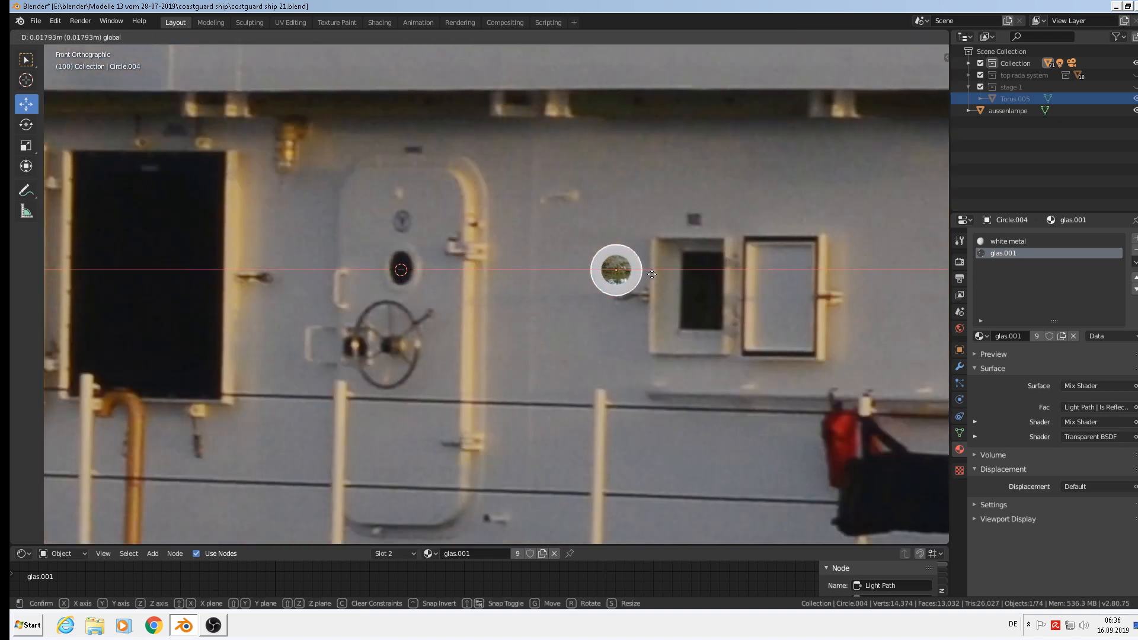
click(675, 279)
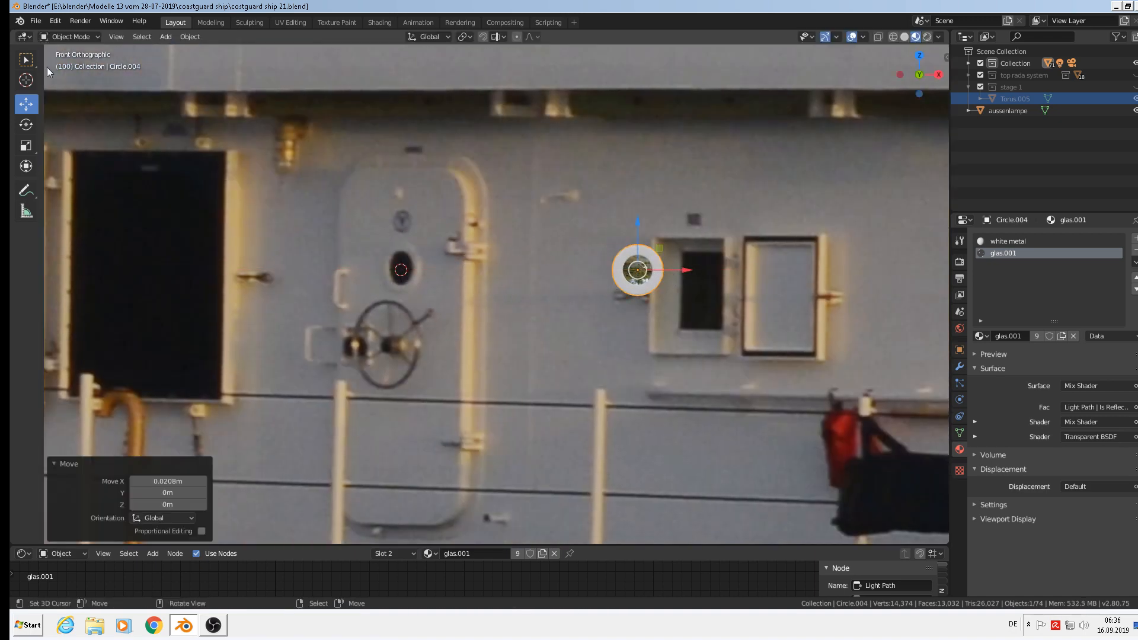
click(36, 21)
click(56, 101)
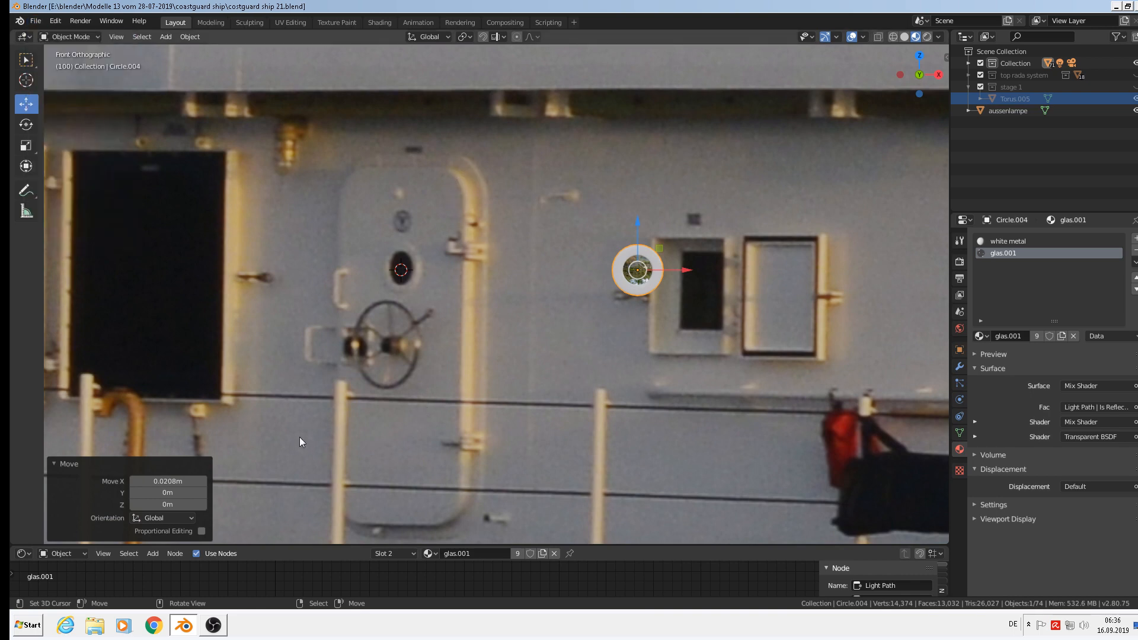
Add a cube over the hatch door in the photo and scale it down uniformly to roughly the door's width.
click(165, 36)
mouse_move(172, 45)
click(292, 71)
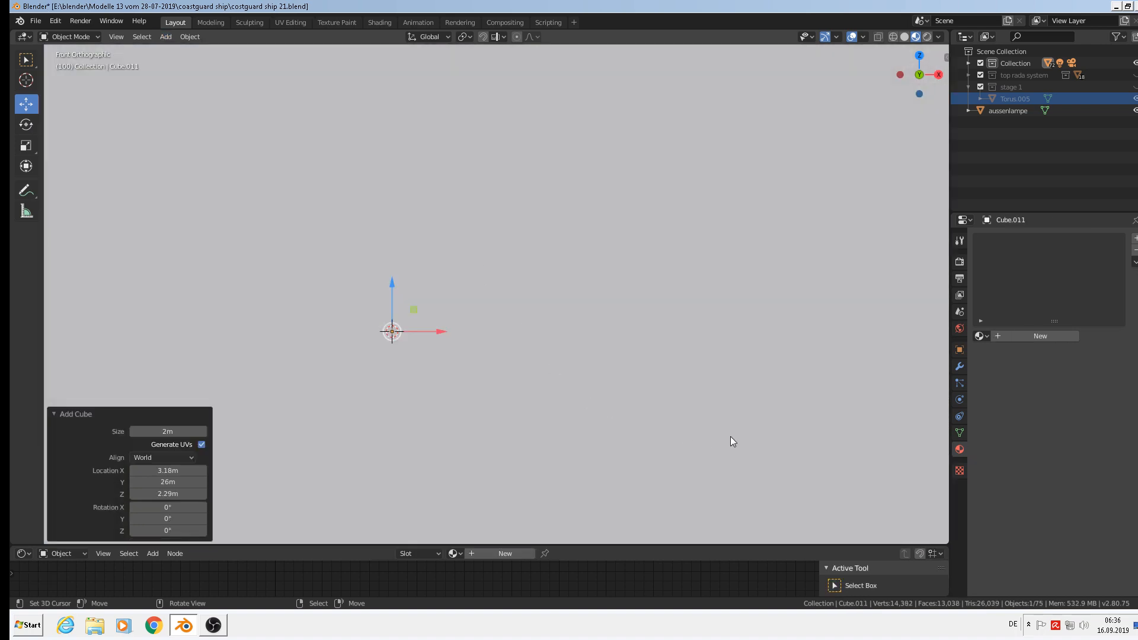
key(s)
click(434, 331)
key(s)
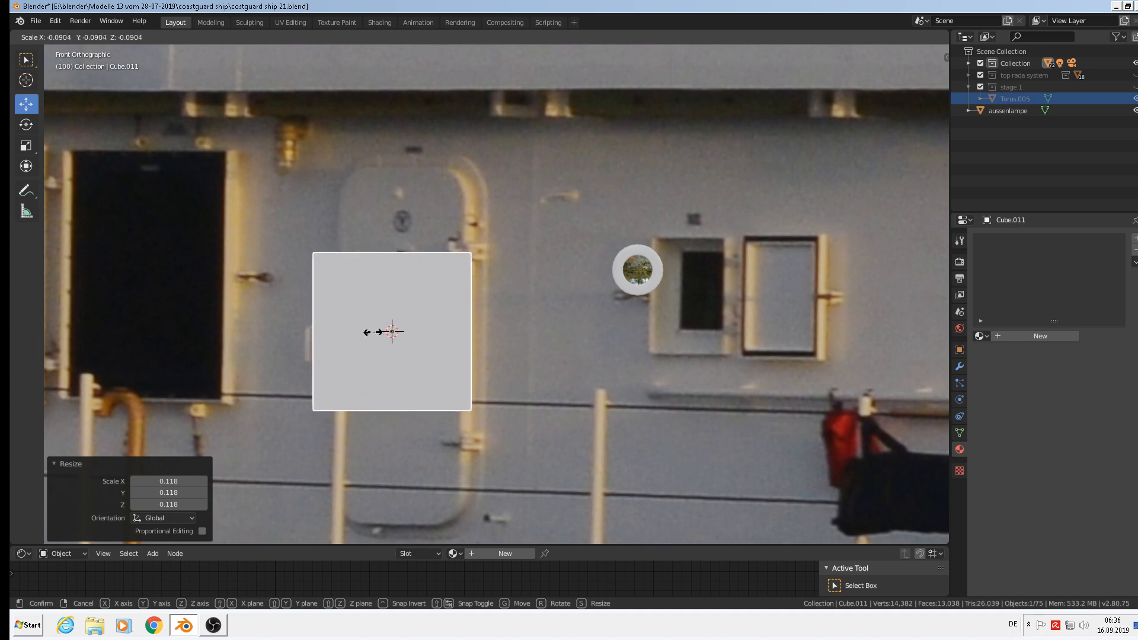
click(631, 448)
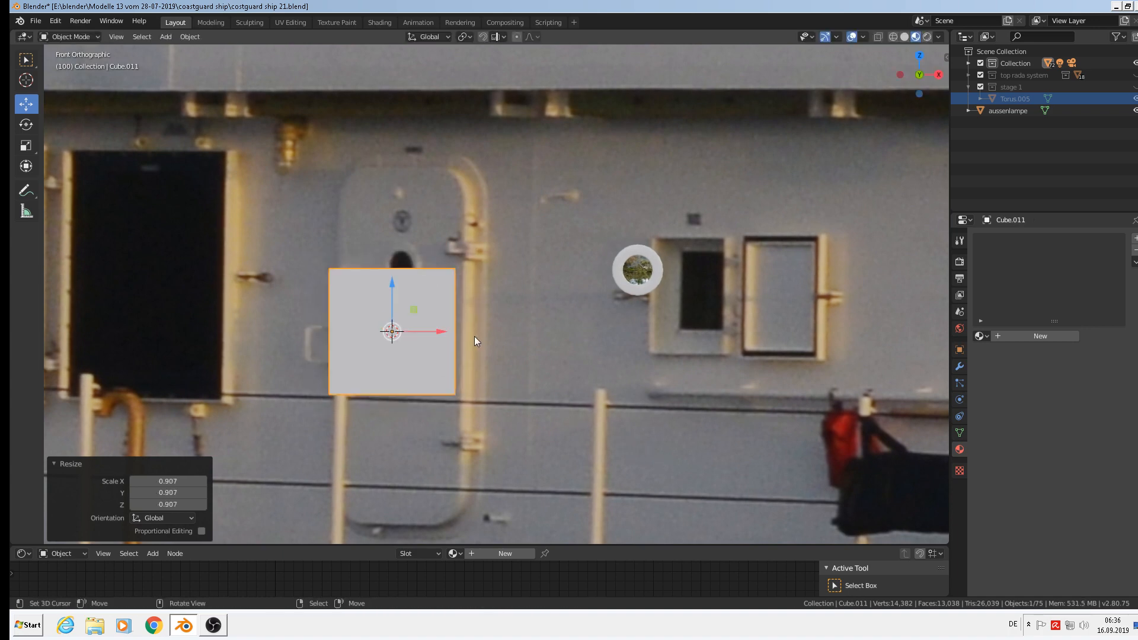
Center the cube on the door by moving it about 0.0014 m along X and stretch it by about 2.62 along Z.
drag(444, 330, 456, 330)
key(s)
key(z)
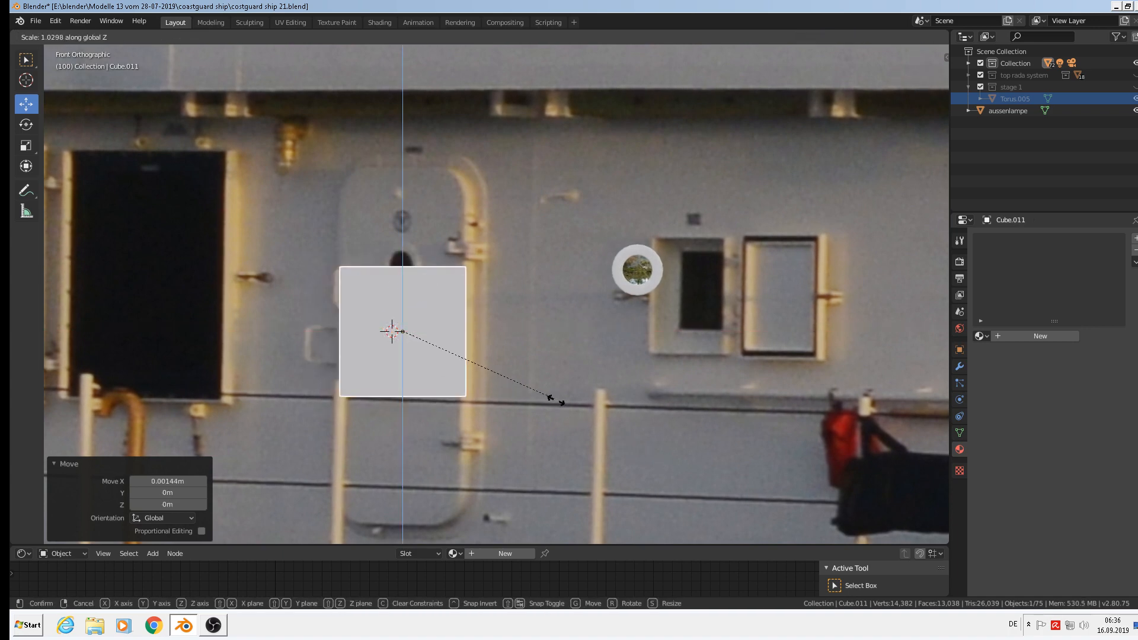
click(487, 221)
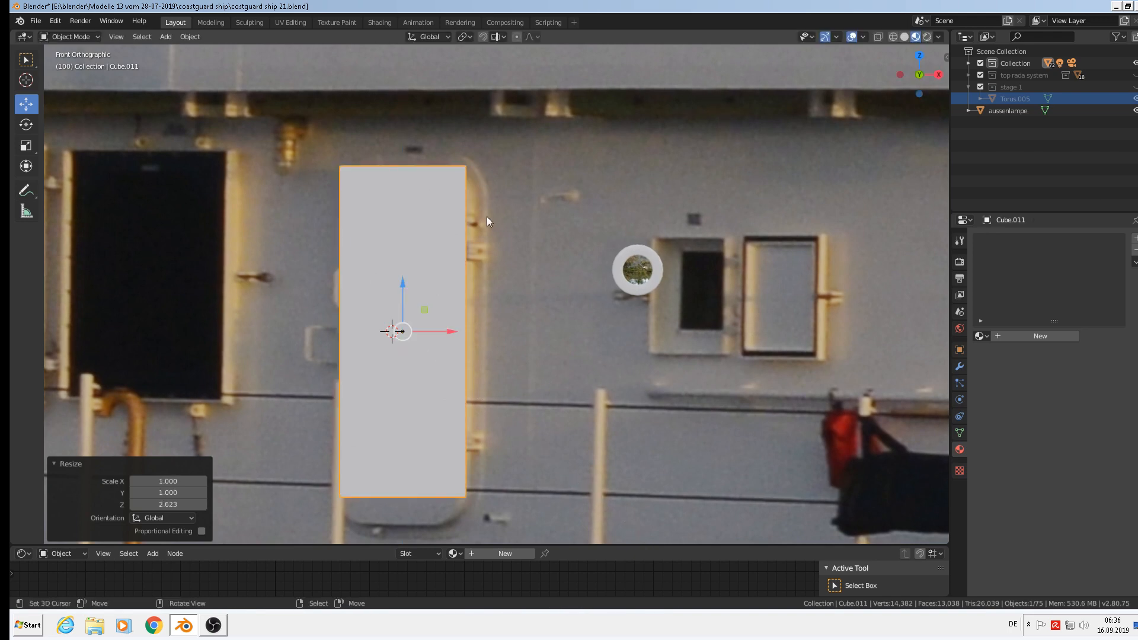
Scale the door block by about 0.91 along Z, then enlarge it uniformly by about 1.17.
key(s)
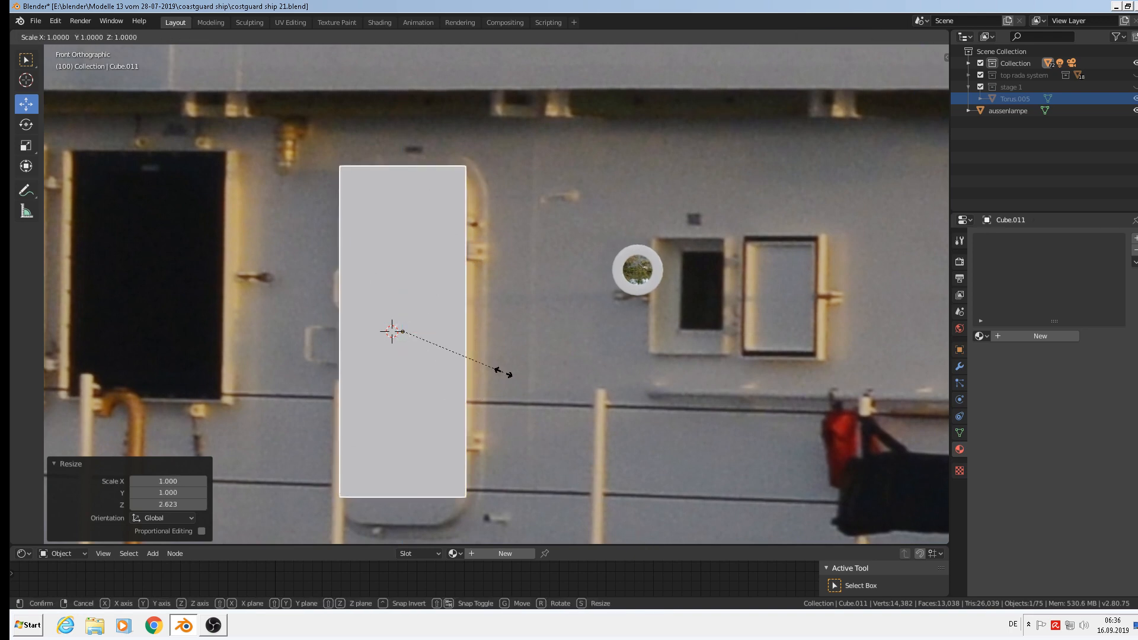
key(z)
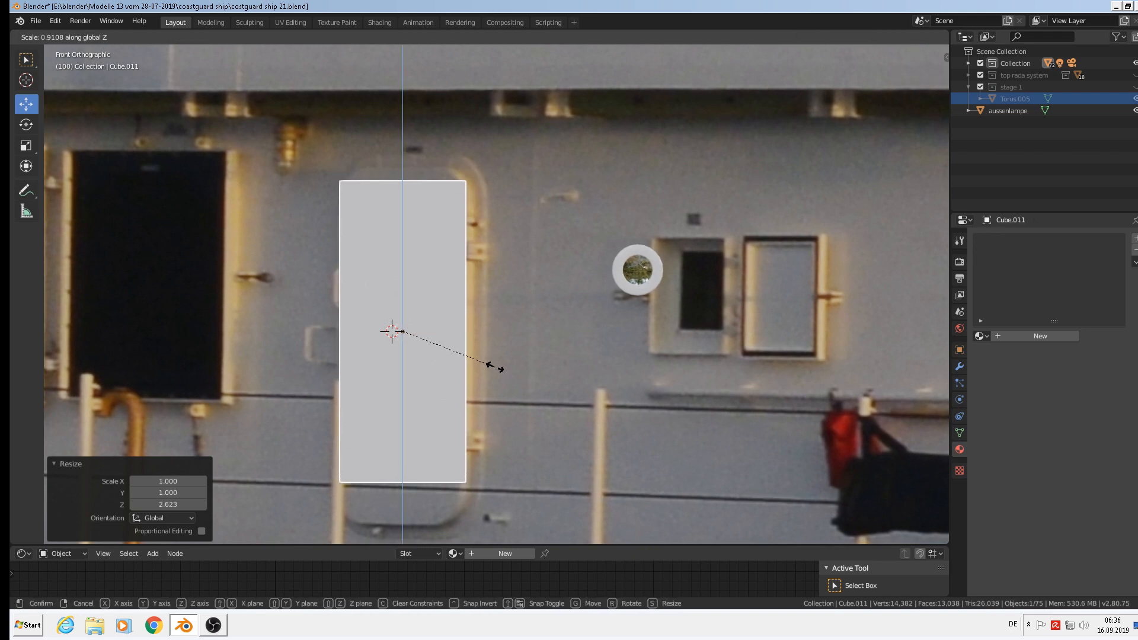
click(496, 367)
key(s)
click(506, 366)
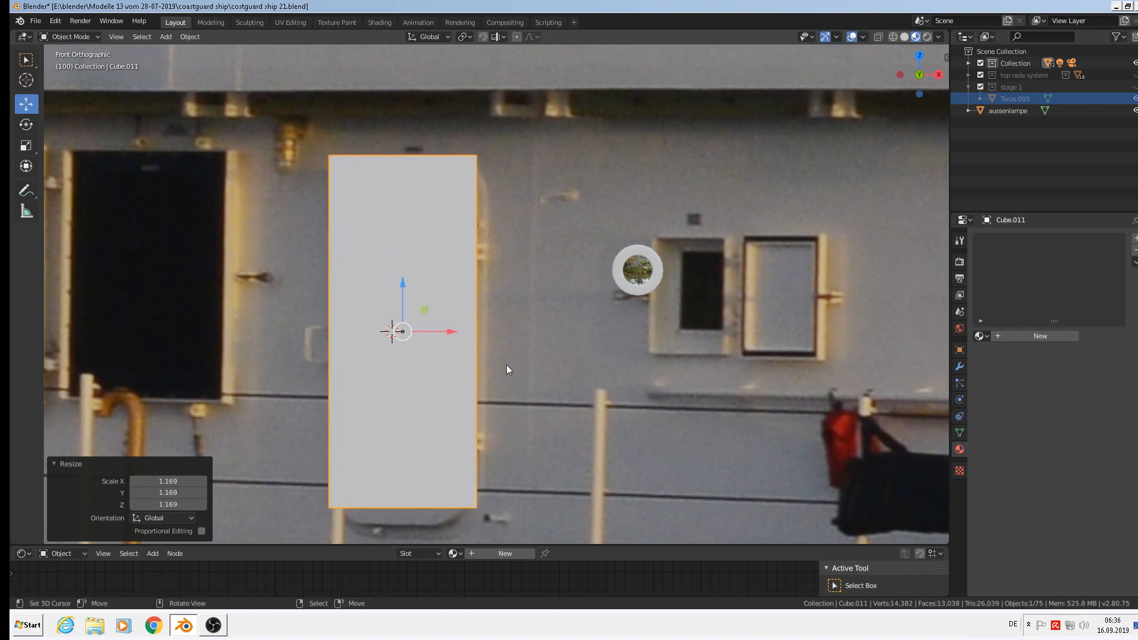
Move the door block about -0.0215 m along X beside the door in the photo and widen it by about 1.145 along X.
drag(460, 329, 300, 330)
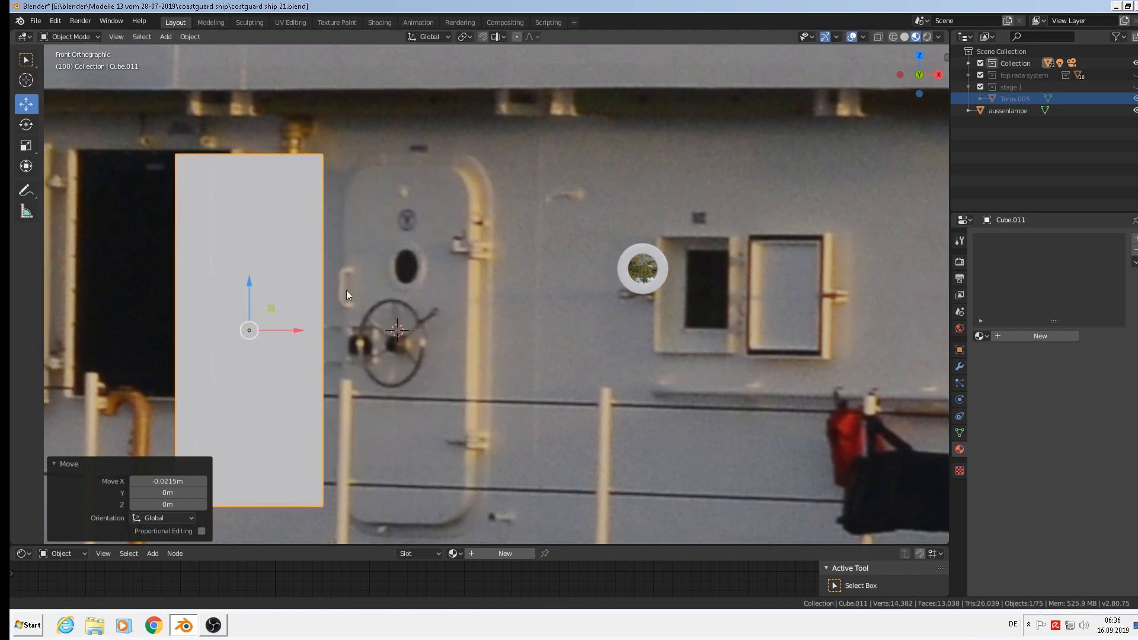
shift+middle_drag(346, 290, 499, 245)
key(s)
key(x)
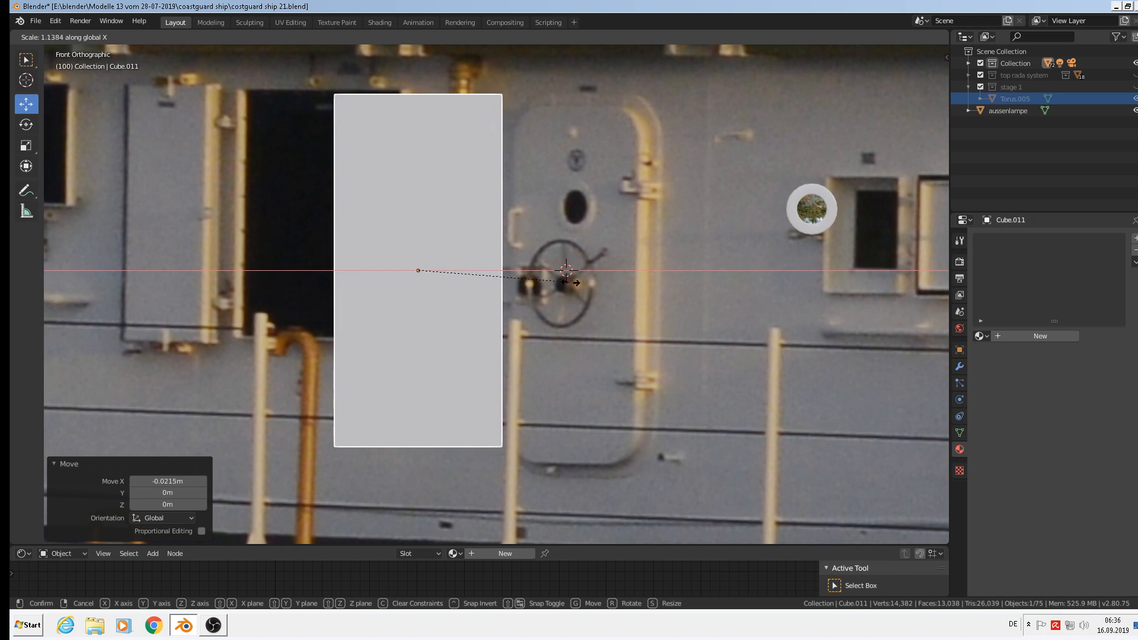
click(562, 285)
Move the door block about -0.031 m along Y away from the photo and thin it to about 0.079 along Y.
middle_drag(450, 244, 516, 273)
scroll(391, 267, up, 2)
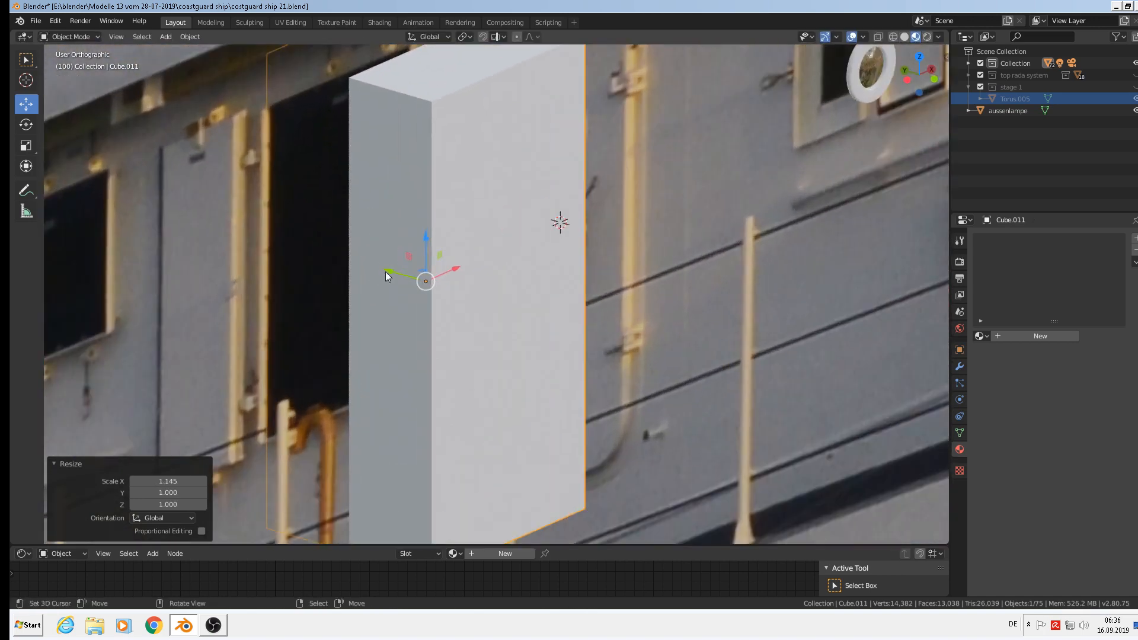
drag(385, 271, 643, 358)
shift+middle_drag(799, 405, 705, 304)
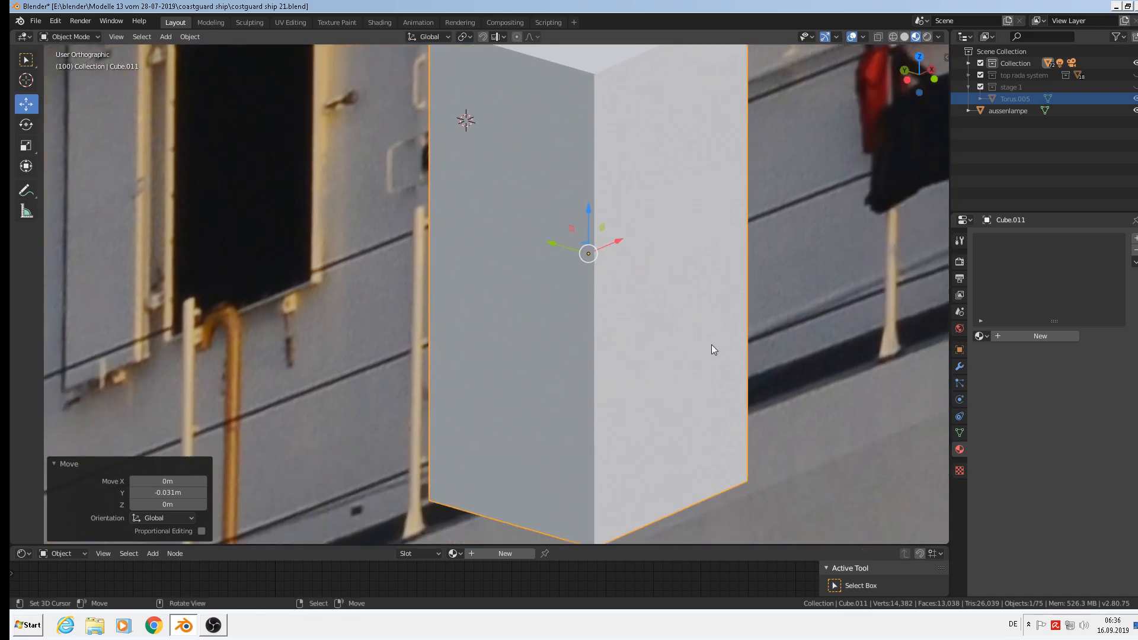
key(s)
key(y)
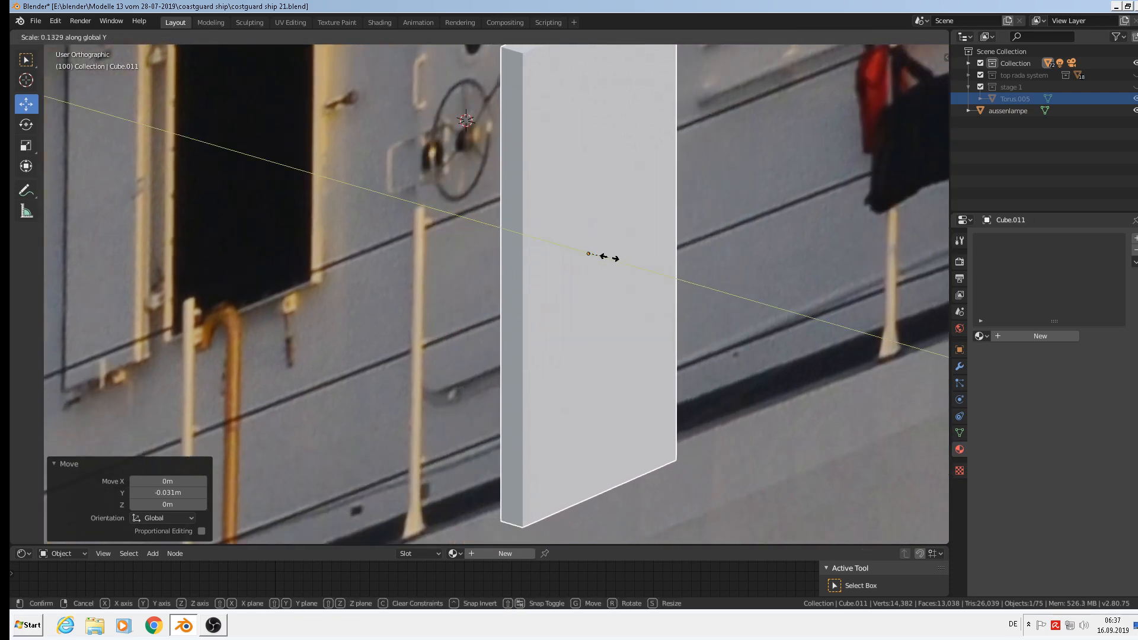
click(600, 254)
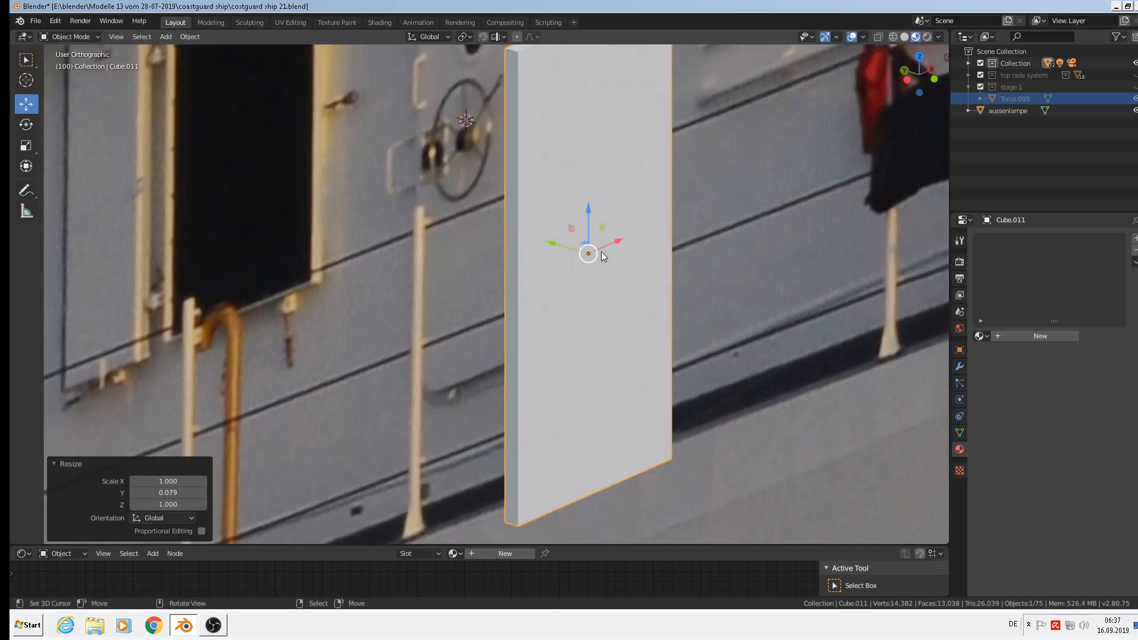
In front view, shift the door slab slightly along negative X and lower it about 0.001 m along Z.
middle_drag(649, 227, 607, 339)
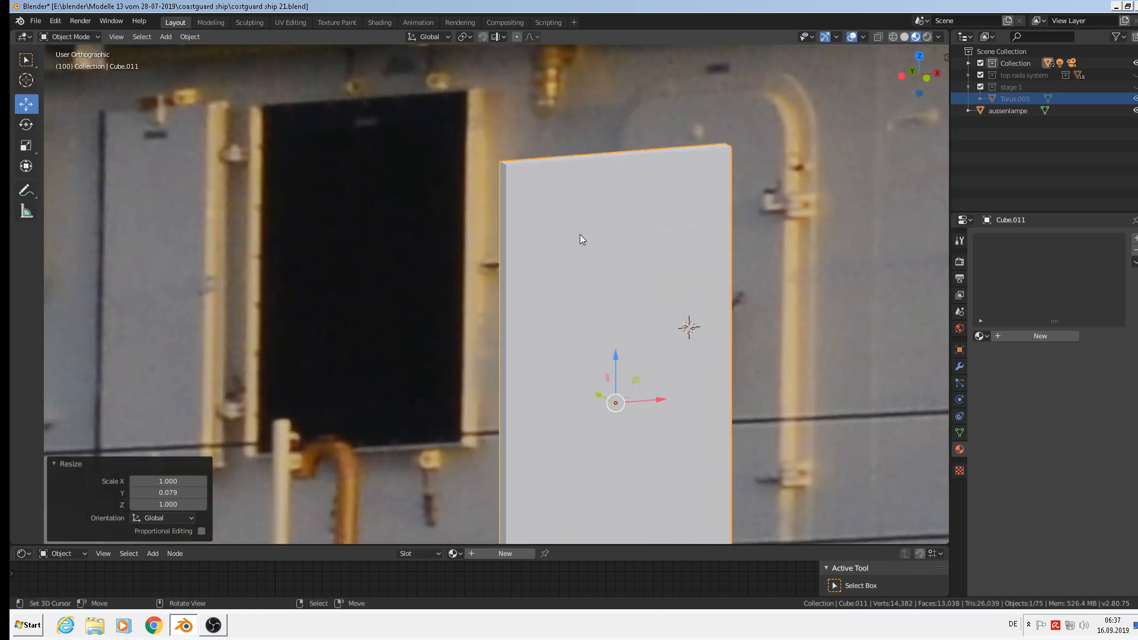
scroll(579, 234, up, 2)
middle_drag(613, 202, 535, 186)
scroll(569, 192, down, 3)
key(KP_1)
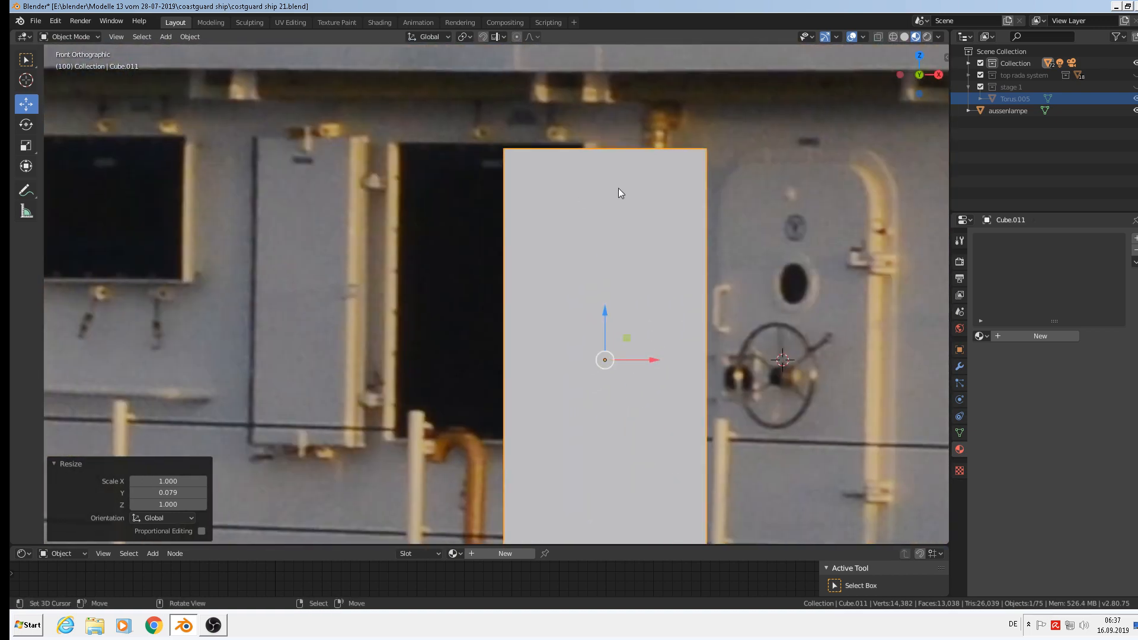
scroll(619, 188, down, 3)
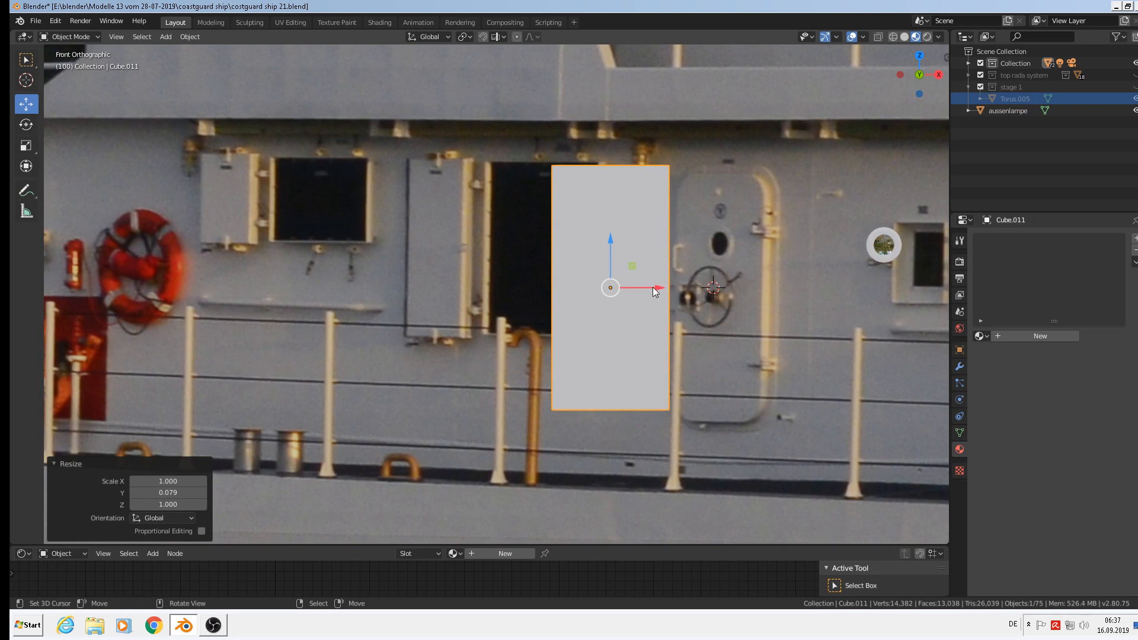
drag(653, 287, 637, 288)
drag(593, 238, 593, 244)
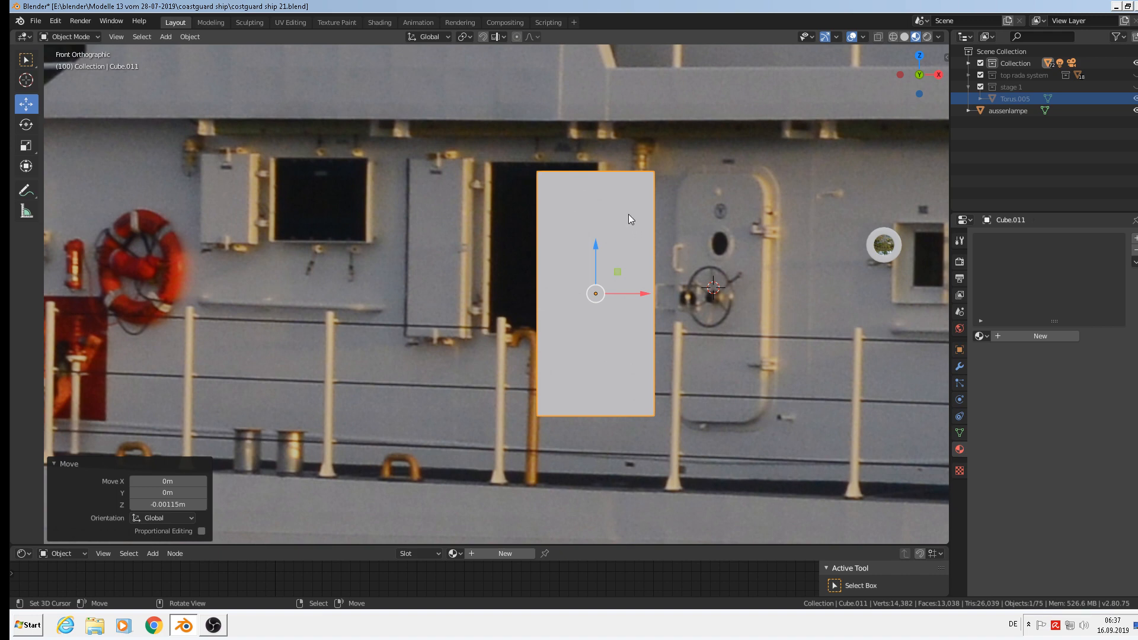
Add two horizontal loop cuts to the door slab, near its upper end at factor 0.775 and lower end at -0.716.
key(Tab)
scroll(629, 216, up, 2)
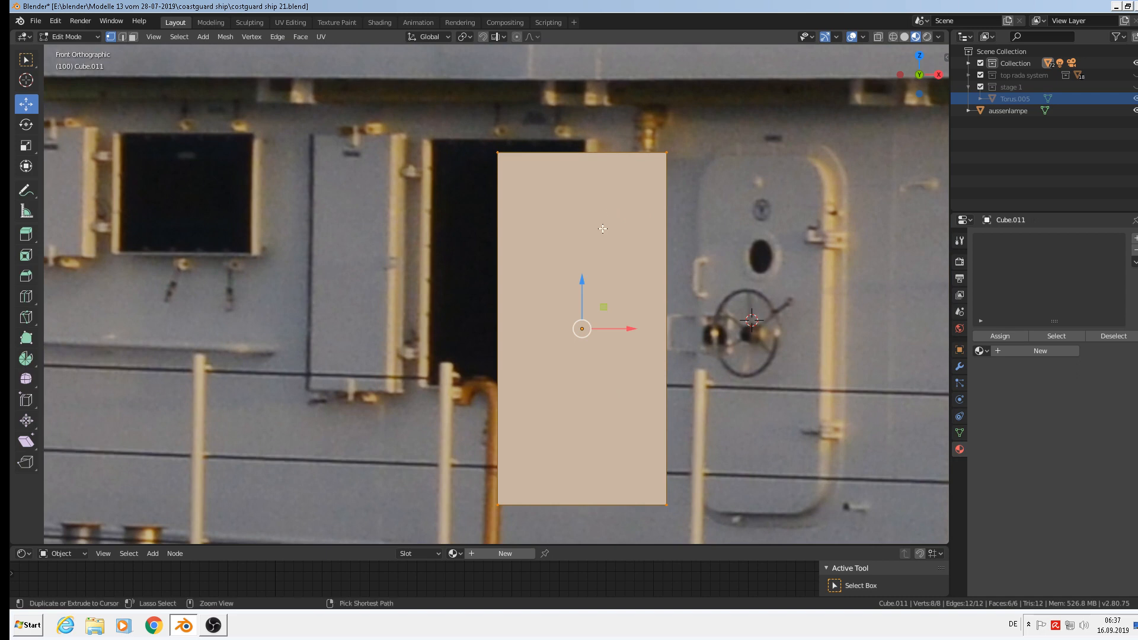
key(ctrl+r)
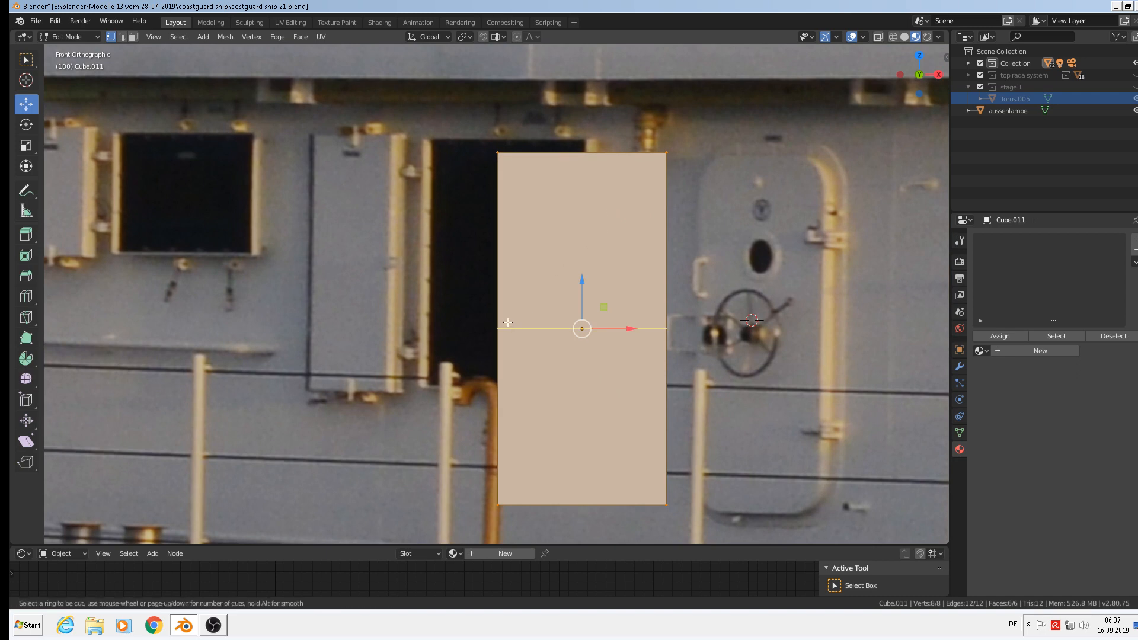
click(506, 322)
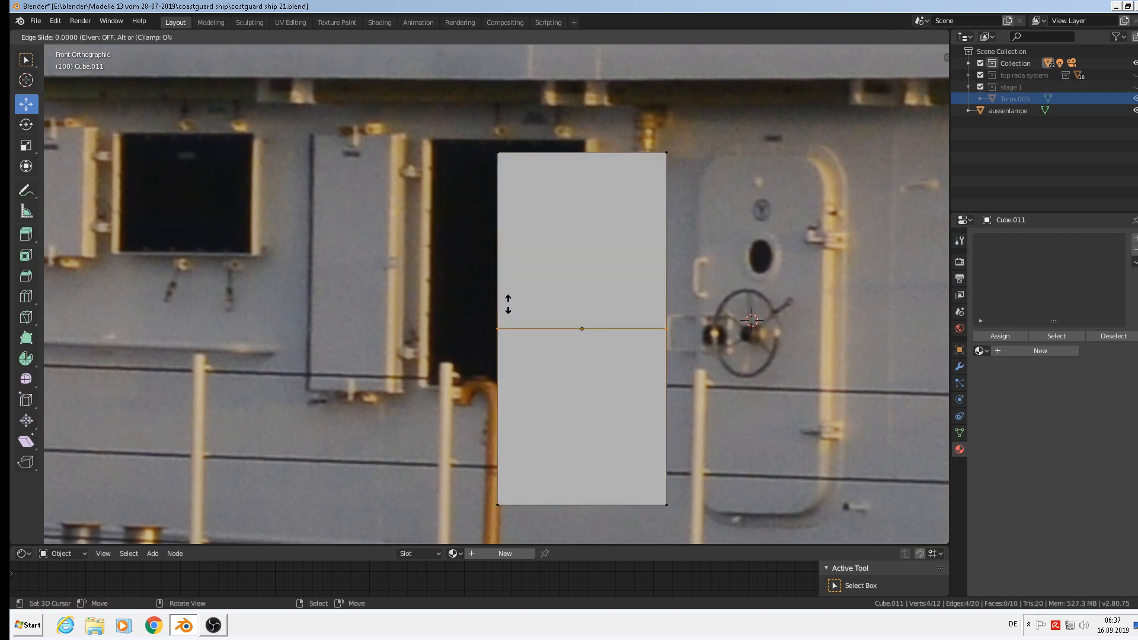
click(549, 167)
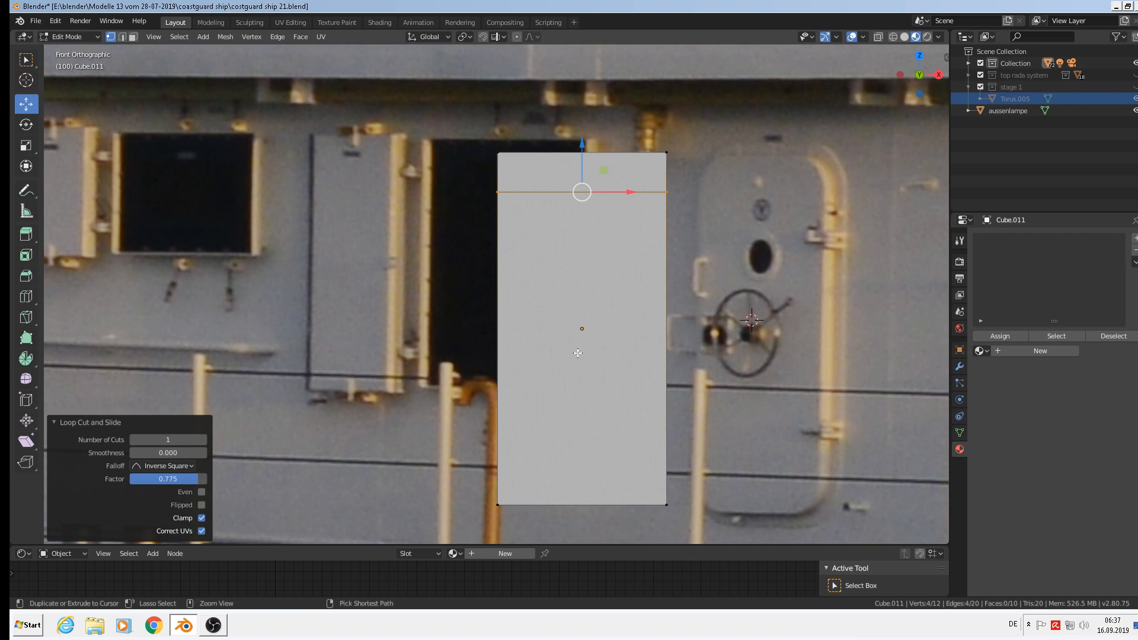
click(507, 321)
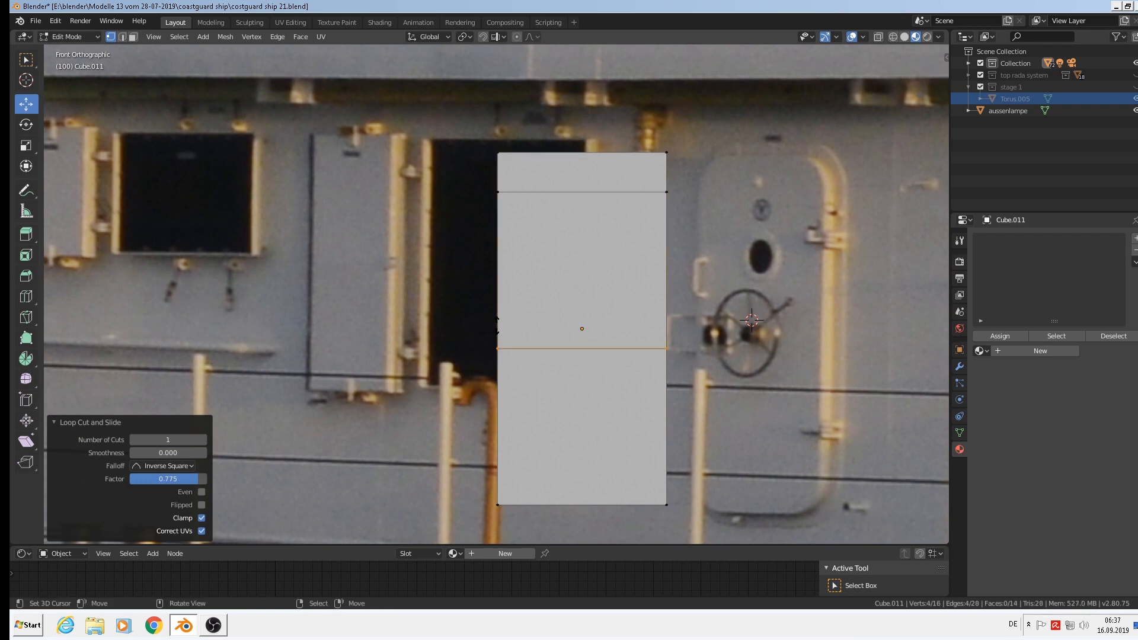
click(511, 439)
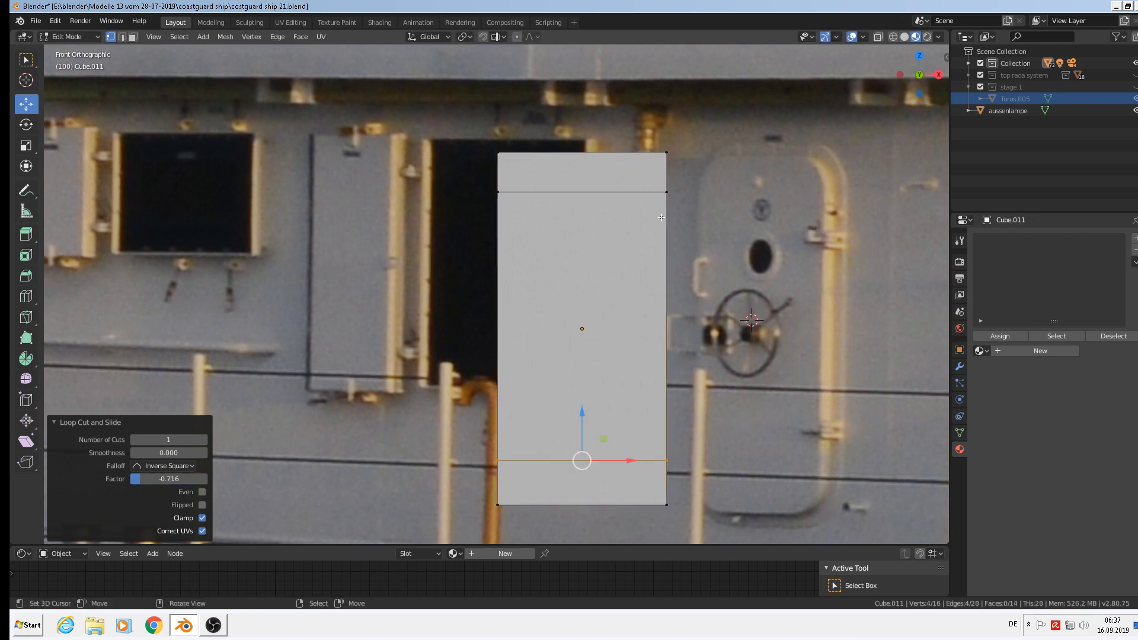
Add two vertical loop cuts to the door slab near its long sides, at slide factors -0.545 and 0.414.
key(ctrl+r)
click(538, 152)
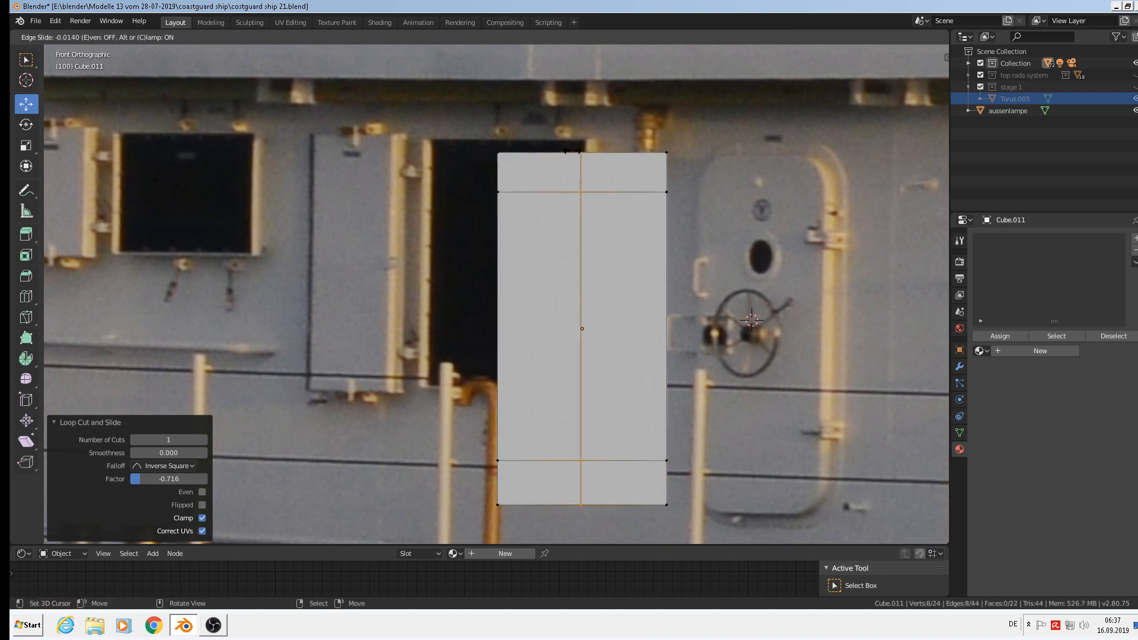
click(528, 159)
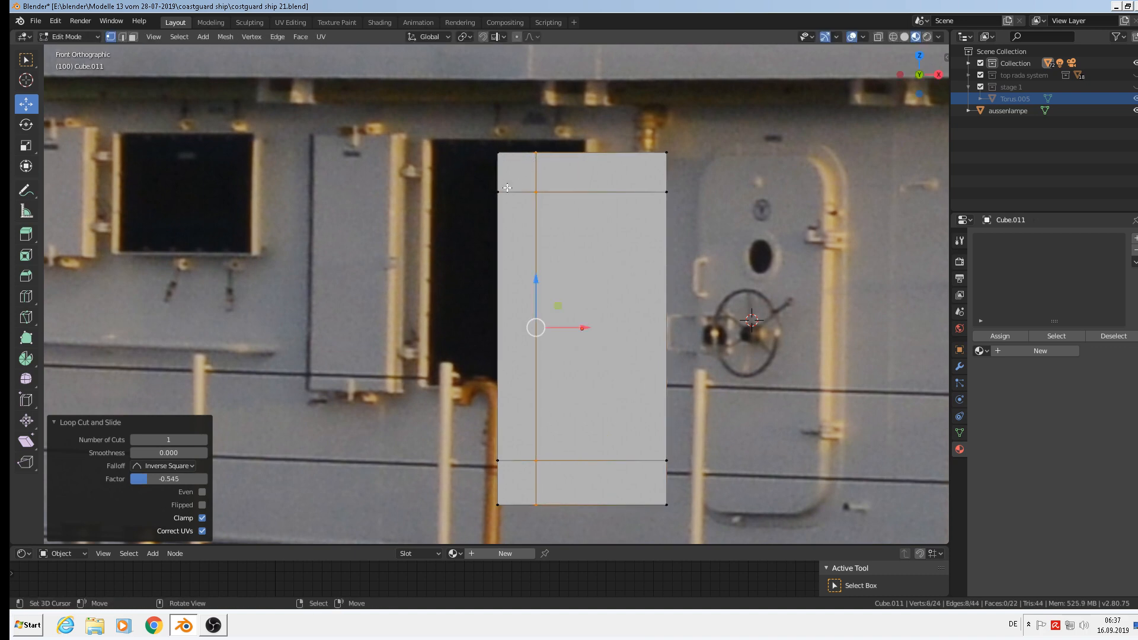
key(ctrl+r)
click(648, 158)
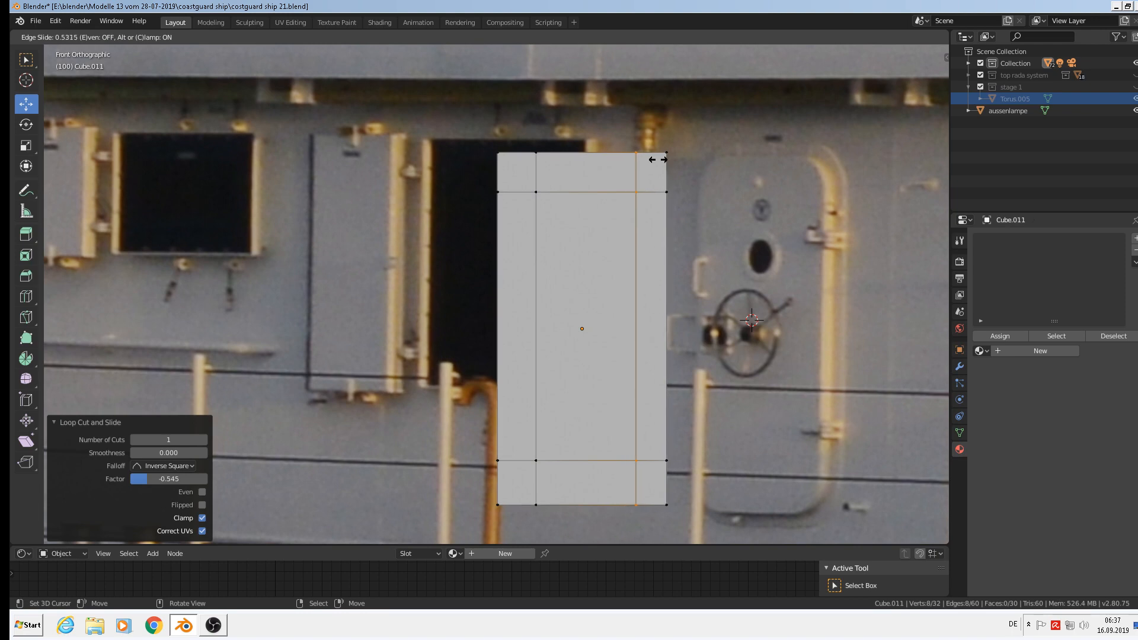
click(651, 160)
Select the four corner edges running through the slab's thickness and bevel them with a 0.729 m width and 5 segments.
middle_drag(651, 159, 531, 165)
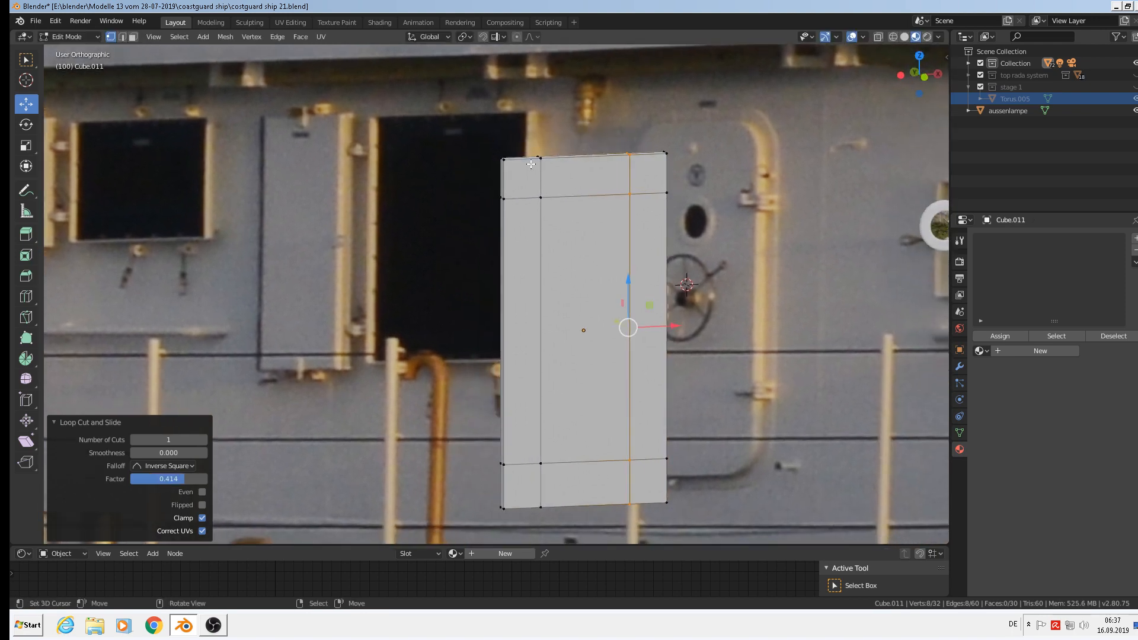
click(122, 37)
scroll(513, 140, up, 5)
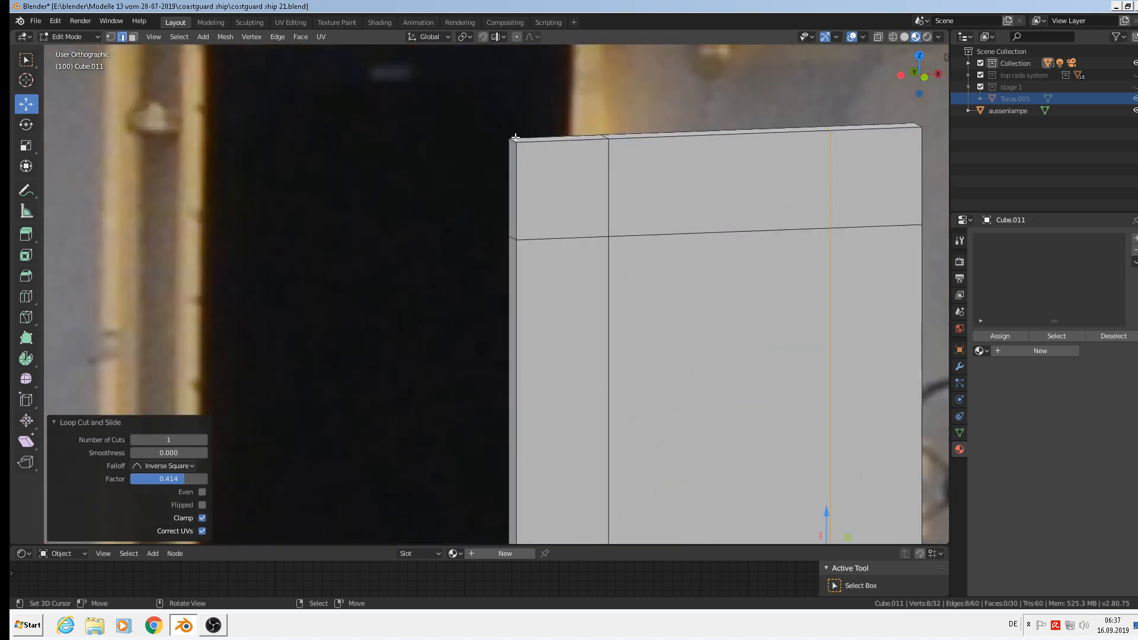
click(515, 139)
middle_drag(670, 230, 822, 203)
shift+right_click(827, 197)
scroll(835, 336, down, 3)
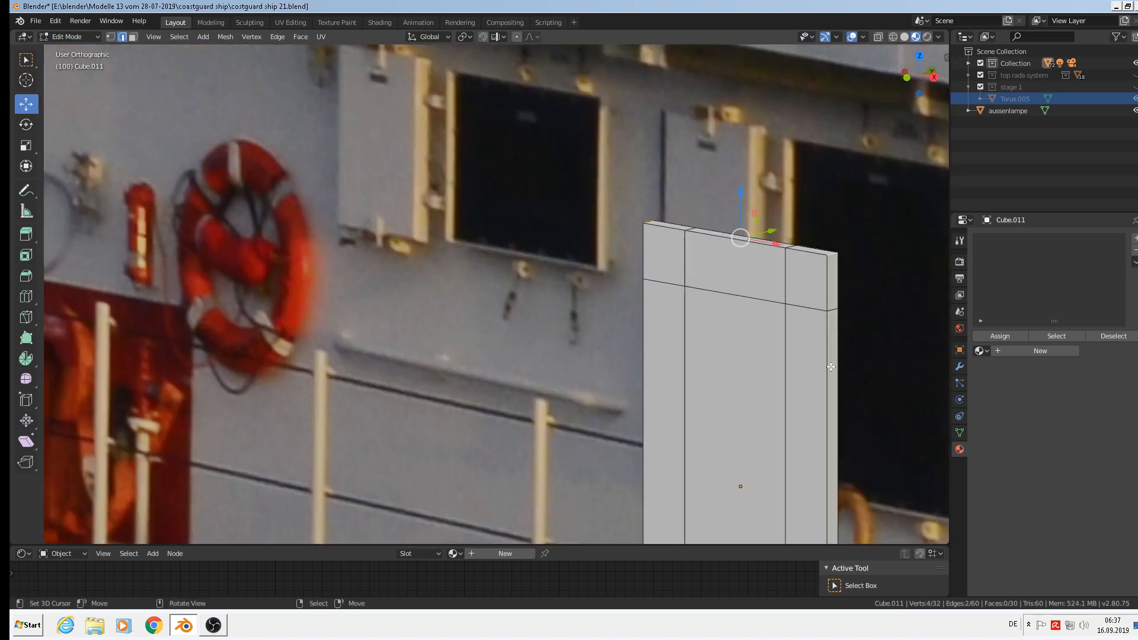
shift+middle_drag(827, 350, 741, 447)
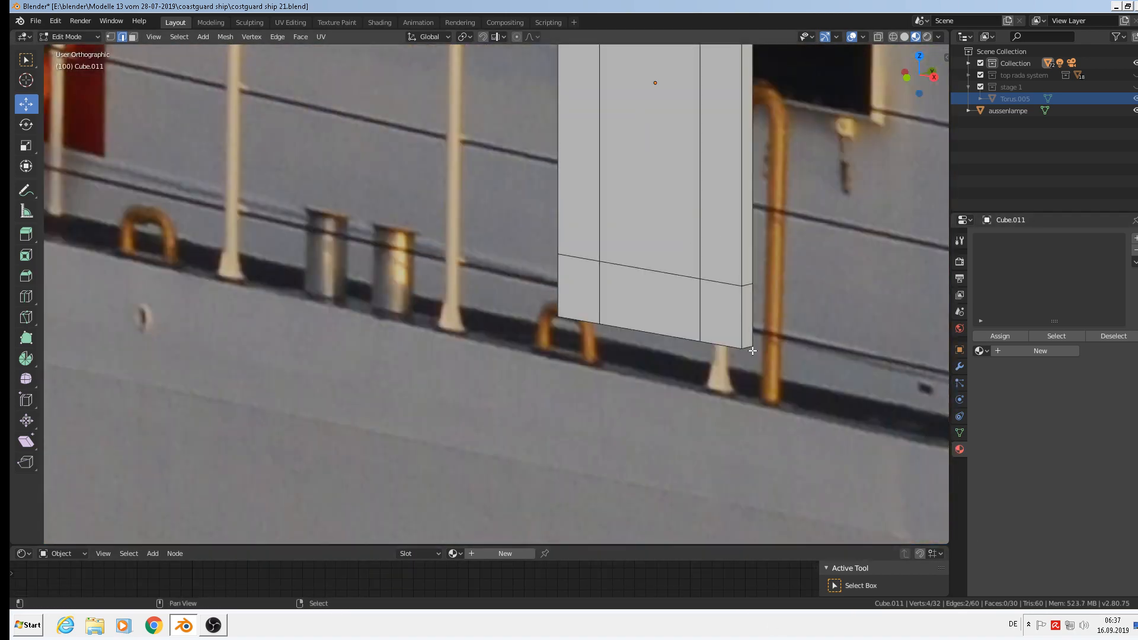
middle_drag(746, 347, 655, 401)
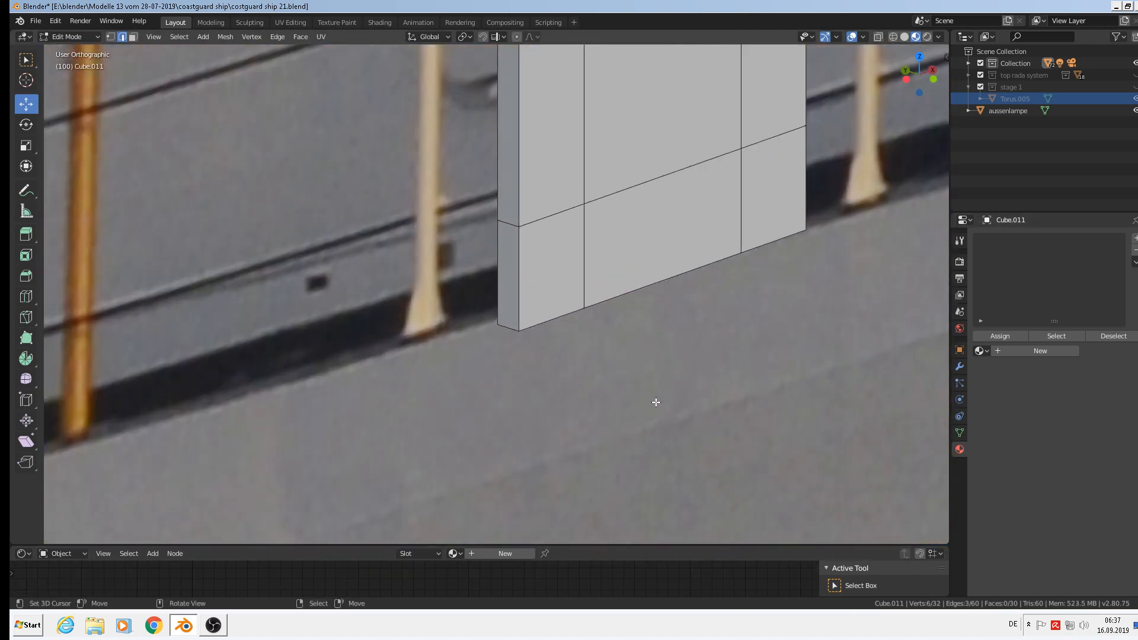
shift+right_click(506, 333)
scroll(671, 371, down, 5)
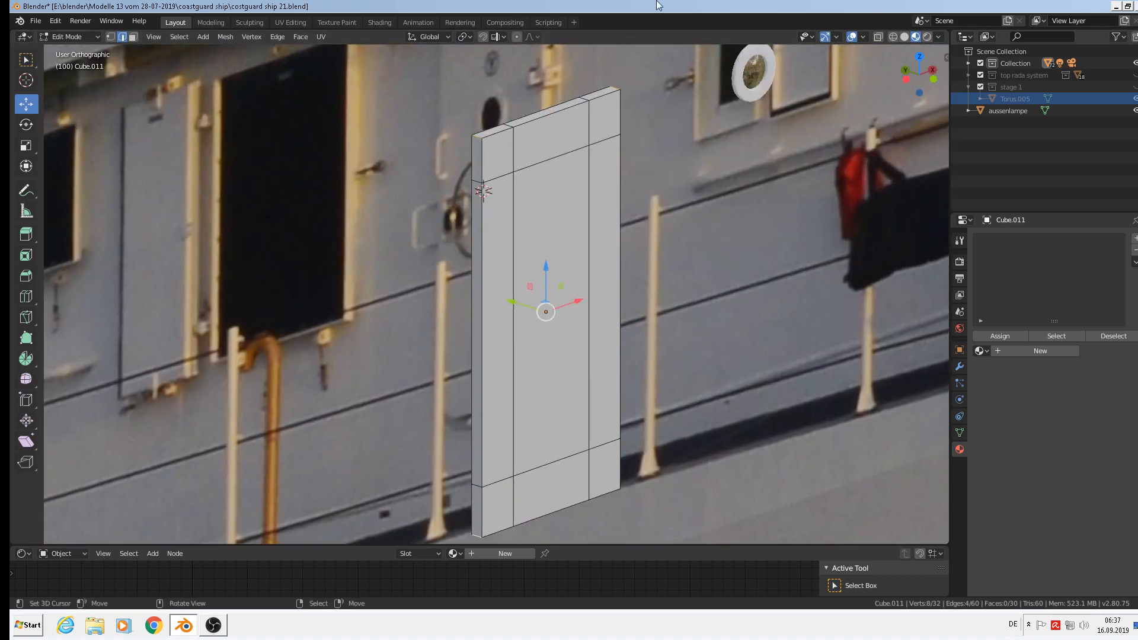
key(KP_1)
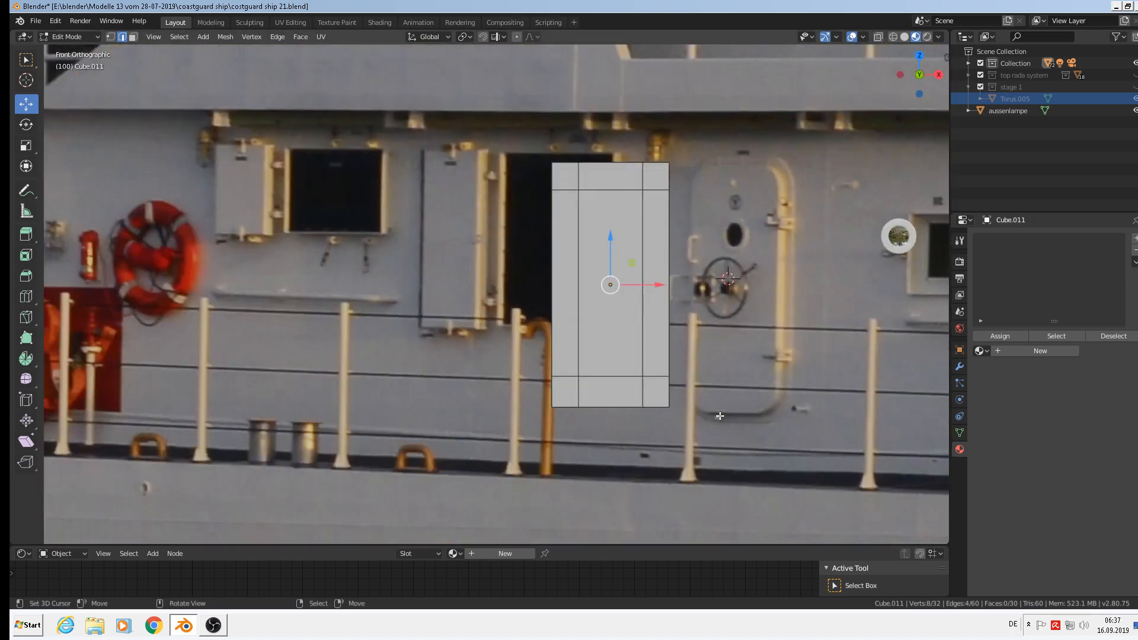
key(ctrl+b)
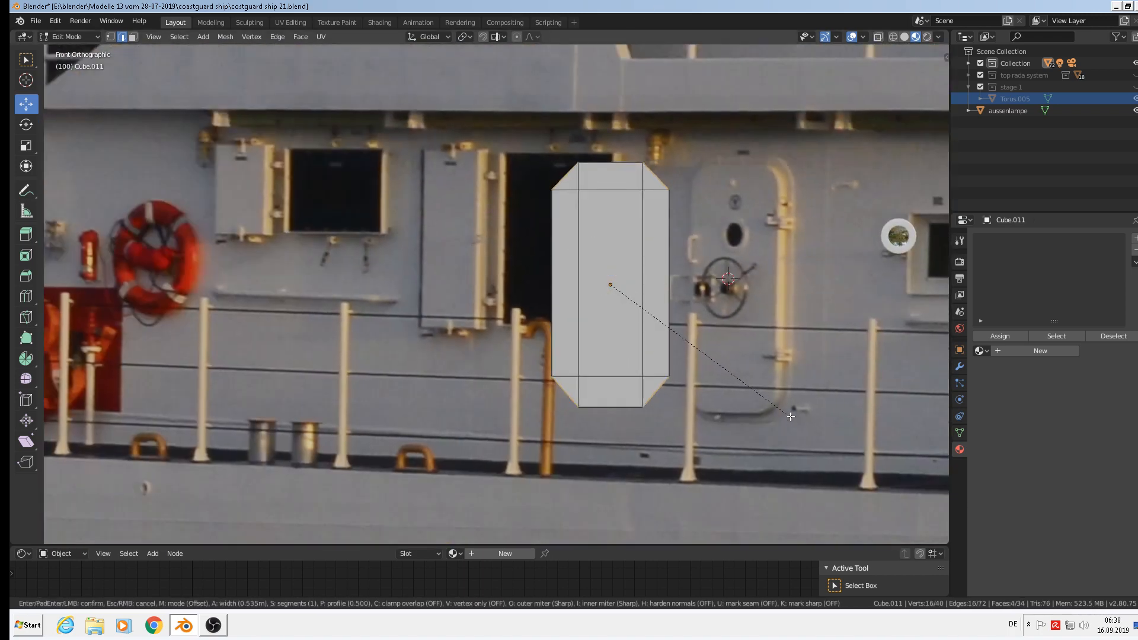
scroll(801, 421, up, 3)
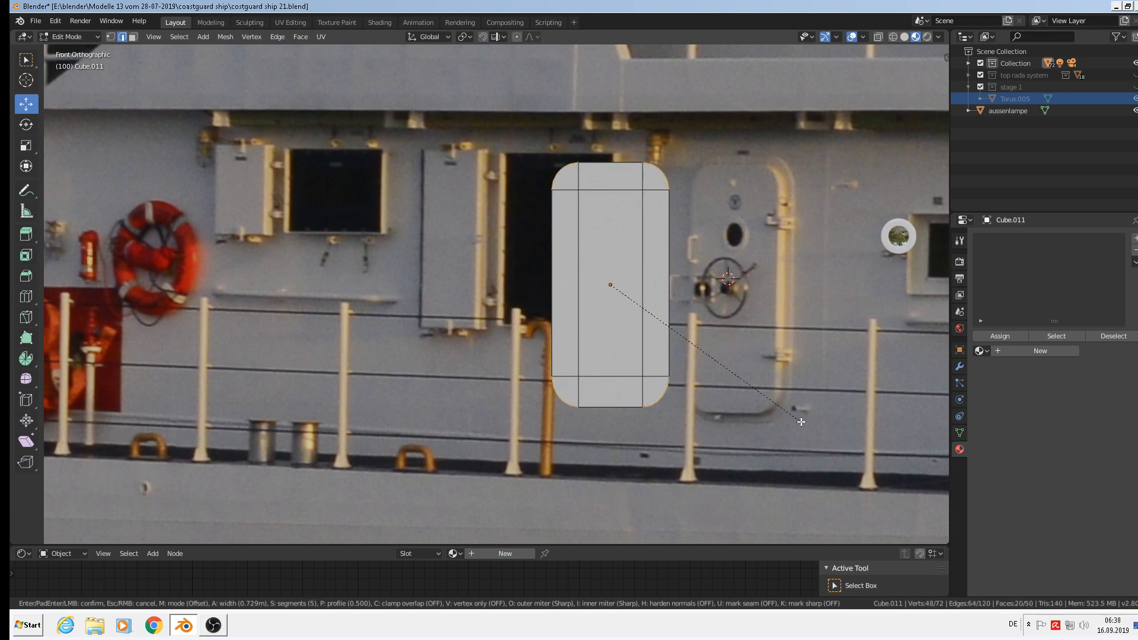
click(801, 422)
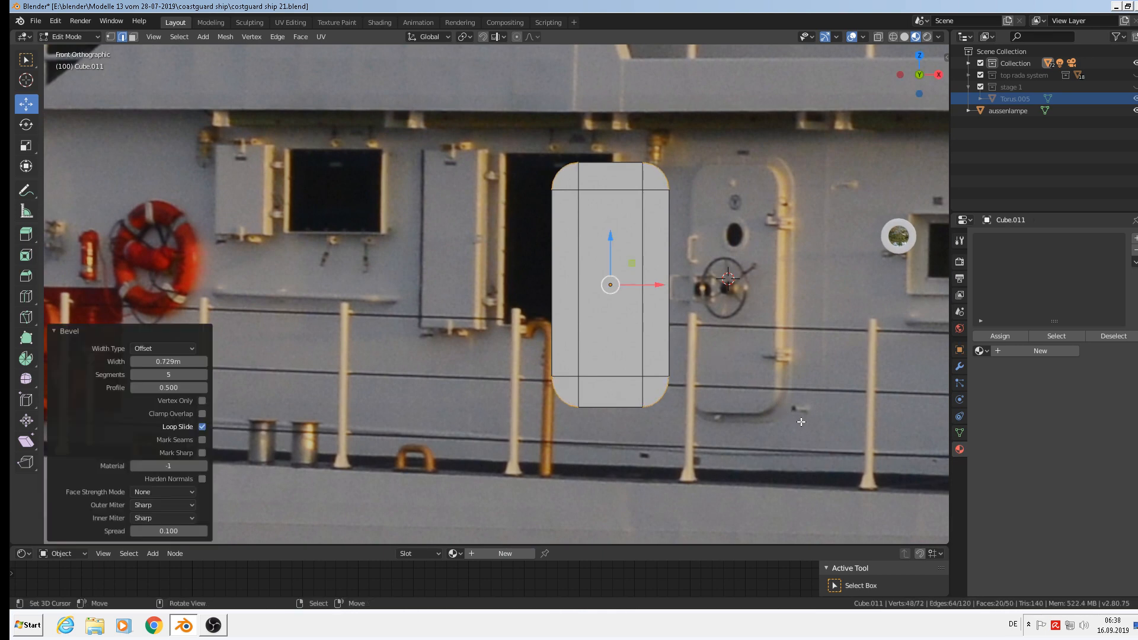
Select the complete rear outline of the rounded door slab and extrude it outward with a uniform scale of 1.058.
mouse_move(656, 245)
middle_down()
mouse_move(647, 258)
mouse_move(659, 265)
middle_up()
scroll(629, 230, up, 2)
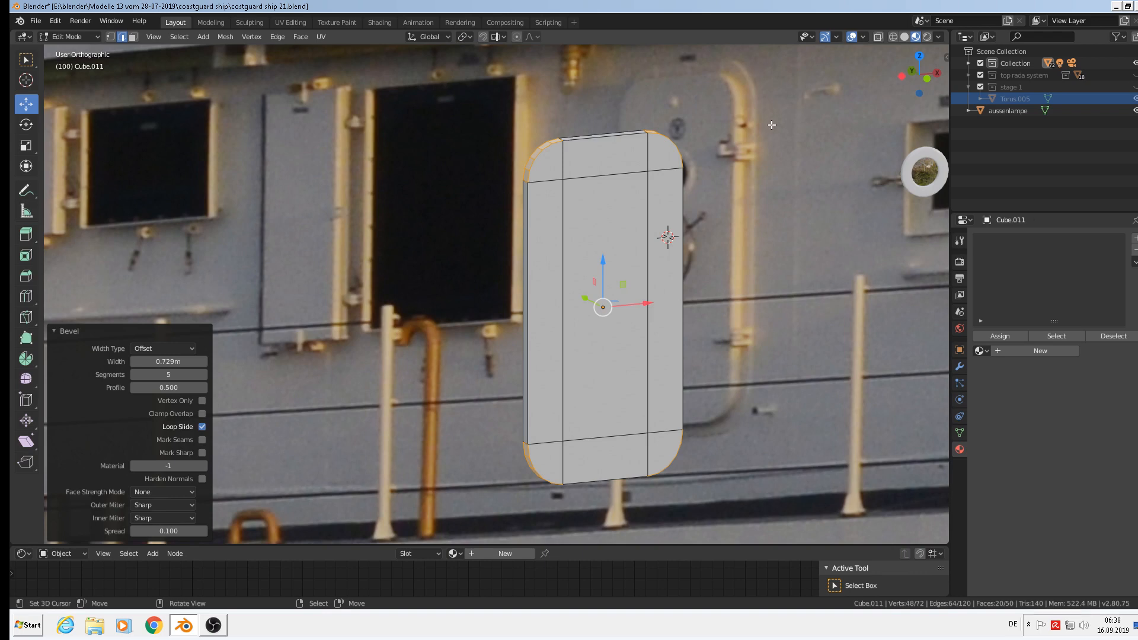
scroll(524, 160, up, 3)
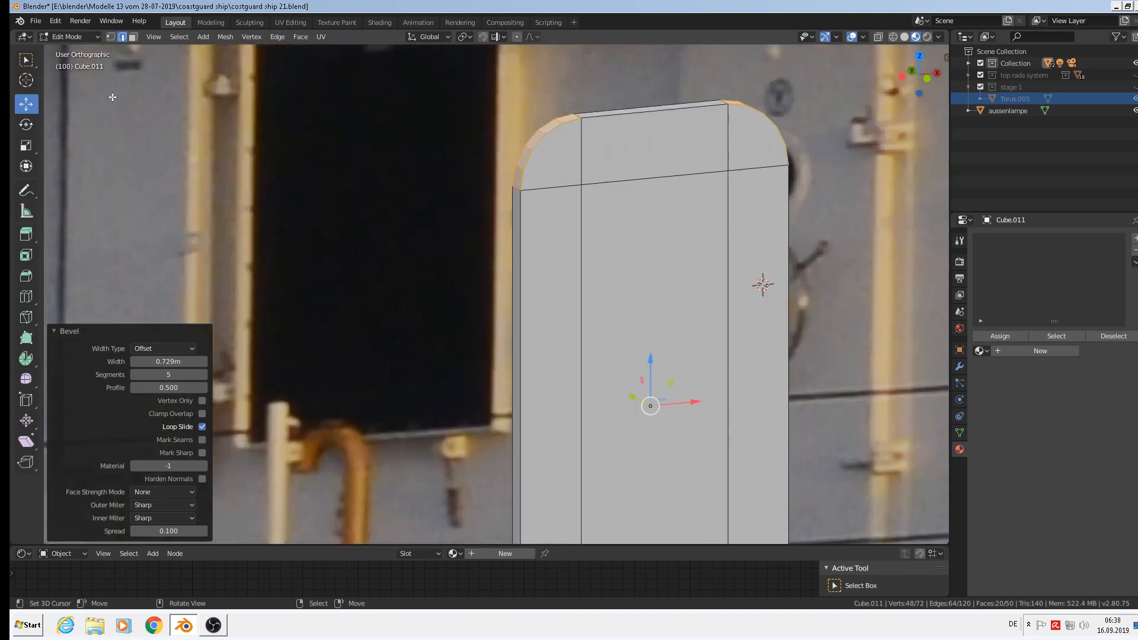
click(114, 37)
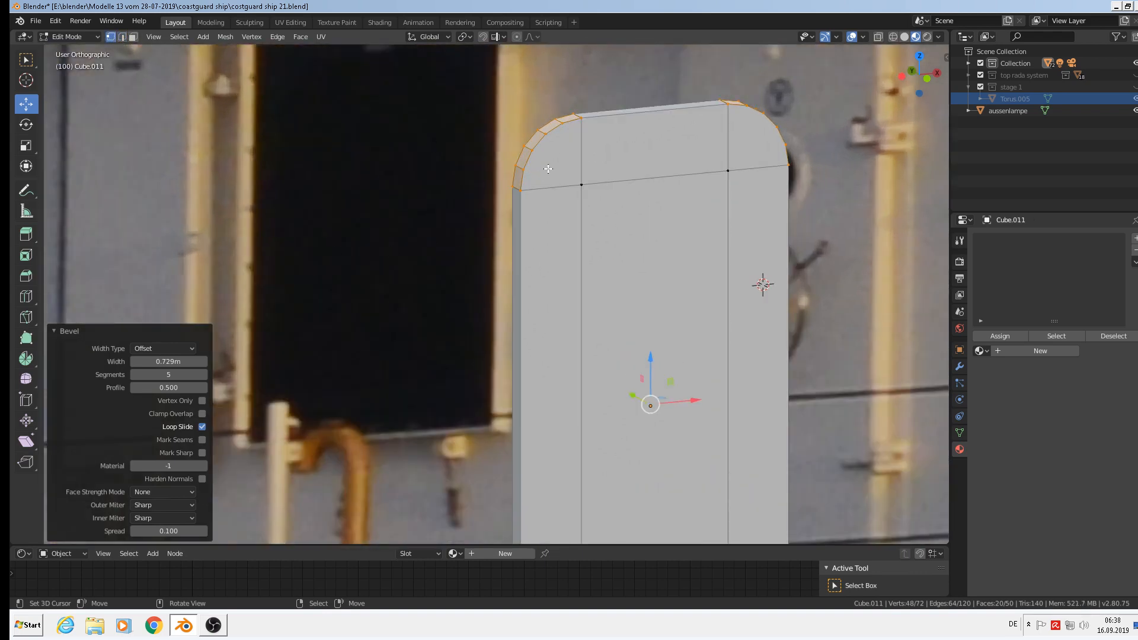
alt+click(524, 138)
scroll(592, 225, down, 4)
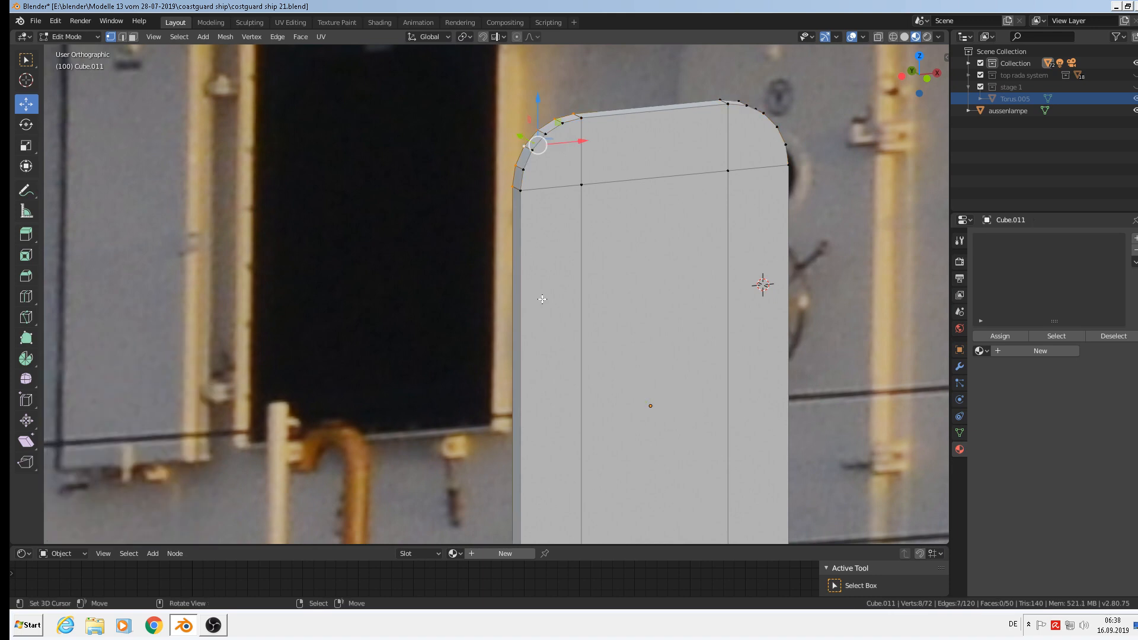
middle_drag(648, 285, 665, 222)
alt+shift+click(629, 242)
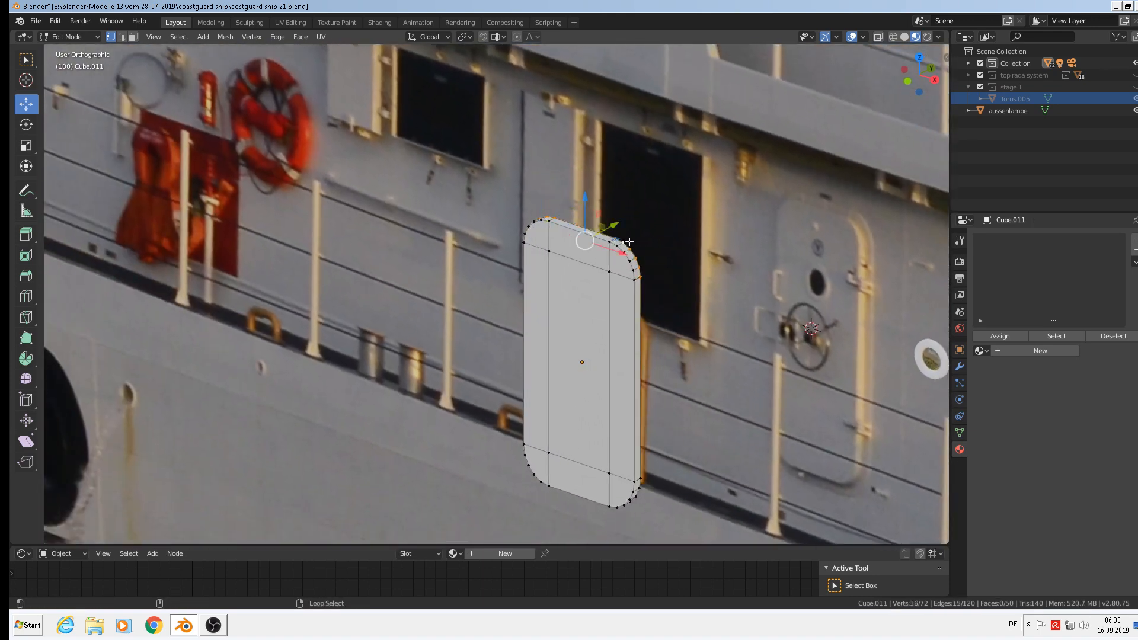
middle_drag(723, 407, 659, 389)
alt+shift+click(630, 508)
alt+shift+click(626, 342)
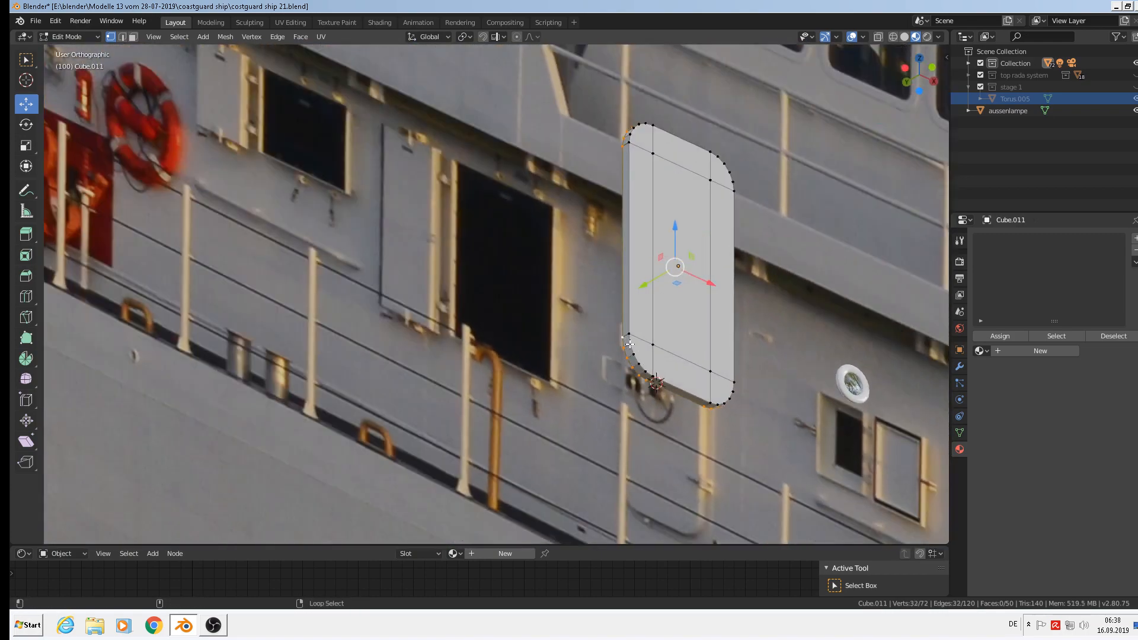
middle_drag(626, 342, 654, 416)
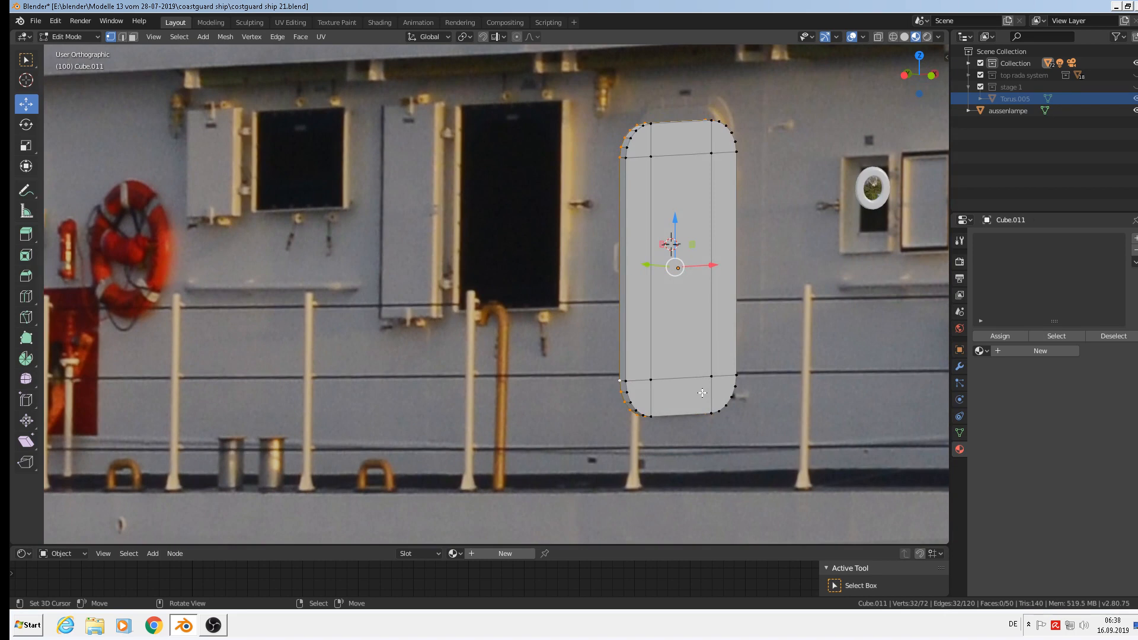
key(e)
key(s)
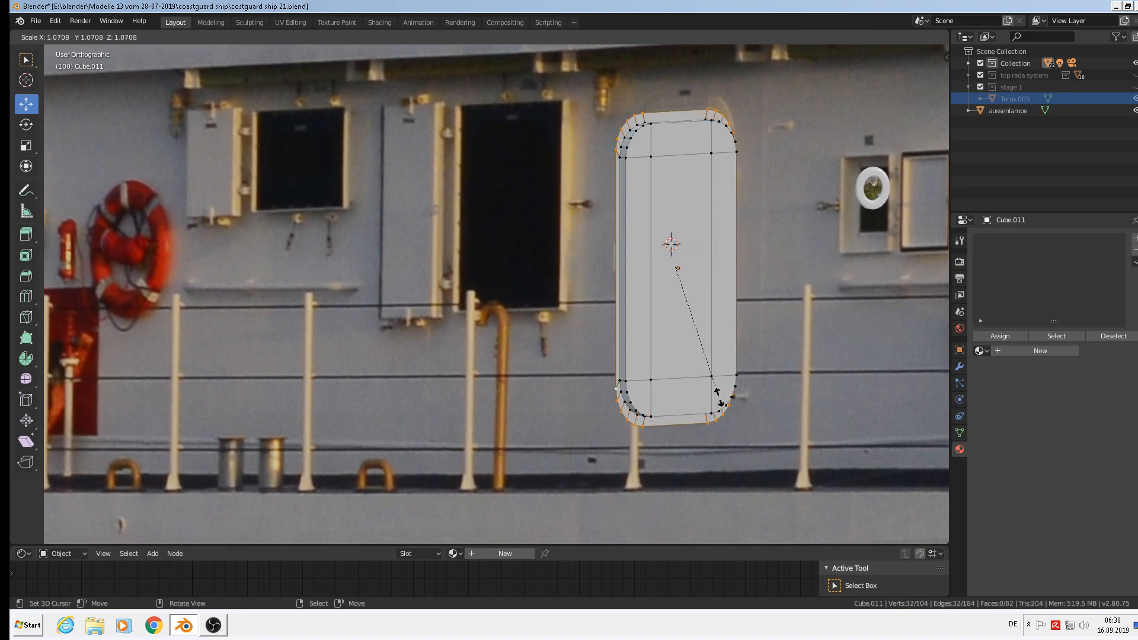
click(716, 394)
Widen the extruded rear rim by about 1.07 along X.
middle_drag(716, 394, 716, 193)
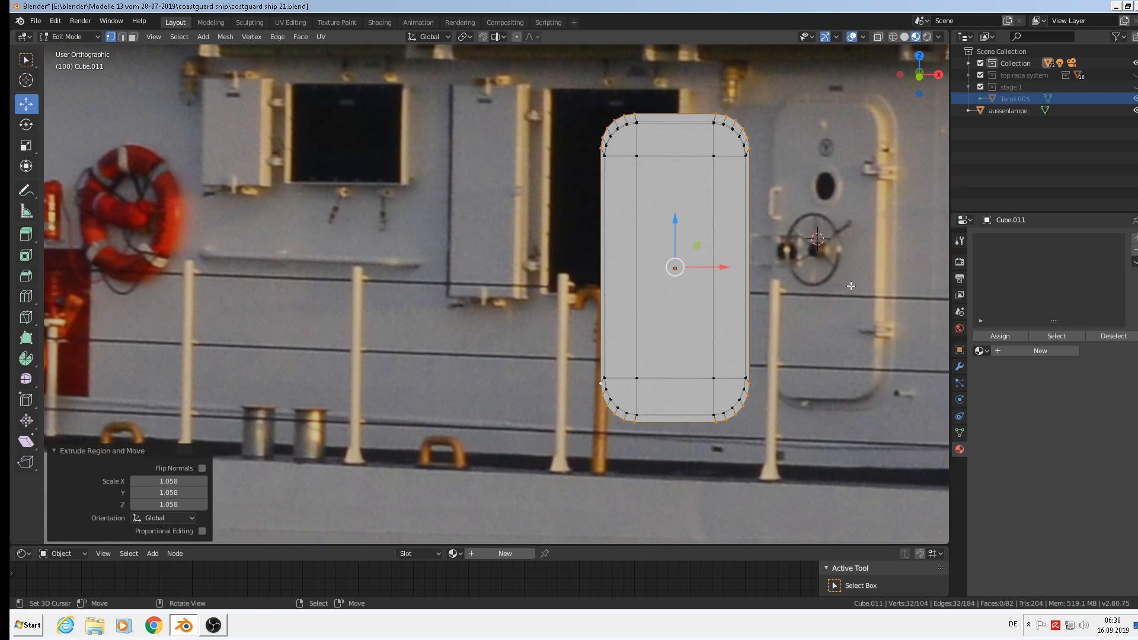
key(s)
key(x)
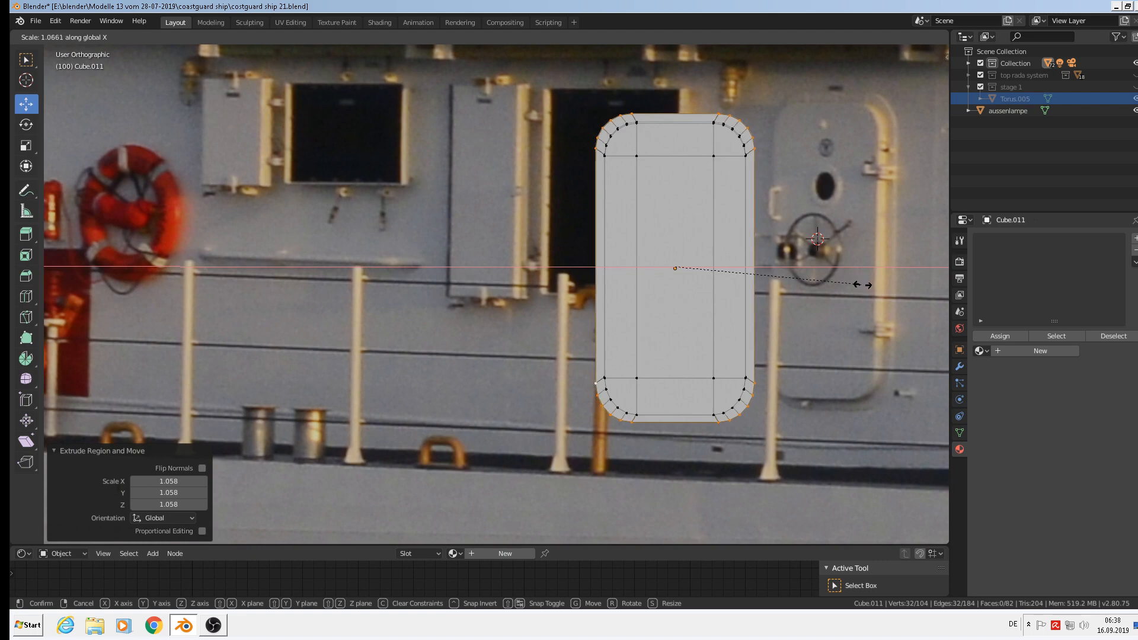
click(738, 252)
Extrude the rim's outer edge again and move it about 0.0009 m along Y, away from the door's front face.
middle_drag(738, 250, 697, 212)
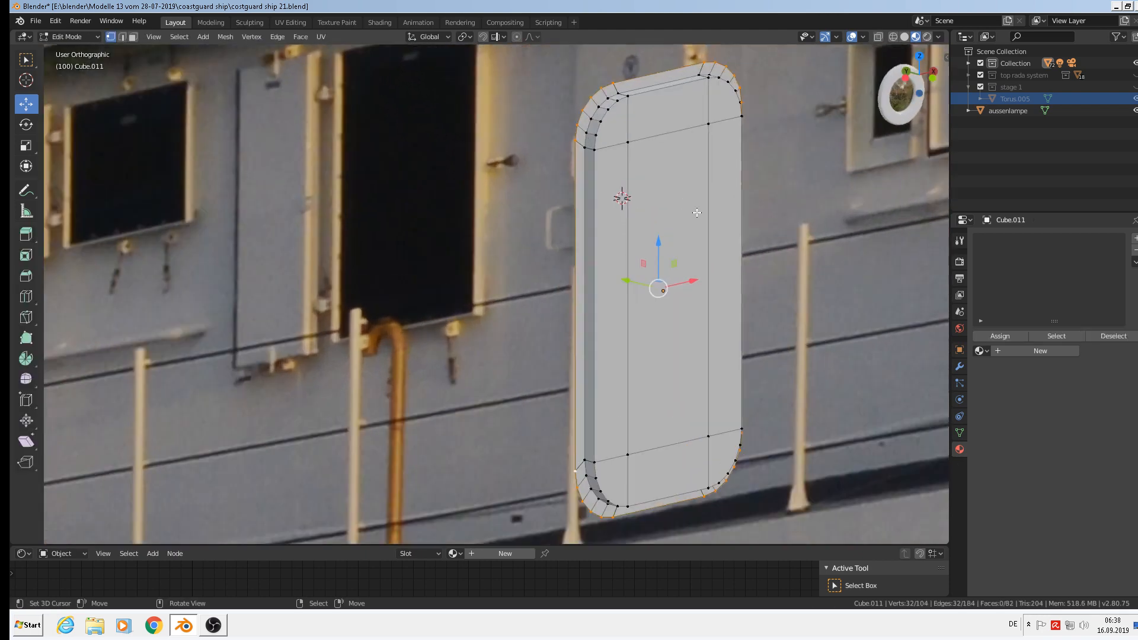
key(e)
right_click(662, 272)
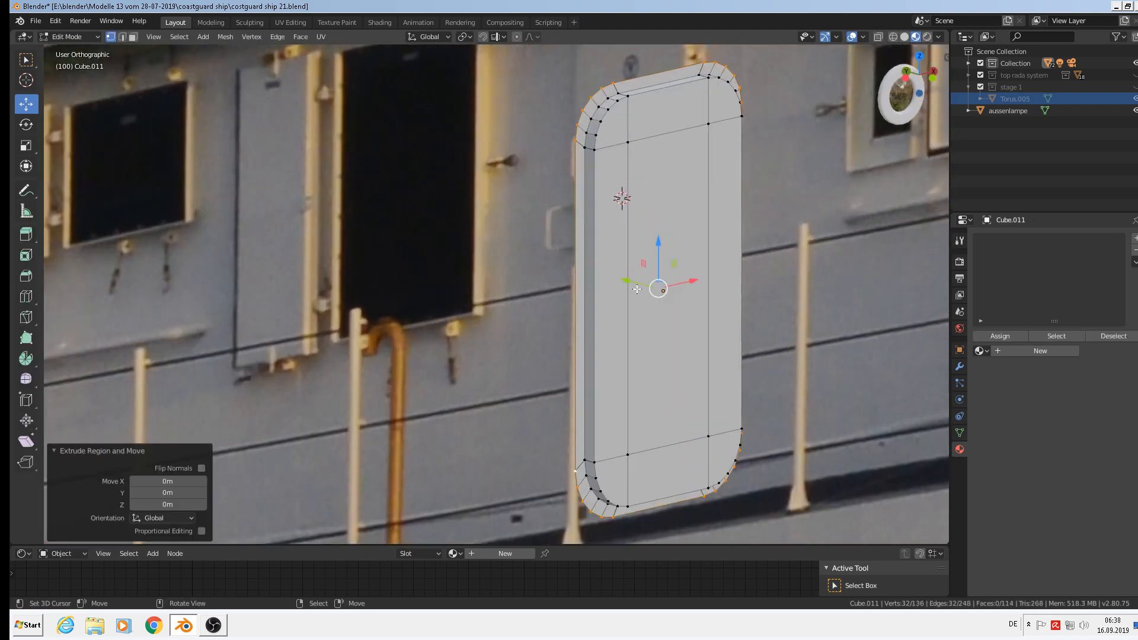
key(g)
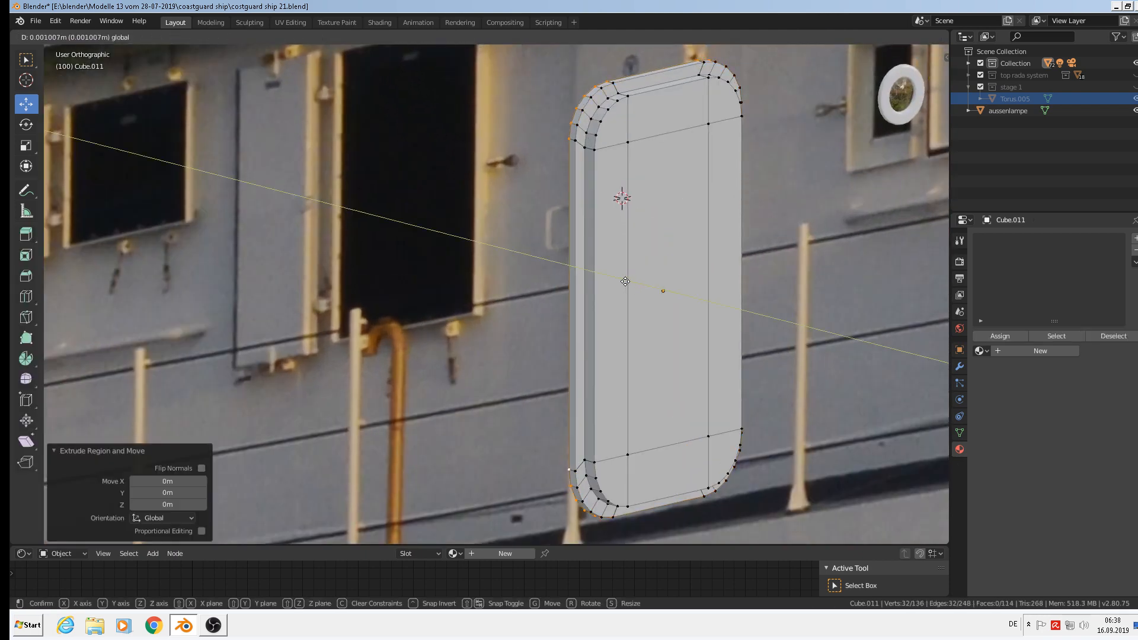
click(626, 281)
scroll(626, 261, down, 1)
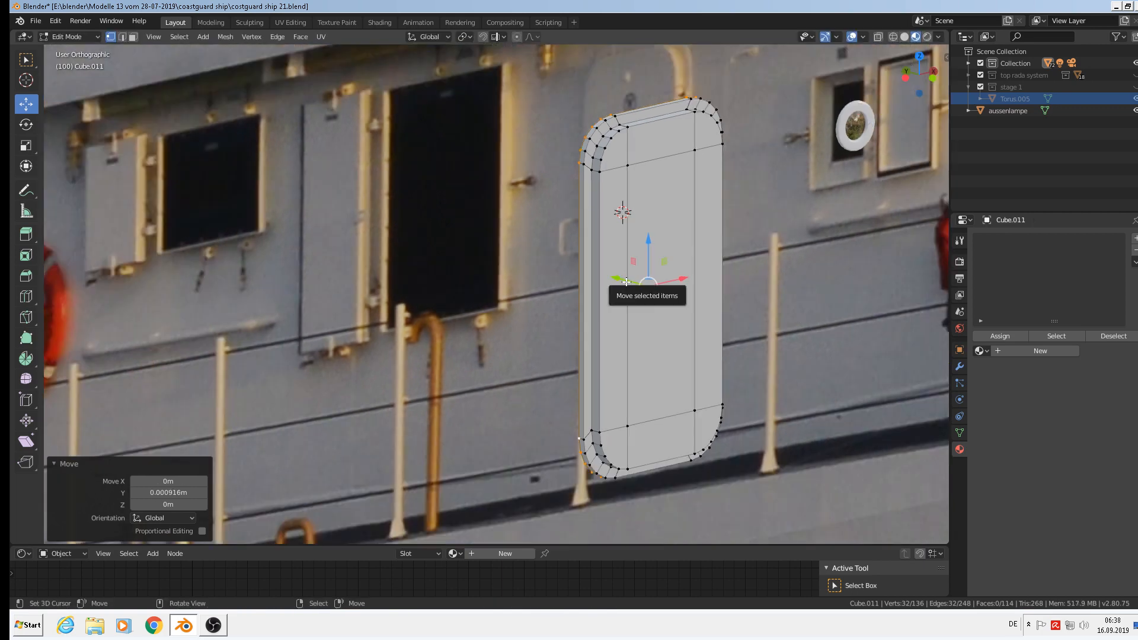
Duplicate the finished door slab, move the copy -0.0379 m along X, and save the file.
scroll(648, 123, up, 1)
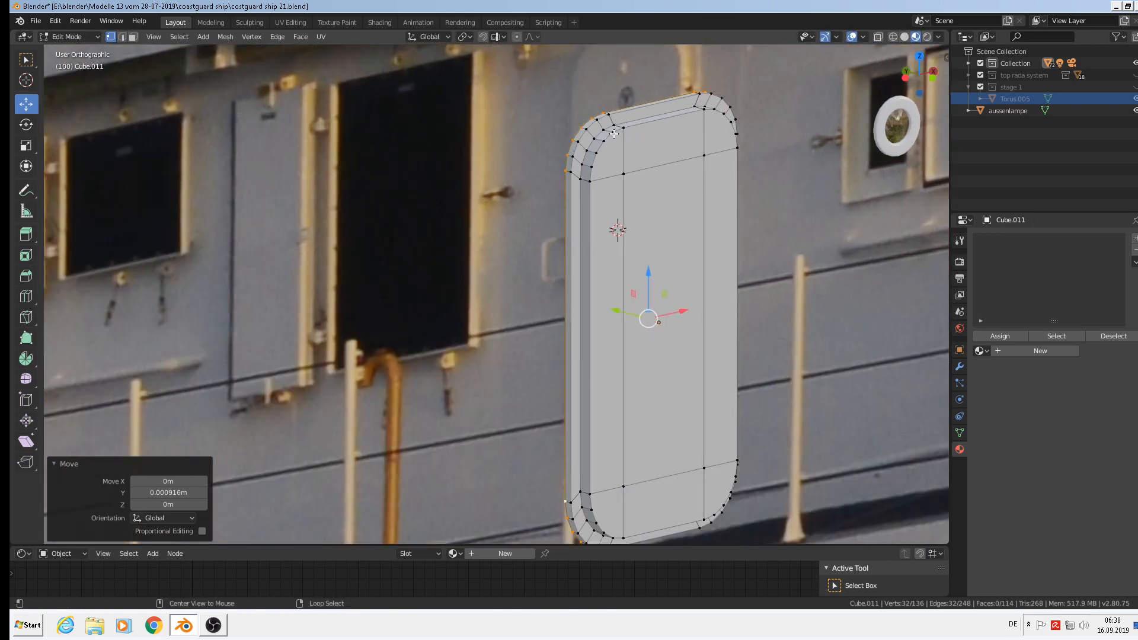
alt+right_click(611, 135)
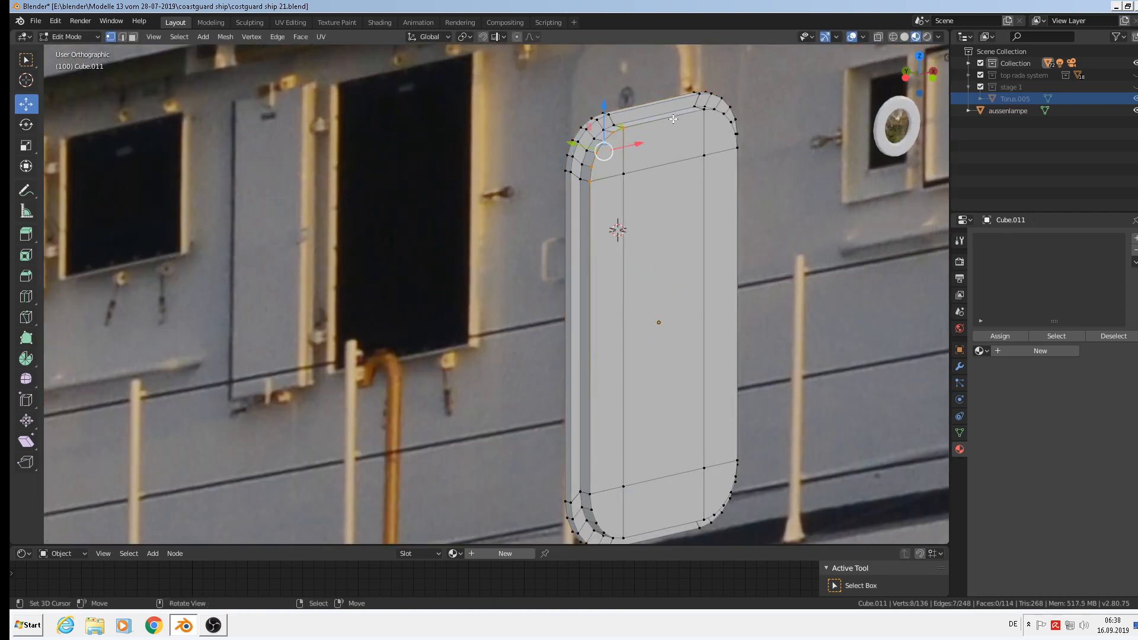
scroll(712, 188, down, 1)
key(Tab)
scroll(708, 237, up, 1)
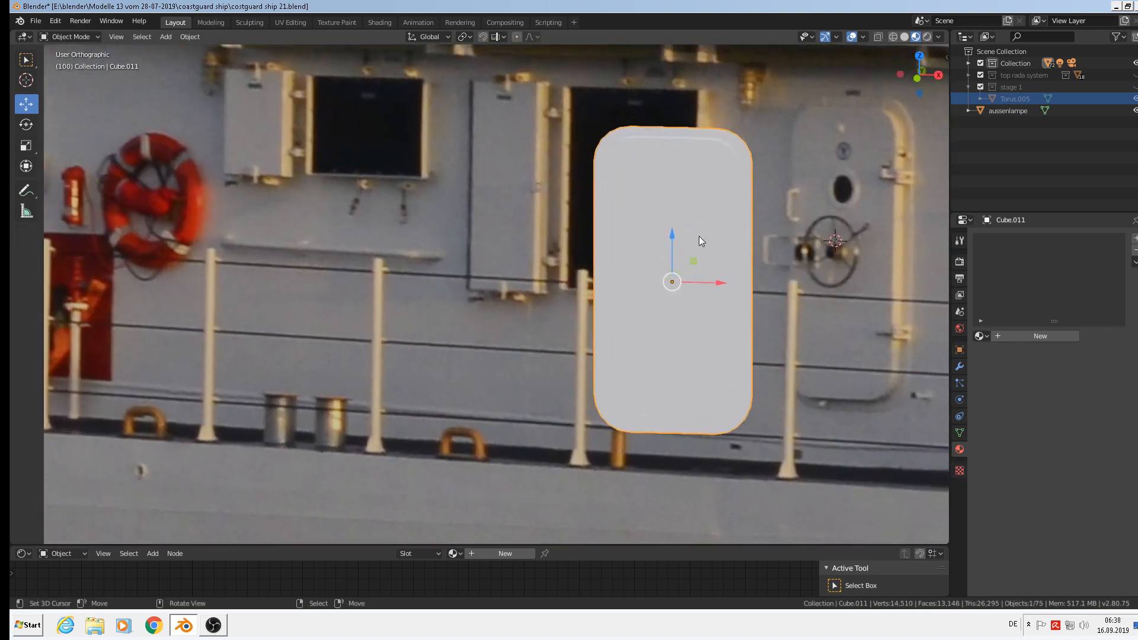
key(shift+d)
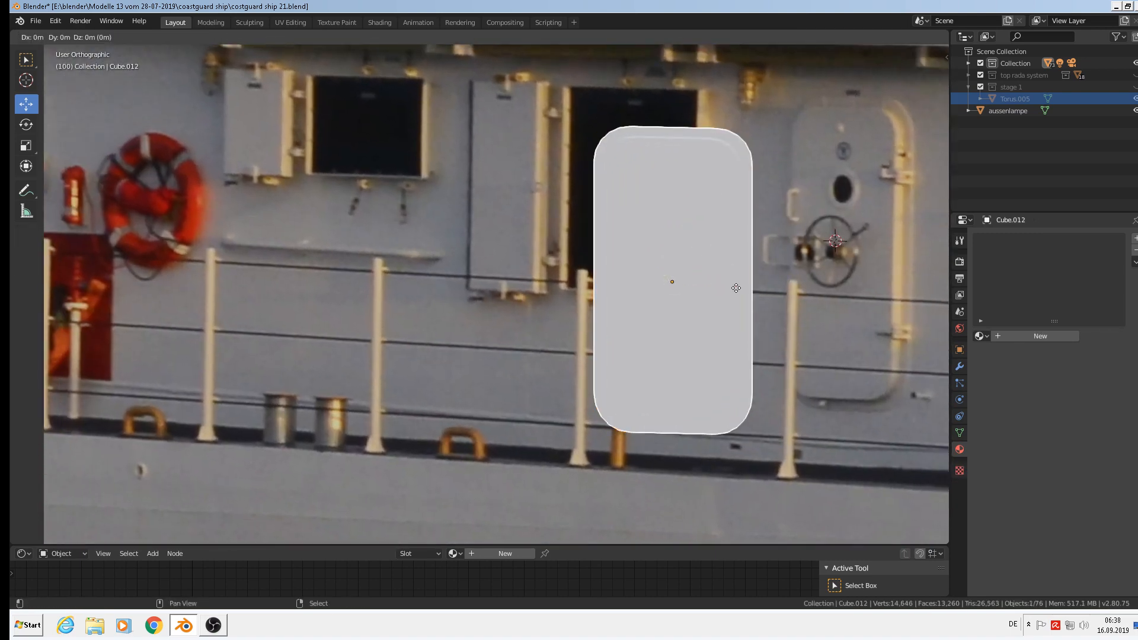
key(Escape)
key(g)
click(468, 268)
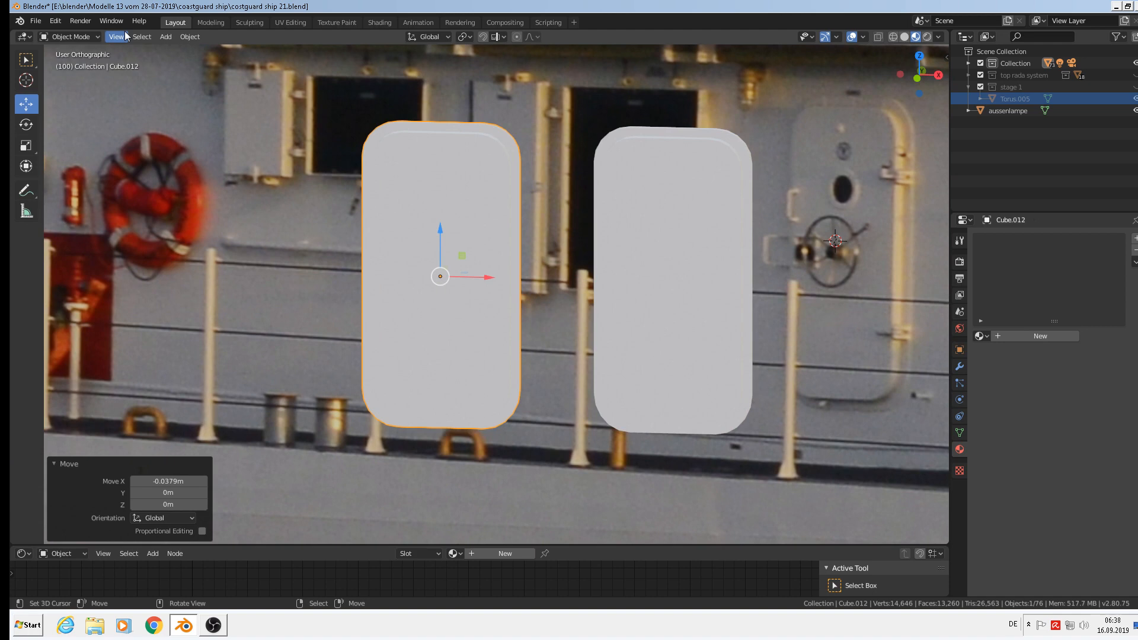
click(36, 21)
click(69, 100)
Select the complete front outline of the original door slab, including all four rounded corners.
scroll(613, 175, up, 2)
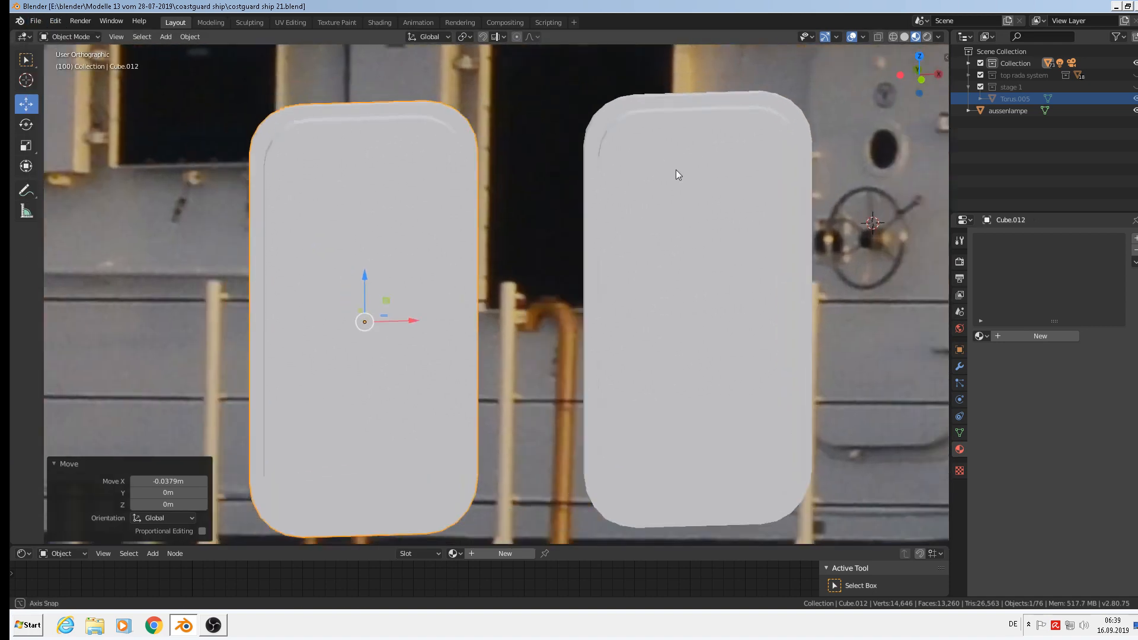
middle_drag(676, 169, 653, 97)
click(654, 98)
key(Tab)
scroll(649, 115, up, 2)
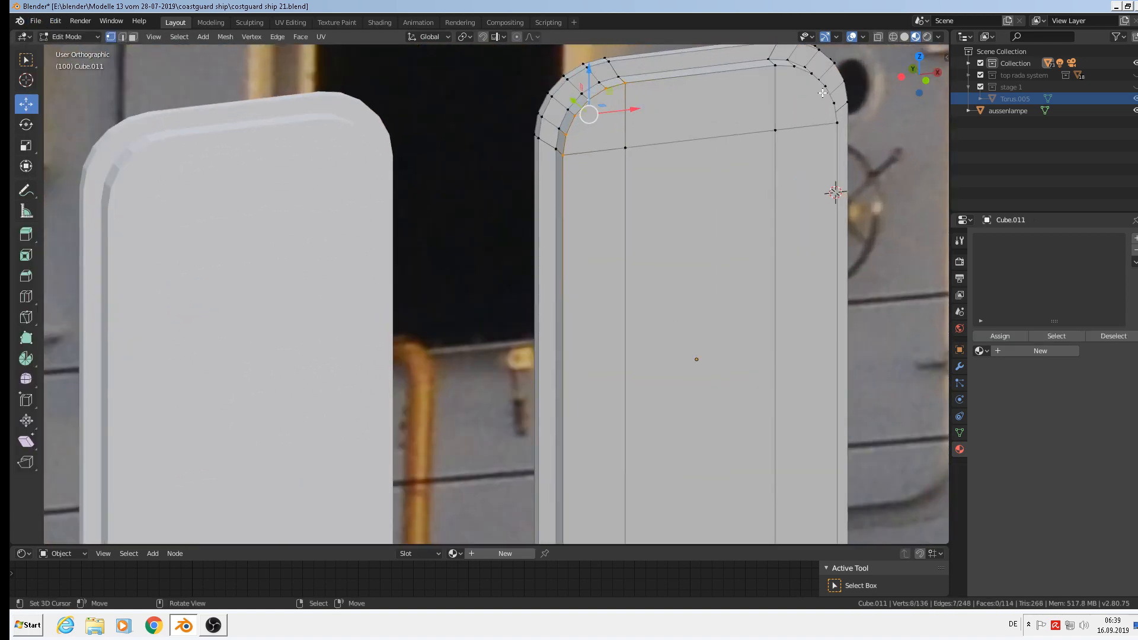
alt+shift+right_click(809, 75)
scroll(600, 414, down, 1)
shift+middle_drag(654, 371, 631, 115)
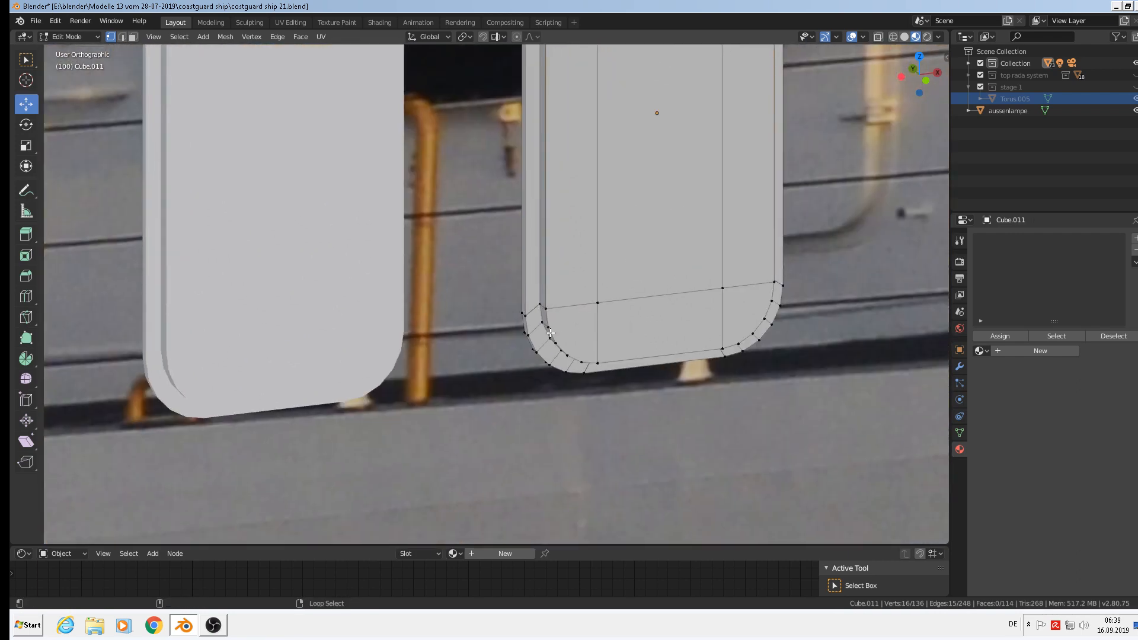
alt+shift+right_click(755, 324)
shift+middle_drag(709, 297, 731, 401)
scroll(736, 305, down, 1)
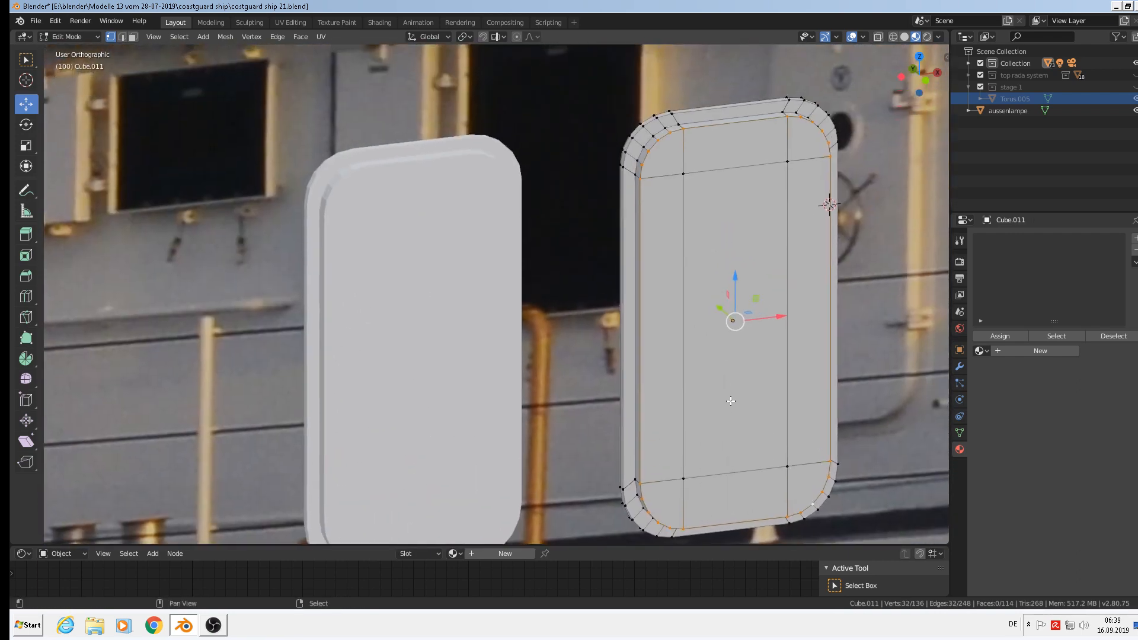
Apply rotation and scale to the original door slab and return to editing its mesh.
key(Tab)
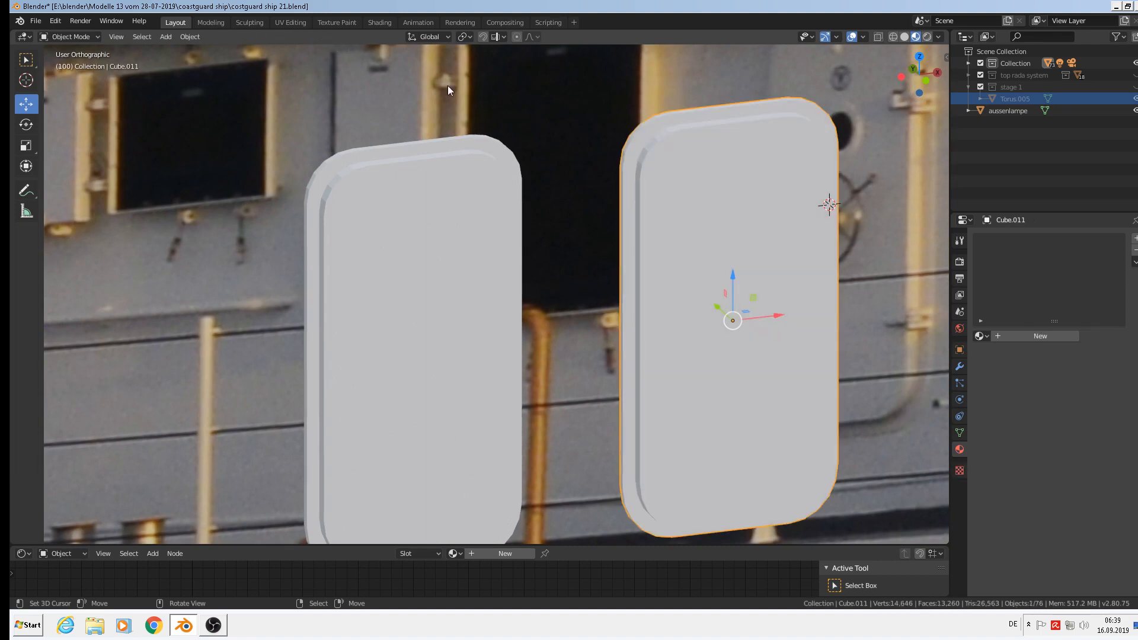
click(189, 37)
mouse_move(216, 97)
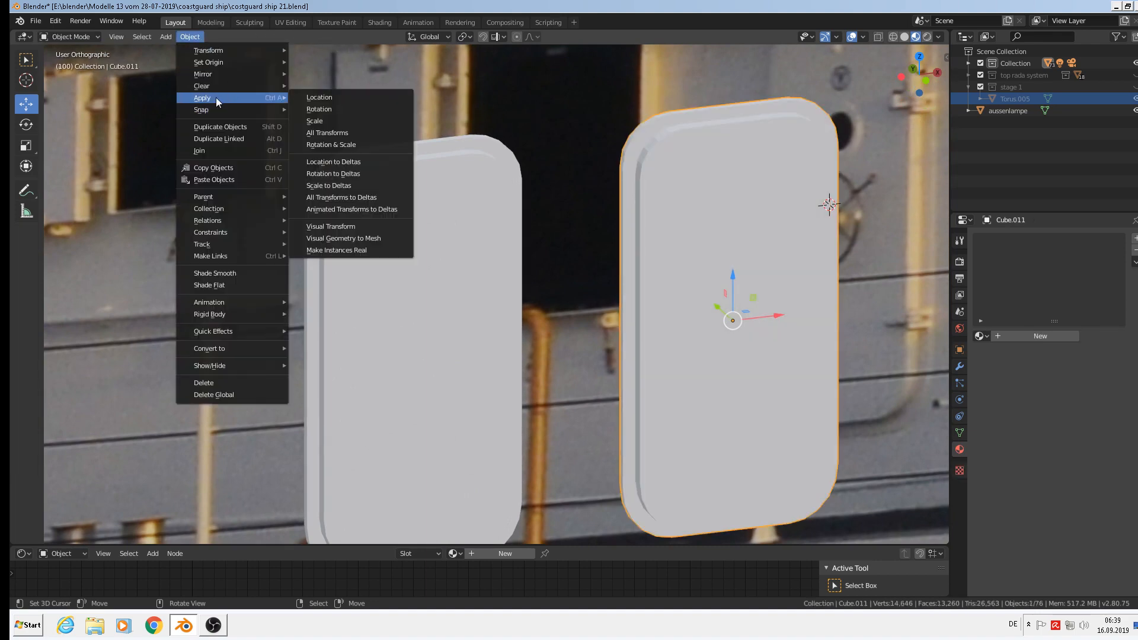
click(340, 141)
key(Tab)
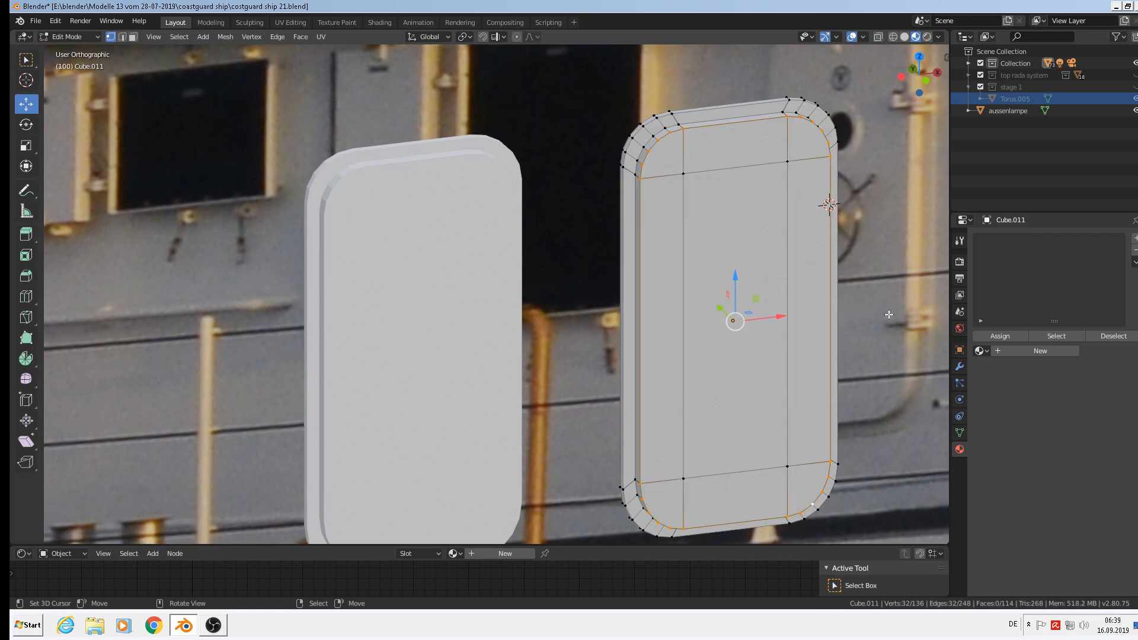
Try to bevel the slab's selected front outline, and just its upper corner edge loop, with 5 segments.
key(ctrl+b)
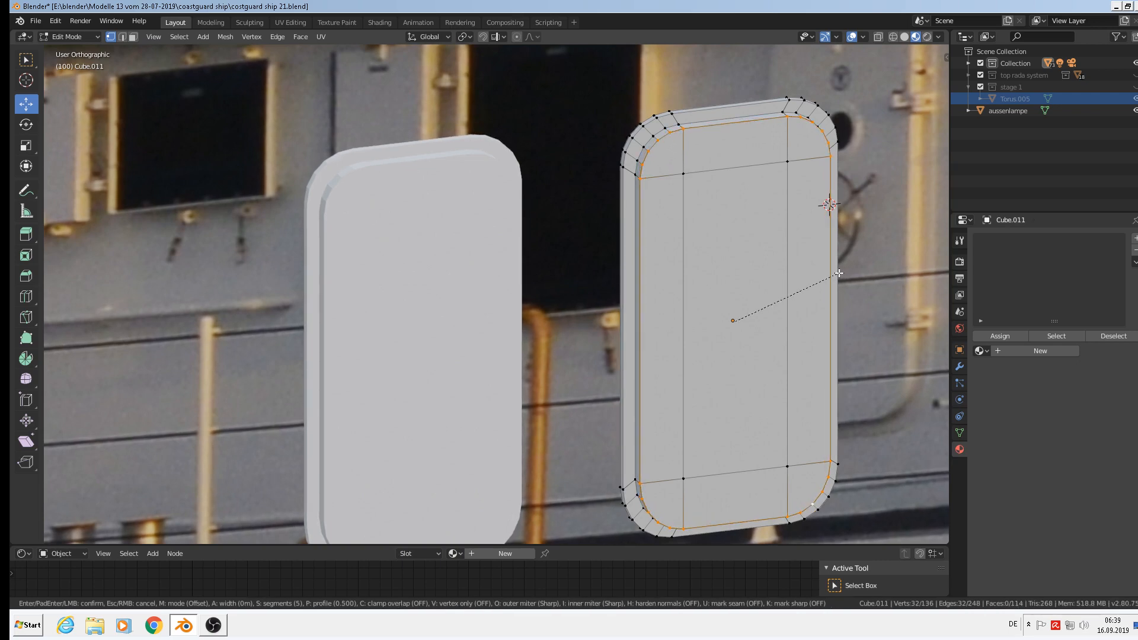
key(Escape)
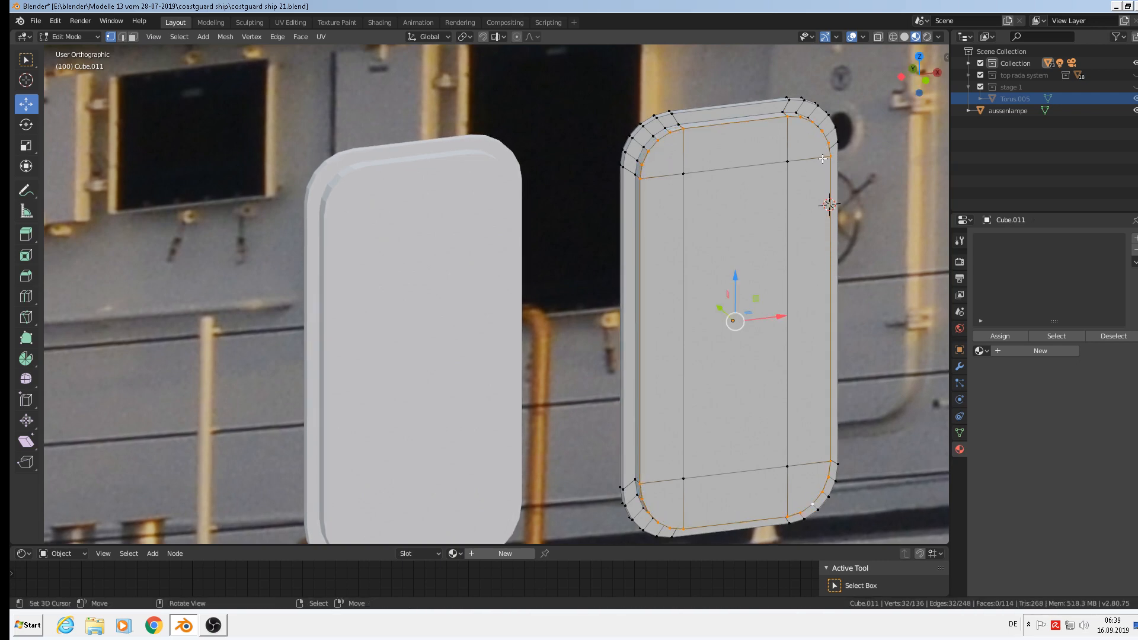
scroll(823, 159, up, 4)
alt+click(557, 121)
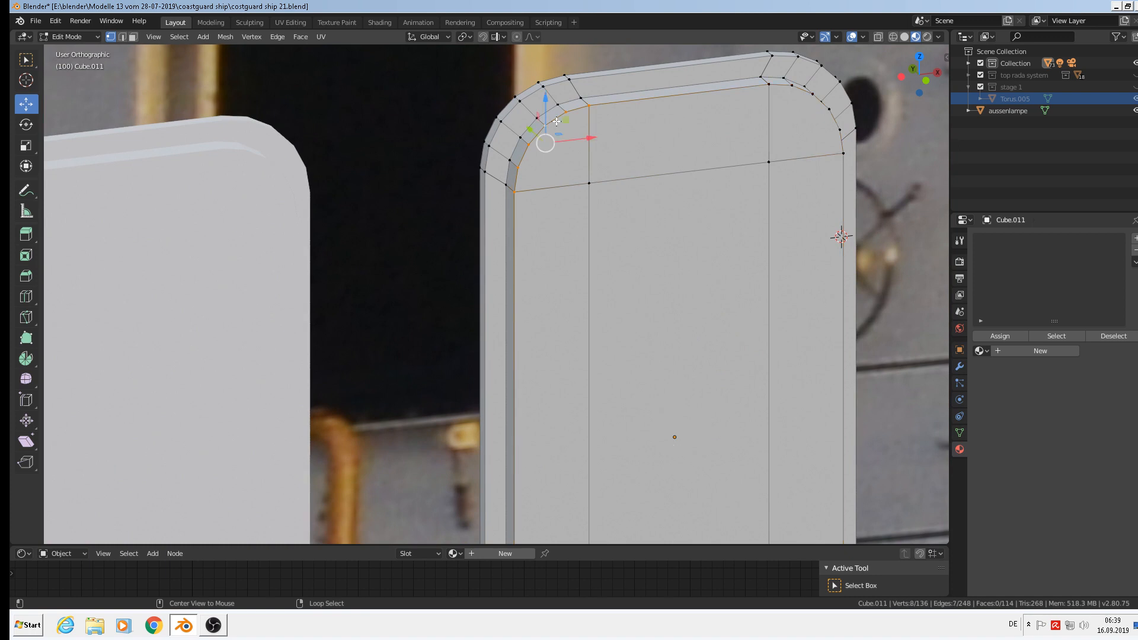
key(ctrl+b)
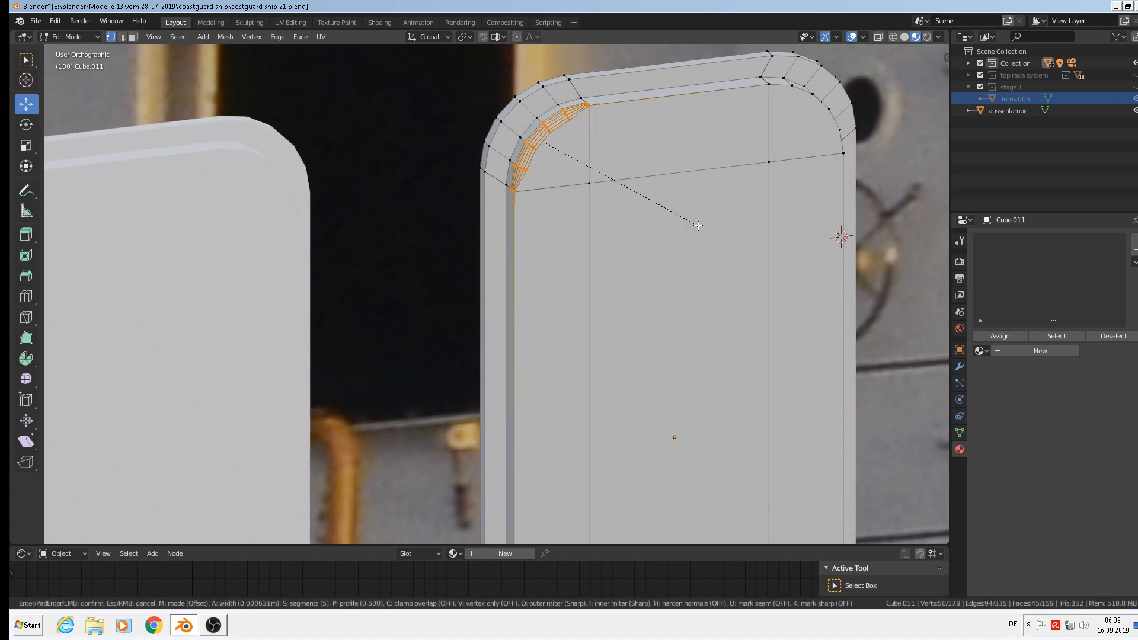
key(Escape)
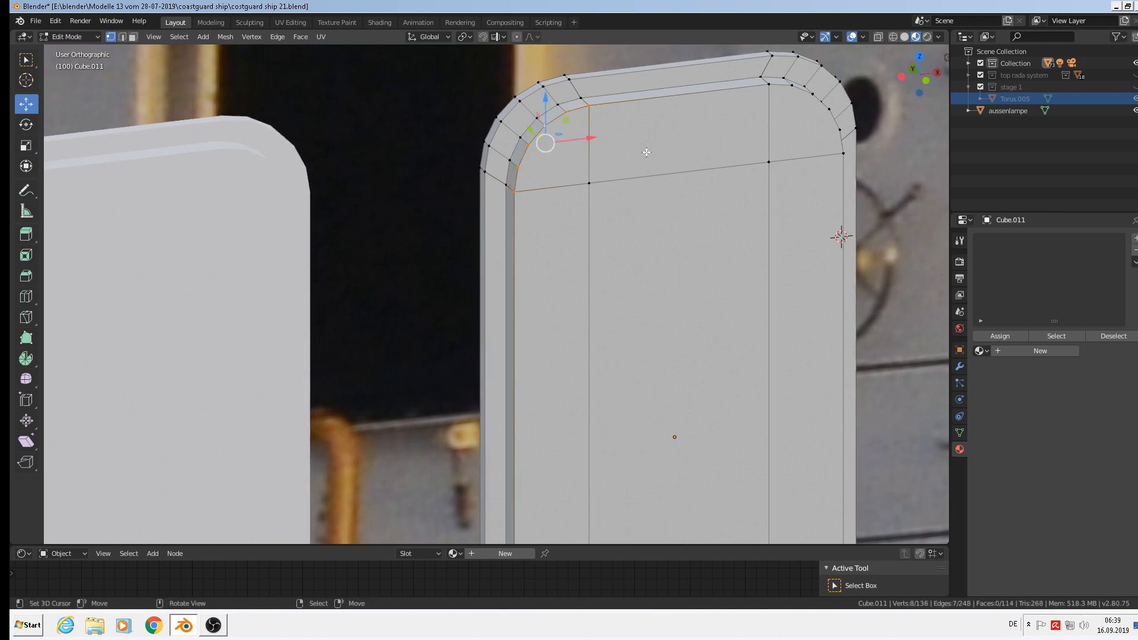
Try to bevel the rear rim's outer edge loop, reducing the bevel from 5 segments to 1.
alt+click(536, 94)
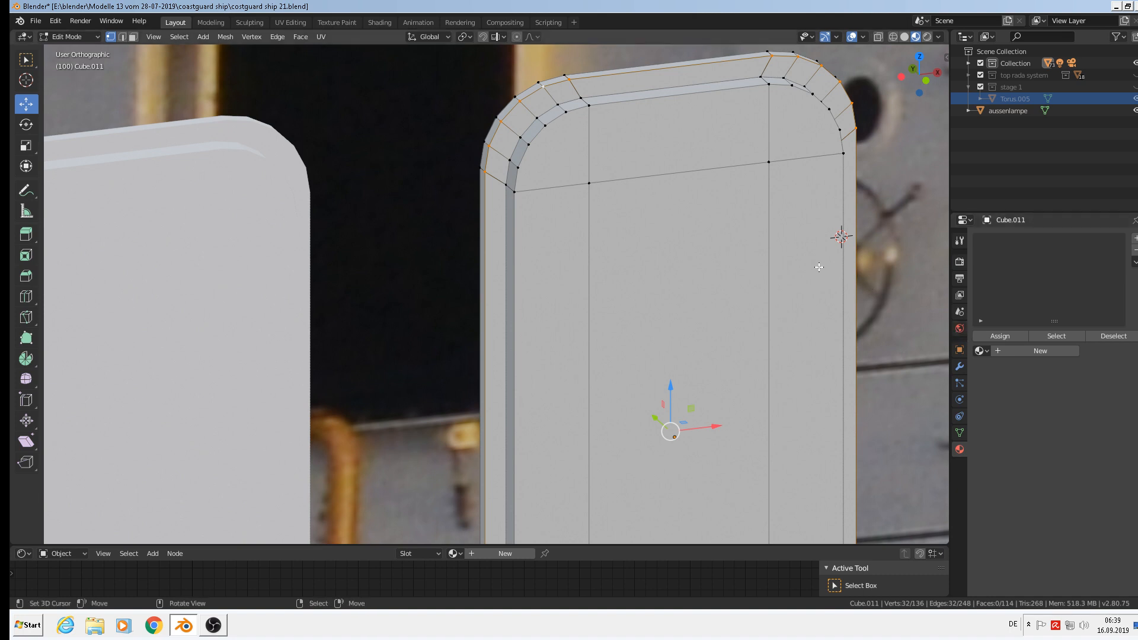
key(ctrl+b)
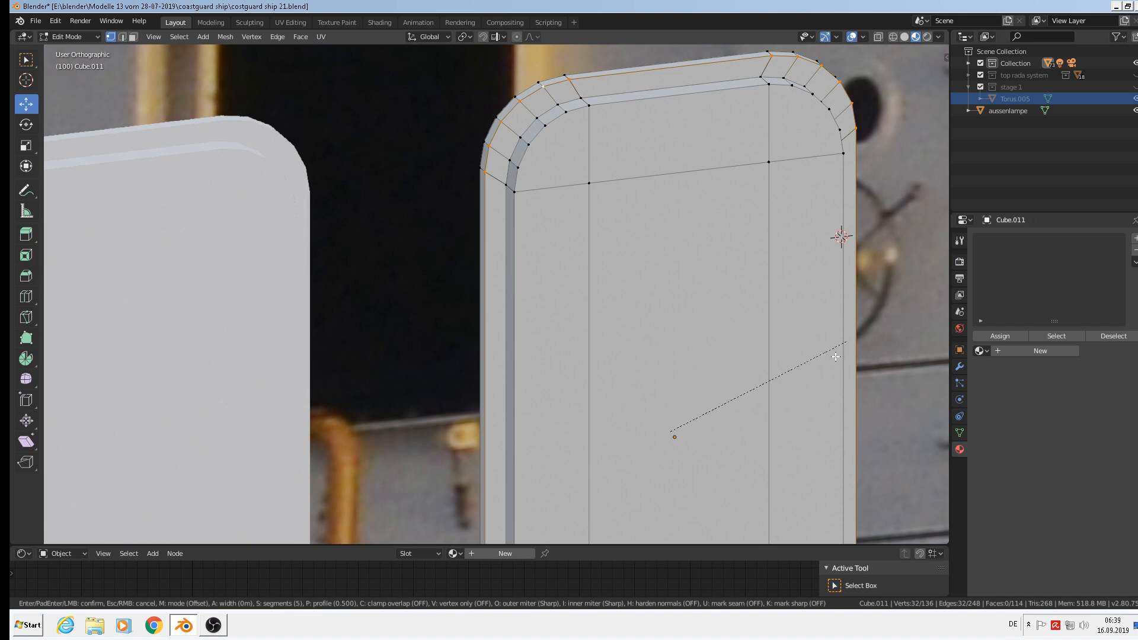
right_click(660, 442)
key(ctrl+b)
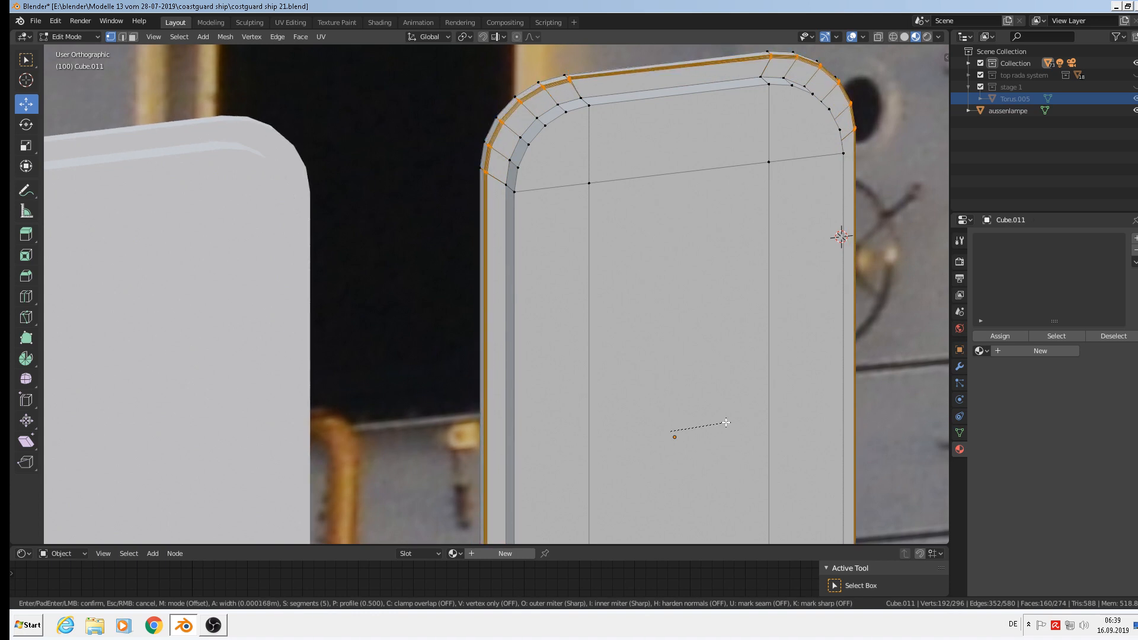
scroll(726, 423, down, 4)
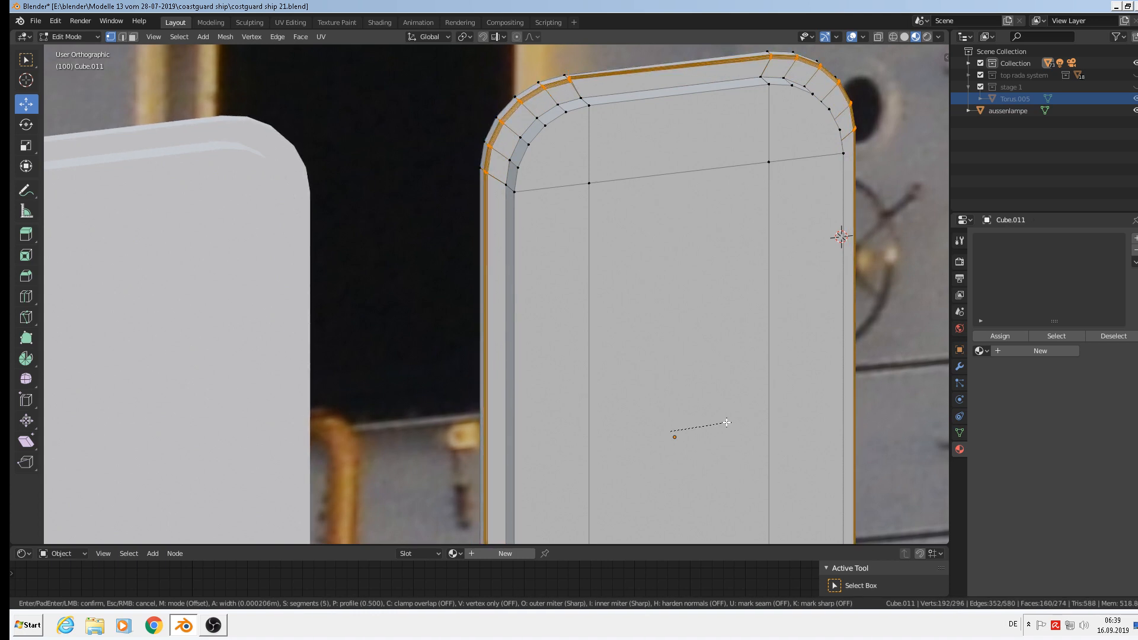
scroll(735, 424, down, 1)
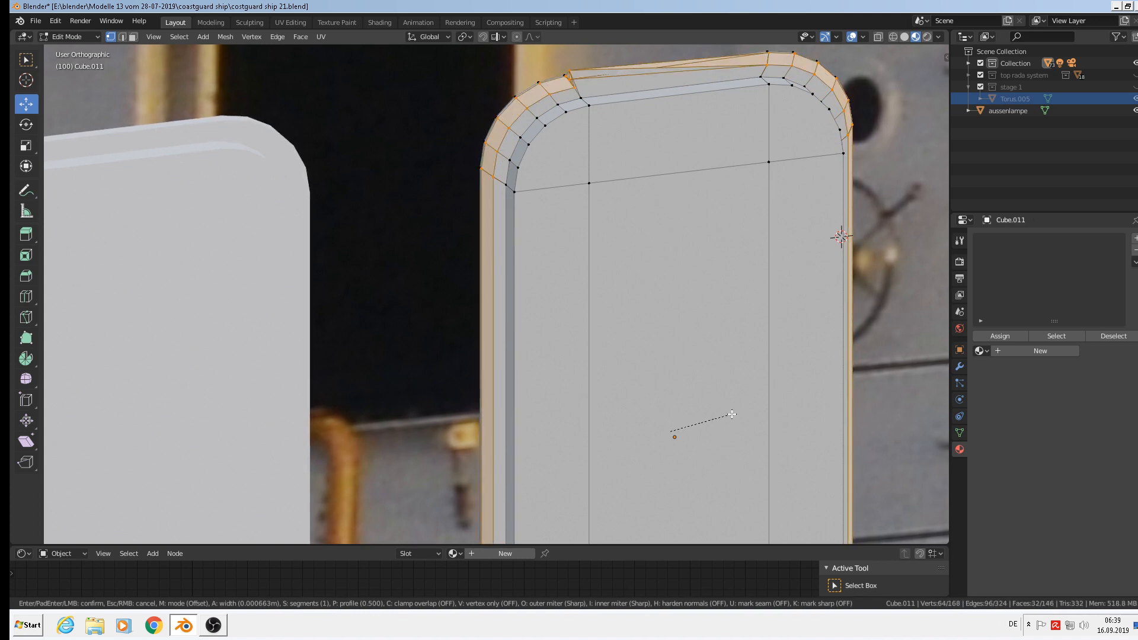
key(Escape)
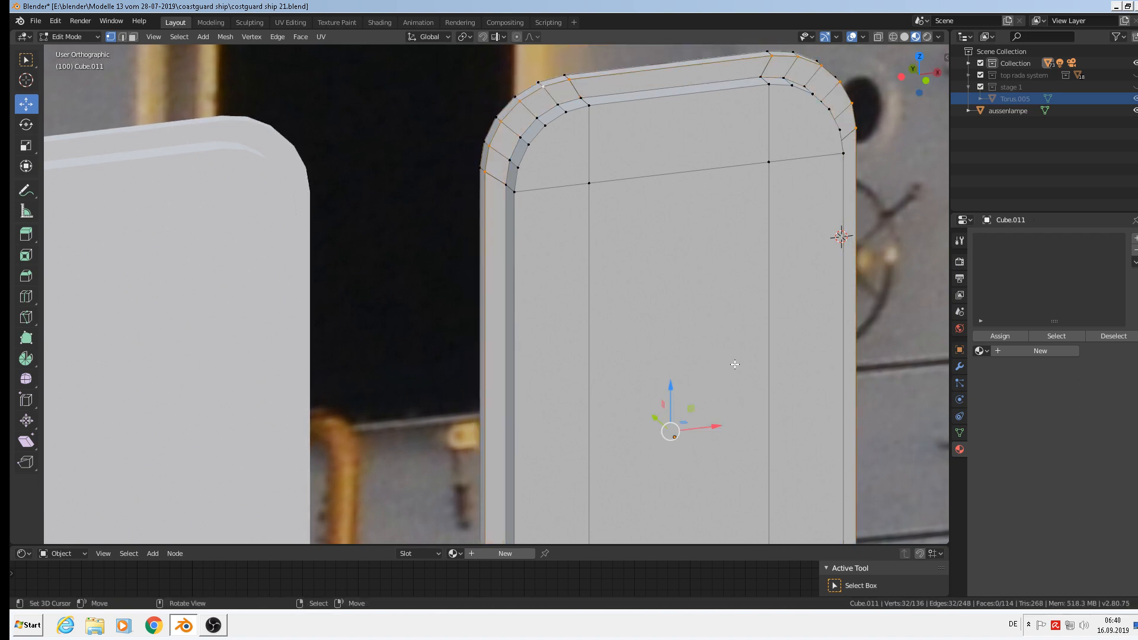
Recalculate the normals of the whole door mesh to the outside and delete its loose vertices and edges.
key(a)
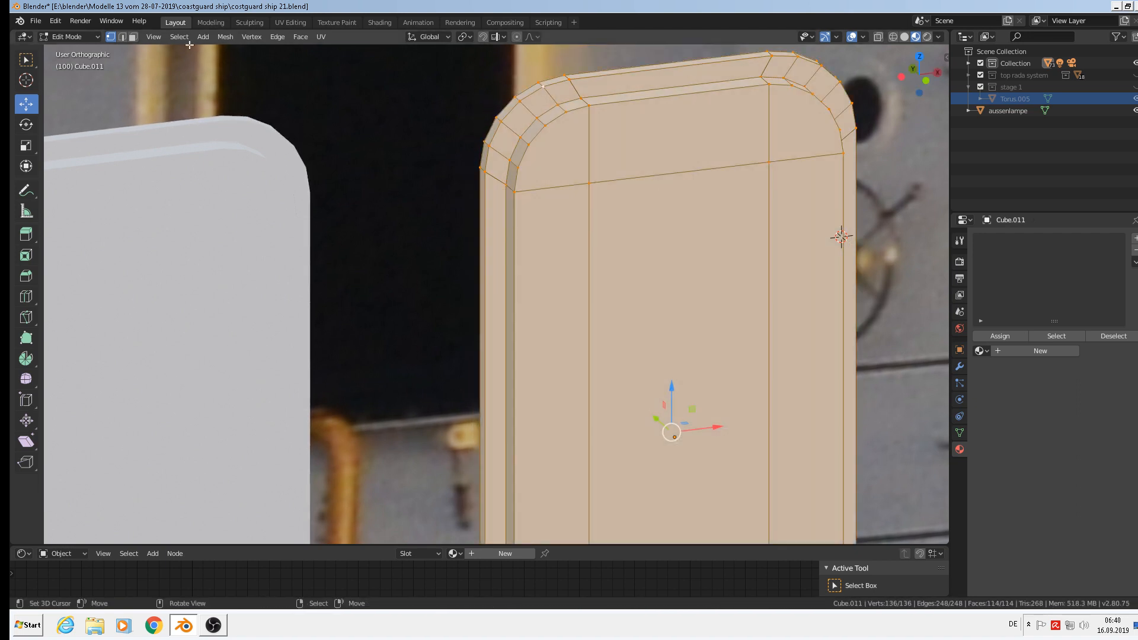
click(225, 37)
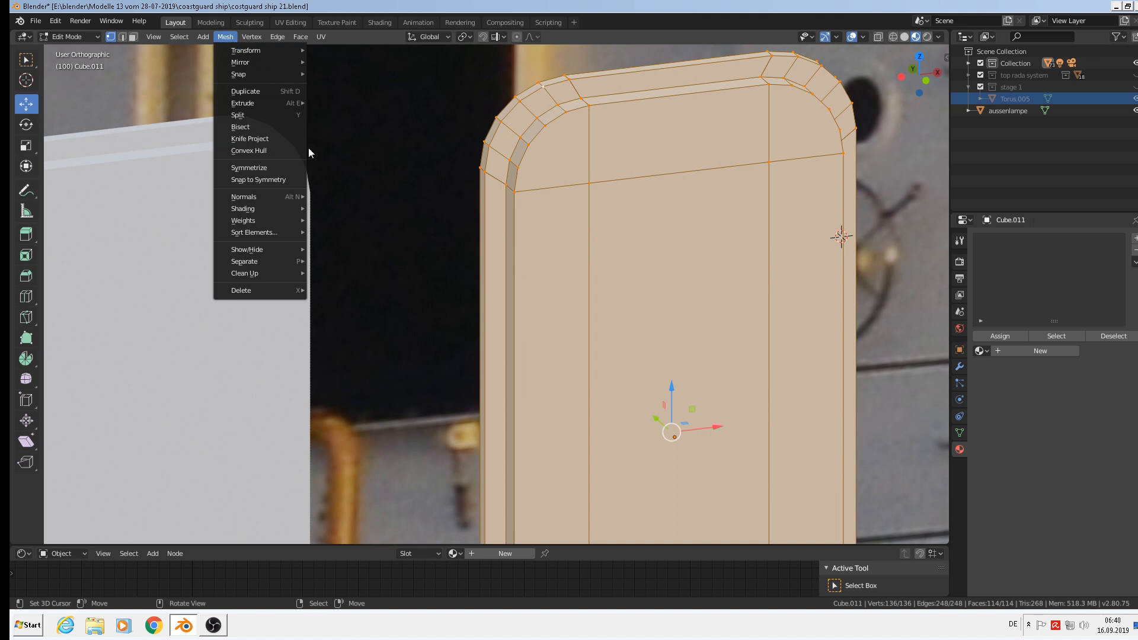
mouse_move(293, 198)
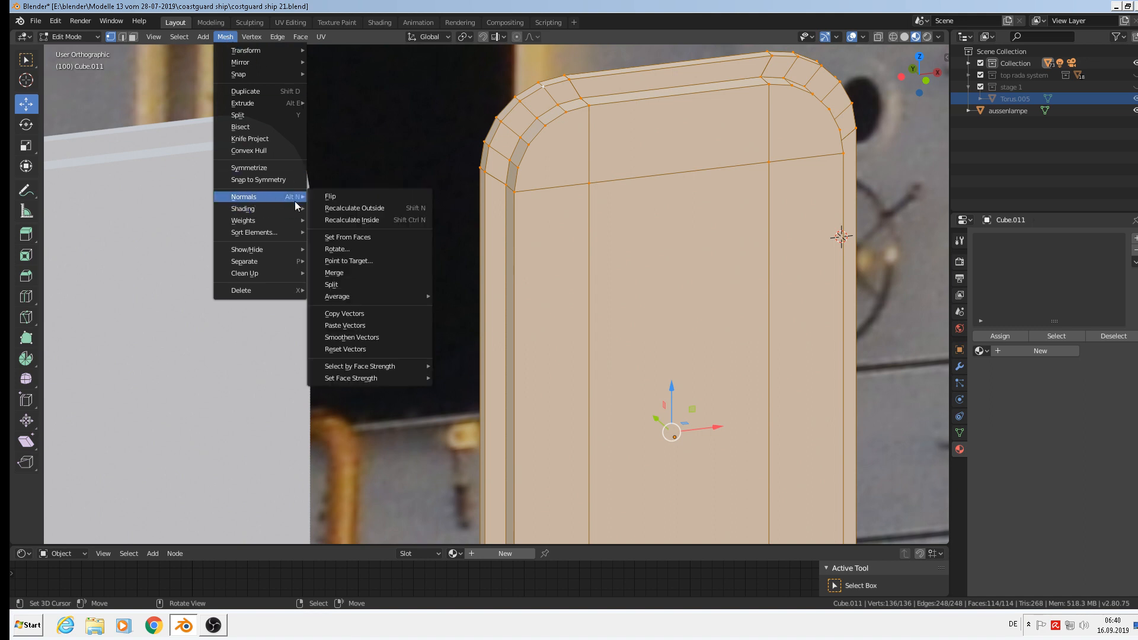
click(379, 208)
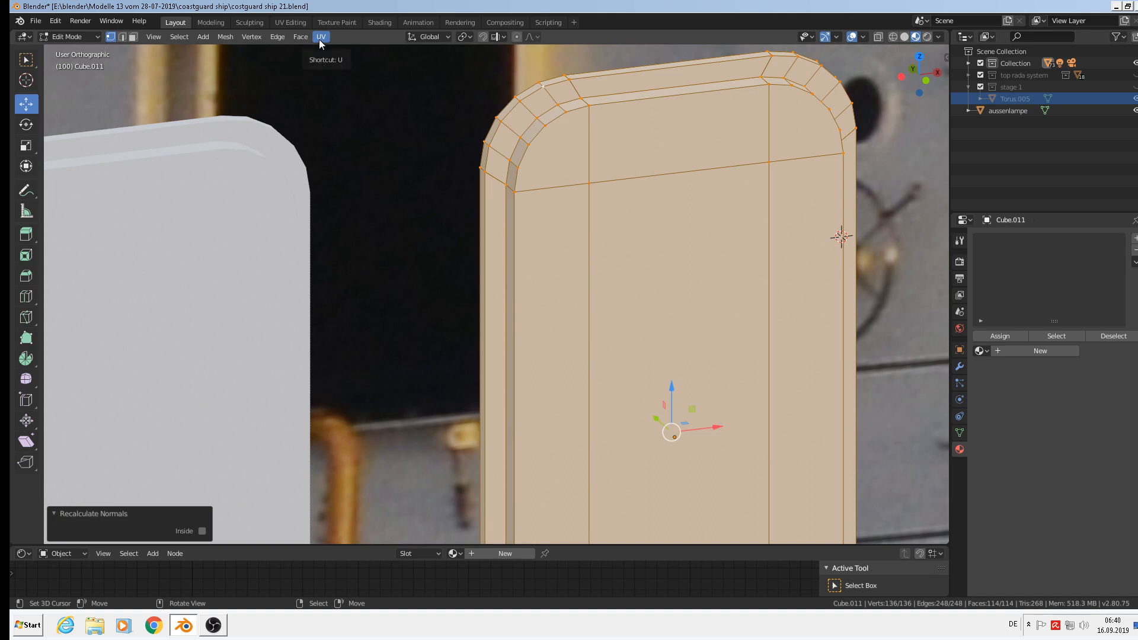
click(225, 37)
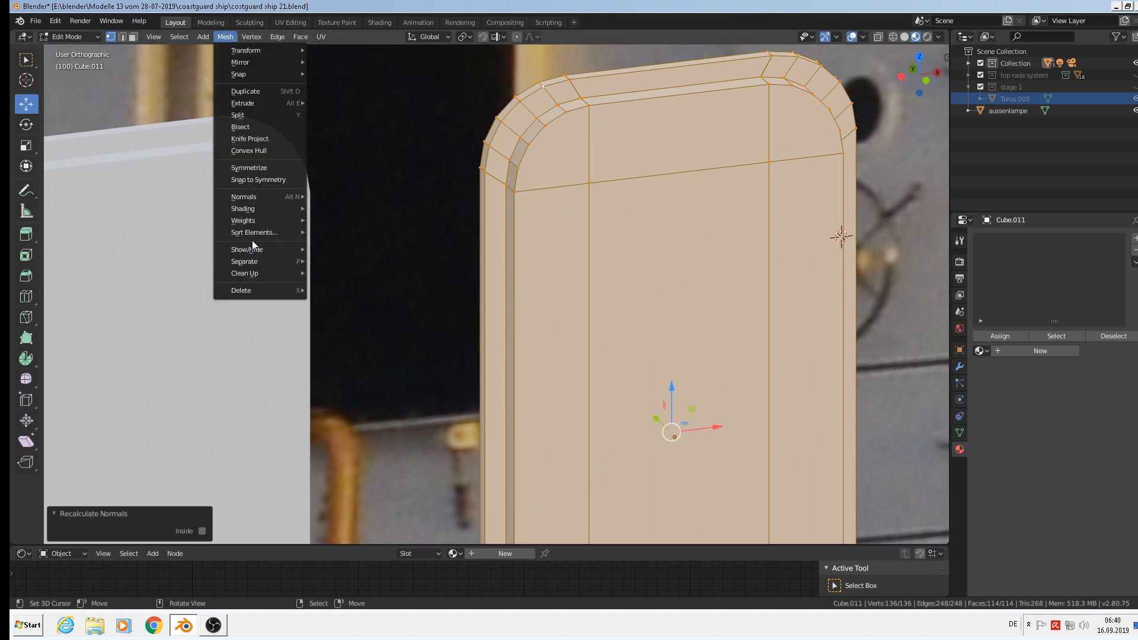
mouse_move(270, 274)
click(350, 277)
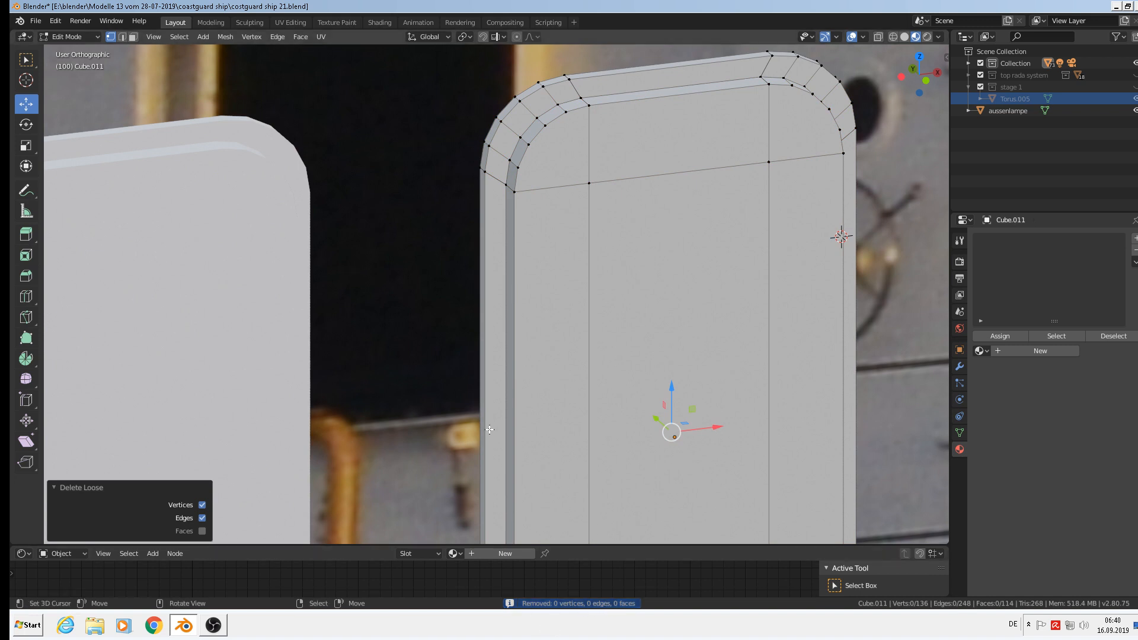
Merge the whole door mesh's duplicate vertices by distance at 0.0001 m and leave mesh editing.
key(a)
click(224, 37)
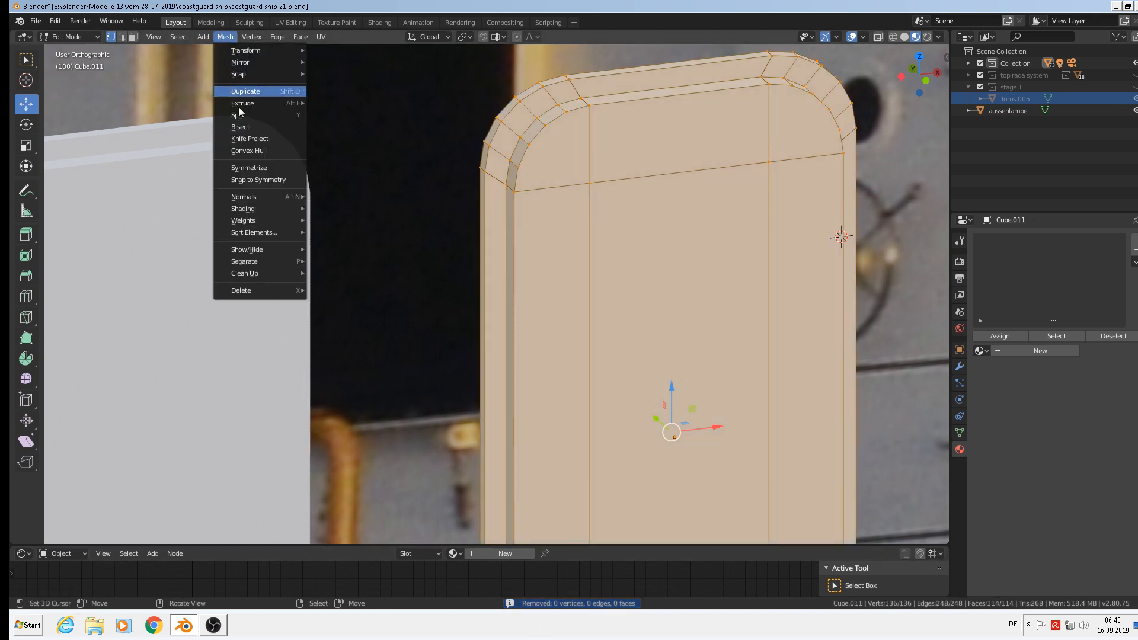
mouse_move(264, 275)
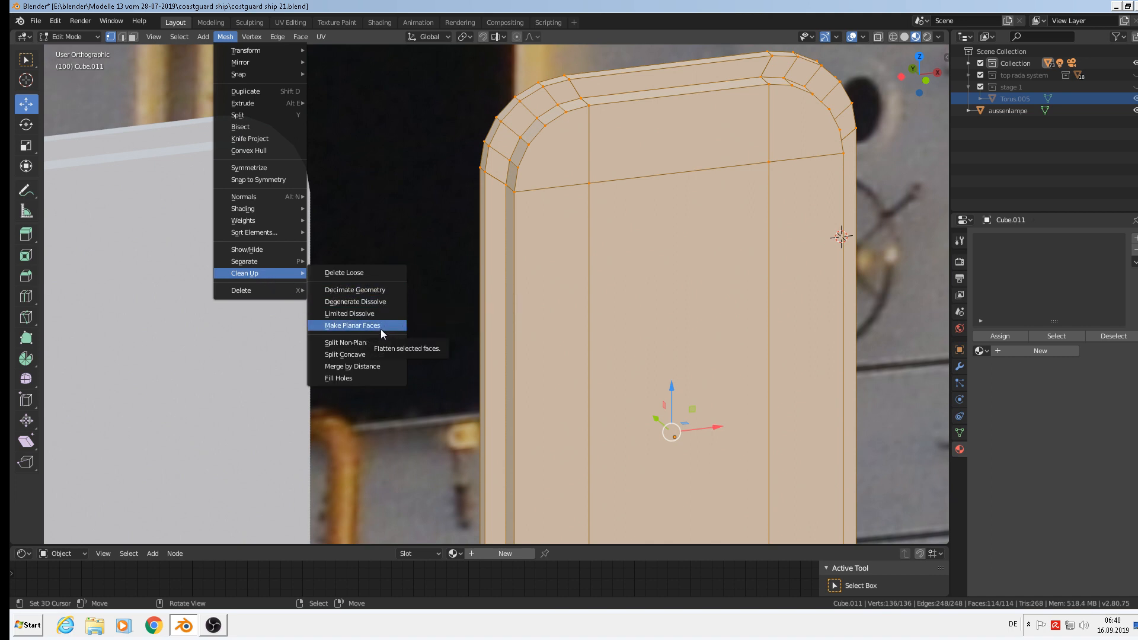
click(377, 367)
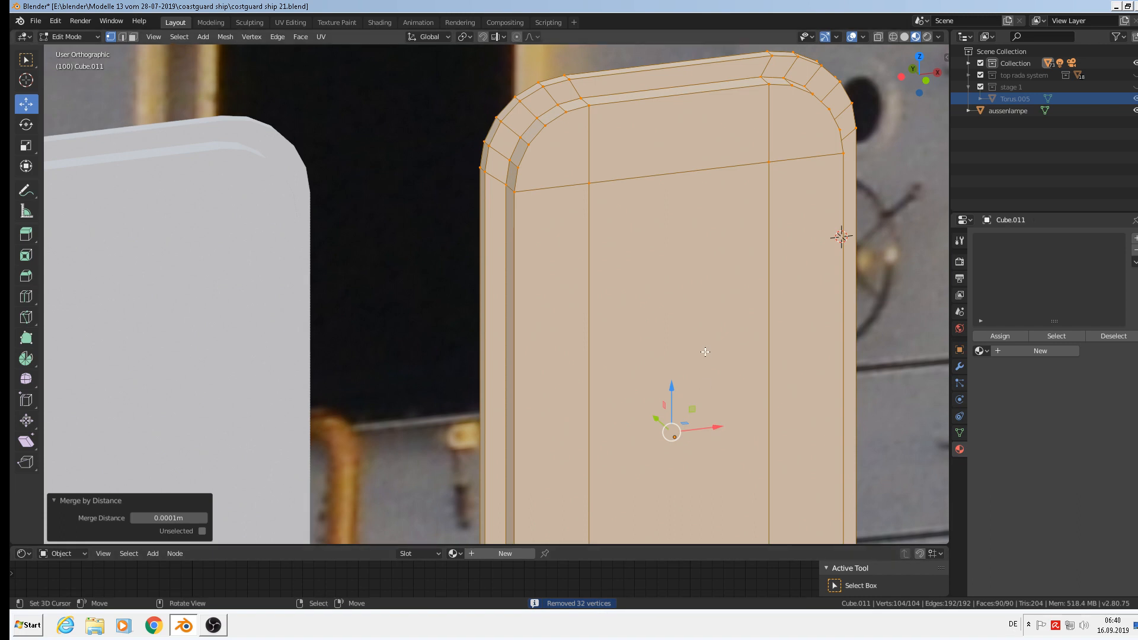
scroll(705, 351, down, 1)
key(Tab)
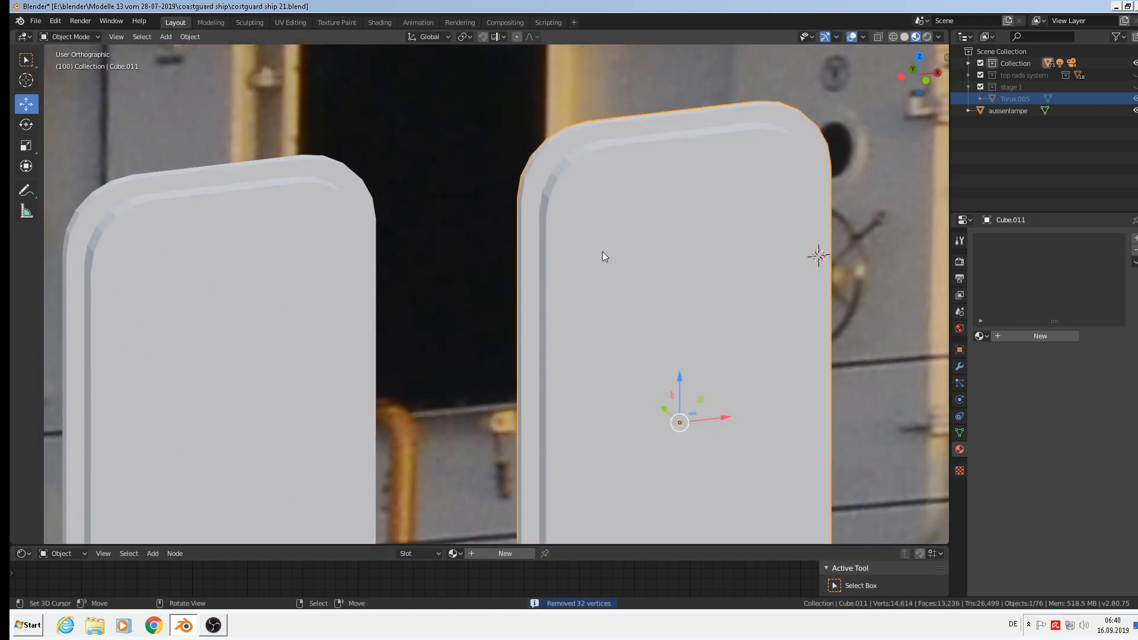
key(Tab)
click(322, 37)
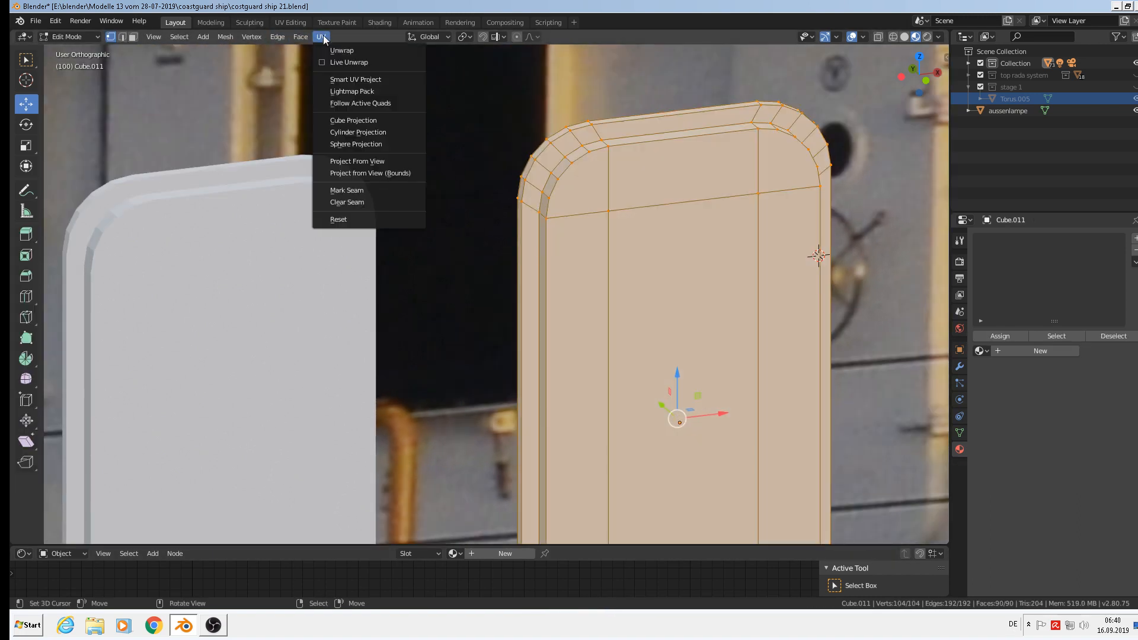
key(Tab)
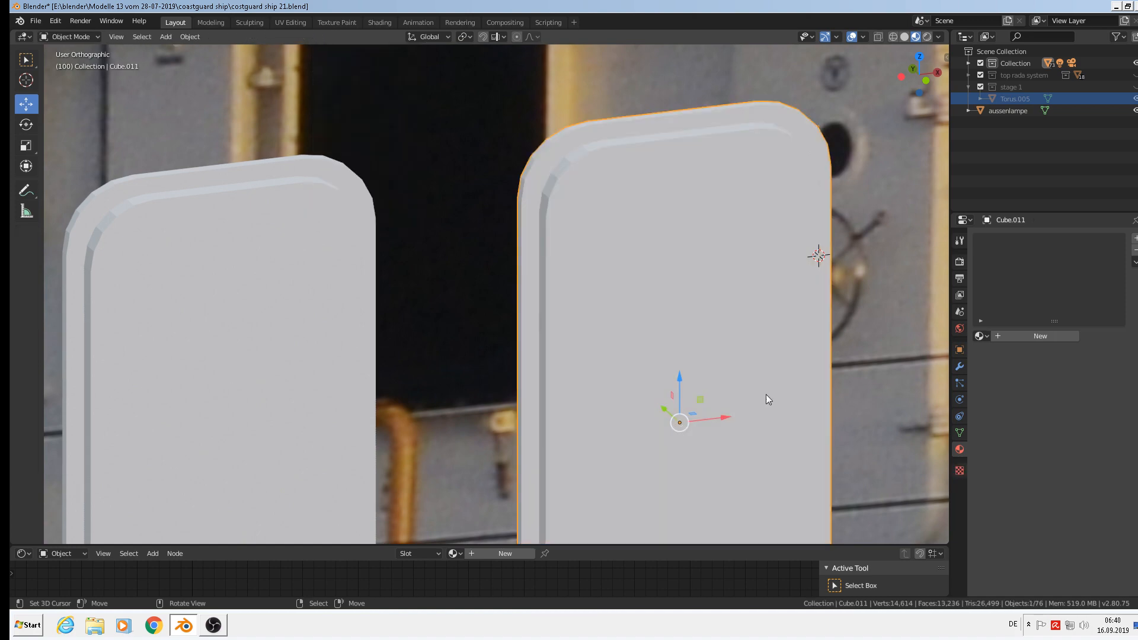
Apply the rotation and scale of the selected door slab.
click(190, 37)
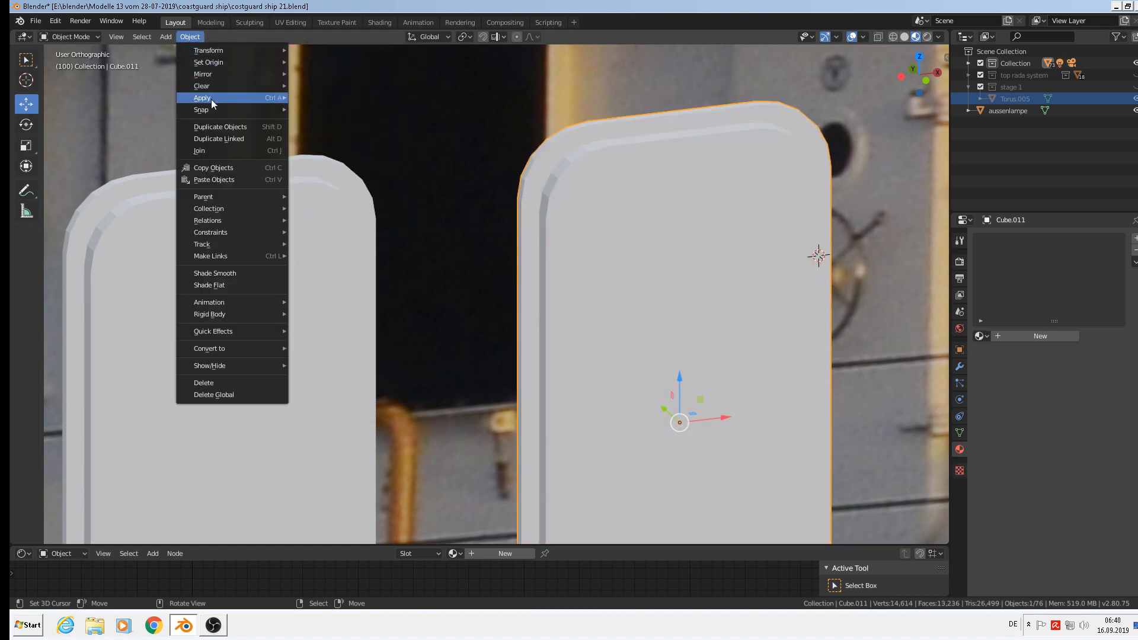
mouse_move(234, 102)
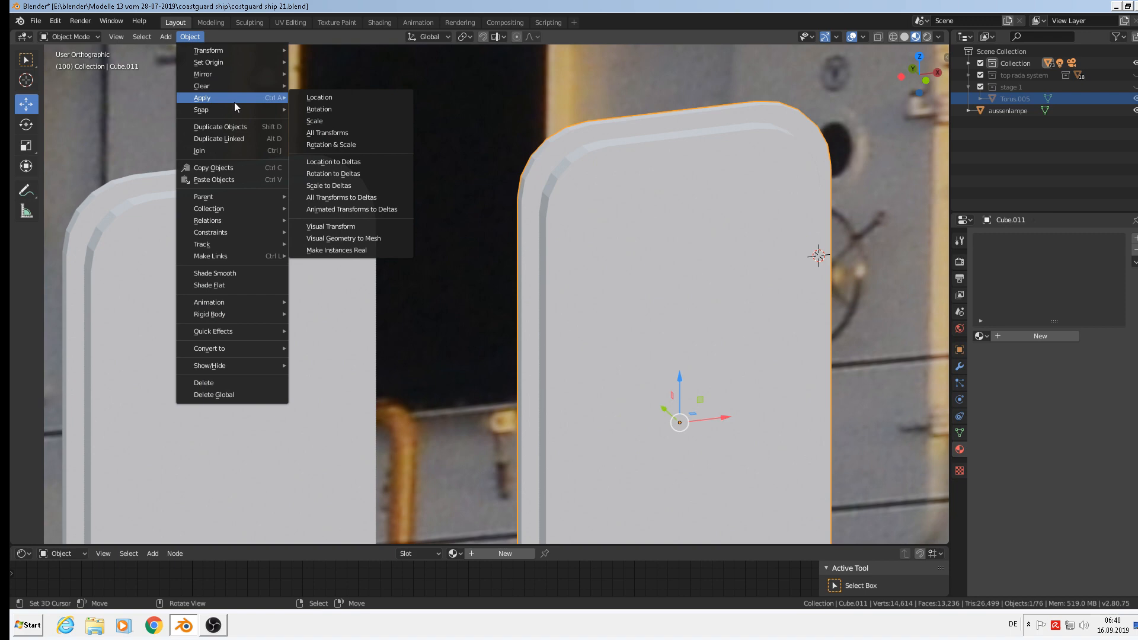
click(372, 142)
Bevel the door slab's outer front edge loop with 1 segment and a width of about 0.00024 m.
key(Tab)
alt+click(580, 143)
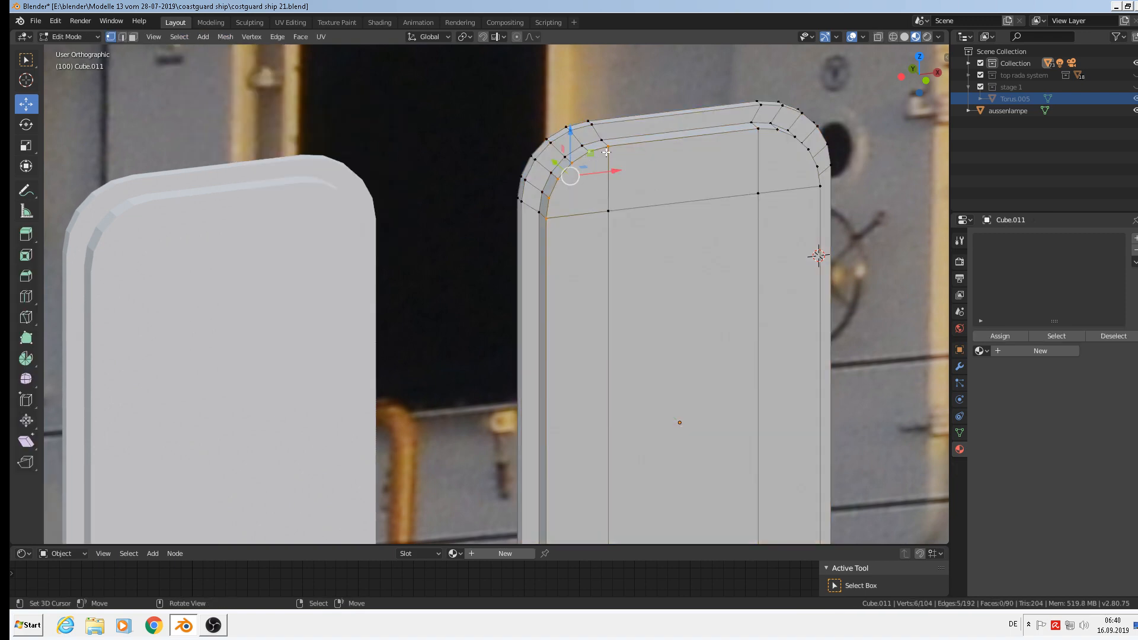
alt+click(562, 136)
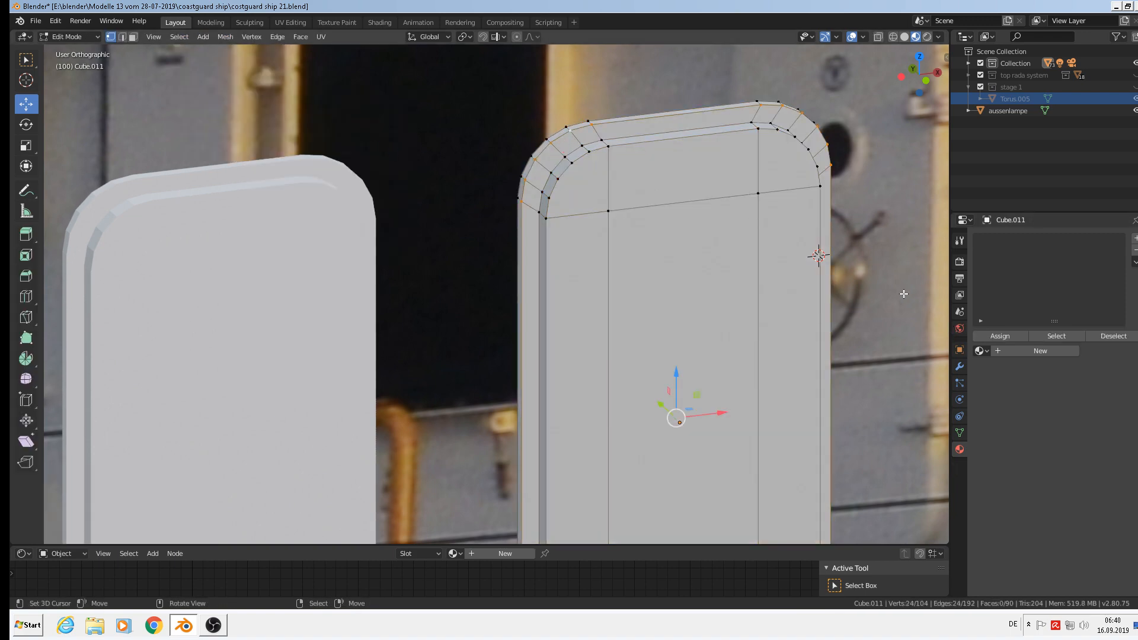
key(ctrl+b)
scroll(912, 290, up, 2)
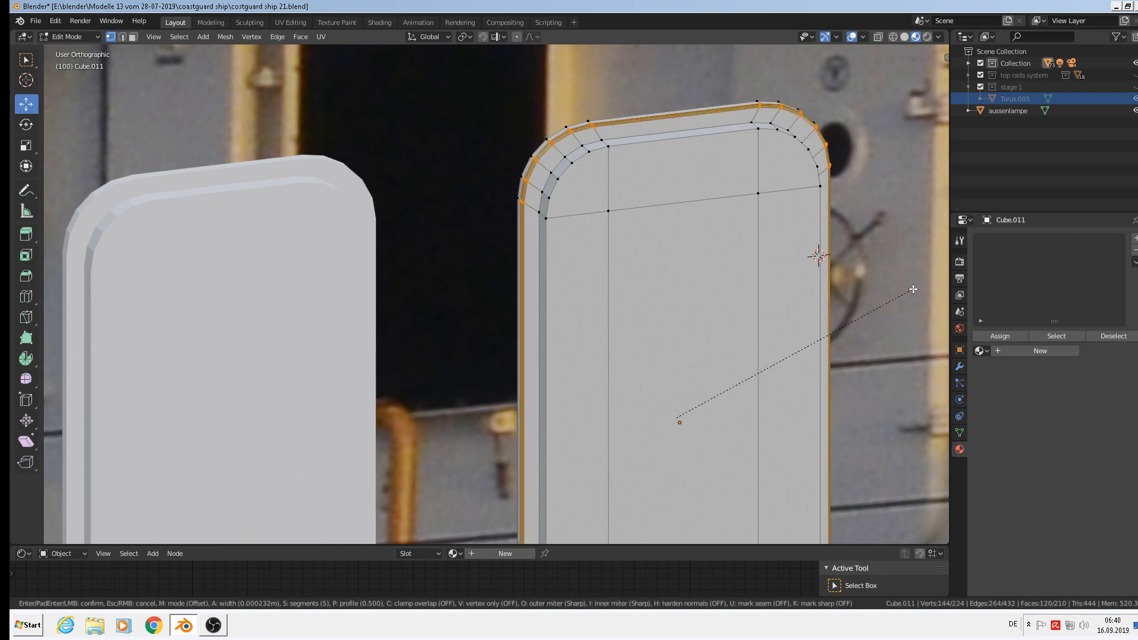
scroll(917, 293, down, 5)
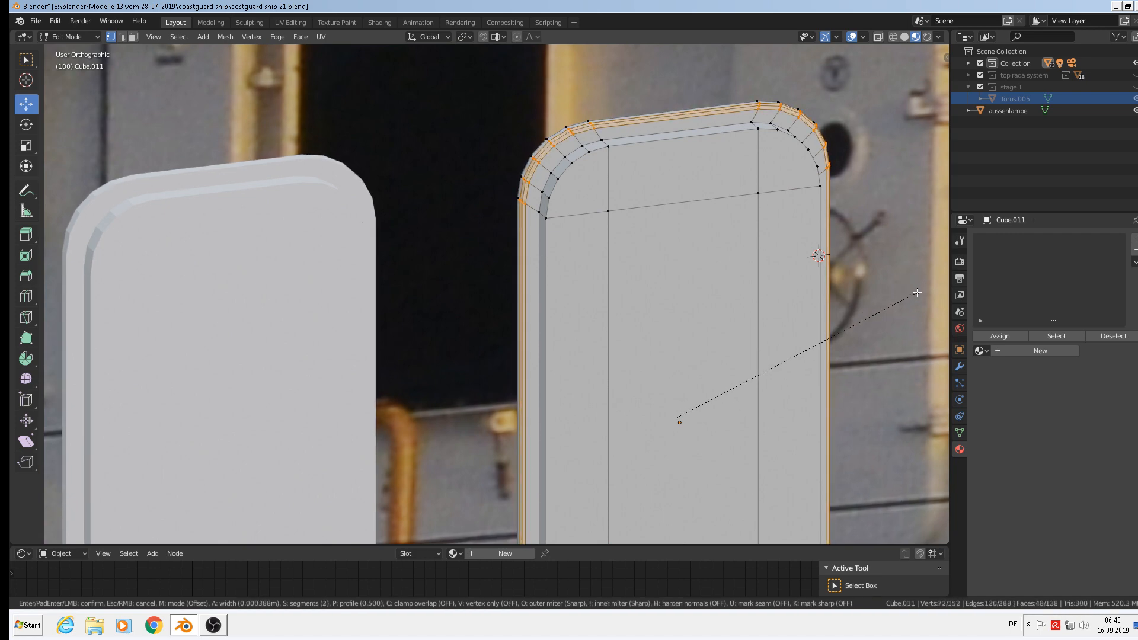
scroll(917, 293, up, 1)
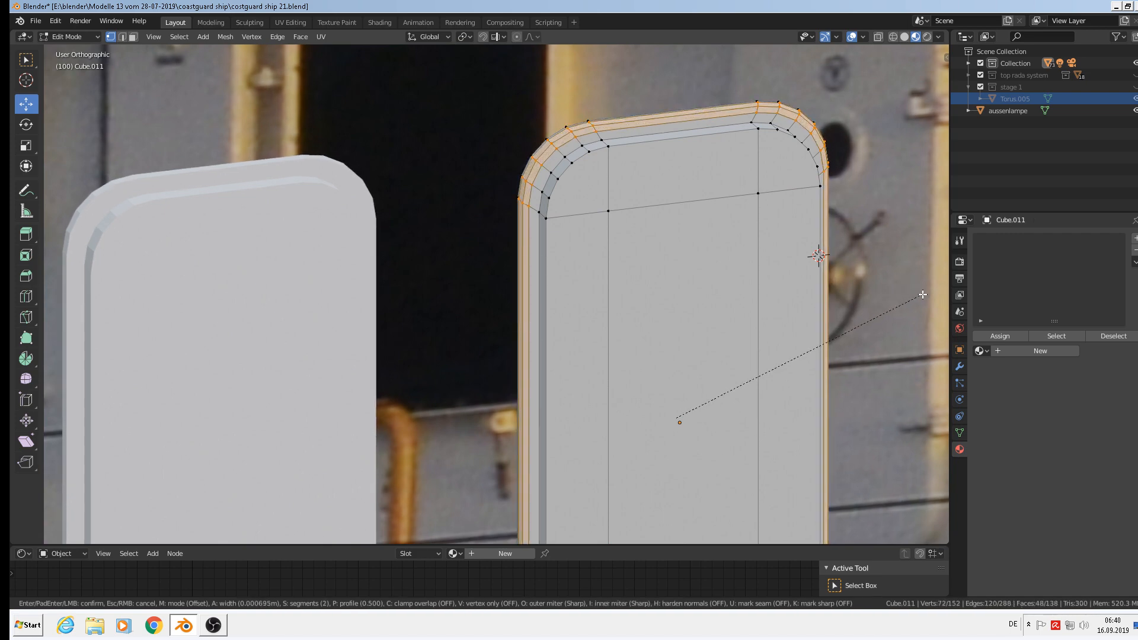
scroll(916, 292, down, 2)
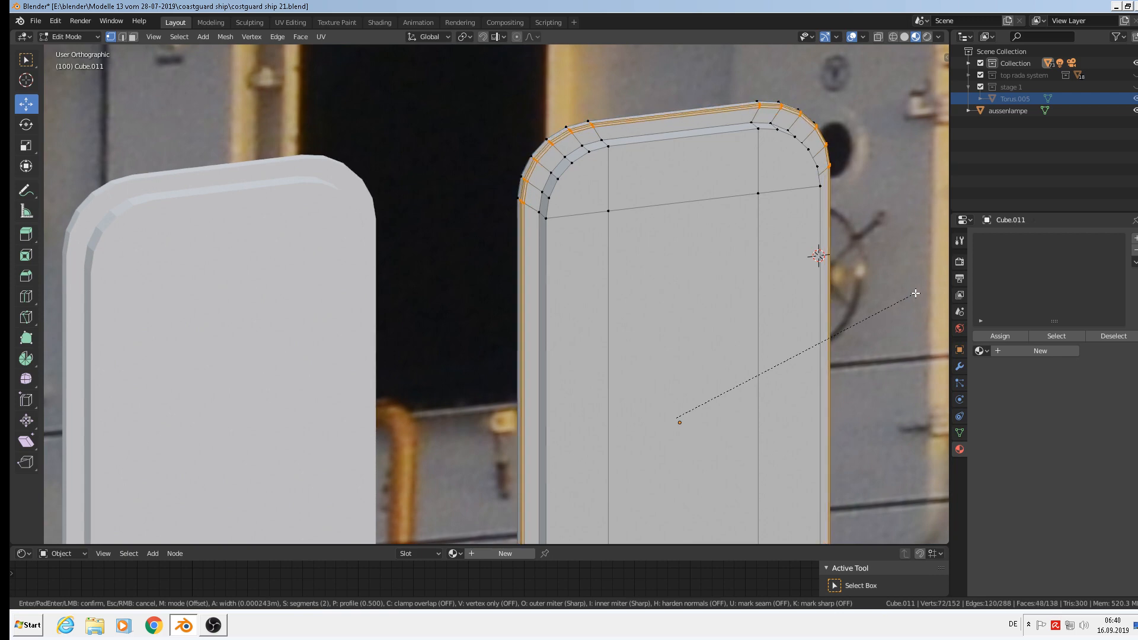
click(916, 293)
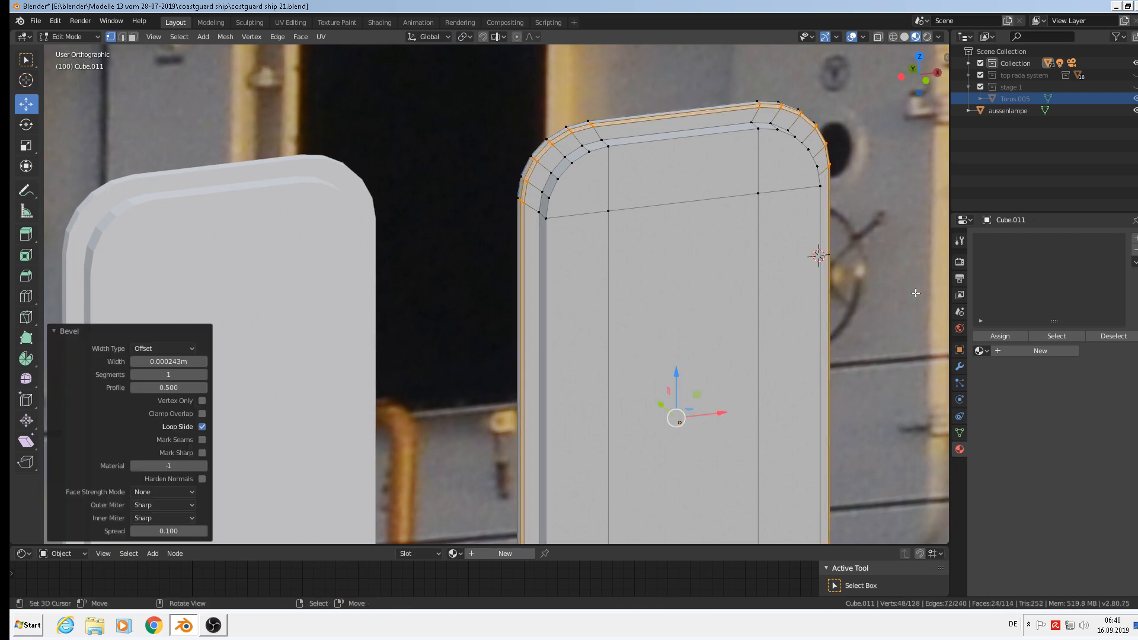
Bevel the complete outline of the slab's raised front panel, all four corners included, with 1 segment and about 0.00034 m width.
alt+click(557, 189)
alt+shift+click(791, 138)
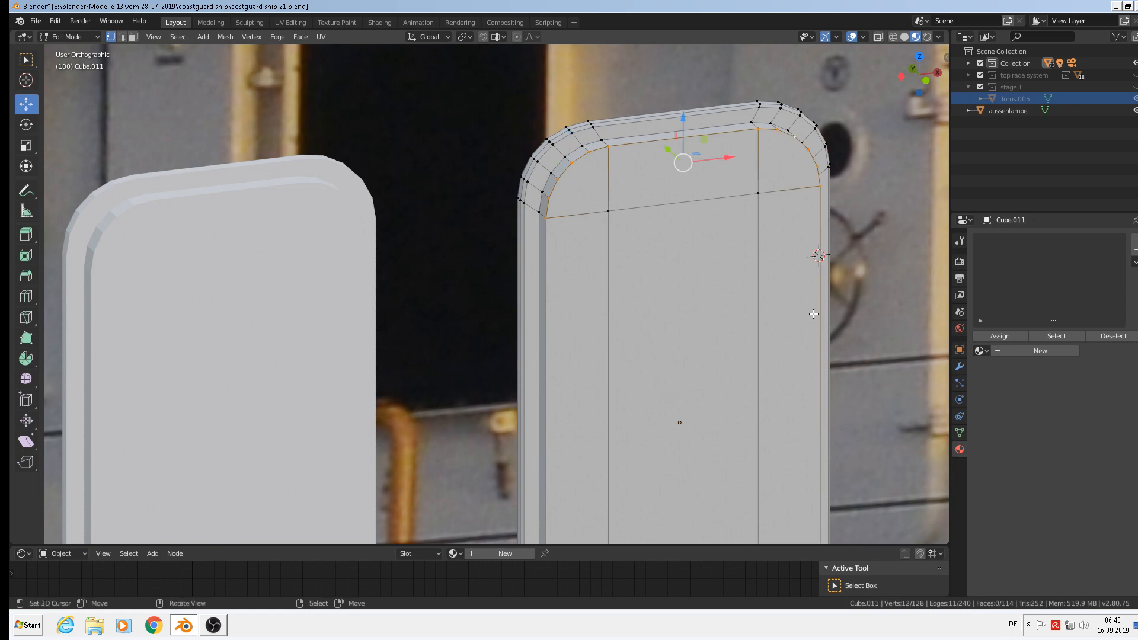
shift+middle_drag(791, 367, 704, 50)
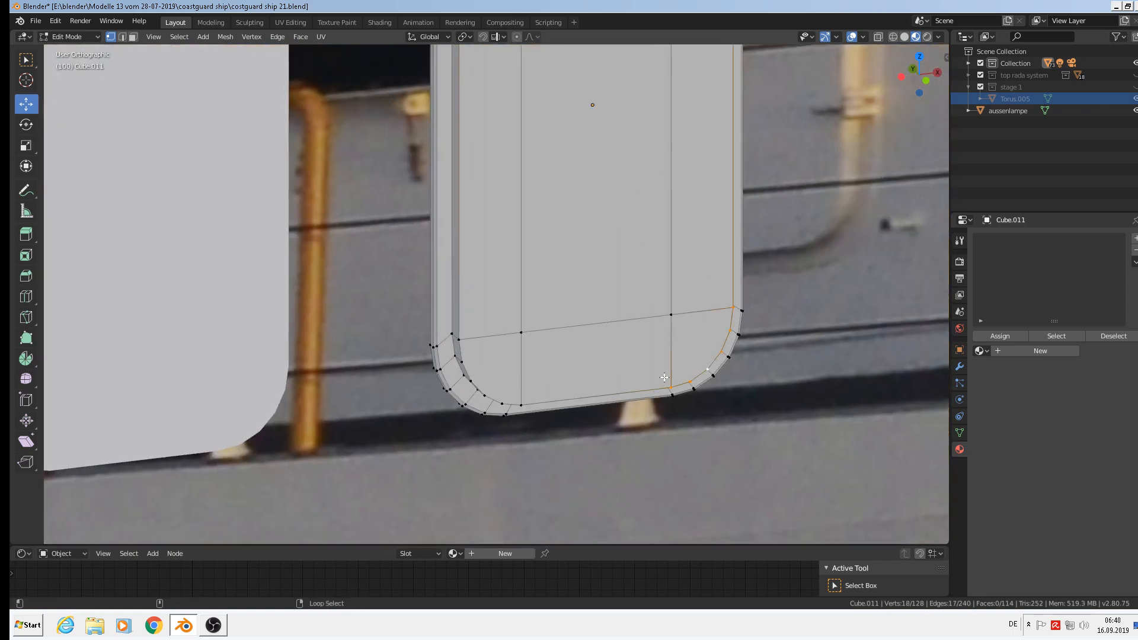
alt+shift+click(476, 380)
shift+middle_drag(536, 304, 619, 291)
key(ctrl+b)
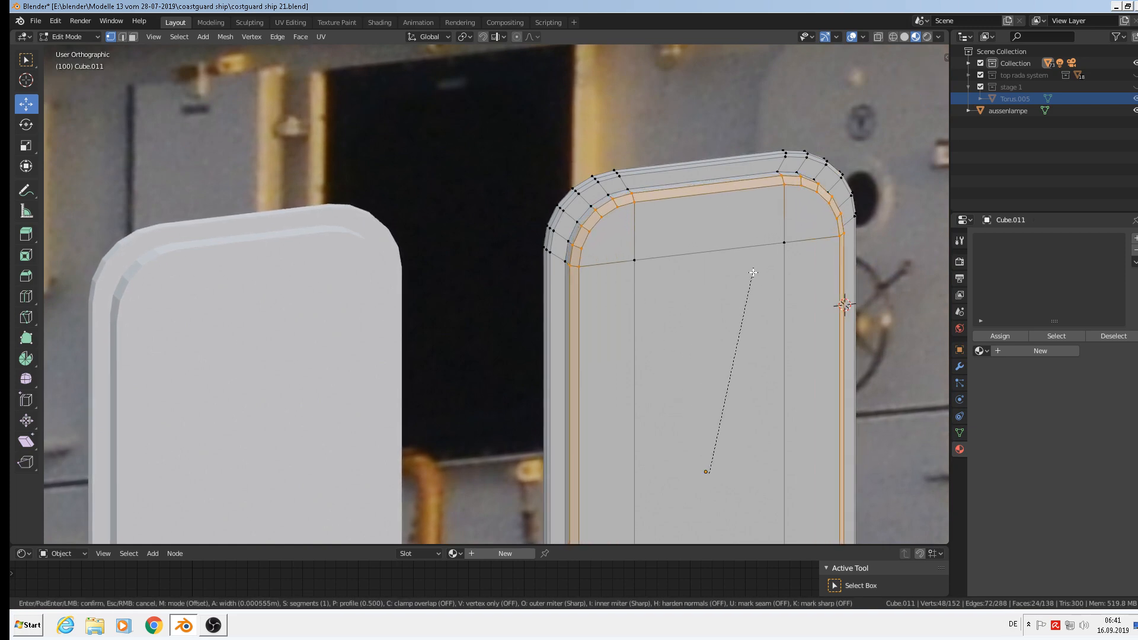
click(750, 275)
Leave mesh editing and shade the bevelled door slab smooth.
scroll(750, 276, down, 3)
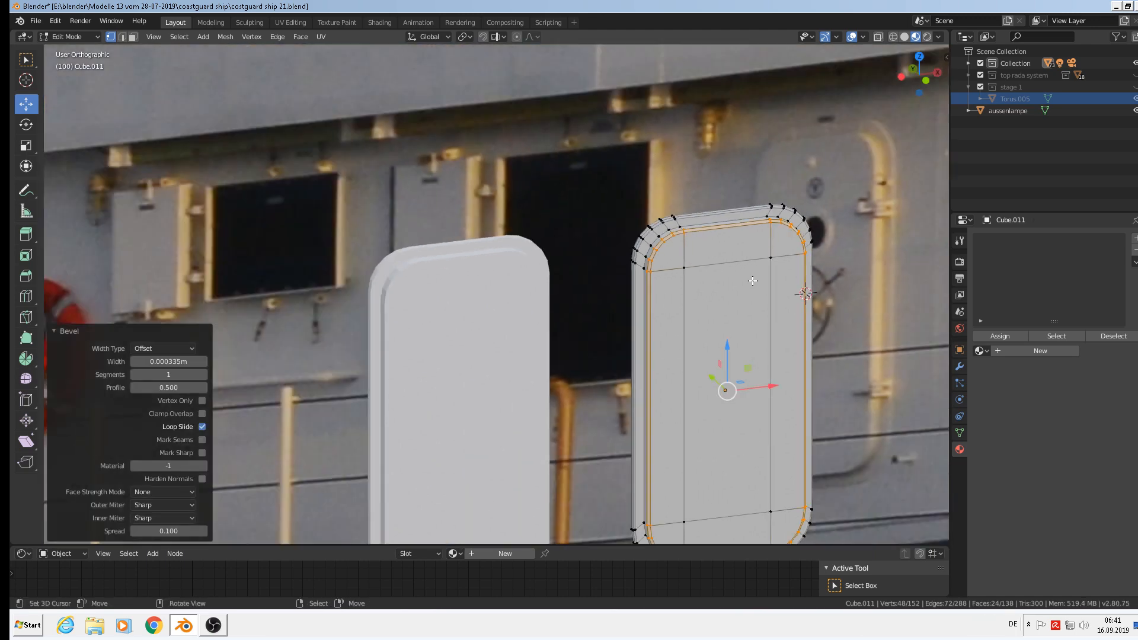
mouse_move(815, 439)
shift+middle_down()
mouse_move(678, 266)
mouse_move(571, 262)
shift+middle_up()
key(Tab)
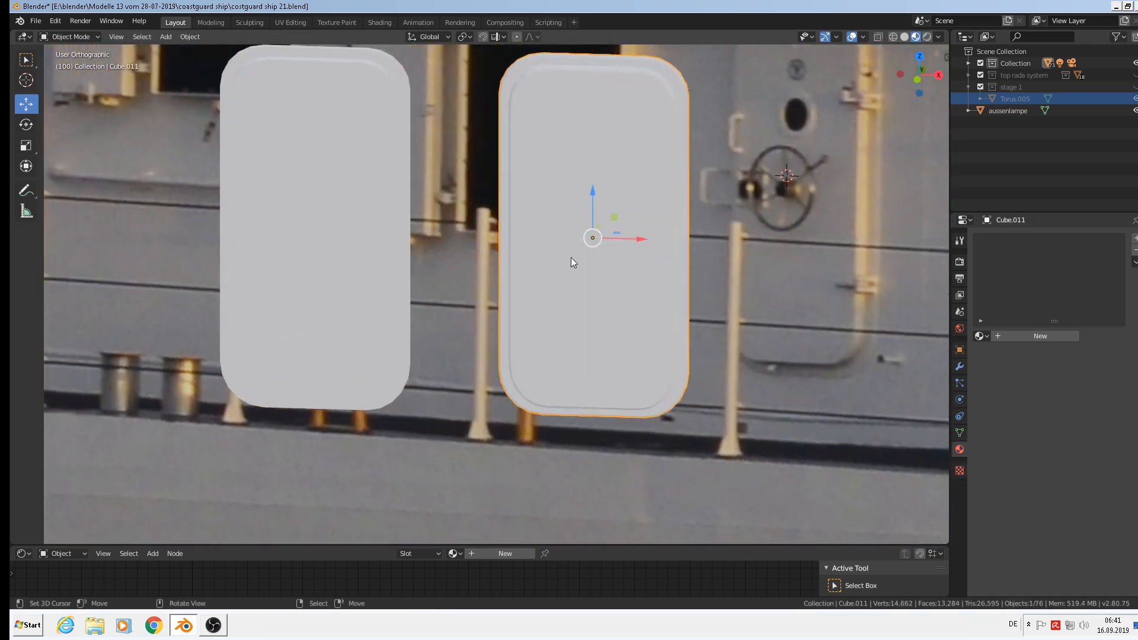
click(188, 37)
click(208, 277)
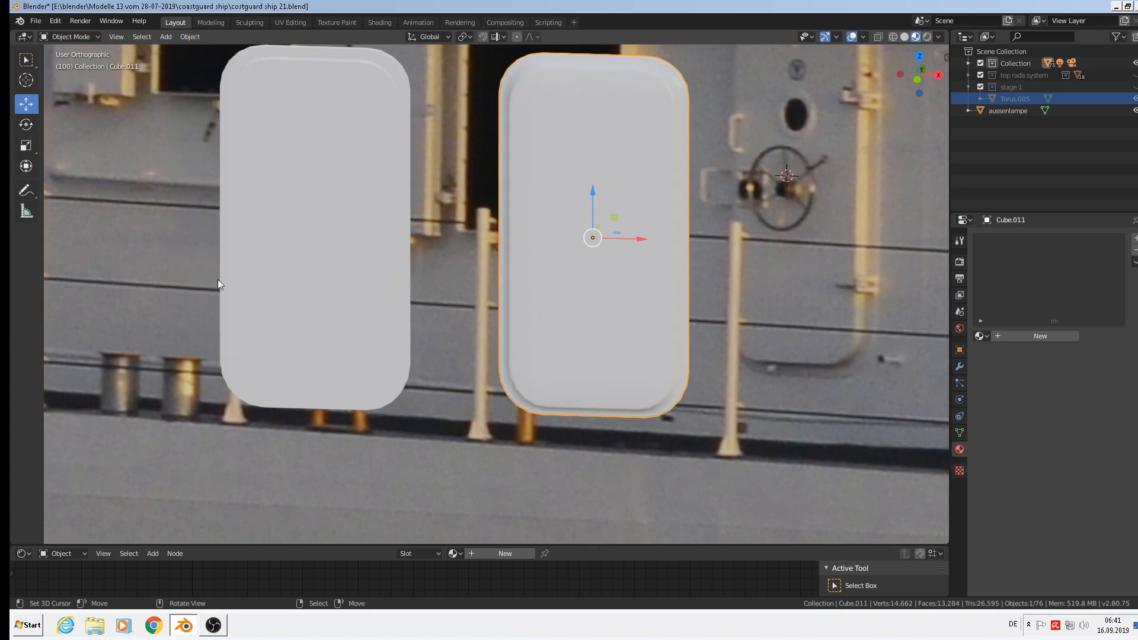
middle_drag(578, 251, 578, 223)
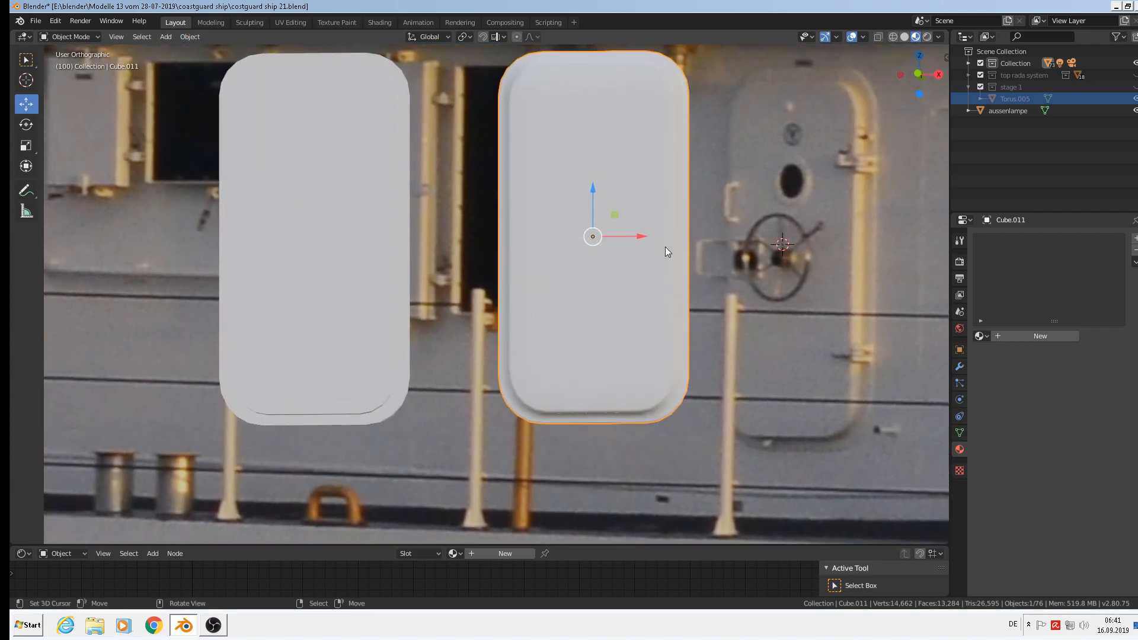
Save the project as a new file named costguard ship 22.blend.
key(KP_1)
scroll(655, 169, down, 6)
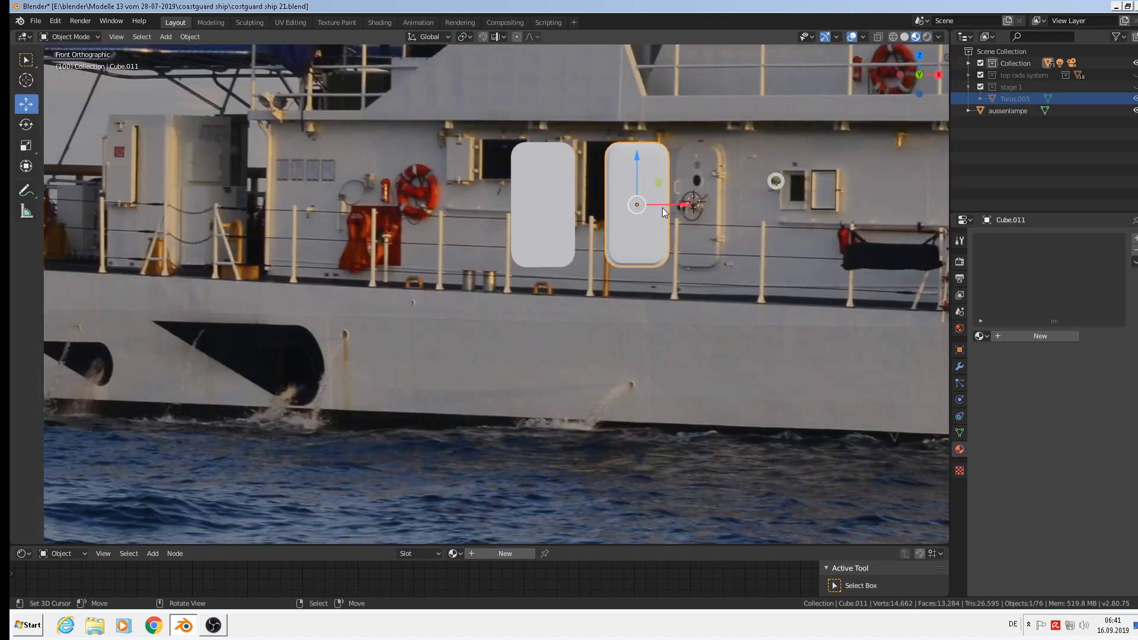
click(36, 21)
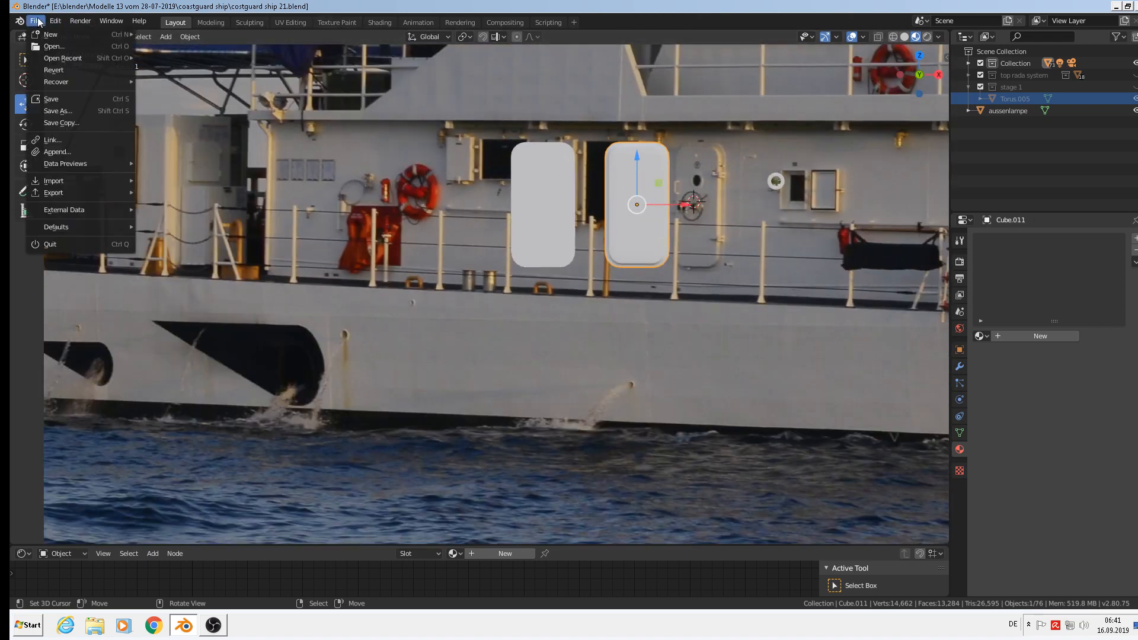
click(79, 111)
click(215, 66)
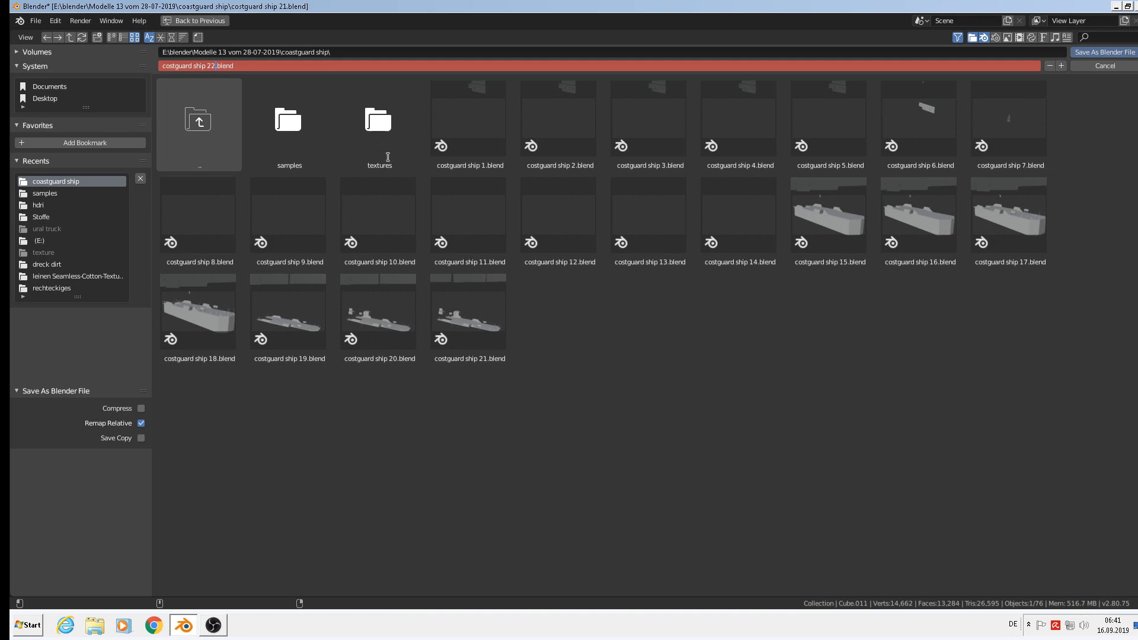
click(1106, 52)
click(1106, 52)
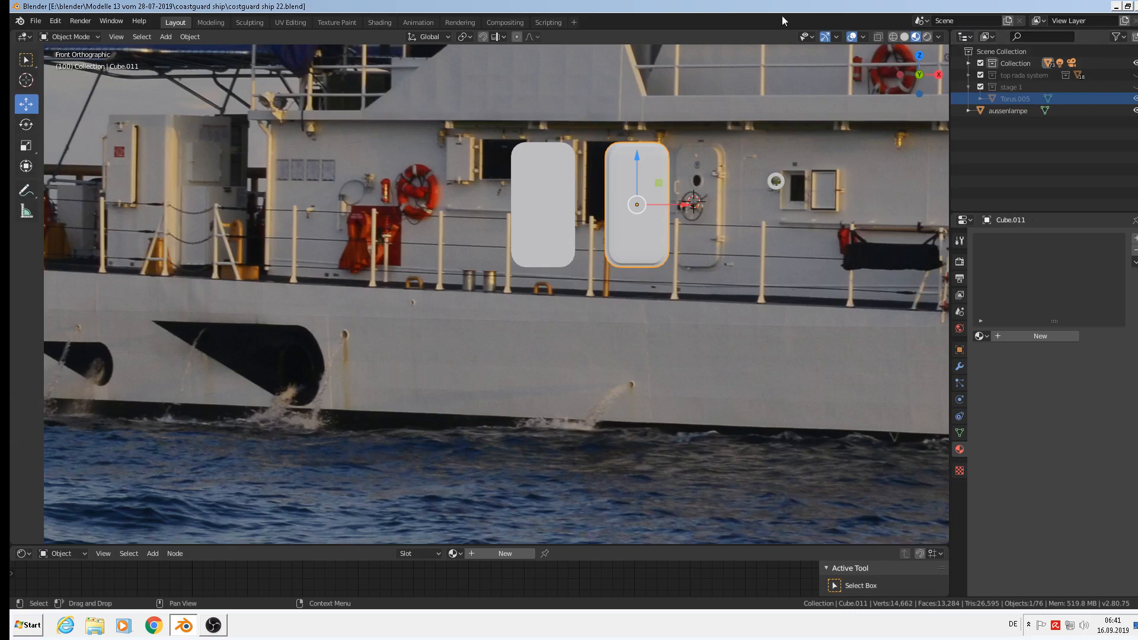
Add two evenly spaced horizontal loop cuts across the middle section of the door slab's front panel.
scroll(667, 218, up, 4)
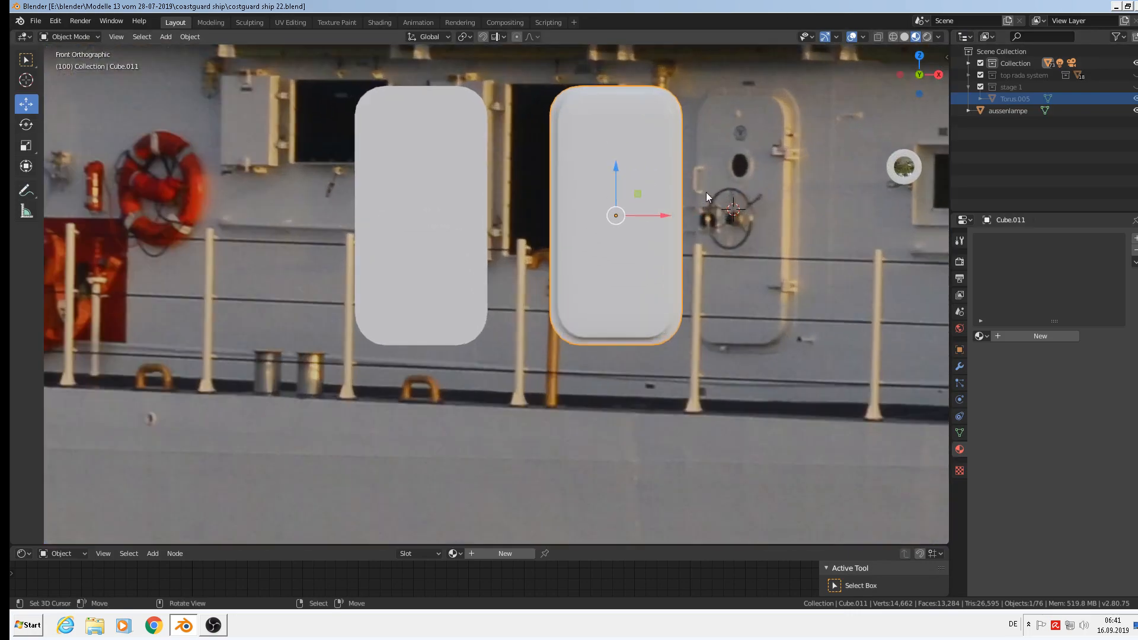
scroll(702, 185, up, 1)
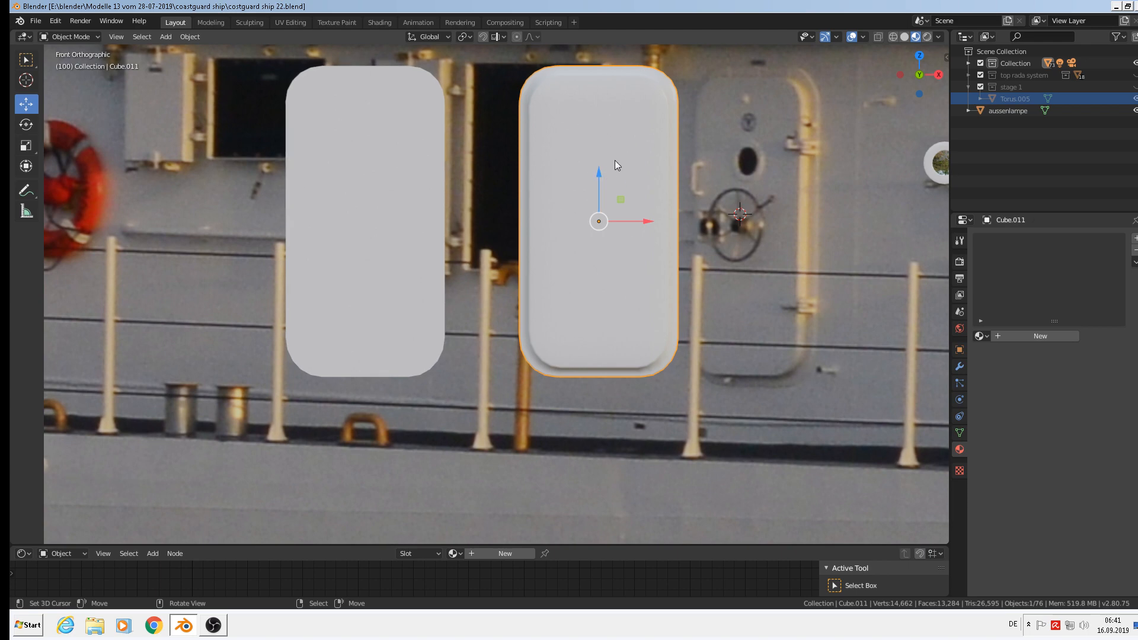
key(Tab)
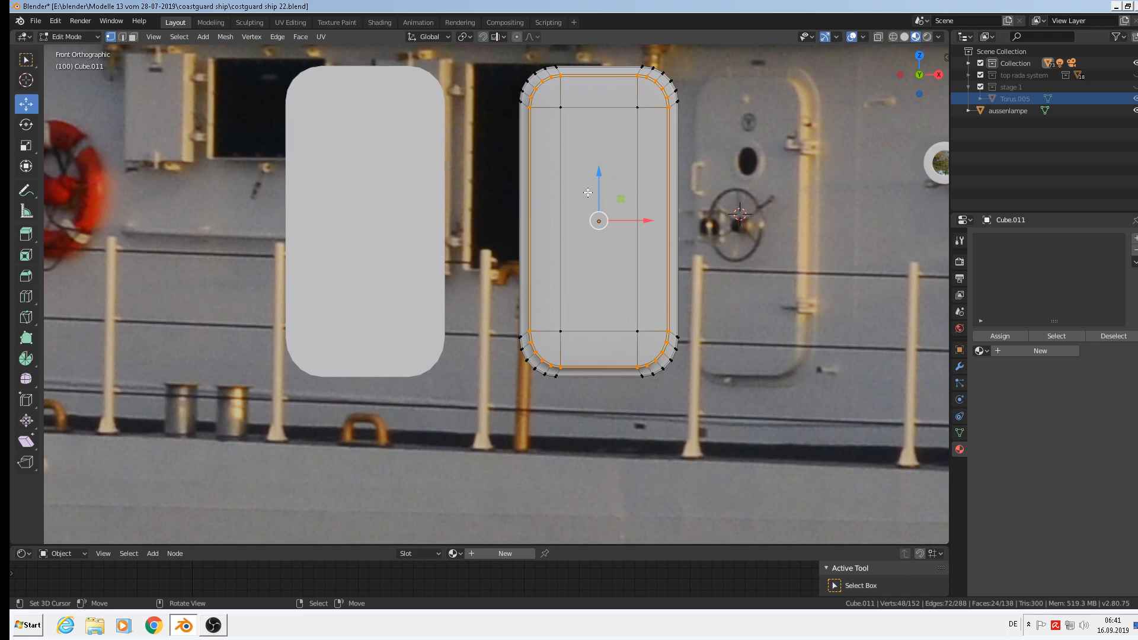
key(ctrl+r)
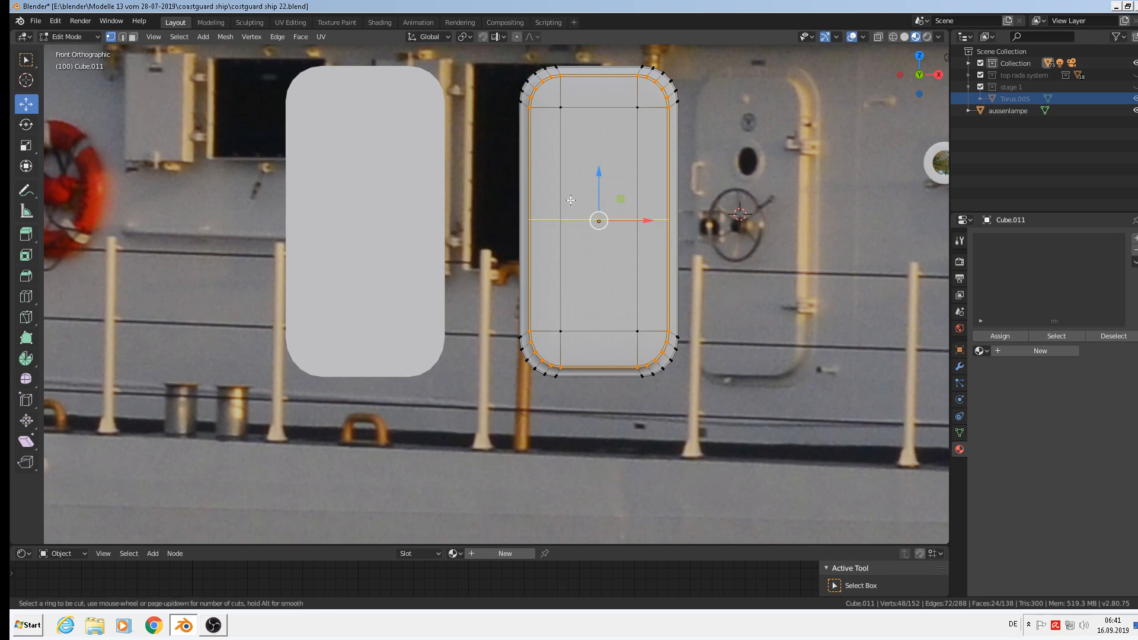
scroll(570, 200, up, 1)
click(570, 200)
right_click(571, 200)
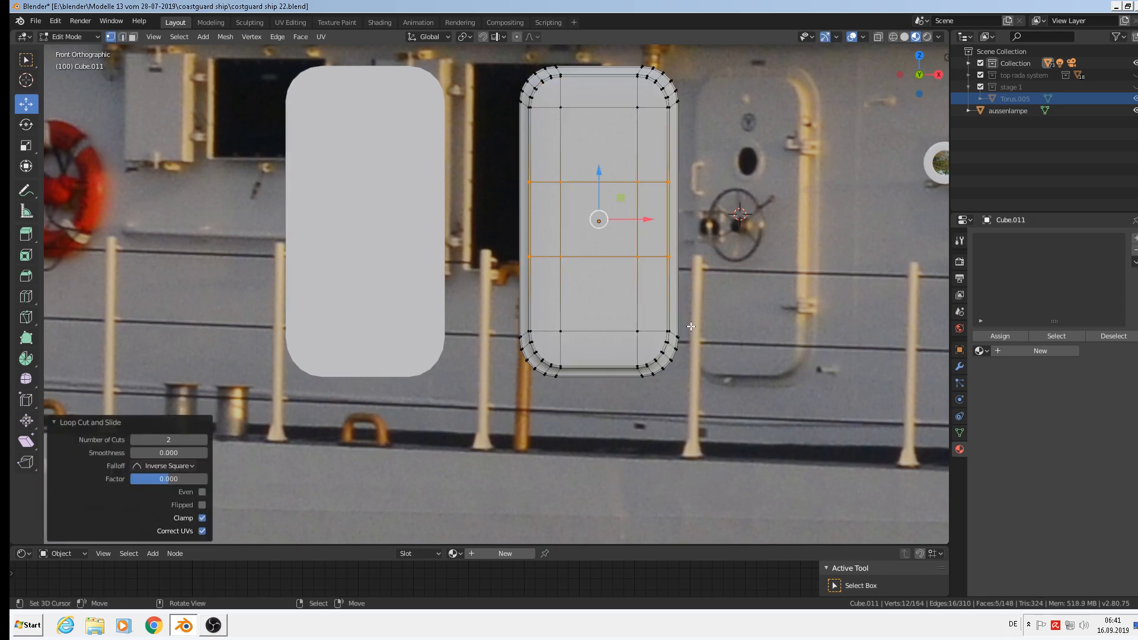
Scale the two new cuts together along Z to about 0.38 and move them up about 0.009 m.
key(s)
key(z)
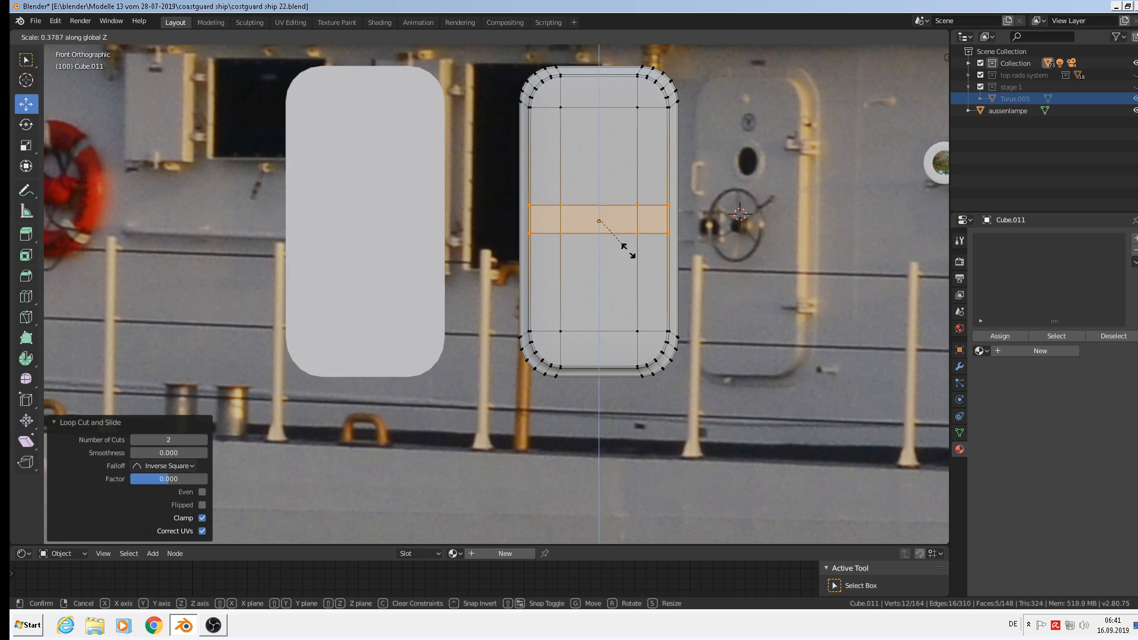
click(634, 251)
drag(596, 172, 595, 119)
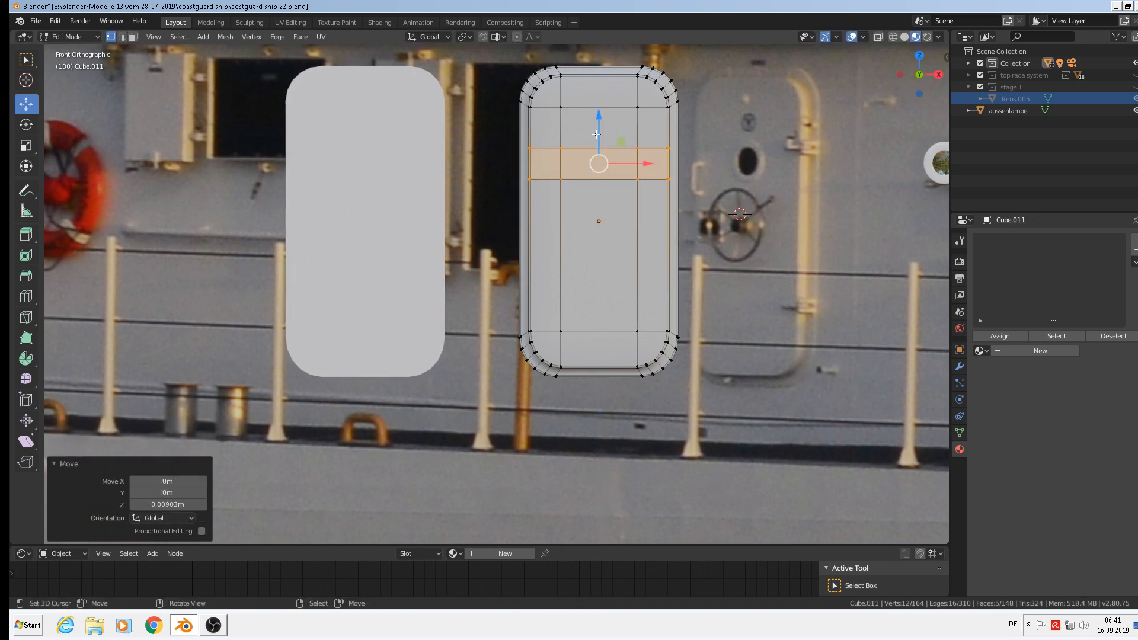
Narrow the central face between the two horizontal cuts by scaling its four corner vertices along X to about 0.38.
scroll(596, 140, up, 1)
click(638, 150)
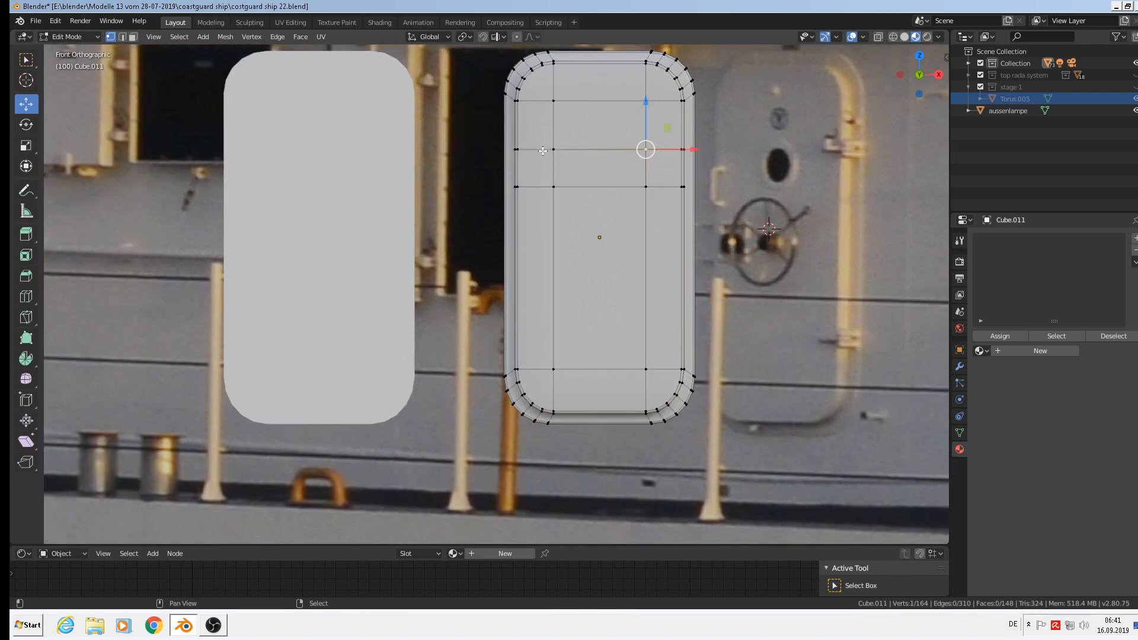
shift+click(552, 191)
shift+click(641, 186)
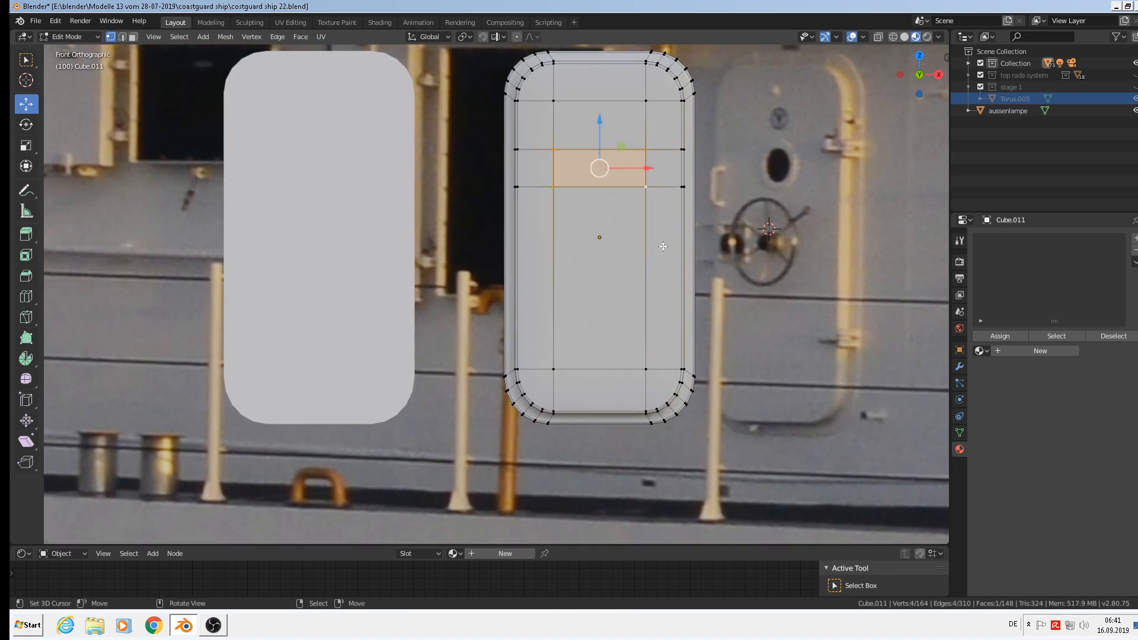
key(s)
key(x)
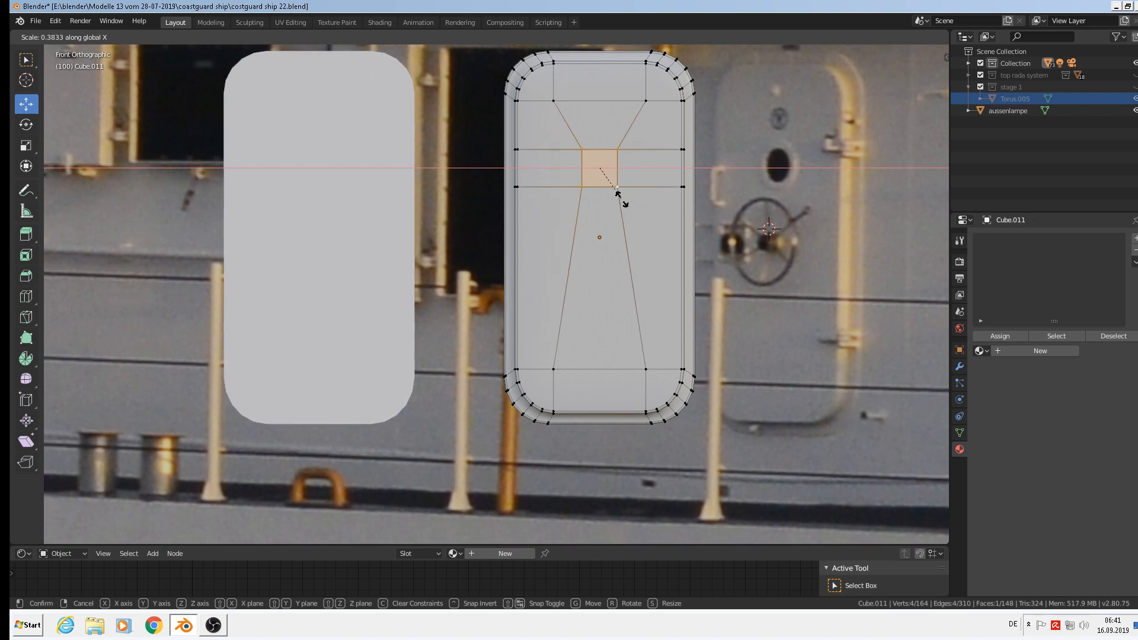
click(618, 193)
Add one centred vertical and one centred horizontal loop cut through the small square face on the door front.
key(ctrl+r)
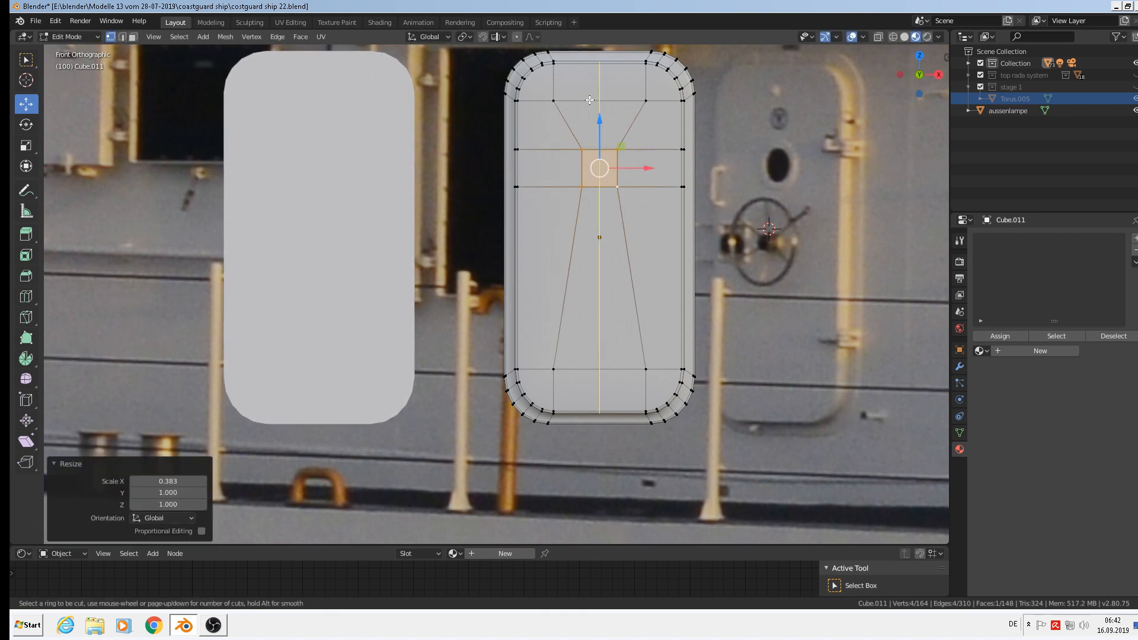
click(587, 97)
right_click(586, 94)
key(ctrl+r)
click(568, 166)
right_click(568, 165)
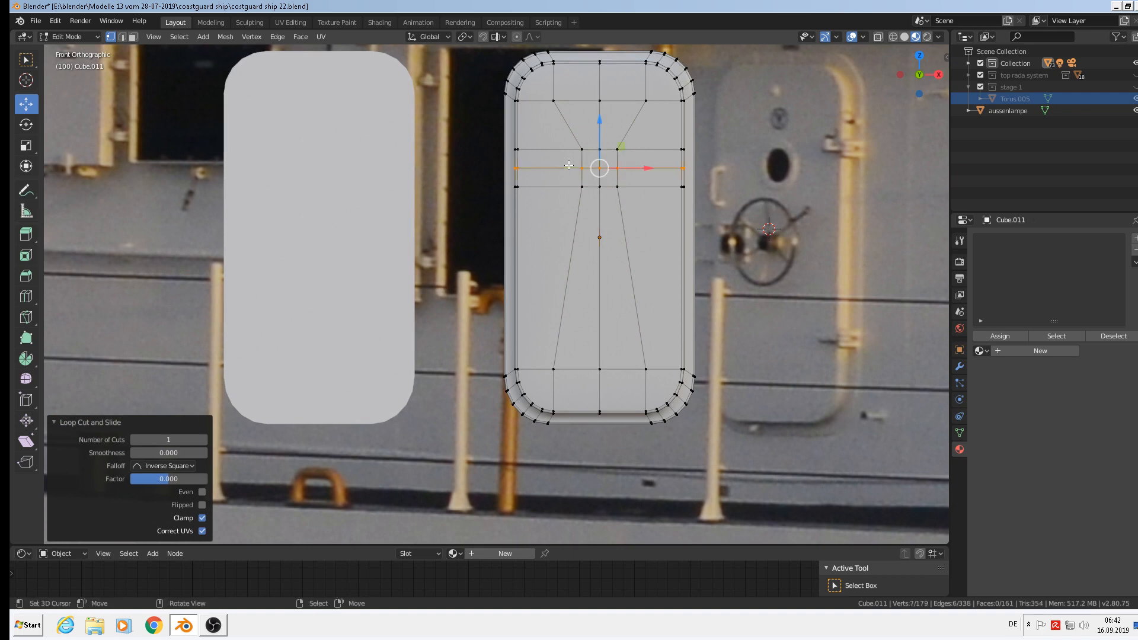
Scale the upper and lower middle vertices of the small square on the door front apart along Z.
scroll(588, 185, up, 3)
right_click(610, 123)
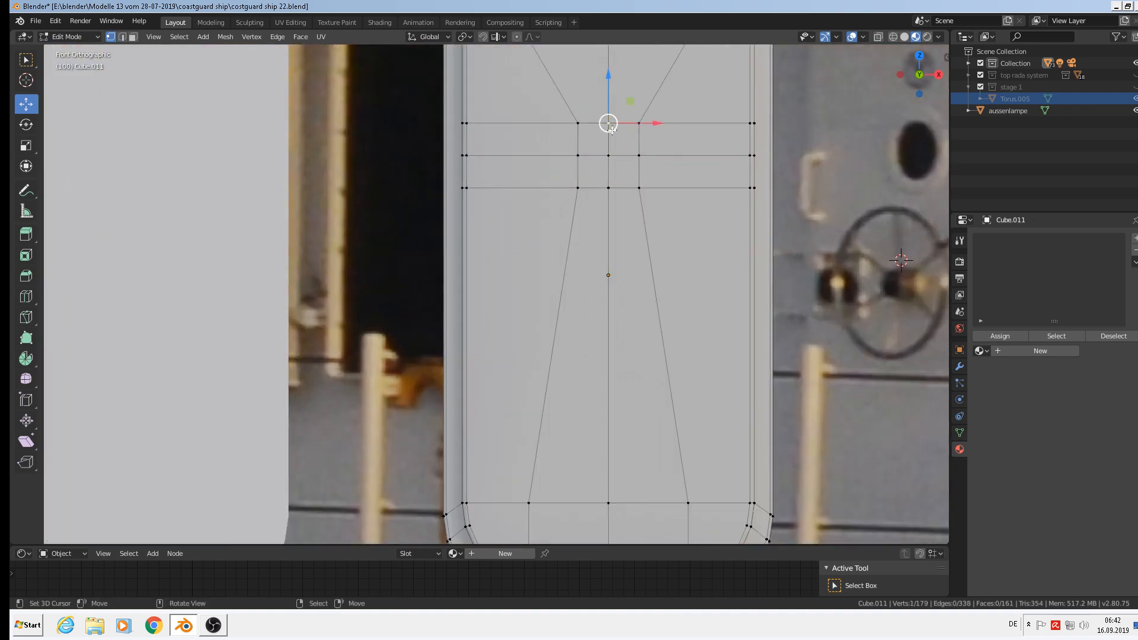
shift+right_click(610, 189)
key(s)
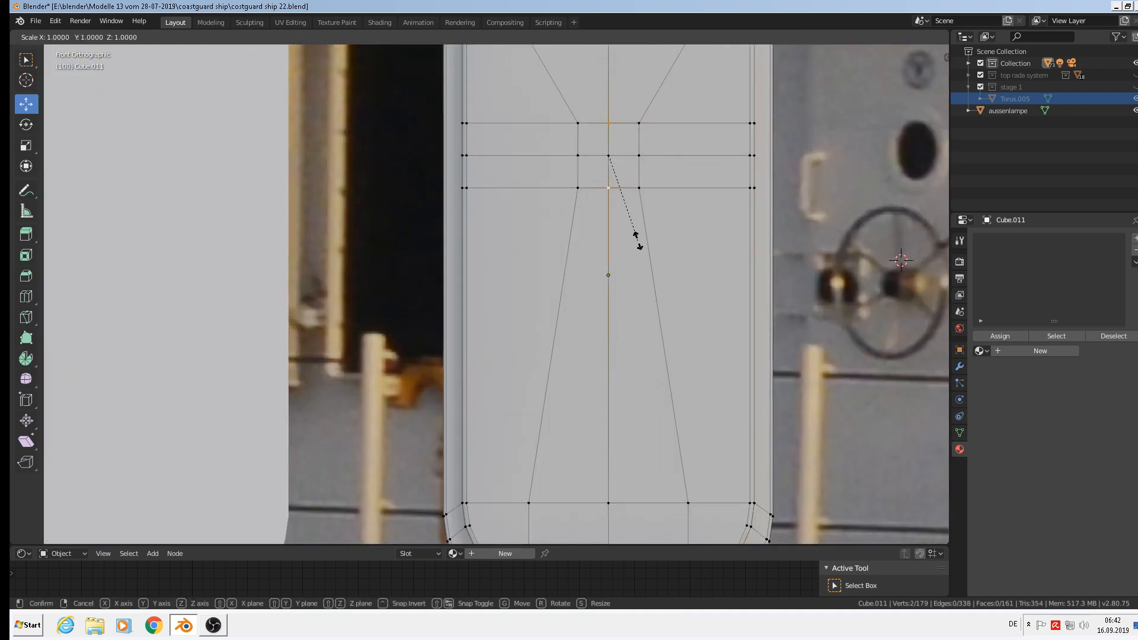
key(z)
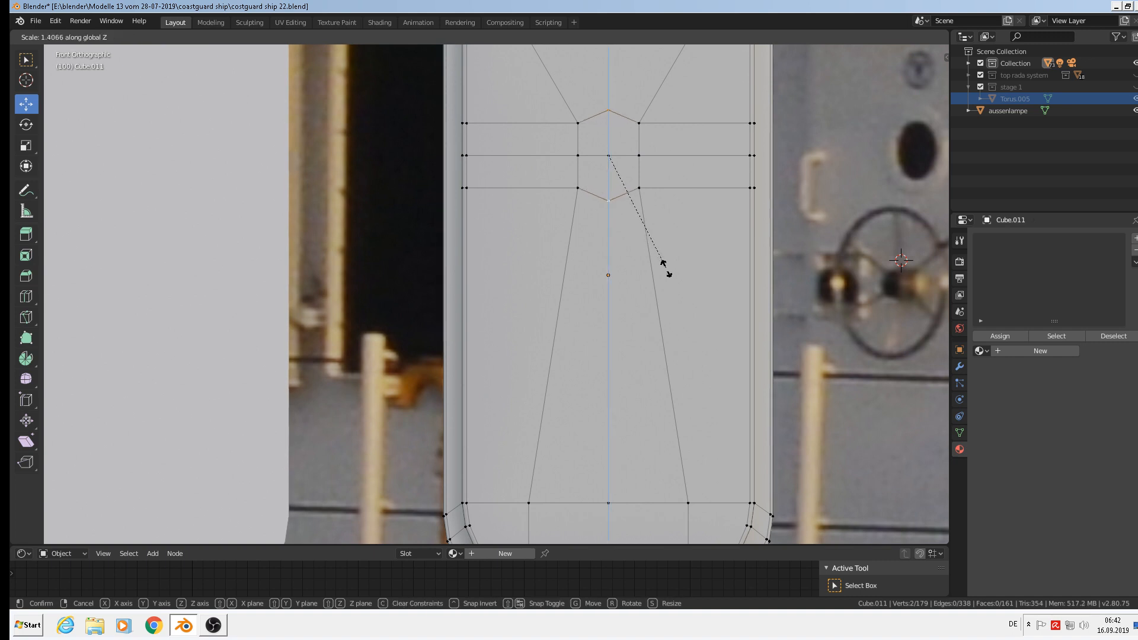
click(665, 282)
Scale the square's left and right middle vertices apart along X to about 1.43 to round the outline into an octagon.
click(576, 156)
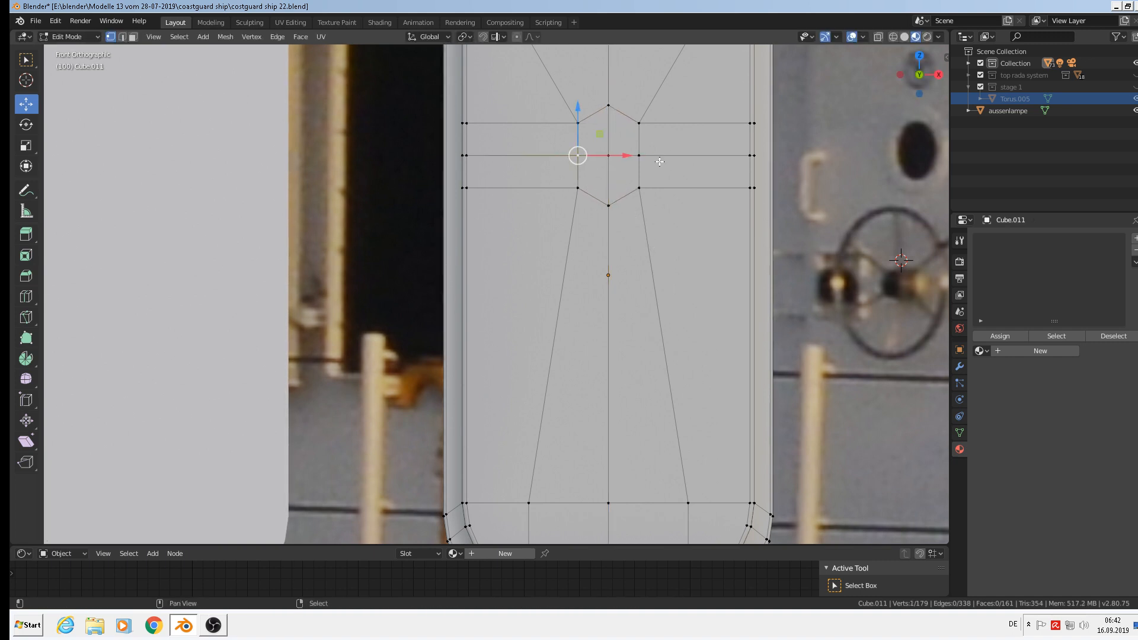
shift+click(639, 155)
key(s)
key(x)
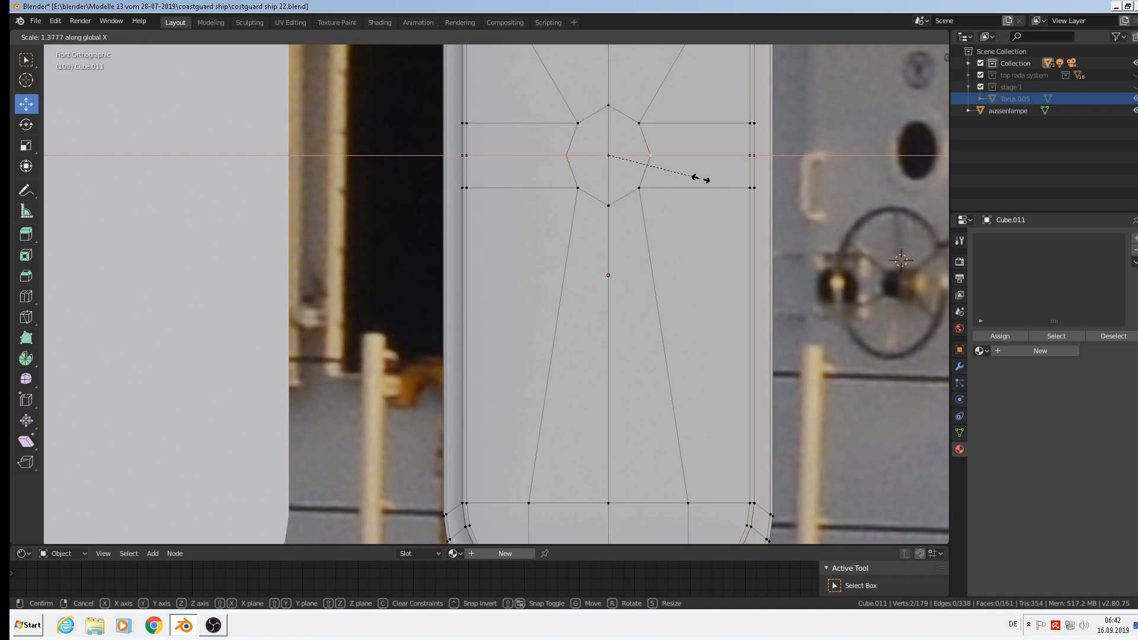
click(698, 185)
scroll(698, 184, down, 3)
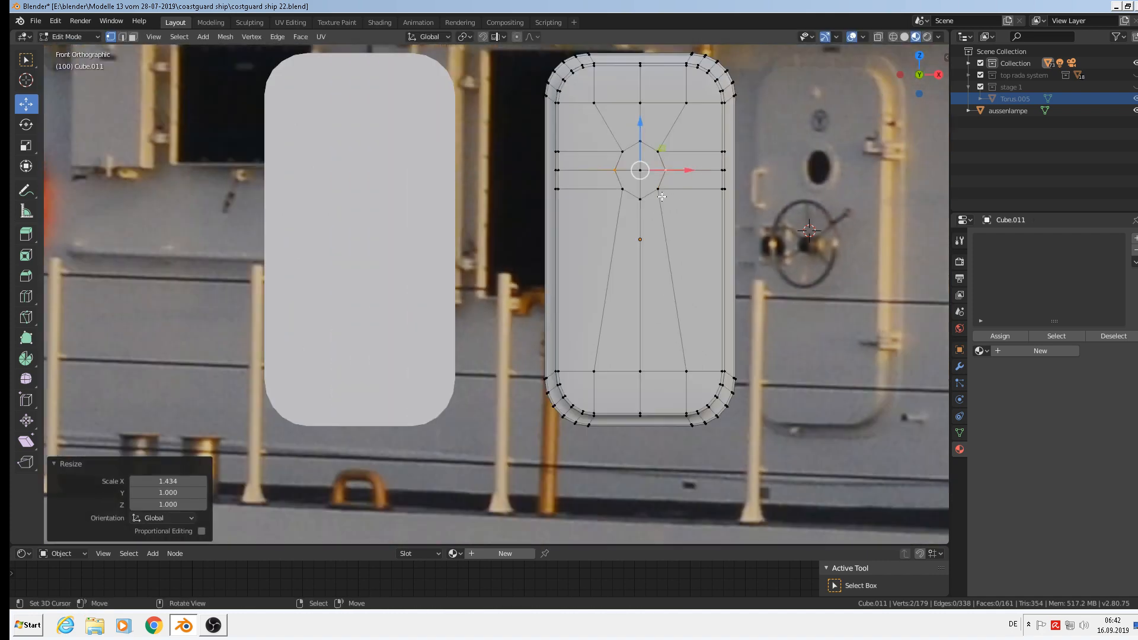
Delete the vertex at the centre of the octagon to open the porthole in the door front.
scroll(669, 185, up, 3)
click(627, 153)
key(x)
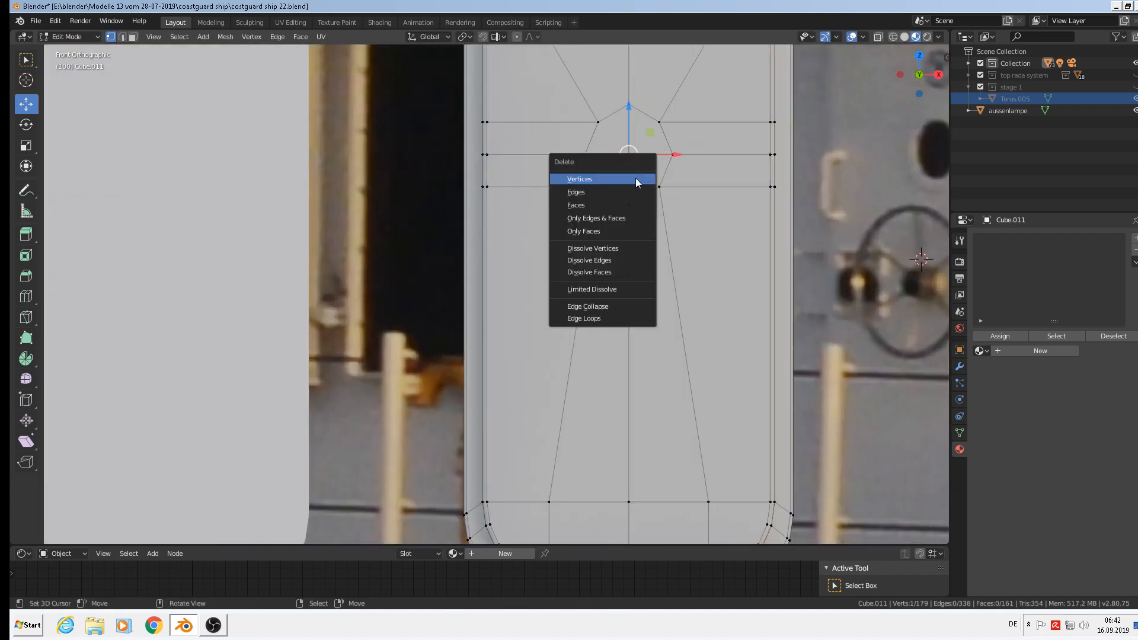
click(636, 178)
scroll(266, 50, down, 2)
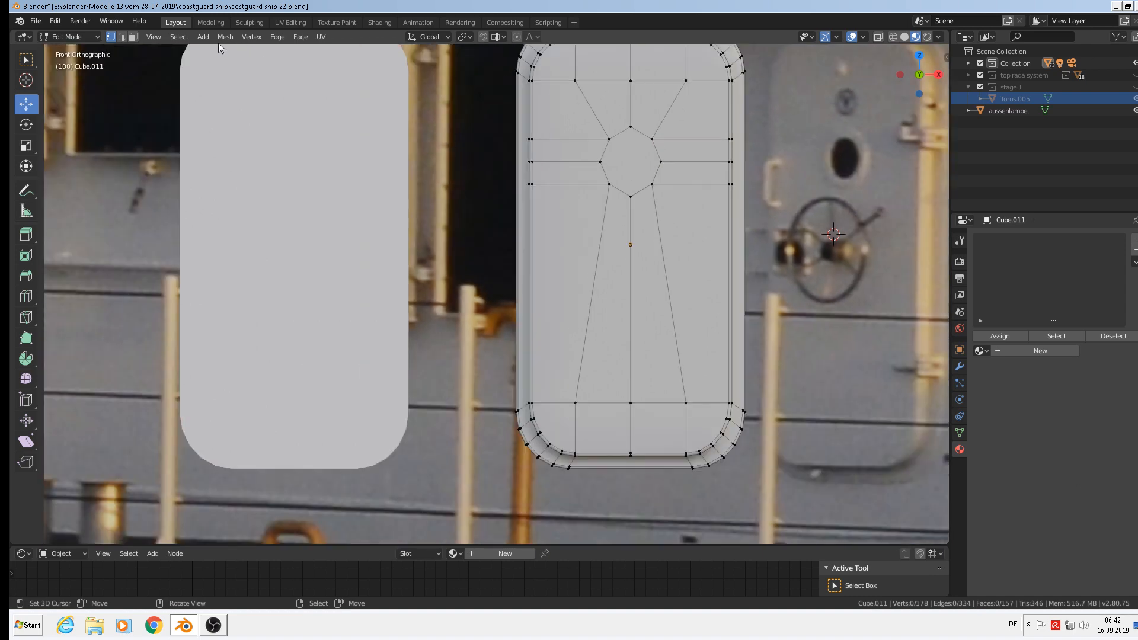
Delete only the rear face of the door slab behind the octagonal opening and return to Object Mode.
middle_drag(220, 48, 283, 40)
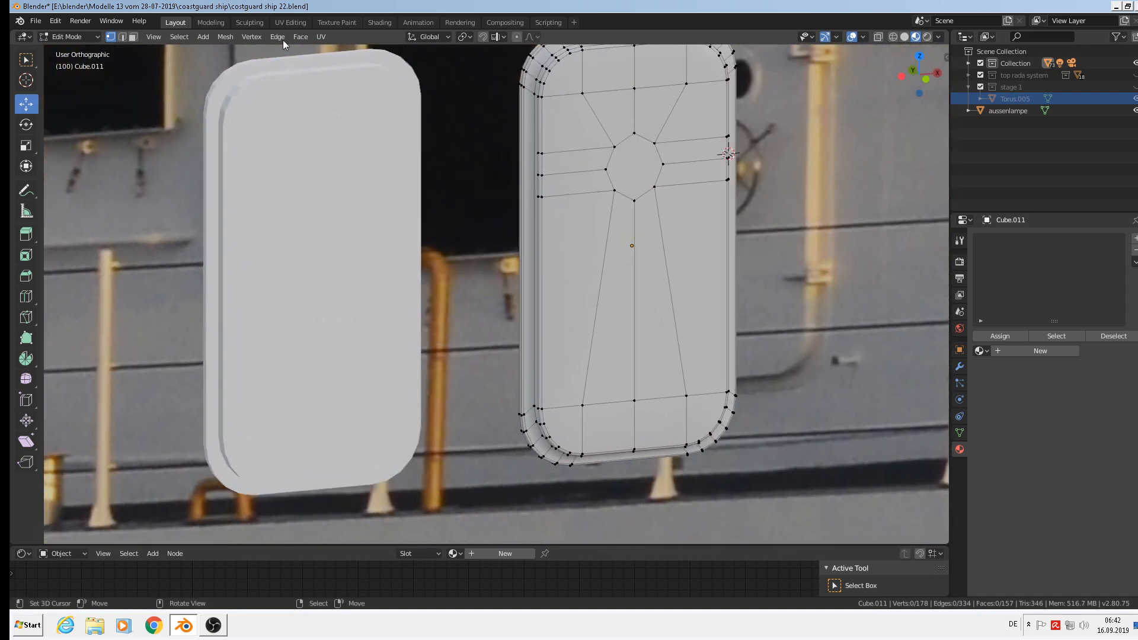
click(136, 37)
click(642, 166)
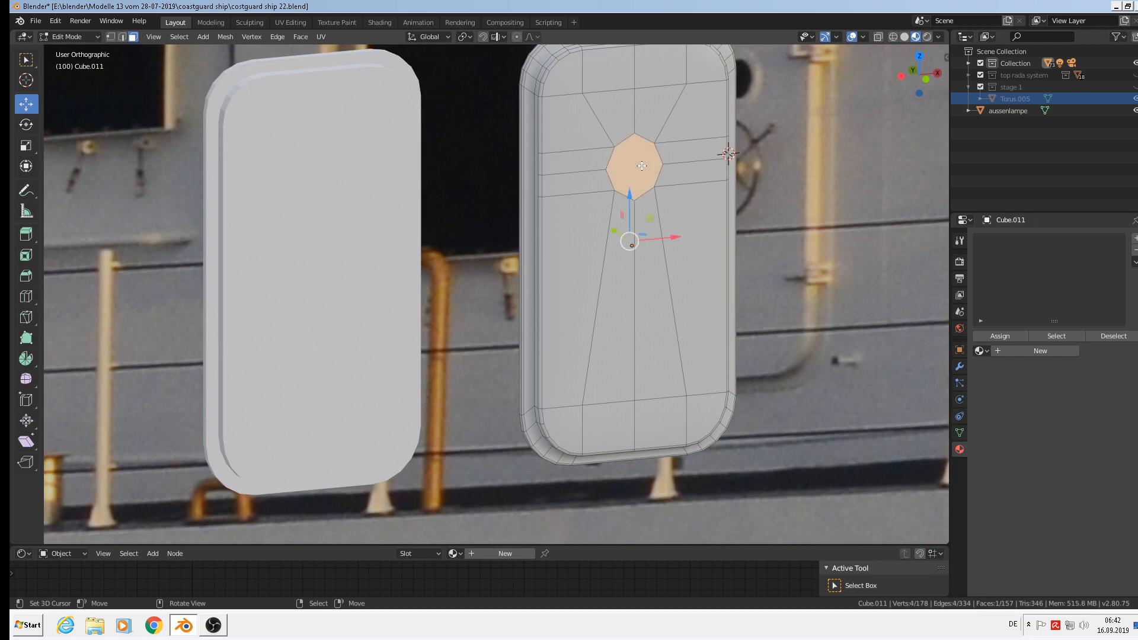
key(x)
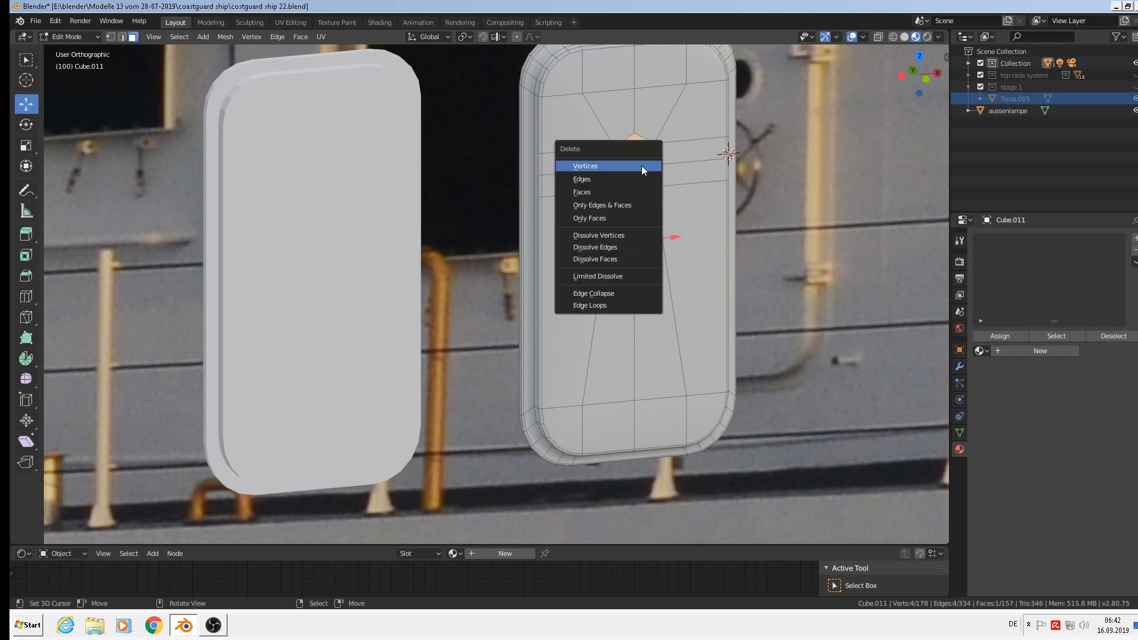
click(628, 222)
middle_drag(628, 222, 580, 199)
key(Tab)
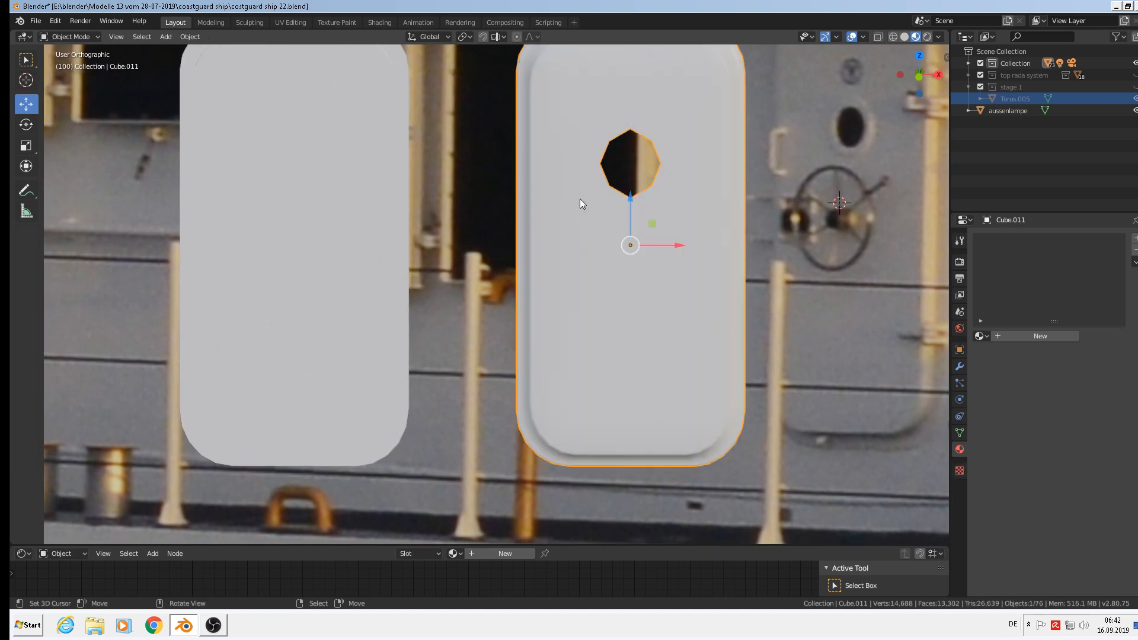
Move the round glazed porthole object along X by about -0.057 m onto the opening in the door.
scroll(592, 201, down, 5)
click(831, 182)
key(g)
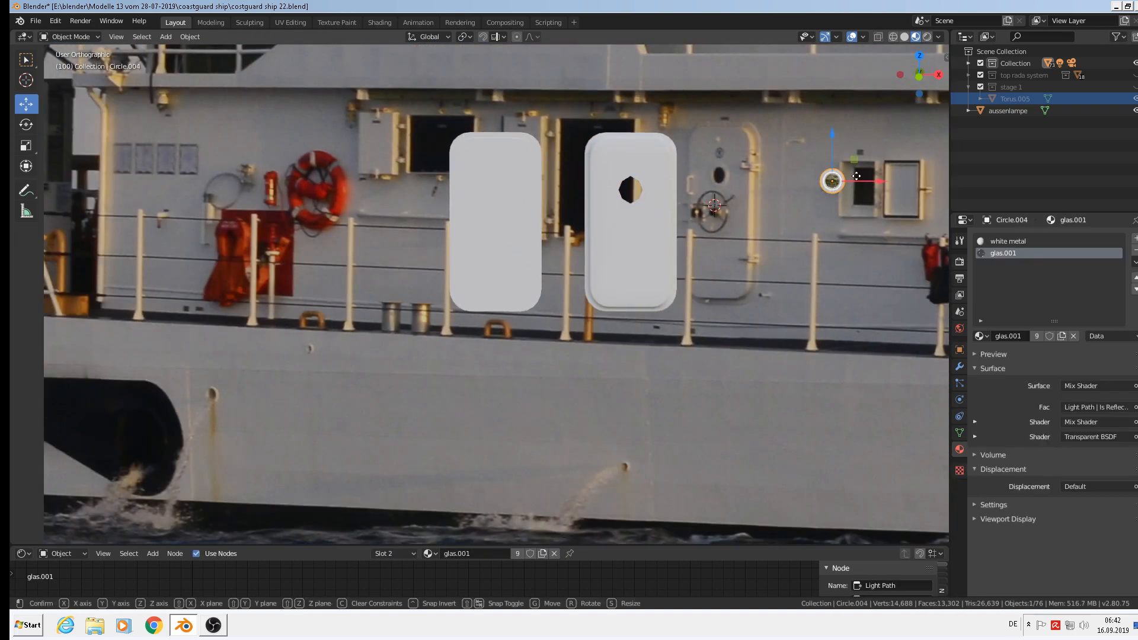
key(x)
click(652, 181)
scroll(650, 190, up, 4)
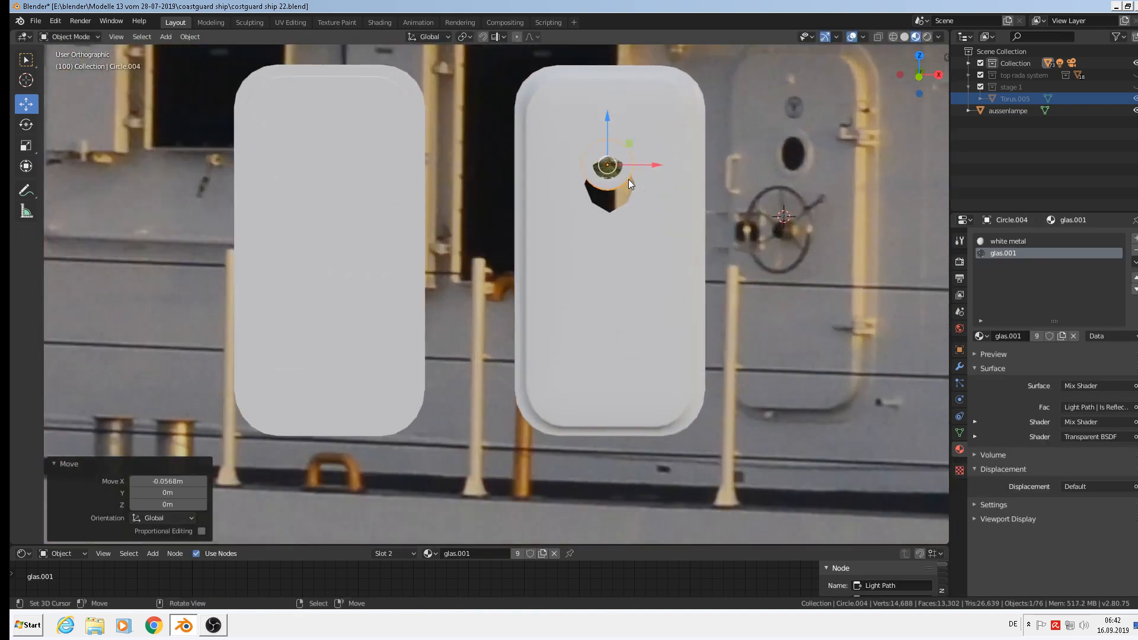
key(KP_1)
scroll(631, 172, up, 3)
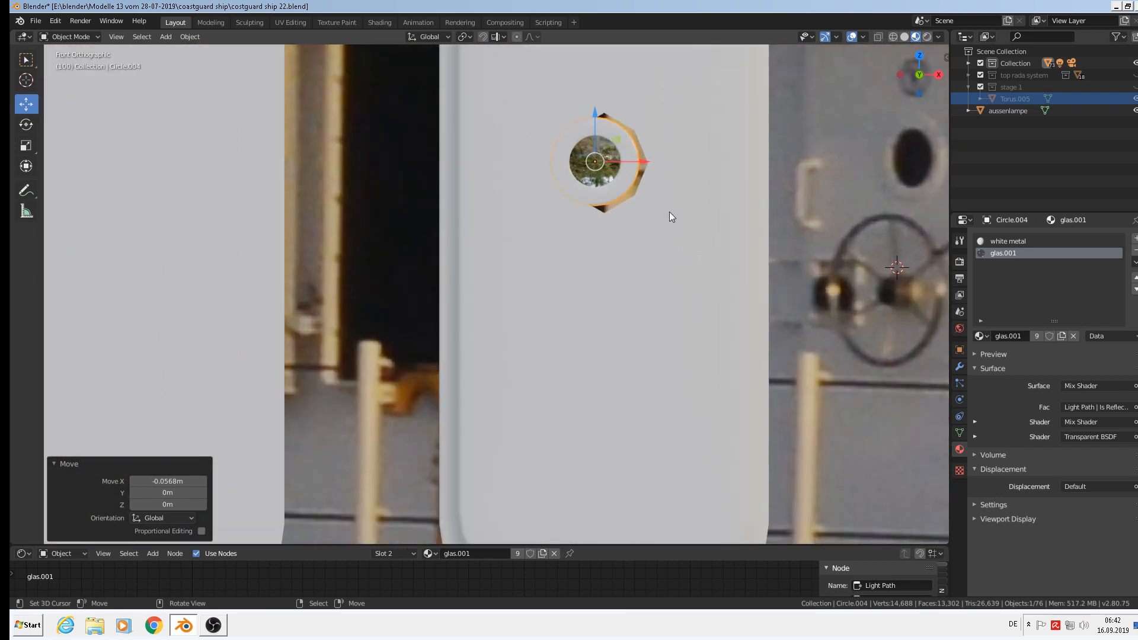
scroll(682, 189, down, 2)
scroll(665, 216, up, 1)
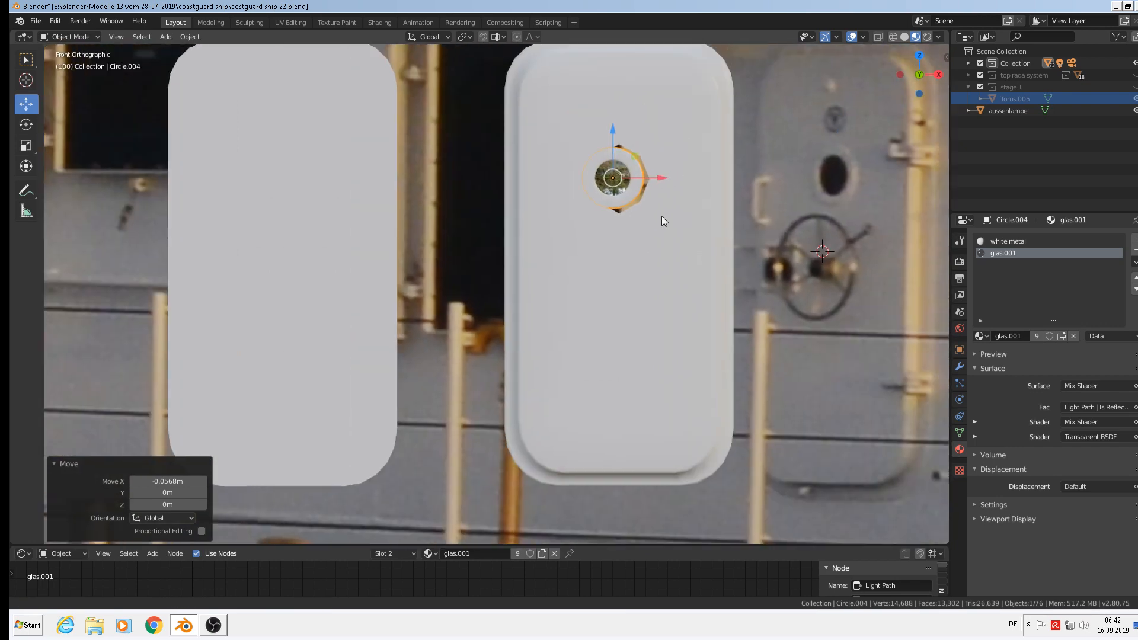
Scale the round porthole uniformly to about 1.18 and shift it along X by about 0.0007 m to centre it on the opening.
key(s)
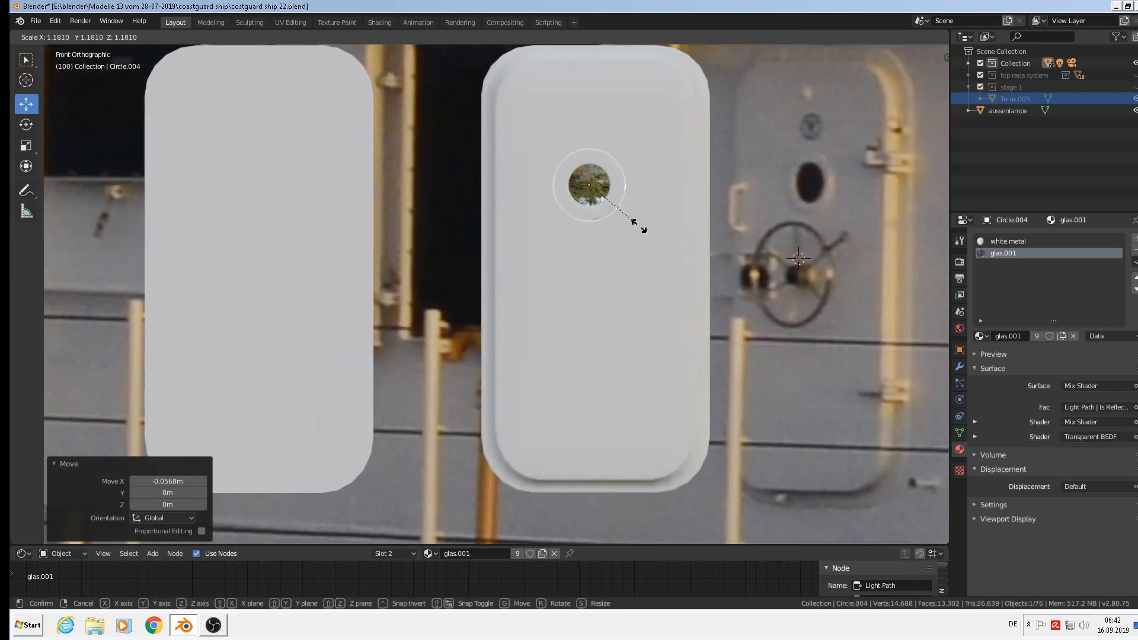
click(639, 226)
key(g)
key(x)
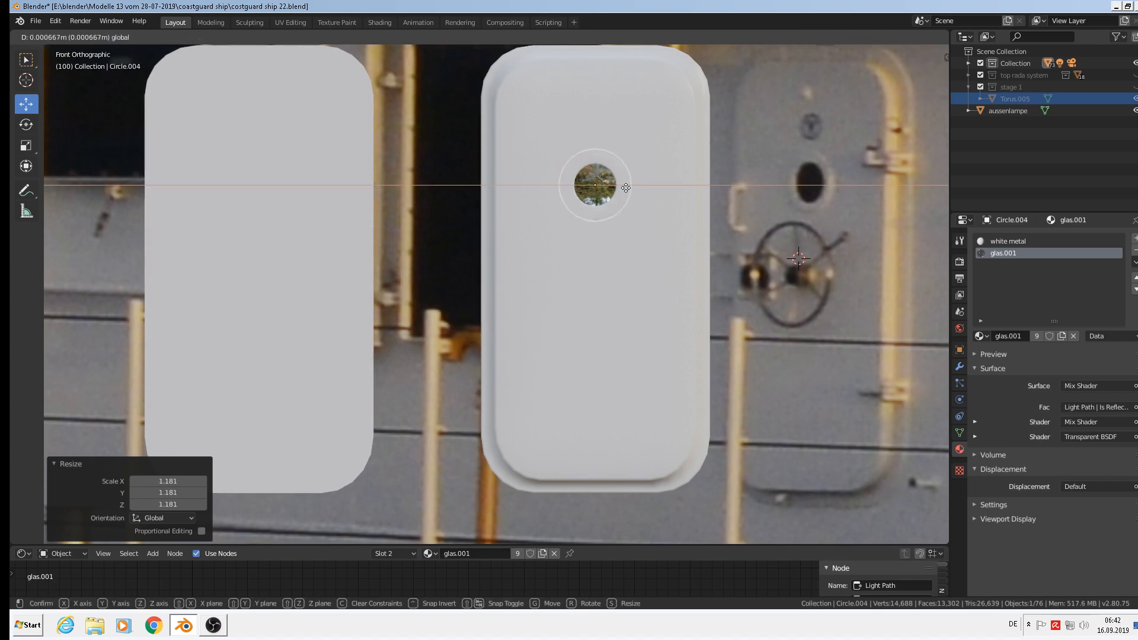
click(628, 188)
Move the round porthole along Y by about -0.021 m against the door front and save the file.
middle_drag(630, 195, 699, 236)
key(g)
key(y)
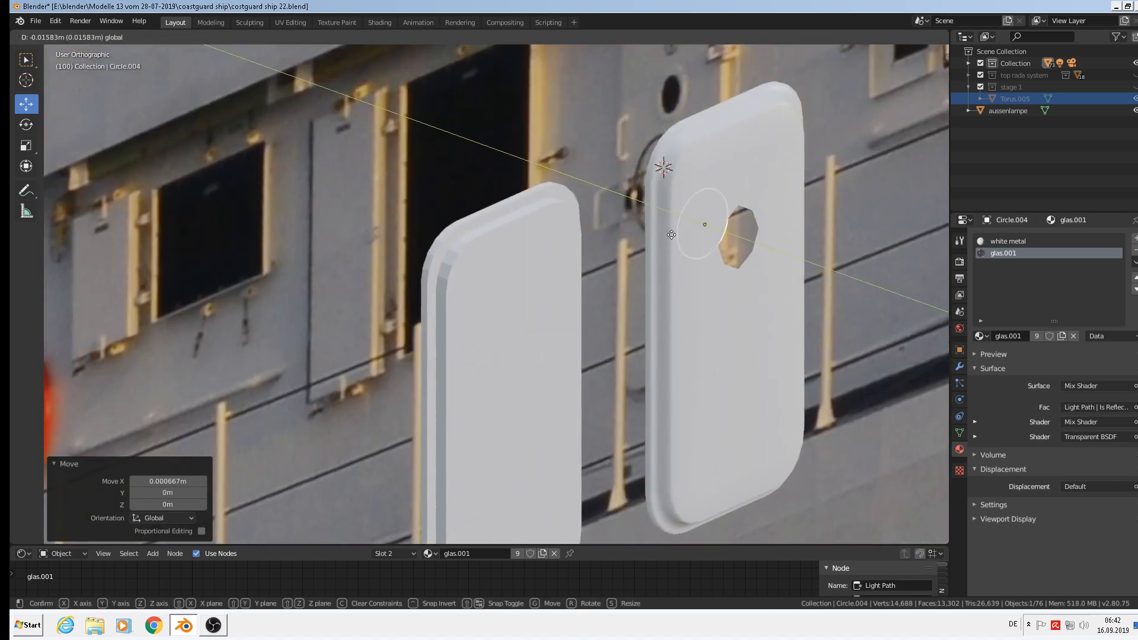
click(704, 253)
scroll(688, 239, down, 2)
middle_drag(677, 229, 553, 186)
shift+middle_drag(801, 261, 544, 232)
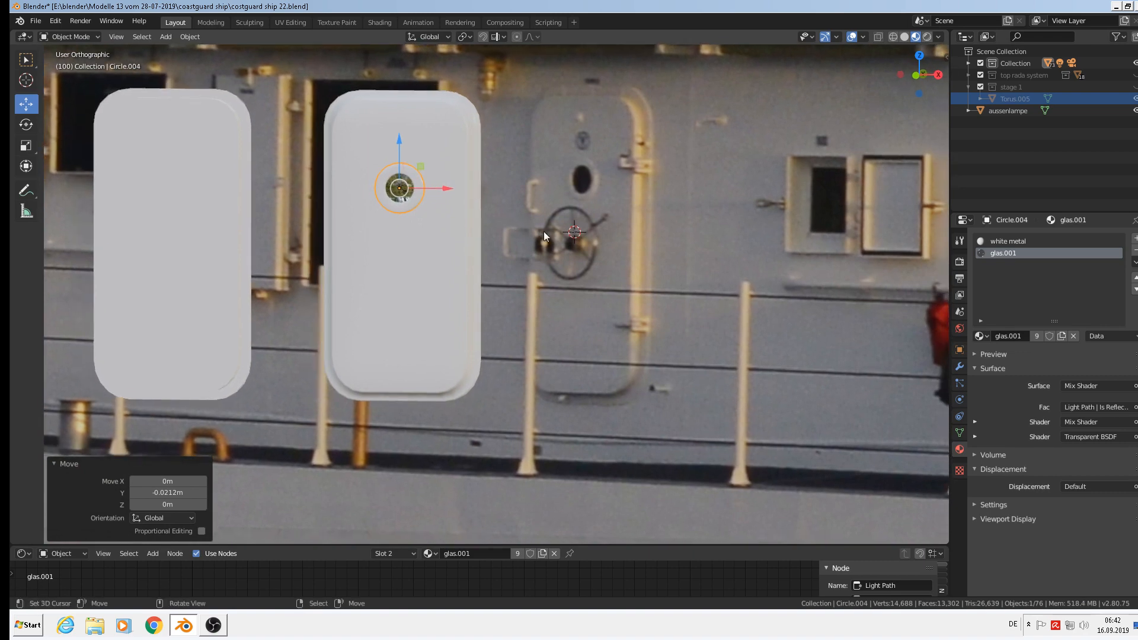
click(36, 21)
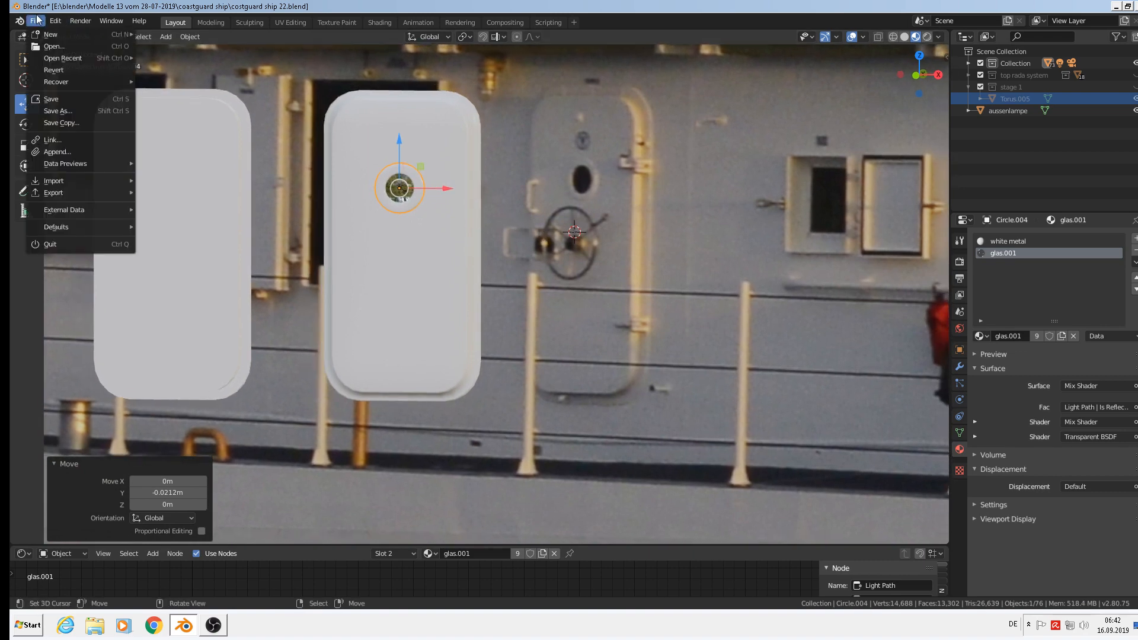
click(65, 100)
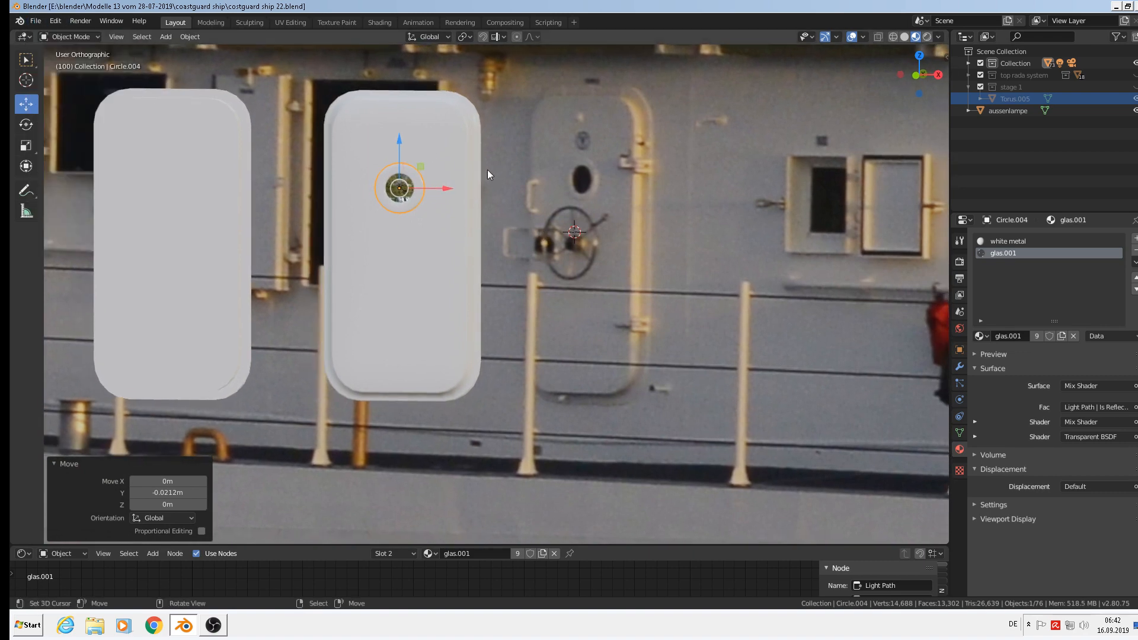
Open the large hooked vent pipe near the right end of the ship's deck for mesh editing.
key(KP_1)
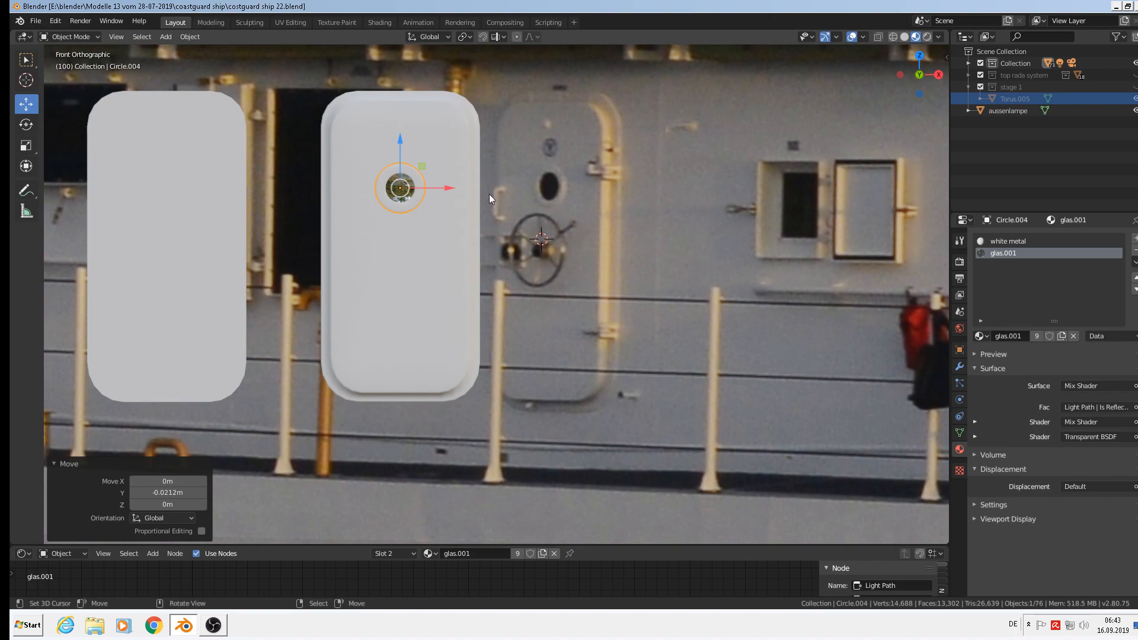
scroll(504, 214, down, 5)
scroll(514, 226, down, 10)
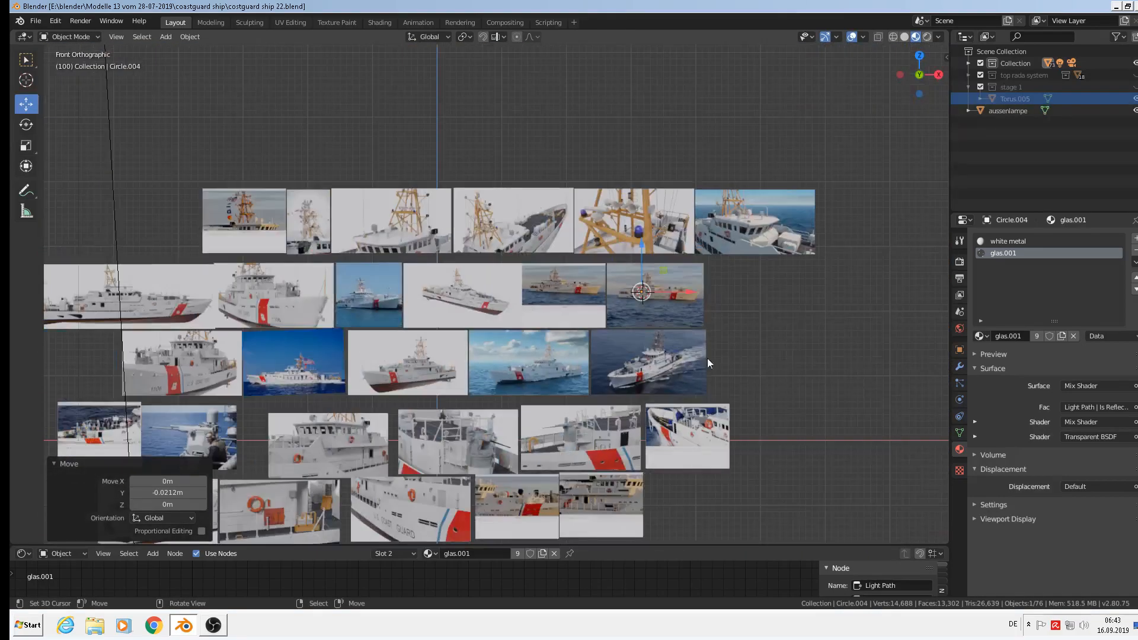
shift+middle_drag(769, 456, 734, 186)
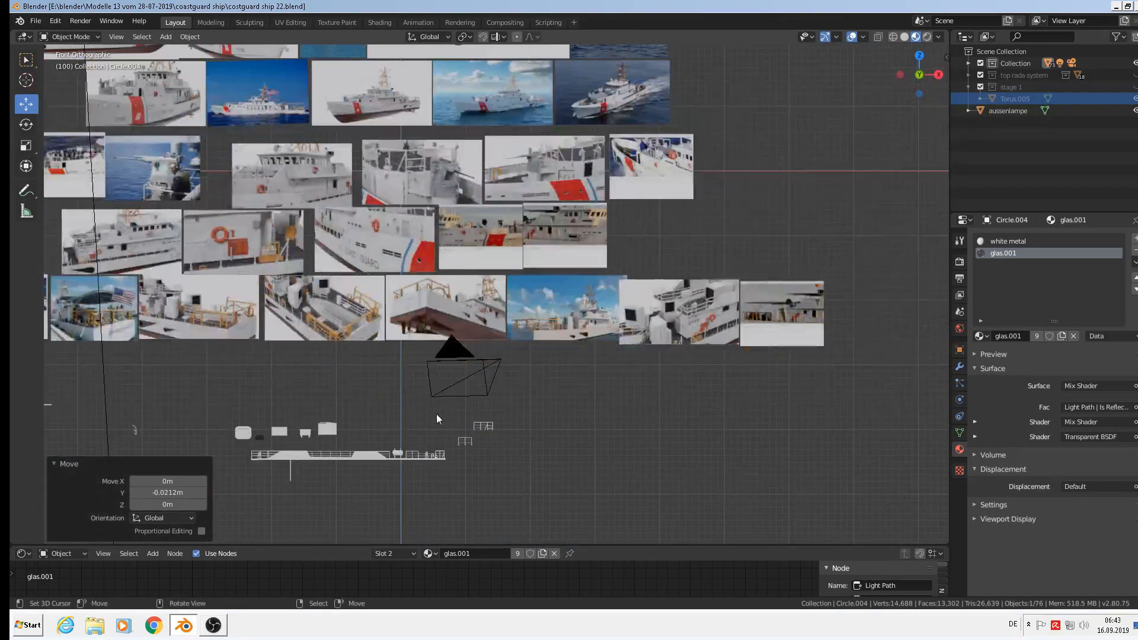
scroll(392, 449, up, 4)
scroll(478, 454, up, 8)
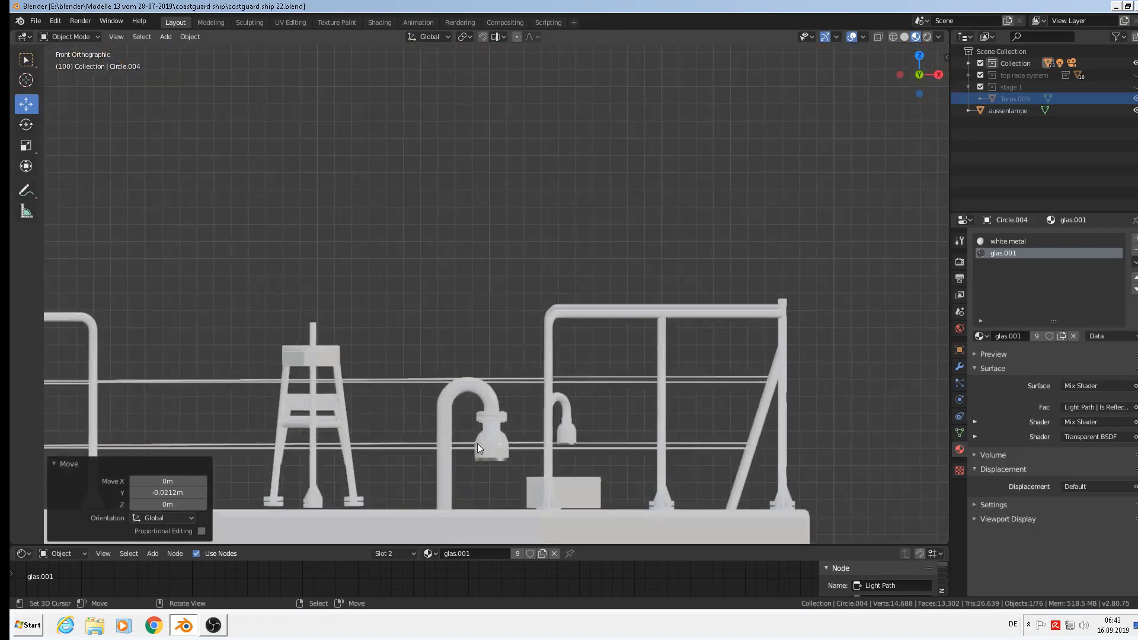
click(486, 358)
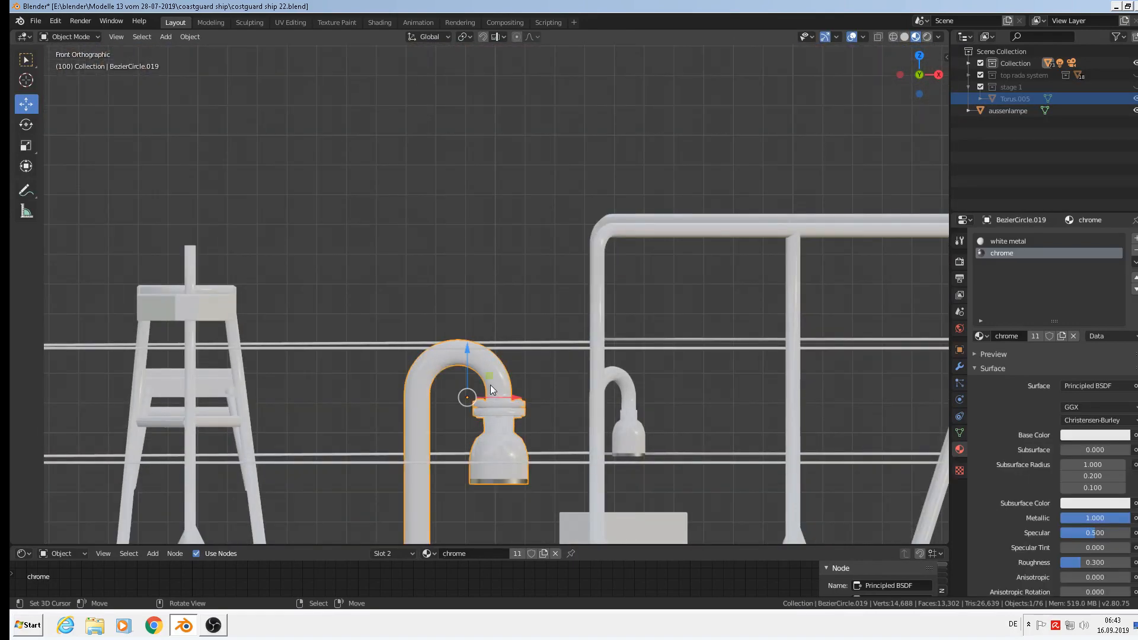
key(Tab)
Duplicate the hooked pipe's linked mesh in place, separate the copy into its own object and return to Object Mode.
shift+middle_drag(514, 310, 596, 173)
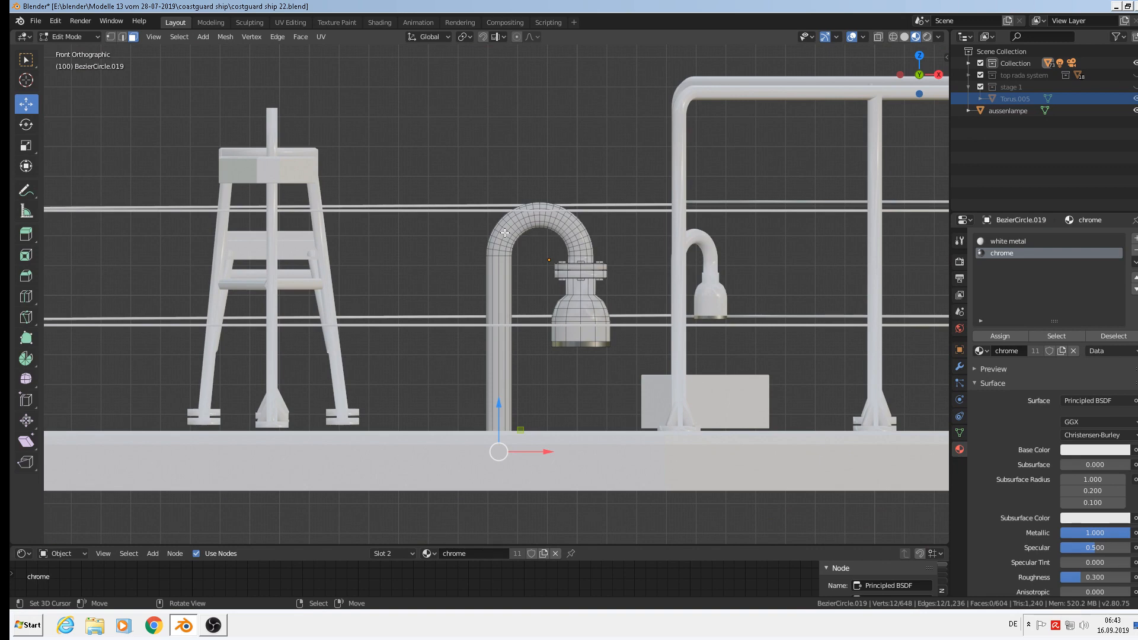
key(ctrl+l)
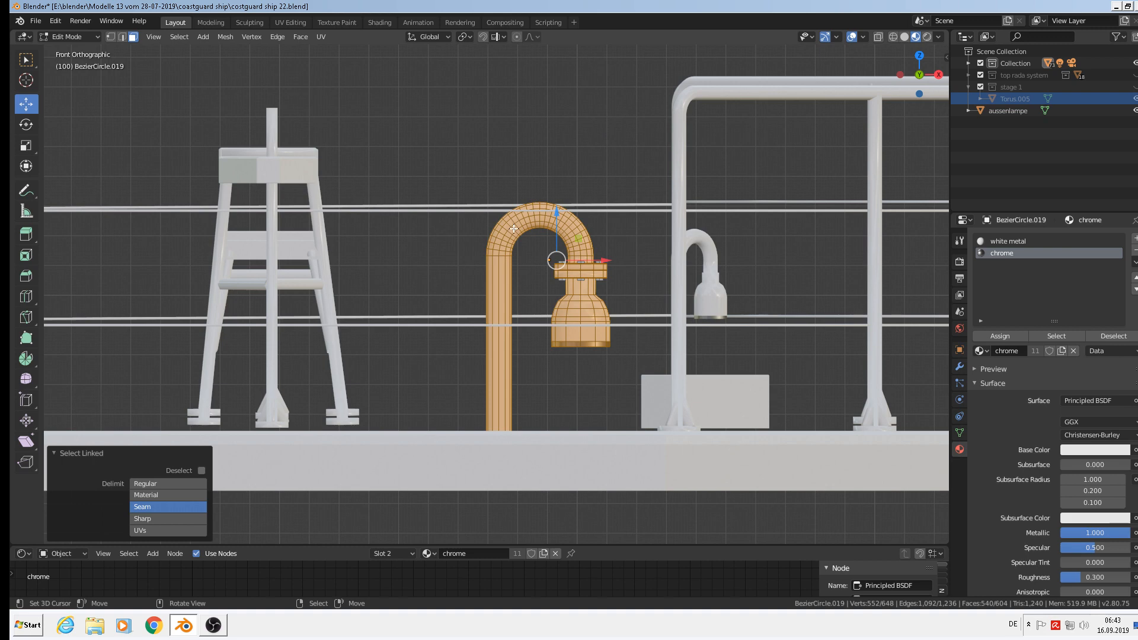
scroll(513, 229, down, 3)
key(shift+d)
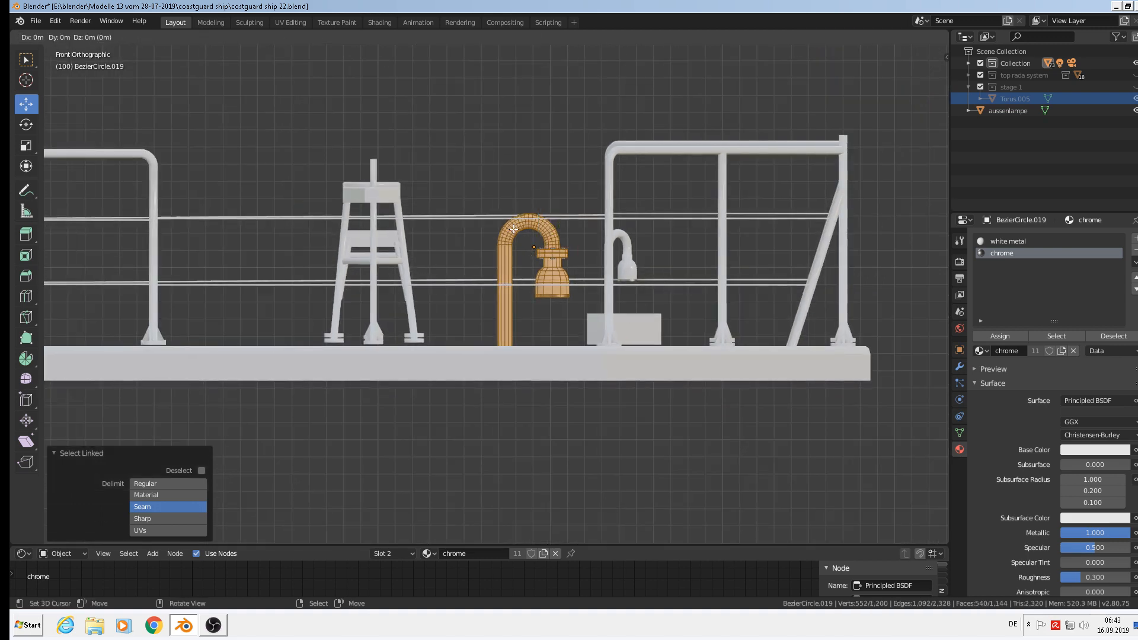
key(Escape)
key(p)
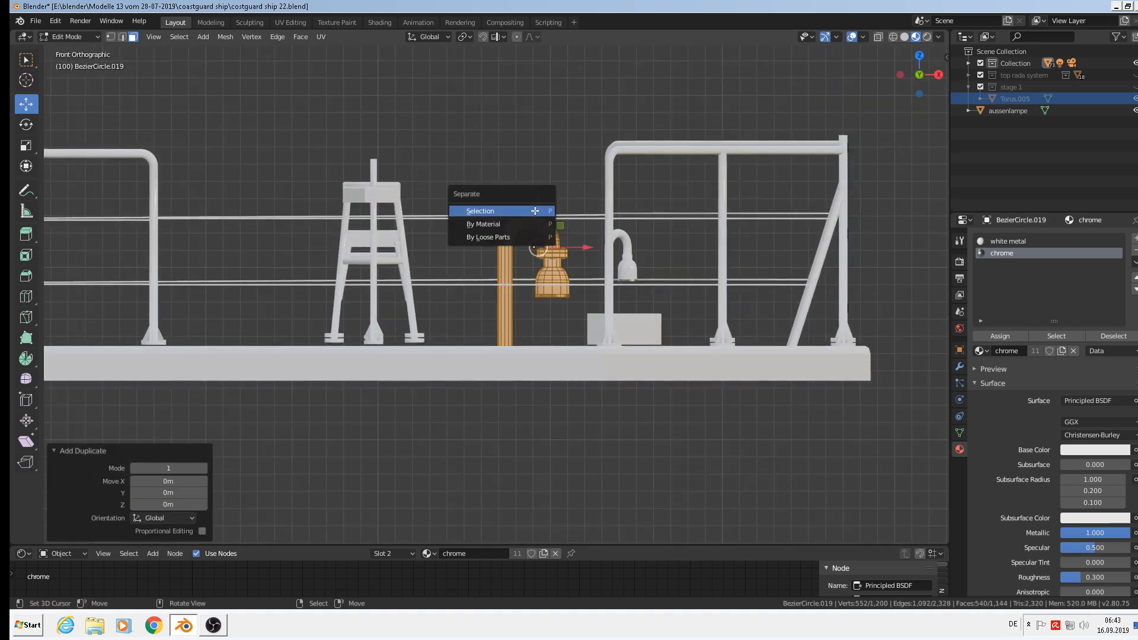
click(534, 211)
key(Tab)
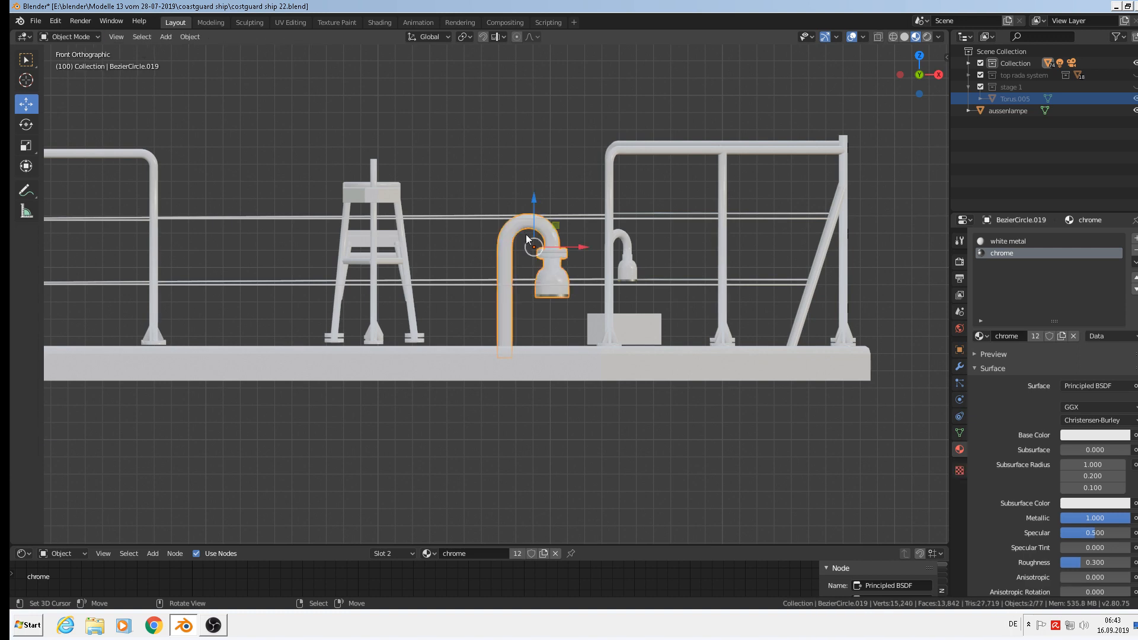
key(g)
key(Escape)
key(g)
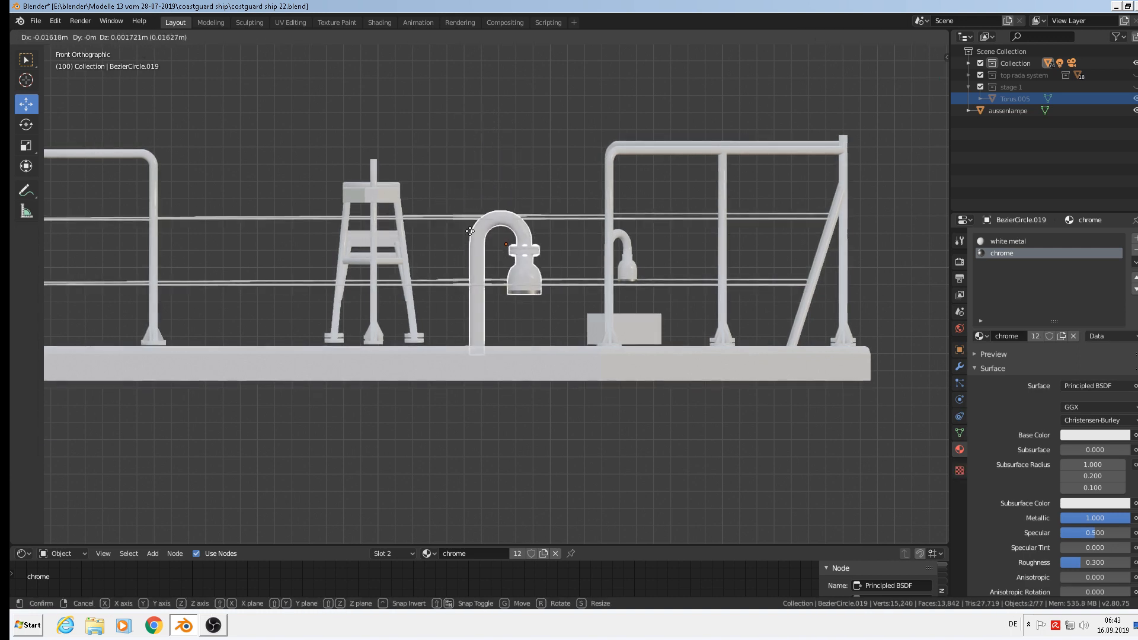
key(Escape)
scroll(507, 218, down, 10)
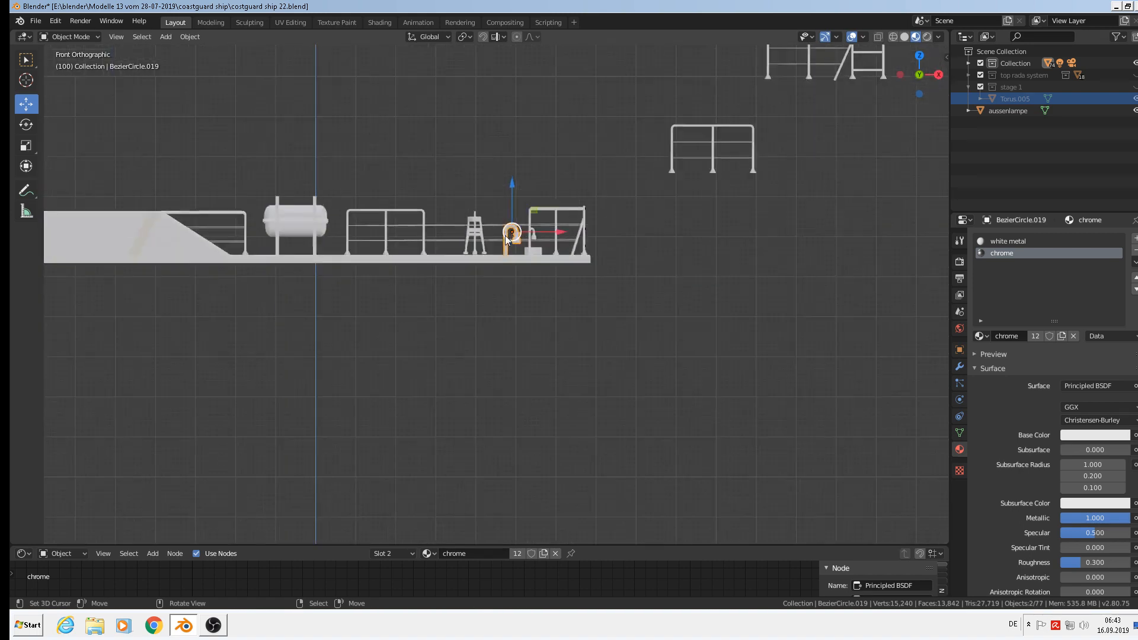
scroll(505, 236, up, 8)
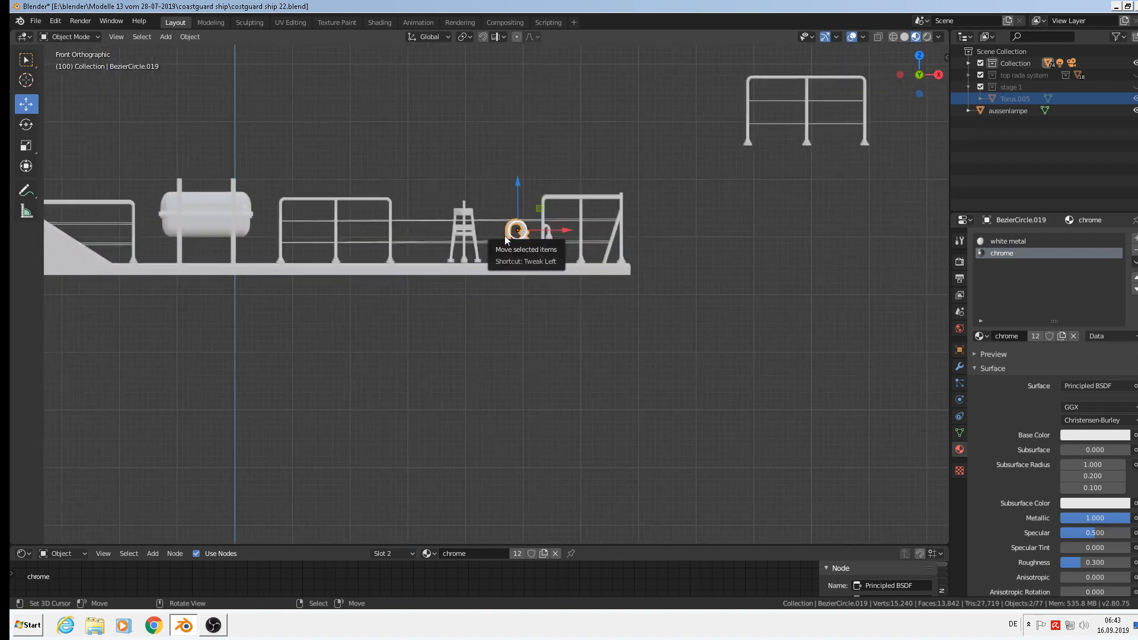
Duplicate the hooked vent pipe's linked mesh with an offset of about -0.059 m in X and 0.030 m in Z, and separate the copy.
scroll(514, 233, up, 3)
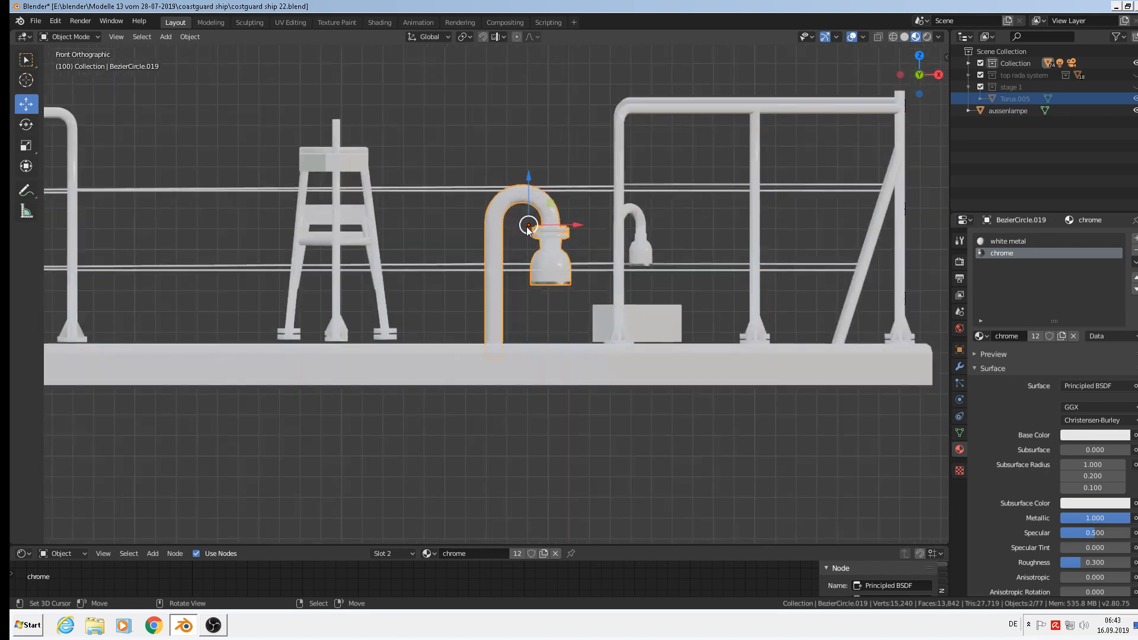
key(Tab)
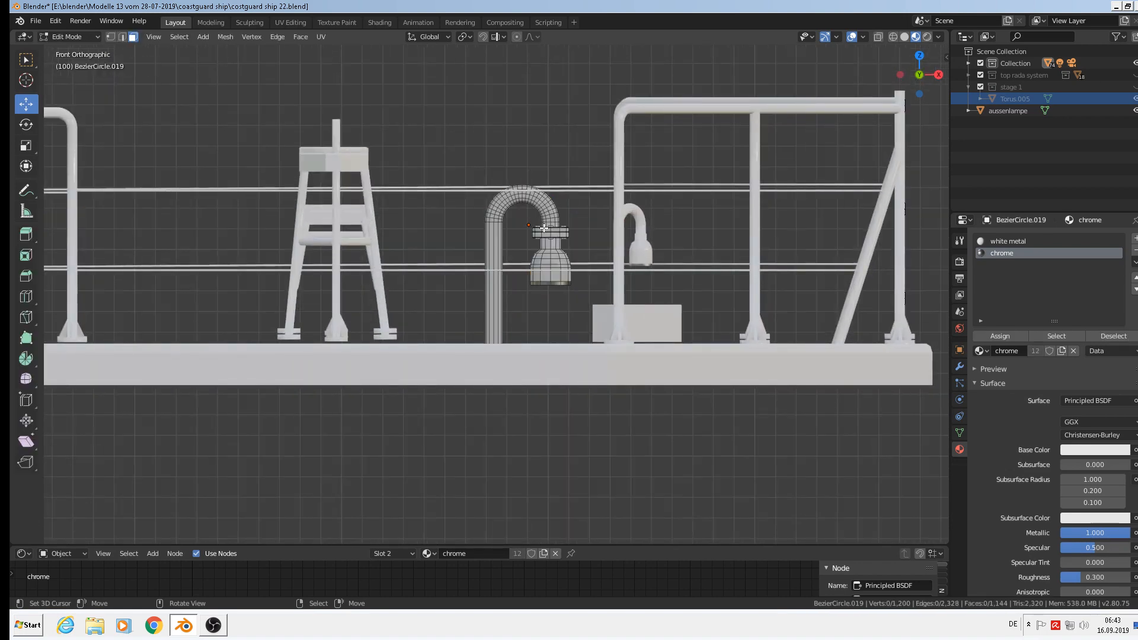
key(l)
key(shift+d)
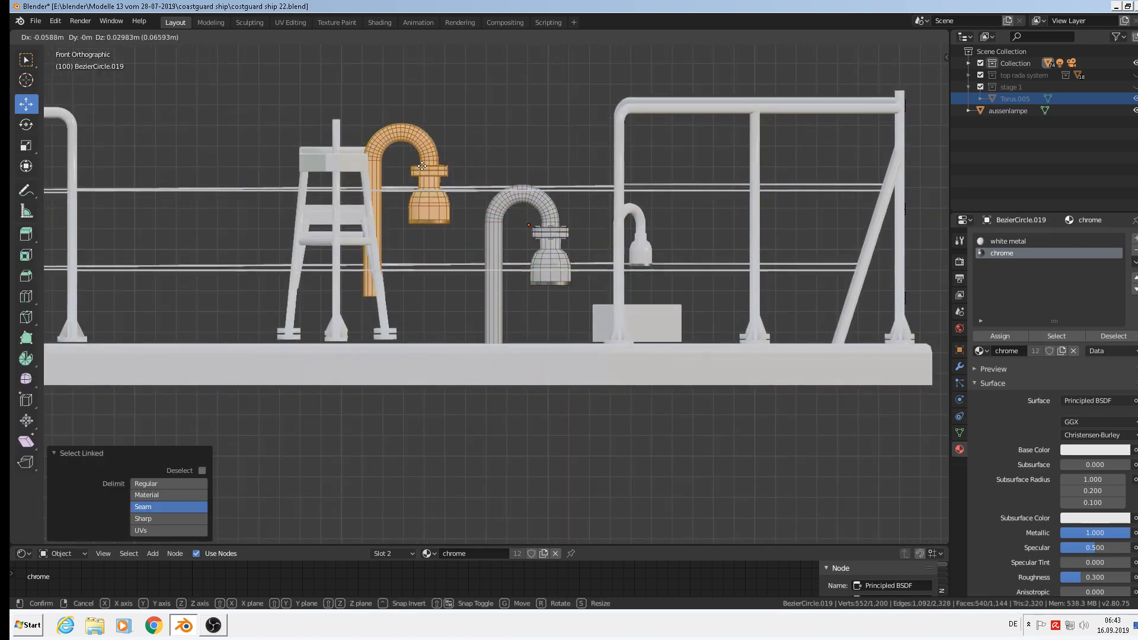
click(422, 166)
key(p)
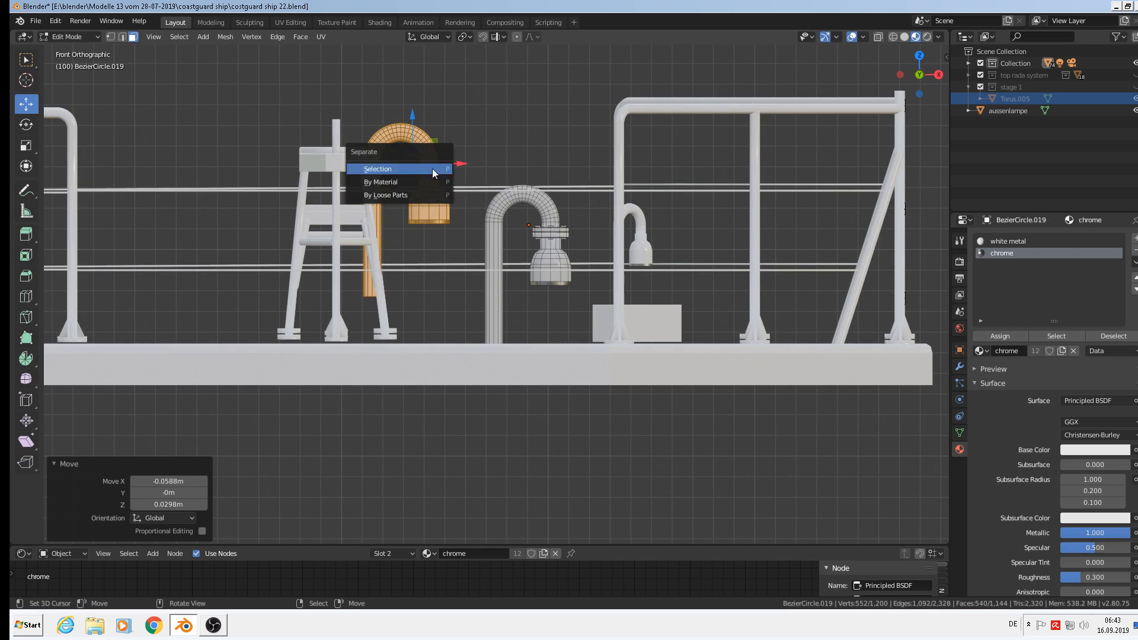
click(432, 168)
key(Tab)
click(432, 169)
Set the separated hooked pipe's origin to its geometry.
scroll(432, 168, down, 2)
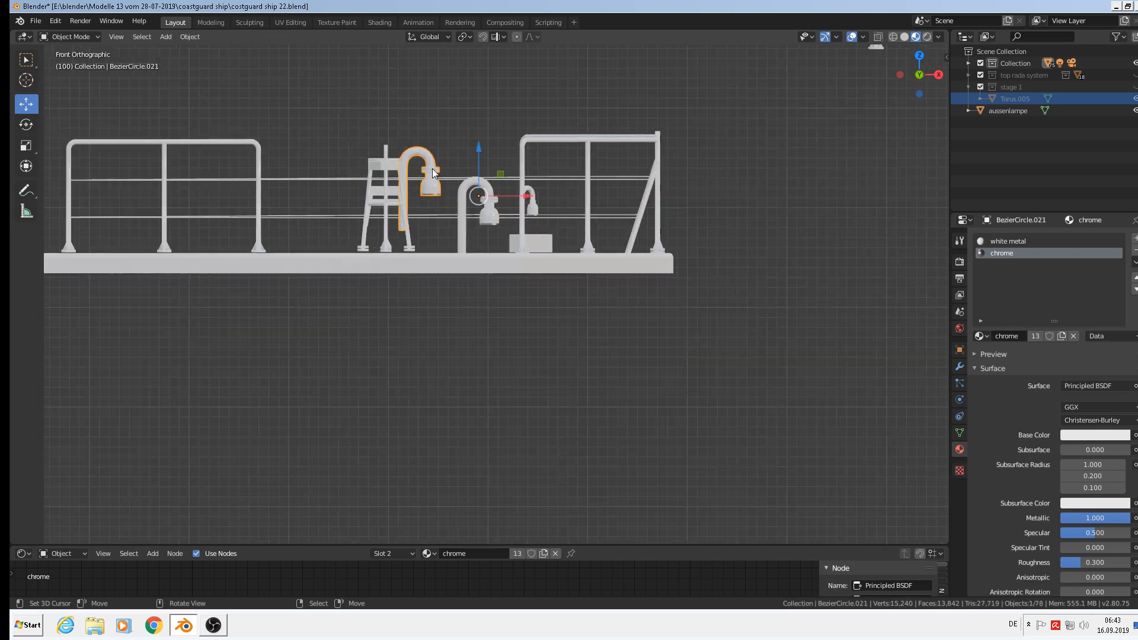
scroll(432, 168, up, 1)
scroll(432, 168, down, 1)
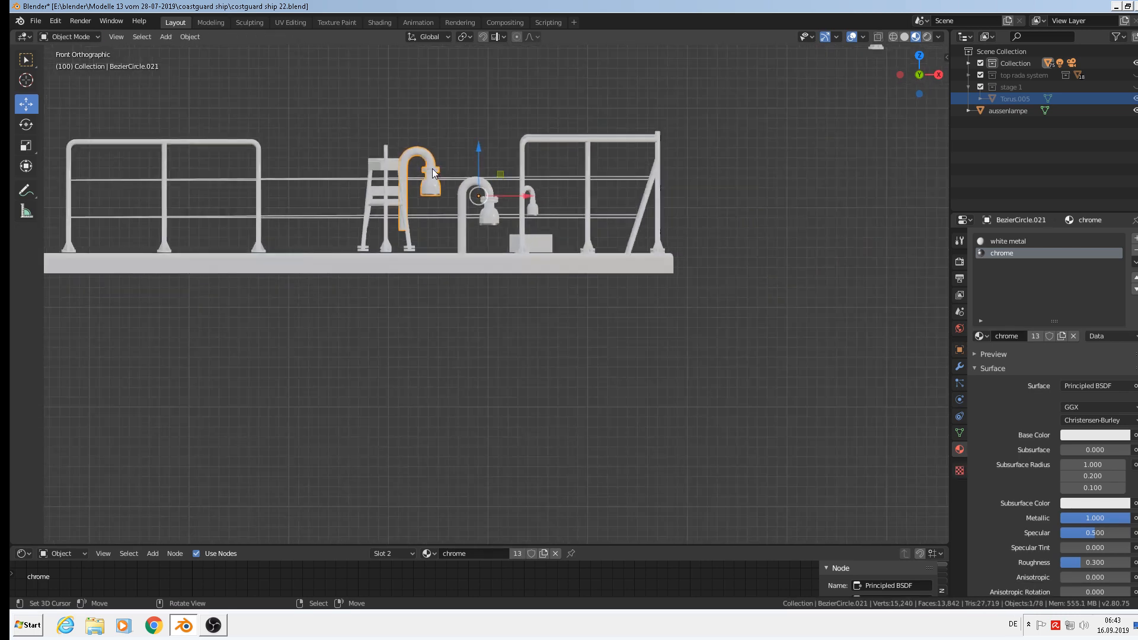
click(201, 36)
mouse_move(211, 64)
click(319, 76)
Move the pipe copy about 2.78 m in X and 6.58 m in Z to the door reference photo, then raise it about 0.06 m.
scroll(319, 76, down, 2)
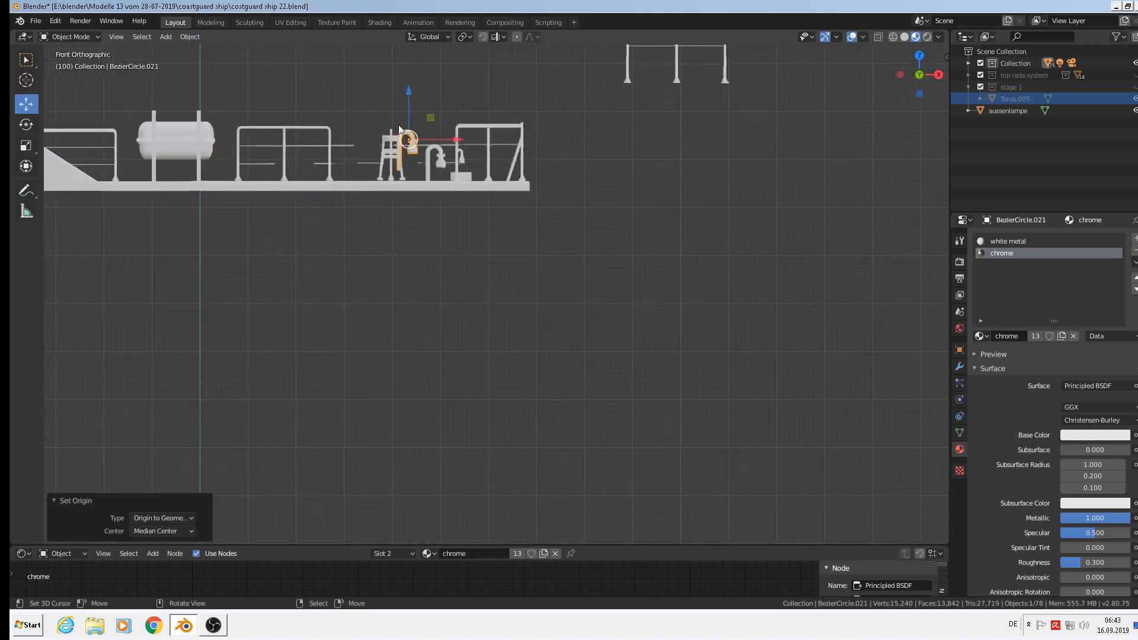
scroll(400, 129, down, 5)
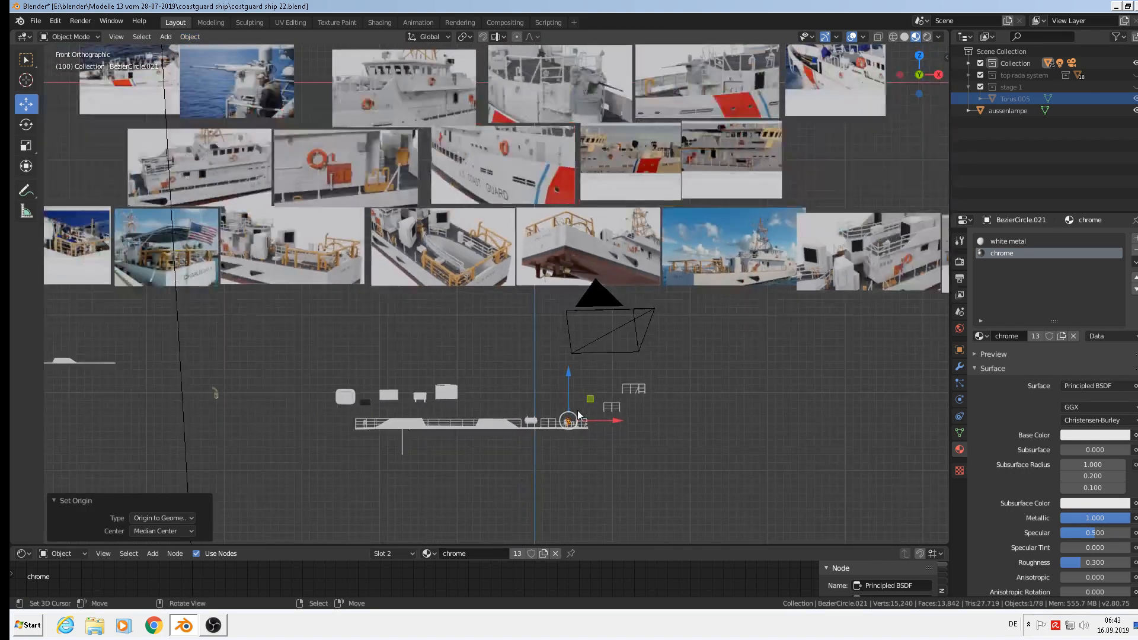
scroll(577, 410, down, 1)
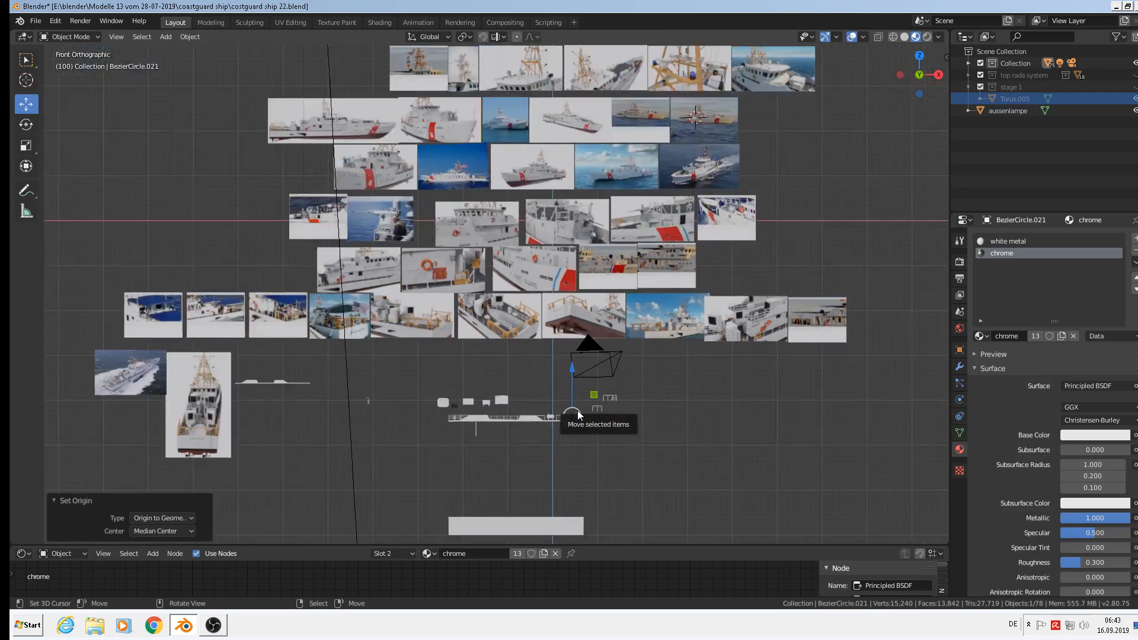
drag(577, 411, 712, 113)
scroll(728, 137, up, 3)
scroll(728, 133, up, 12)
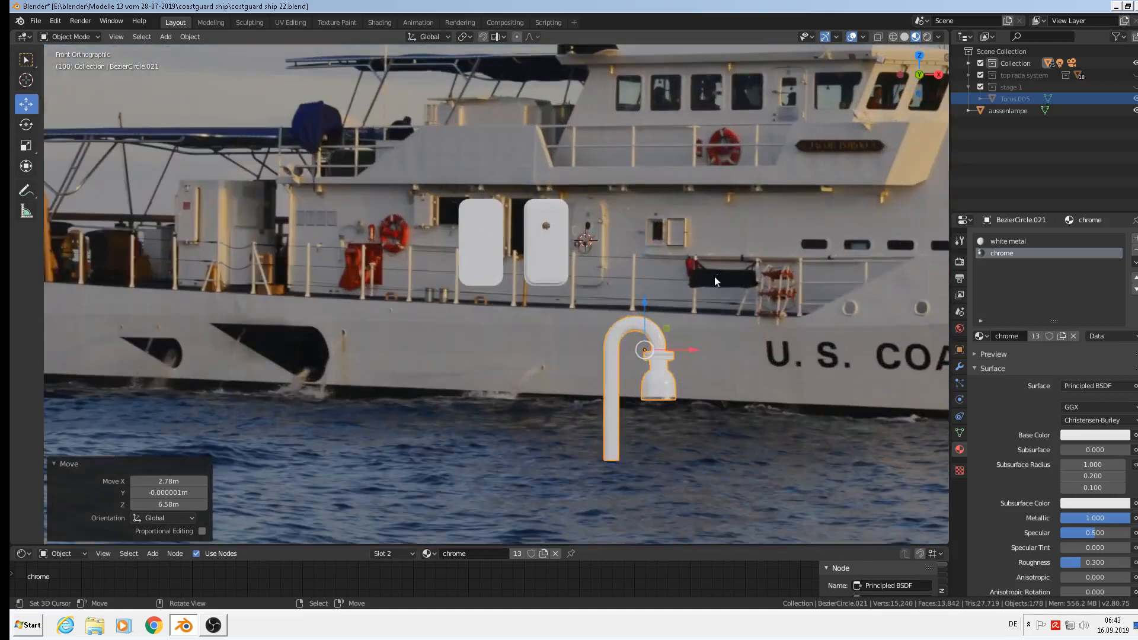
scroll(536, 272, up, 1)
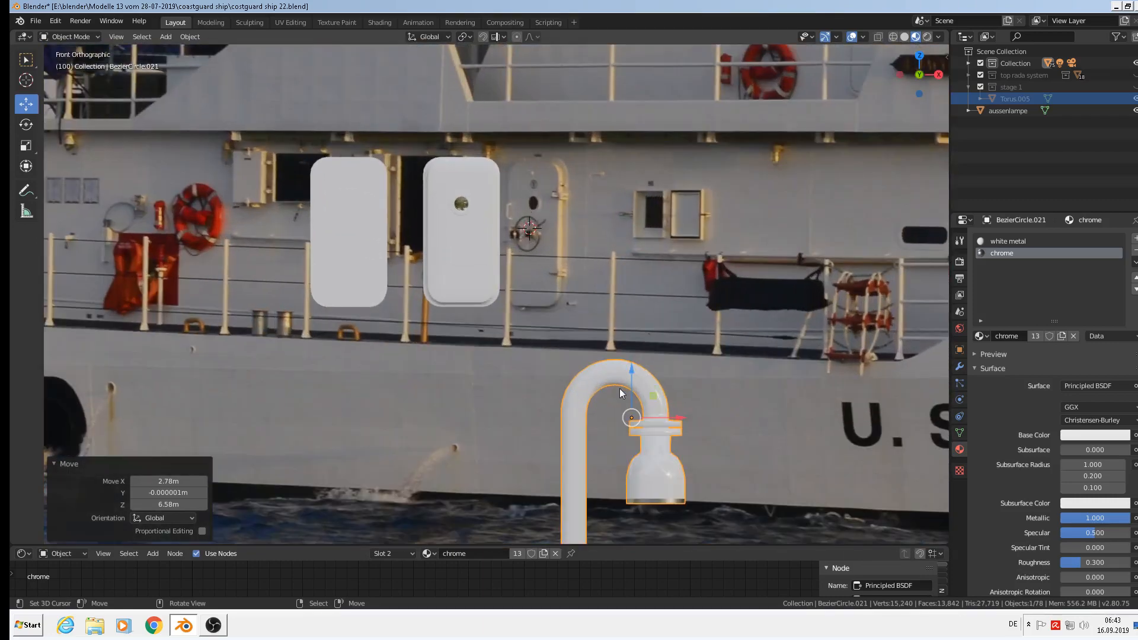
drag(629, 360, 584, 193)
scroll(563, 212, up, 6)
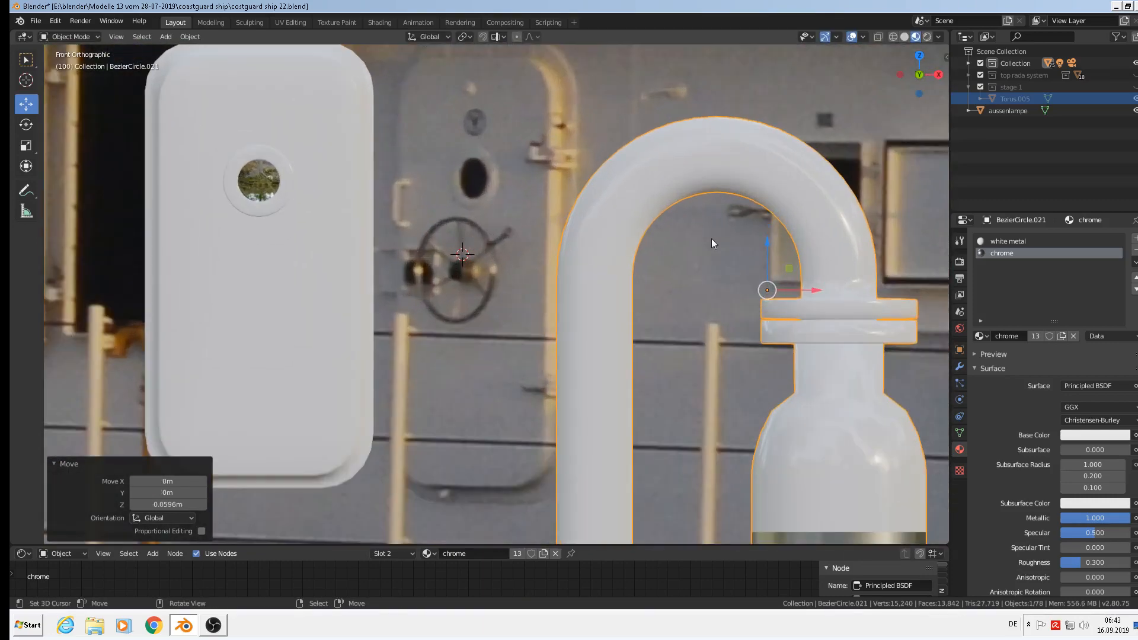
Delete the vertices of the pipe's outlet nozzle and descending half of the bend, leaving the straight leg and a quarter bend.
scroll(712, 238, down, 2)
scroll(761, 248, down, 3)
key(Tab)
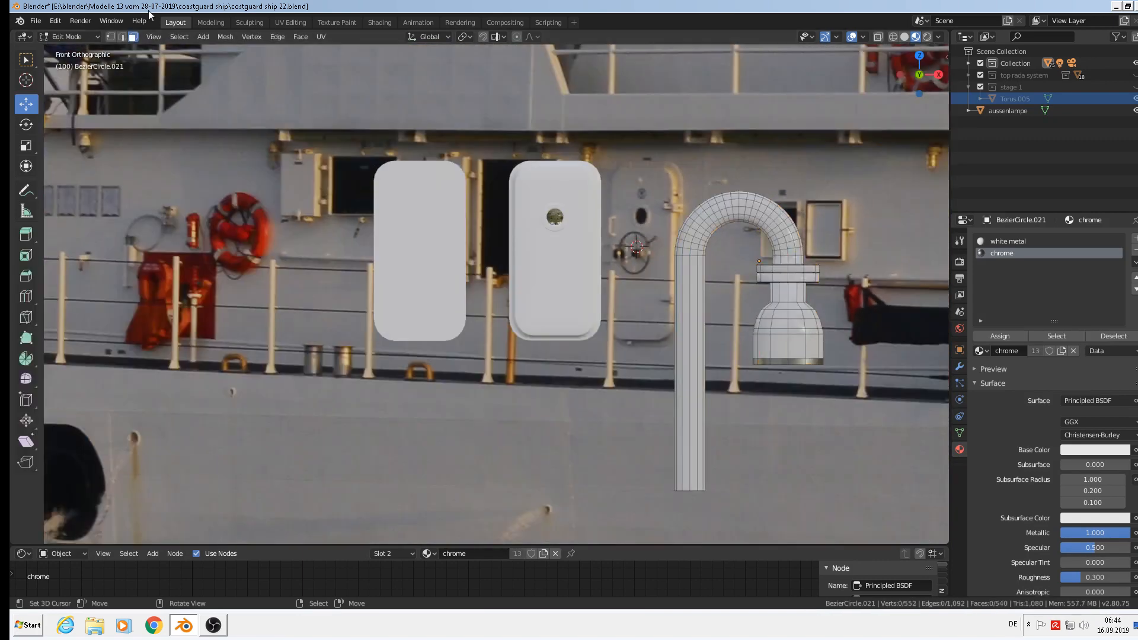
click(113, 38)
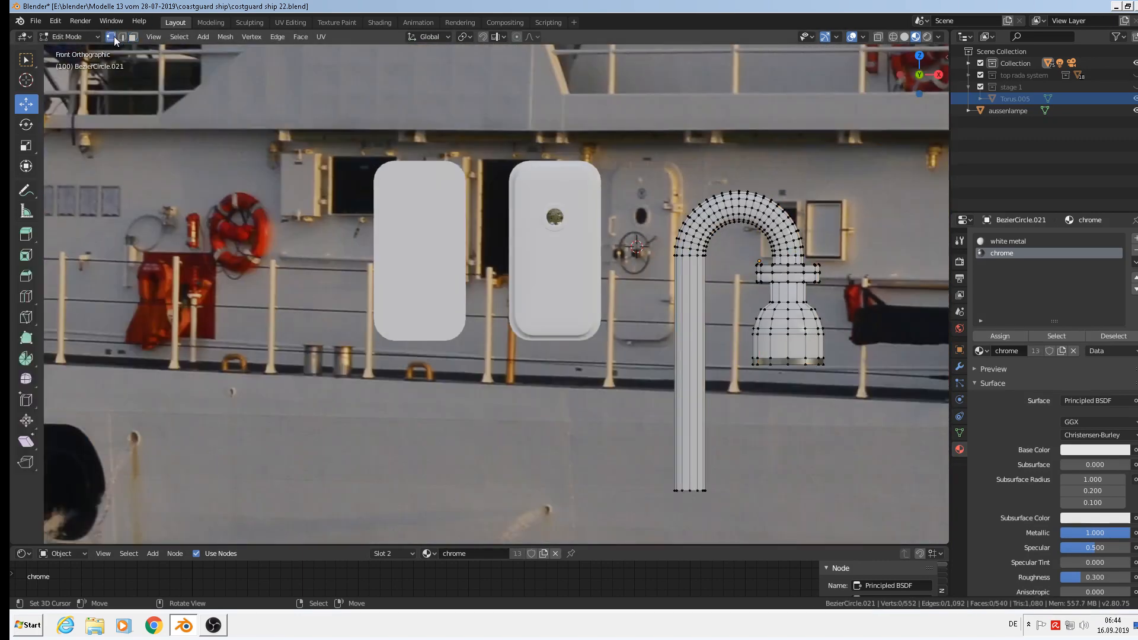
click(880, 38)
drag(859, 399, 743, 165)
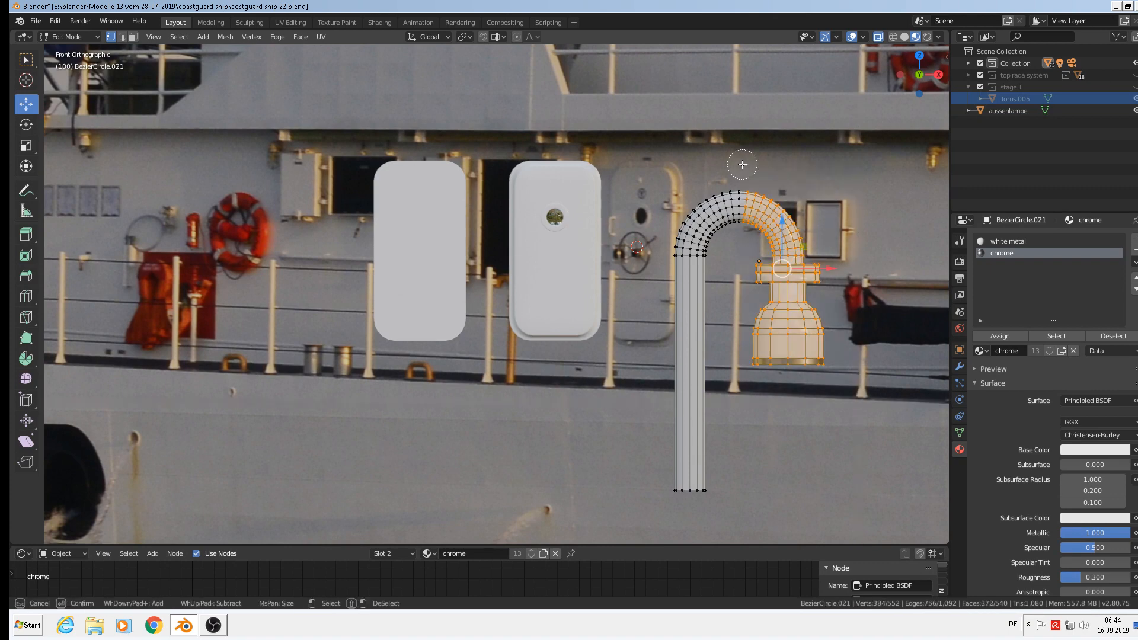
key(x)
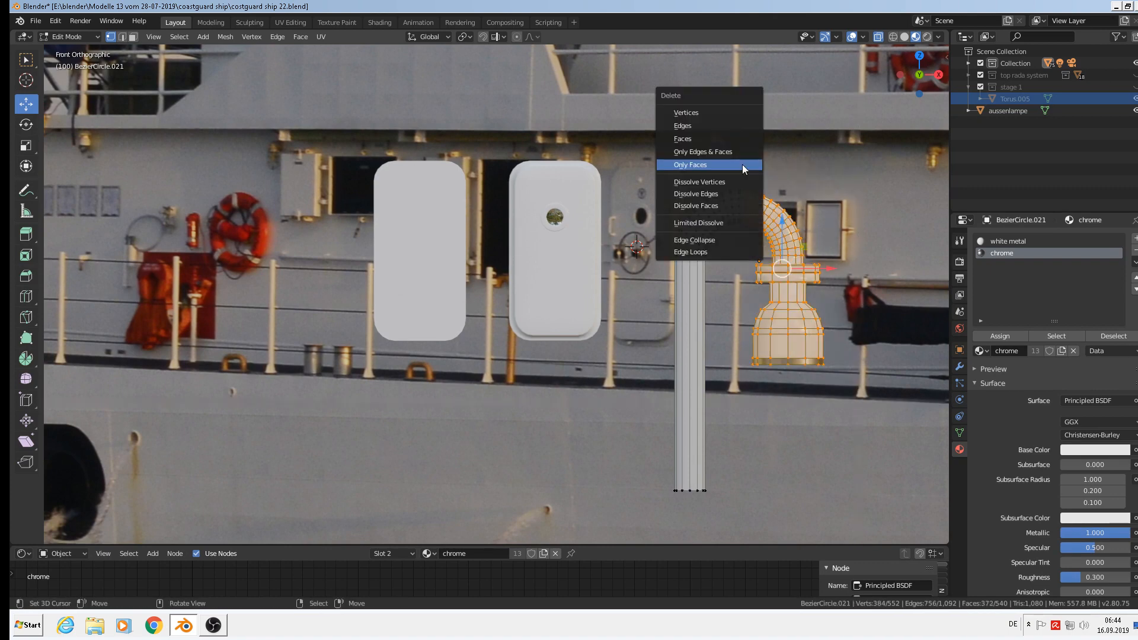
click(735, 111)
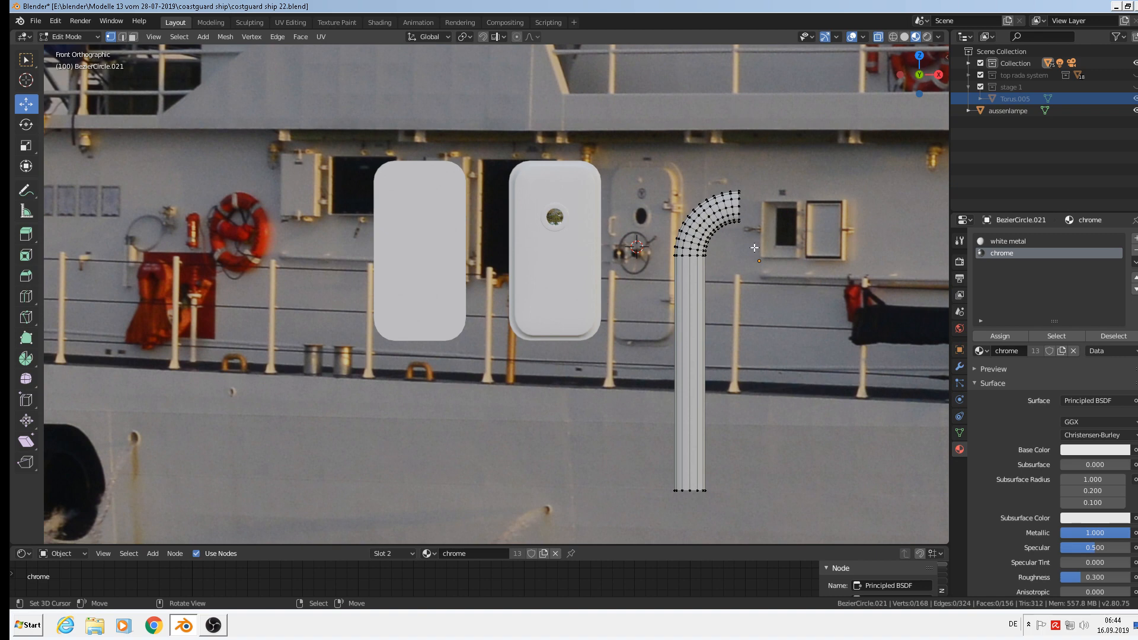
Shorten the pipe's straight leg by raising its open lower edge loop to just below the bend.
alt+click(690, 490)
drag(687, 445, 702, 244)
shift+middle_drag(701, 245, 531, 248)
Duplicate the whole shortened pipe bend and offset the copy about 0.056 m along X.
key(a)
key(shift+d)
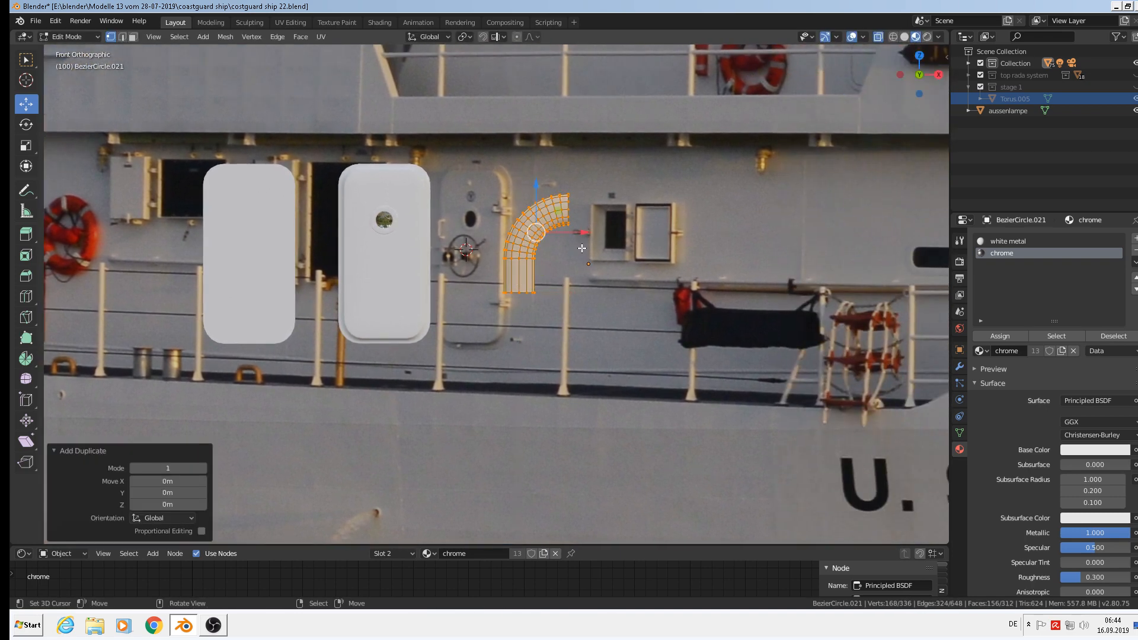
key(x)
click(788, 246)
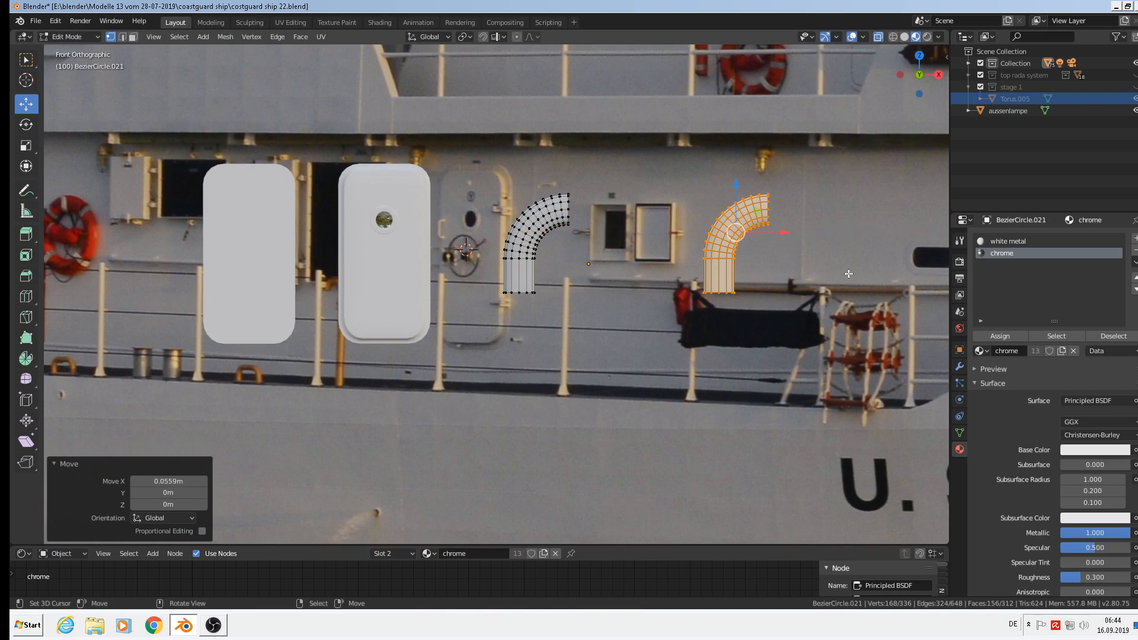
Rotate the duplicated bend 180° about Z and shift it about -0.012 m along X to face the original.
text(rz1)
text(80)
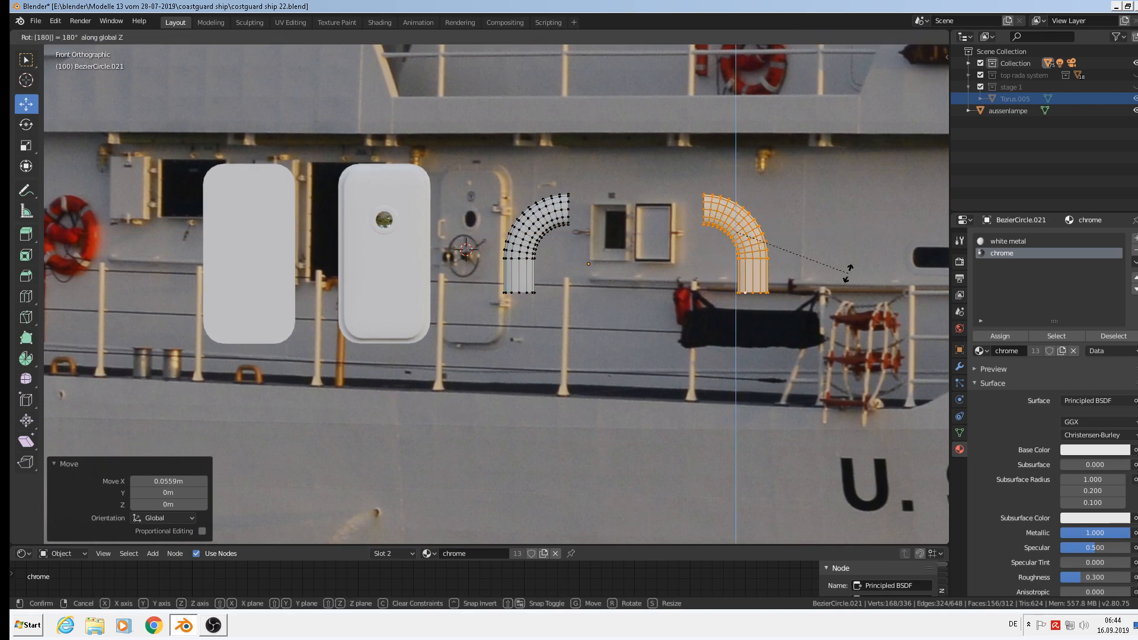
key(Return)
key(g)
key(x)
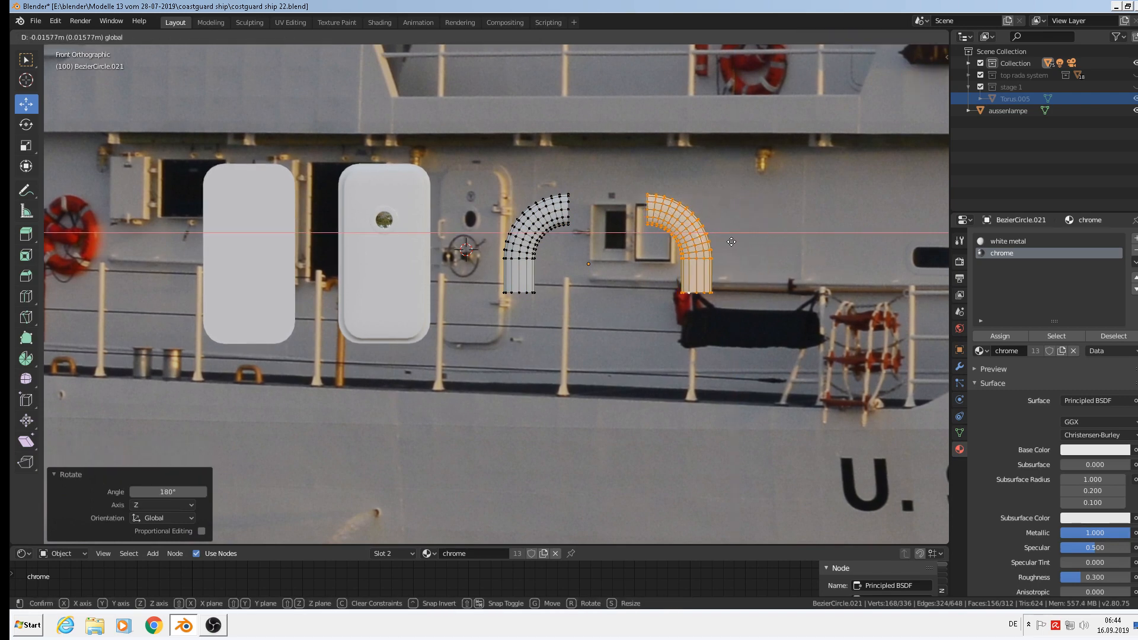
click(745, 242)
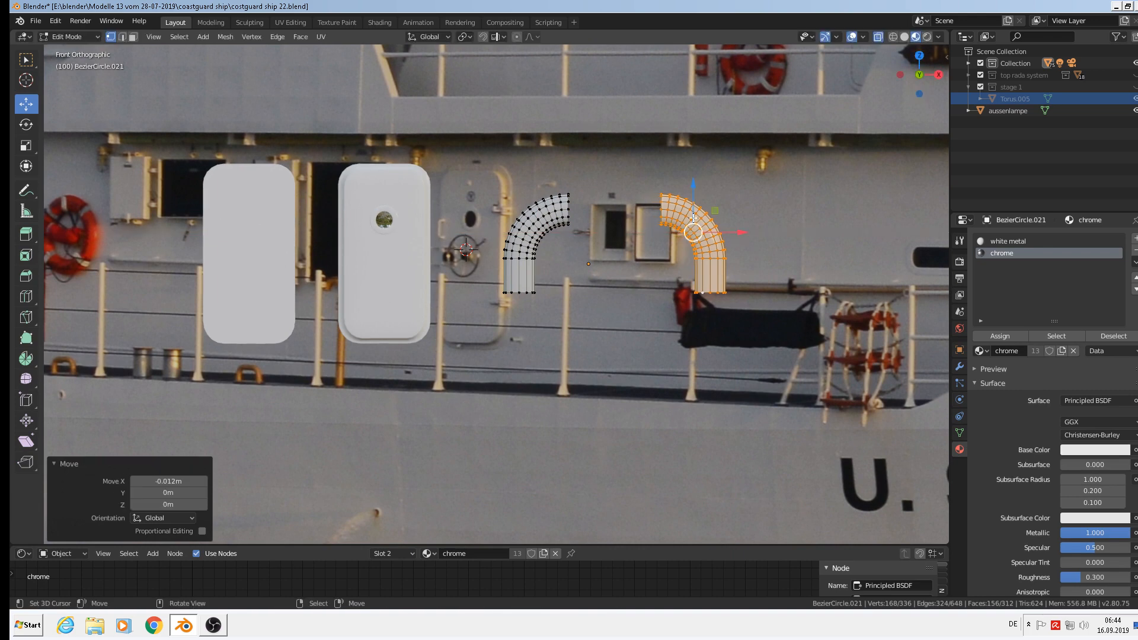
Connect the facing open ends of the two bends with Bridge Edge Loops and return to Object Mode.
alt+right_click(659, 209)
alt+shift+click(568, 209)
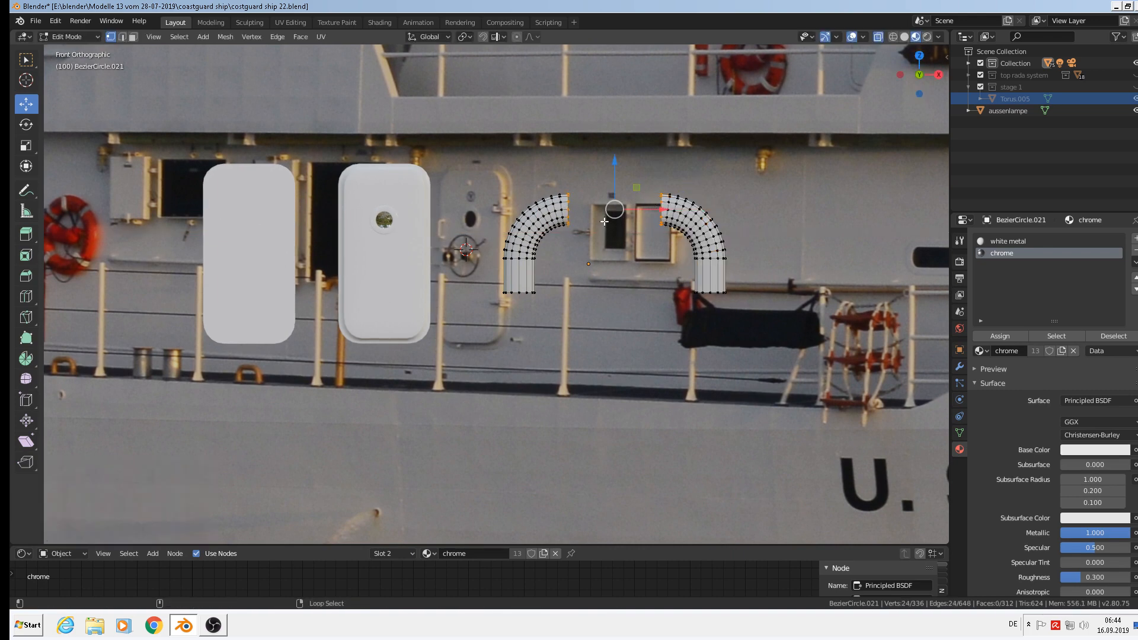
key(F3)
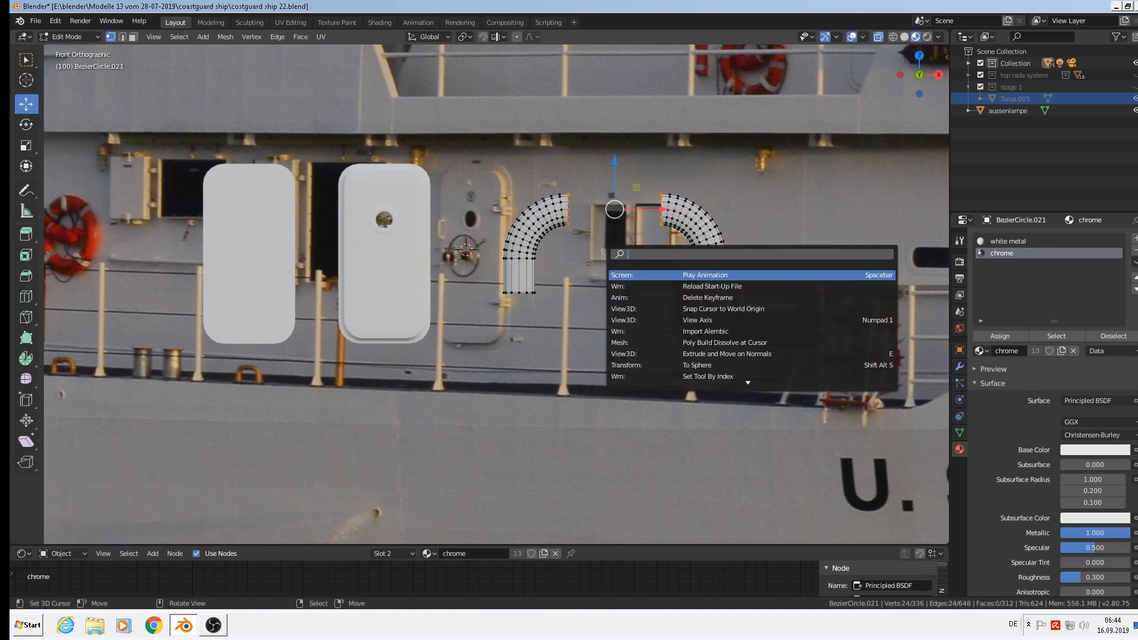
text(br)
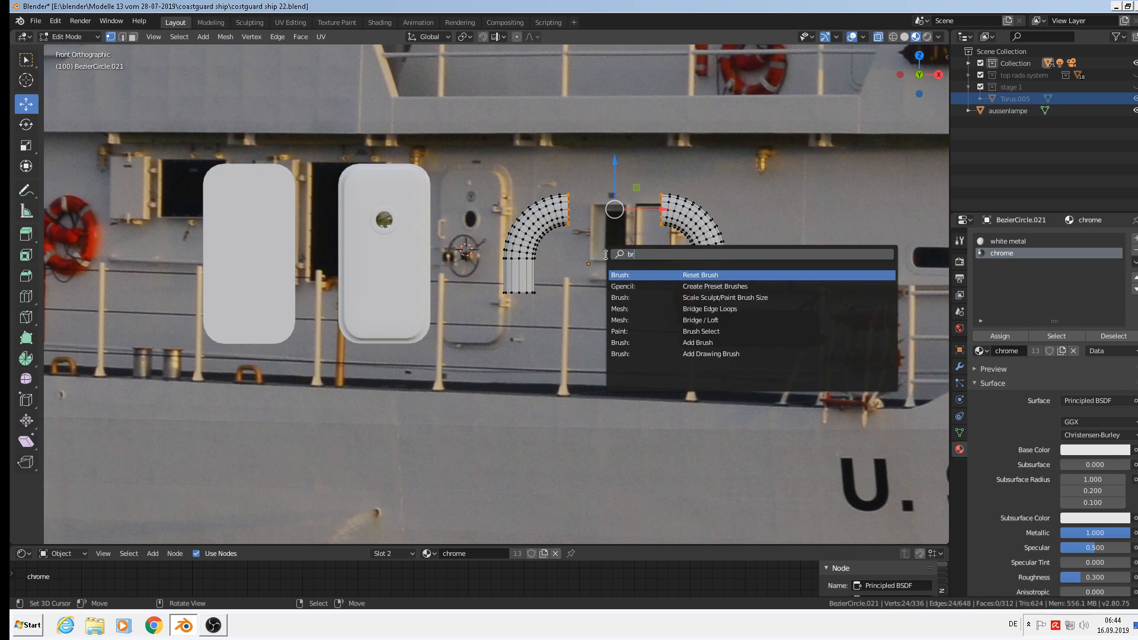
text(idg)
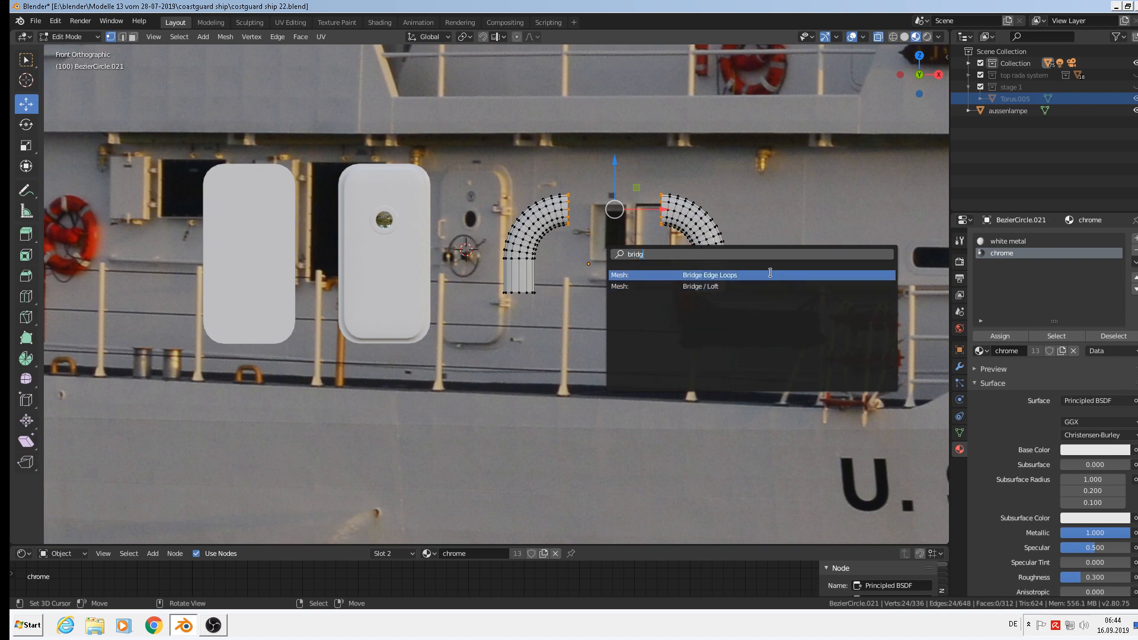
click(767, 275)
key(Tab)
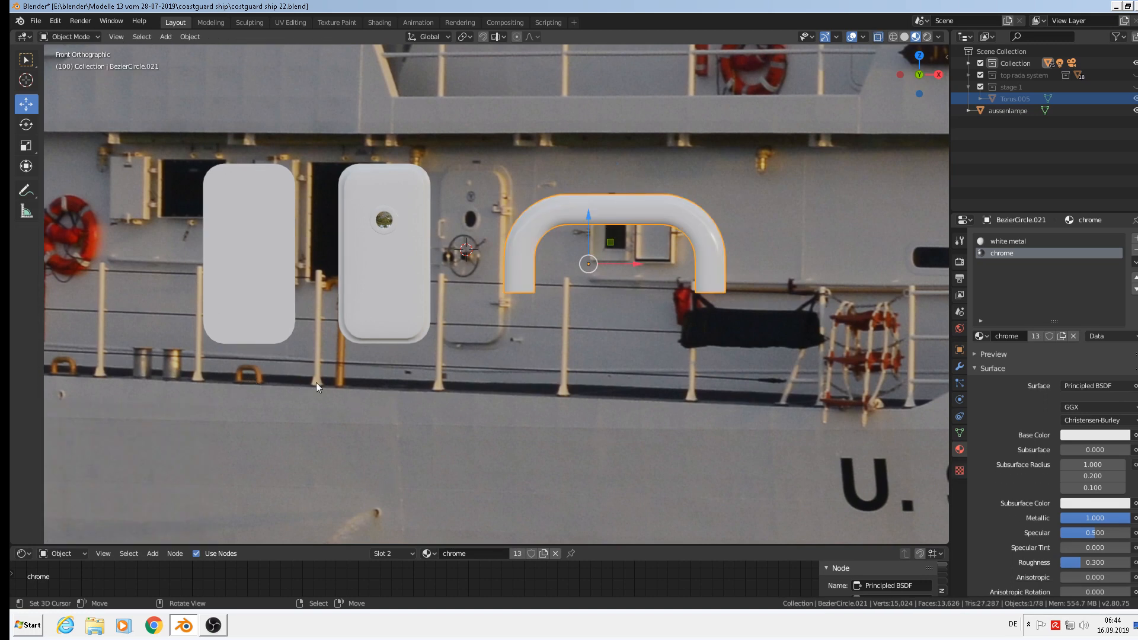
Open the U-shaped handle's mesh for editing.
scroll(422, 383, down, 8)
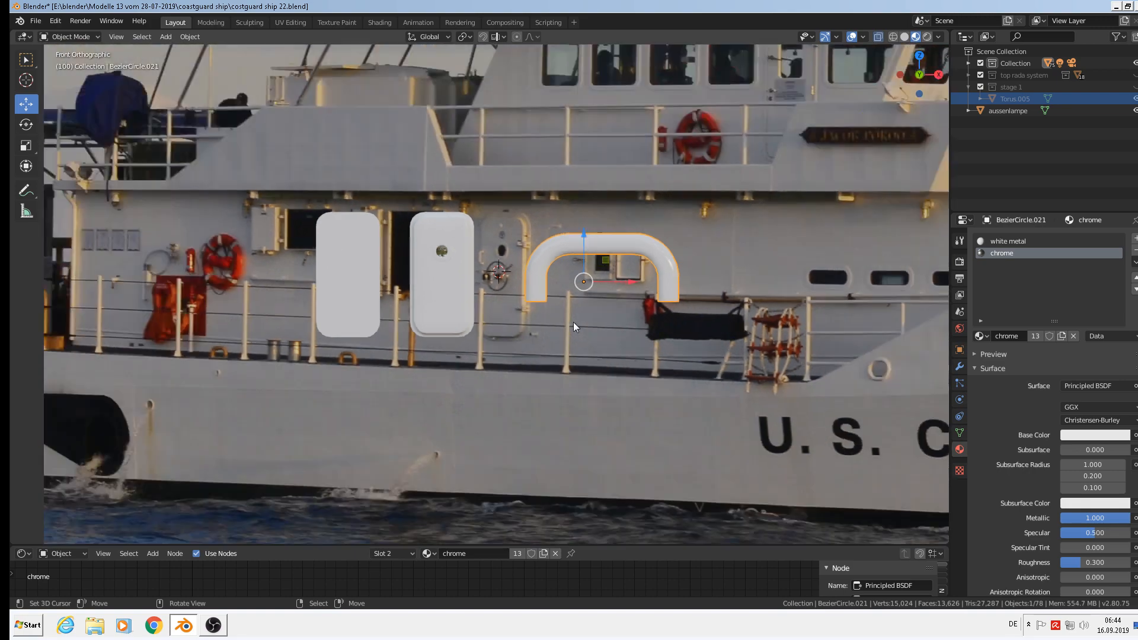
scroll(584, 308, up, 6)
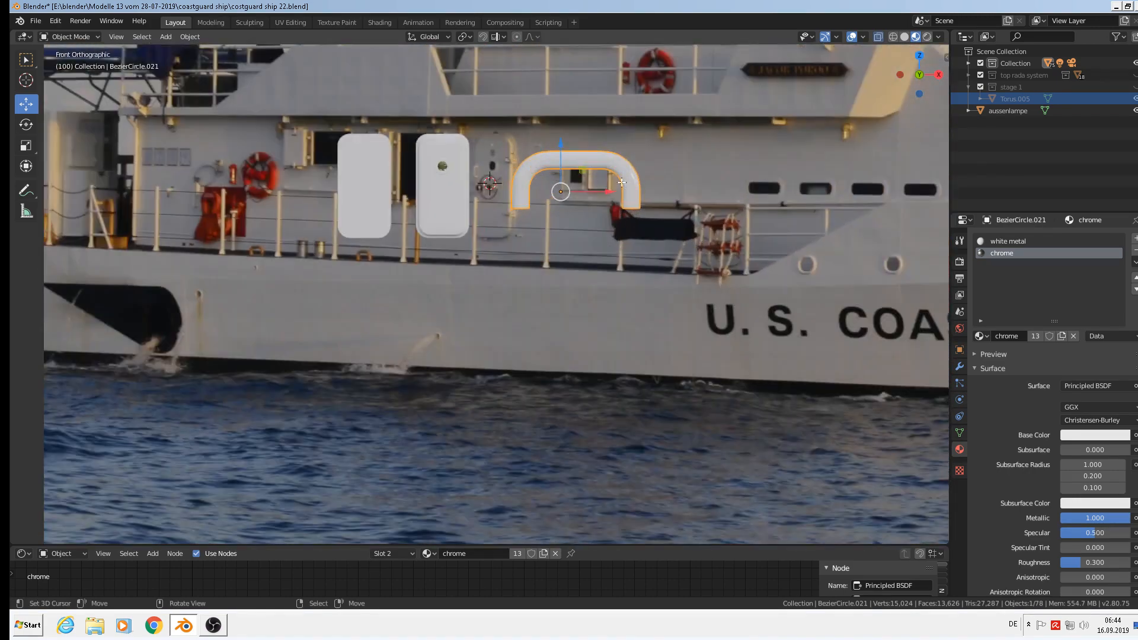
key(Tab)
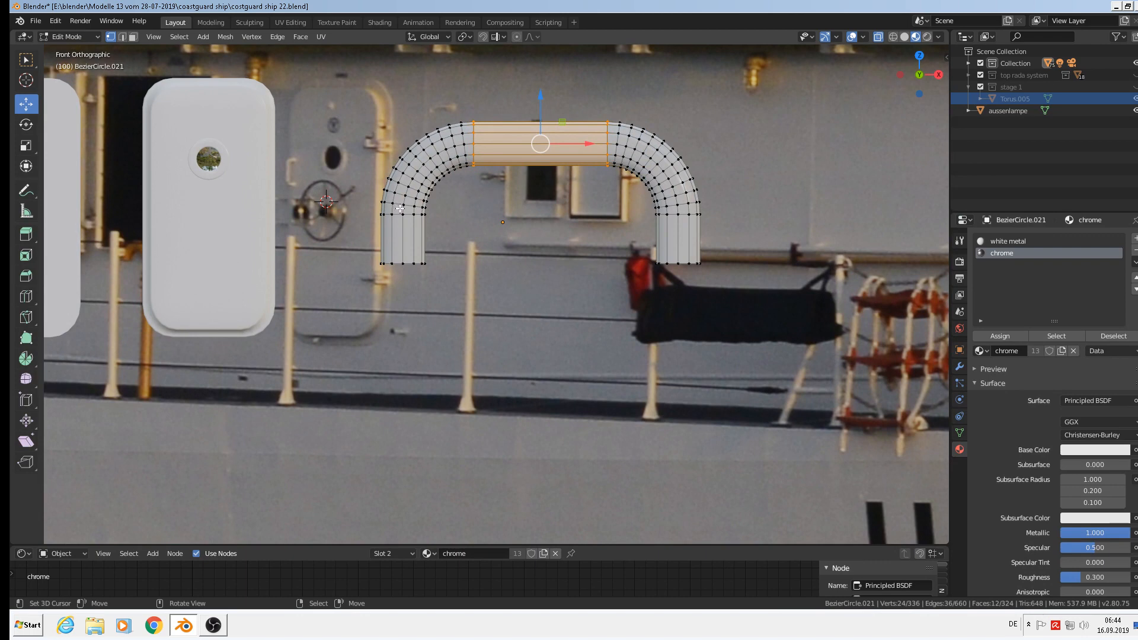
Try to thin the selection of the whole curved pipe mesh with Checker Deselect.
key(a)
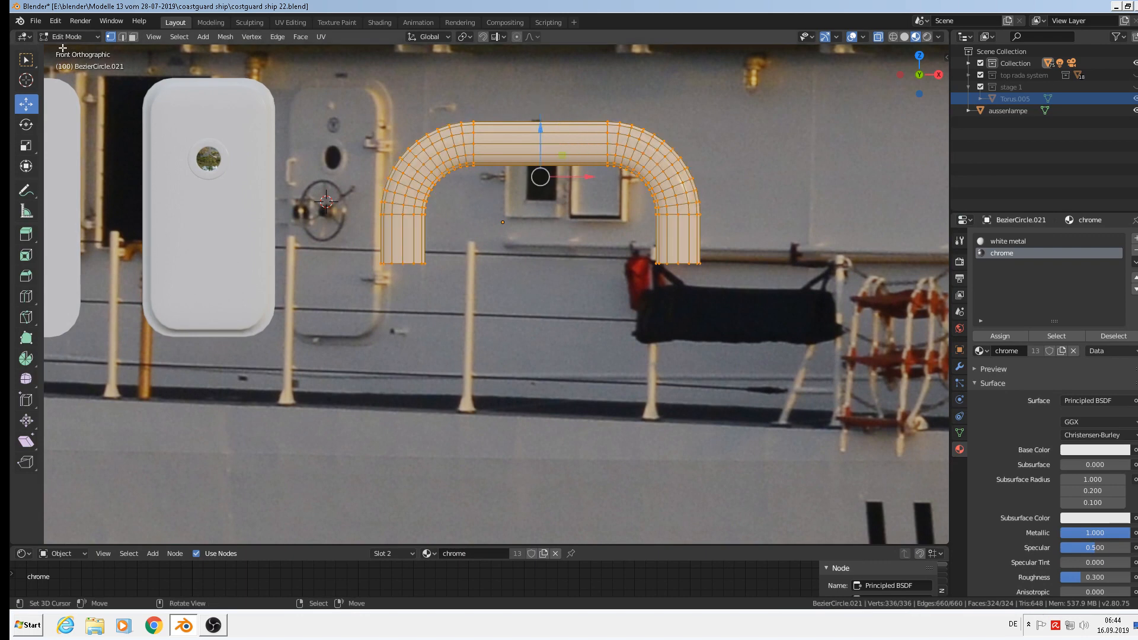
click(179, 37)
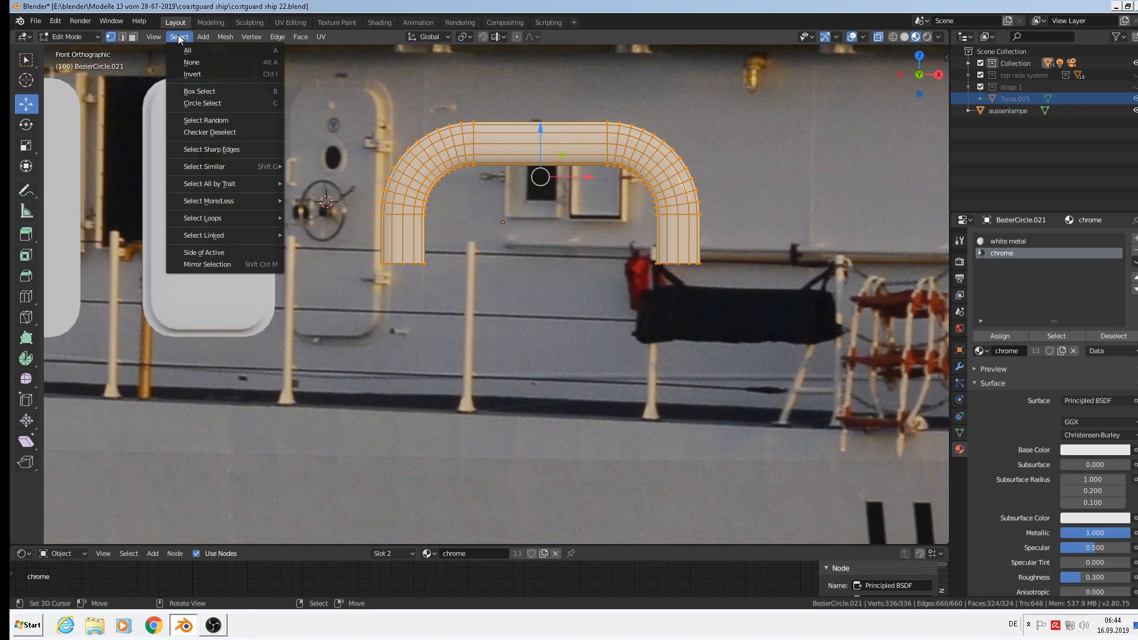
click(219, 133)
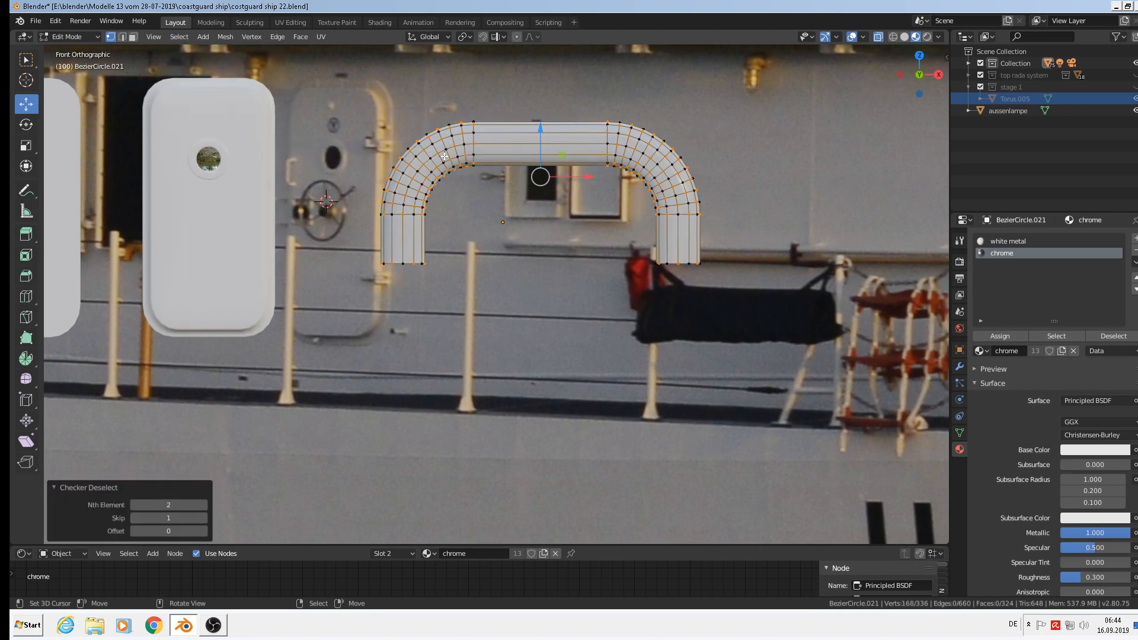
Dissolve every second lengthwise edge loop around the curved pipe to halve its cross-section vertices.
scroll(444, 157, up, 1)
alt+click(403, 191)
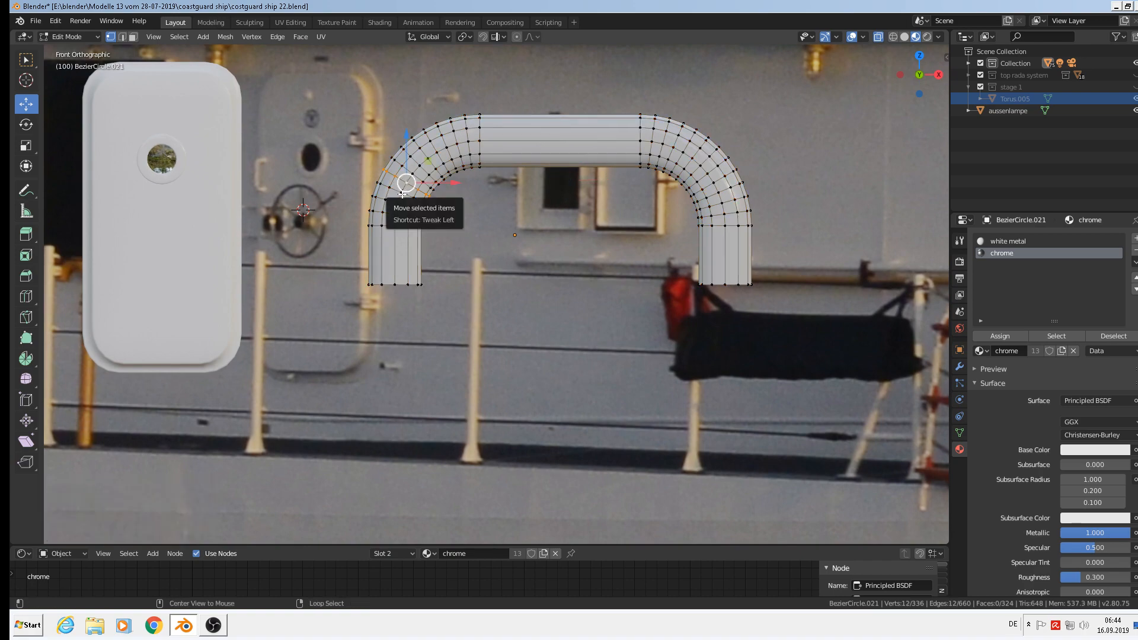
alt+click(402, 191)
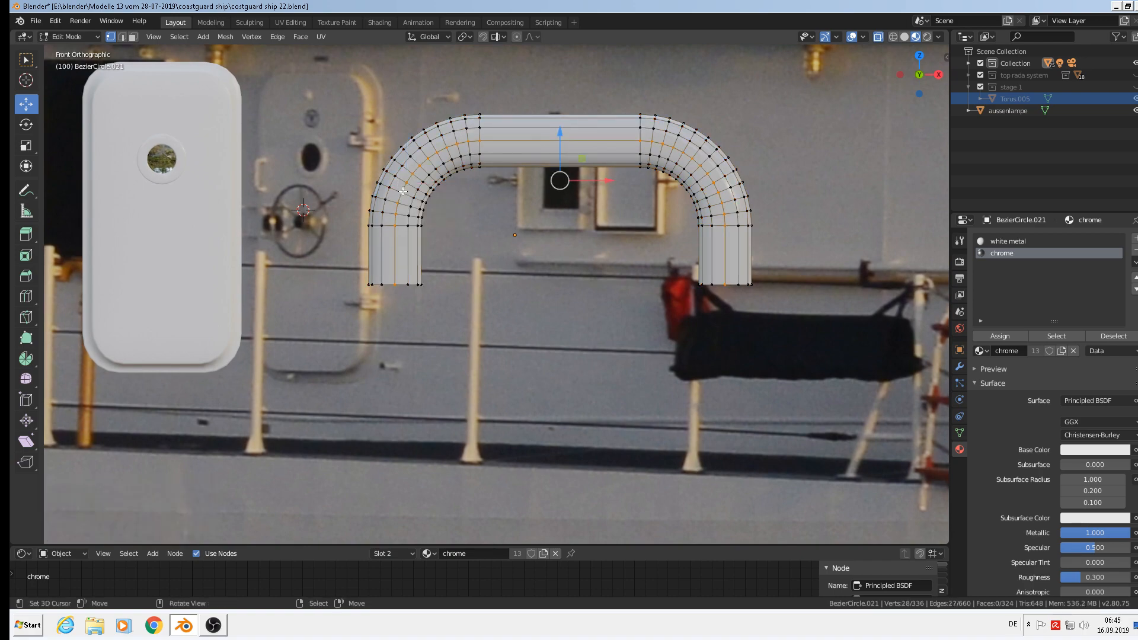
middle_drag(403, 191, 506, 190)
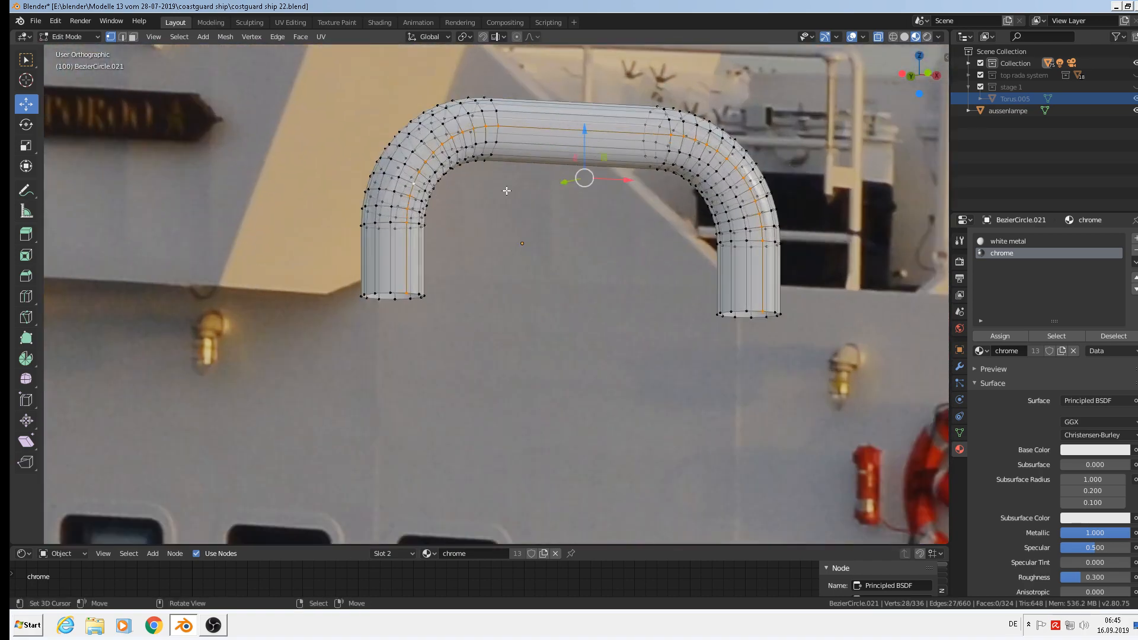
click(878, 39)
scroll(510, 201, up, 2)
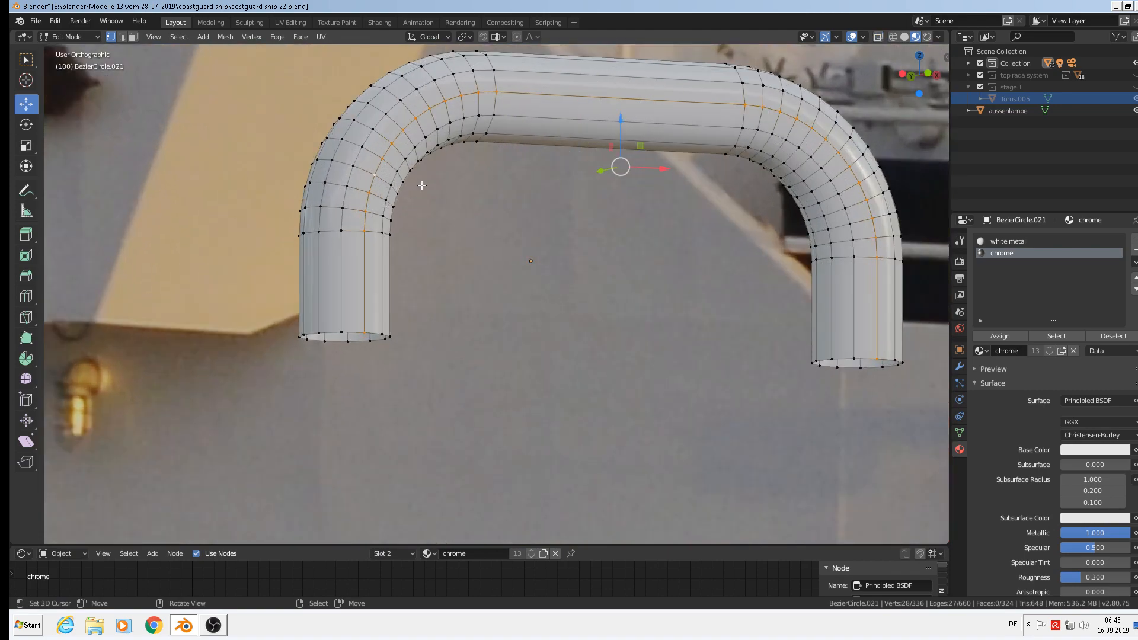
alt+shift+click(344, 158)
middle_drag(344, 158, 686, 236)
alt+shift+click(399, 201)
alt+shift+click(498, 207)
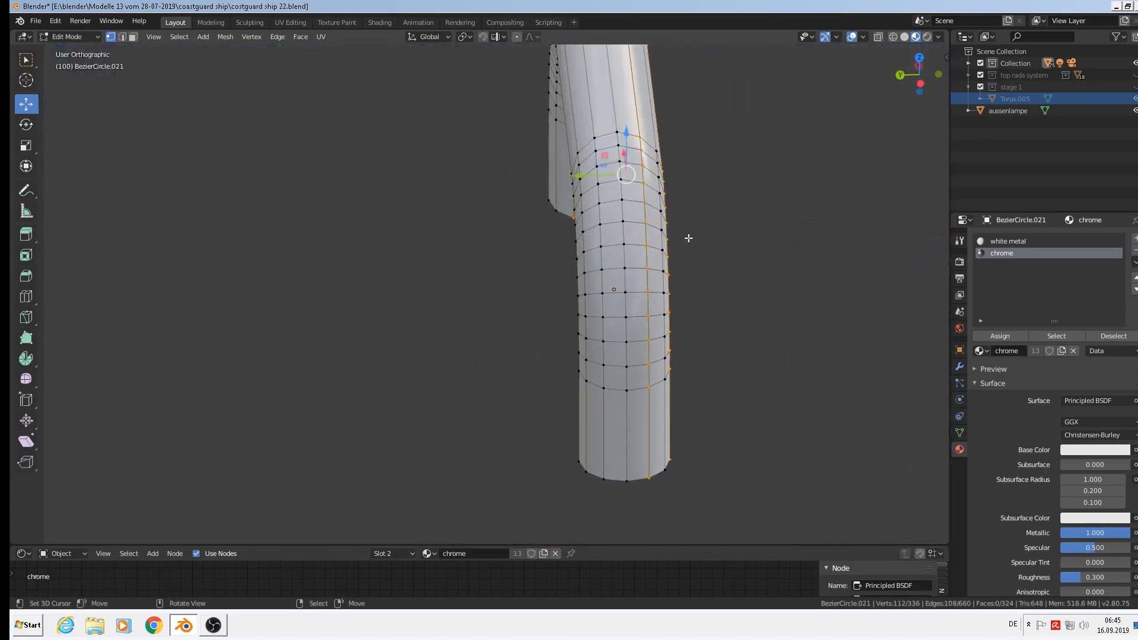
alt+shift+click(609, 214)
mouse_move(610, 213)
middle_down()
mouse_move(620, 207)
mouse_move(603, 193)
middle_up()
drag(929, 59, 692, 201)
alt+shift+click(692, 201)
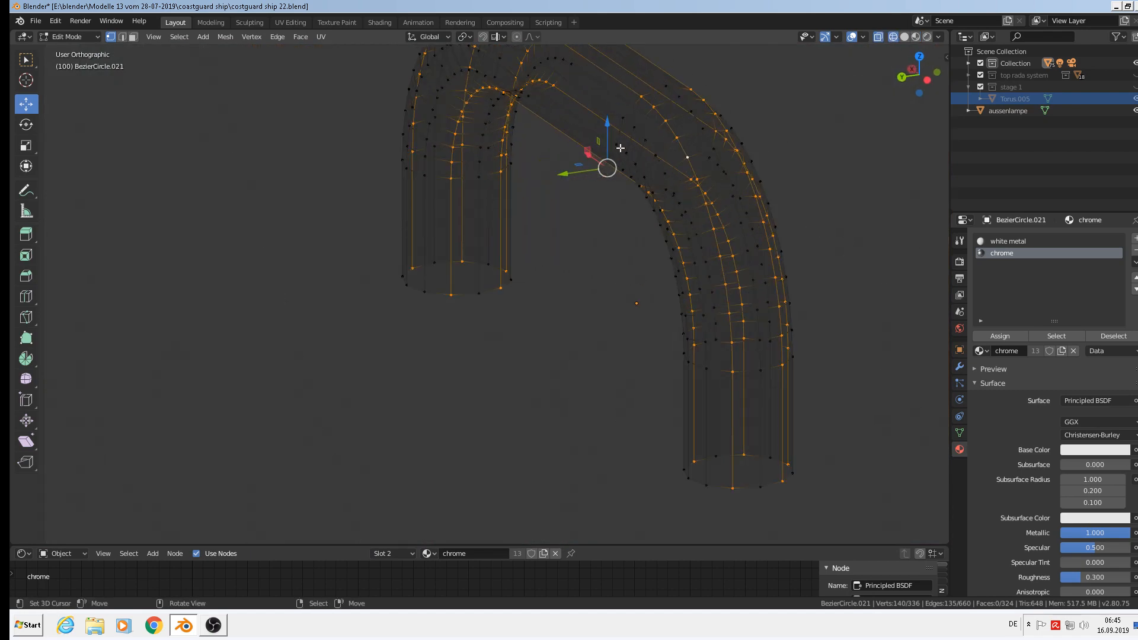
middle_drag(682, 184, 556, 191)
key(x)
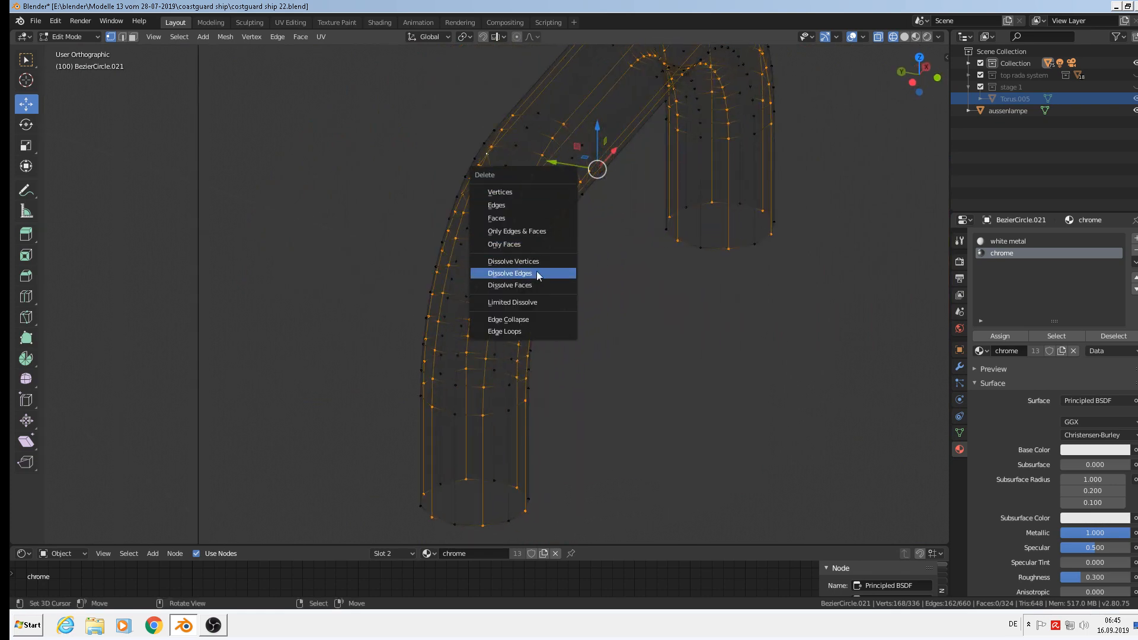
click(534, 276)
middle_drag(533, 276, 516, 237)
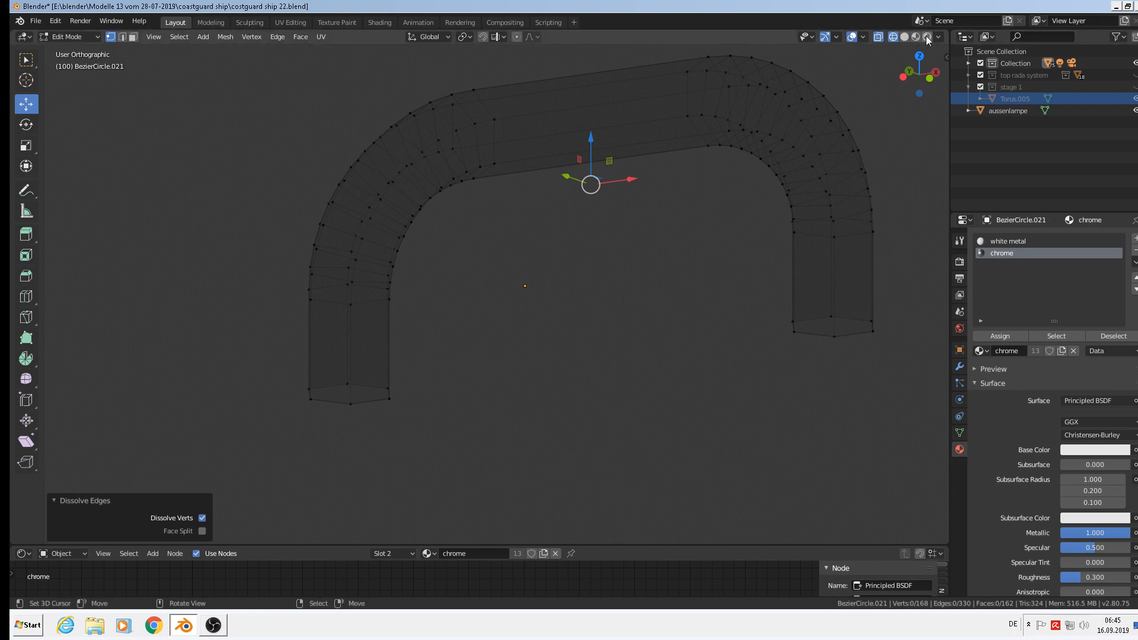
Return the viewport to material preview shading and leave Edit Mode on the simplified pipe.
click(928, 37)
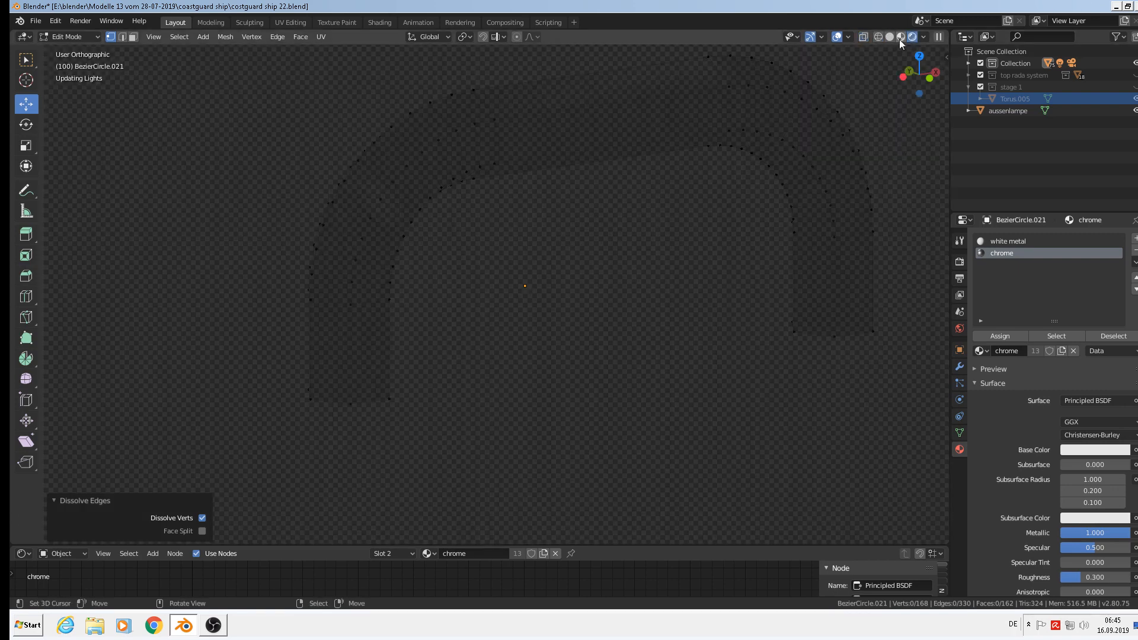
click(899, 40)
scroll(818, 191, down, 3)
key(Tab)
middle_drag(819, 198, 754, 194)
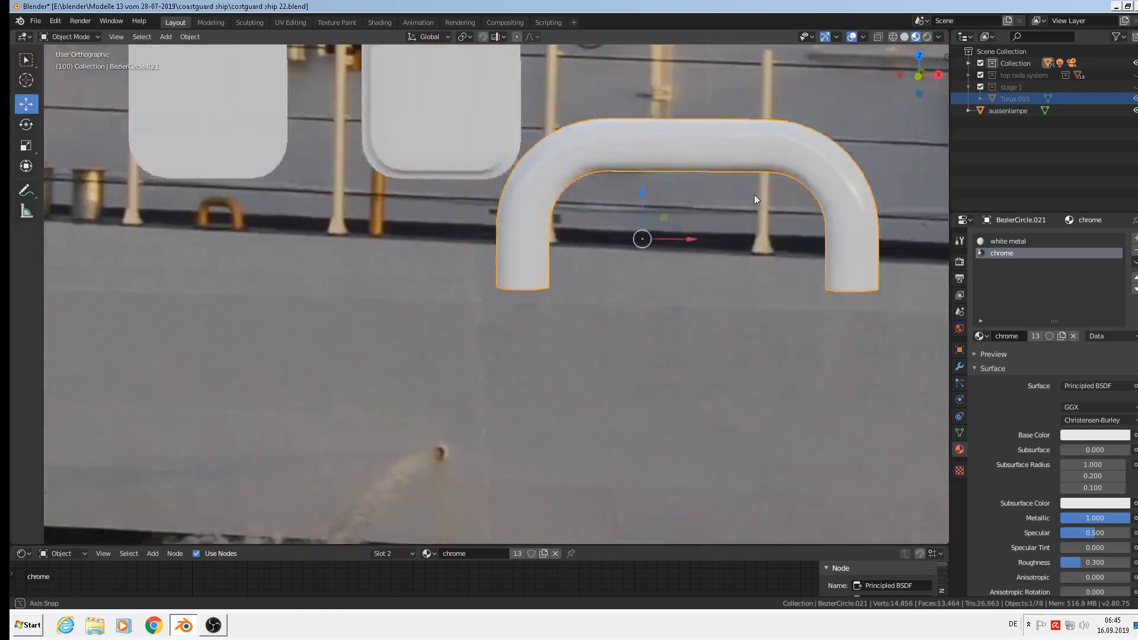
Compare the simplified pipe and its mesh with the small deck brackets in the ship reference photo.
scroll(755, 198, down, 7)
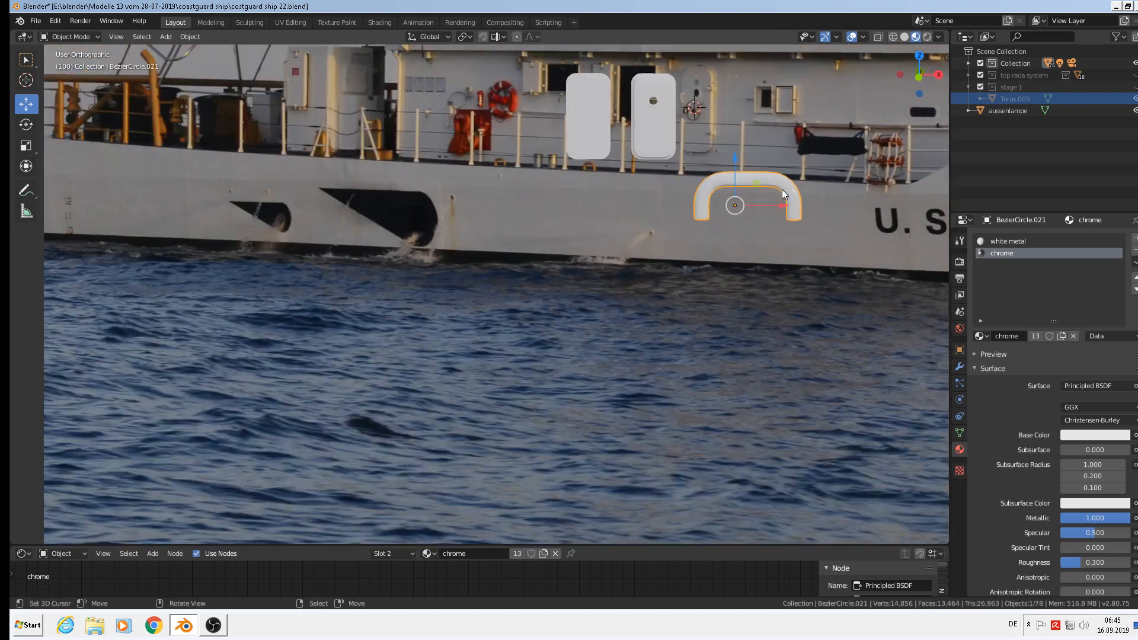
shift+middle_drag(692, 221, 597, 259)
scroll(652, 202, up, 6)
key(Tab)
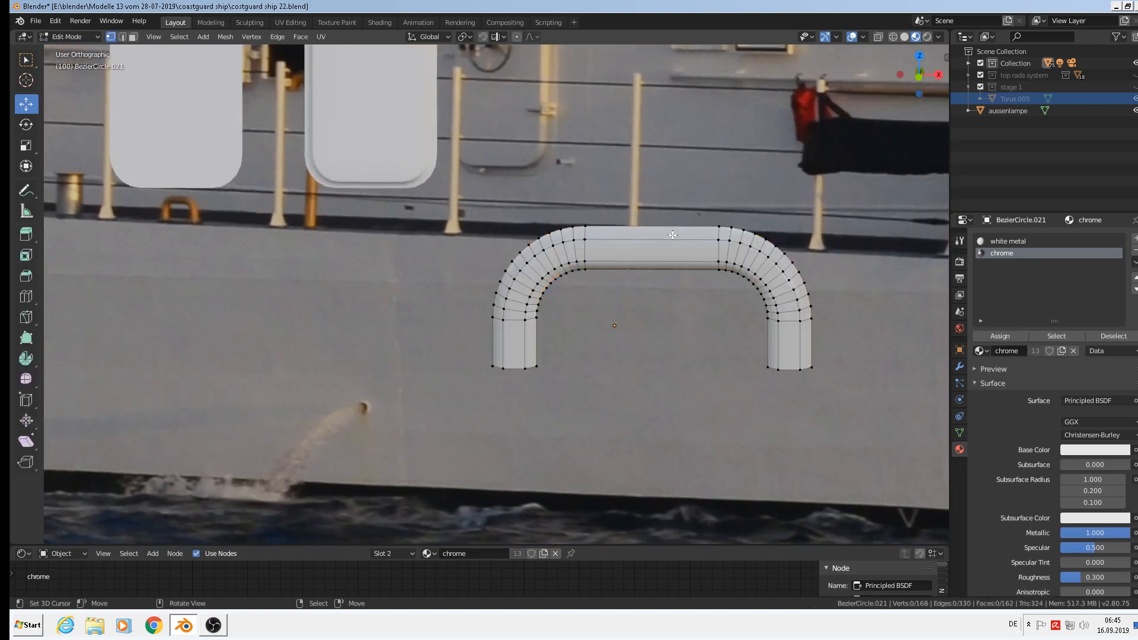
scroll(672, 235, down, 7)
key(Tab)
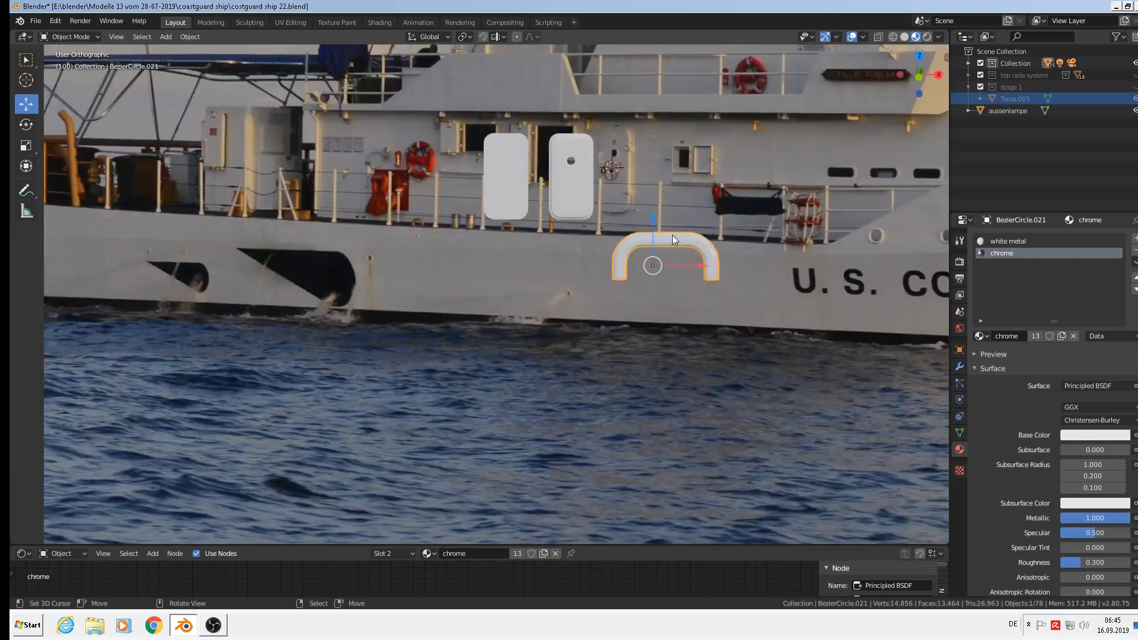
shift+middle_drag(637, 256, 571, 265)
scroll(572, 265, up, 2)
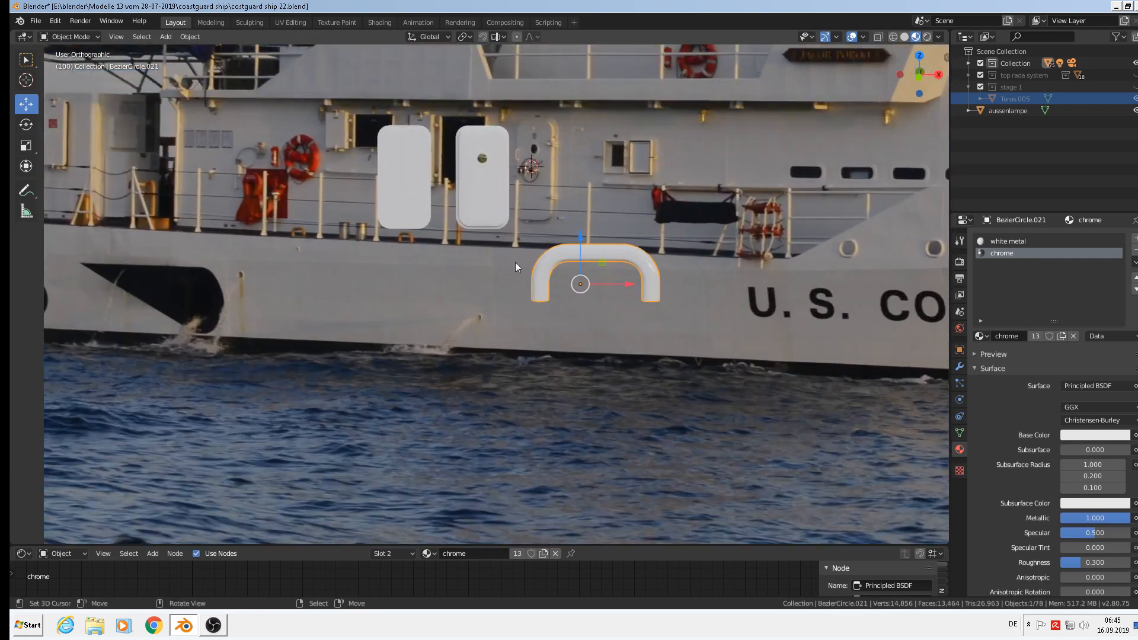
scroll(516, 263, up, 3)
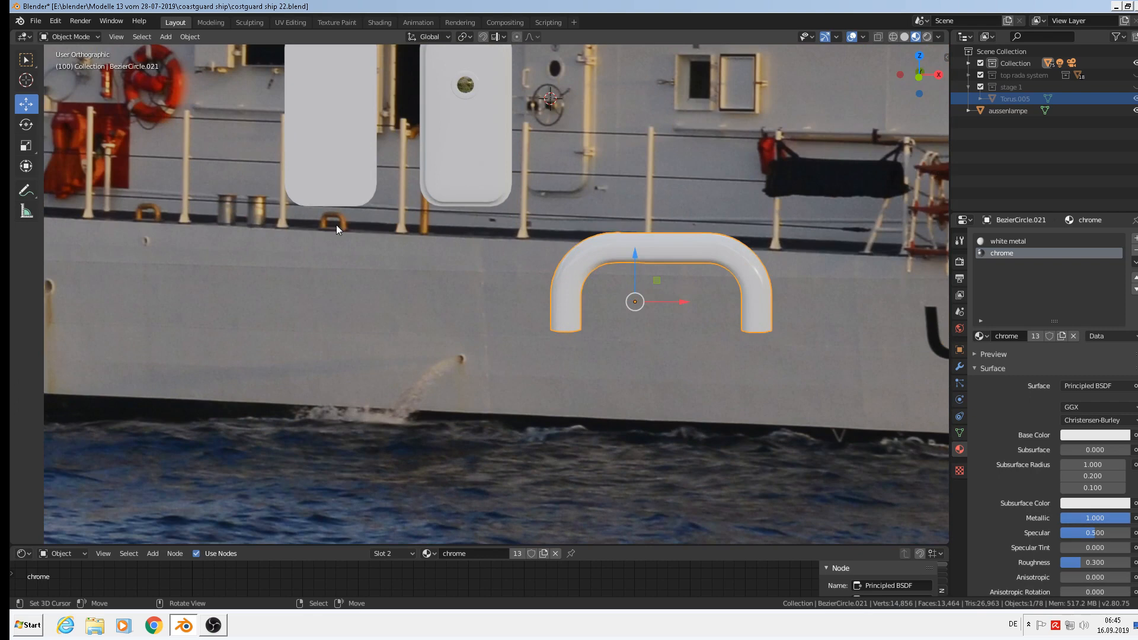
scroll(336, 225, down, 2)
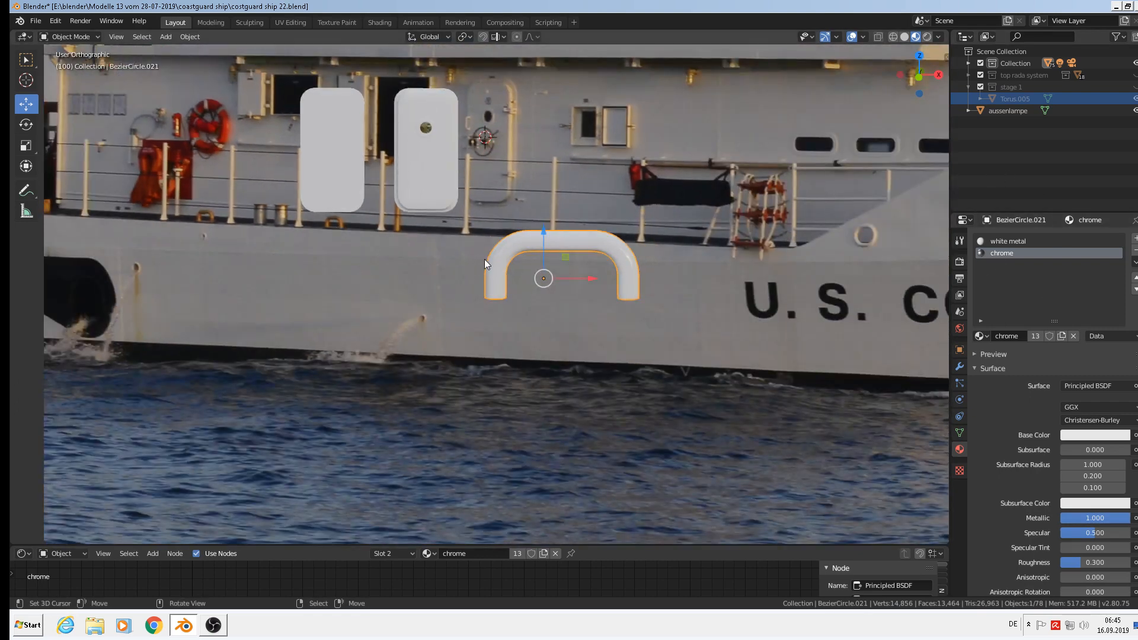
scroll(301, 245, down, 2)
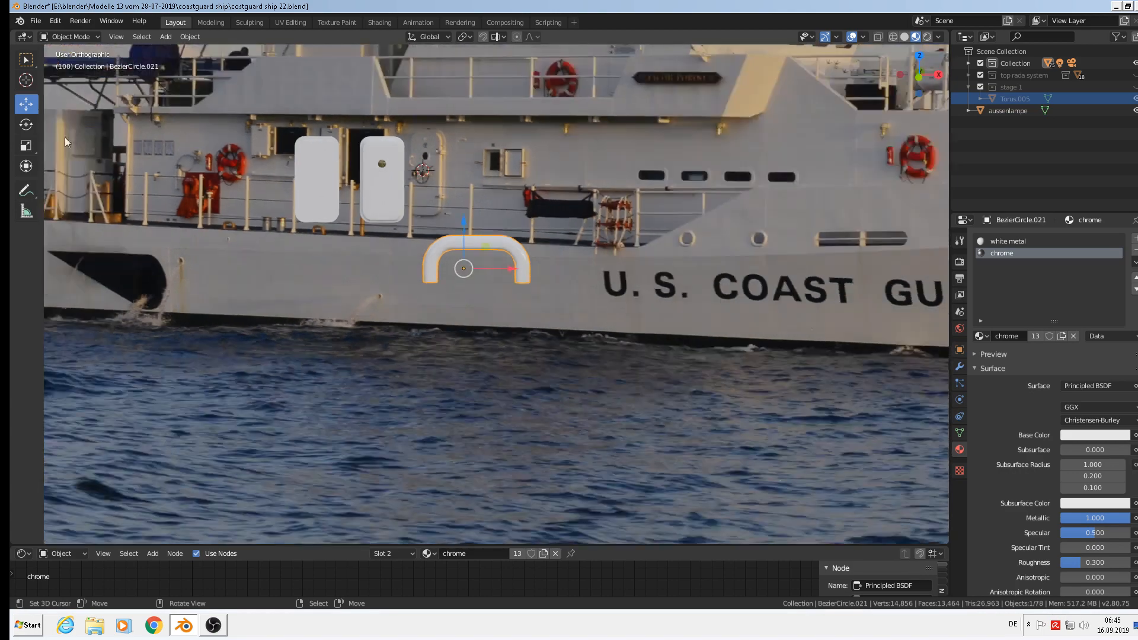
Save the current Blender file.
click(34, 21)
click(40, 99)
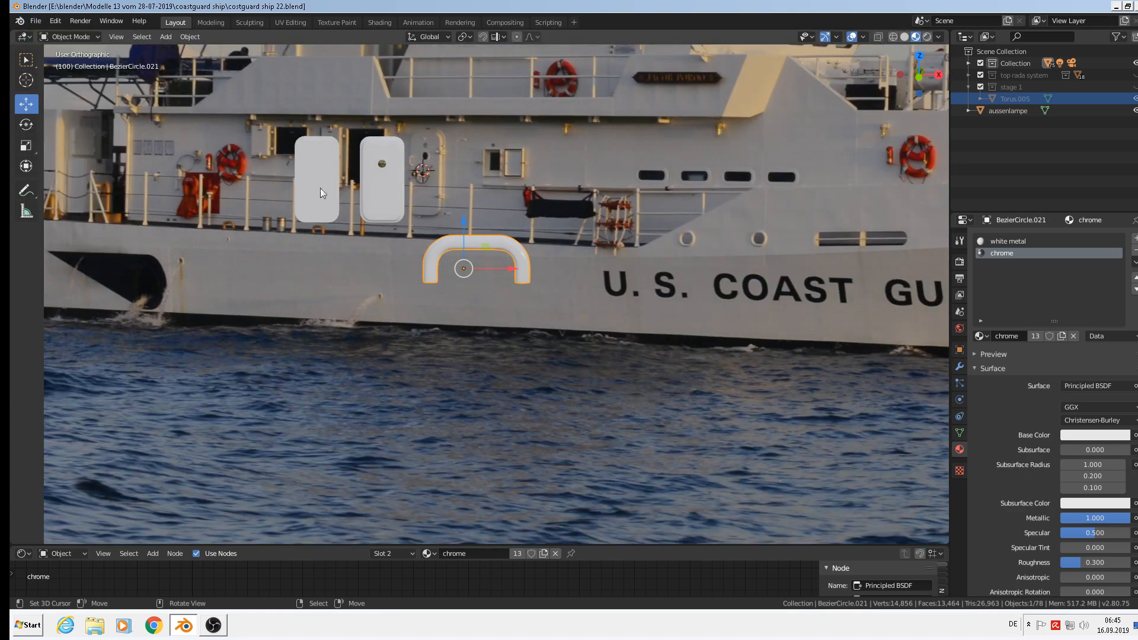
Examine the ship reference images for the shape and mounting of the orange deck brackets.
scroll(314, 238, up, 4)
scroll(454, 306, down, 7)
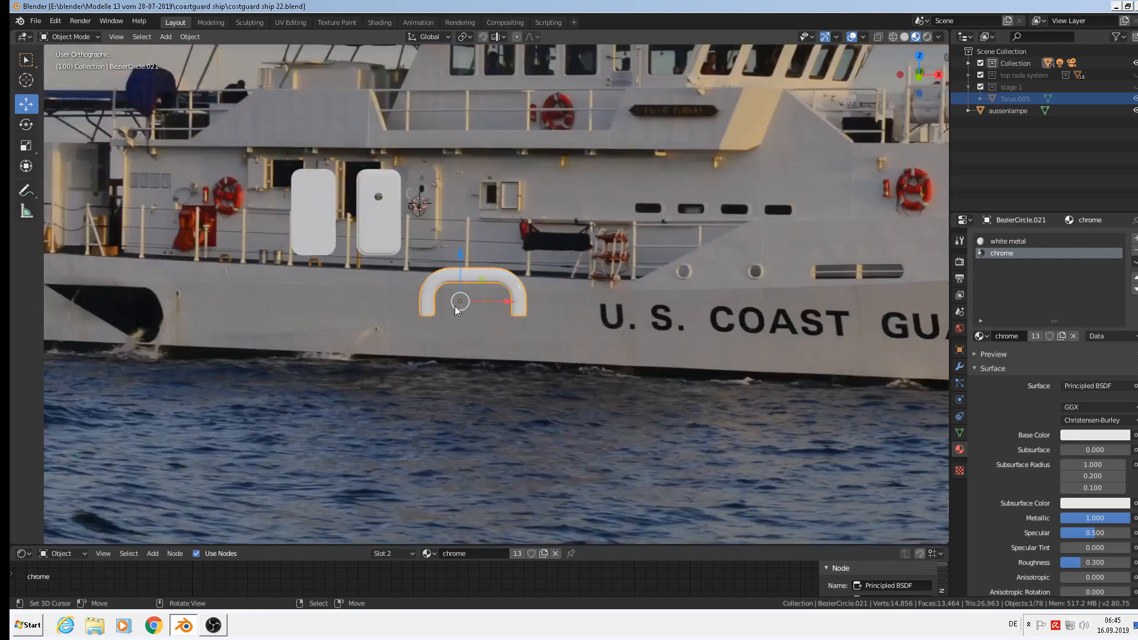
scroll(610, 343, down, 7)
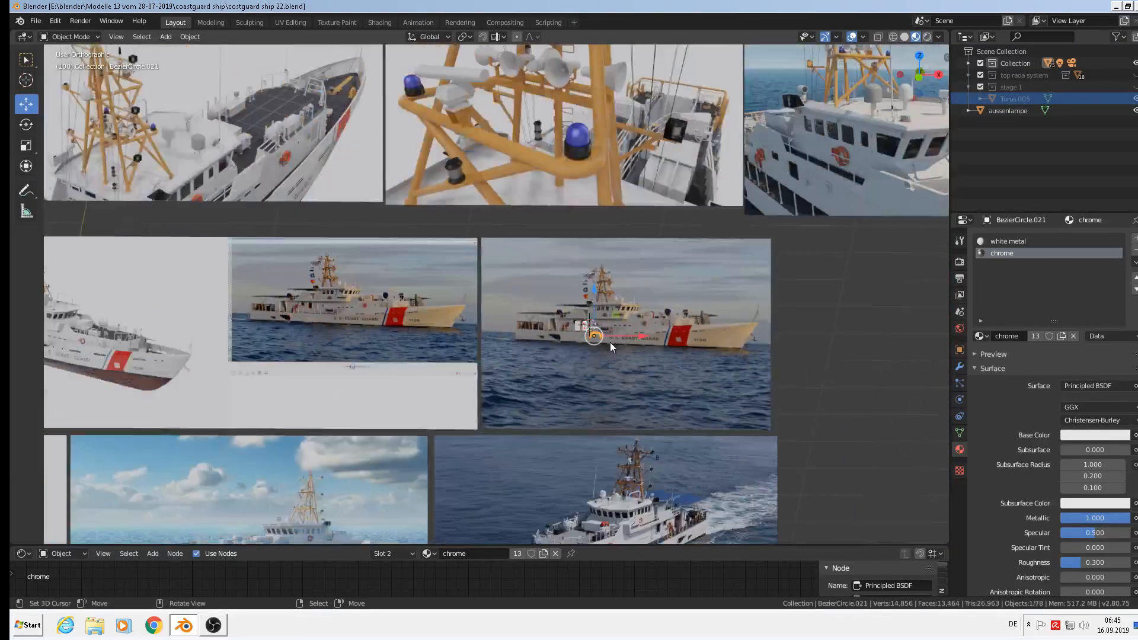
scroll(404, 238, up, 3)
scroll(462, 190, up, 2)
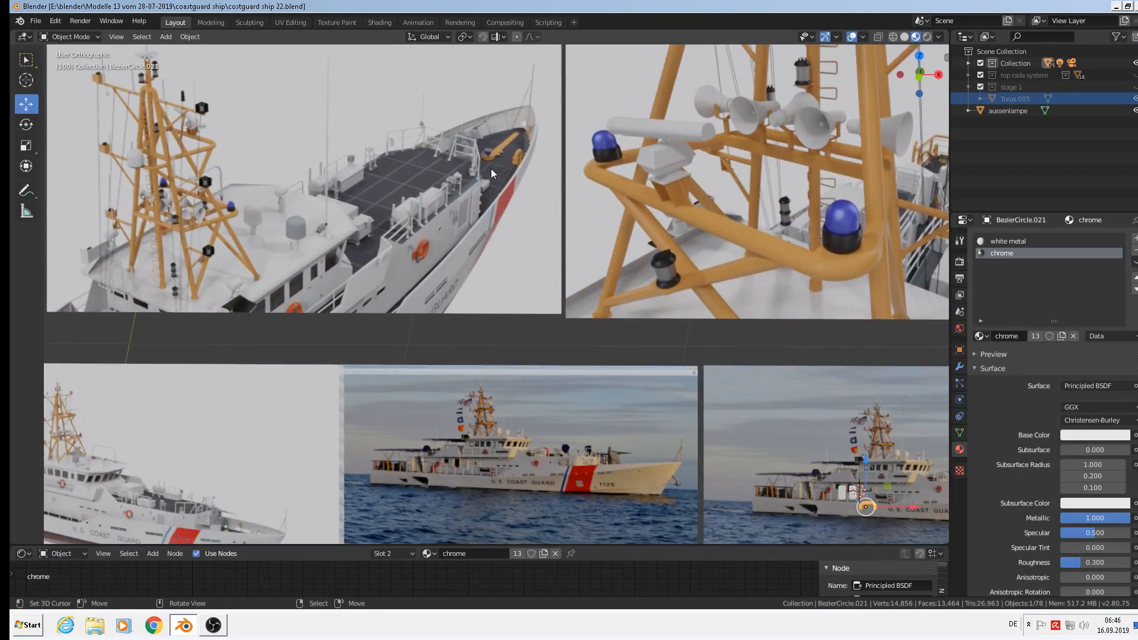
shift+middle_drag(350, 283, 733, 204)
scroll(733, 204, down, 4)
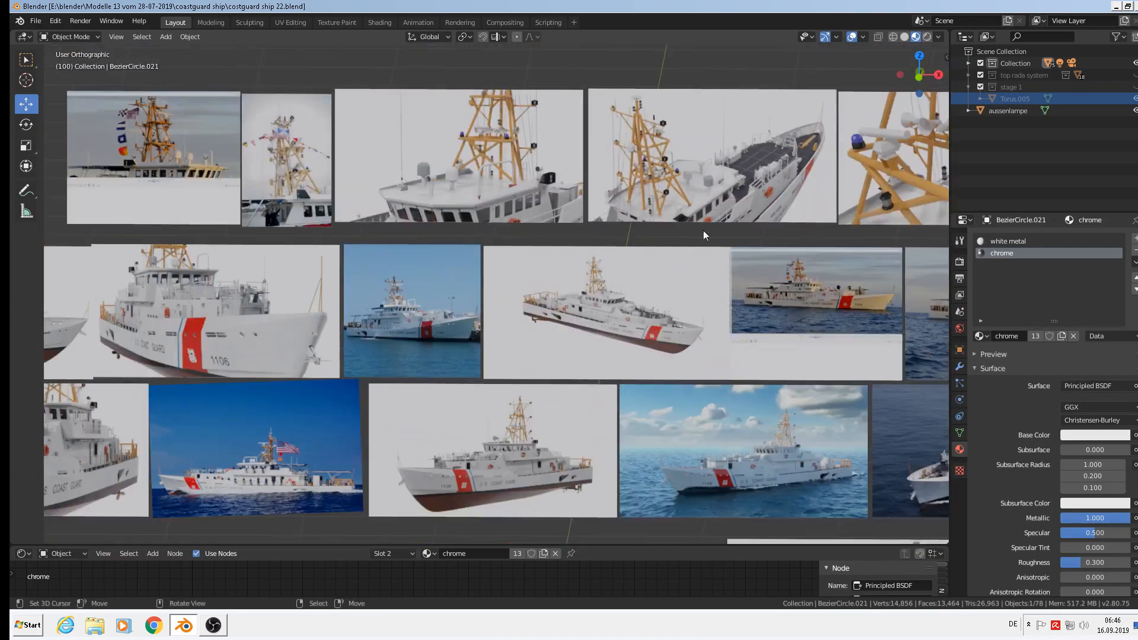
shift+middle_drag(786, 326, 689, 38)
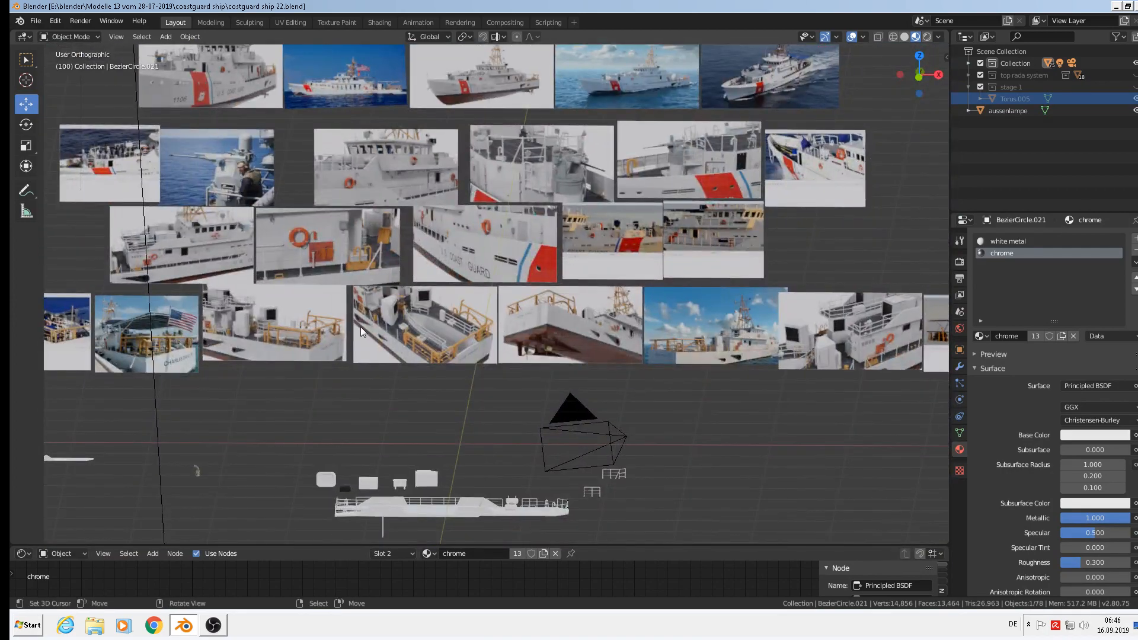
scroll(392, 331, up, 3)
scroll(392, 331, up, 6)
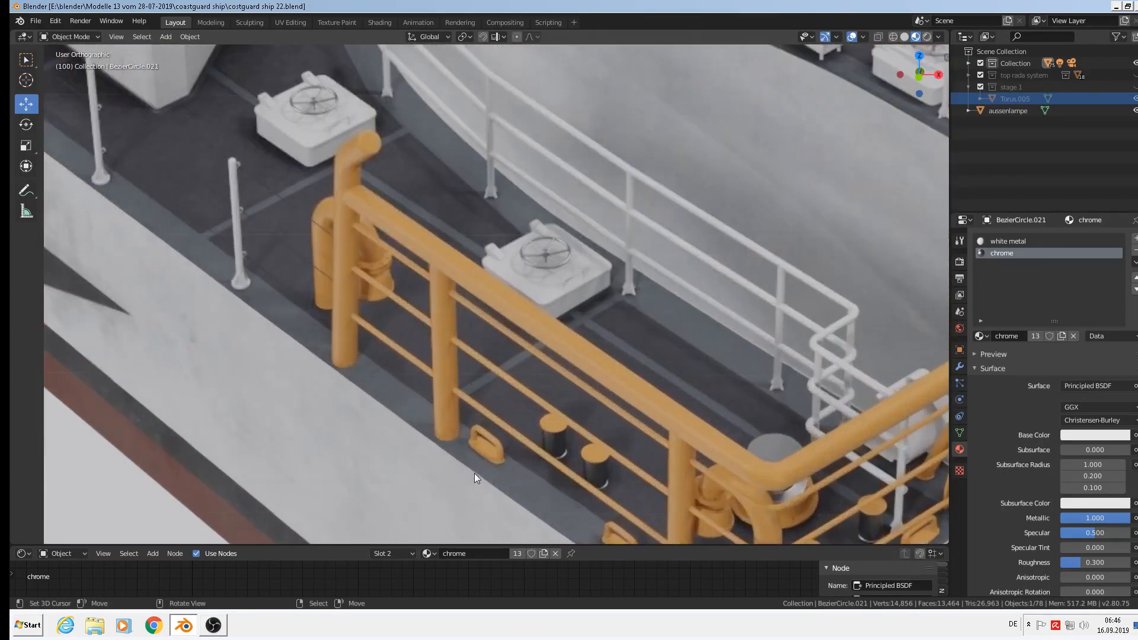
scroll(507, 462, down, 2)
scroll(656, 534, down, 5)
scroll(661, 405, down, 8)
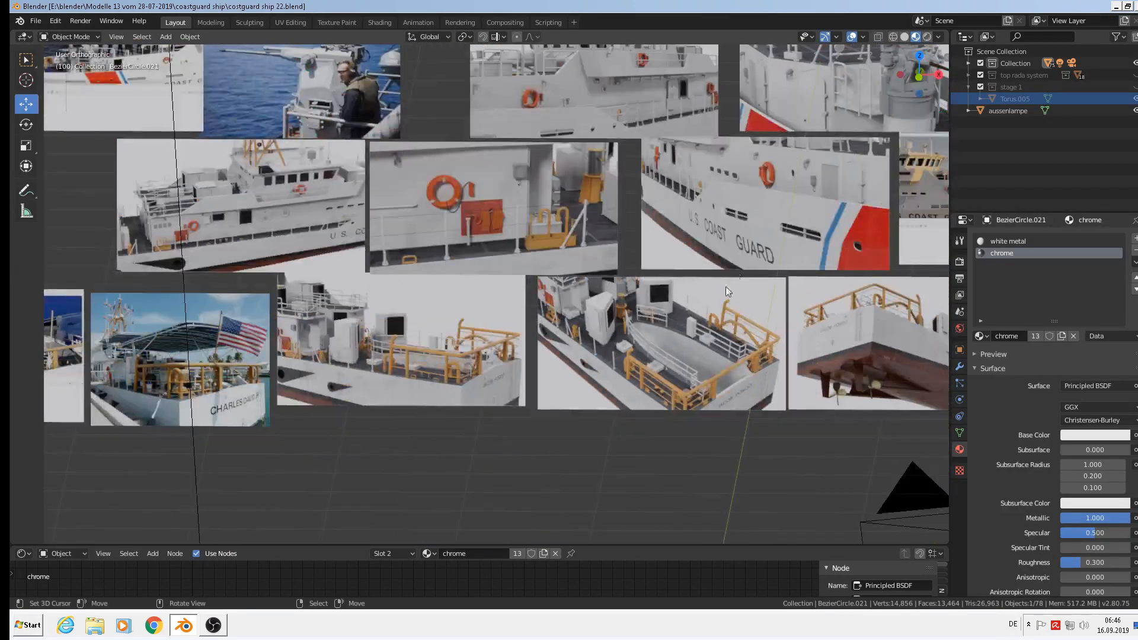
scroll(726, 261, up, 10)
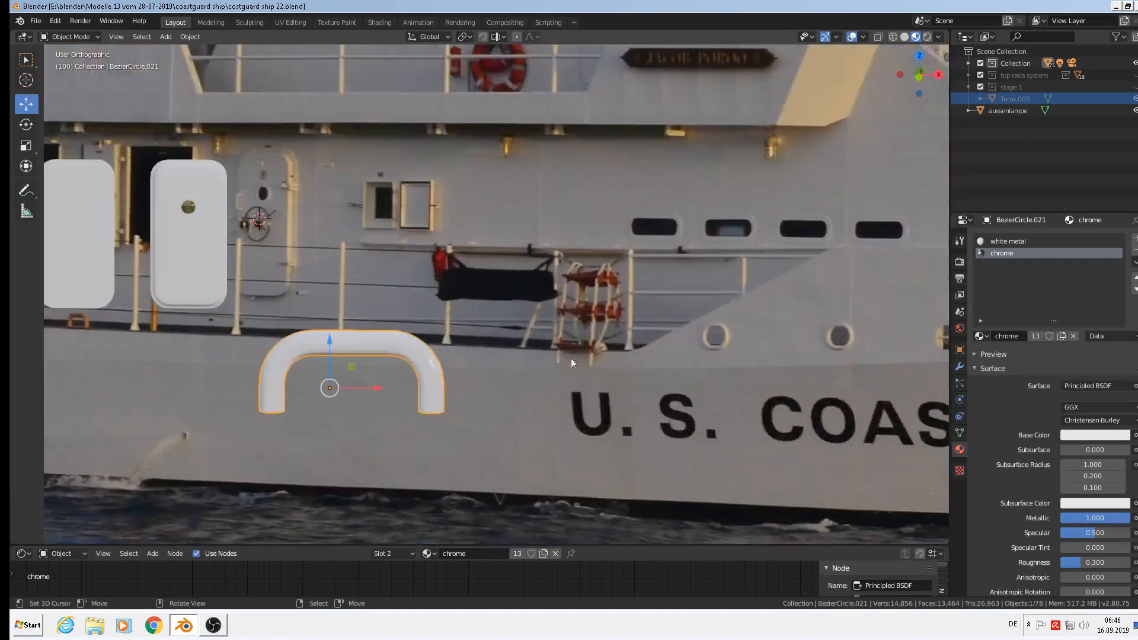
Duplicate the six end vertices of the pipe leg nearest the doors and move the copy about -0.0109 m along X.
shift+middle_drag(570, 358, 752, 204)
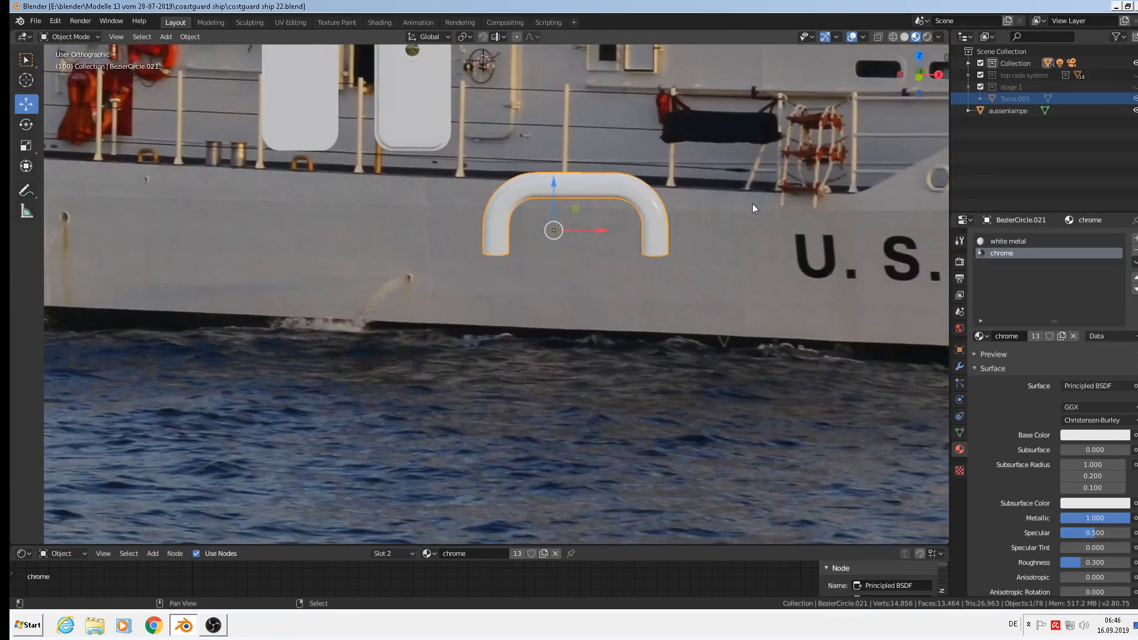
scroll(674, 240, up, 3)
key(Tab)
middle_drag(341, 252, 432, 320)
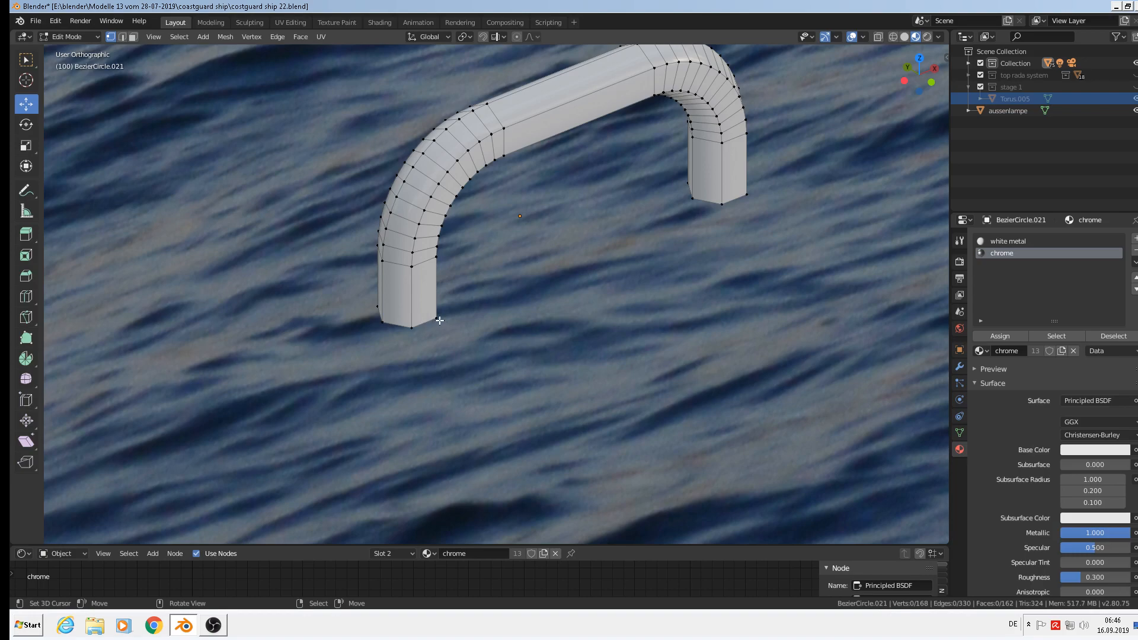
click(438, 318)
middle_drag(440, 320, 390, 324)
ctrl+click(382, 323)
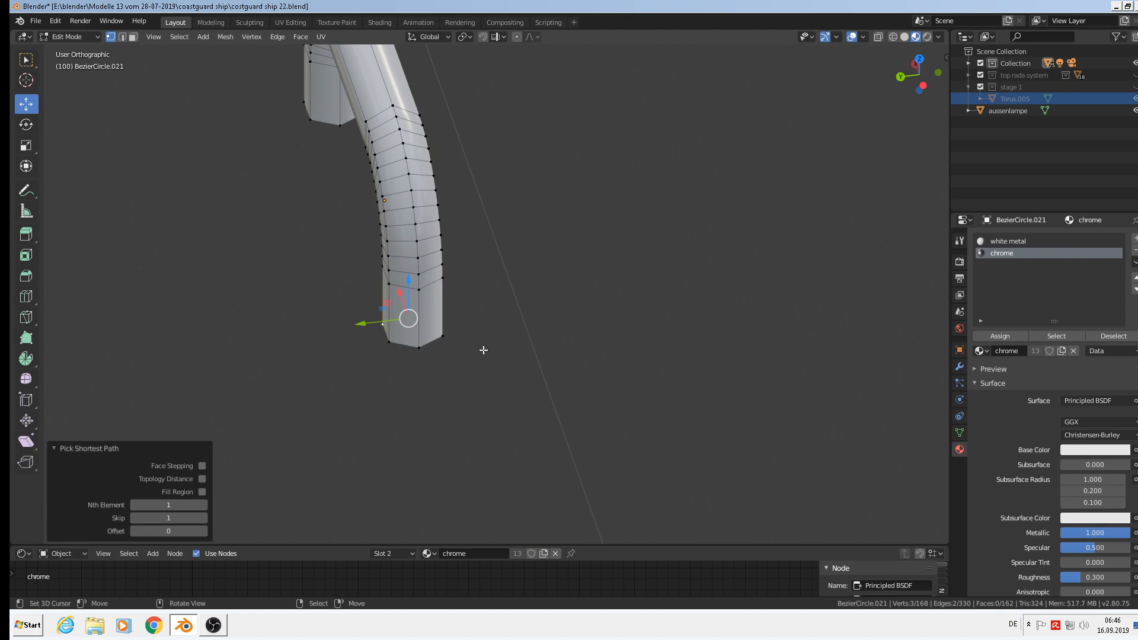
middle_drag(458, 344, 382, 327)
shift+right_click(437, 344)
shift+right_click(395, 343)
shift+right_click(411, 349)
scroll(391, 342, down, 2)
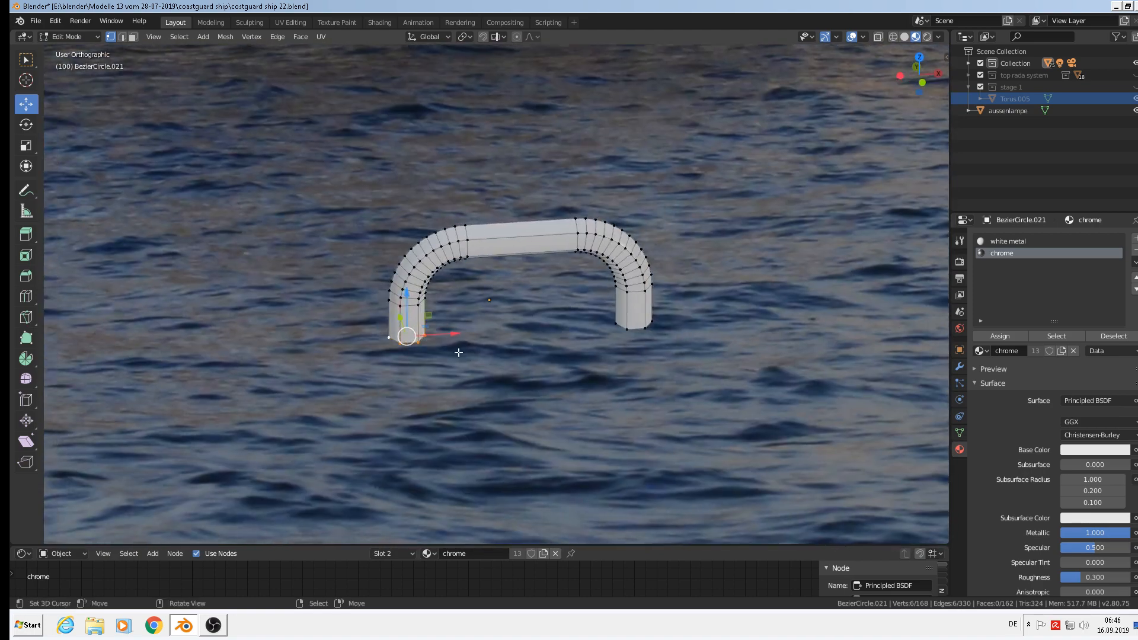
key(shift+d)
key(x)
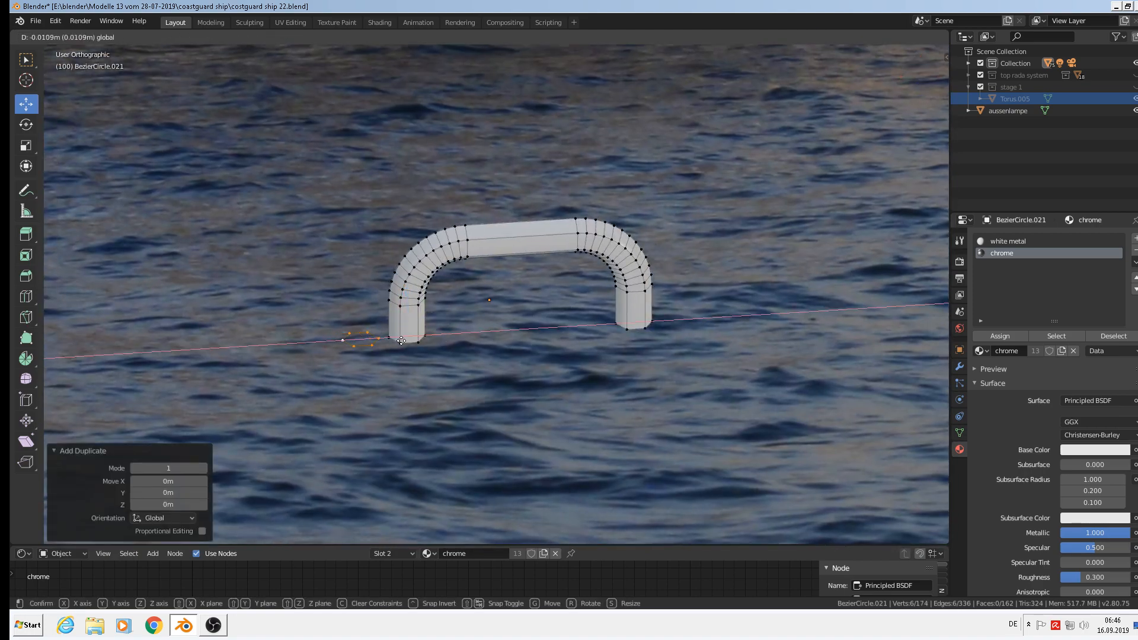
click(402, 341)
scroll(362, 338, up, 6)
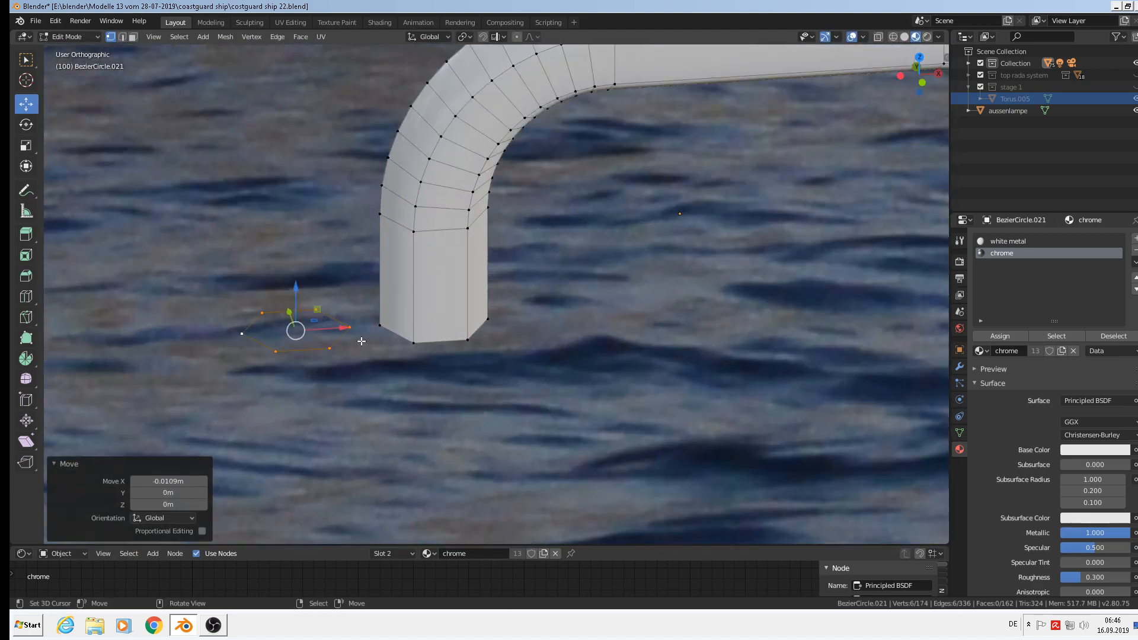
Delete the vertex nearest the pipe leg from the copied six-vertex ring to open its outline.
right_click(328, 309)
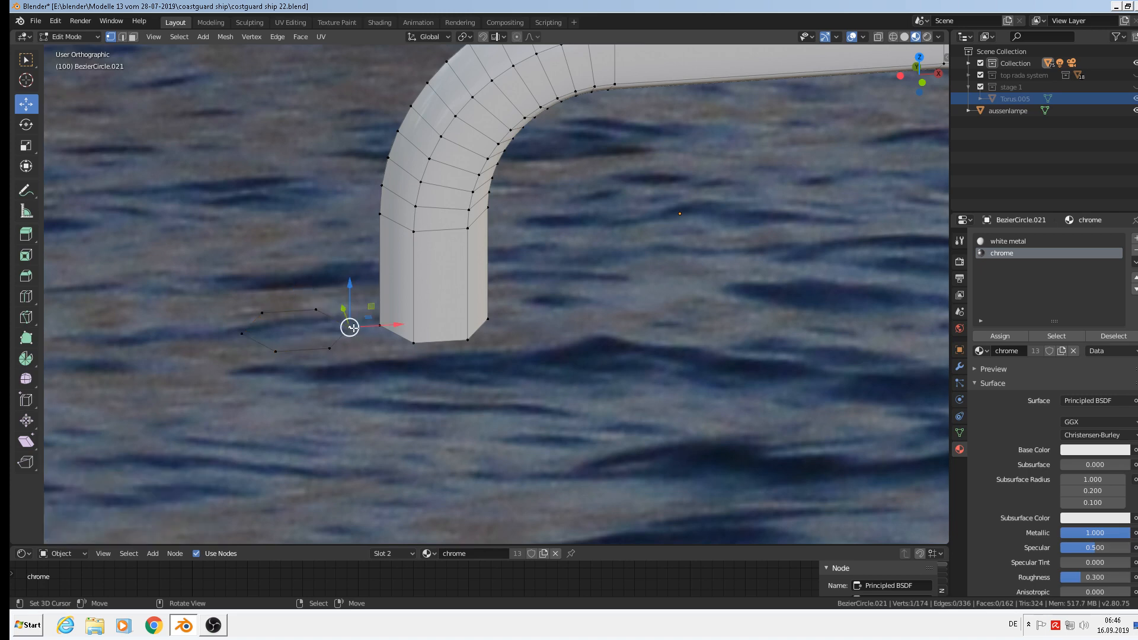
key(x)
click(340, 249)
scroll(345, 323, down, 2)
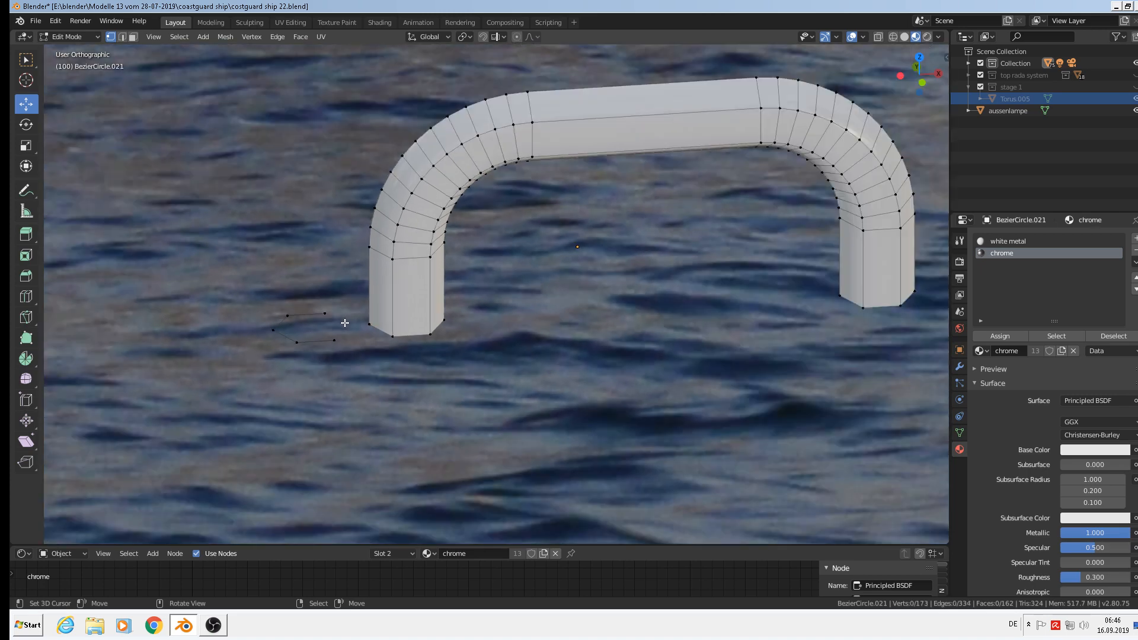
Scale the whole open outline by about 3.060 and move it about 0.0091 m along X around the pipe leg.
right_click(321, 312)
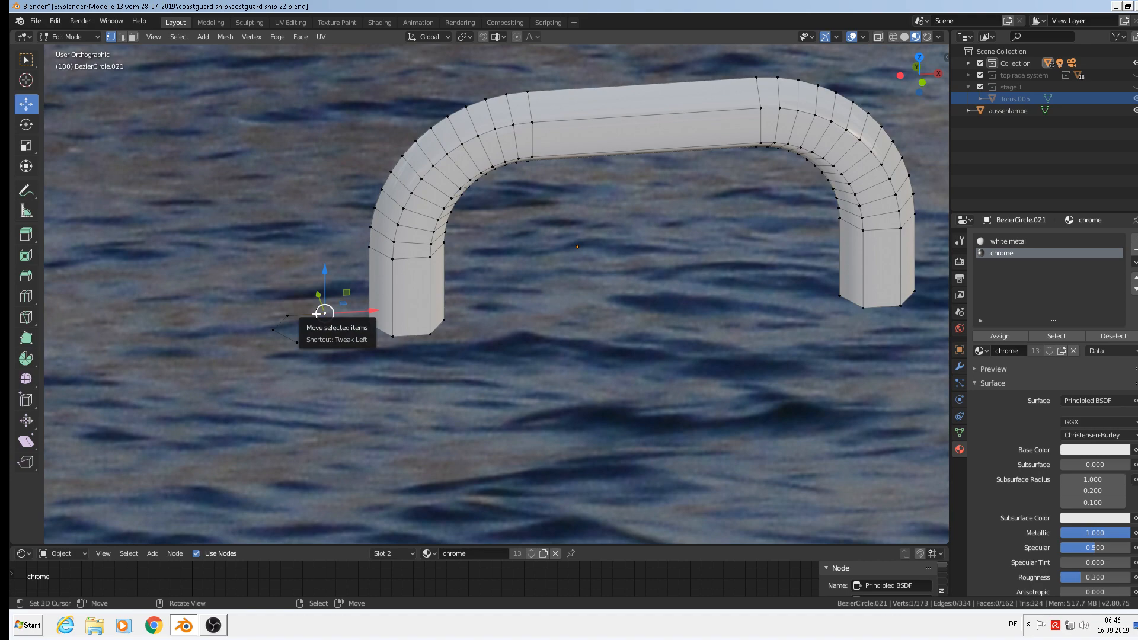
key(l)
scroll(316, 314, down, 3)
key(s)
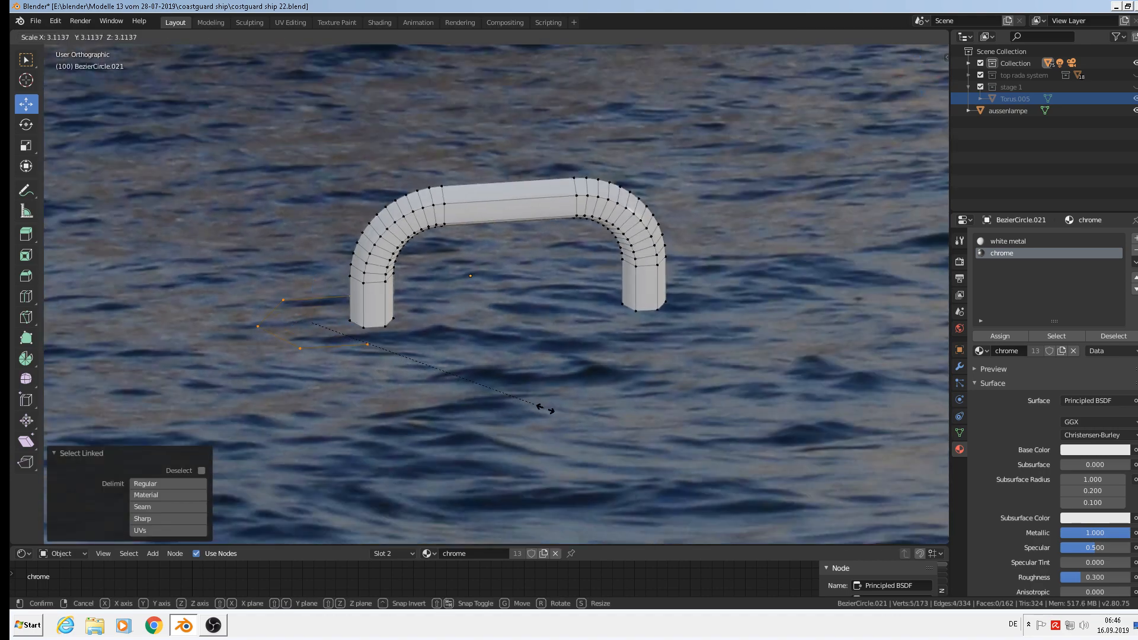
click(539, 409)
middle_drag(539, 409, 374, 351)
key(g)
key(x)
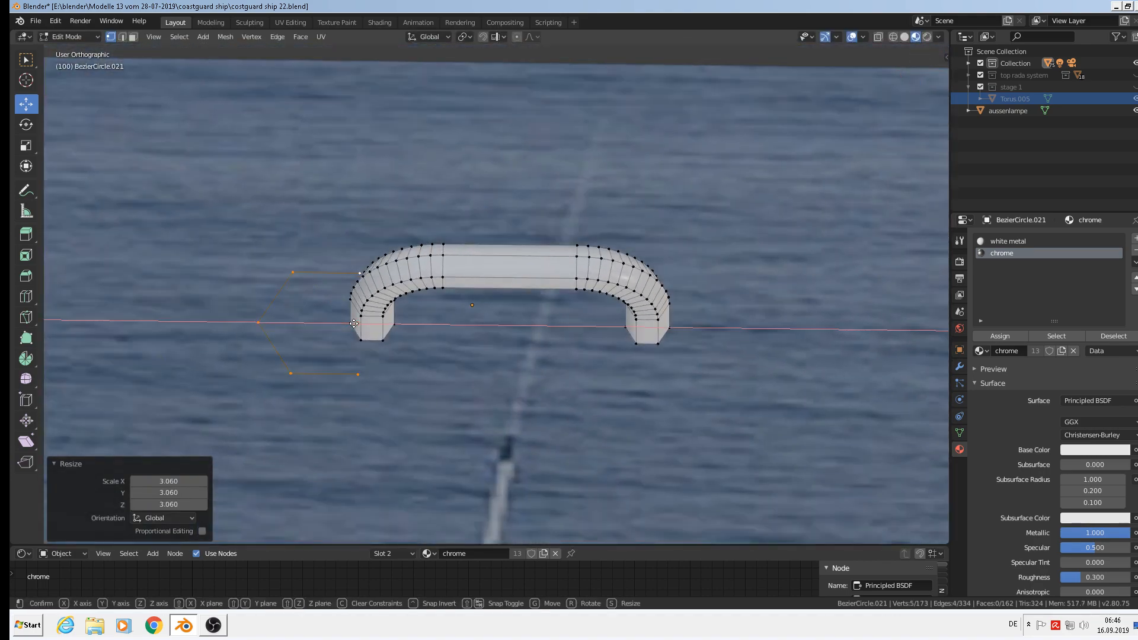
click(401, 322)
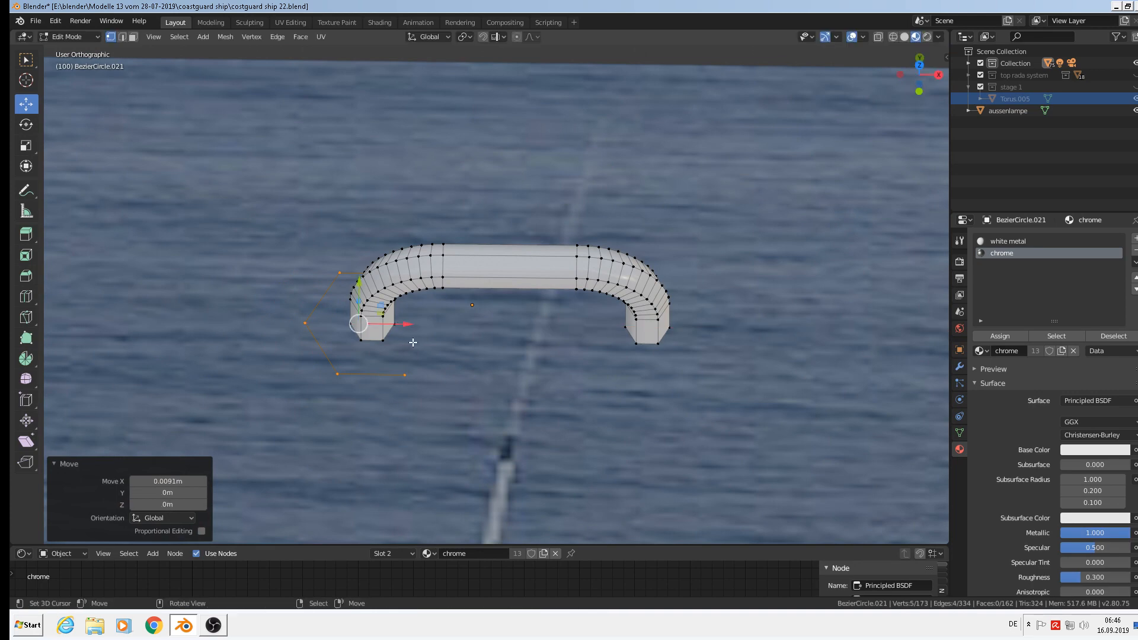
Duplicate the open outline and move the copy about 0.0552 m along X to the other pipe leg.
key(shift+d)
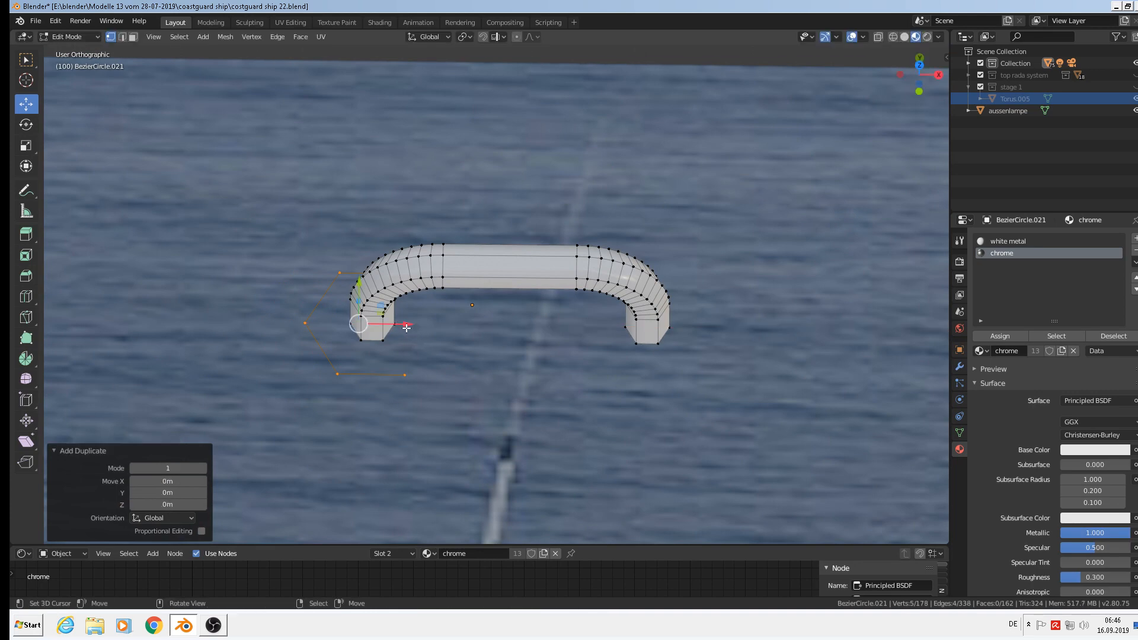
key(x)
click(693, 352)
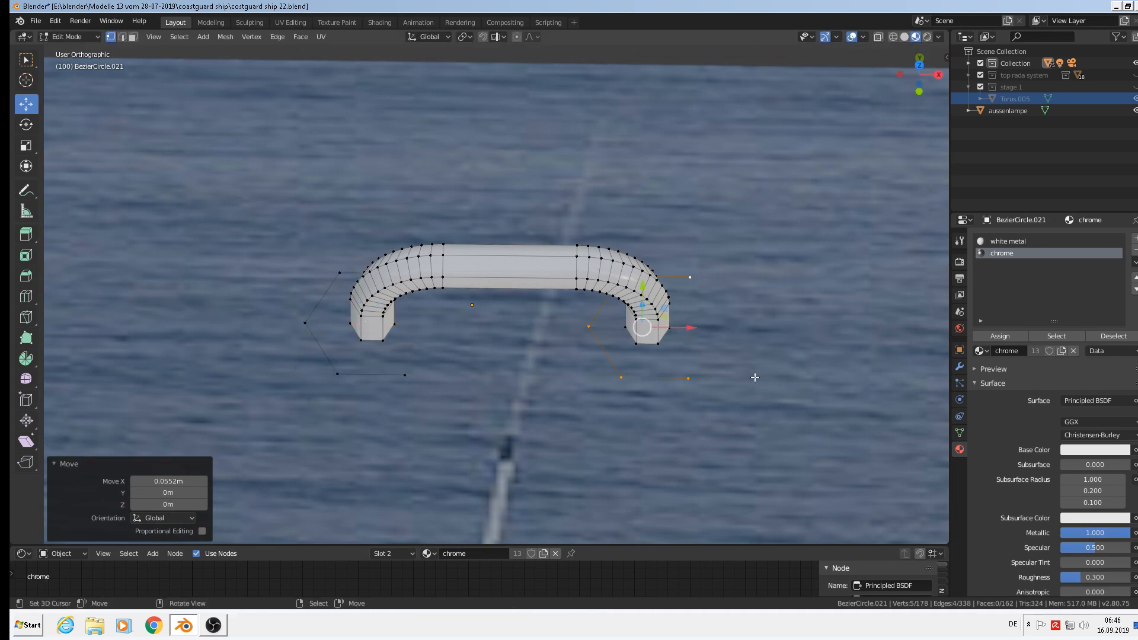
Rotate the copied outline 180° about the global Z axis so its opening faces the other outline.
key(r)
key(Escape)
middle_drag(754, 376, 788, 325)
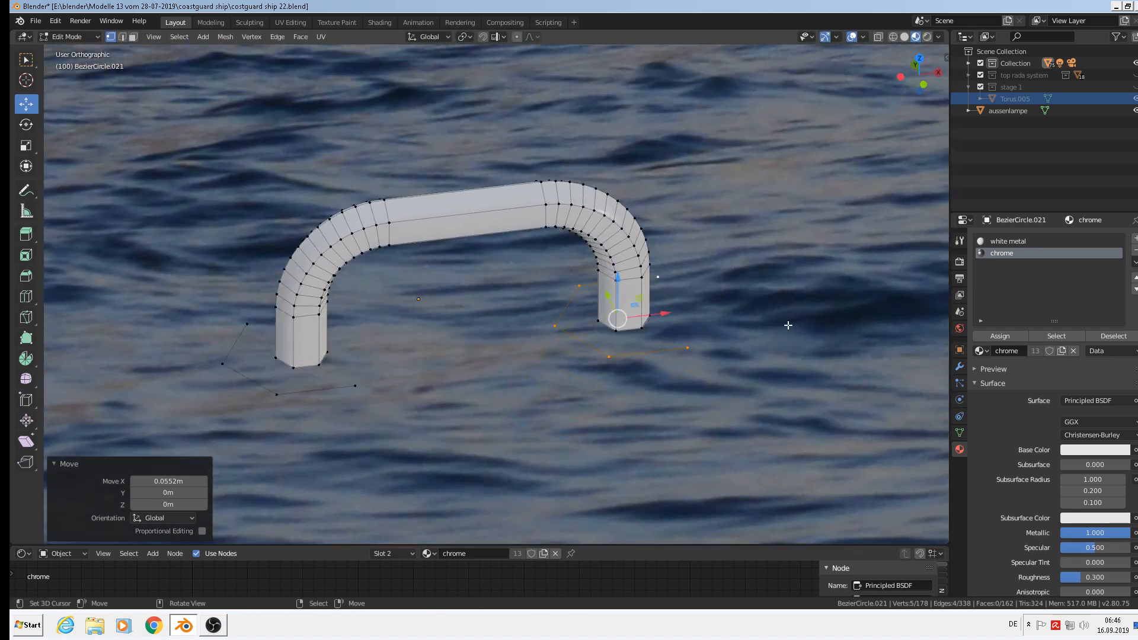
text(rz180)
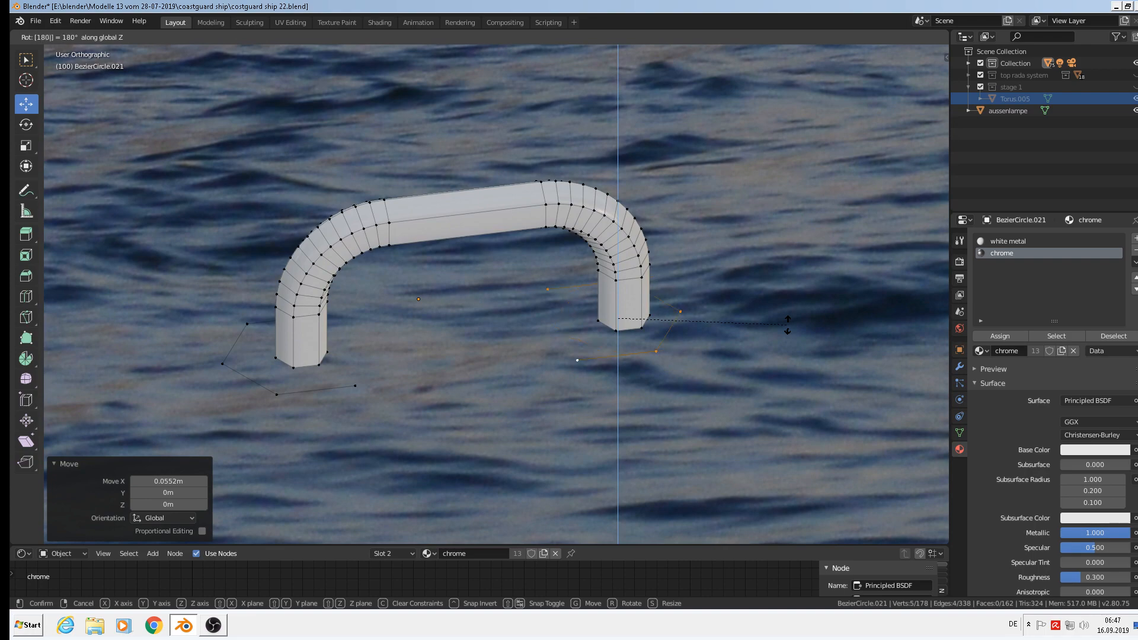
key(Return)
Join the facing ends of the two outlines with edges and fill the closed loop with a face.
click(548, 289)
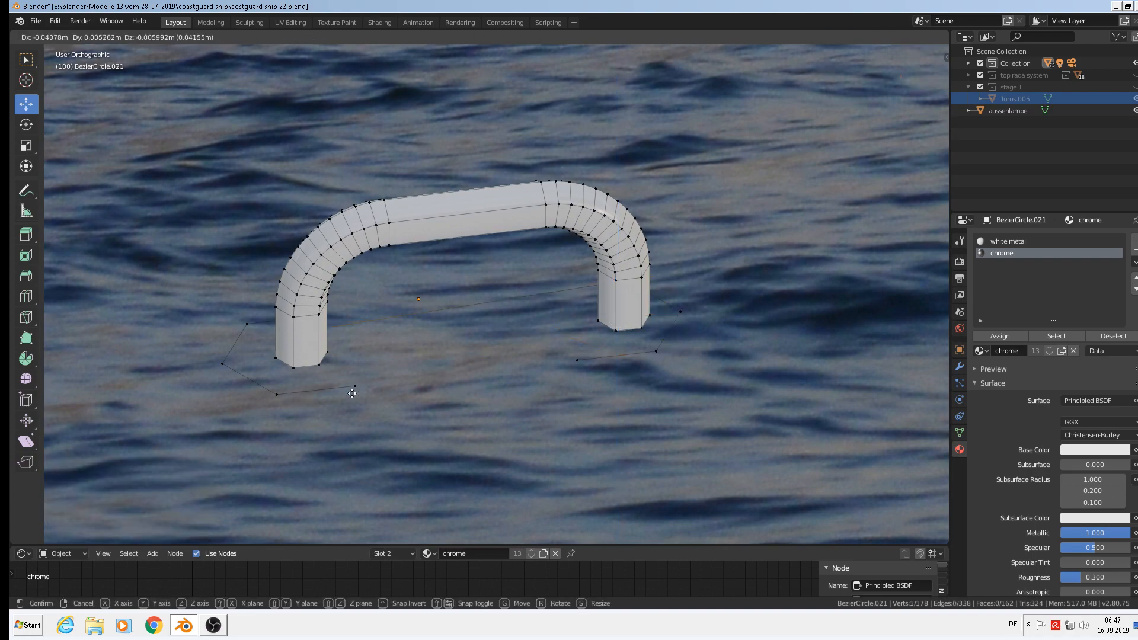
middle_drag(419, 349, 354, 247)
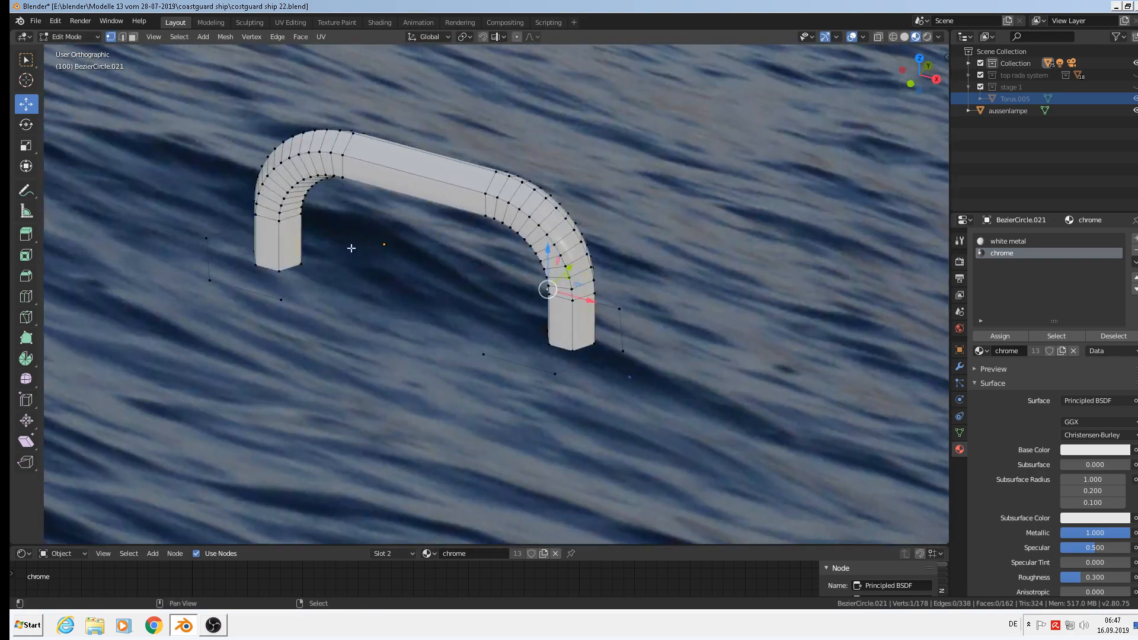
shift+click(360, 230)
click(280, 300)
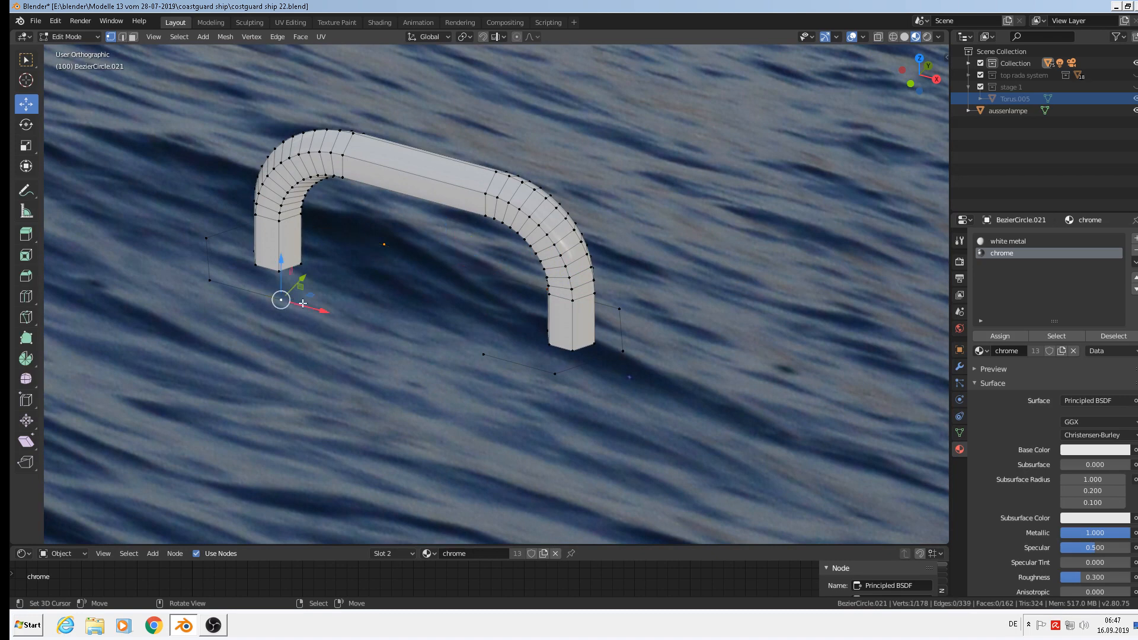
shift+click(482, 348)
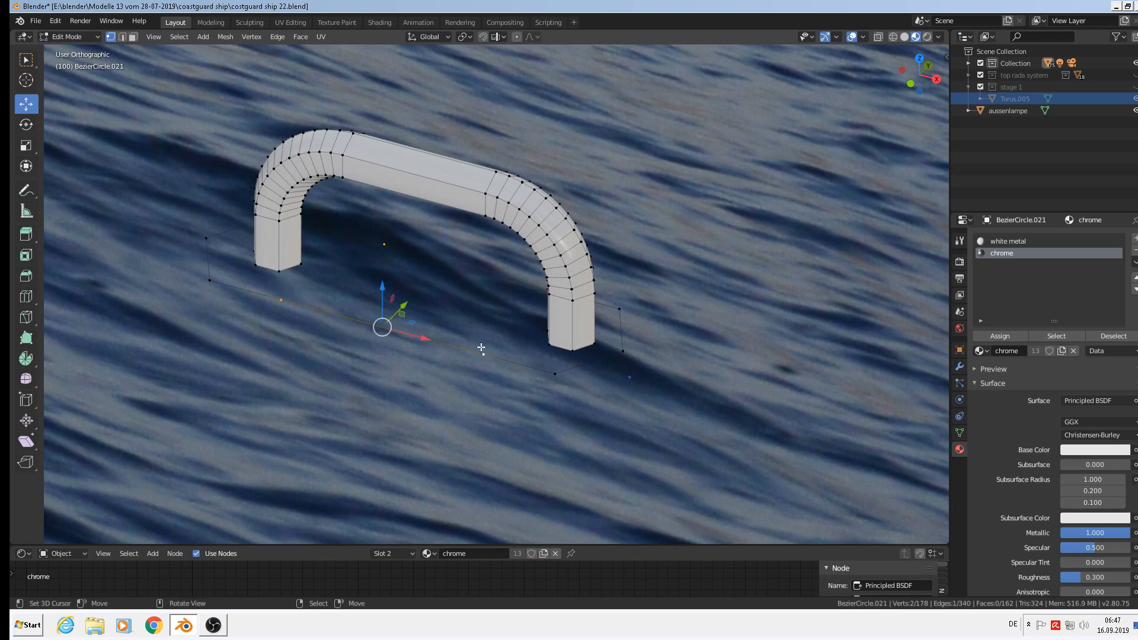
alt+click(343, 314)
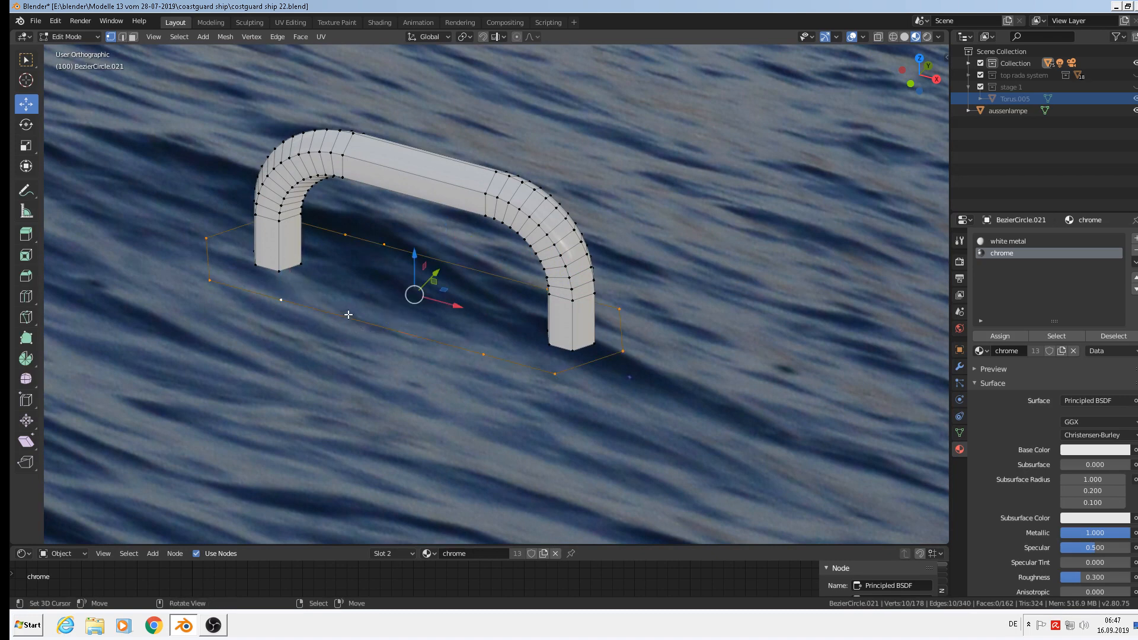
key(f)
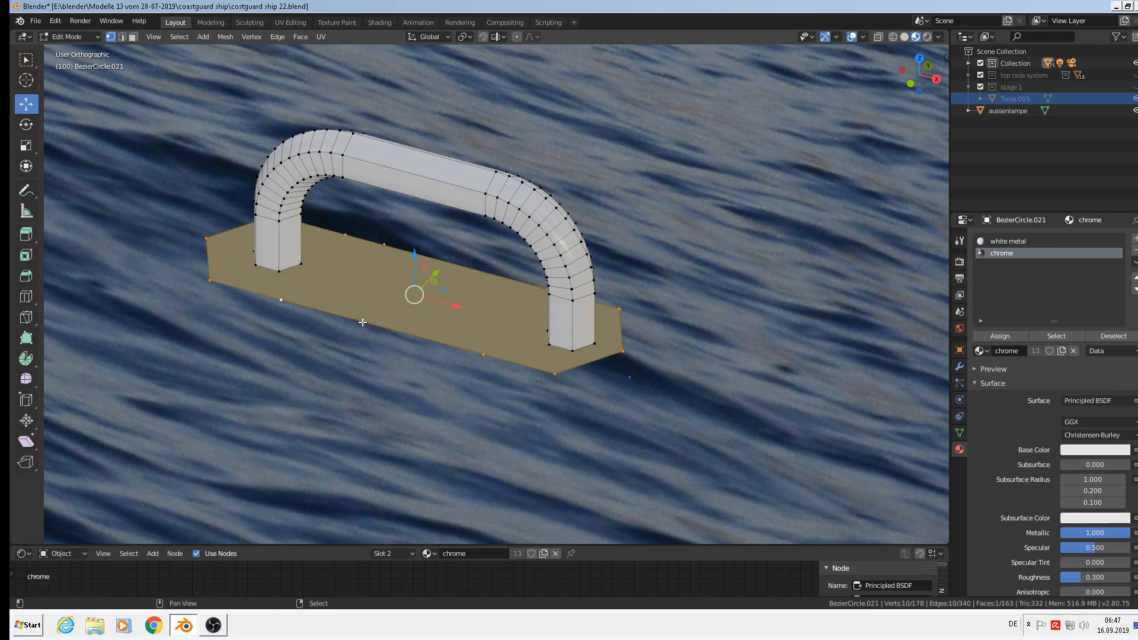
Extrude the base face downward about 0.00135 m along Z to give the plate thickness.
key(e)
key(Escape)
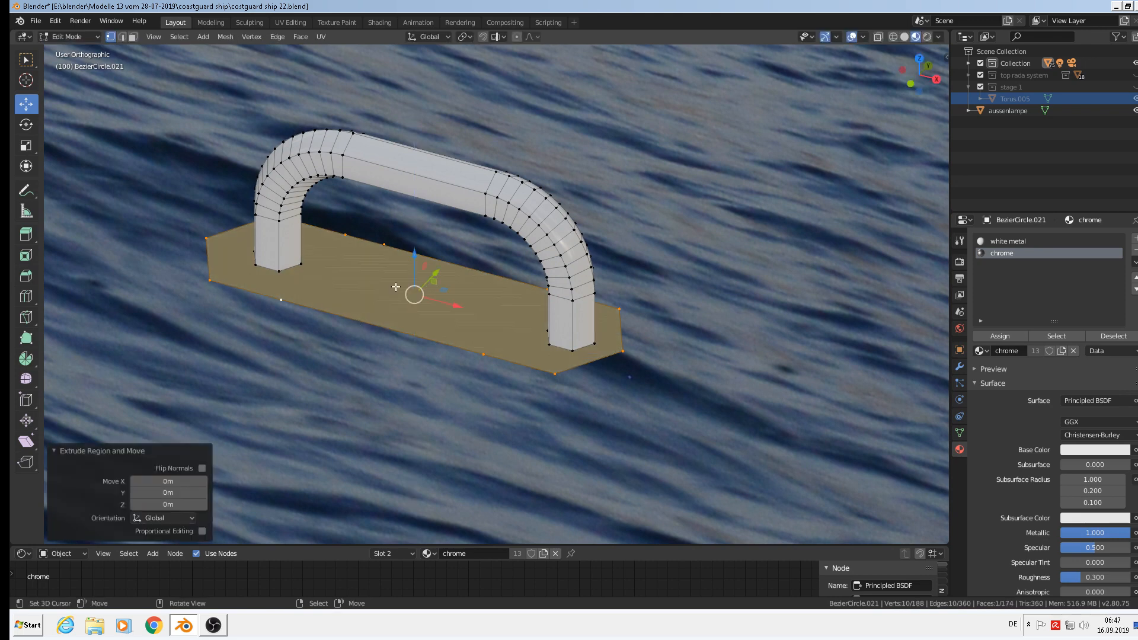
drag(414, 254, 414, 260)
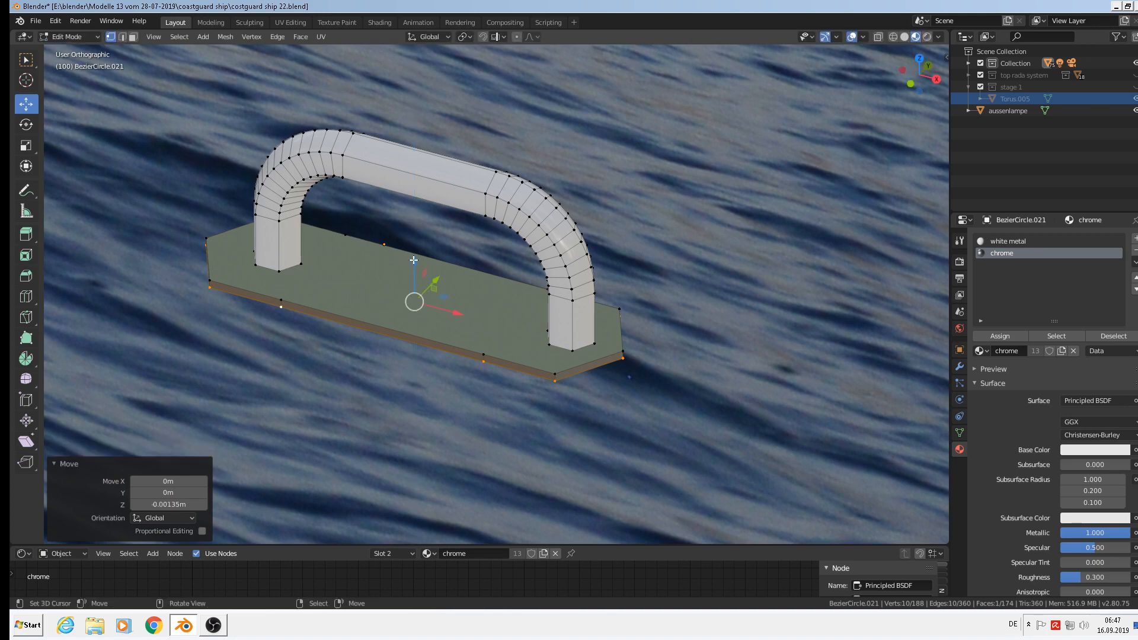
scroll(286, 309, up, 2)
middle_drag(286, 309, 529, 269)
scroll(345, 323, up, 1)
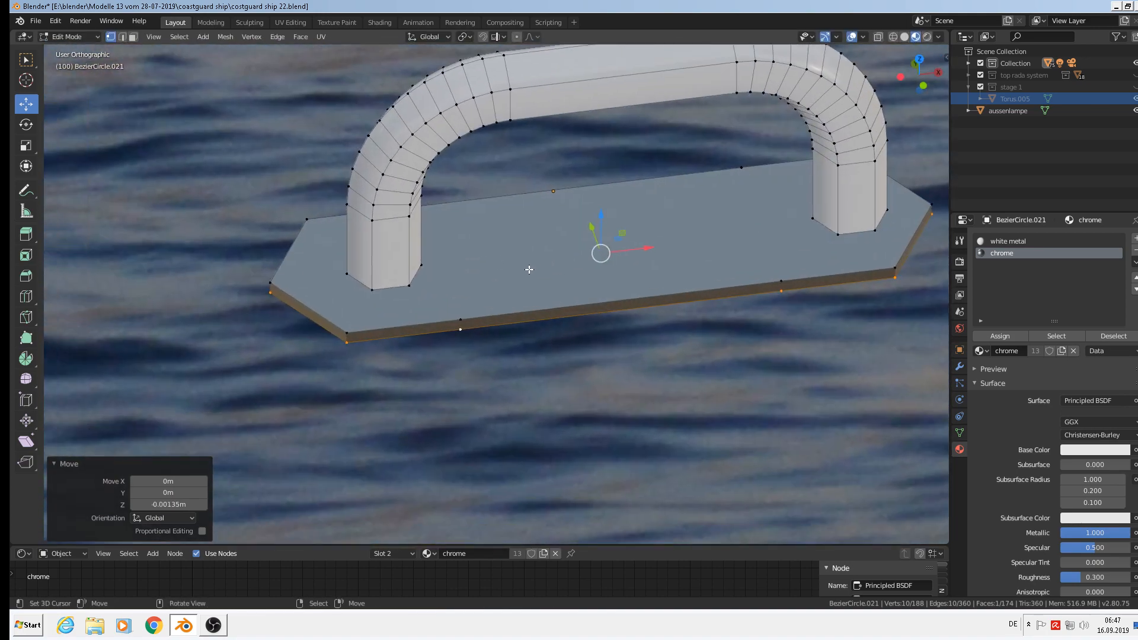
Switch to edge selection and select the three vertical corner edges at one end of the base plate.
click(122, 37)
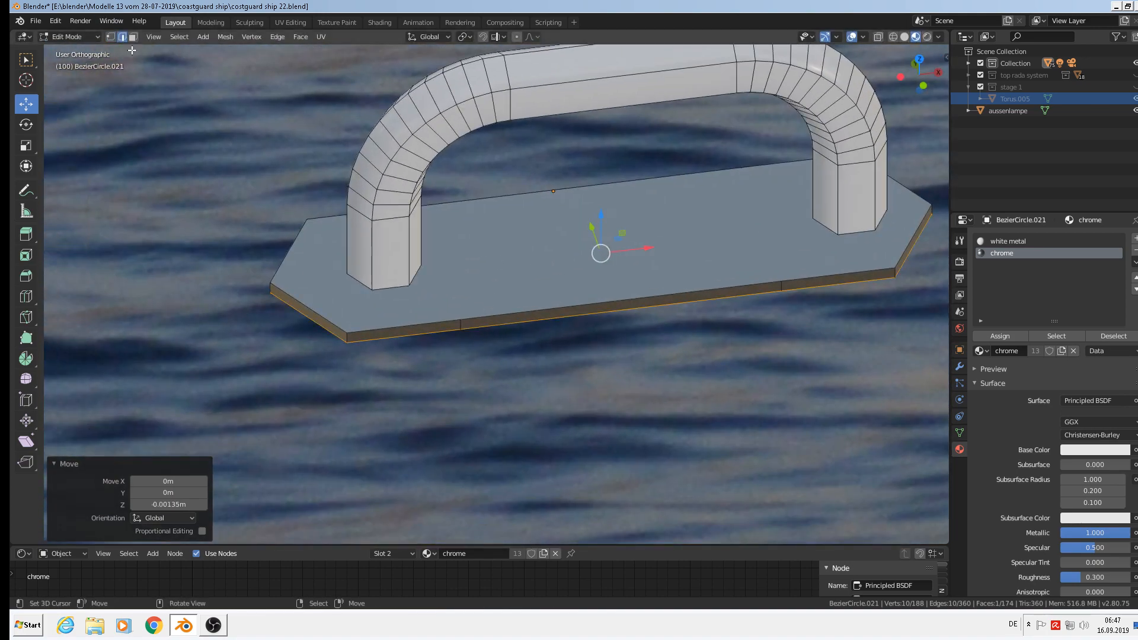
right_click(273, 288)
scroll(341, 334, up, 2)
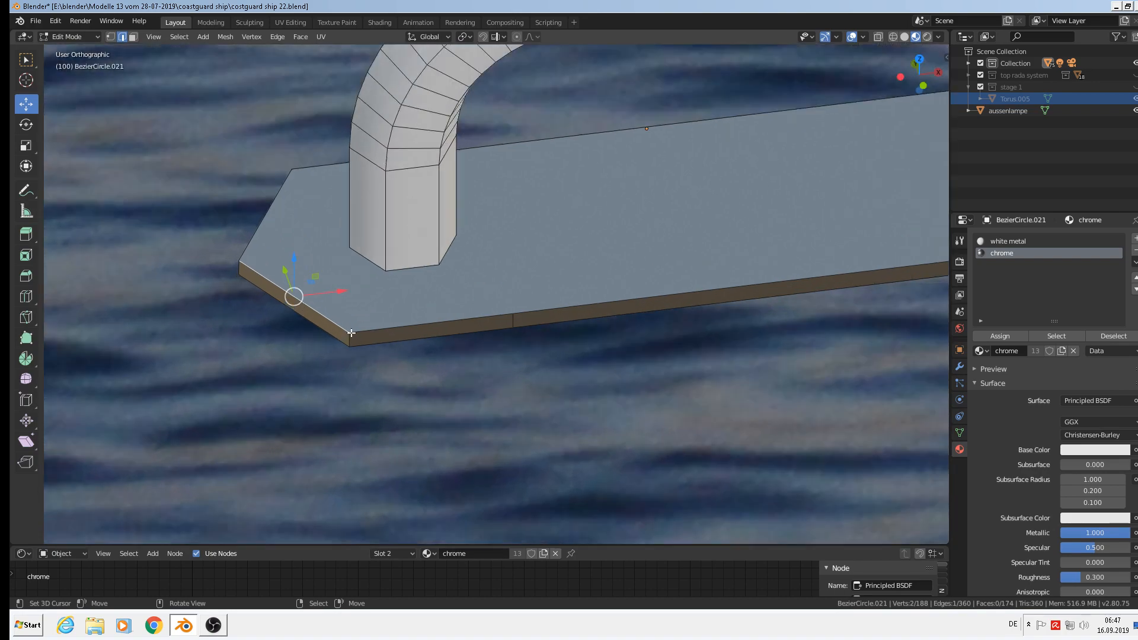
right_click(352, 341)
shift+right_click(239, 268)
middle_drag(239, 268, 178, 225)
shift+right_click(157, 219)
scroll(874, 221, down, 3)
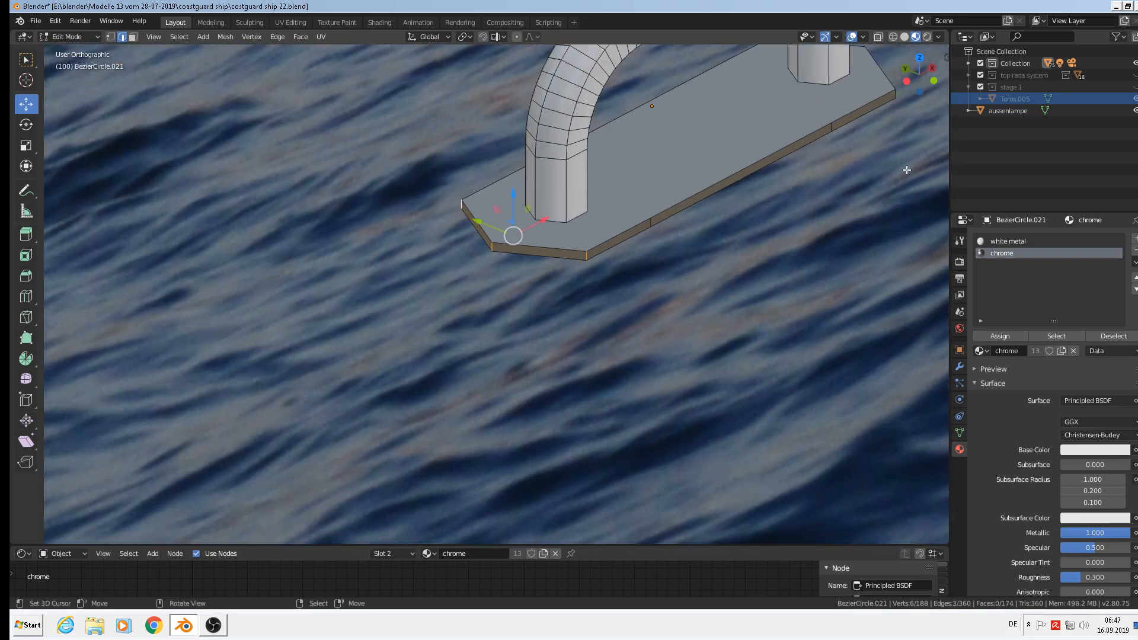
shift+middle_drag(895, 170, 471, 290)
shift+middle_drag(533, 248, 689, 235)
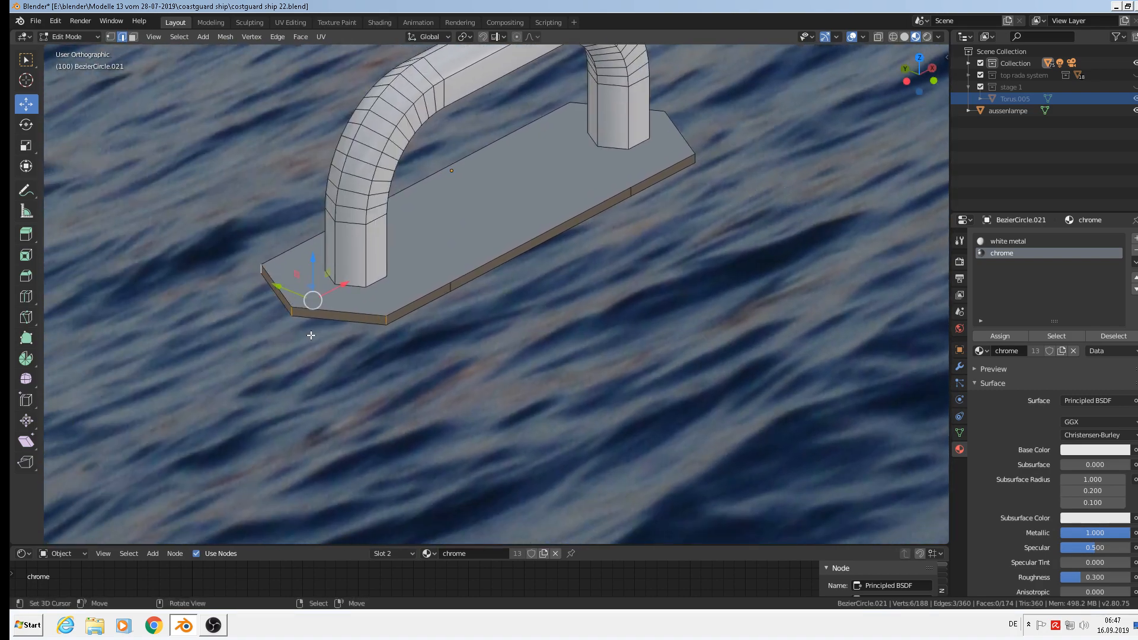
Bevel only the outermost vertical edge at each end of the base plate with width 0.719 m and 4 segments.
right_click(293, 315)
right_click(292, 308)
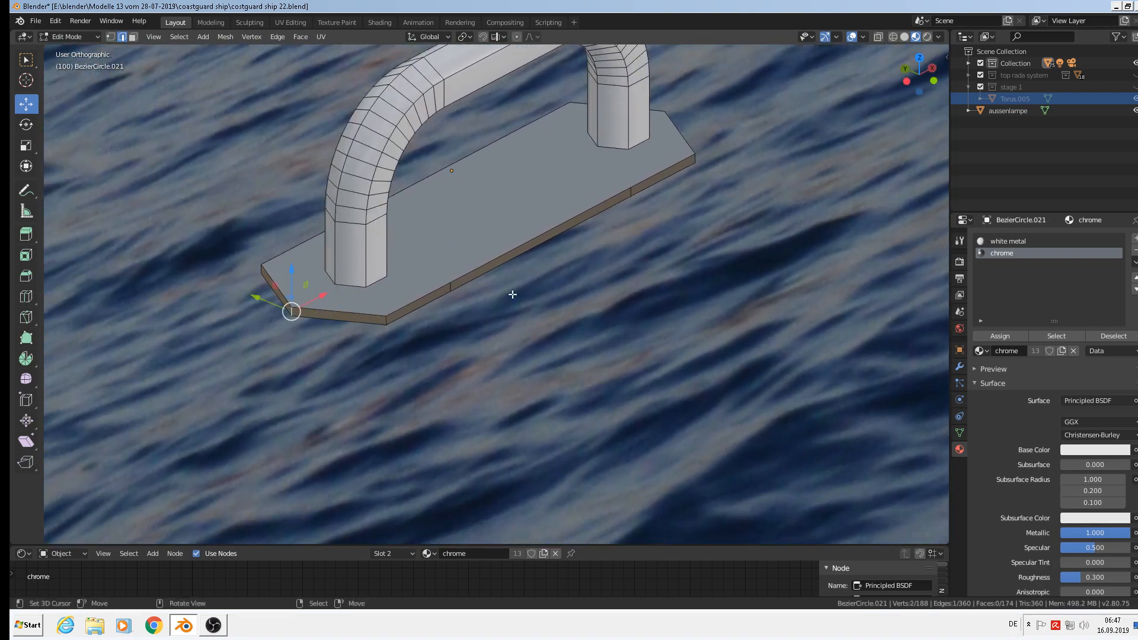
middle_drag(510, 295, 652, 293)
scroll(820, 464, up, 4)
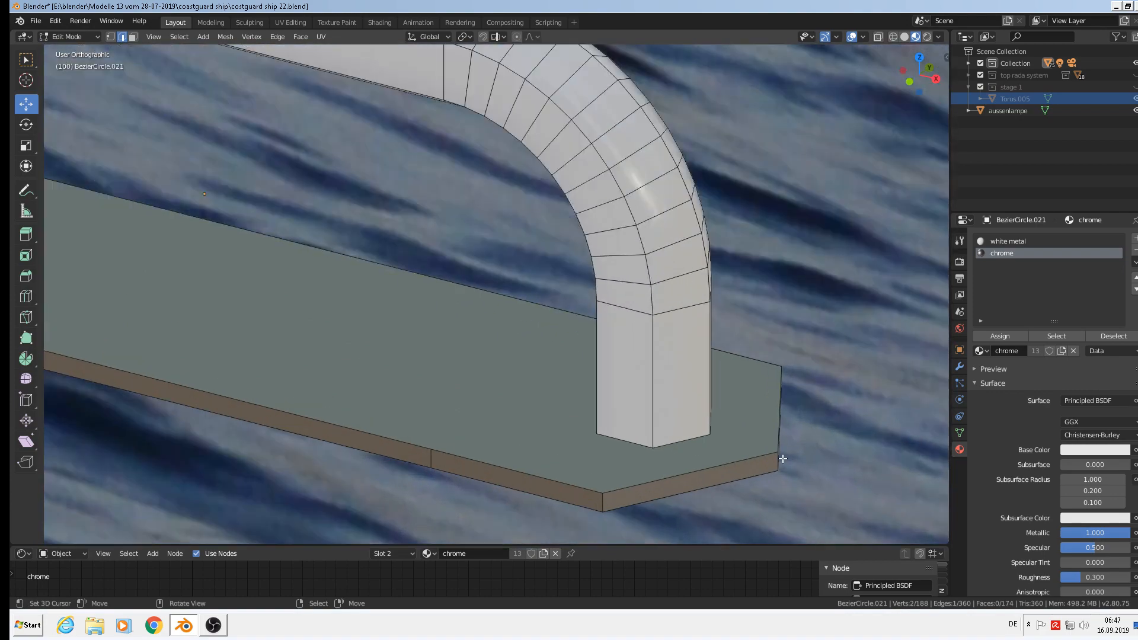
shift+right_click(777, 461)
scroll(777, 461, down, 3)
shift+middle_drag(397, 409, 723, 348)
scroll(723, 348, down, 2)
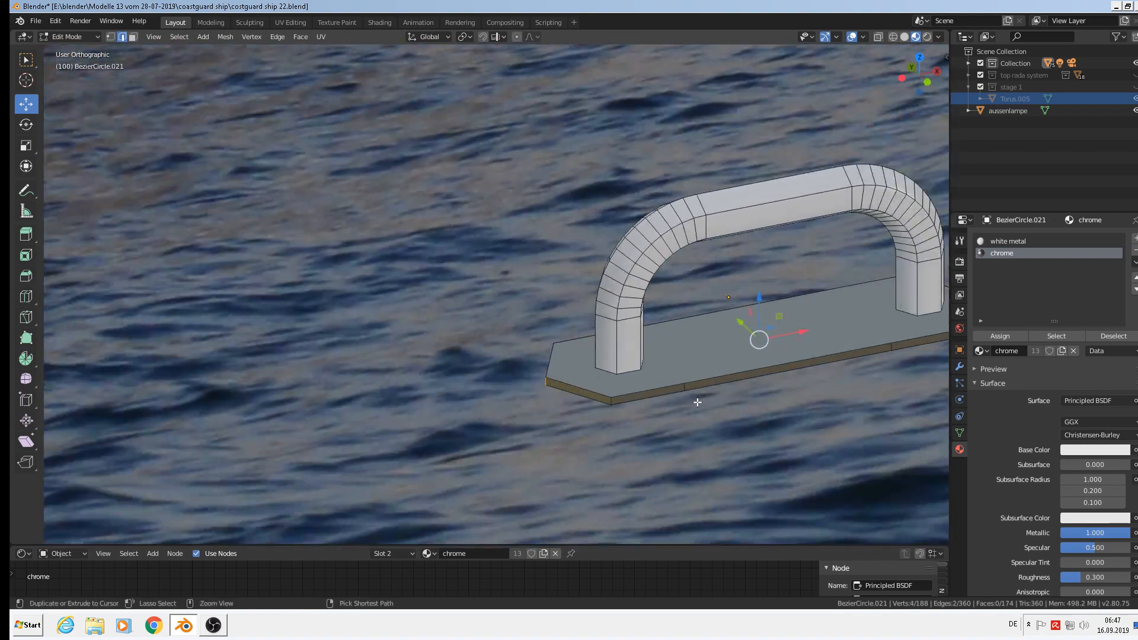
key(ctrl+b)
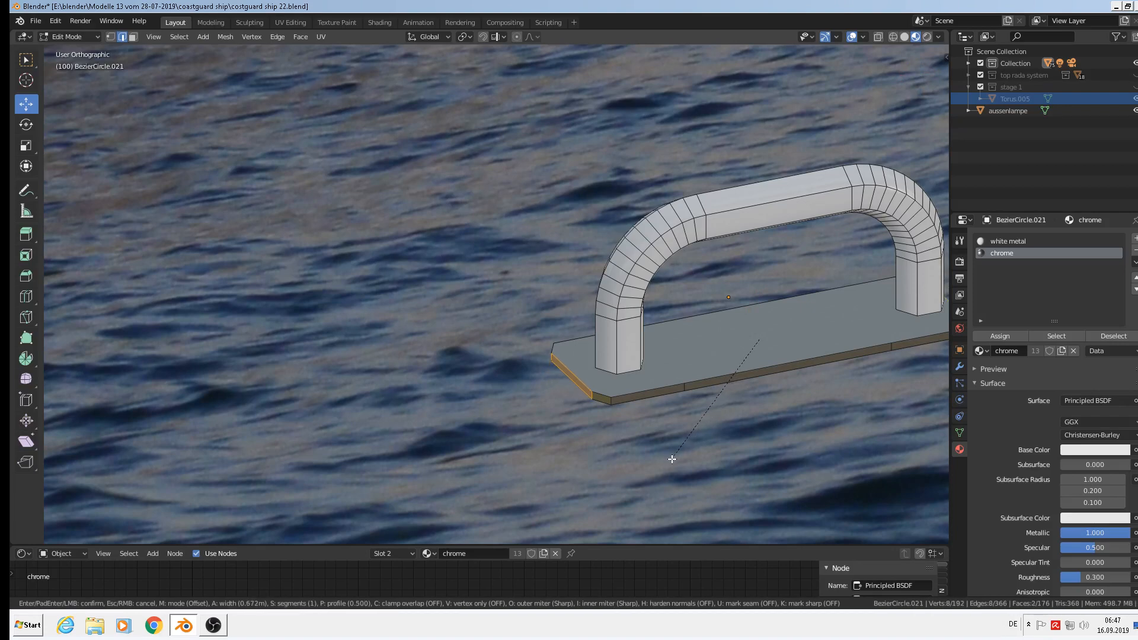
scroll(677, 458, up, 1)
scroll(658, 462, up, 1)
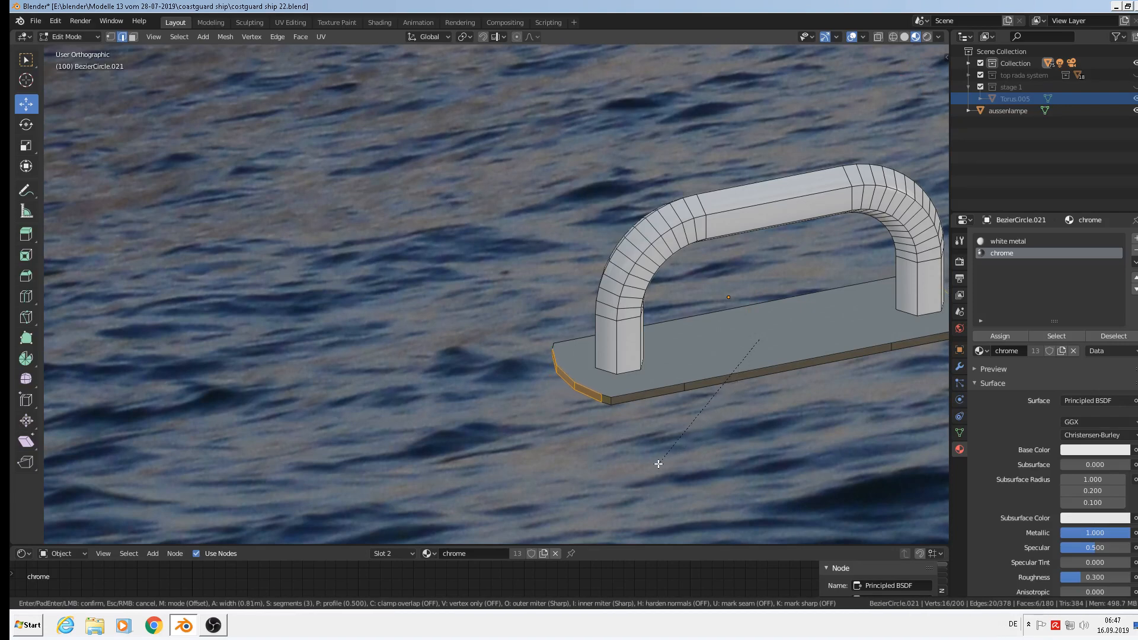
click(666, 460)
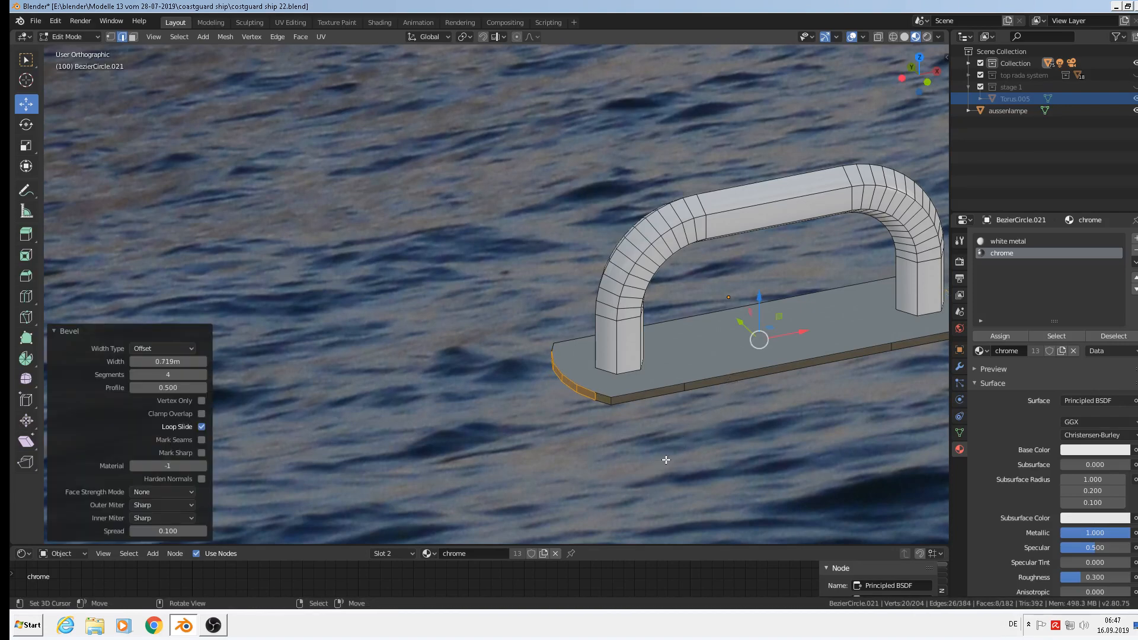
Check the bracket's shape with the rounded base plate in Object Mode, then return to mesh editing.
key(Tab)
scroll(756, 414, down, 2)
shift+middle_drag(768, 405, 587, 406)
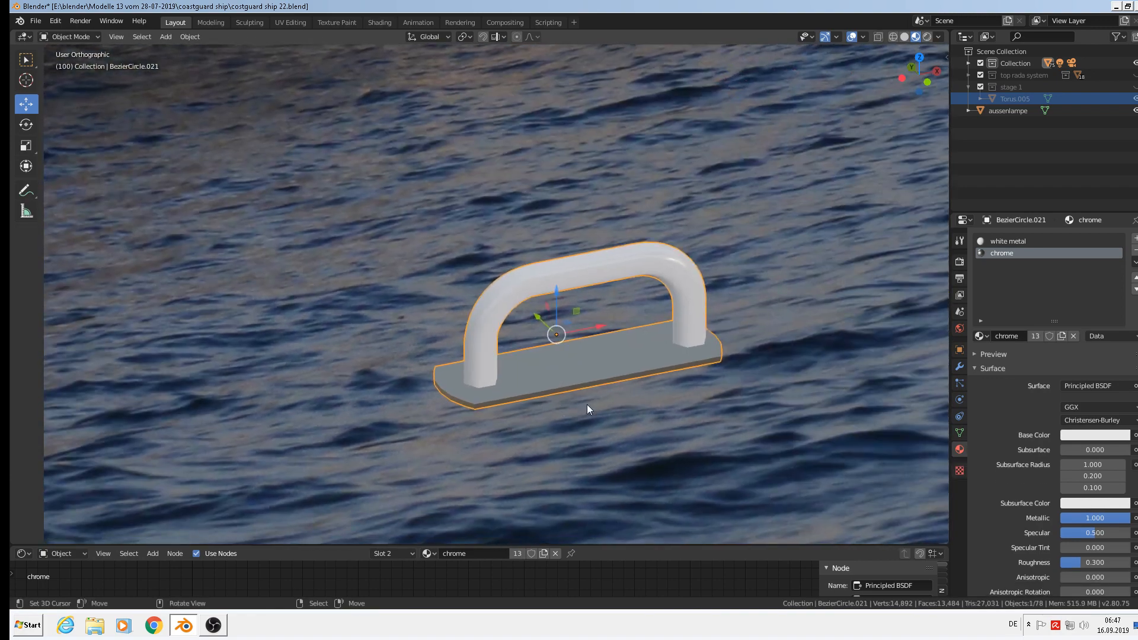
key(Tab)
scroll(586, 405, up, 2)
scroll(219, 305, up, 2)
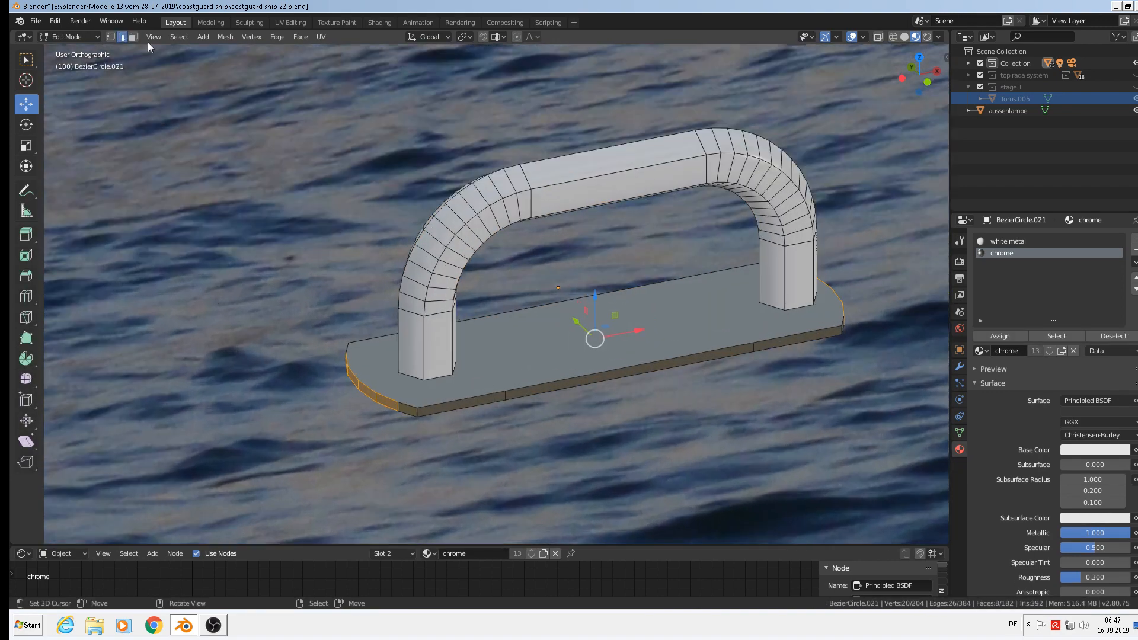
Select the top face of the base plate and bevel its outline with width about 0.0199 m and 1 segment.
key(alt+a)
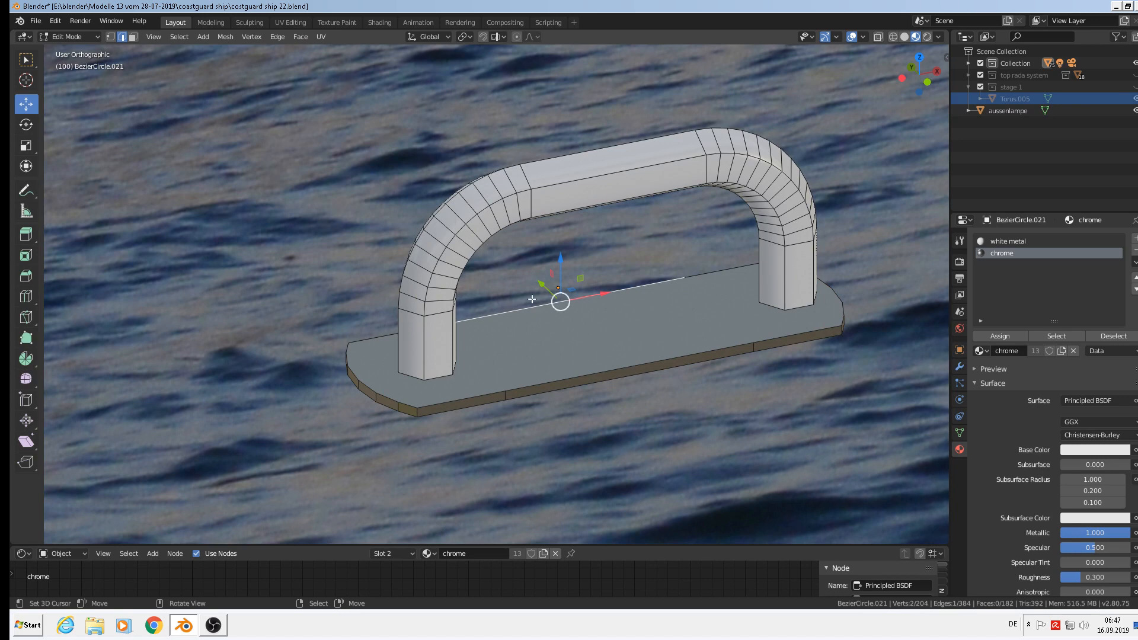
click(134, 36)
click(560, 351)
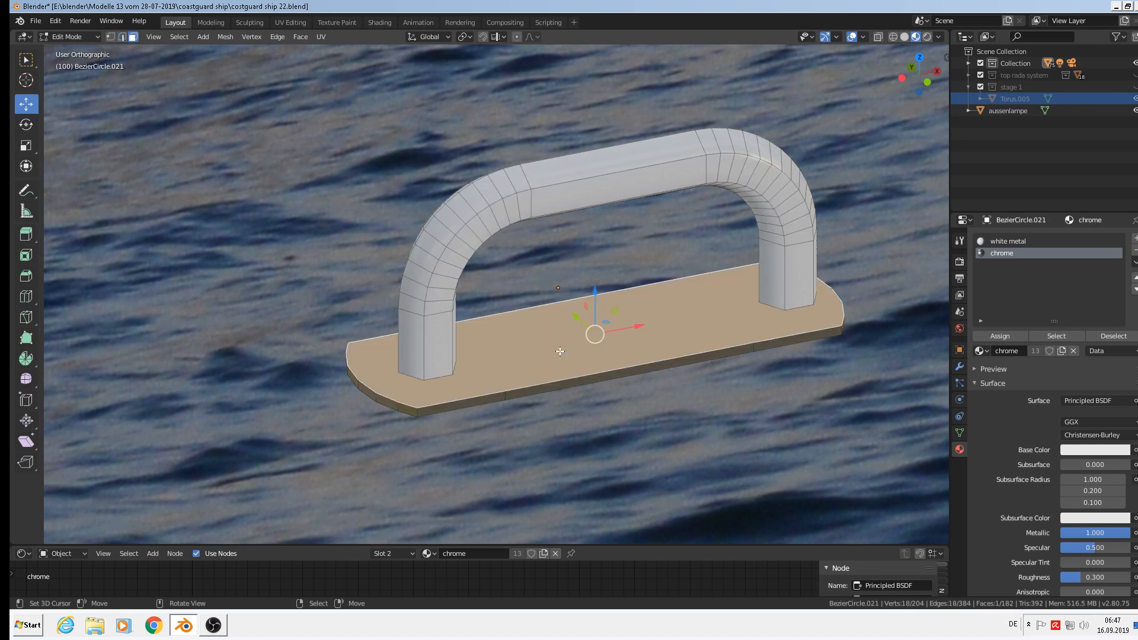
key(ctrl+b)
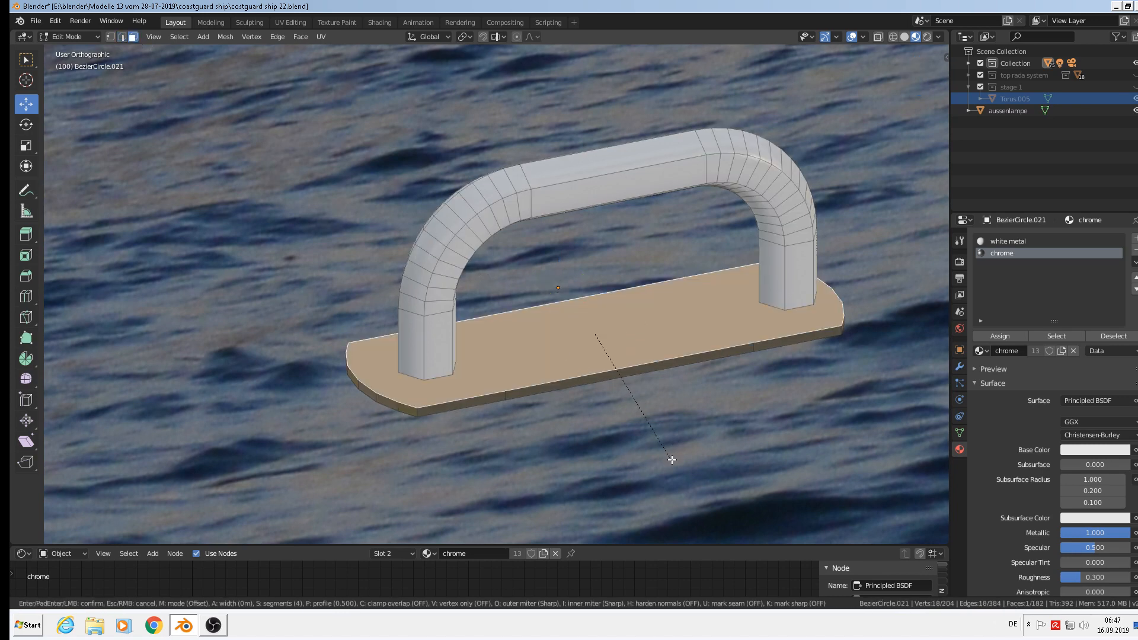
scroll(675, 461, up, 1)
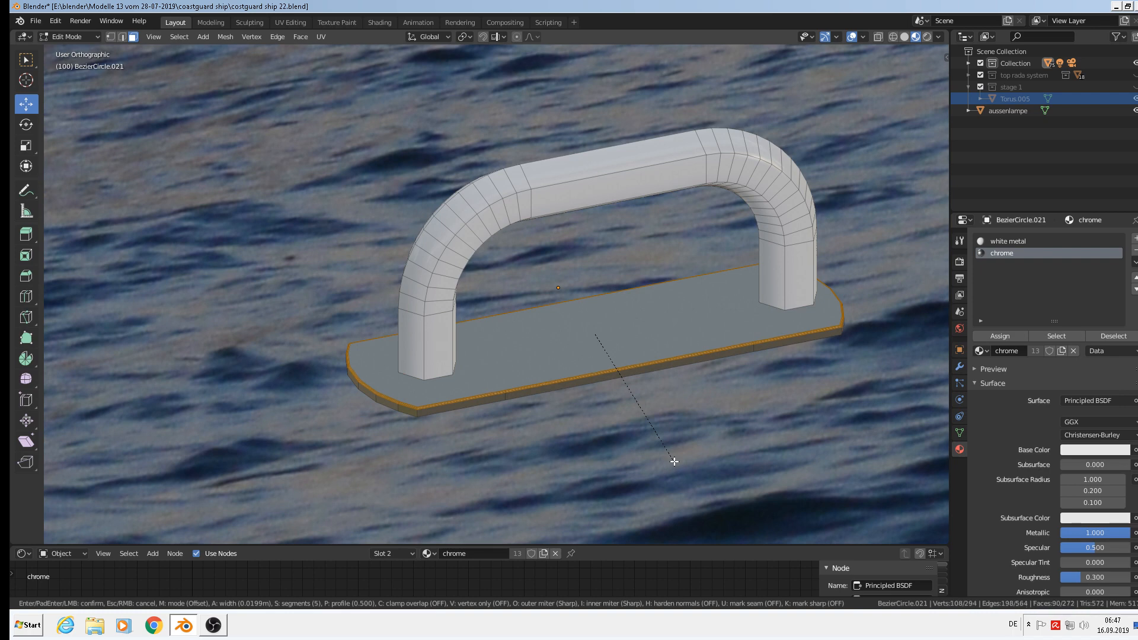
scroll(674, 461, down, 3)
scroll(674, 461, down, 1)
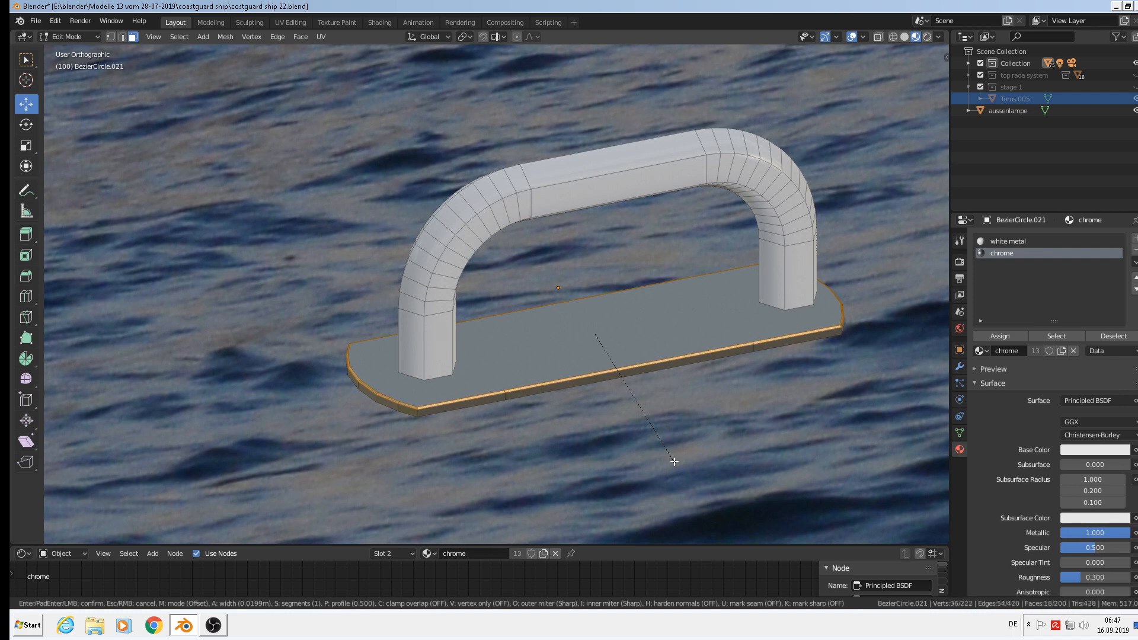
click(674, 461)
key(Tab)
scroll(670, 460, down, 2)
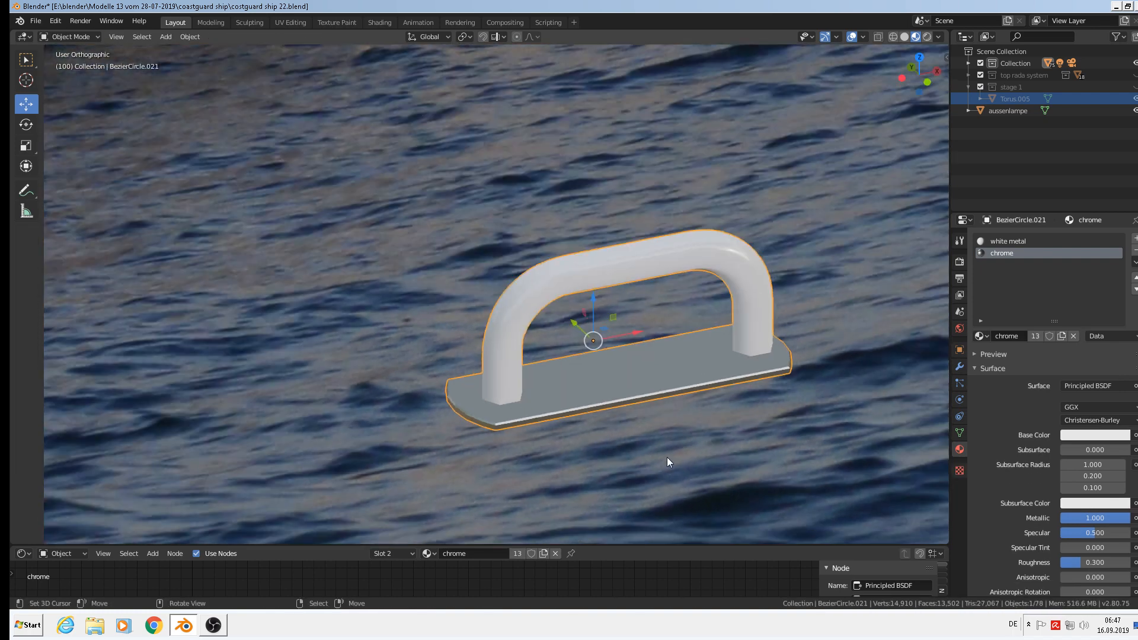
scroll(667, 457, up, 1)
middle_drag(659, 454, 566, 427)
Select the bracket's entire mesh and recalculate its normals to the outside.
key(Tab)
key(a)
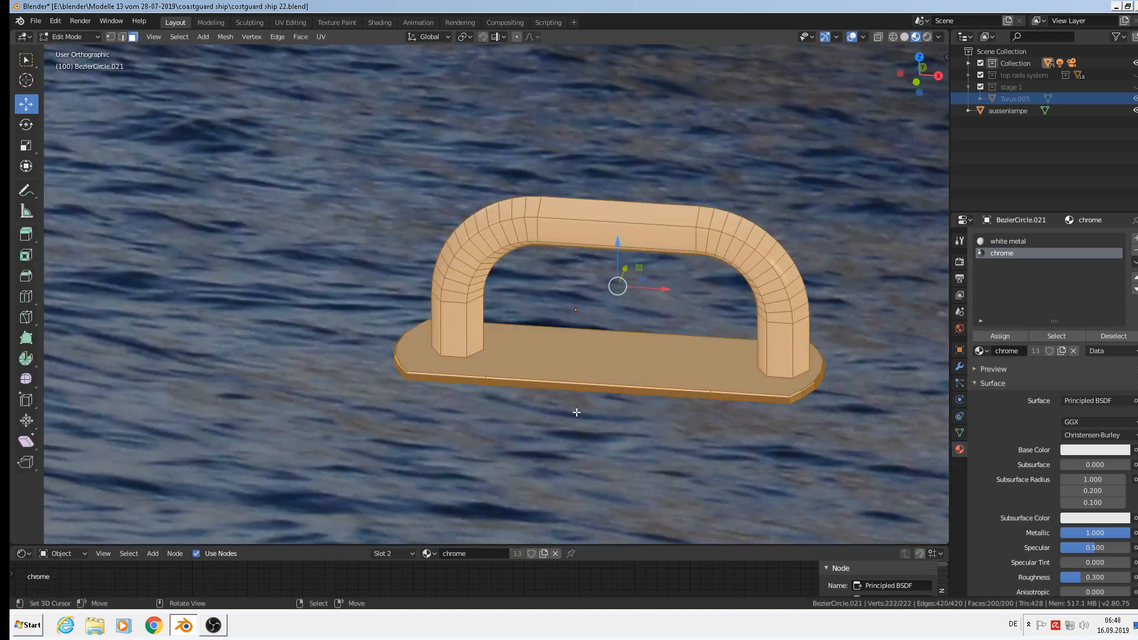
key(alt+a)
key(a)
click(225, 36)
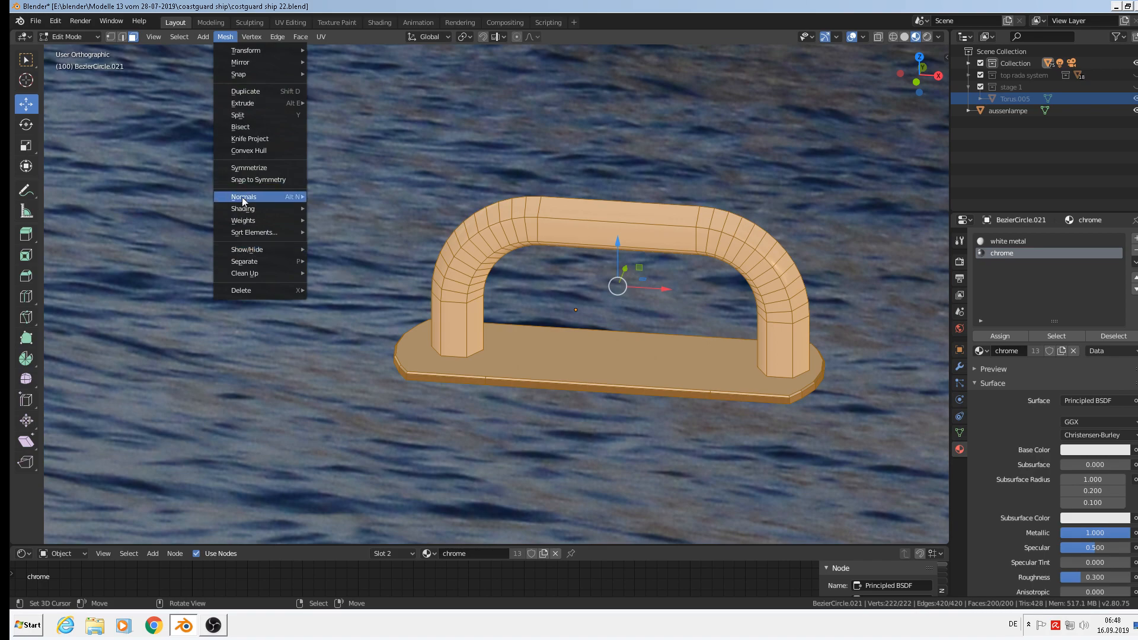
mouse_move(255, 198)
click(359, 209)
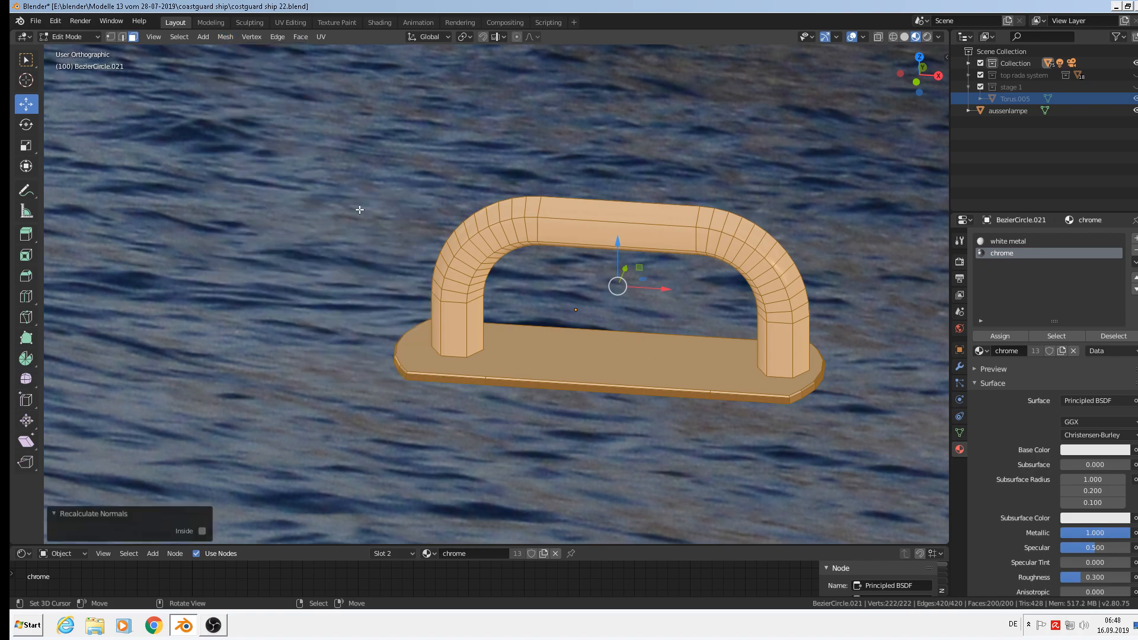
key(Tab)
Remove the chrome and white metal materials from the bracket and assign the existing yellow metall material.
scroll(492, 293, down, 5)
middle_drag(548, 325, 664, 312)
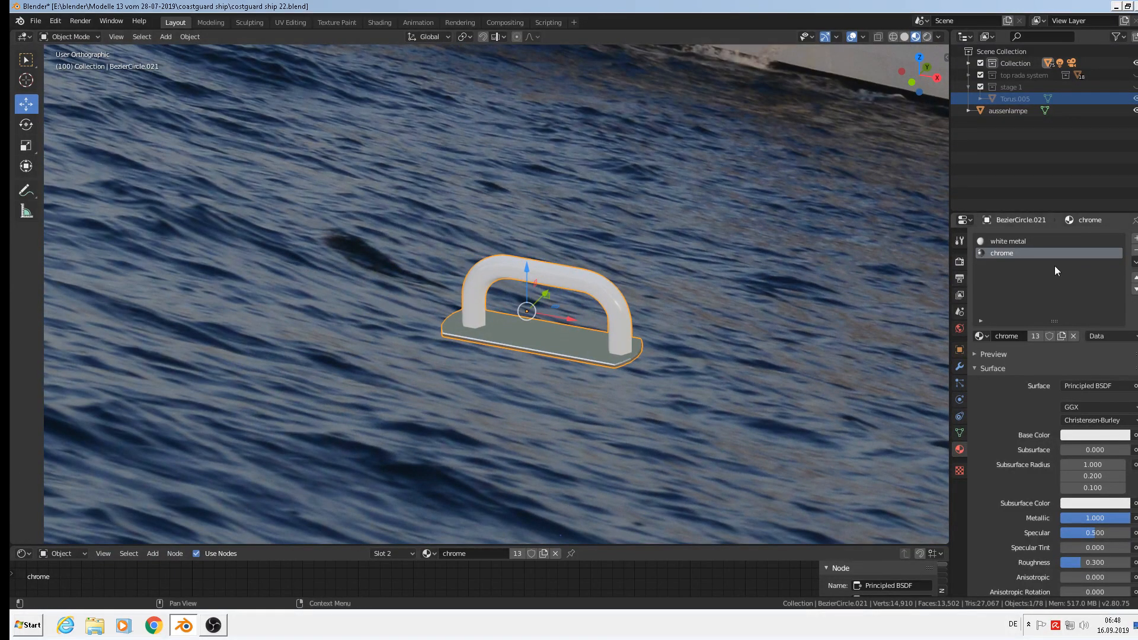
click(1135, 255)
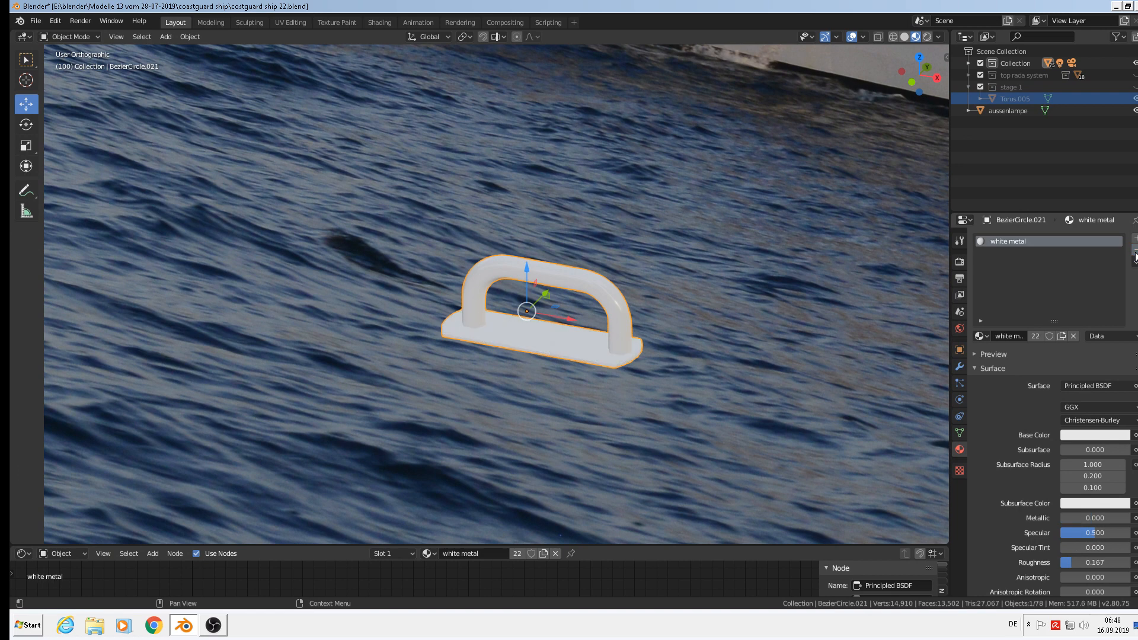
click(1136, 255)
click(982, 336)
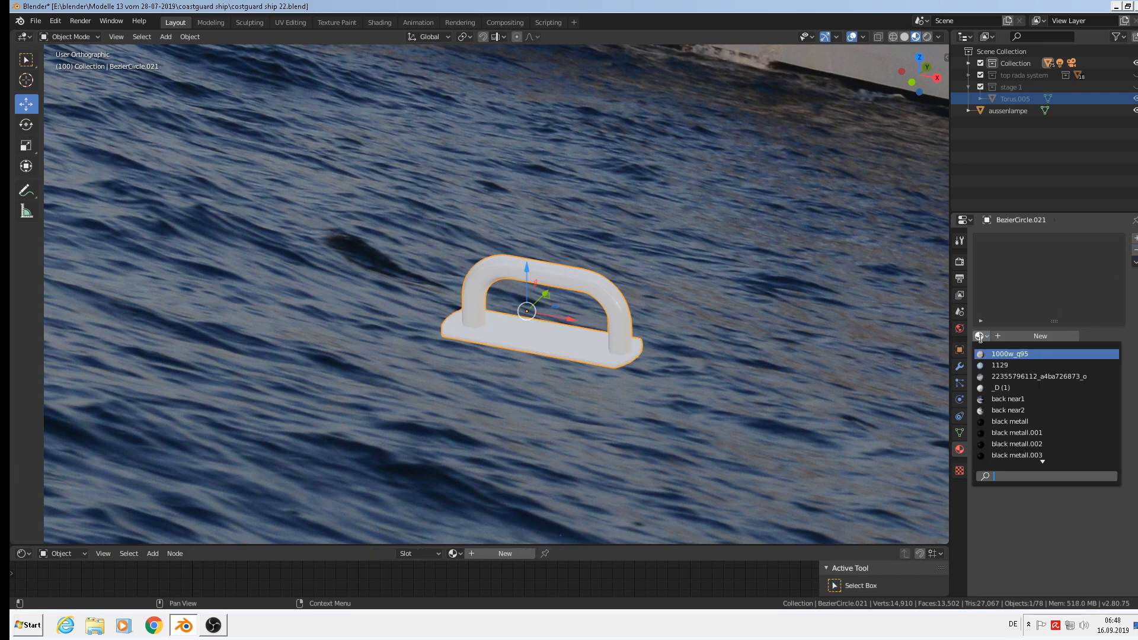
text(ye)
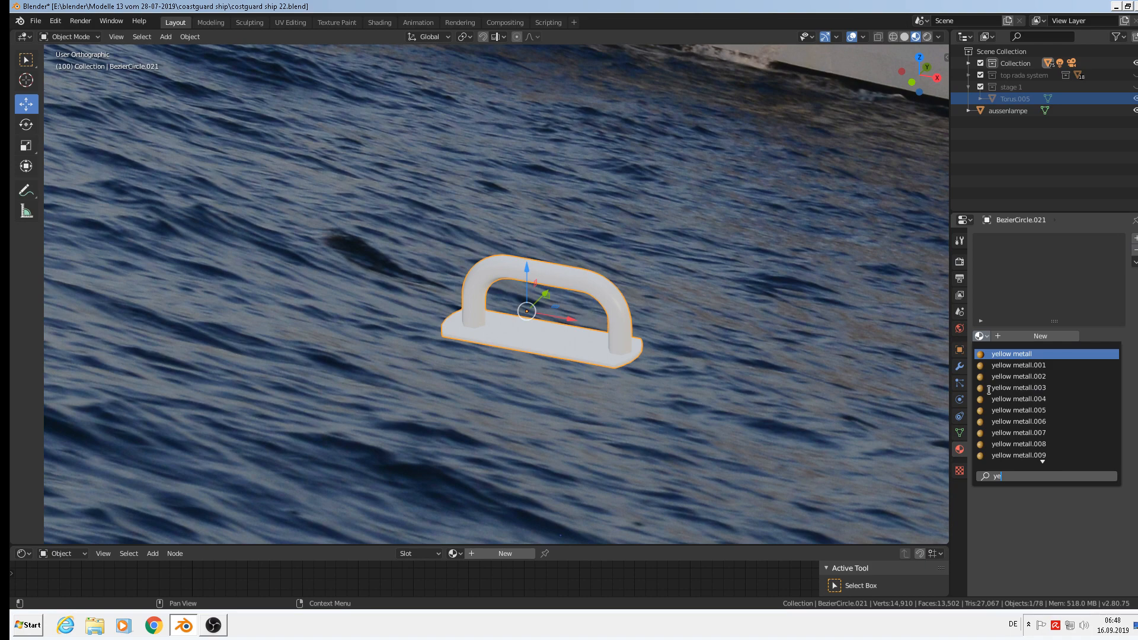
click(1002, 354)
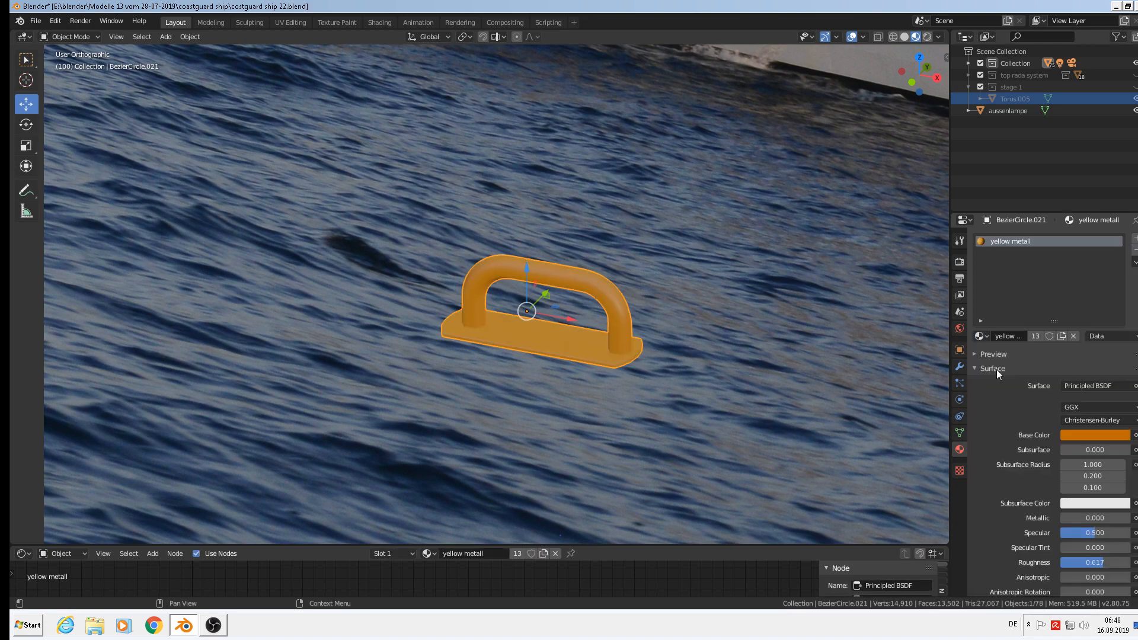
Select all linked vertices of the base plate in front view and shift it slightly along X to centre it beneath the legs.
scroll(713, 350, down, 2)
middle_drag(713, 350, 775, 339)
scroll(765, 342, down, 3)
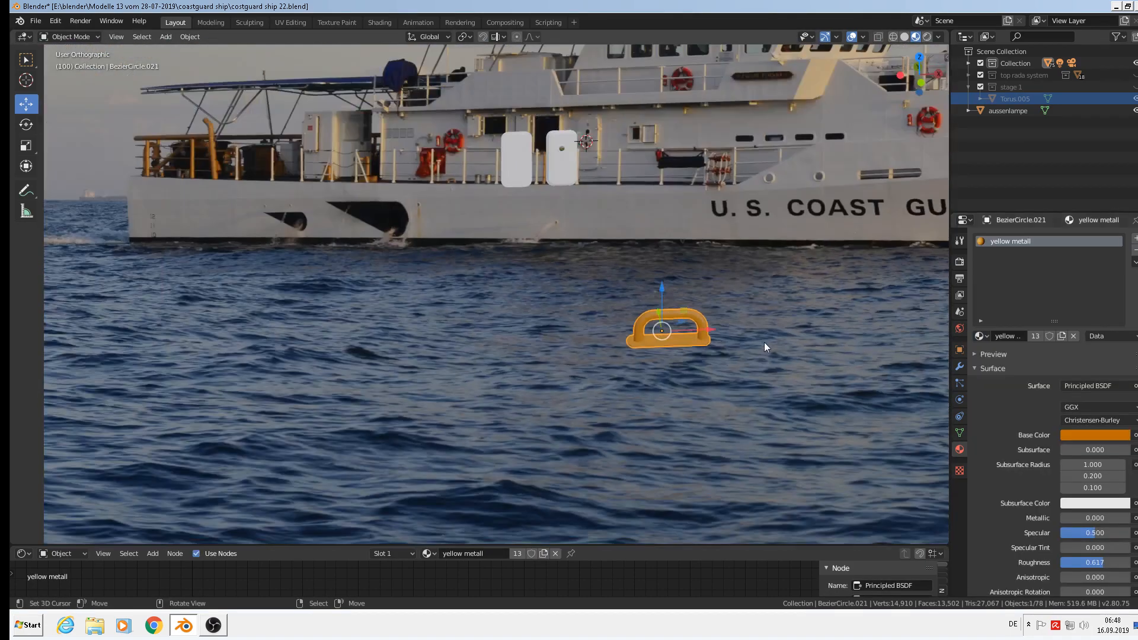
scroll(706, 343, up, 3)
key(KP_1)
scroll(680, 354, up, 2)
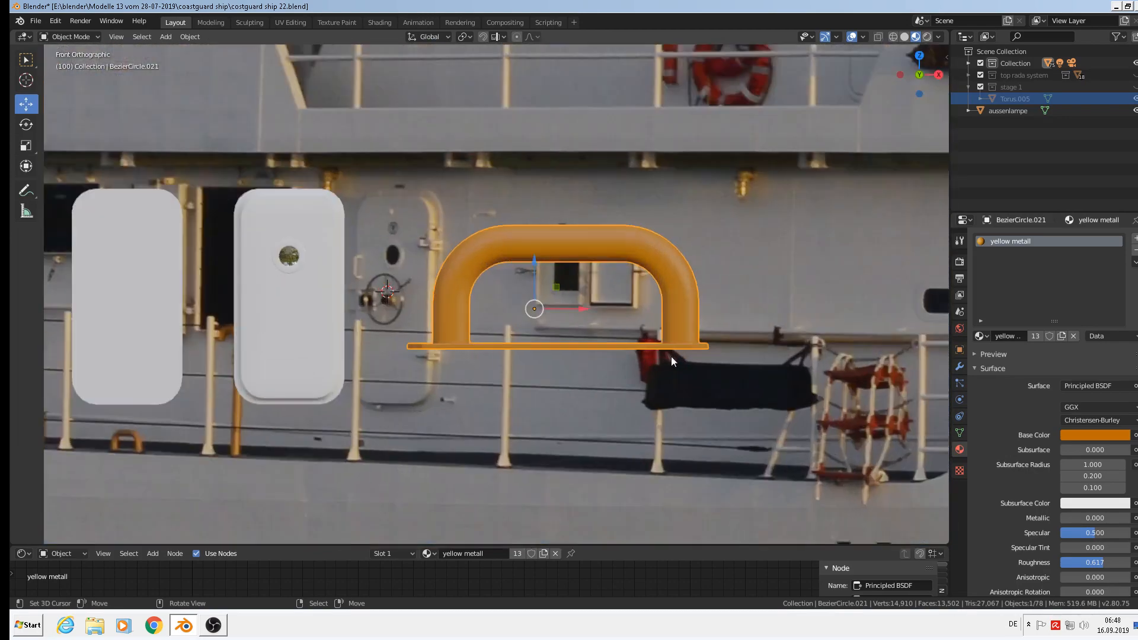
scroll(671, 357, up, 1)
key(Tab)
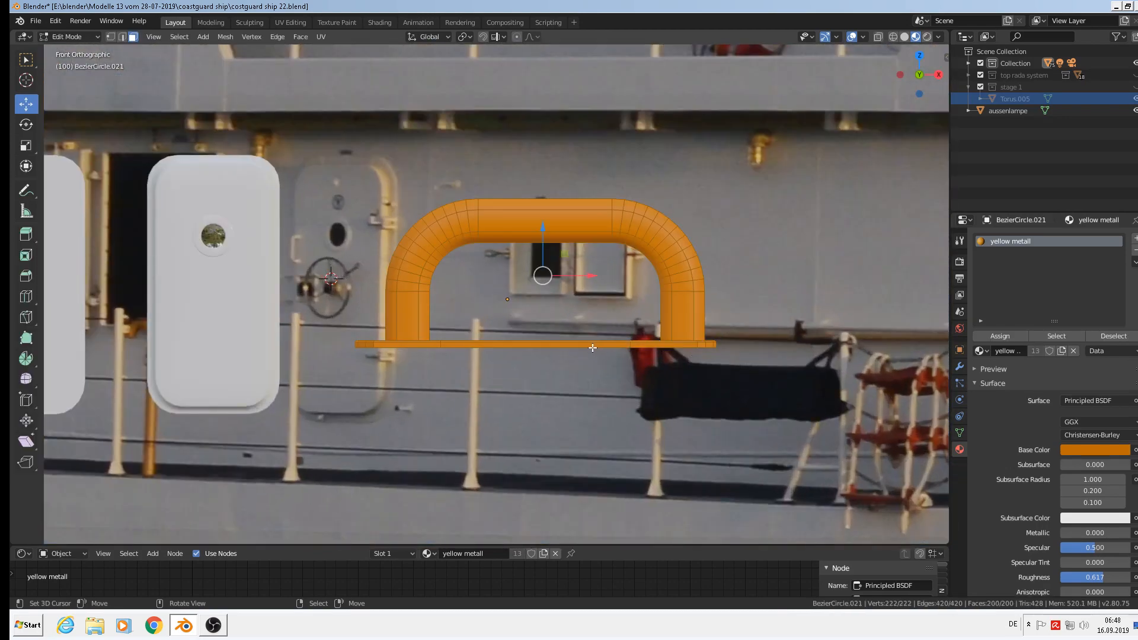
key(ctrl+l)
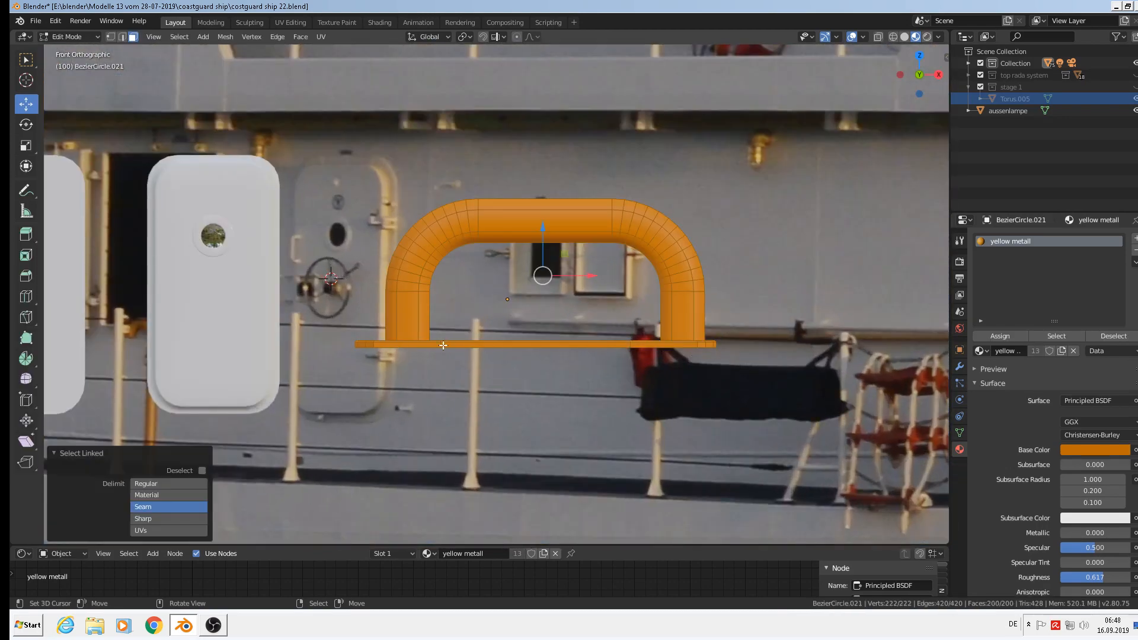
click(110, 38)
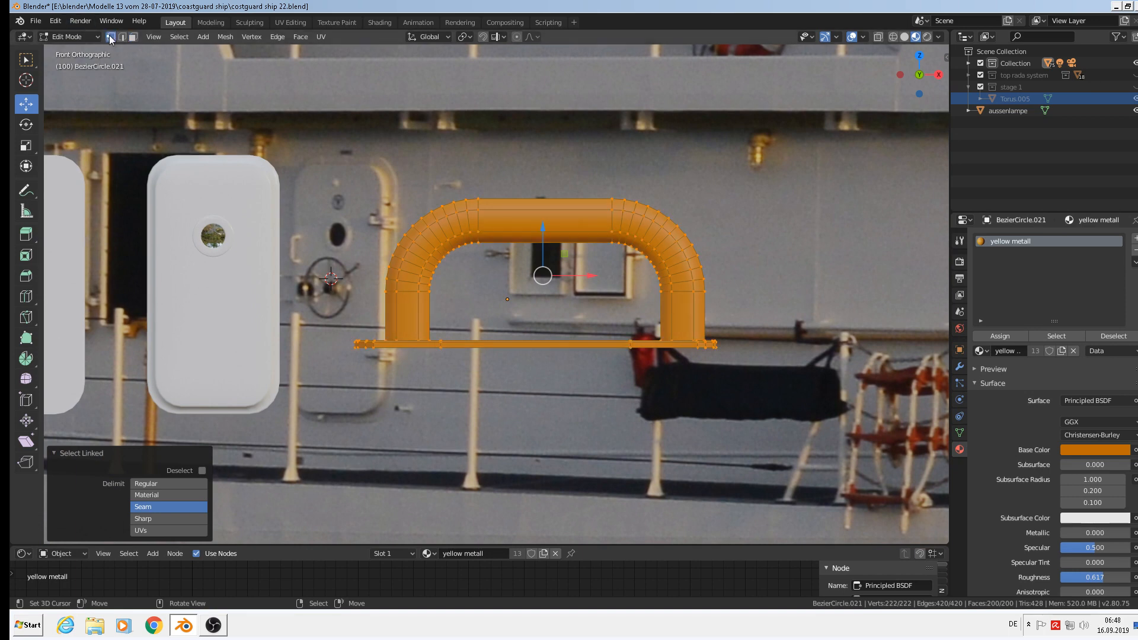
click(449, 347)
key(ctrl+l)
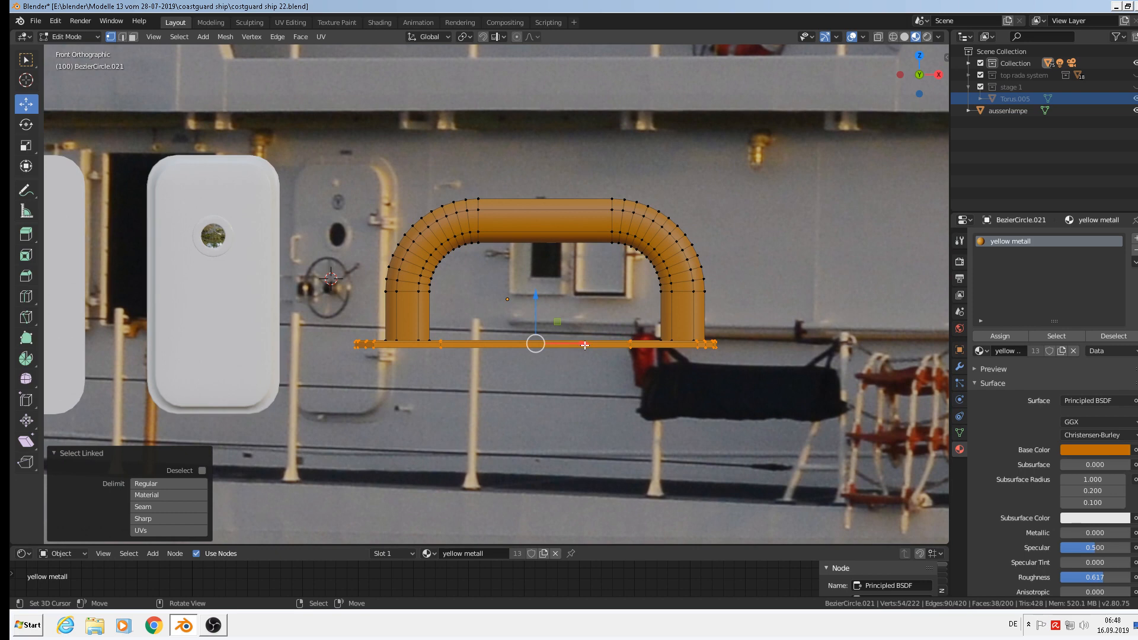
drag(585, 345, 587, 344)
key(Tab)
Inspect the yellow bracket from an end angle in Object Mode and apply Shade Smooth to it.
middle_drag(602, 345, 709, 410)
scroll(708, 413, up, 3)
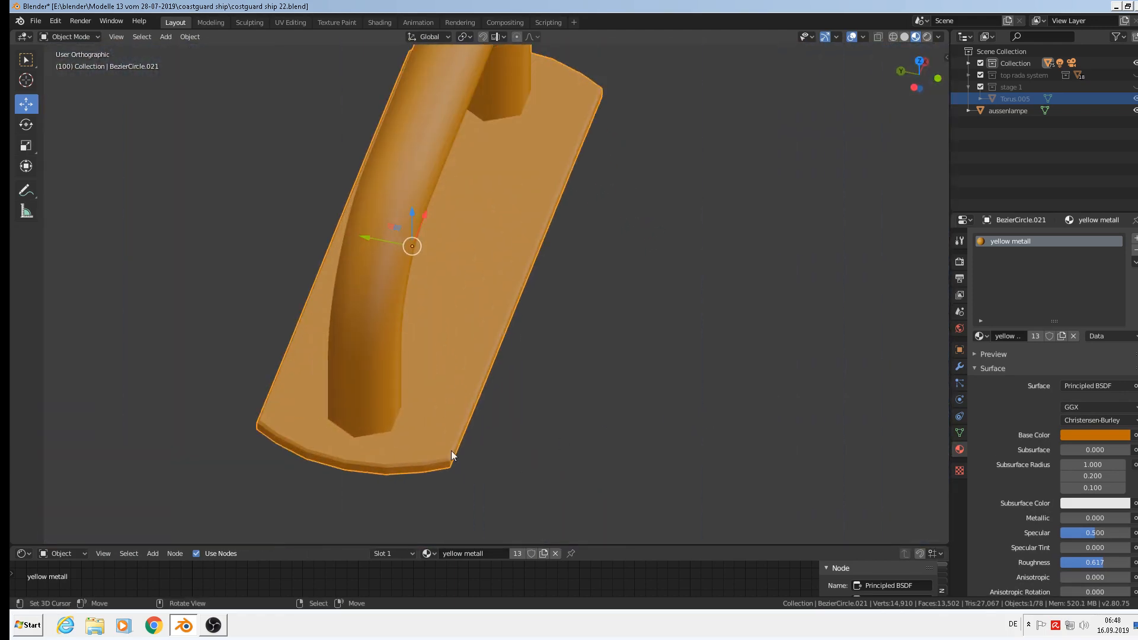
scroll(485, 419, down, 2)
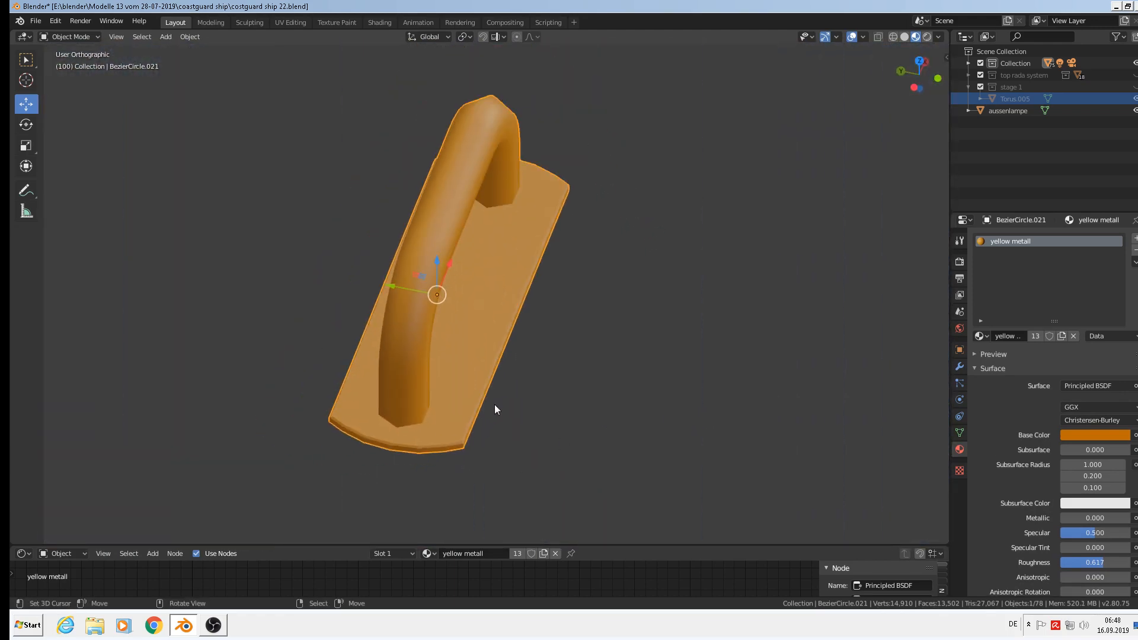
click(199, 40)
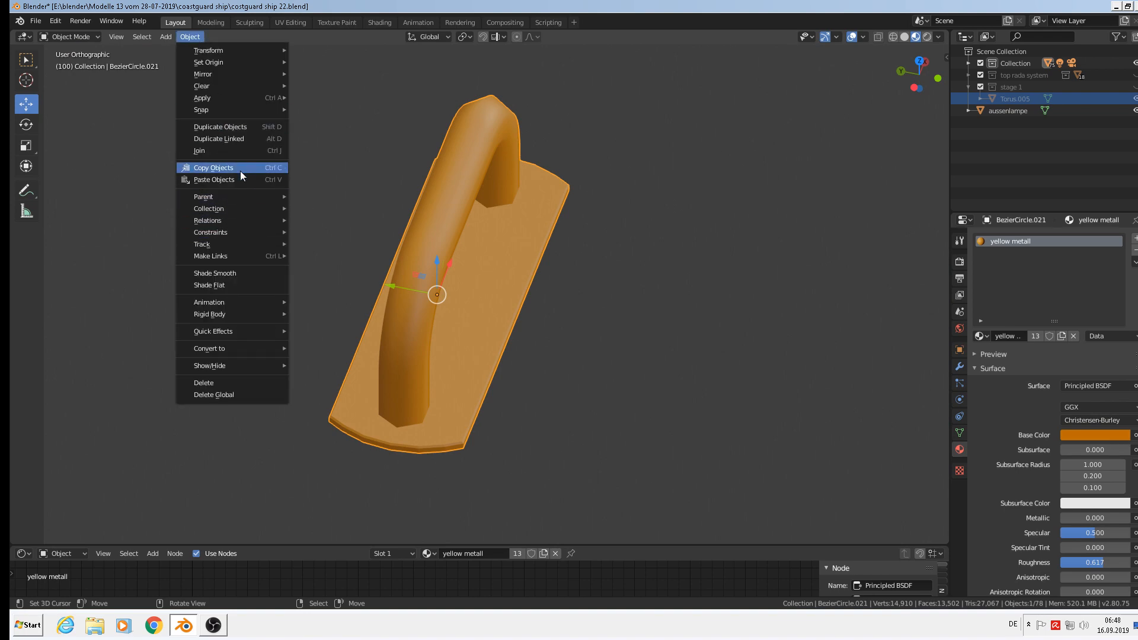
click(237, 269)
Move the bracket -0.1 m in X and -0.0371 m in Z in front view and scale it to 0.141.
alt+middle_drag(543, 323, 440, 275)
scroll(442, 274, down, 5)
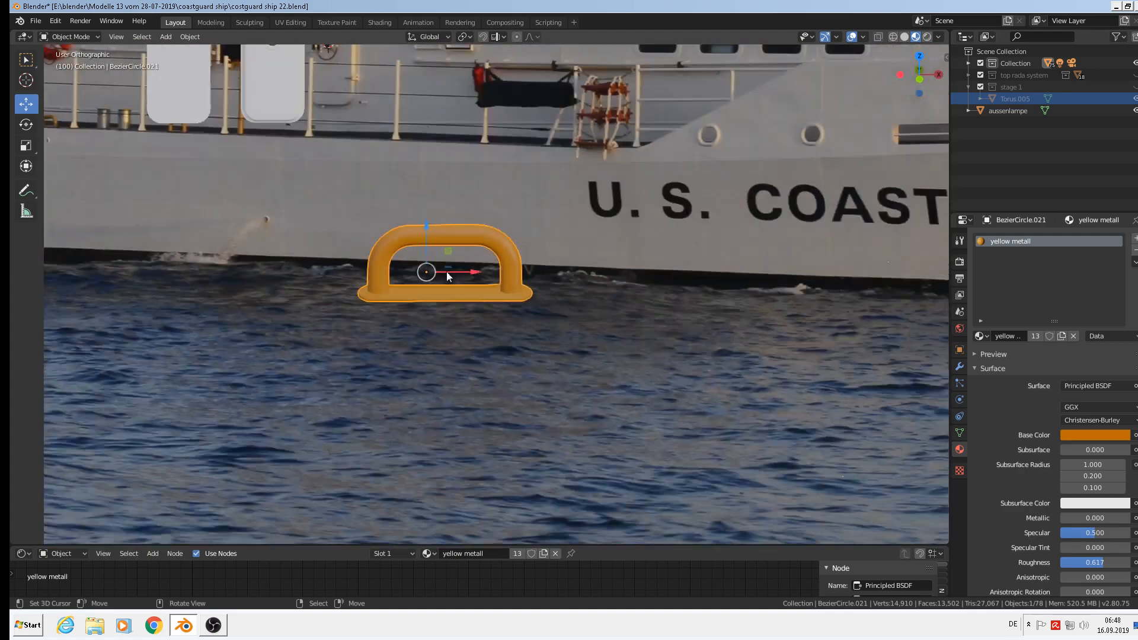
key(Up)
scroll(535, 227, down, 5)
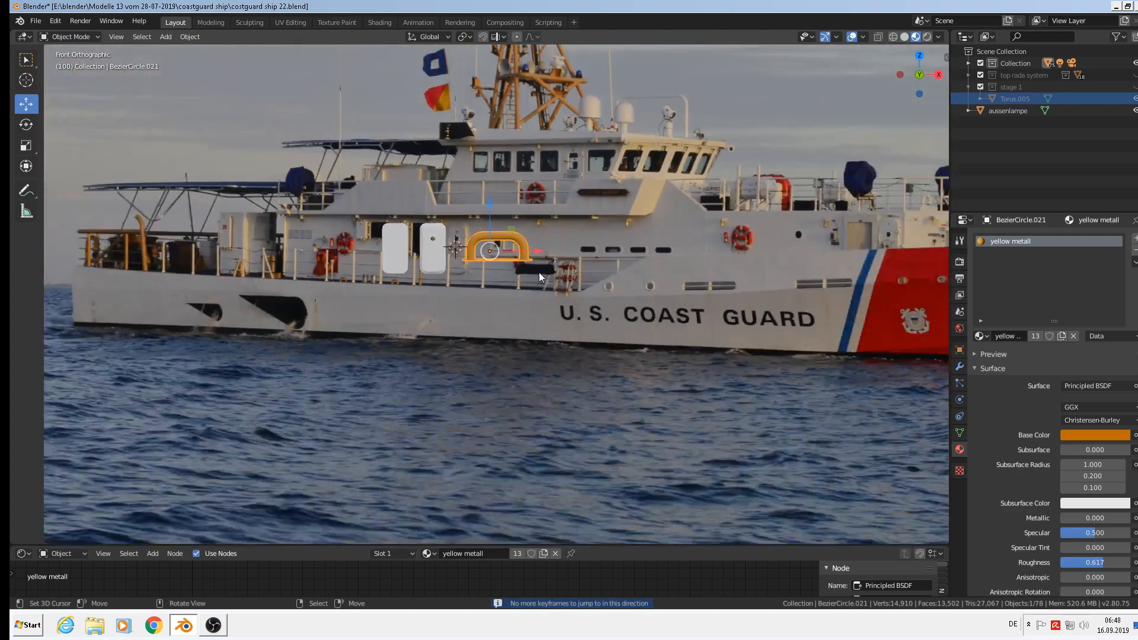
shift+middle_drag(584, 286, 481, 186)
scroll(484, 185, down, 1)
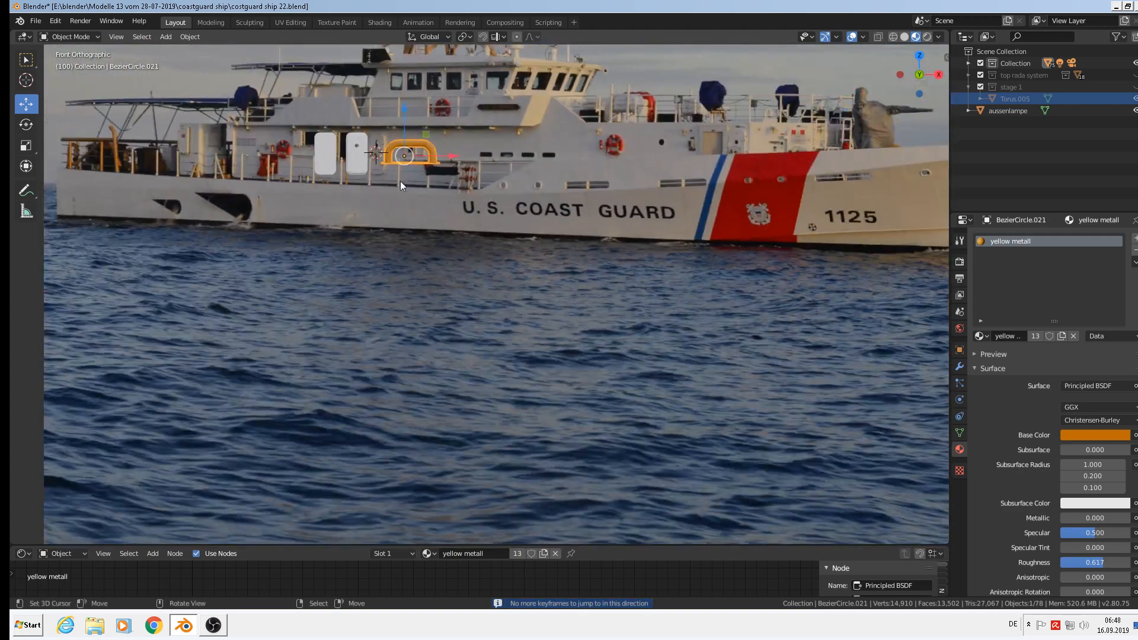
scroll(401, 180, up, 10)
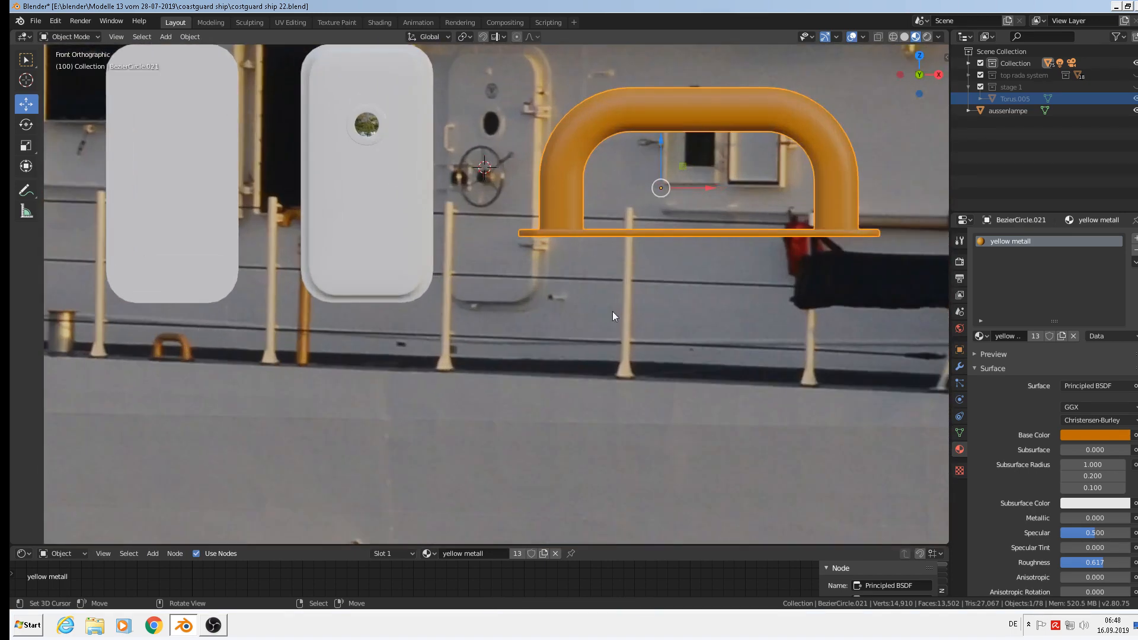
key(g)
click(938, 542)
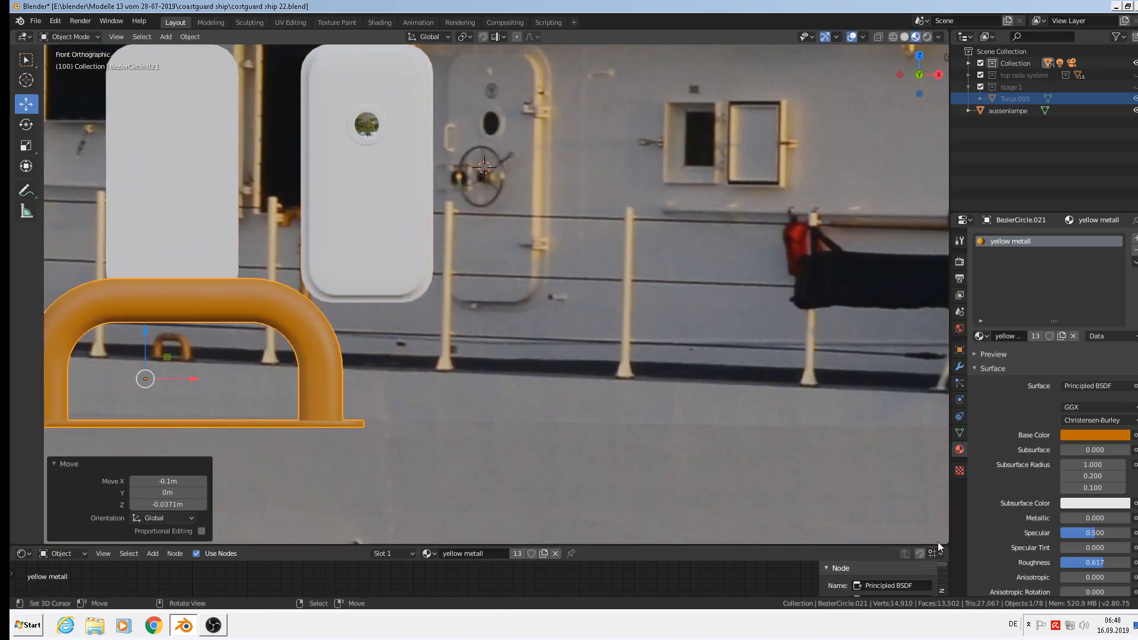
key(s)
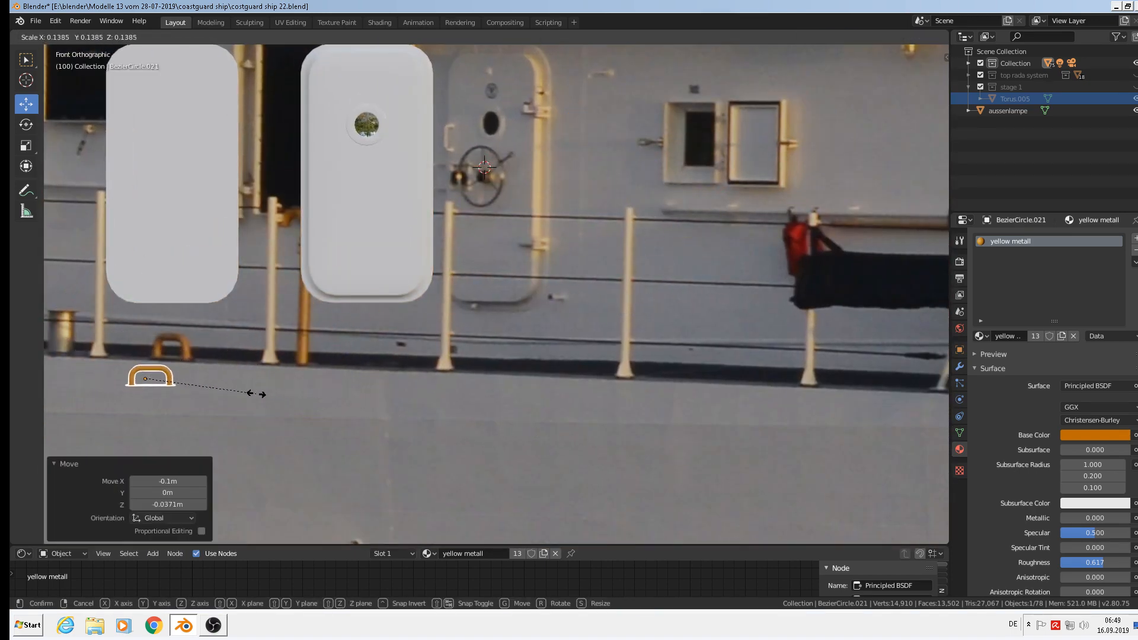
click(254, 394)
Move the bracket 0.00426 m in X and 0.00542 m in Z onto the small yellow bracket in the reference photo and save the file.
key(g)
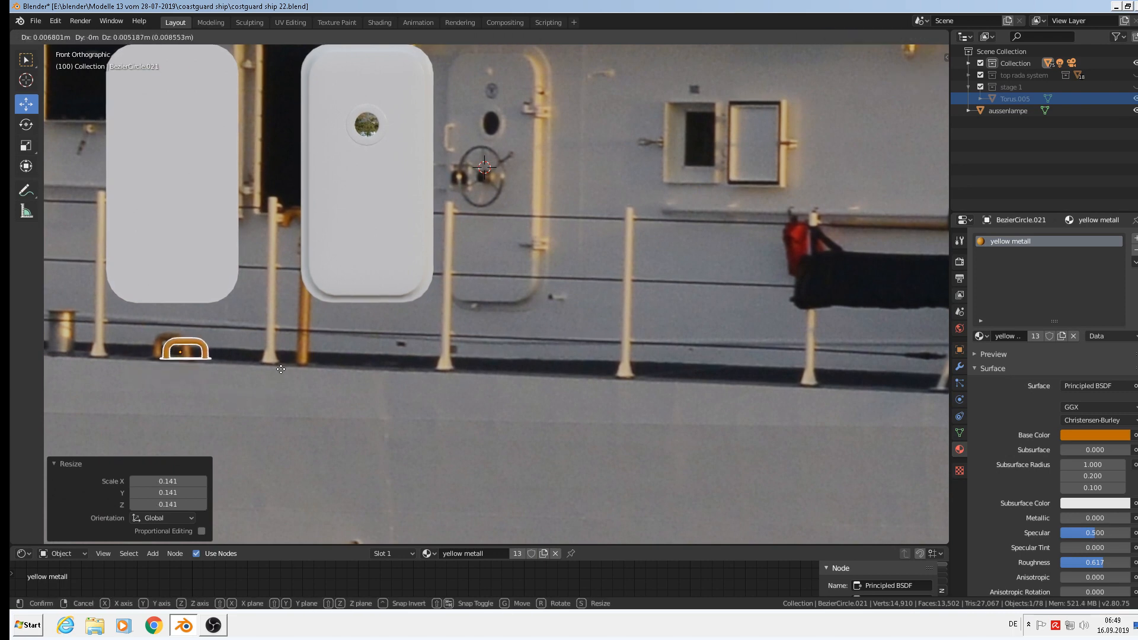
click(283, 372)
scroll(290, 376, down, 3)
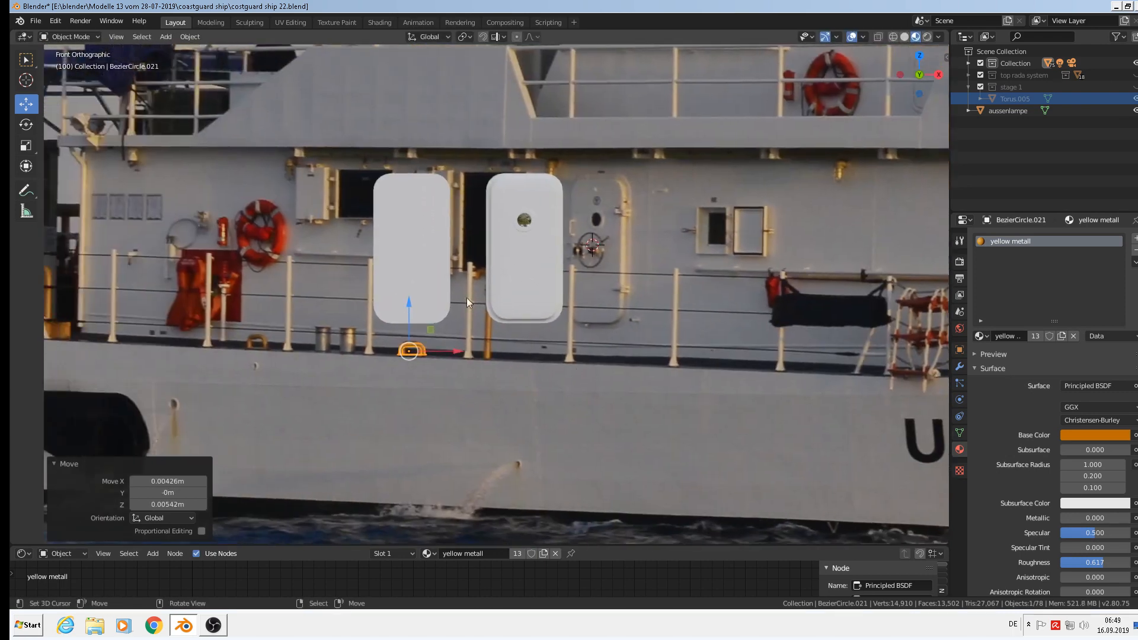
click(34, 22)
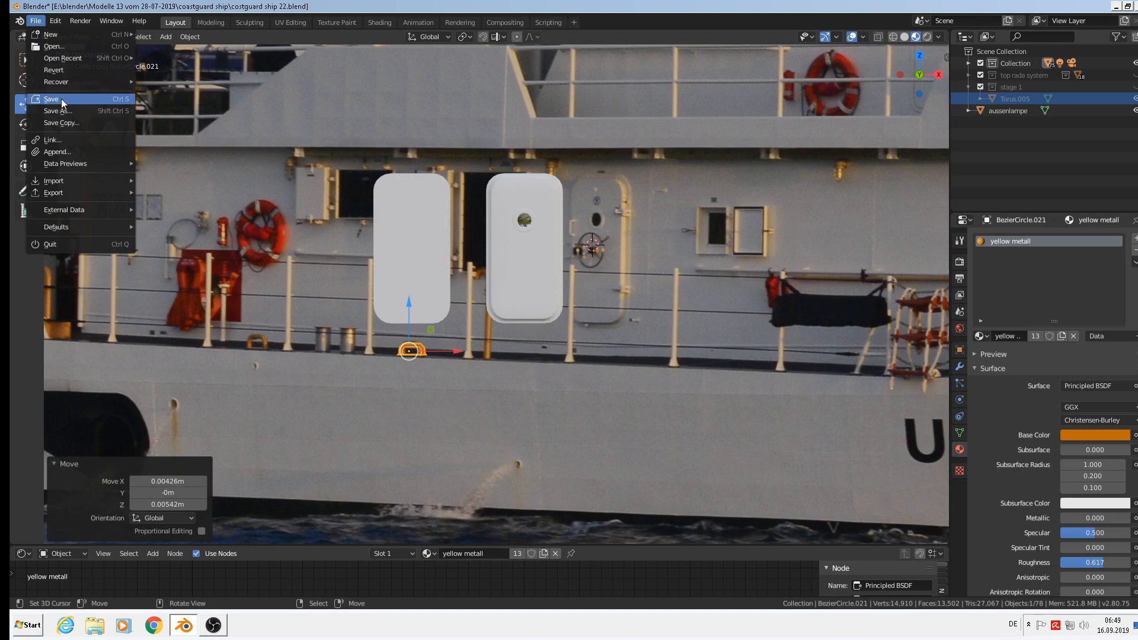
click(62, 99)
Duplicate only the bracket's linked pipe vertices about 0.0166 m along X and separate the copy into its own object.
scroll(652, 199, up, 3)
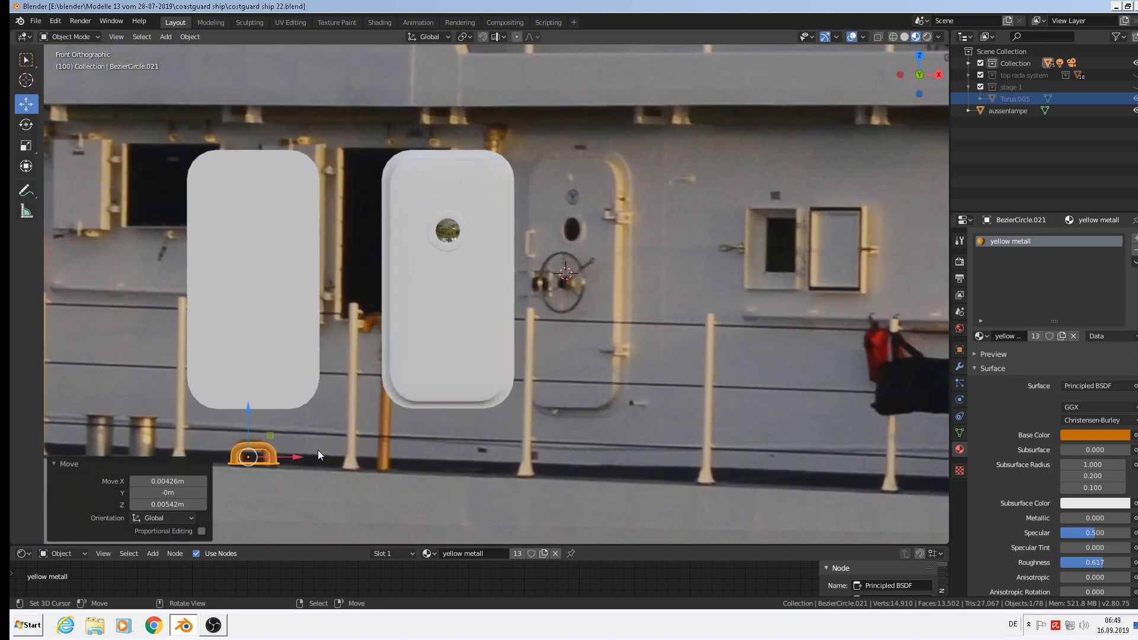
scroll(318, 454, up, 4)
click(386, 392)
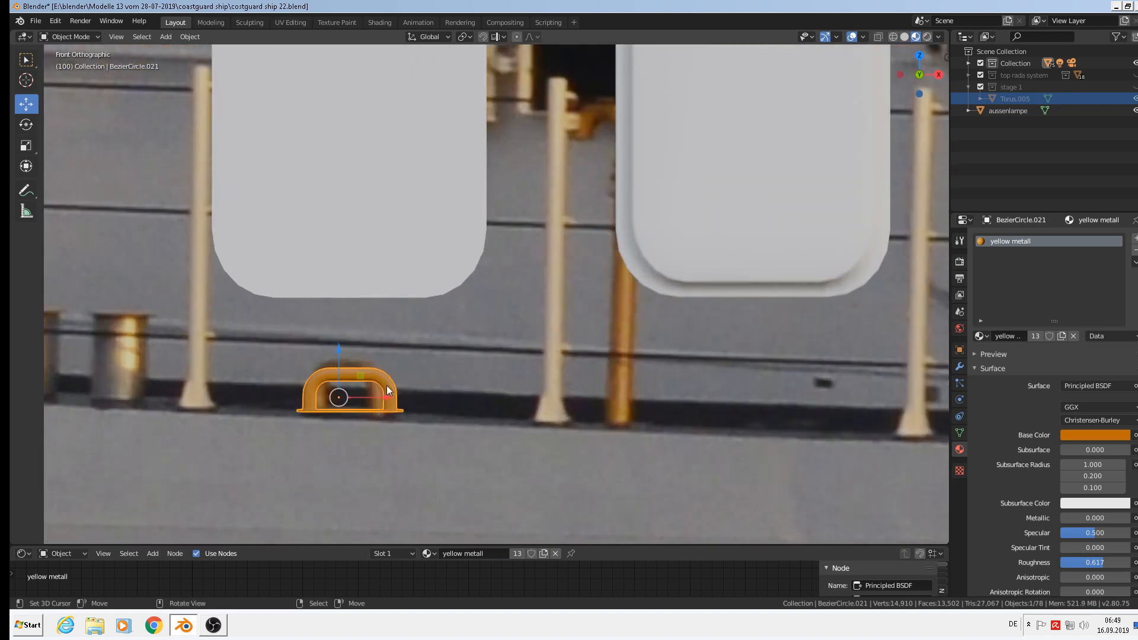
key(Tab)
key(alt)
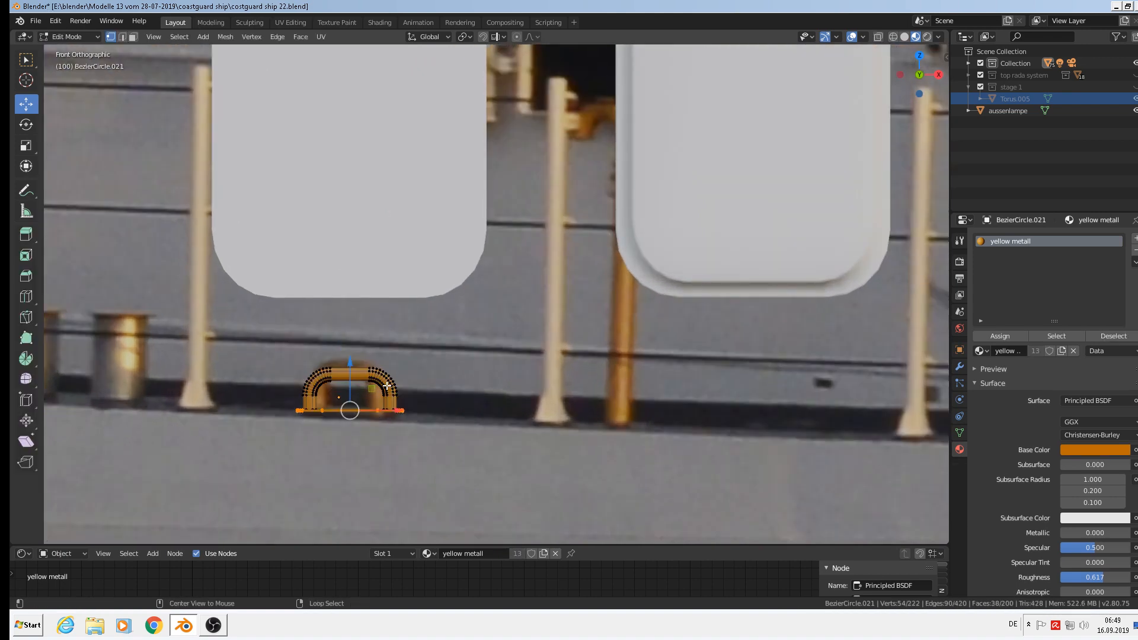
key(alt+a)
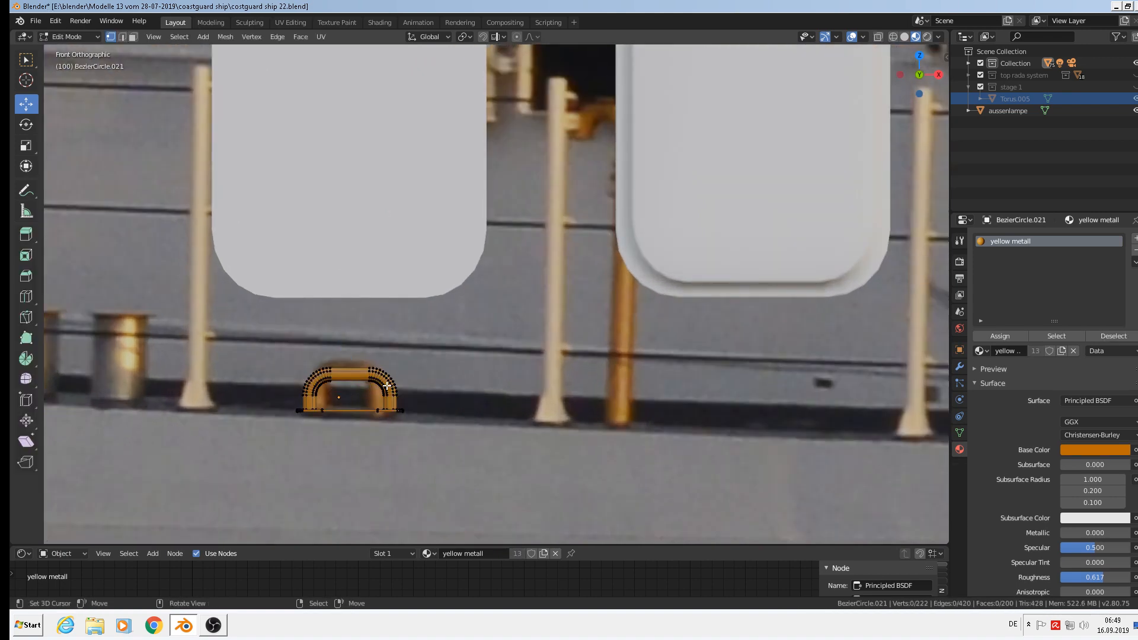
key(l)
key(shift+d)
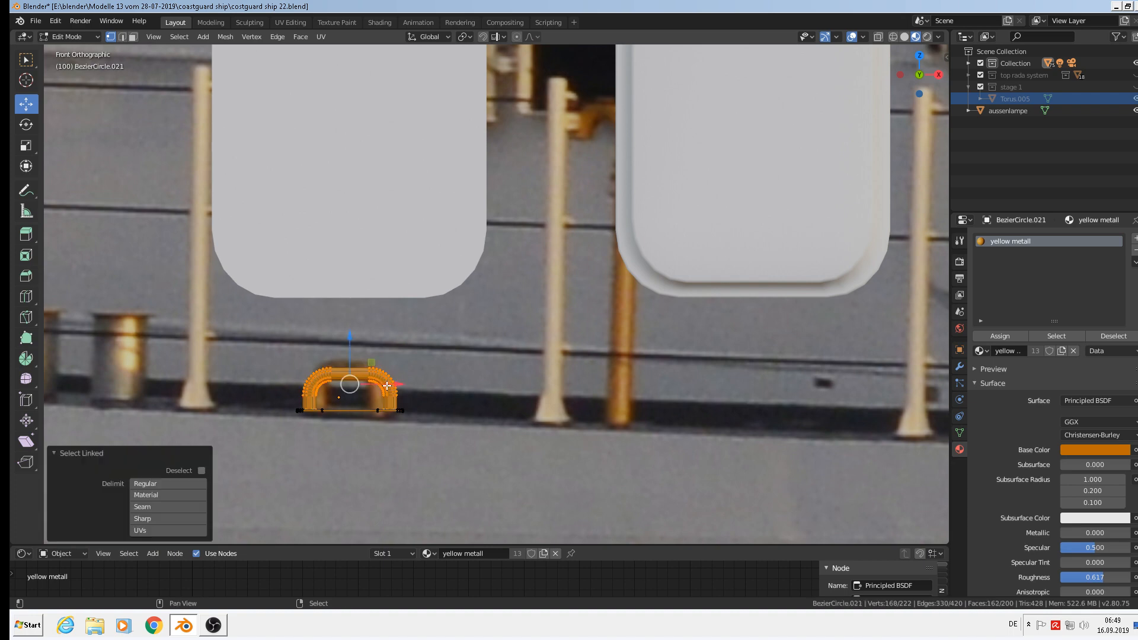
key(Escape)
key(g)
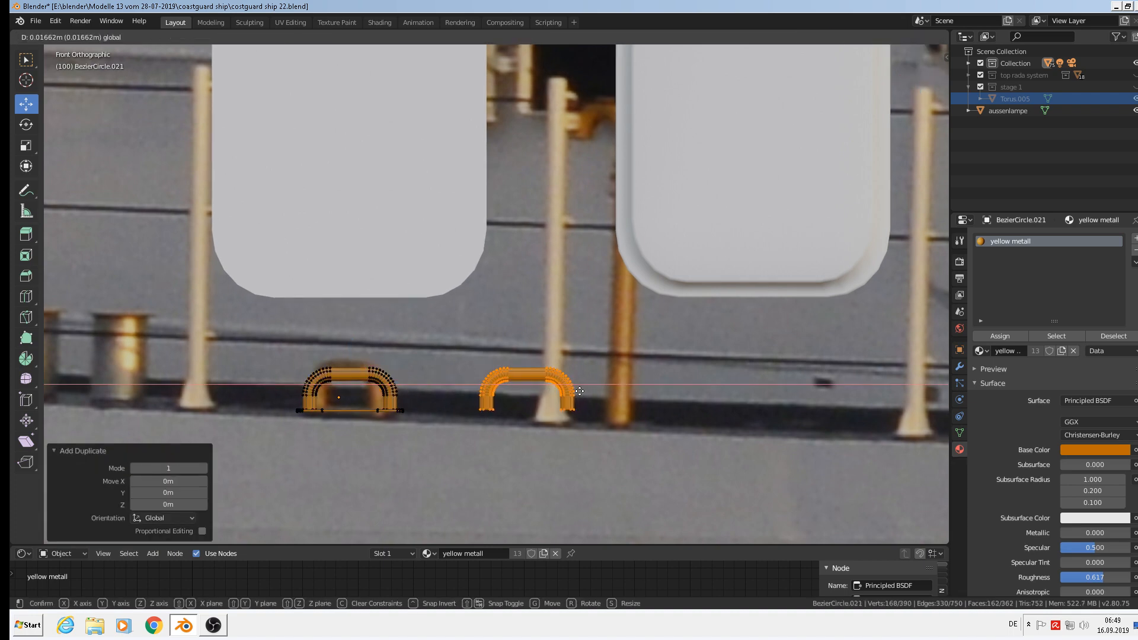
click(572, 388)
key(p)
click(580, 391)
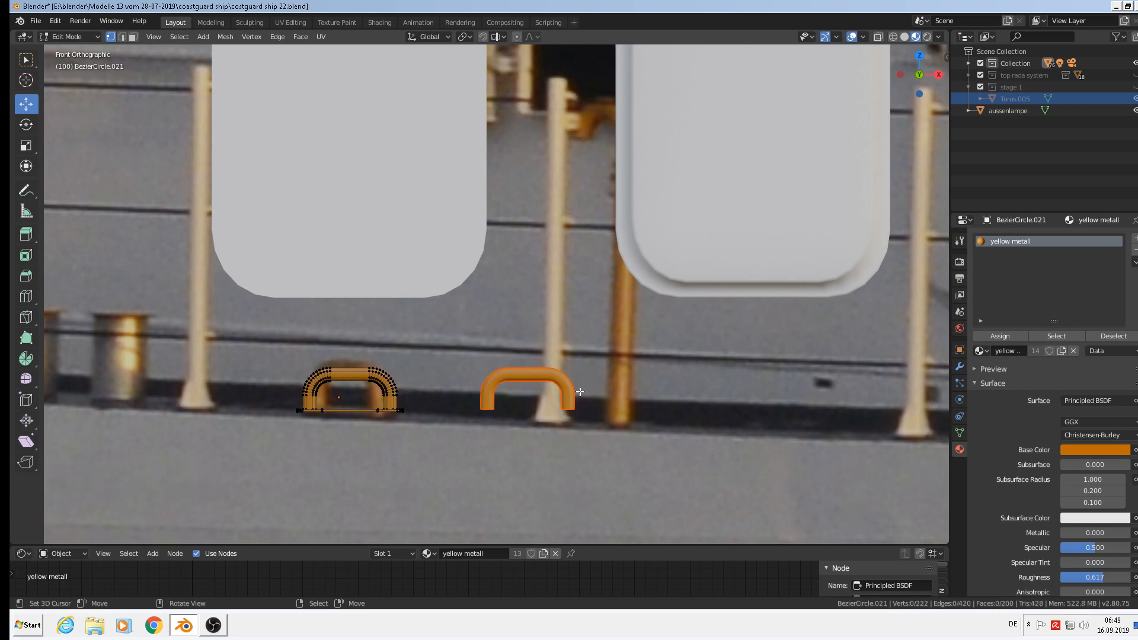
Select every second edge loop in both bends of the separated pipe copy and dissolve those edges.
key(Tab)
click(521, 379)
key(Tab)
scroll(522, 379, up, 7)
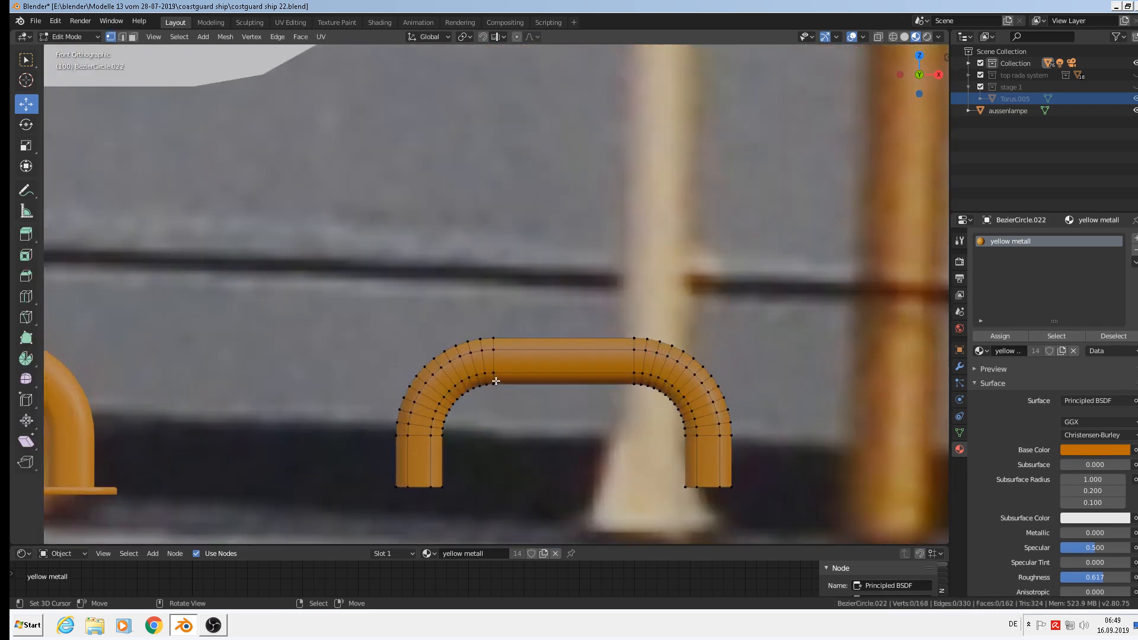
scroll(486, 385, up, 2)
alt+click(468, 368)
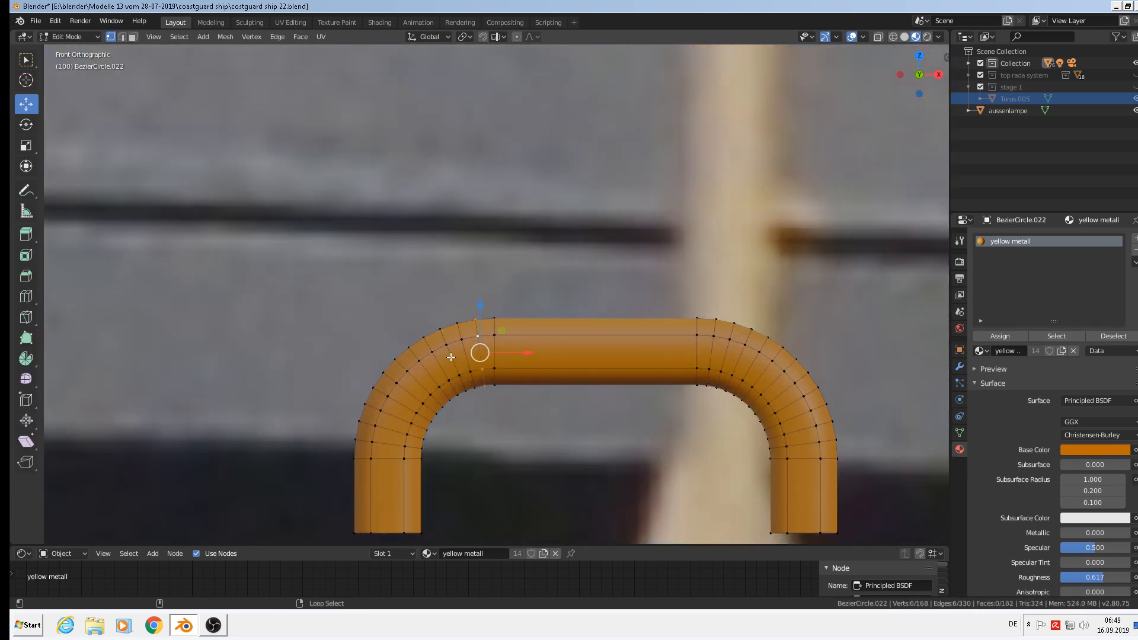
alt+click(452, 357)
alt+shift+click(397, 409)
alt+shift+click(385, 425)
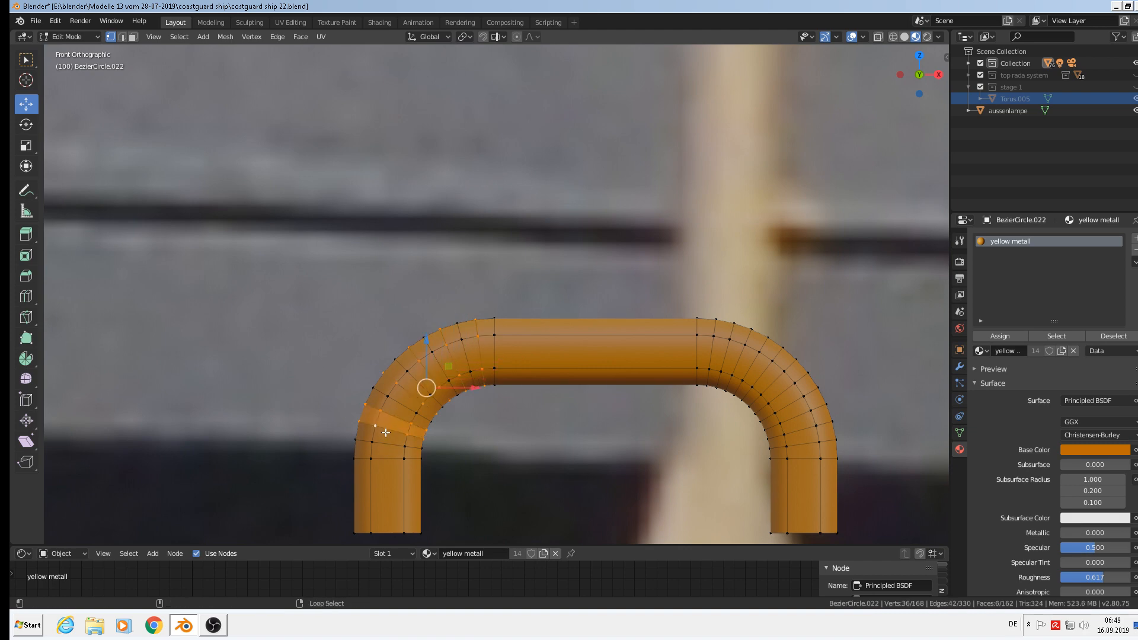
alt+shift+click(394, 443)
alt+shift+click(380, 441)
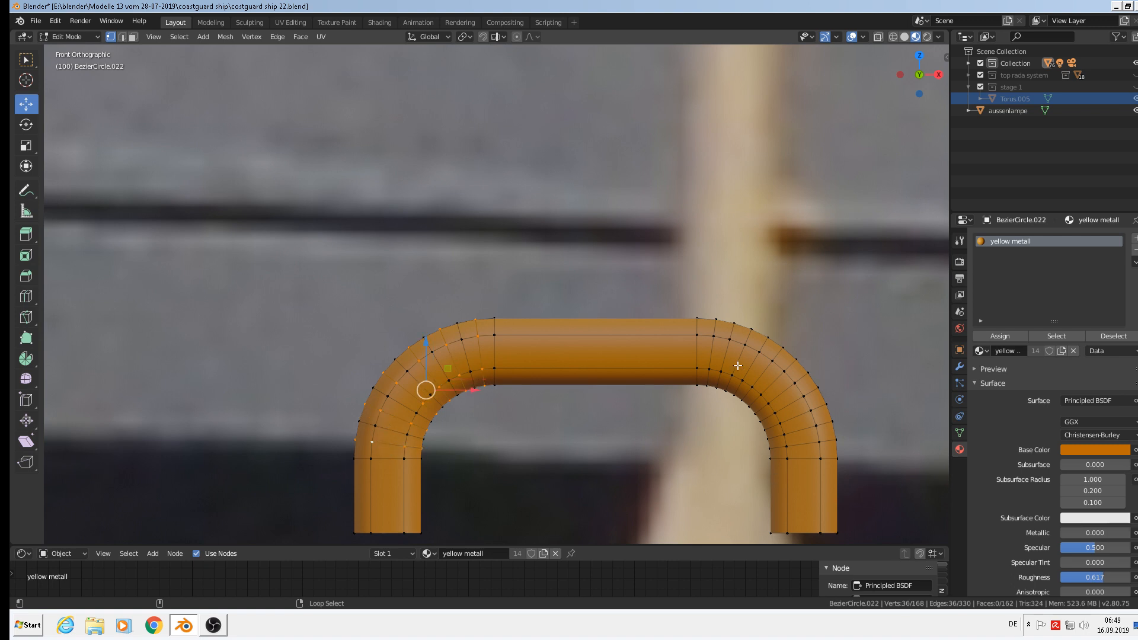
alt+shift+click(711, 352)
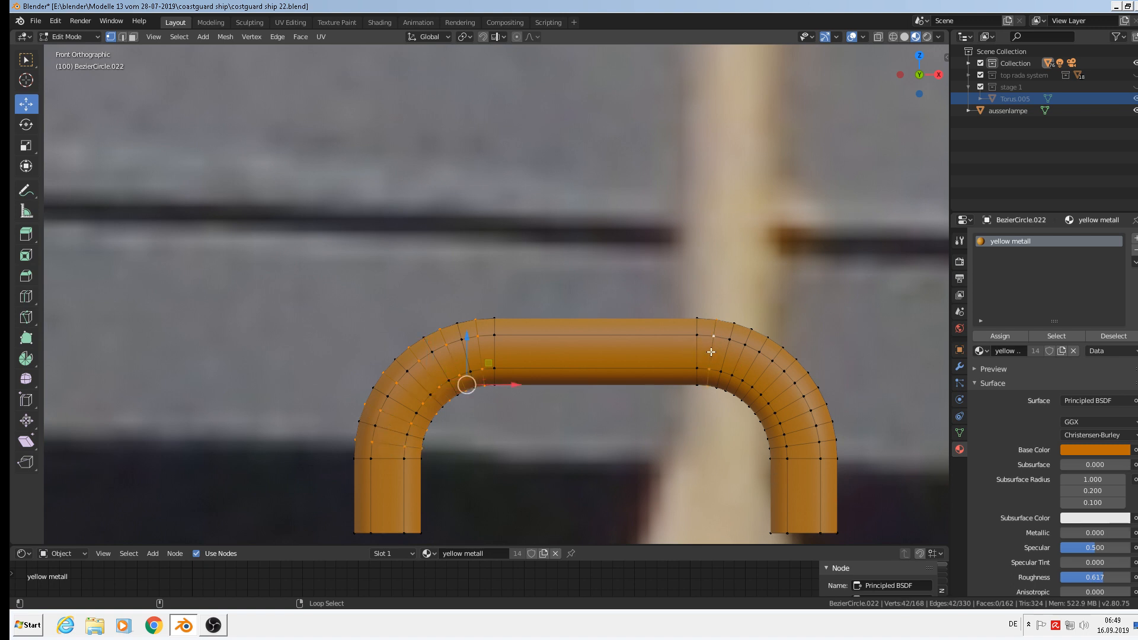
alt+shift+click(746, 354)
alt+shift+click(788, 392)
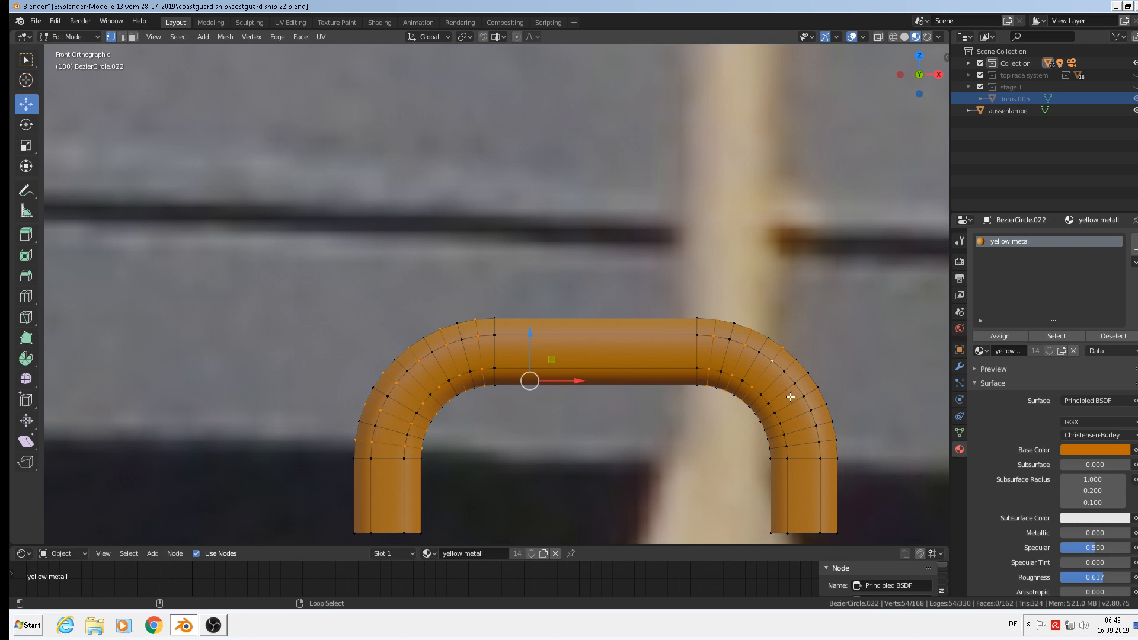
alt+shift+click(794, 401)
alt+shift+click(808, 414)
alt+shift+click(804, 444)
key(x)
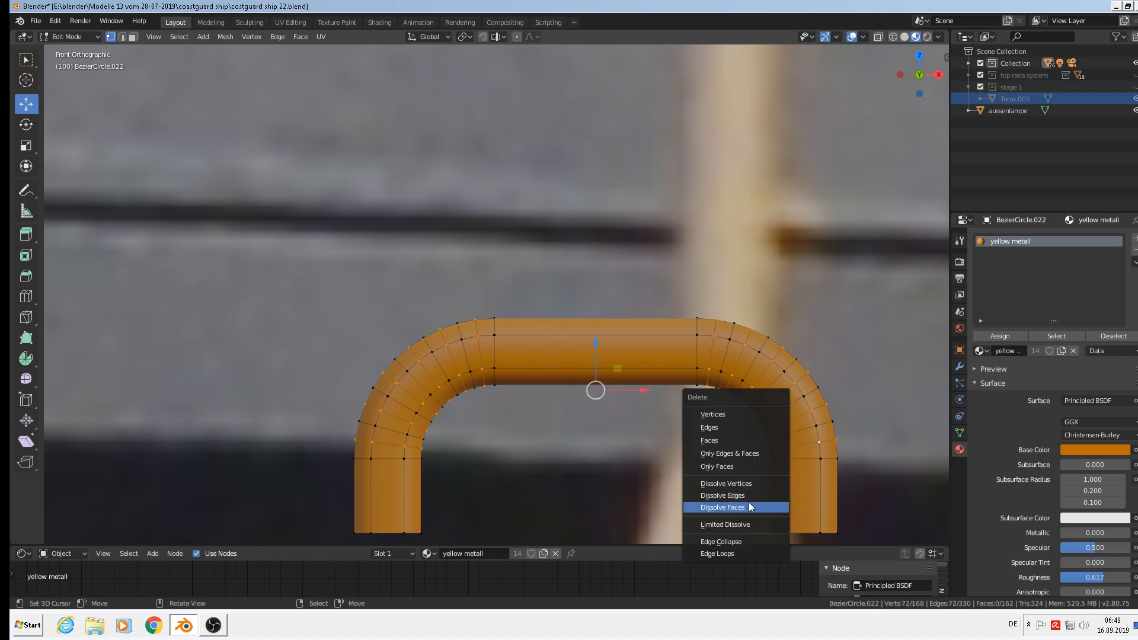
click(749, 498)
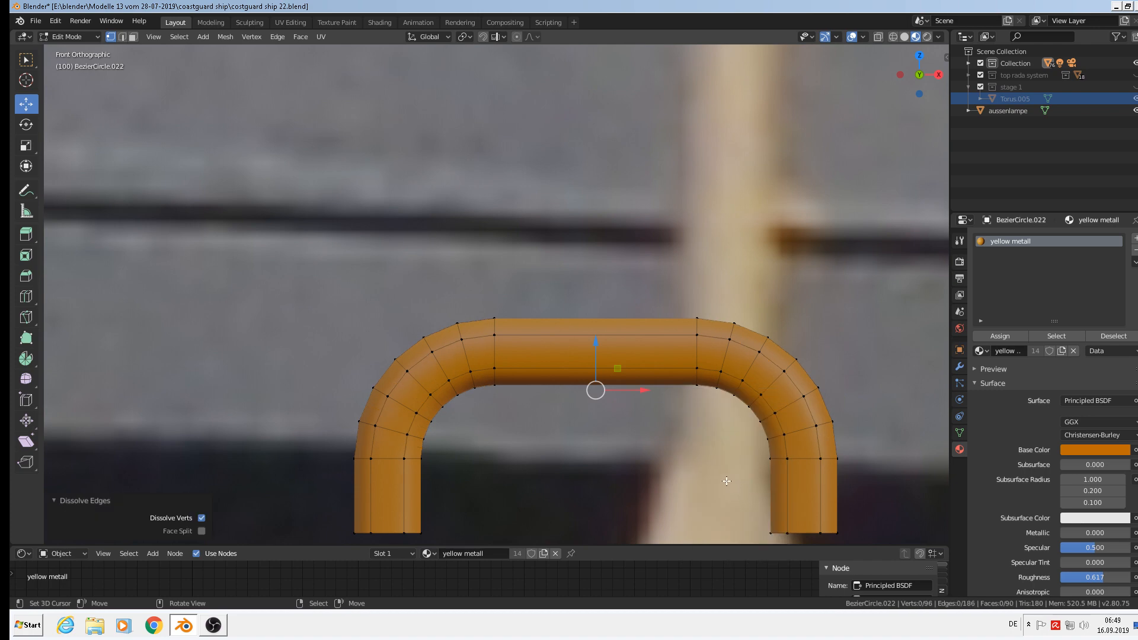
scroll(727, 480, down, 3)
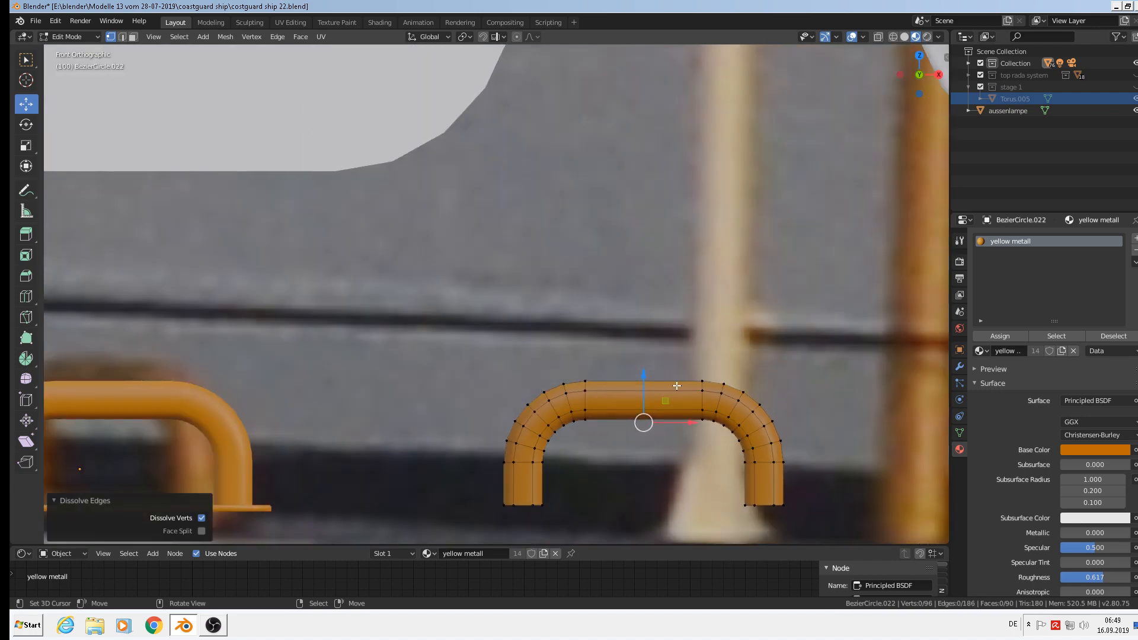
scroll(761, 486, down, 5)
key(Tab)
Reduce the original bracket's pipe the same way by dissolving the alternate edge loops in its two bends.
shift+middle_drag(761, 485, 449, 349)
scroll(239, 332, up, 3)
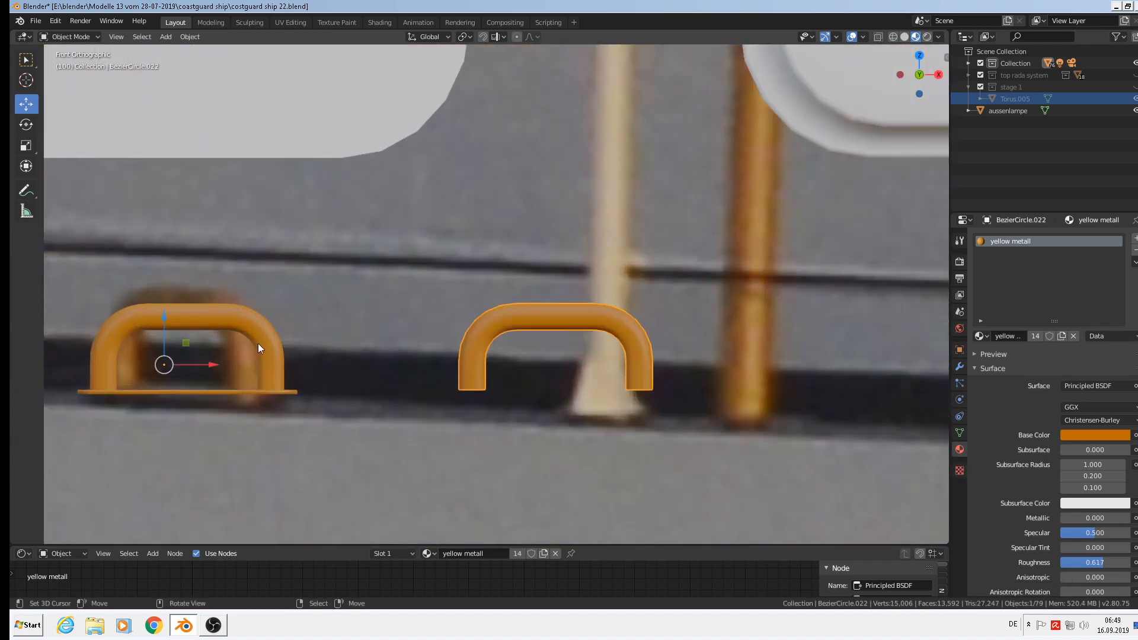
click(255, 329)
key(Tab)
shift+middle_drag(254, 328, 565, 297)
scroll(533, 294, up, 4)
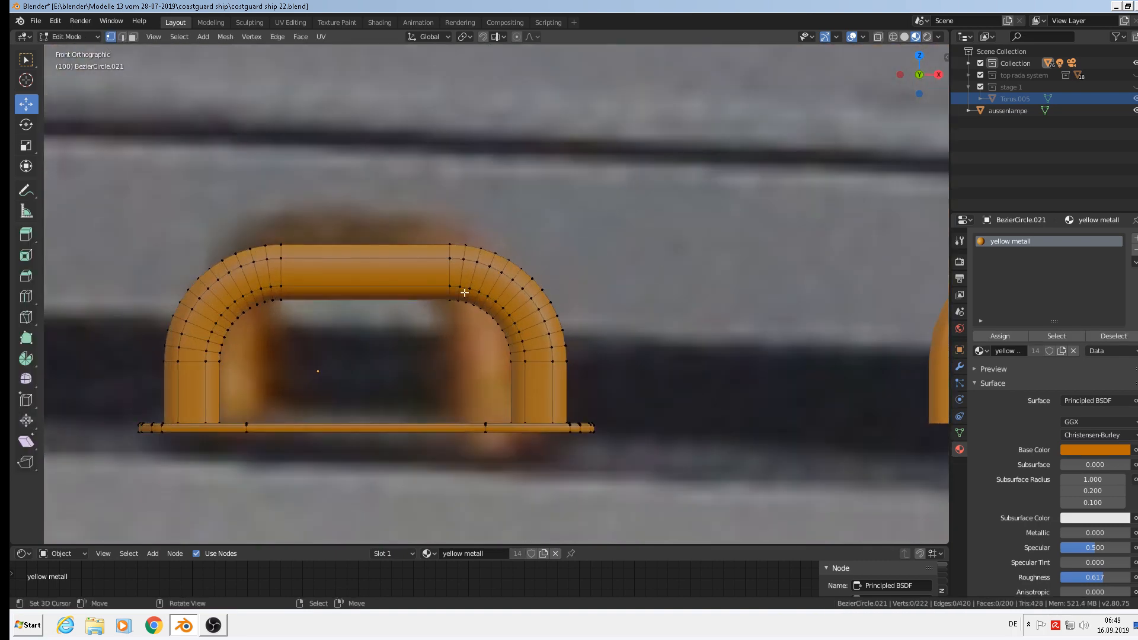
alt+click(462, 272)
alt+shift+click(486, 275)
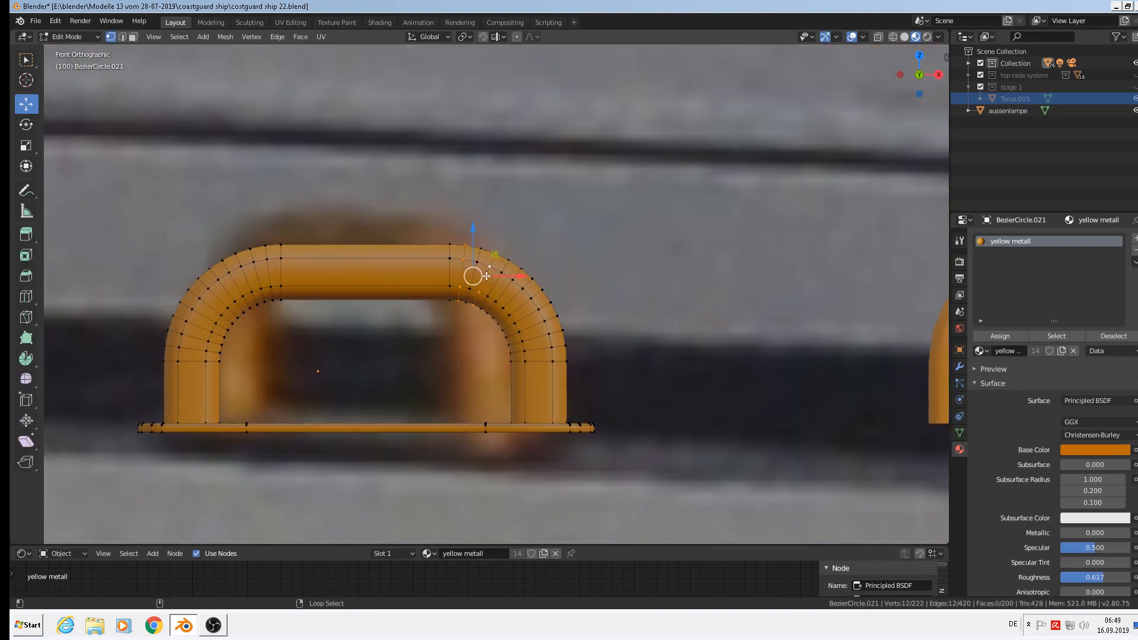
alt+shift+click(514, 289)
alt+shift+click(525, 307)
alt+shift+click(536, 327)
alt+shift+click(544, 347)
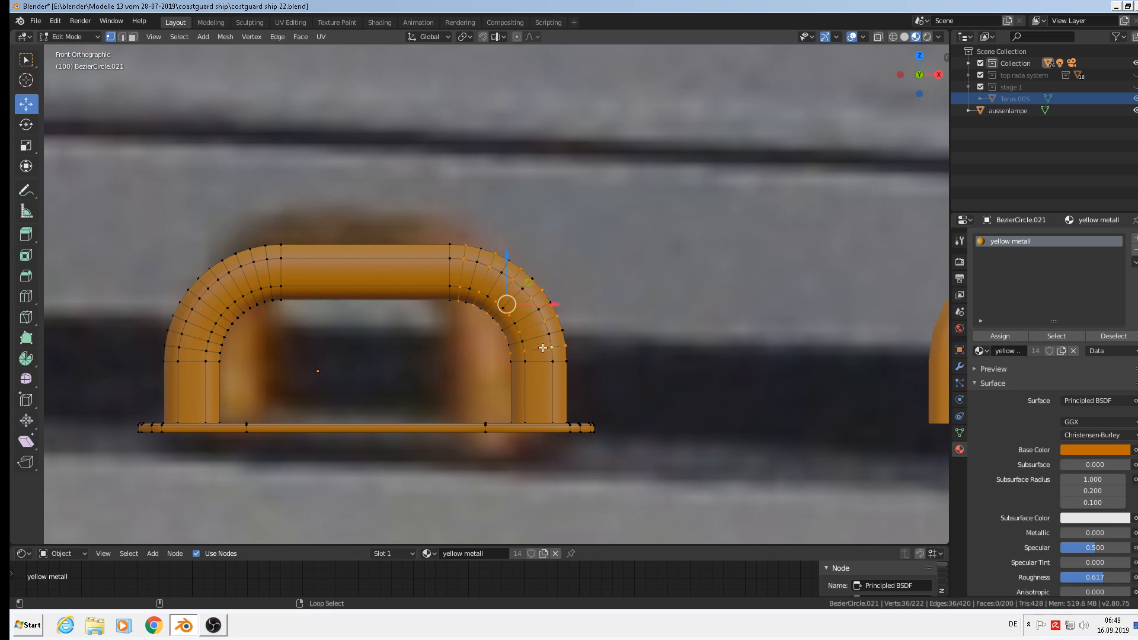
alt+shift+click(268, 272)
alt+shift+click(249, 276)
alt+shift+click(219, 299)
alt+shift+right_click(215, 302)
alt+shift+right_click(226, 288)
alt+shift+click(210, 307)
alt+shift+click(208, 339)
alt+shift+click(197, 349)
key(x)
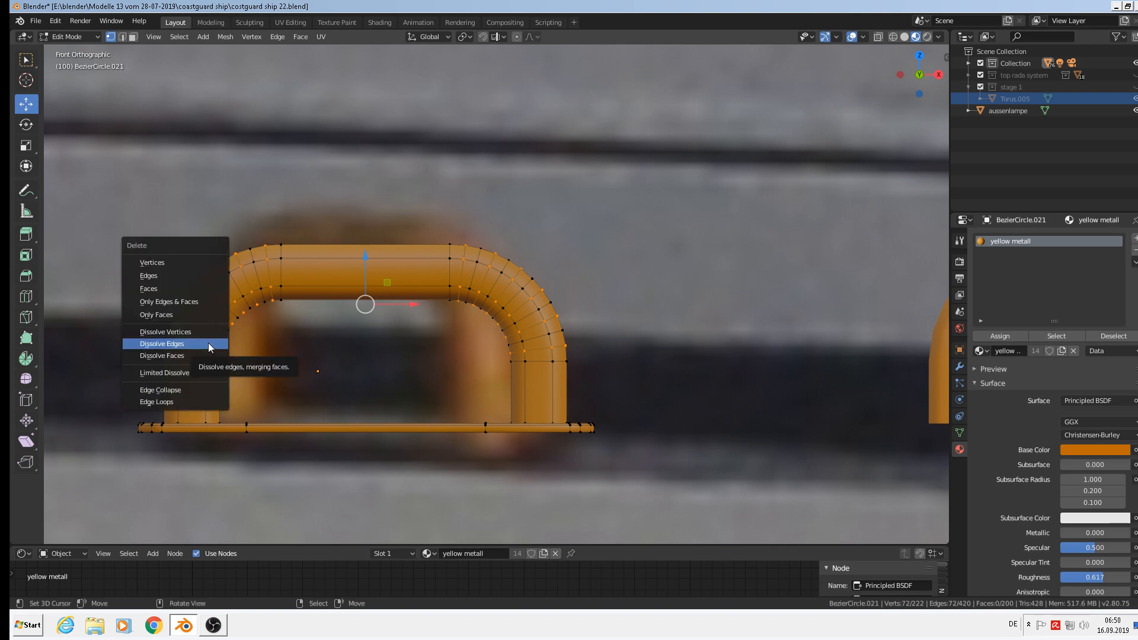
click(208, 342)
scroll(297, 337, down, 4)
key(Tab)
Move the separated pipe handle 0.014 m in X and 0.0471 m in Z up to the white door and scale it to 0.689.
scroll(623, 352, down, 3)
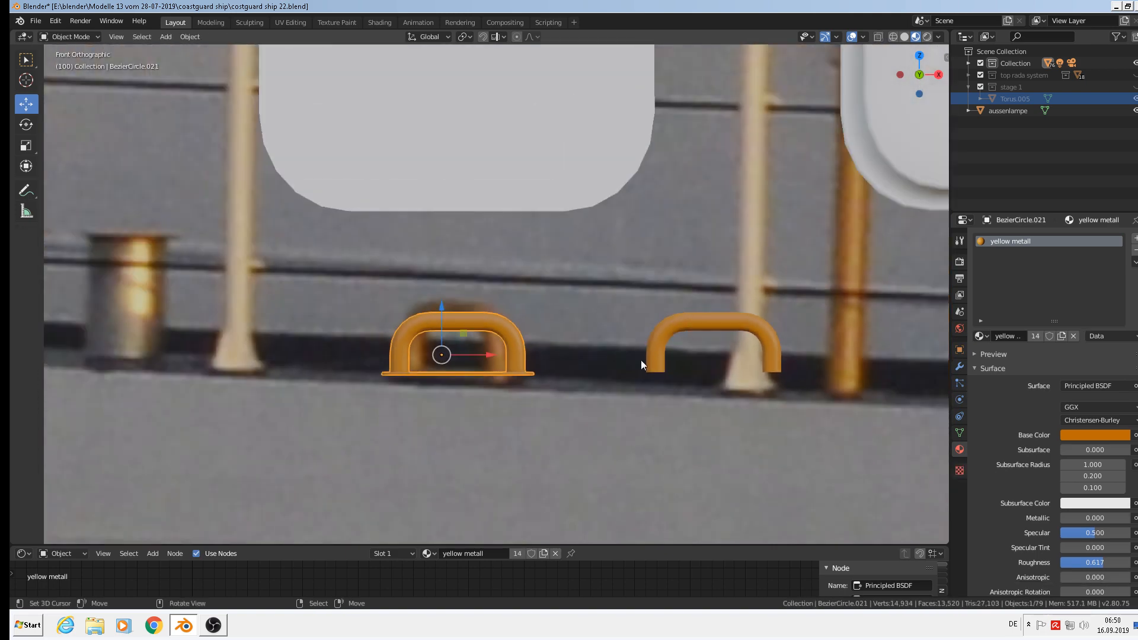
scroll(743, 354, down, 3)
shift+middle_drag(744, 354, 426, 334)
right_click(404, 316)
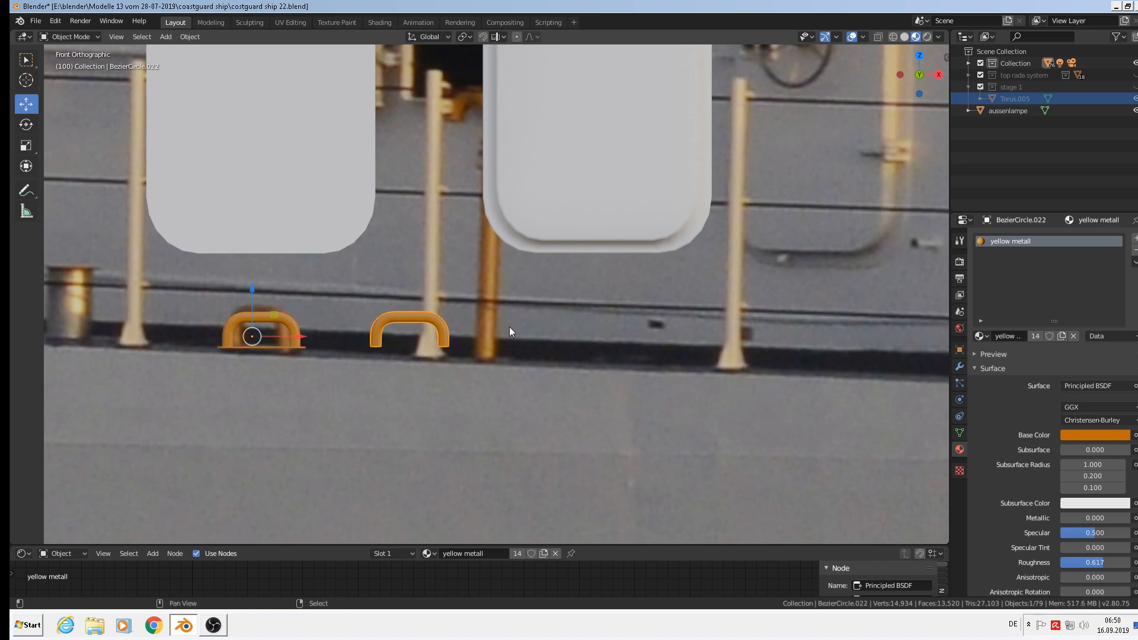
shift+middle_drag(510, 331, 564, 480)
scroll(565, 475, down, 2)
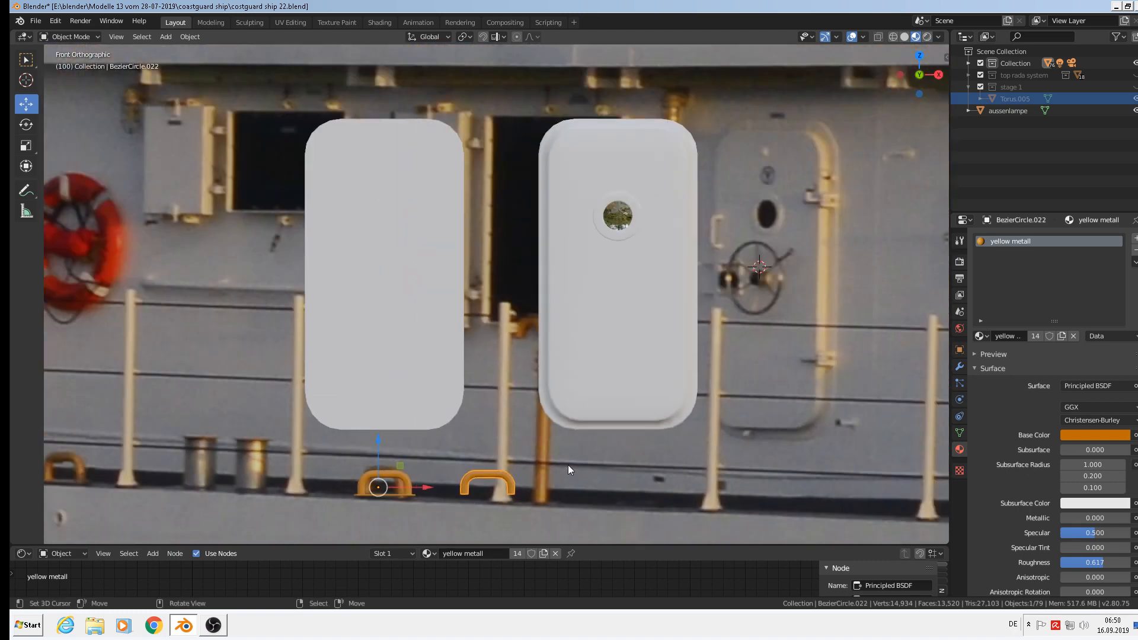
key(g)
click(654, 172)
scroll(678, 220, up, 1)
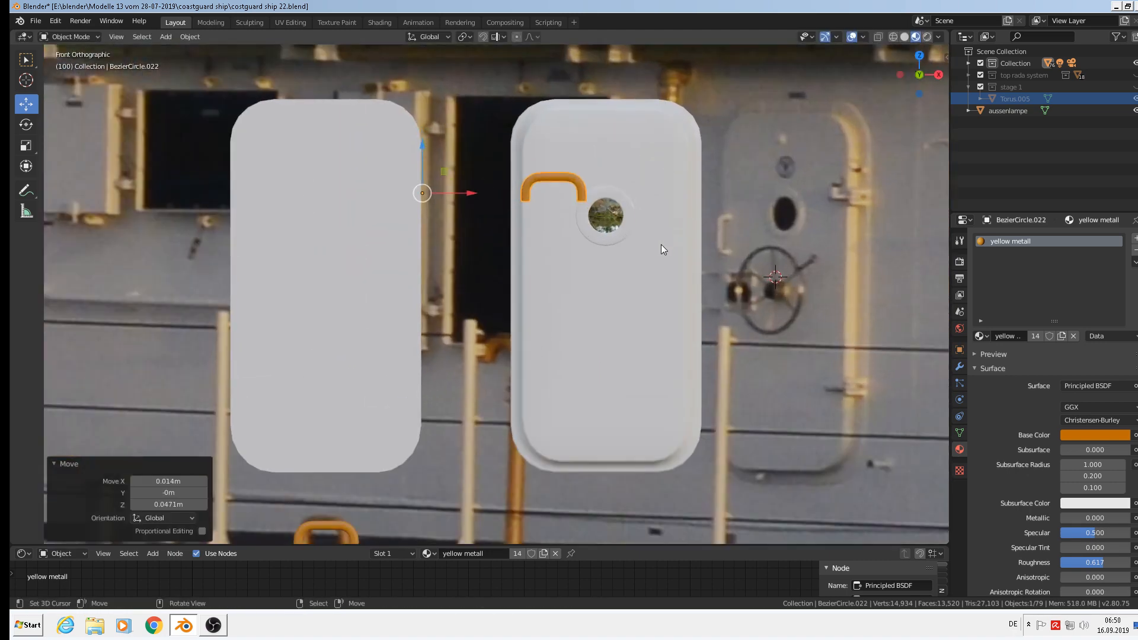
key(s)
click(585, 235)
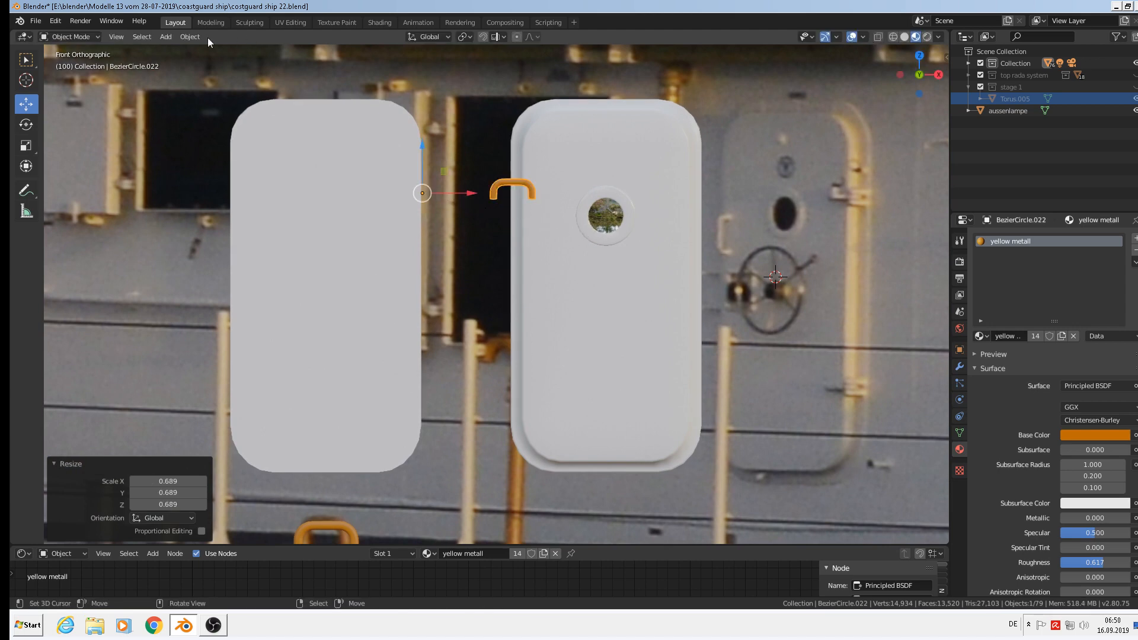
Set the handle's origin to its geometry.
click(189, 37)
mouse_move(219, 61)
click(322, 75)
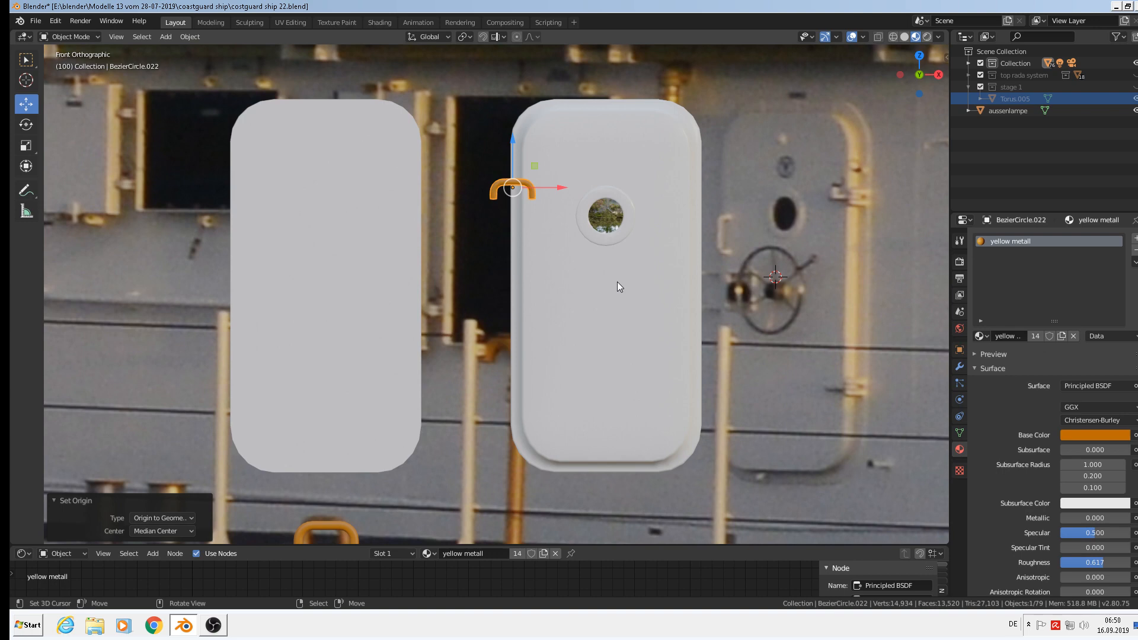
Rotate the handle 90° about the global X axis and 90° about the global Y axis.
key(r)
key(x)
text(0)
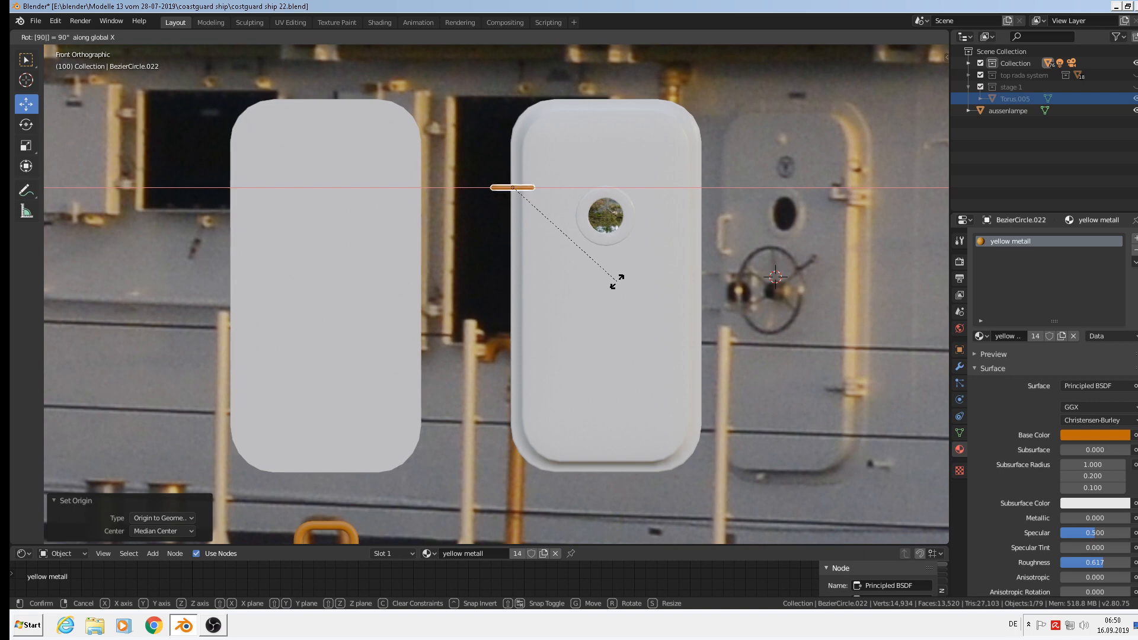
key(Return)
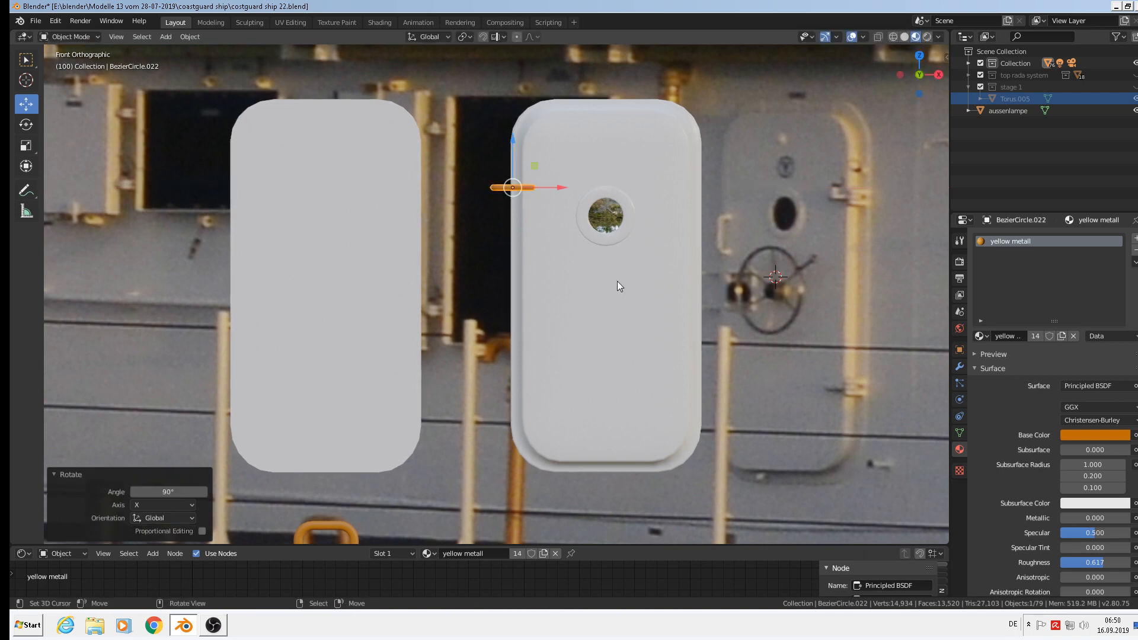
key(r)
text(y)
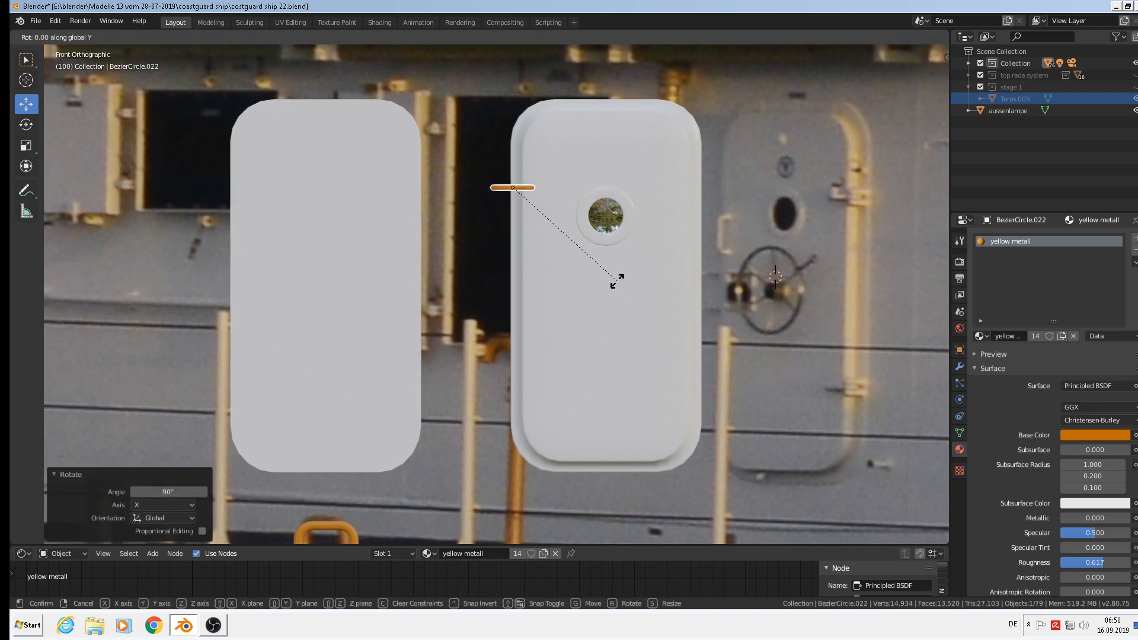
text(90)
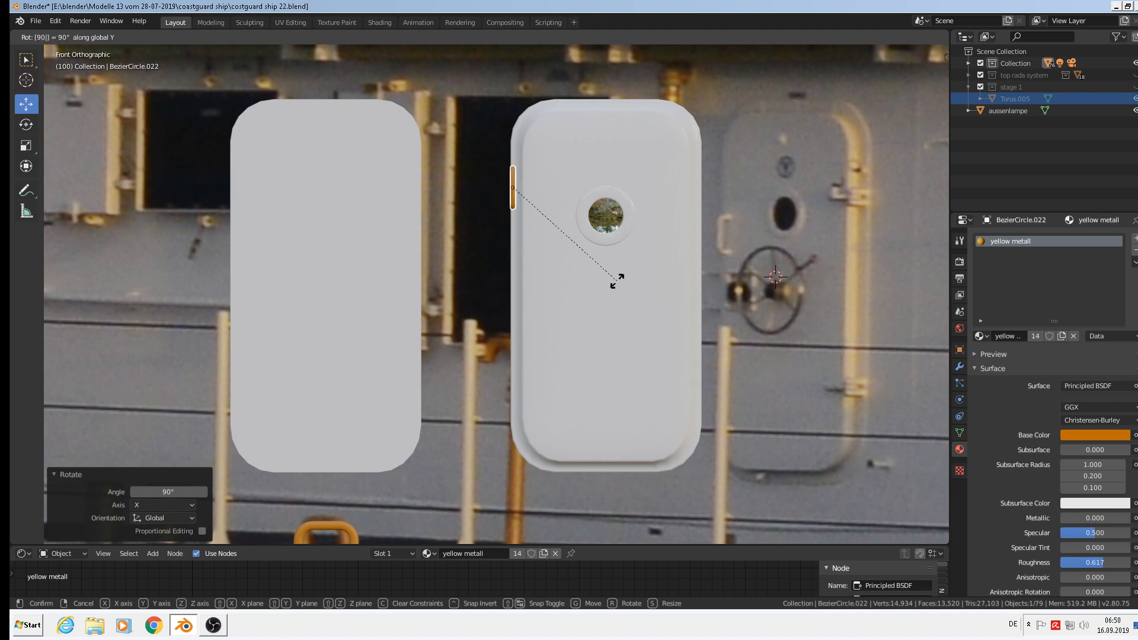
key(Return)
Position the handle against the door's front by moving it slightly in X, -0.00552 m in Z, and 0.347 m and -0.00153 m in Y.
drag(562, 194, 583, 193)
drag(534, 144, 545, 191)
middle_drag(546, 191, 588, 245)
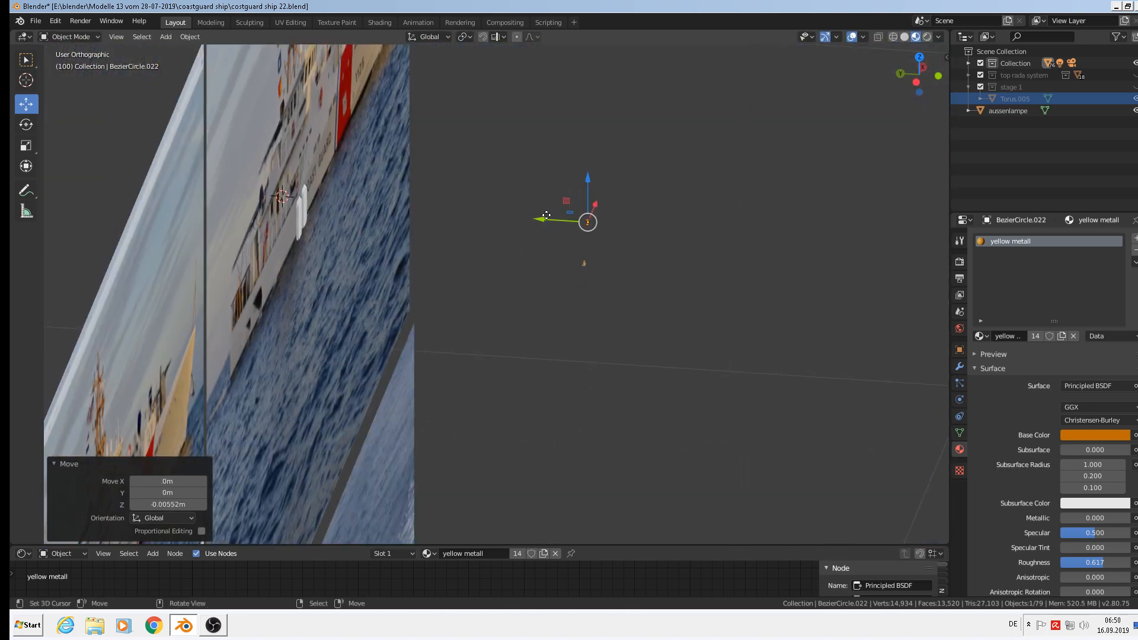
drag(546, 215, 265, 202)
scroll(295, 195, up, 3)
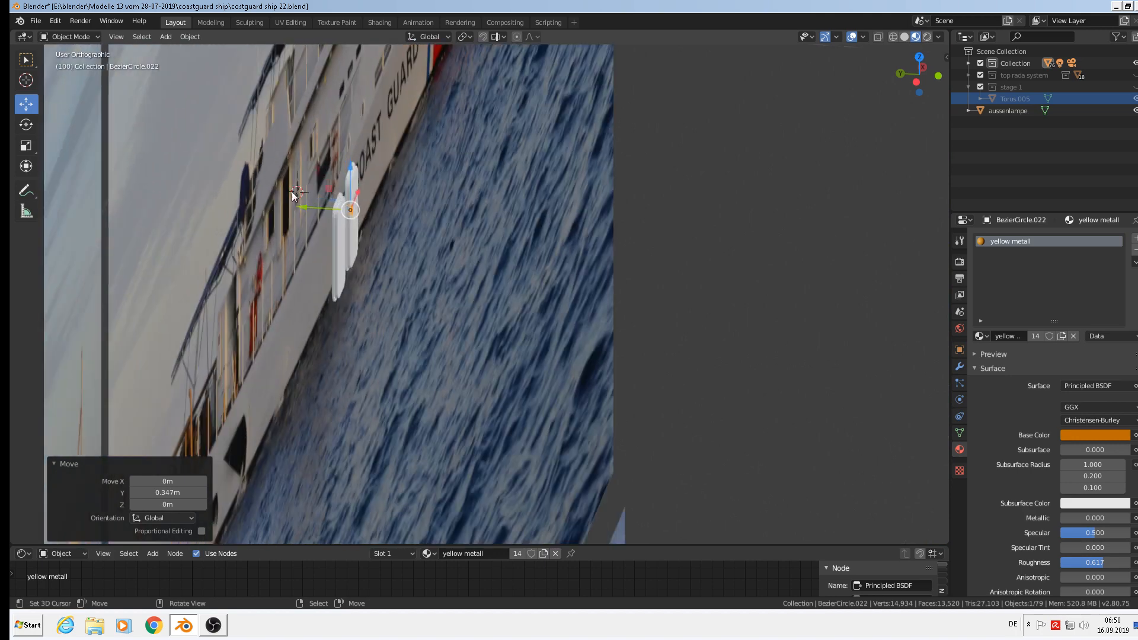
scroll(294, 196, up, 5)
scroll(399, 222, down, 2)
key(g)
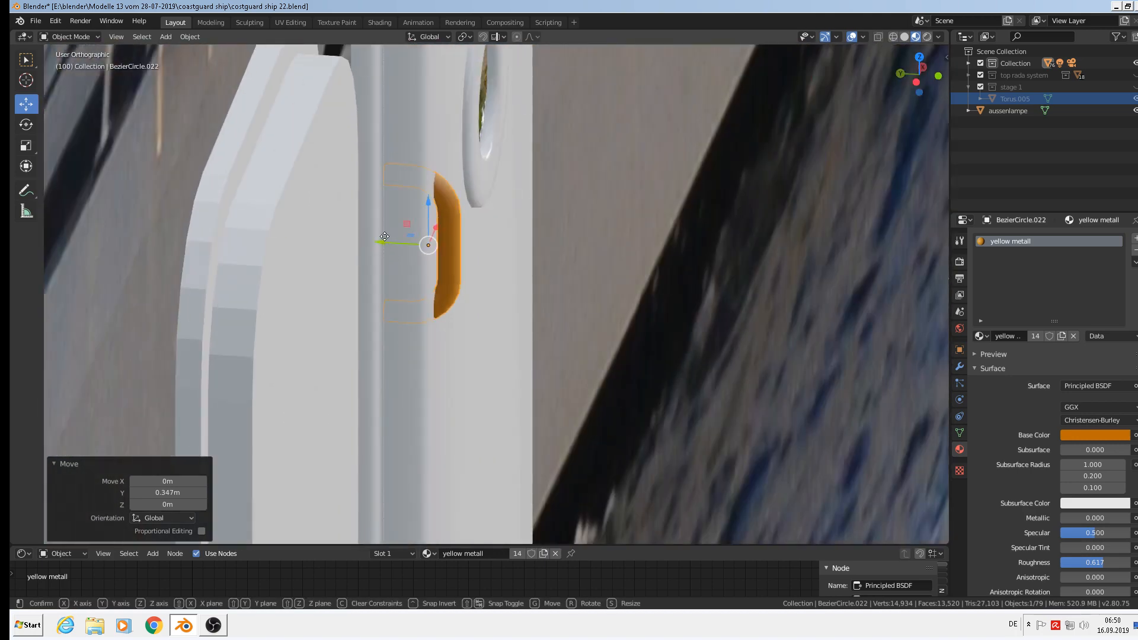
drag(384, 237, 428, 246)
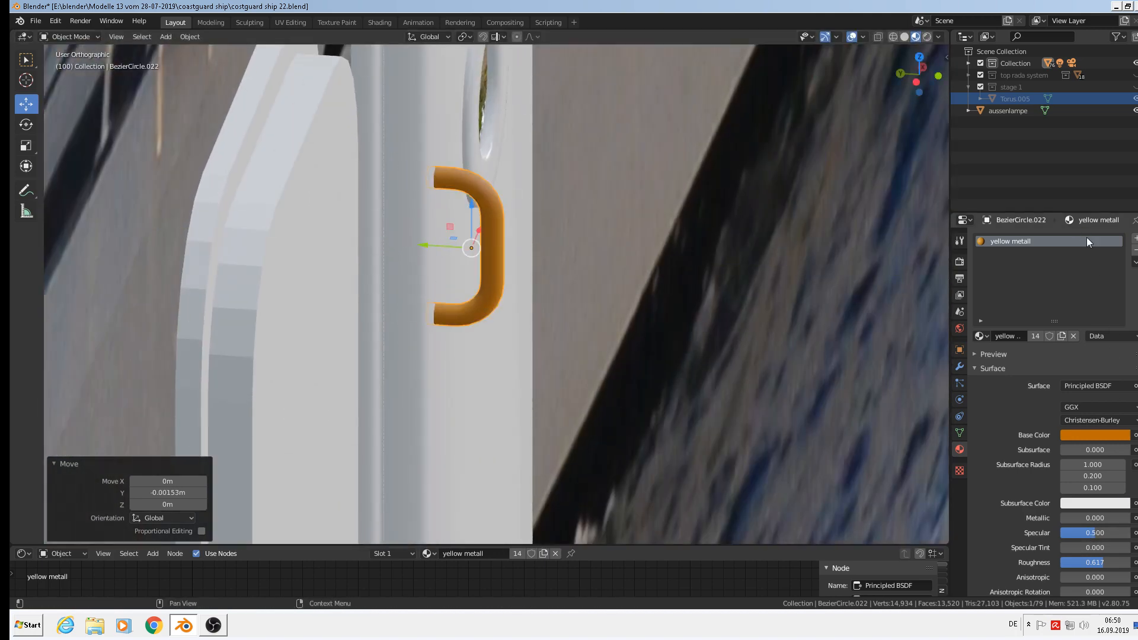
Replace the yellow material on the door handle with the existing "white metal" material.
click(1073, 336)
click(979, 336)
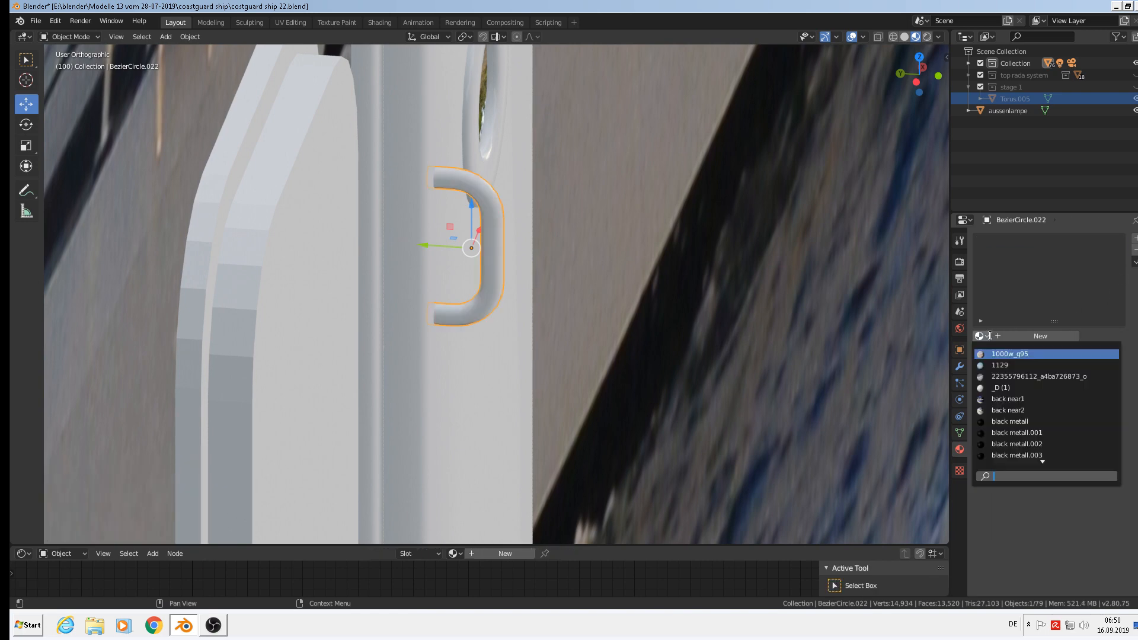
text(wh)
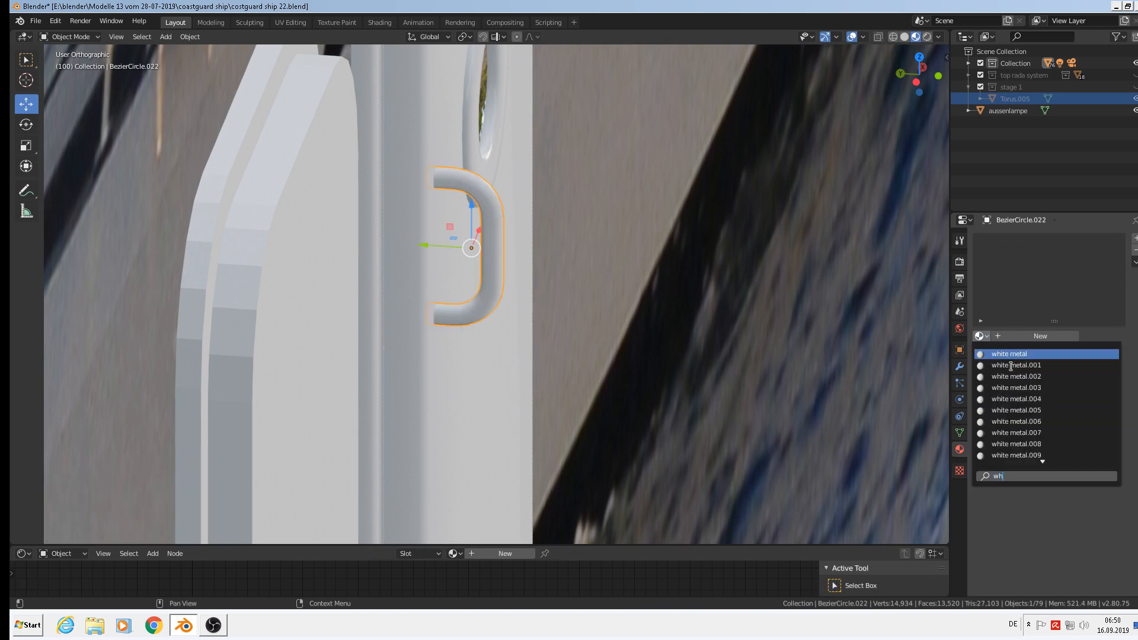
click(1012, 354)
scroll(244, 193, down, 3)
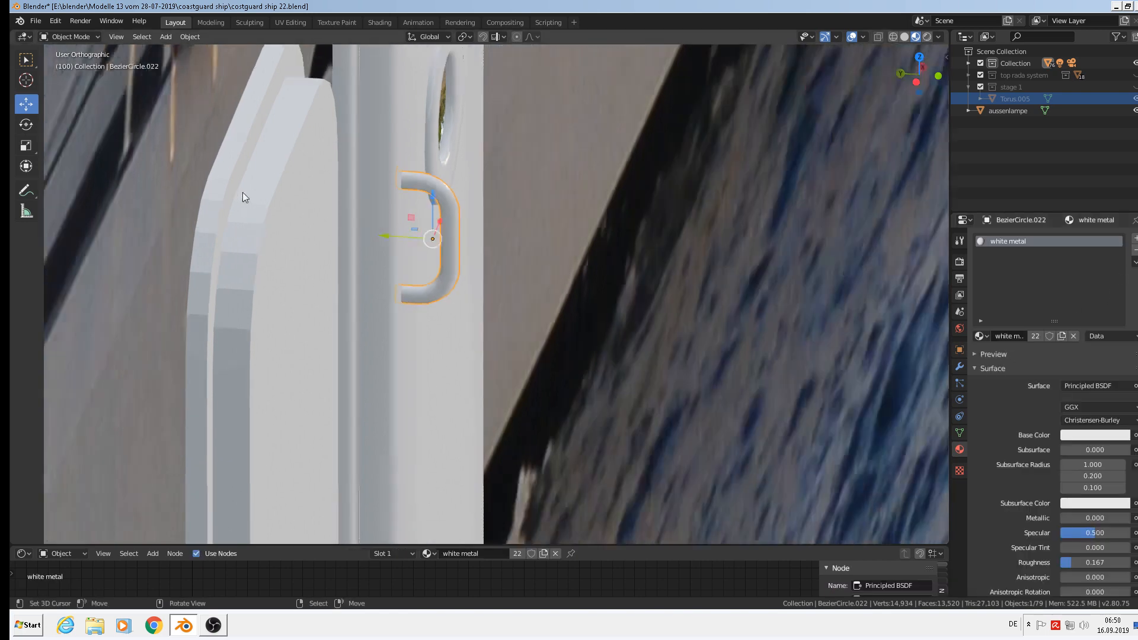
scroll(529, 209, down, 6)
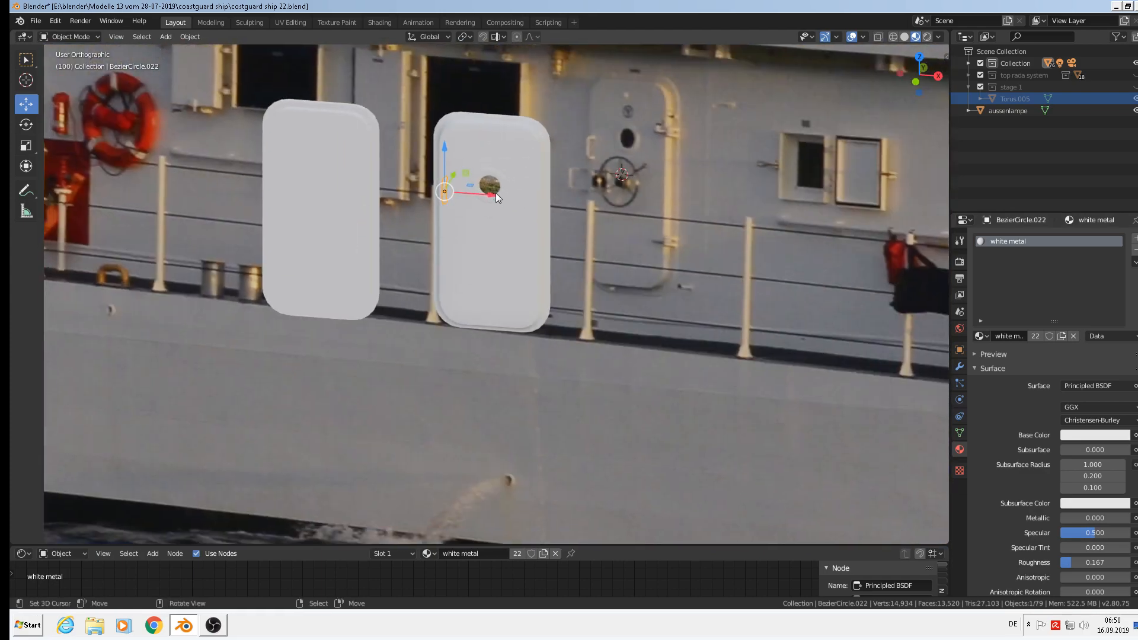
Deselect everything and save the ship file.
key(alt+a)
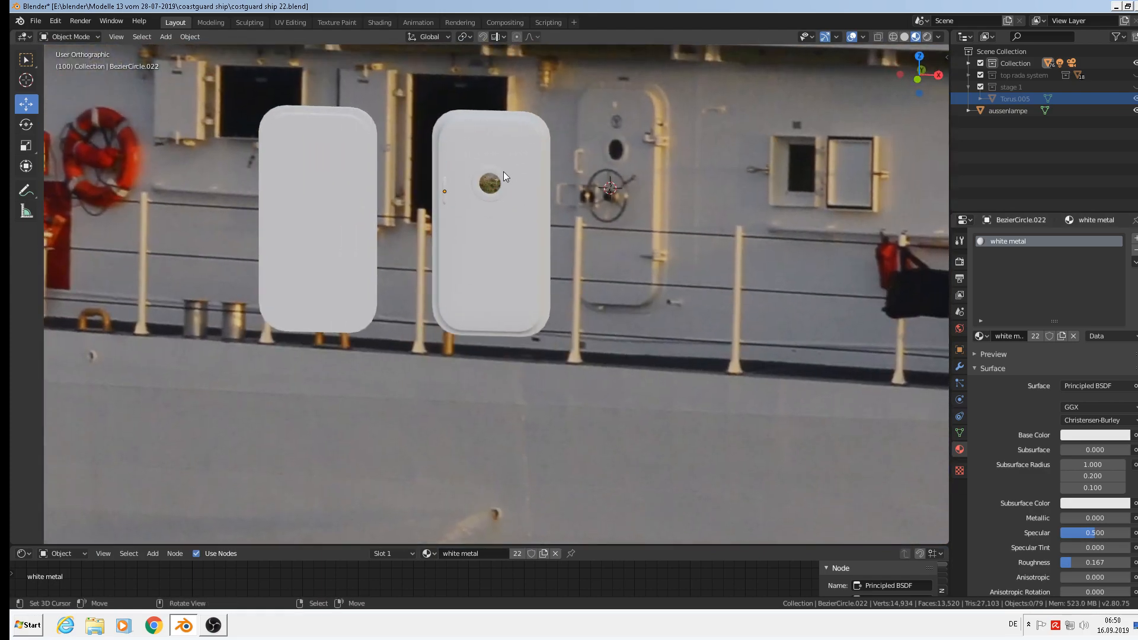
scroll(504, 172, up, 2)
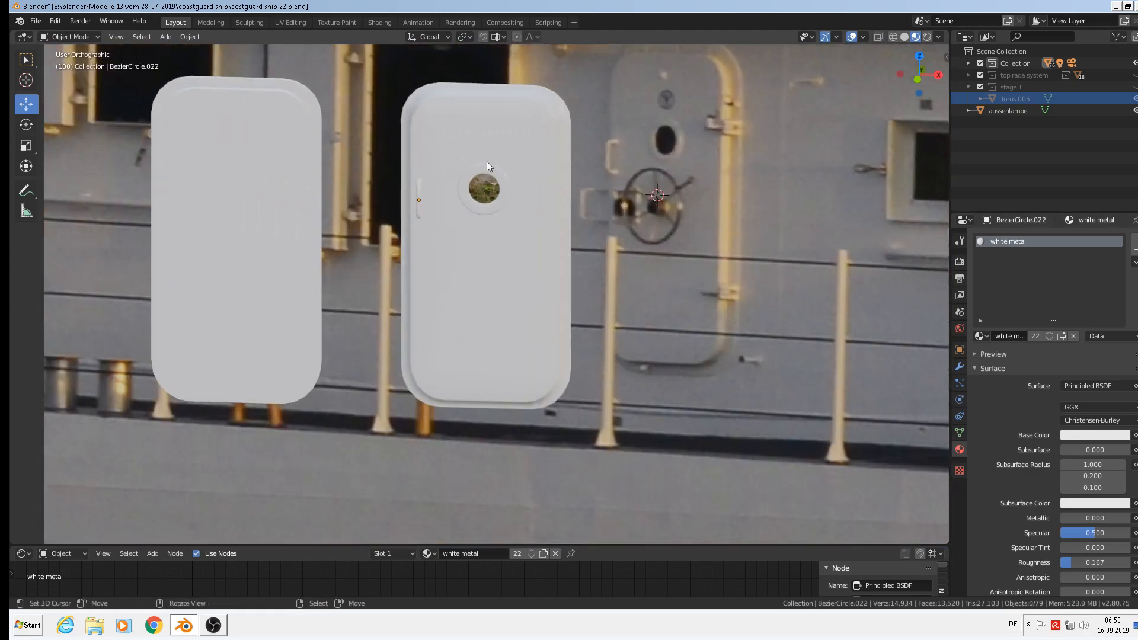
click(36, 21)
click(55, 100)
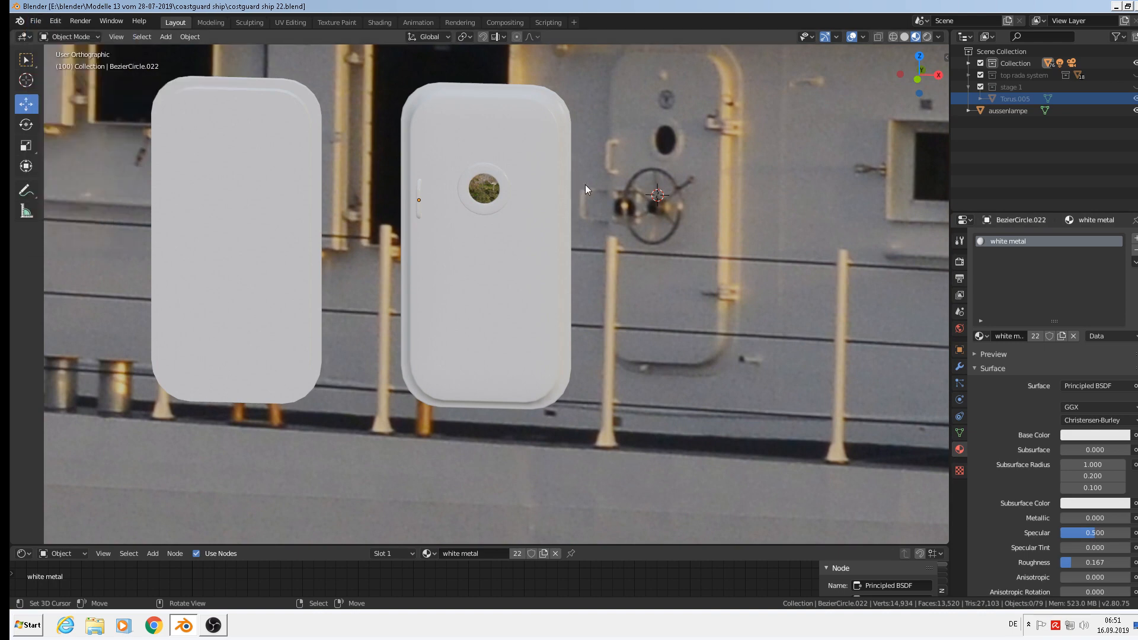
Delete the plain spare door blank standing beside the finished white door.
scroll(585, 185, down, 1)
key(KP_1)
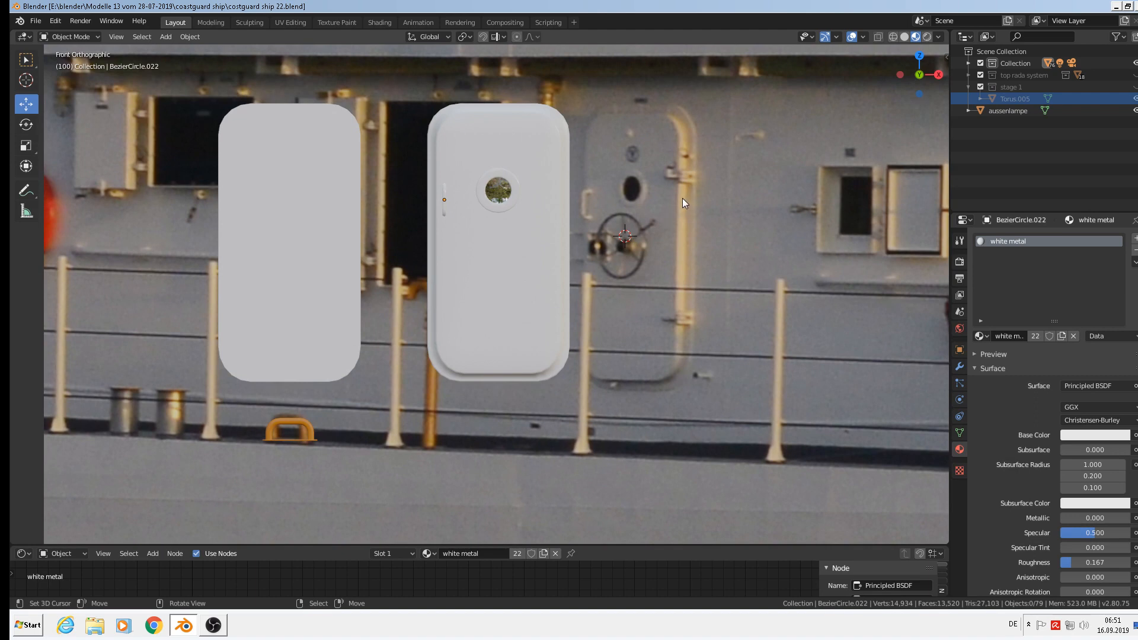
click(309, 210)
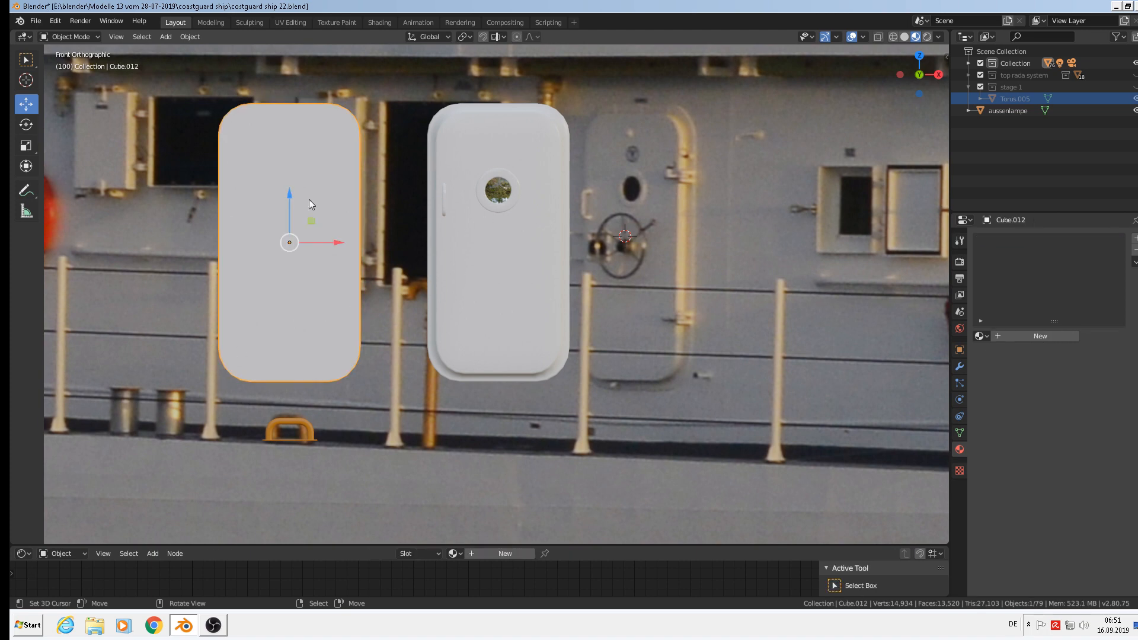
key(x)
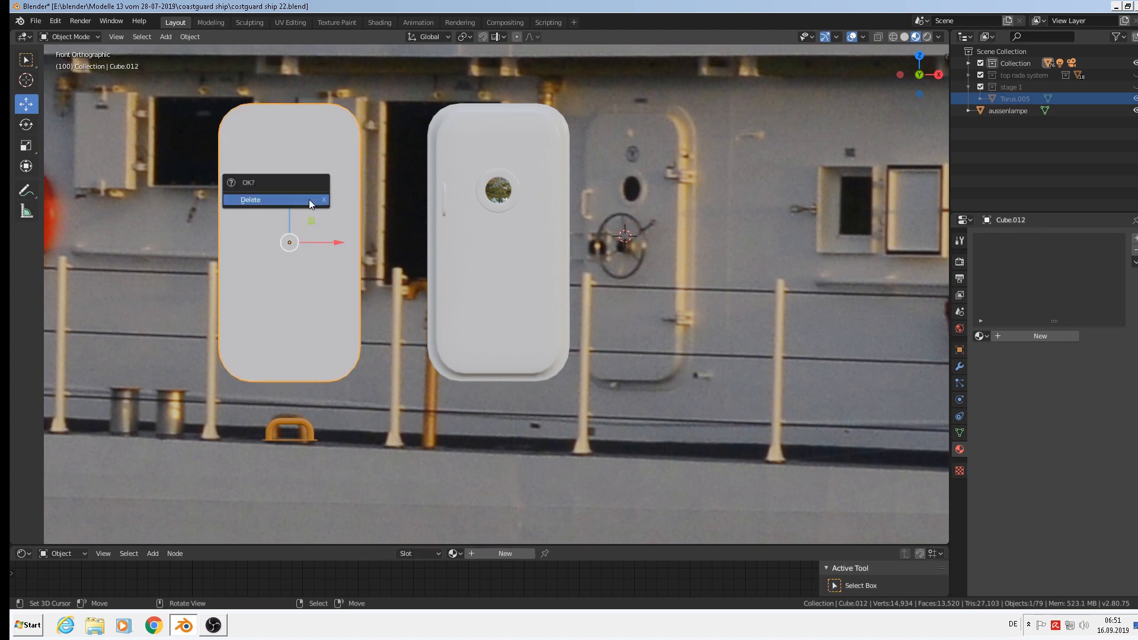
click(308, 200)
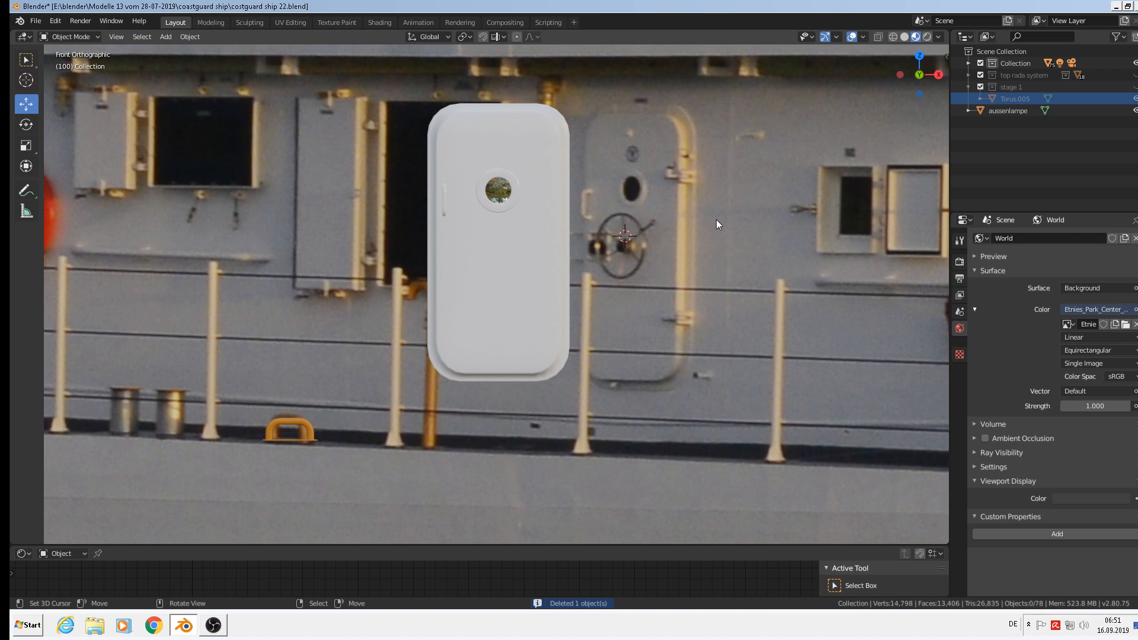
Place the 3D cursor on the photographed door's yellow hinge edge and add a cylinder with 6 vertices there.
scroll(702, 214, up, 2)
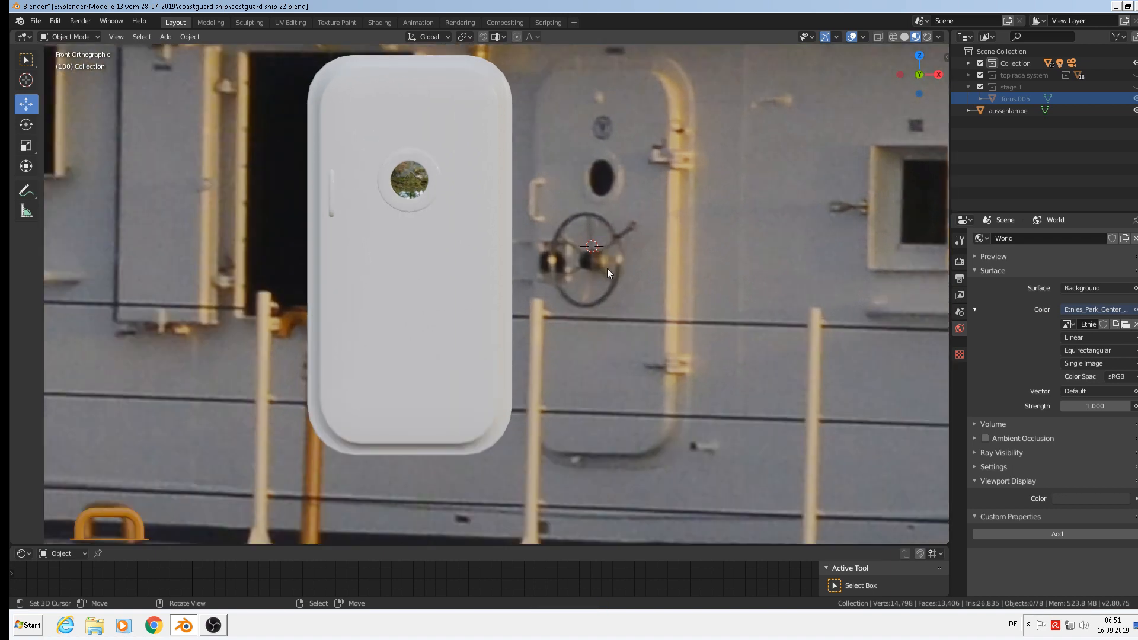
click(679, 261)
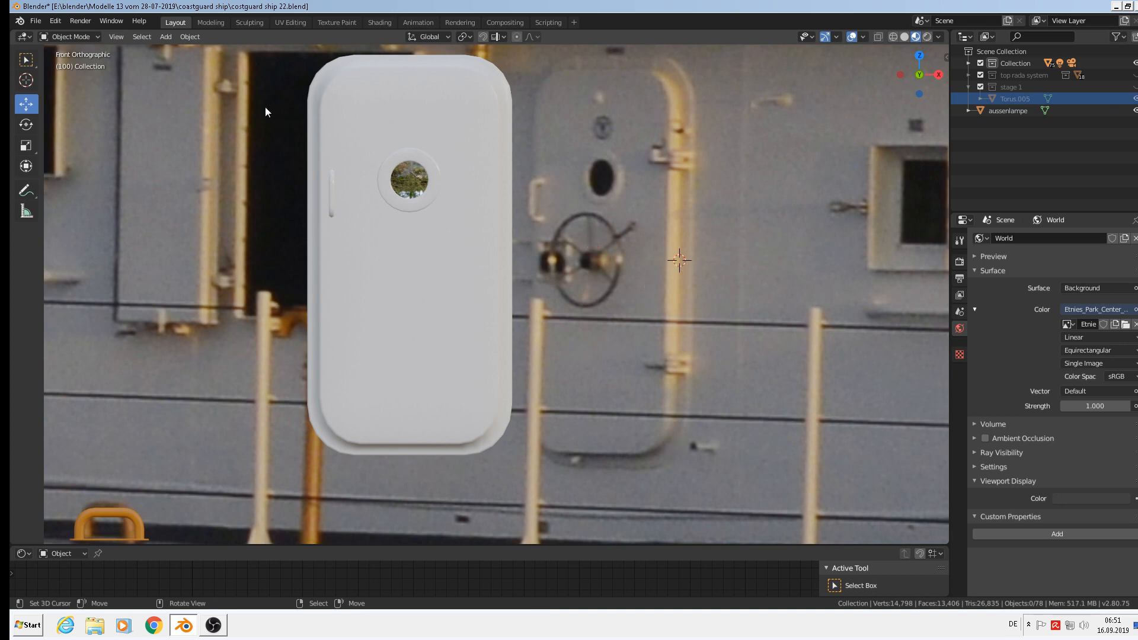
click(178, 37)
mouse_move(221, 53)
mouse_move(170, 38)
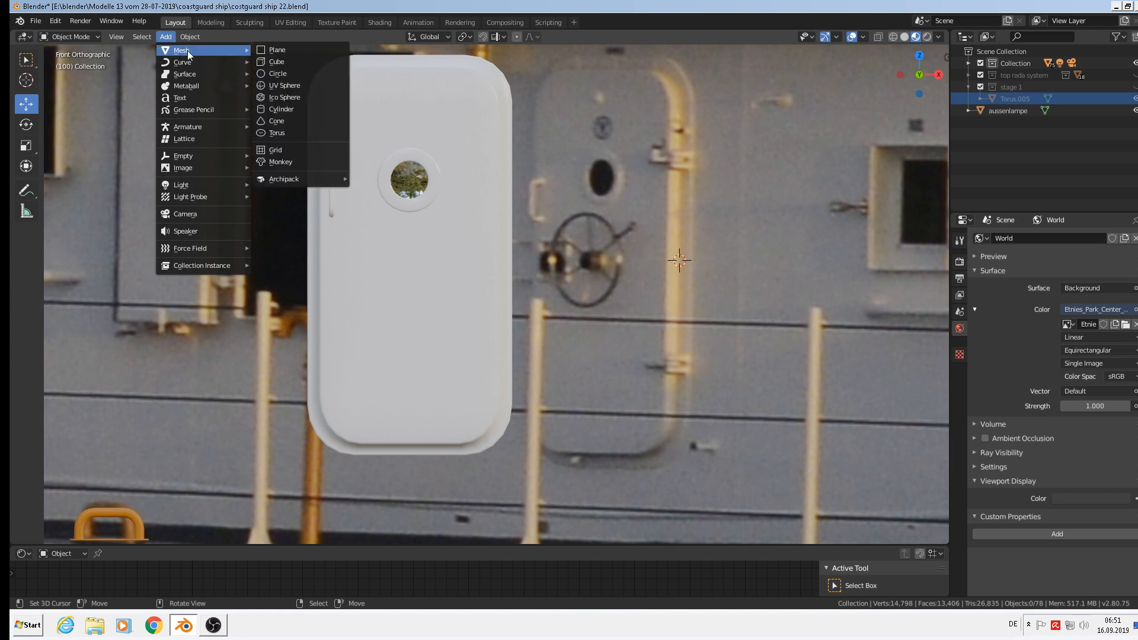
click(301, 111)
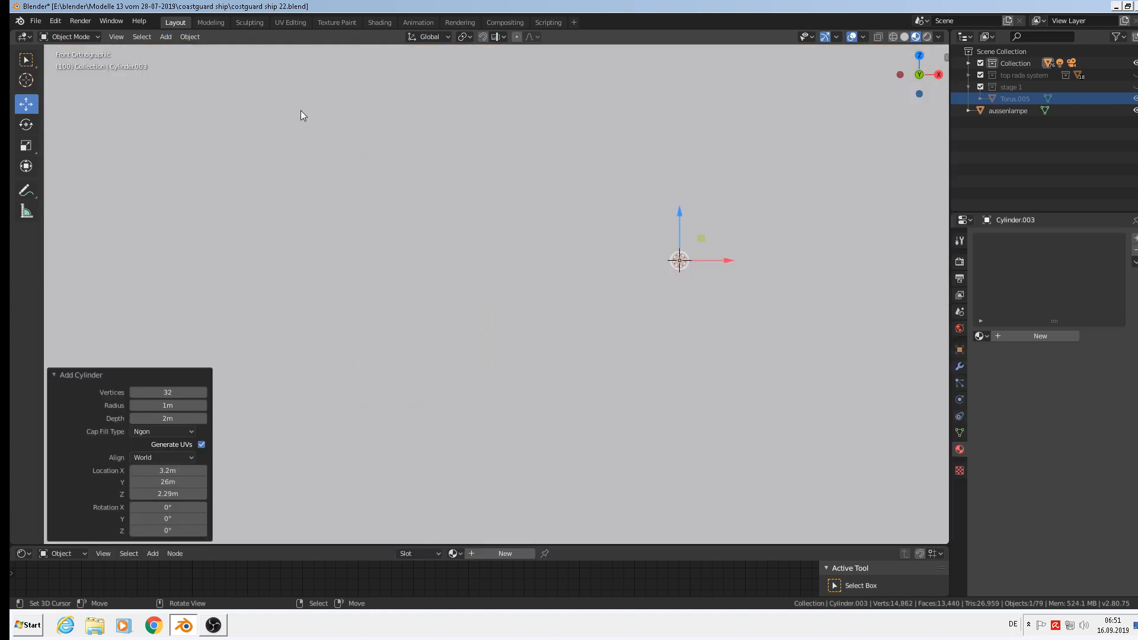
click(167, 392)
text(6)
key(Return)
Scale the cylinder down uniformly to about the width of the yellow hinge edge and flatten it along Z by about 0.47.
key(s)
click(699, 292)
key(s)
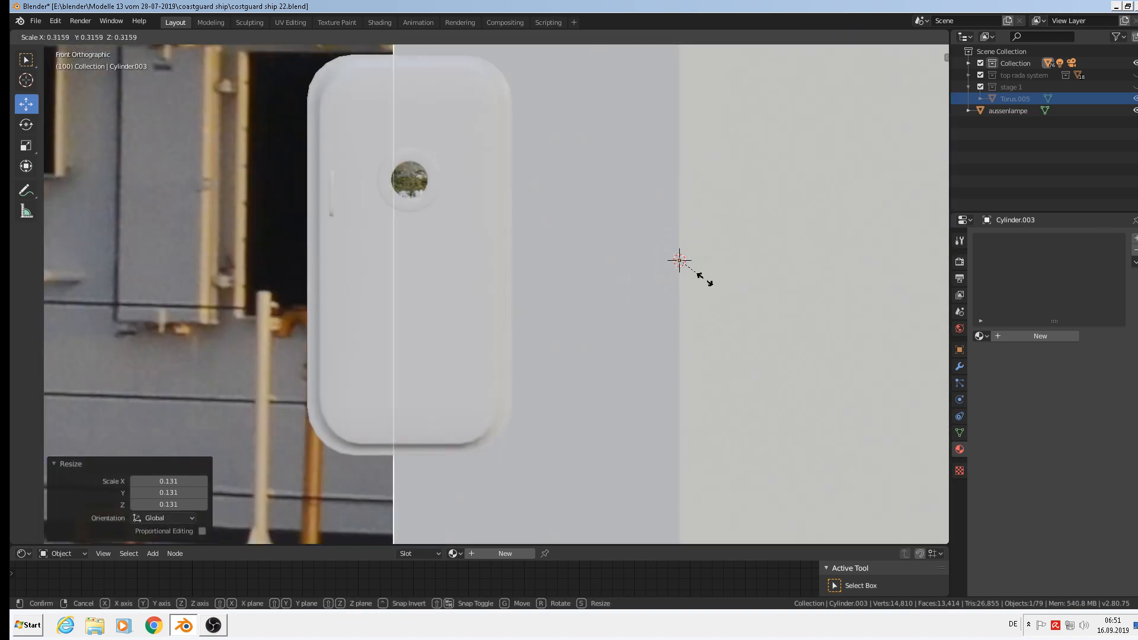
click(684, 267)
key(s)
click(692, 262)
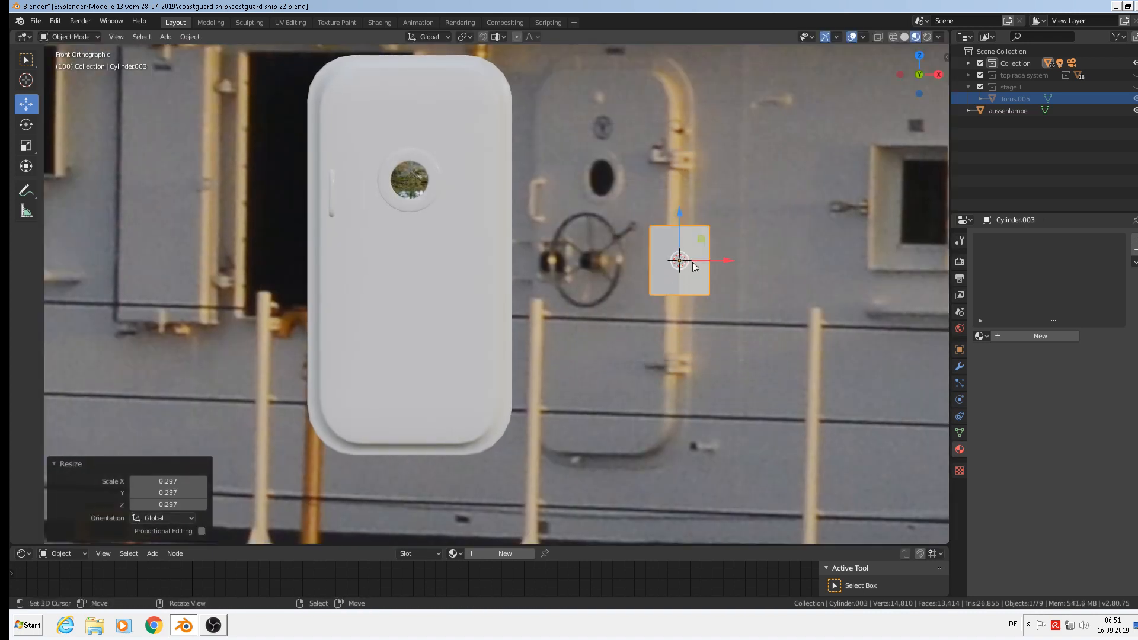
key(s)
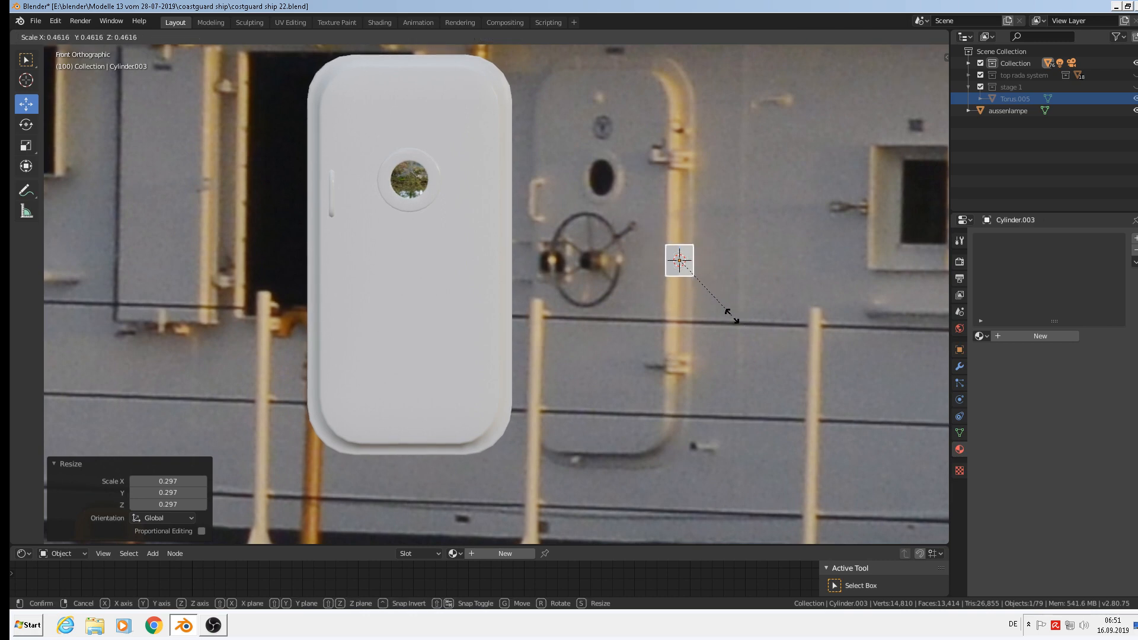
click(730, 316)
key(s)
key(z)
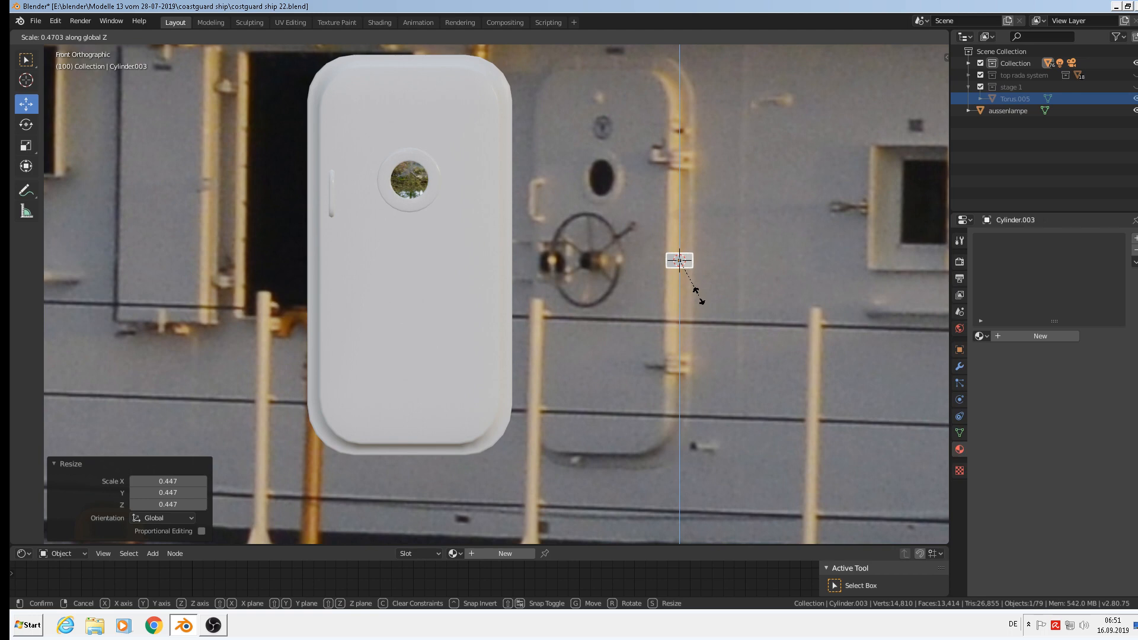
click(697, 289)
Move the hexagonal cylinder -0.0351 m in Y, out in front of the reference photo.
middle_drag(699, 291, 672, 269)
drag(720, 219, 414, 397)
shift+middle_drag(362, 422, 580, 222)
scroll(581, 222, up, 5)
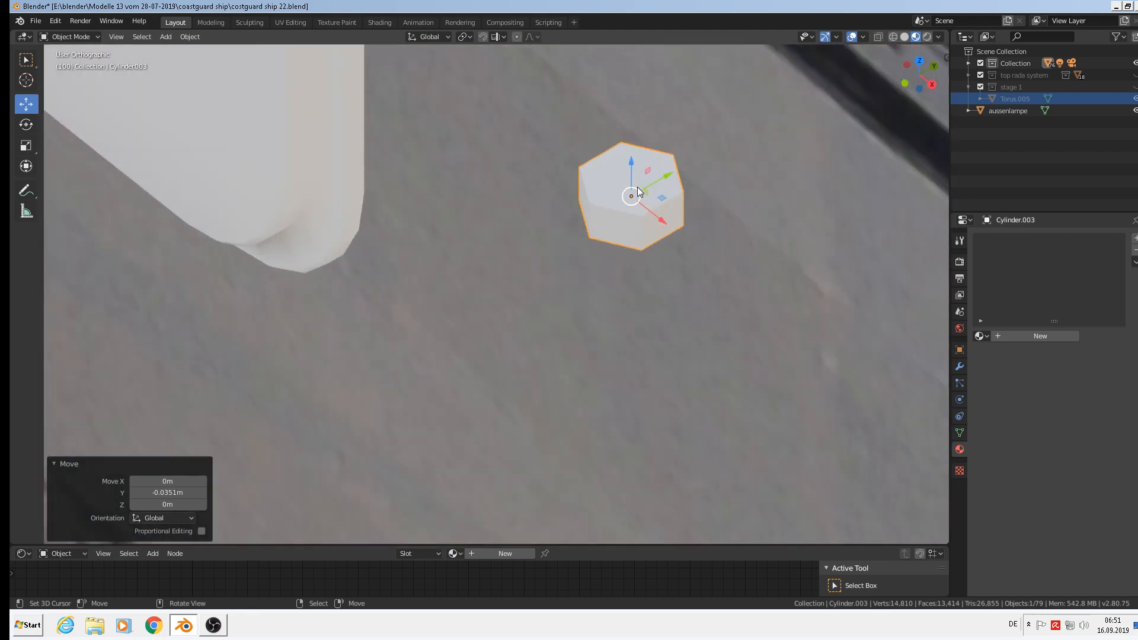
middle_drag(639, 191, 680, 146)
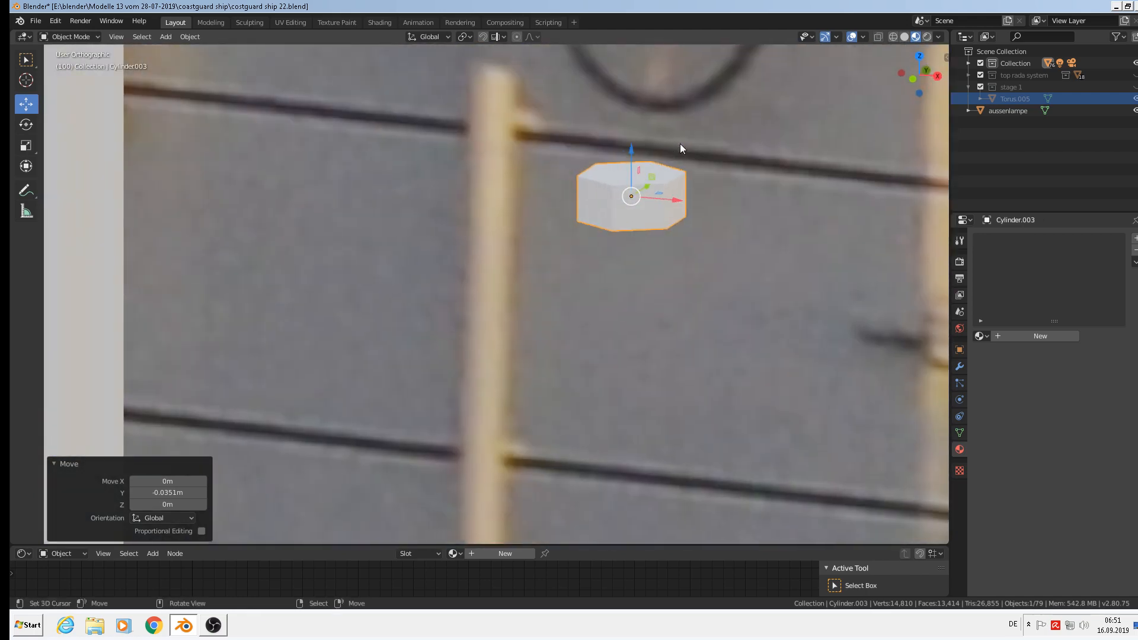
Apply the hexagonal cylinder's rotation and scale.
click(189, 37)
mouse_move(223, 94)
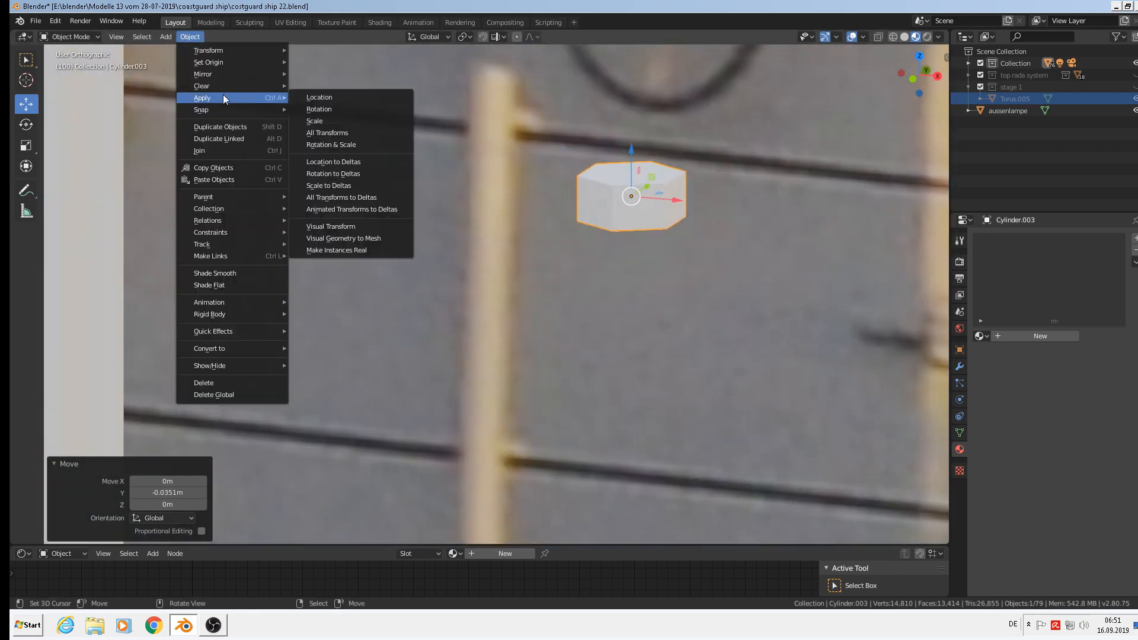
click(354, 144)
Open the hexagonal cylinder for face editing and select its ring of side faces.
key(Tab)
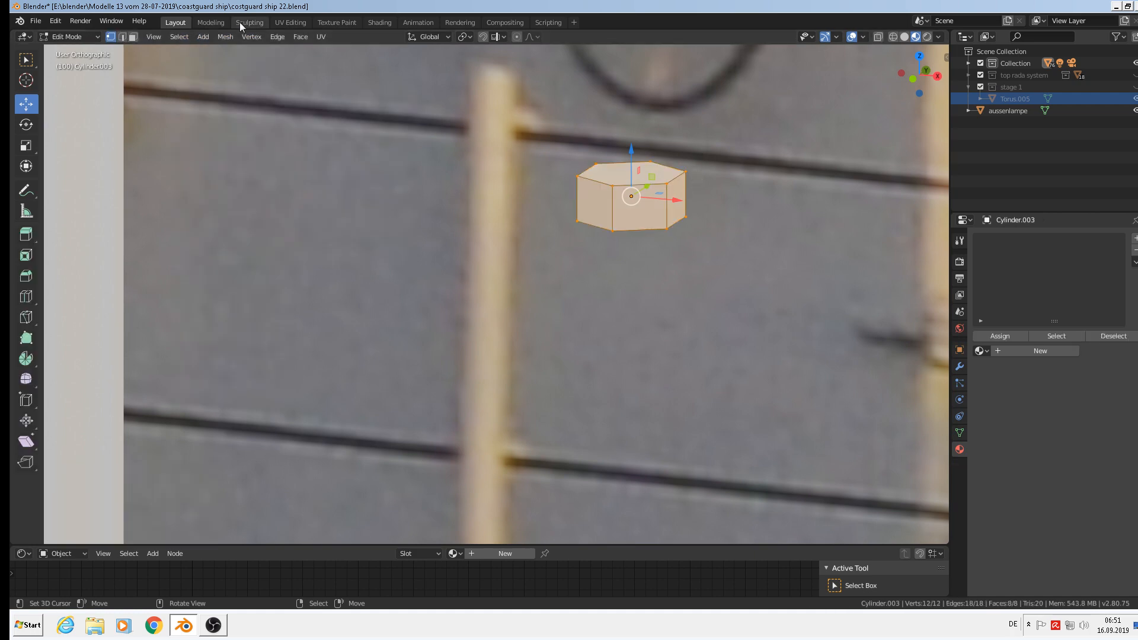
click(133, 37)
alt+right_click(612, 204)
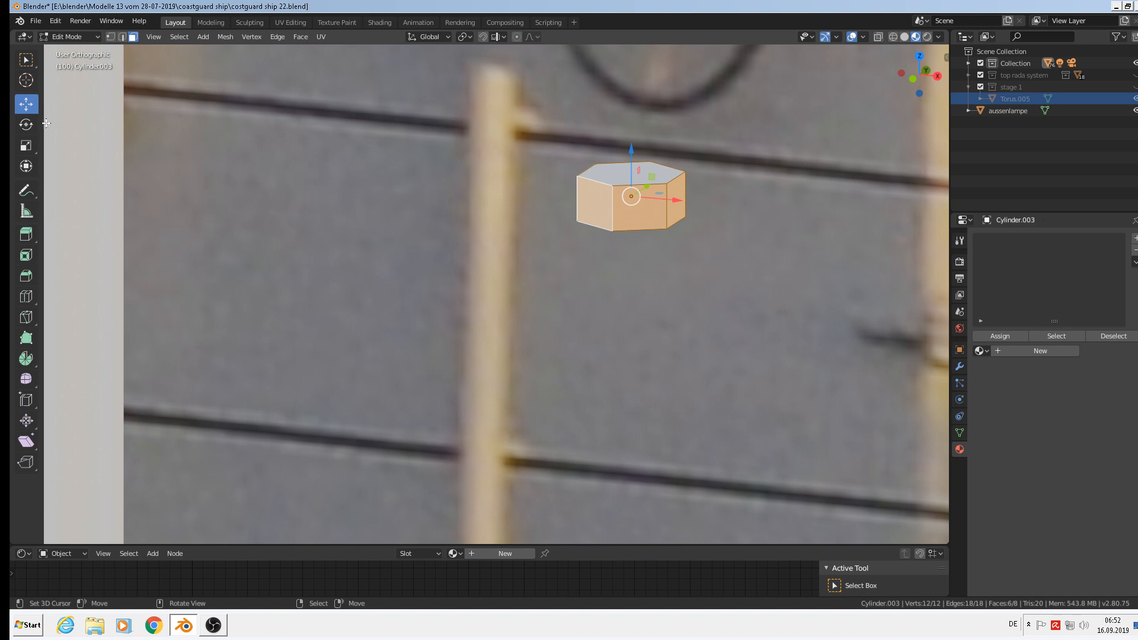
click(433, 38)
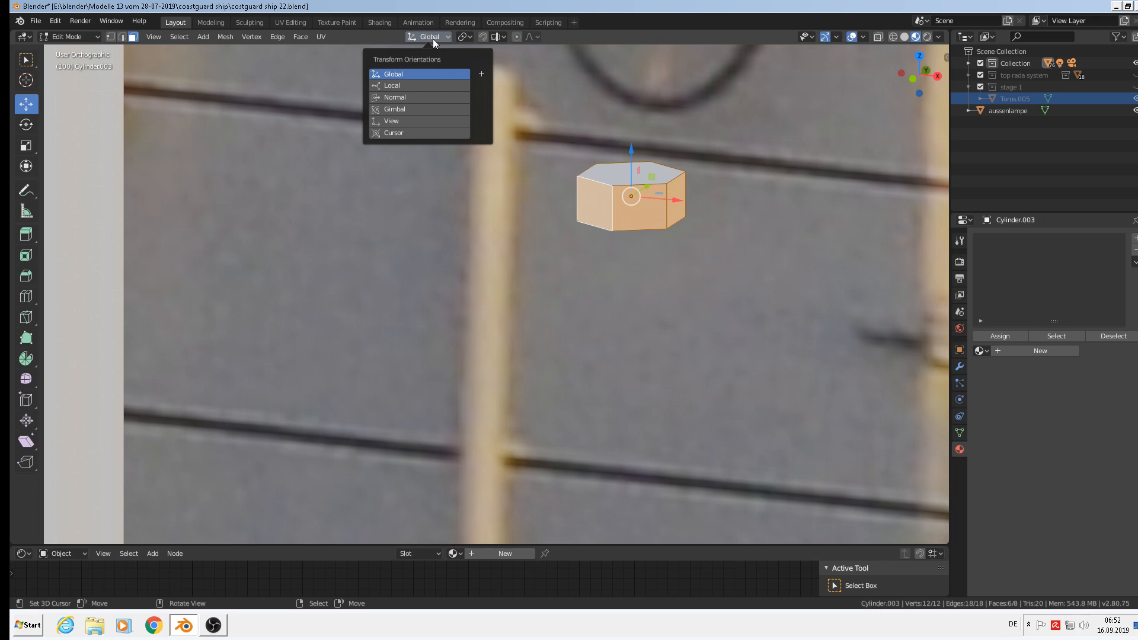
click(466, 37)
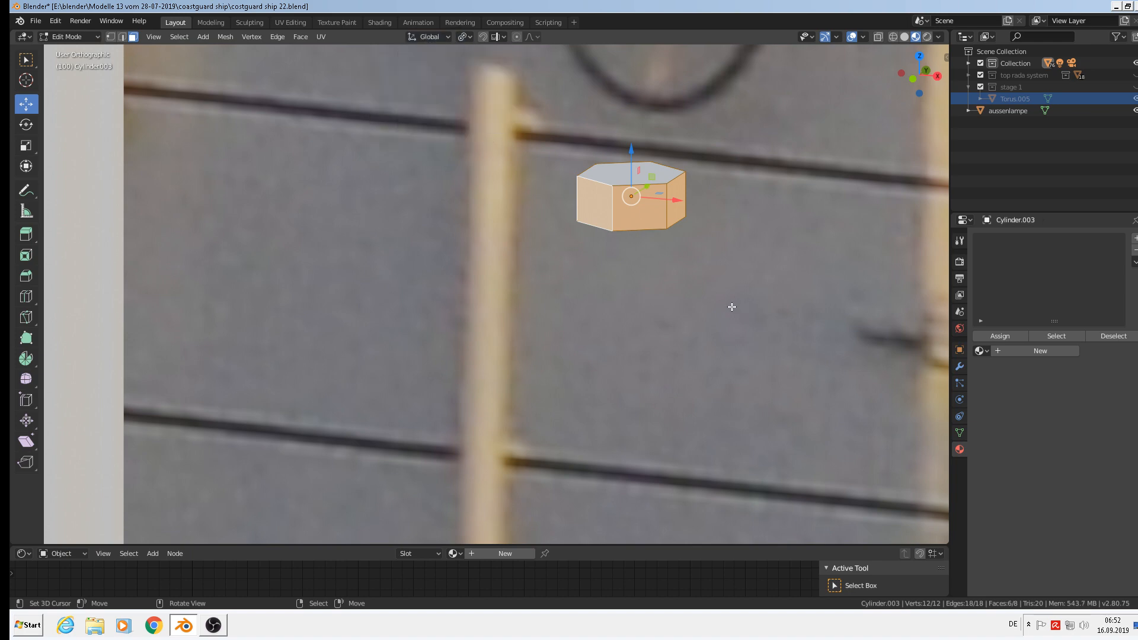
key(e)
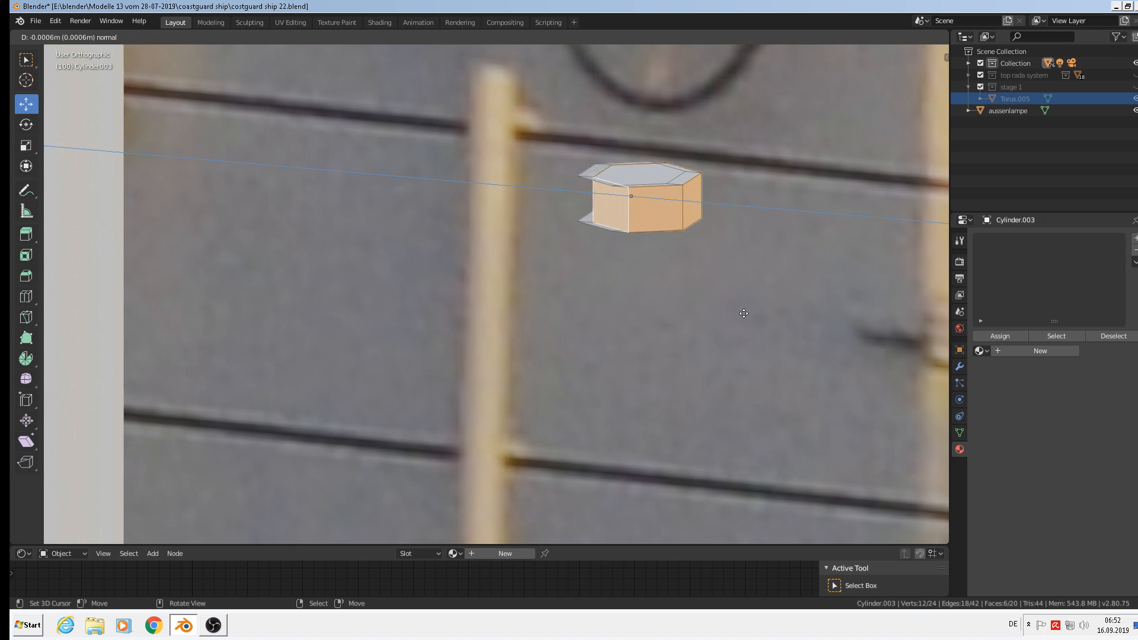
right_click(737, 305)
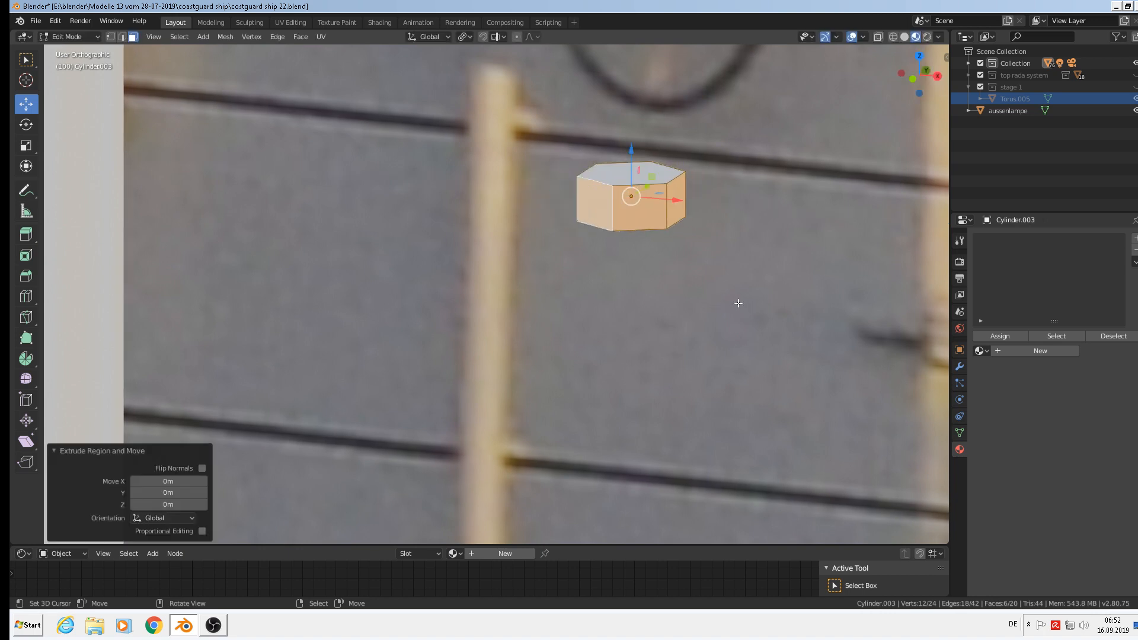
key(g)
right_click(742, 284)
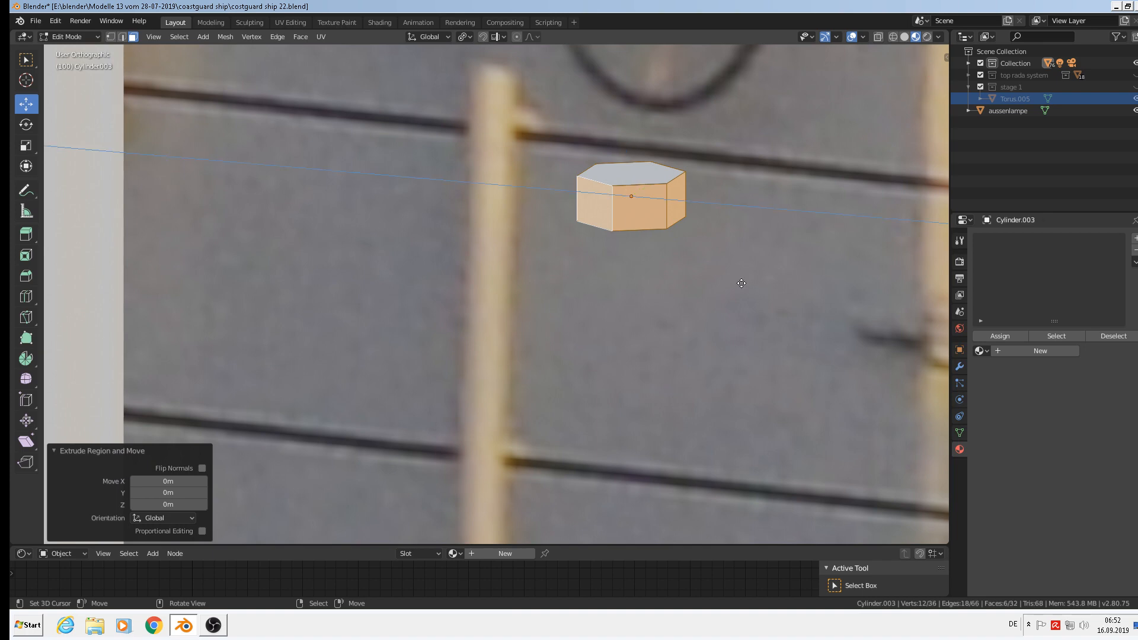
key(g)
key(g)
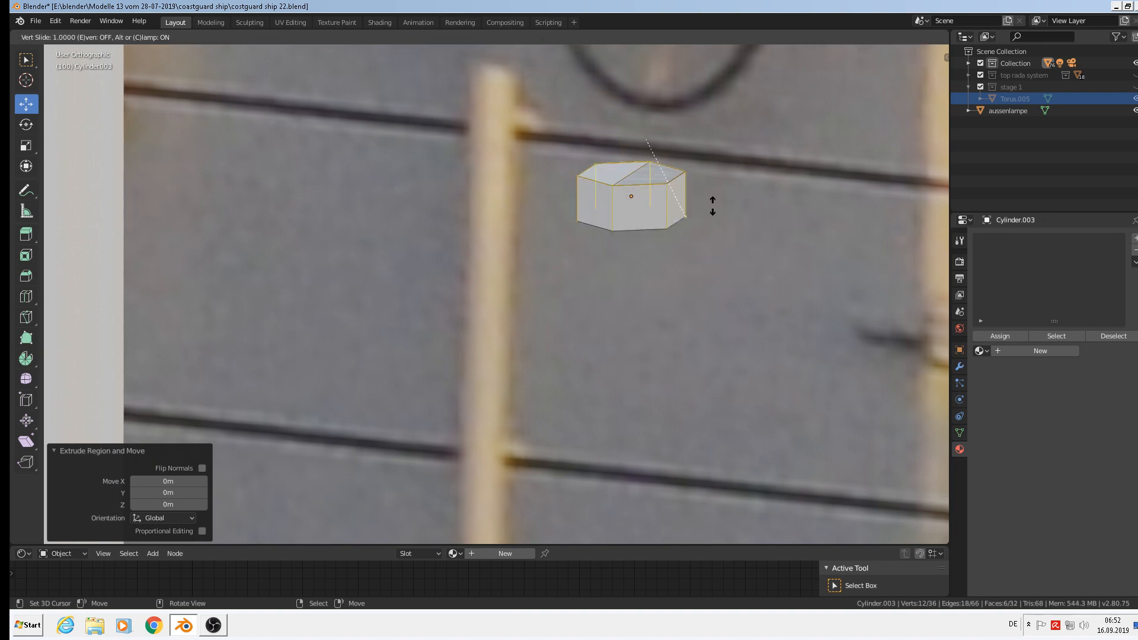
right_click(604, 274)
scroll(665, 230, down, 1)
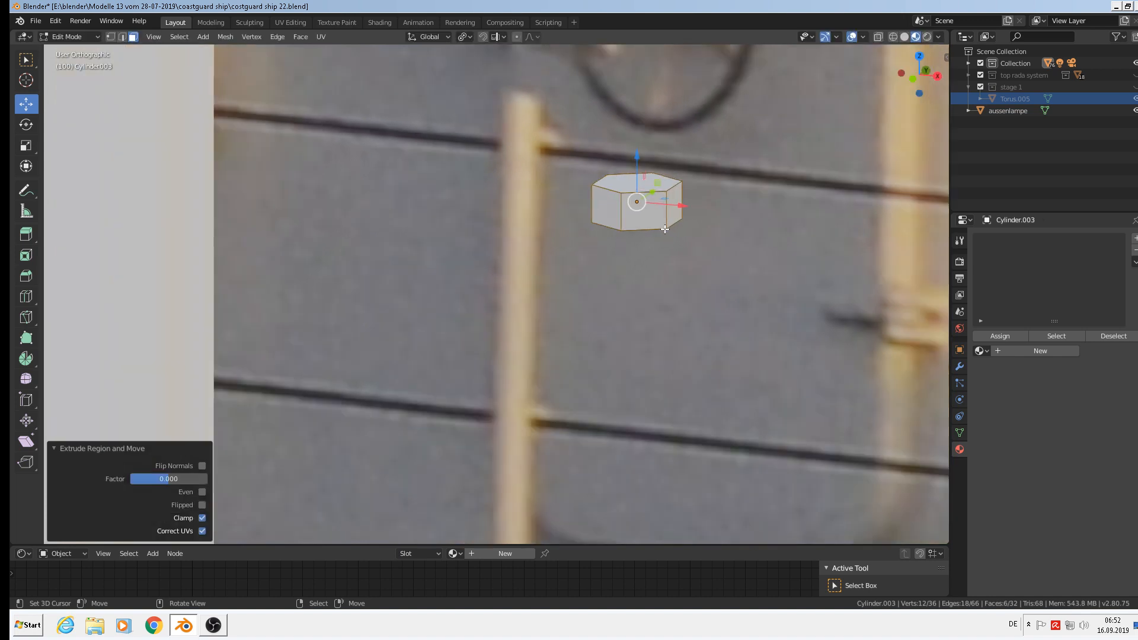
key(ctrl+z)
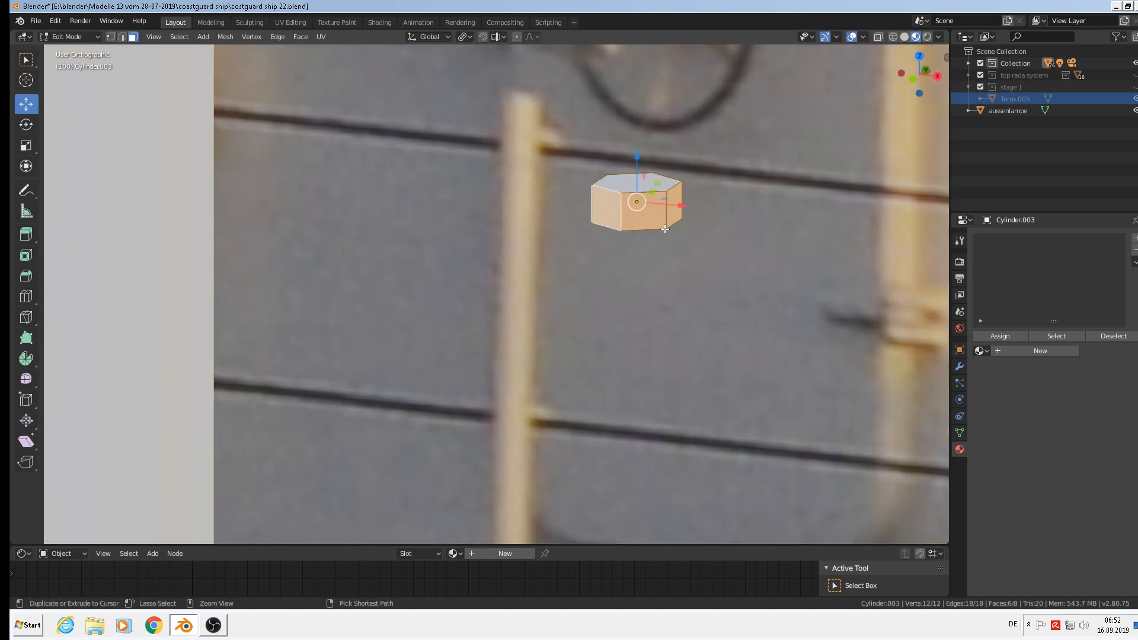
Select two opposite side faces of the hexagonal cylinder.
click(634, 208)
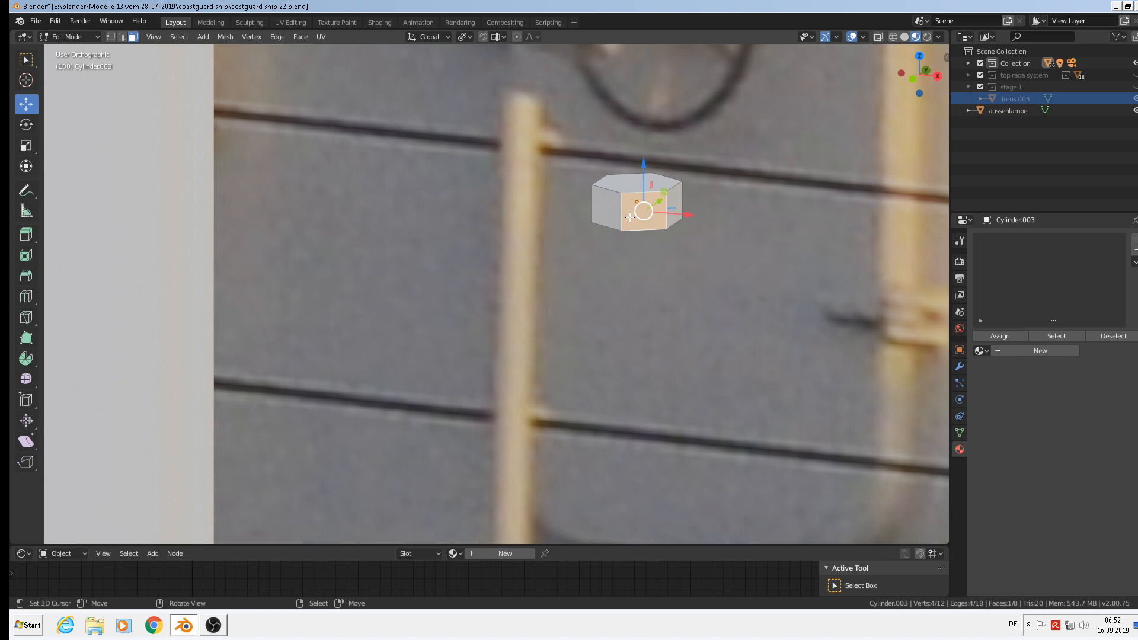
middle_drag(630, 217, 739, 264)
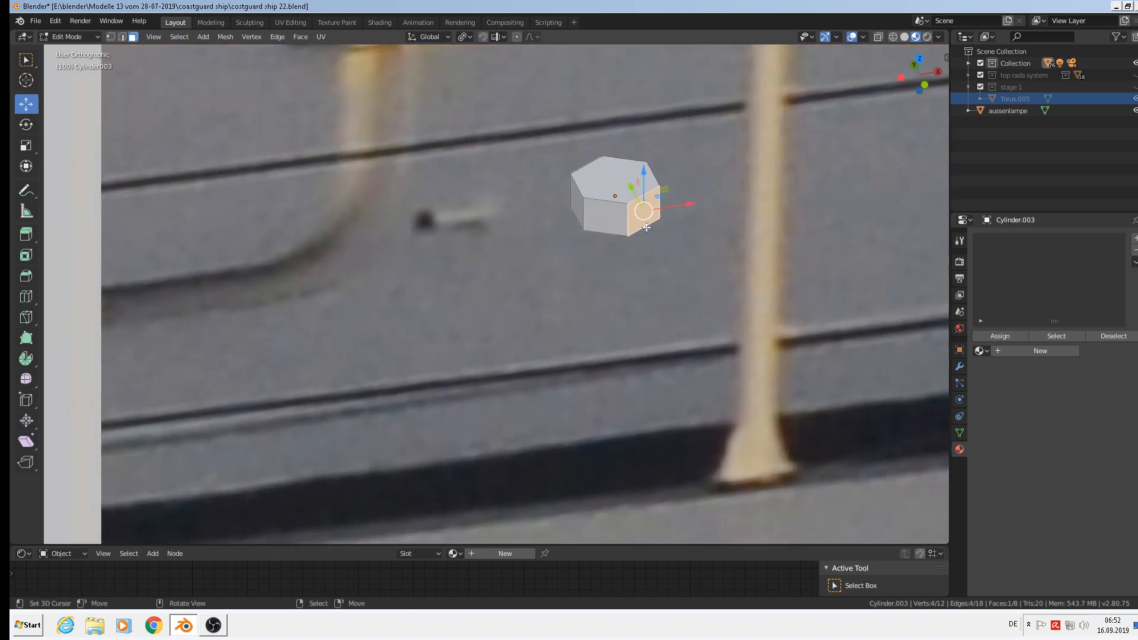
middle_drag(646, 227, 680, 225)
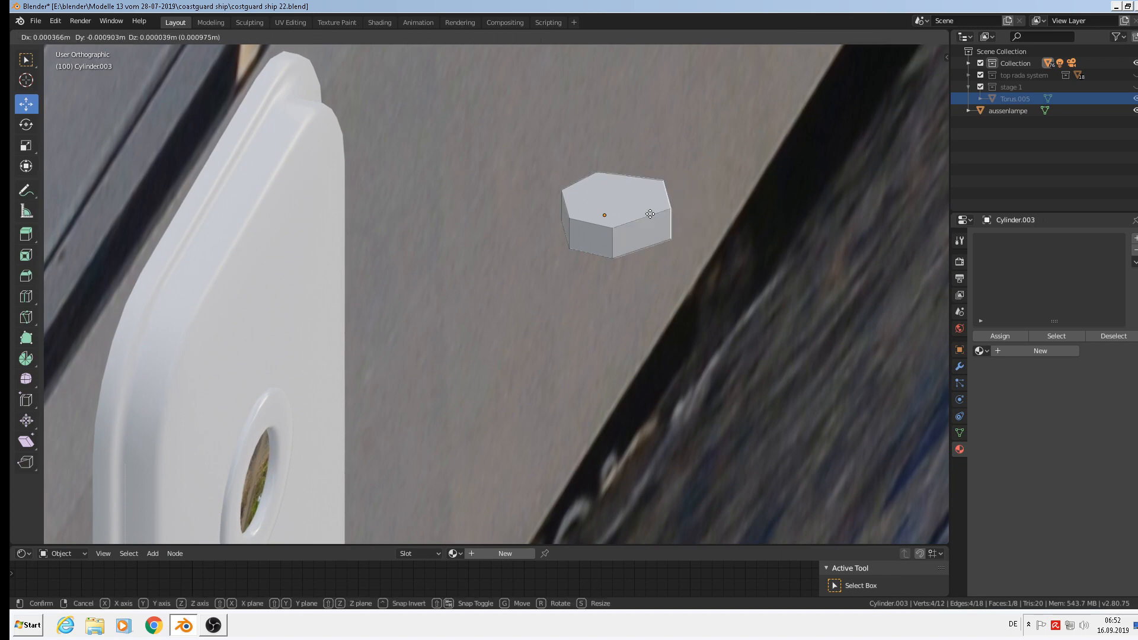
shift+right_click(565, 219)
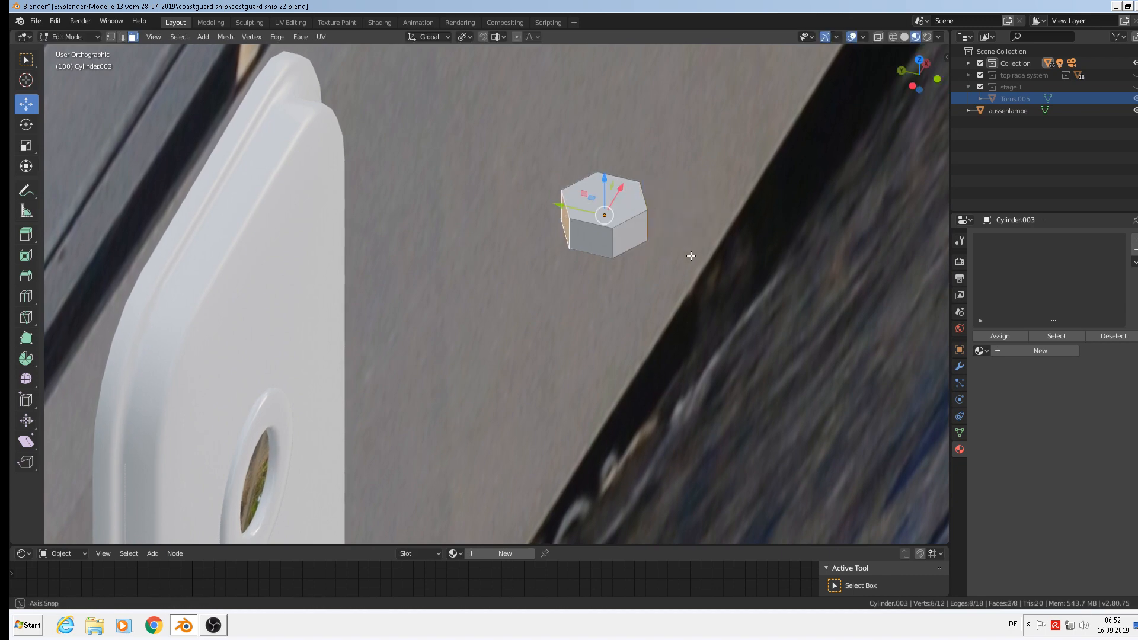
middle_drag(691, 254, 636, 250)
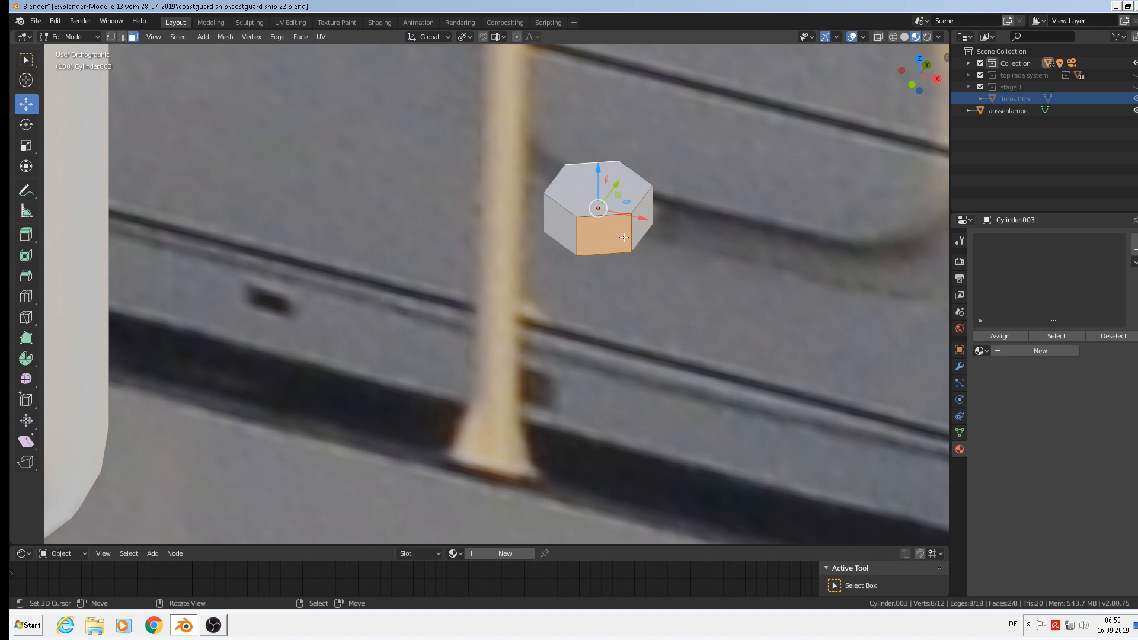
Try to extrude the hexagonal cylinder's ring of side faces outward, scaled by 1.497.
alt+click(626, 239)
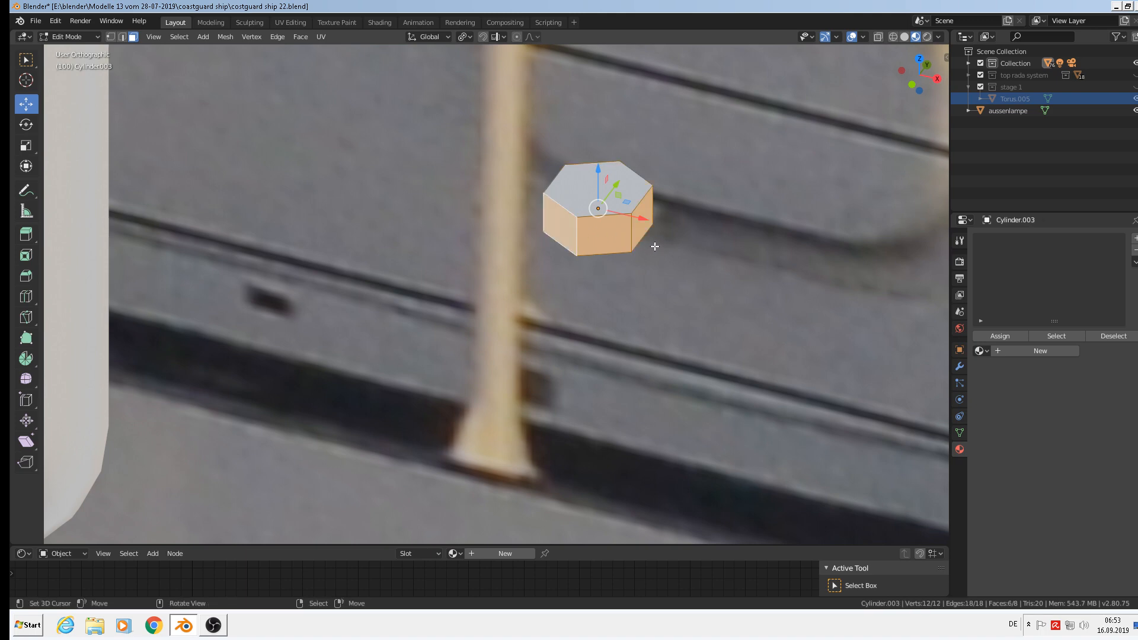
key(e)
key(s)
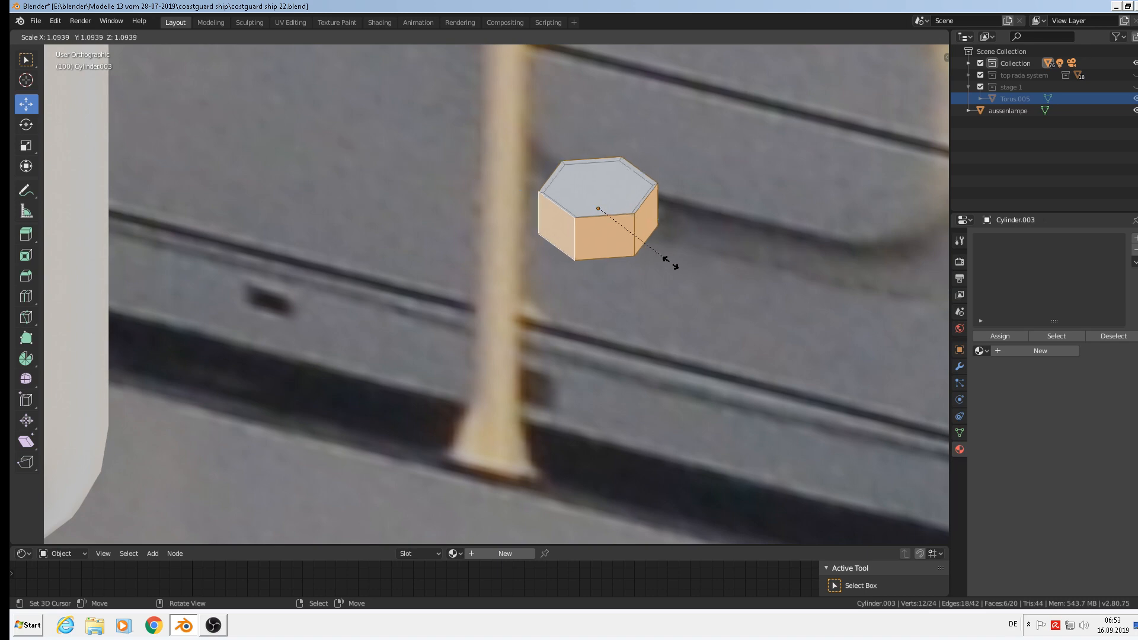
click(698, 275)
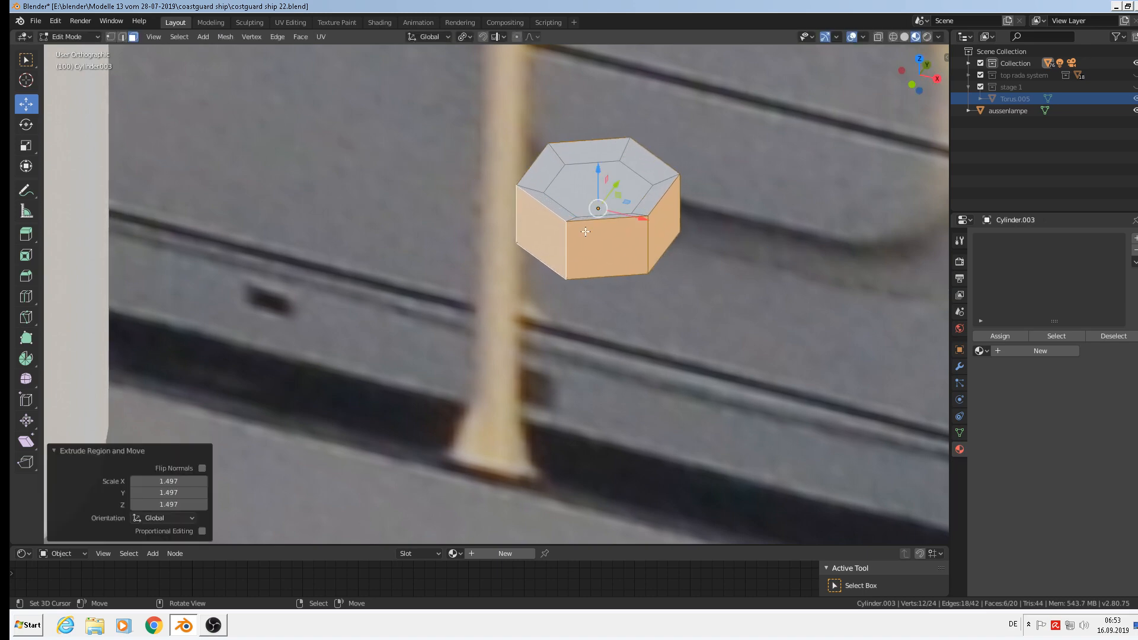
middle_drag(573, 242, 576, 245)
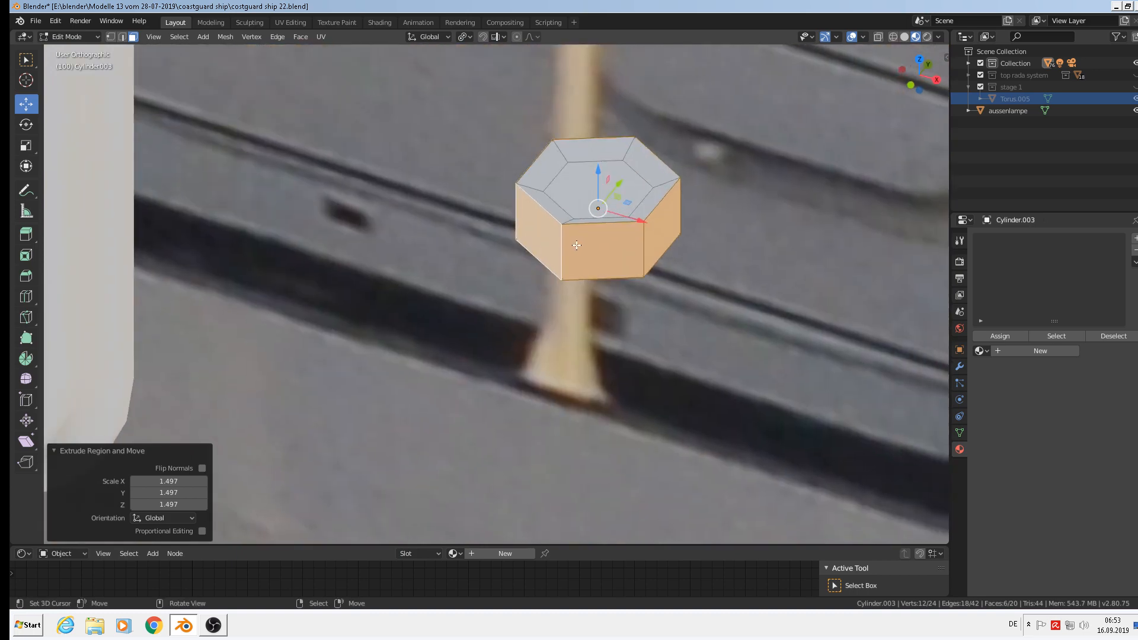
key(ctrl+z)
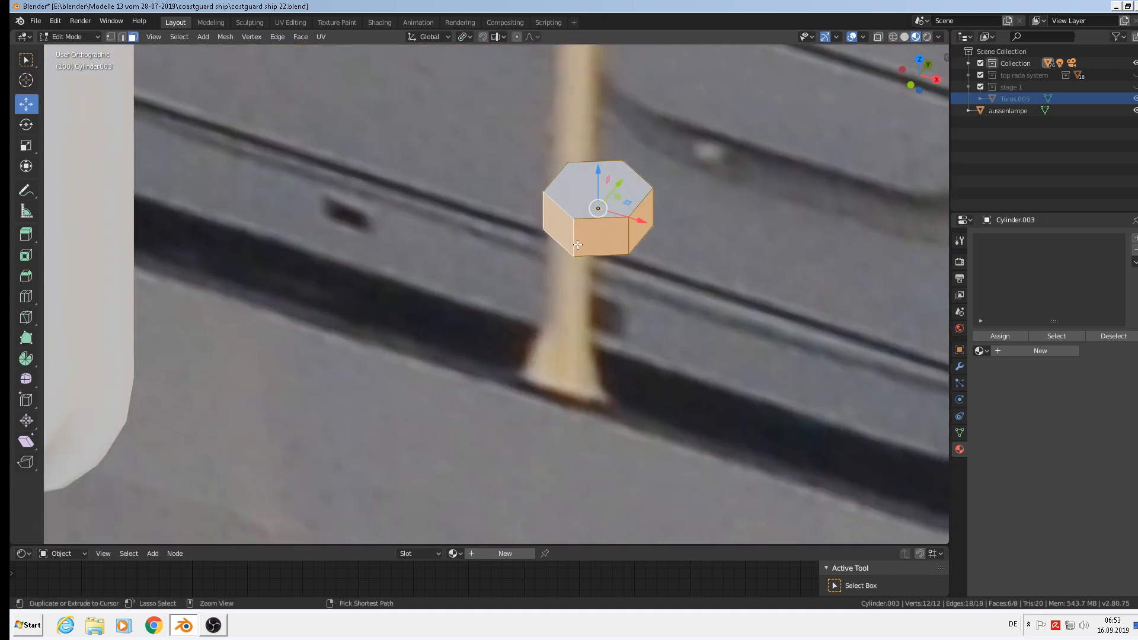
Extrude two opposite side faces of the hexagonal cylinder into arms, offset -0.00319 m in Y and -0.00184 m in Z along the normal orientation.
click(602, 237)
middle_drag(600, 234, 593, 318)
shift+right_click(513, 256)
key(s)
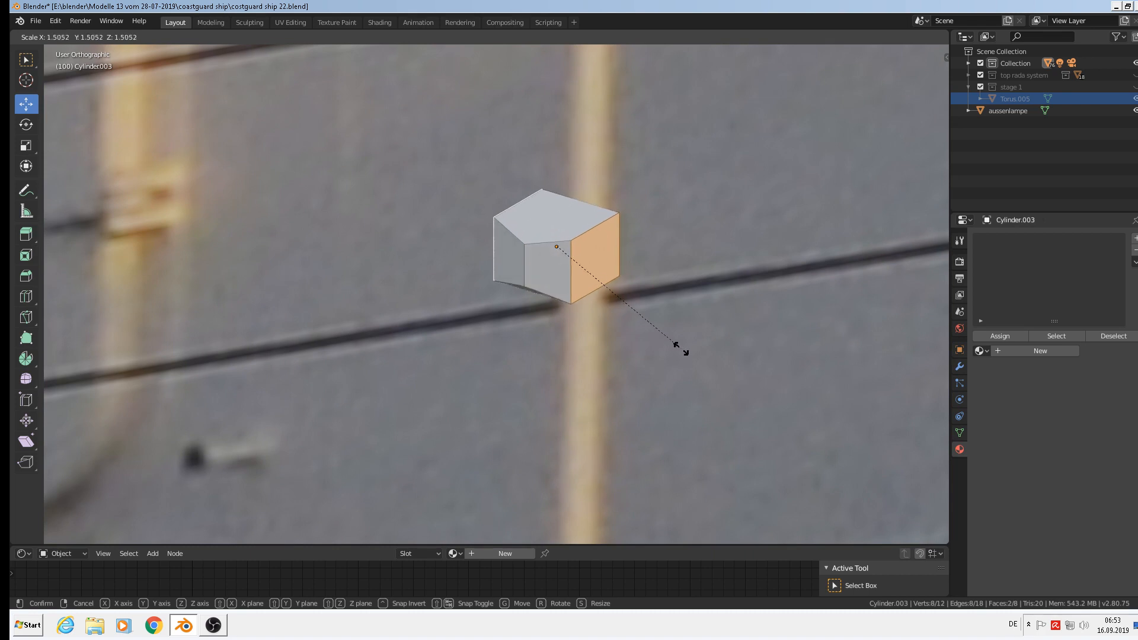
right_click(633, 318)
key(e)
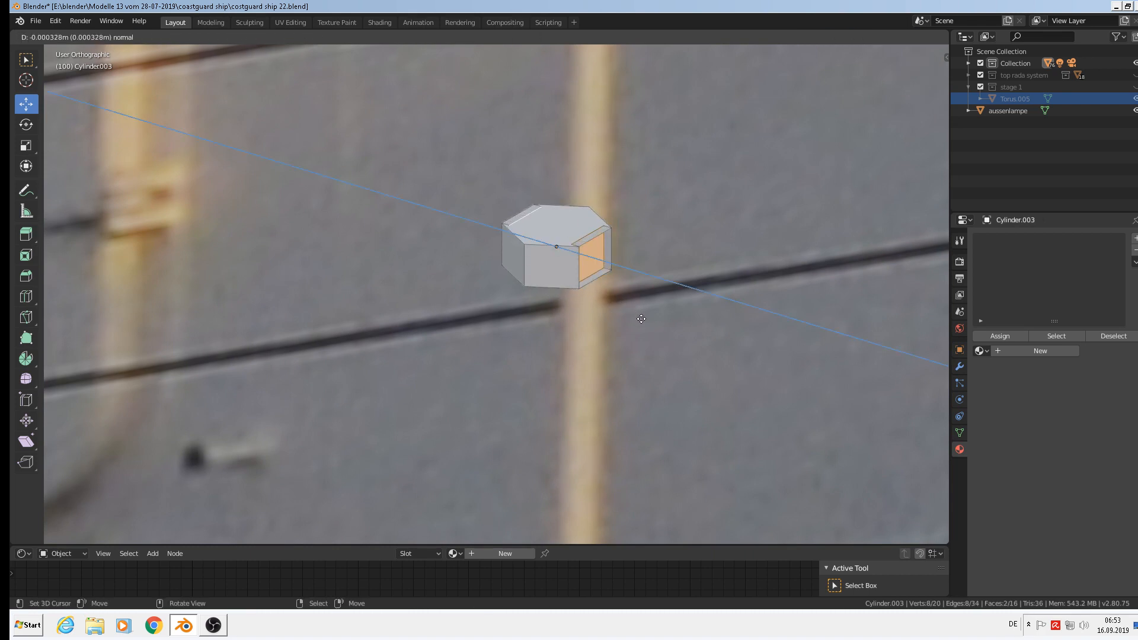
click(554, 270)
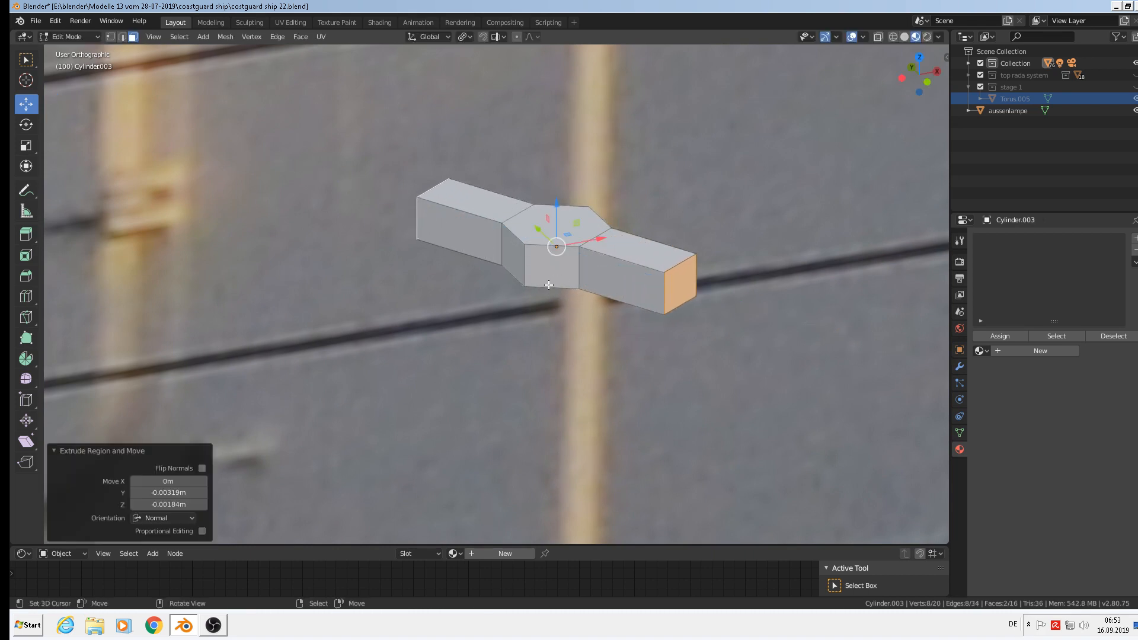
Extrude a second pair of opposite side faces of the hexagon outward by about 0.0036 m into arms.
scroll(548, 285, up, 1)
middle_drag(548, 285, 519, 296)
scroll(519, 296, down, 1)
right_click(521, 280)
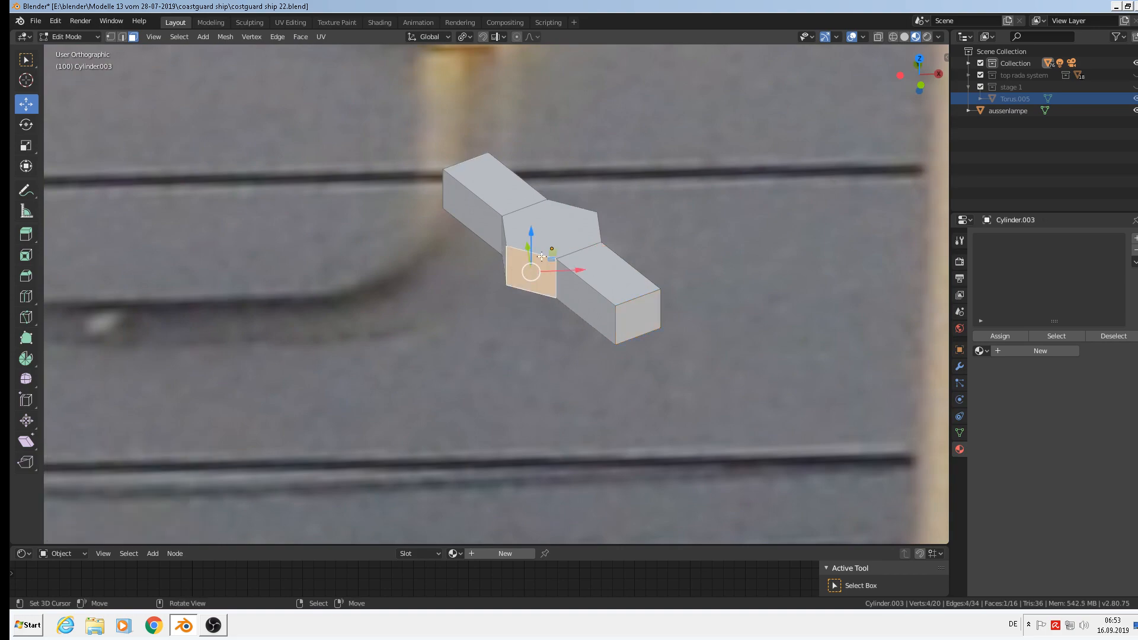
middle_drag(495, 244, 615, 267)
scroll(660, 277, up, 2)
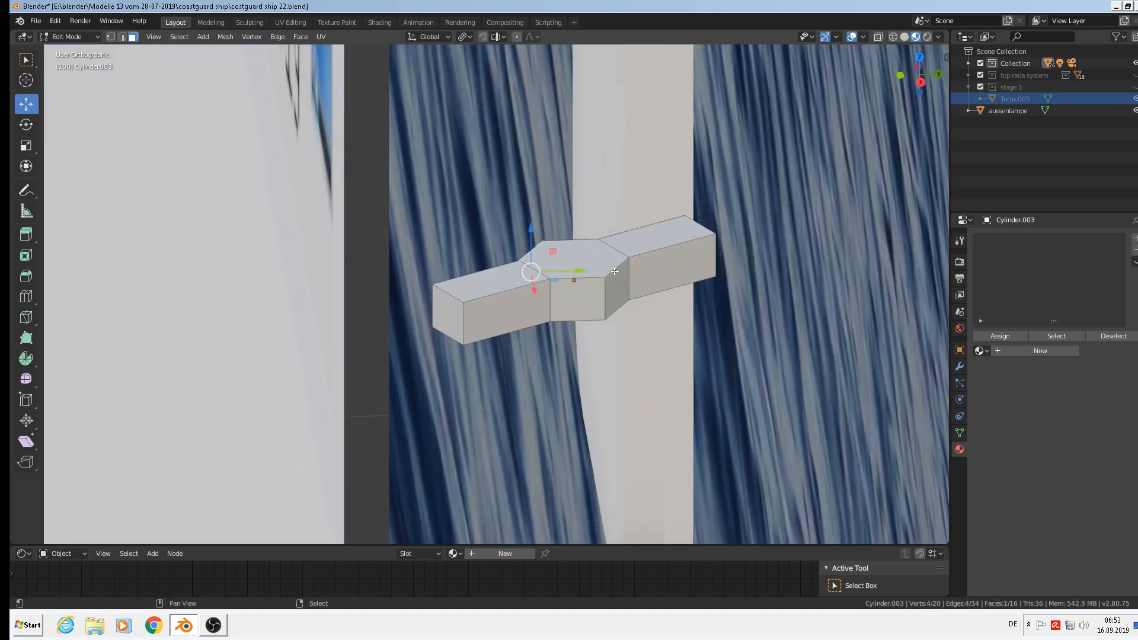
shift+right_click(617, 292)
middle_drag(662, 315, 724, 367)
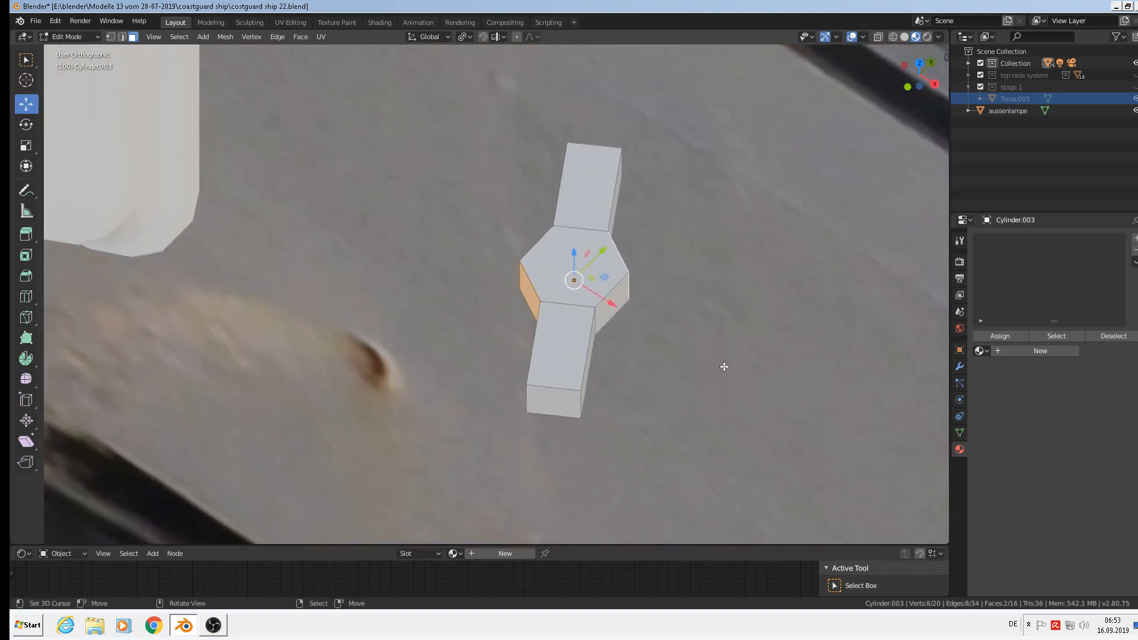
key(e)
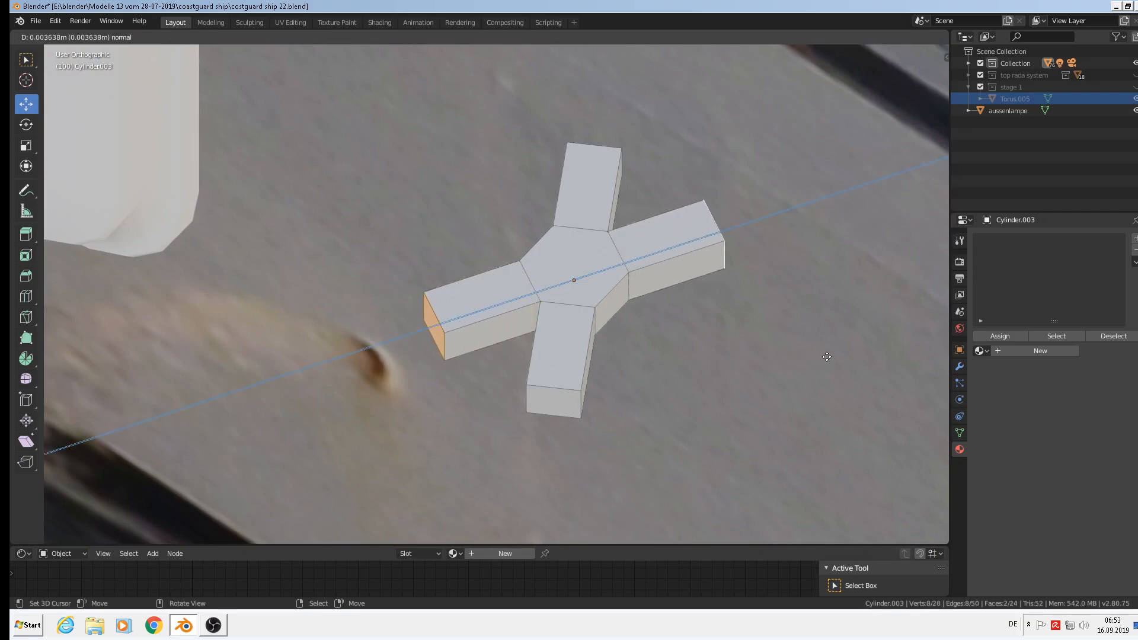
click(636, 288)
Extrude the last pair of opposite side faces of the hexagon outward by 0.00367 m to complete the six-armed star.
right_click(615, 303)
middle_drag(616, 302, 775, 309)
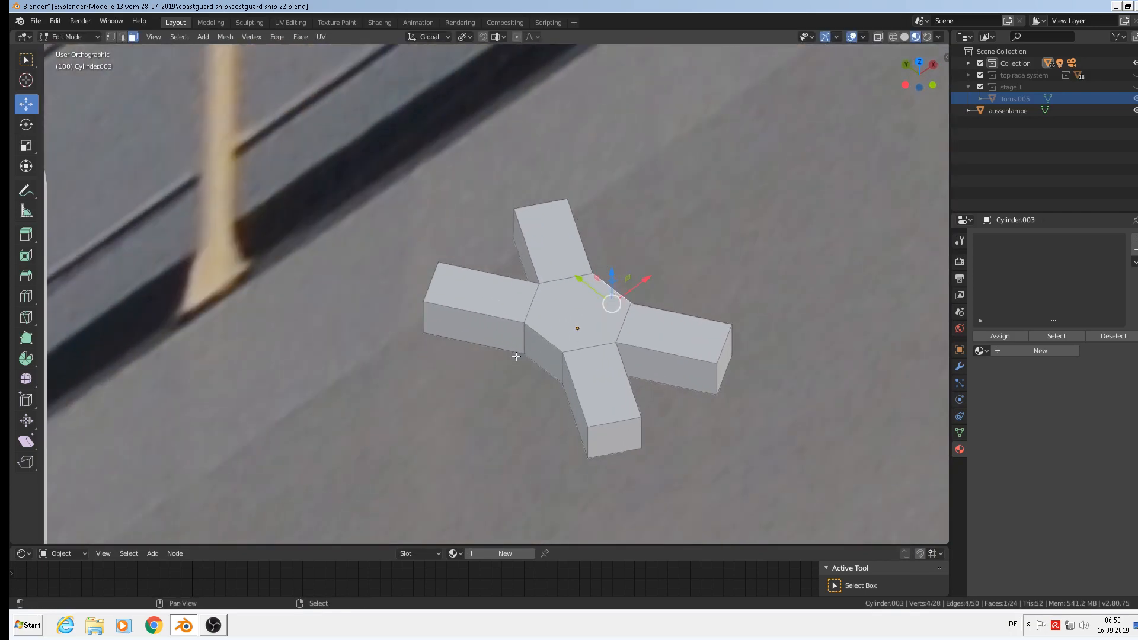
shift+right_click(550, 353)
middle_drag(561, 351, 712, 383)
key(e)
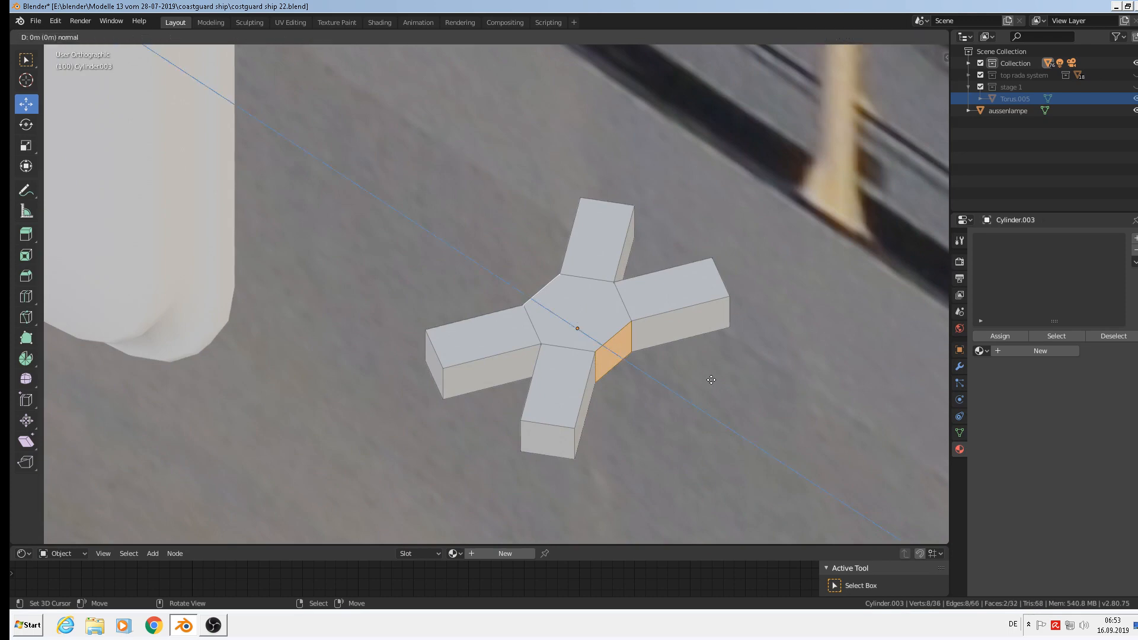
click(802, 409)
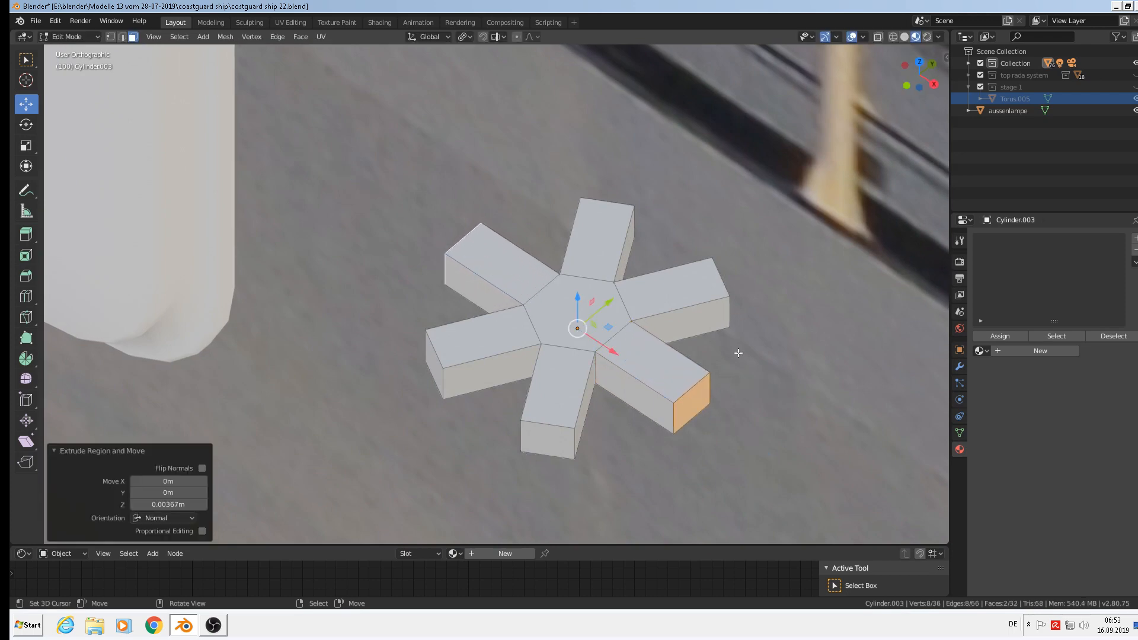
Select the end faces of all six arms and try to scale them up by about 1.26.
middle_drag(738, 354, 661, 304)
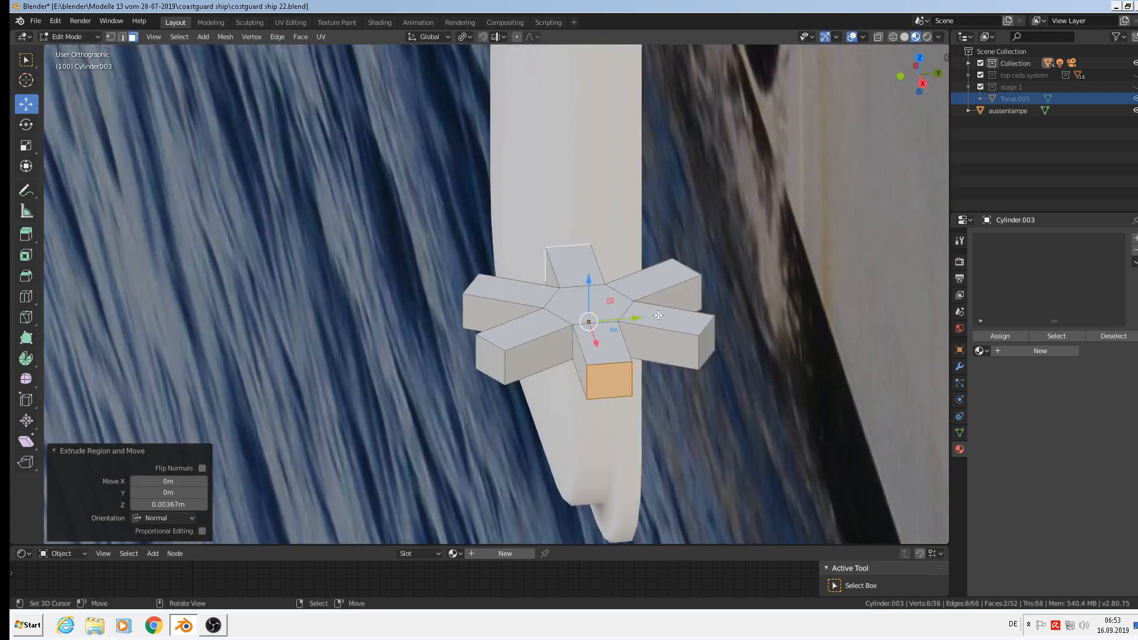
shift+click(711, 343)
shift+click(505, 362)
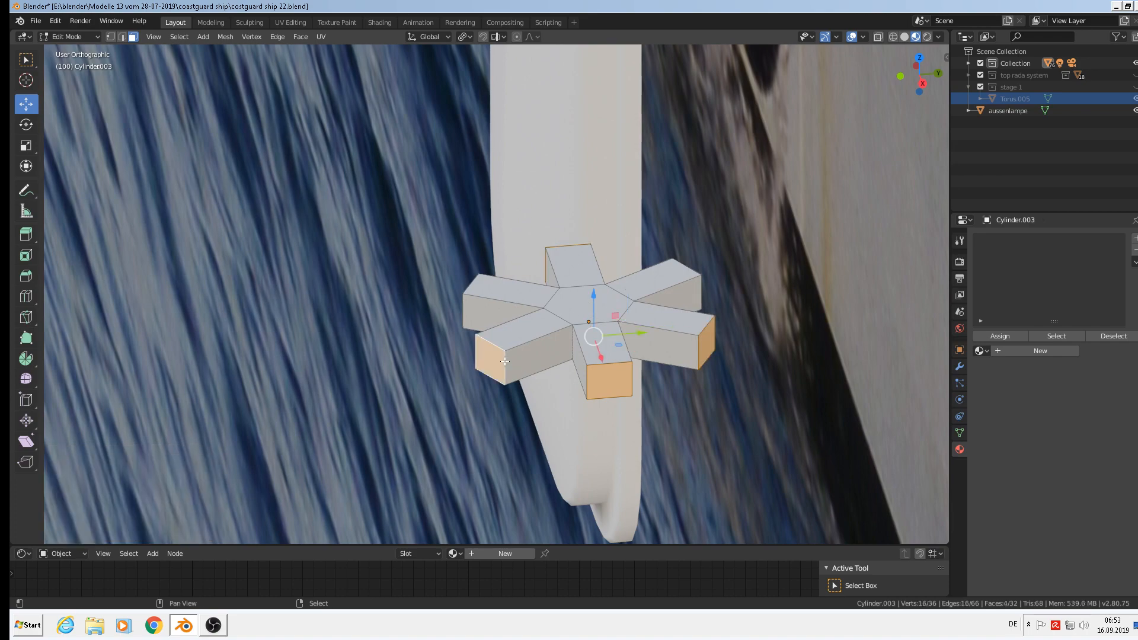
middle_drag(504, 362, 506, 374)
middle_drag(460, 359, 639, 244)
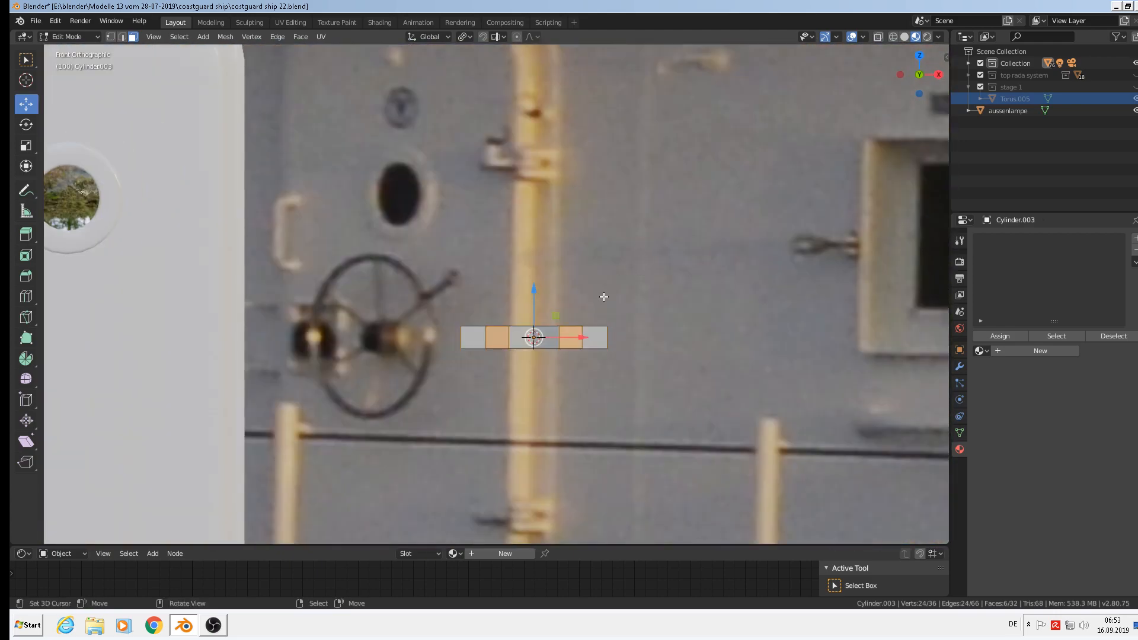
scroll(604, 334, up, 1)
scroll(604, 342, down, 2)
middle_drag(610, 384, 566, 440)
key(Tab)
key(Tab)
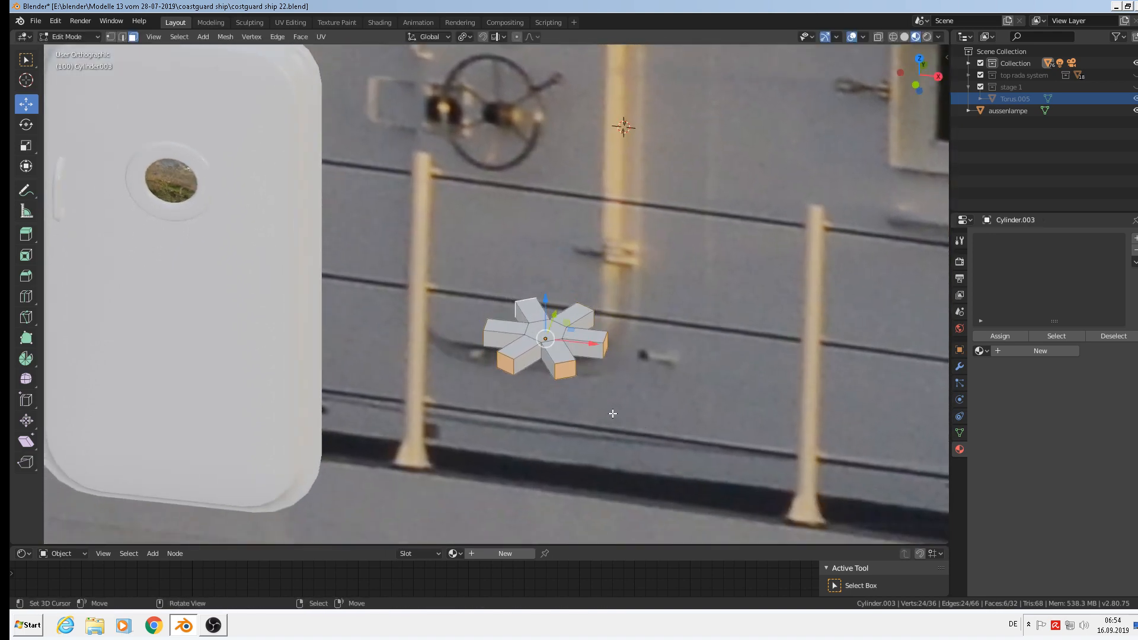
key(s)
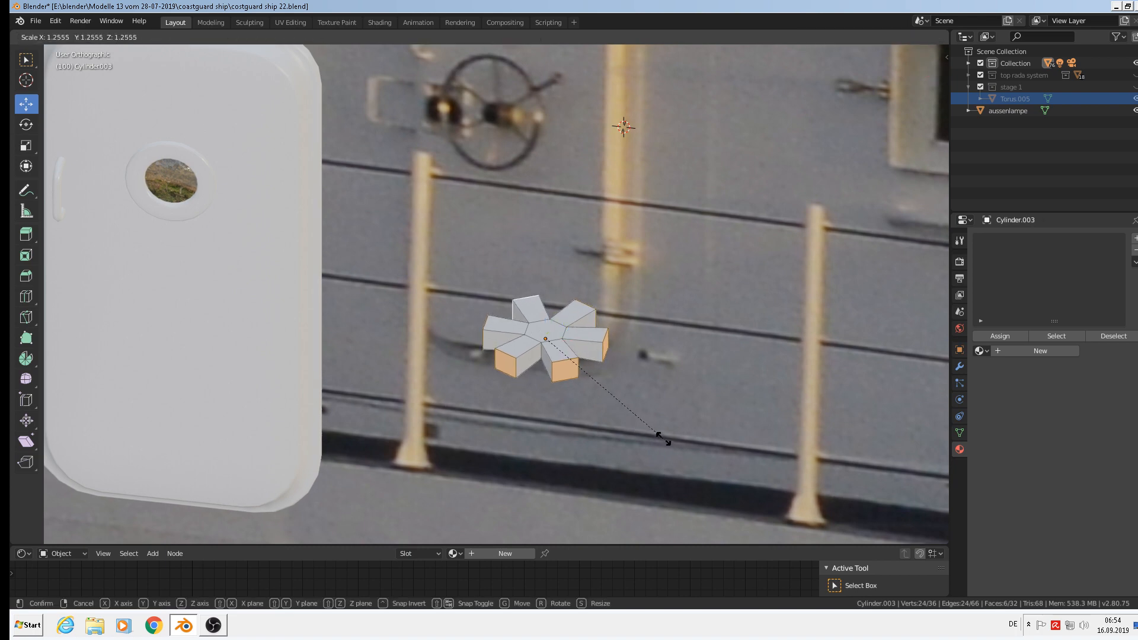
click(625, 409)
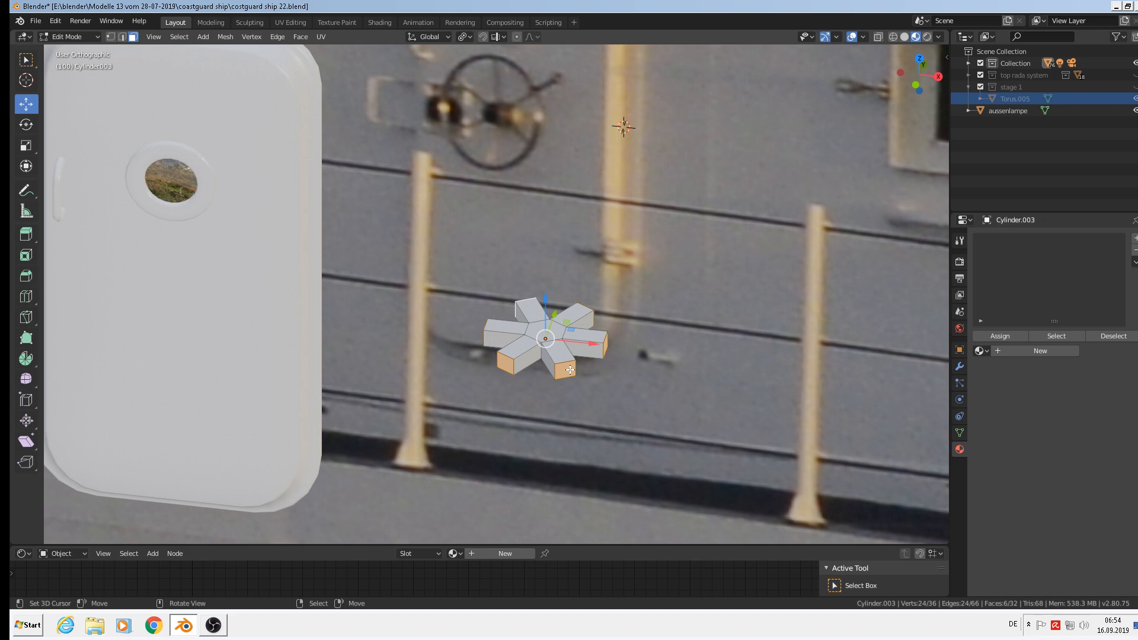
key(s)
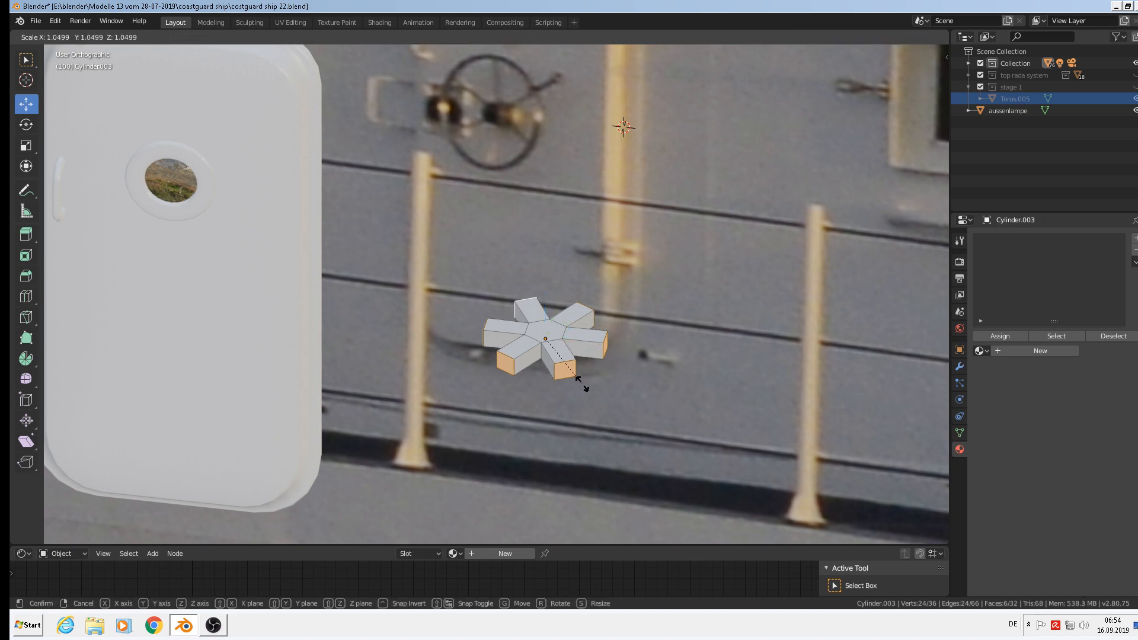
click(626, 392)
Try hiding the six arm end faces, undo it, and try moving them freely instead.
key(h)
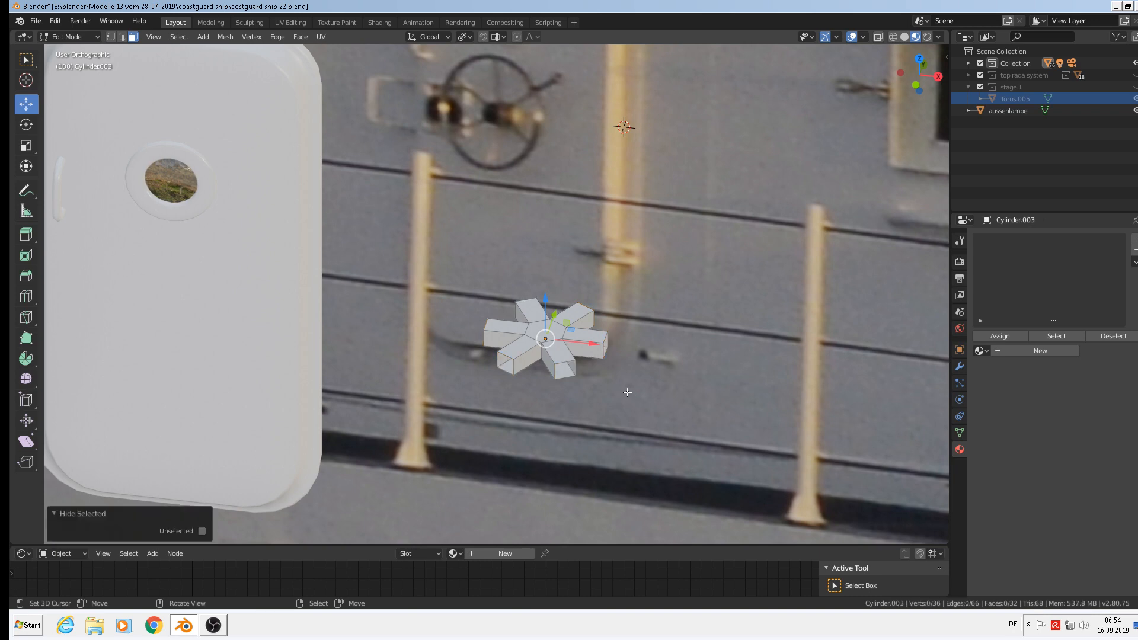
key(ctrl)
key(ctrl+z)
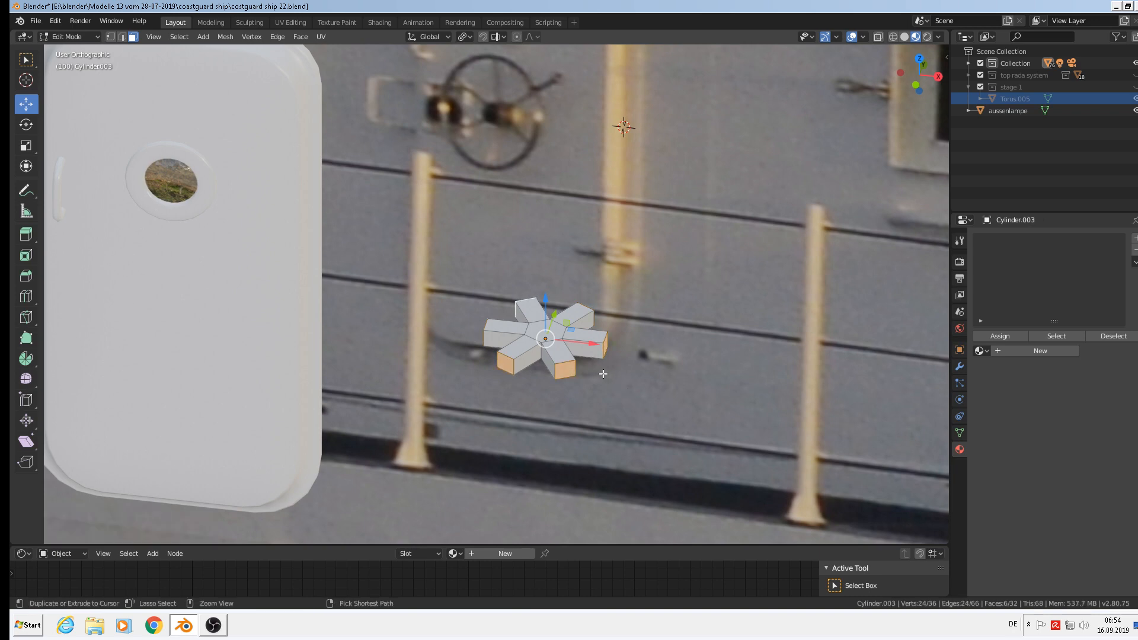
key(g)
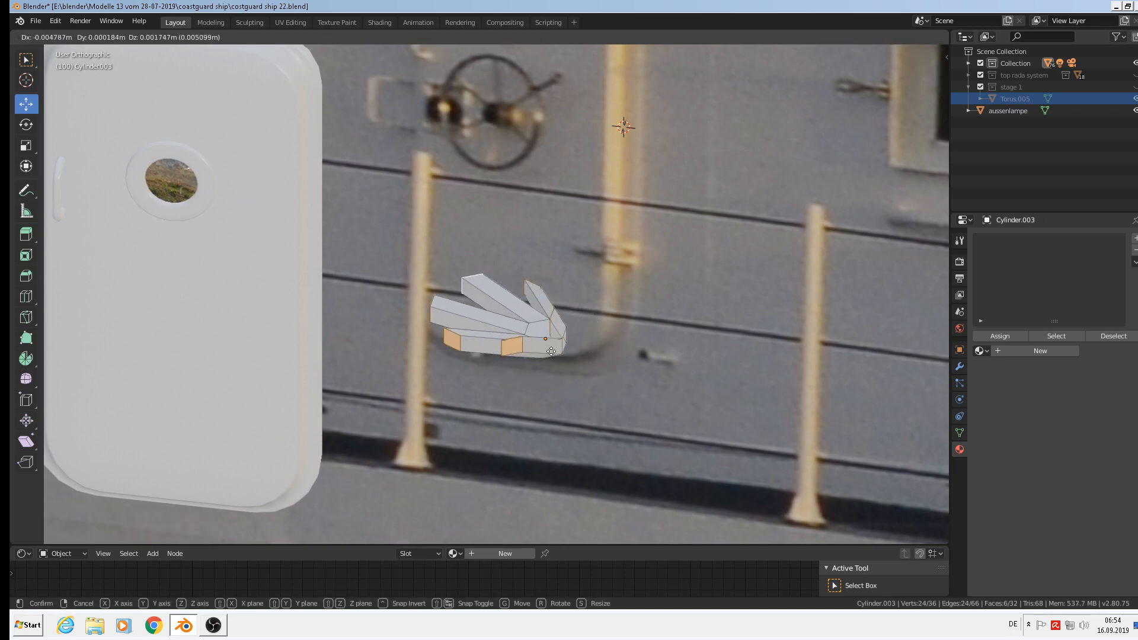
right_click(611, 370)
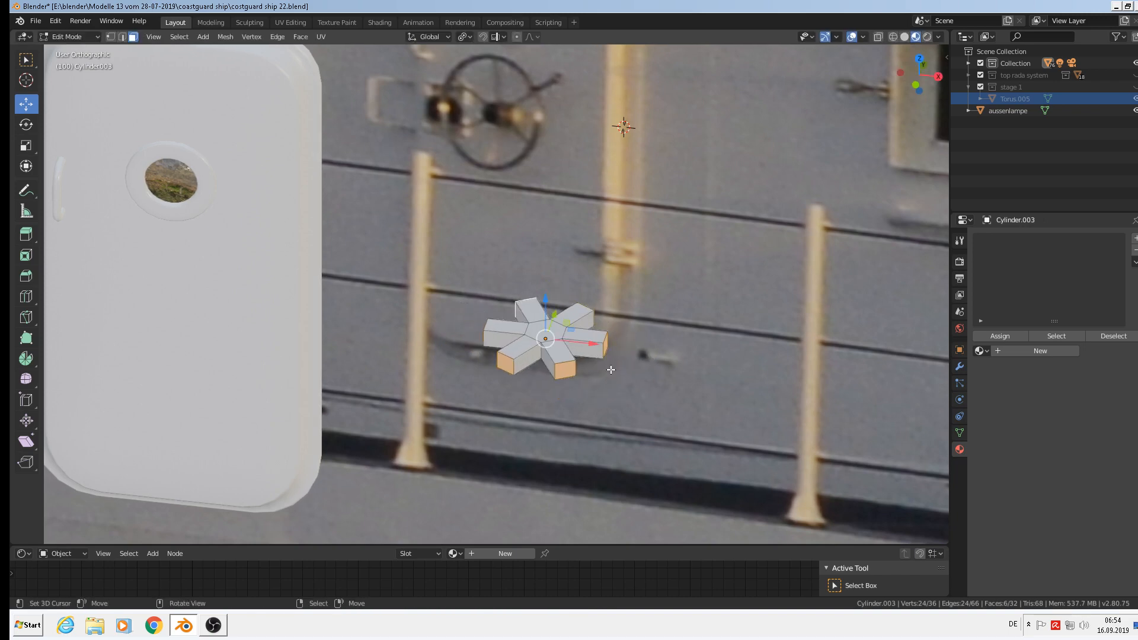
Try to extrude the six arm end faces and edge-slide the new geometry, and undo the extrusion.
key(e)
key(g)
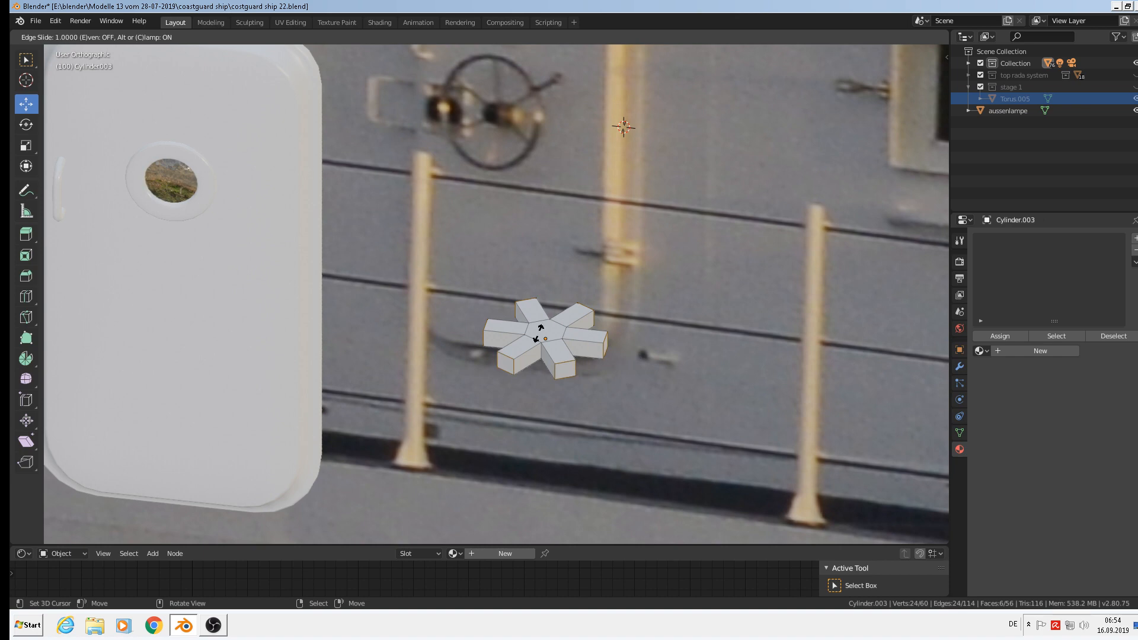
right_click(690, 362)
key(ctrl+z)
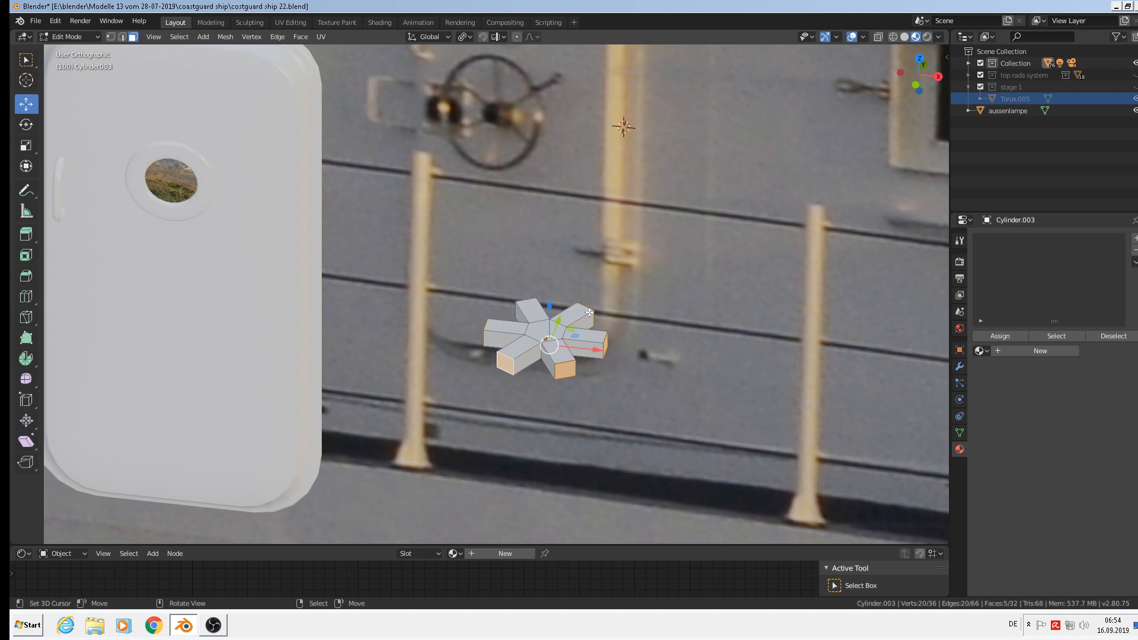
Return to Object Mode and place the 3D cursor on the free wall area beside the six-armed star.
key(Tab)
shift+middle_drag(635, 337, 588, 417)
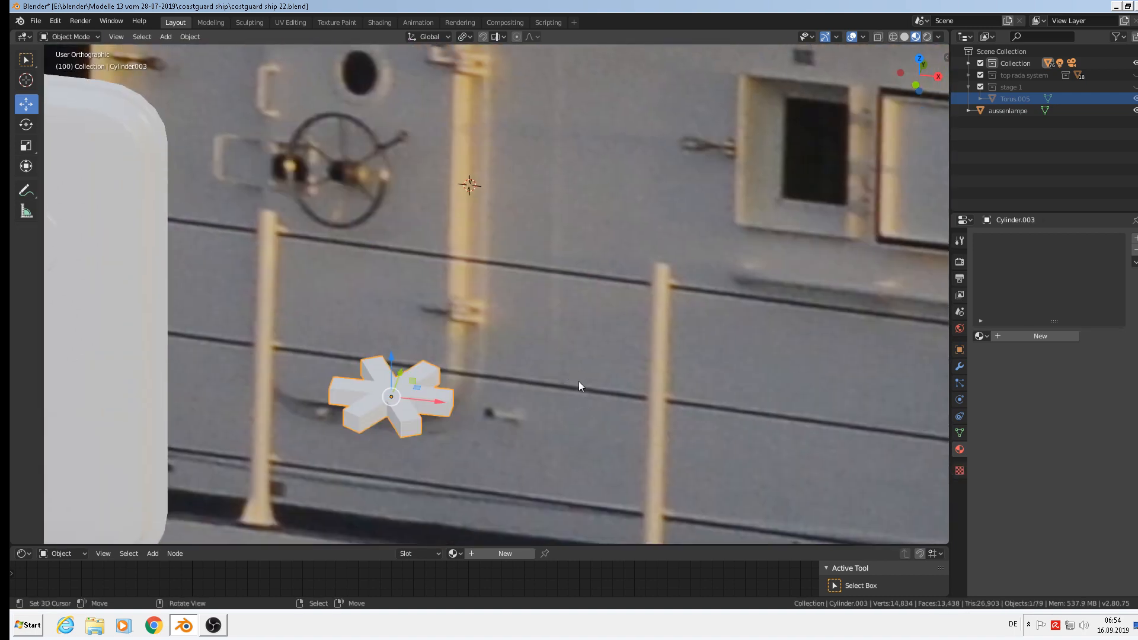
shift+right_click(533, 372)
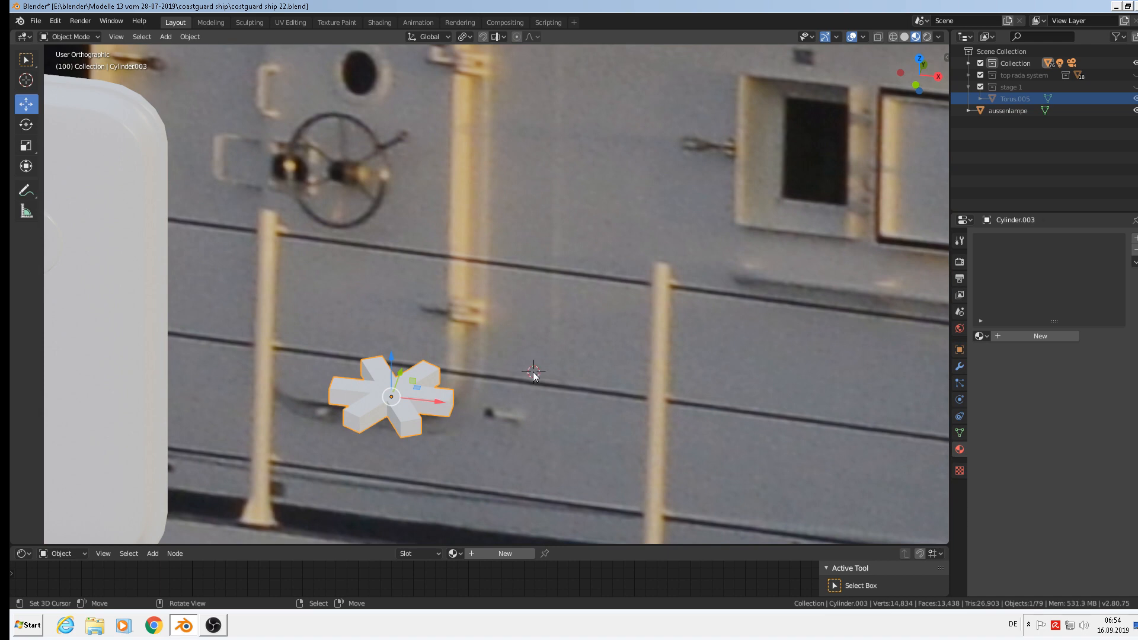
Add a mesh cylinder with 6 vertices, radius 1 m and depth 2 m at the 3D cursor.
click(166, 37)
mouse_move(183, 52)
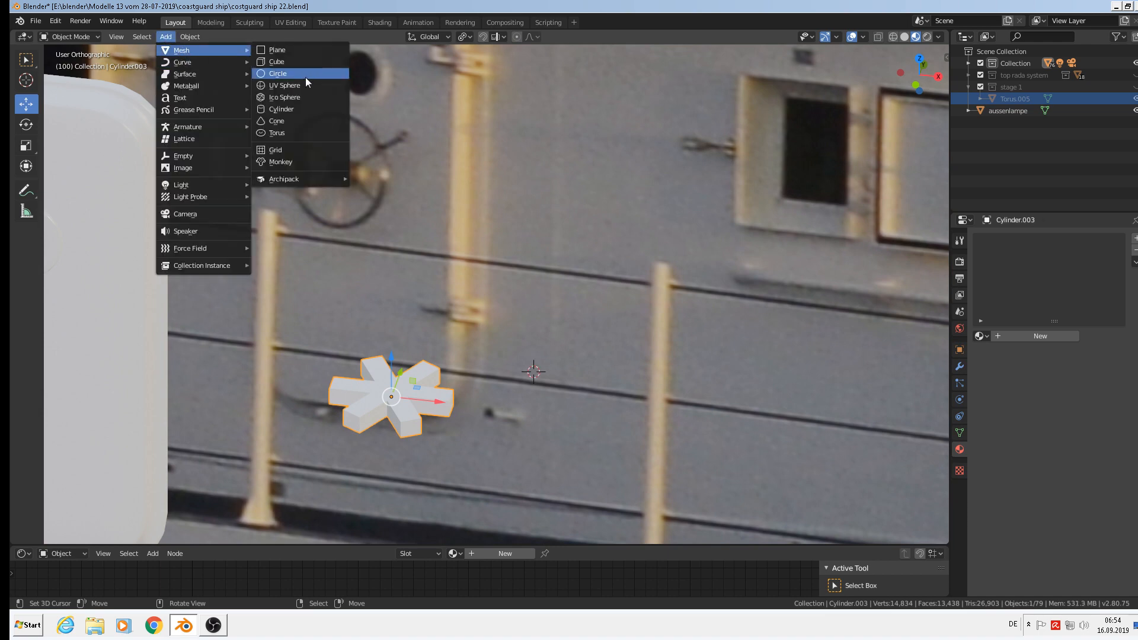
click(310, 116)
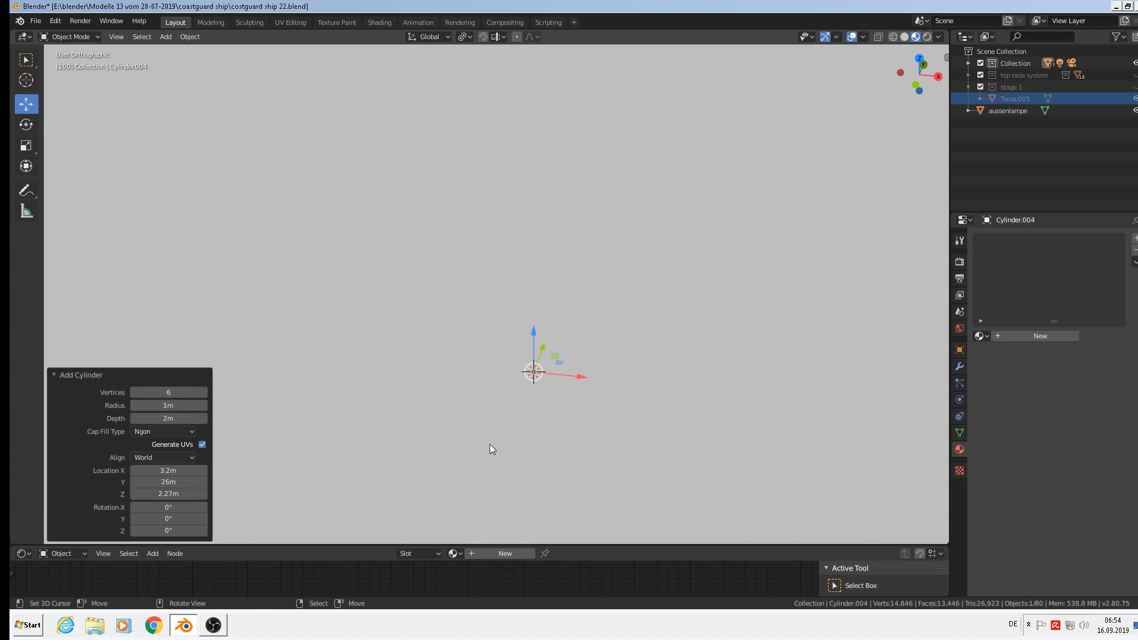
Scale the new cylinder down in several passes, the last by about 0.03, until it is smaller than the six-armed star.
key(s)
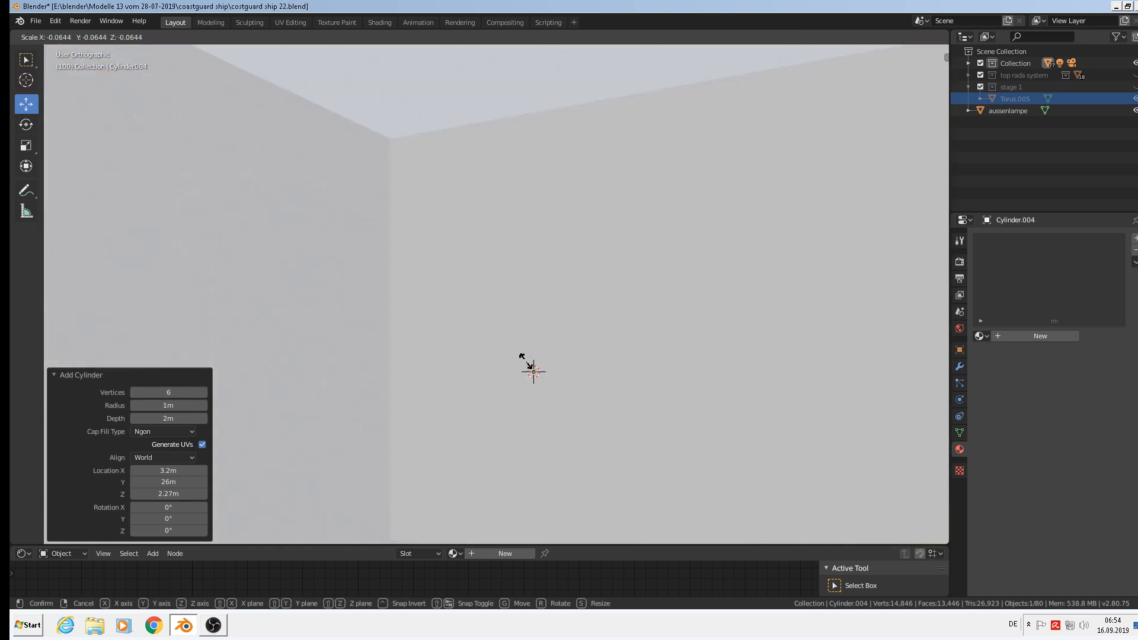
click(640, 415)
key(s)
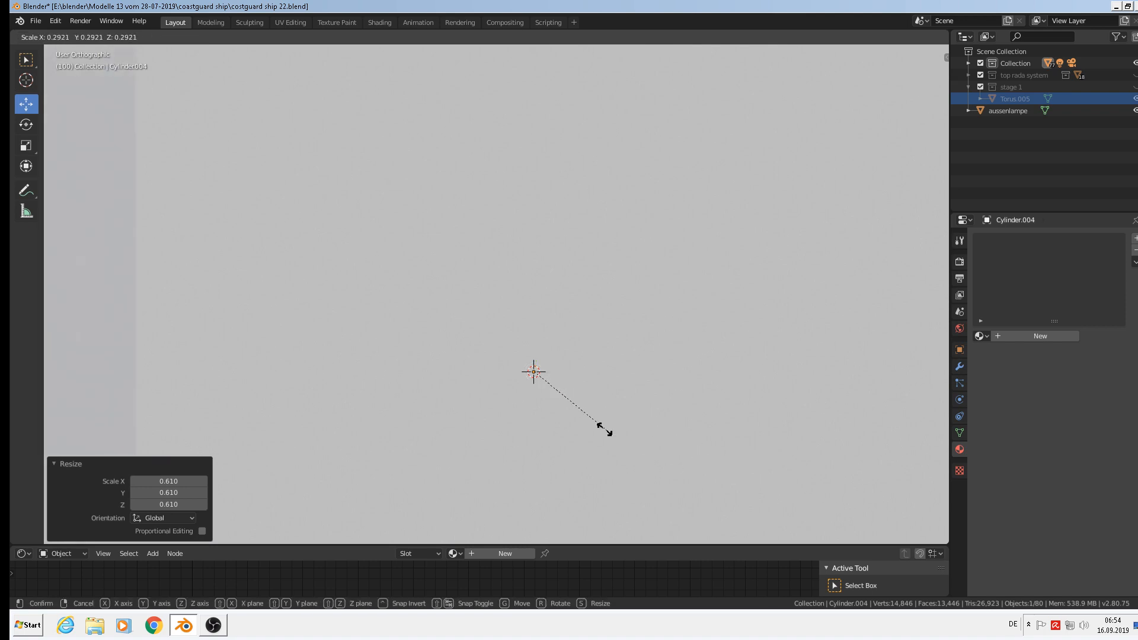
click(564, 413)
key(s)
click(571, 400)
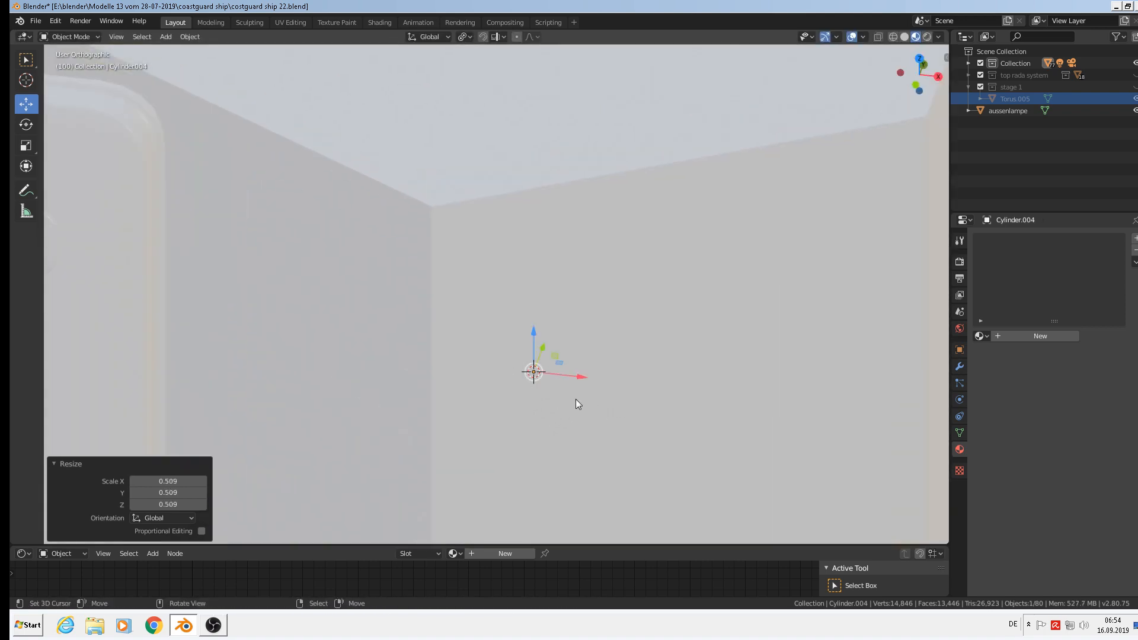
key(s)
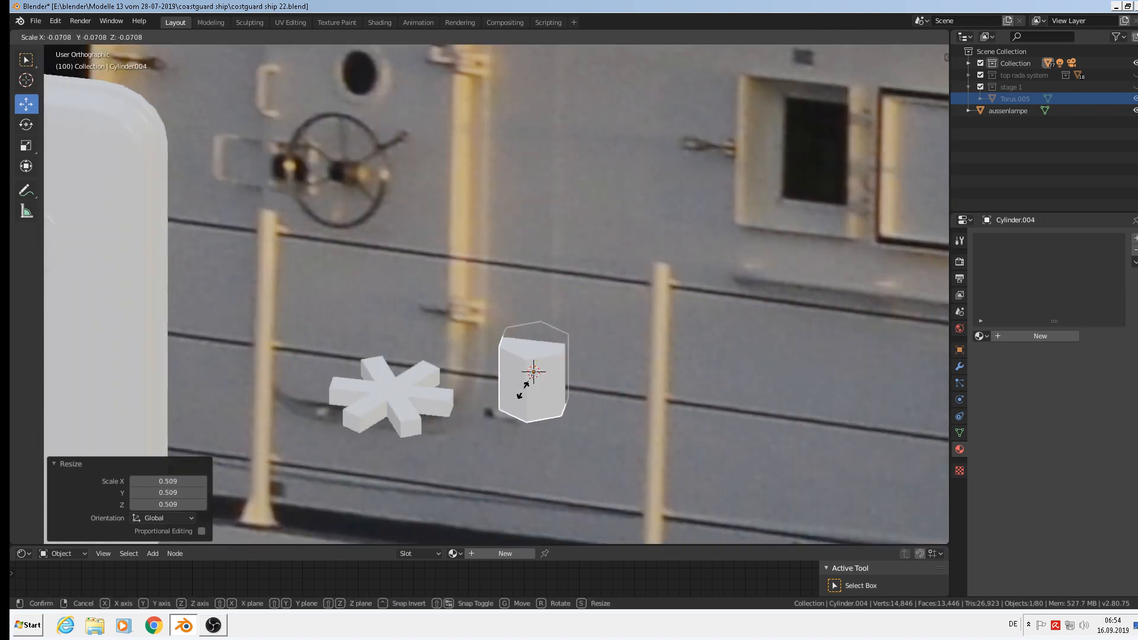
click(532, 385)
scroll(561, 398, up, 2)
Scale the cylinder by another 0.24 and move it in front view onto the handwheel in the reference photo.
middle_drag(561, 398, 489, 394)
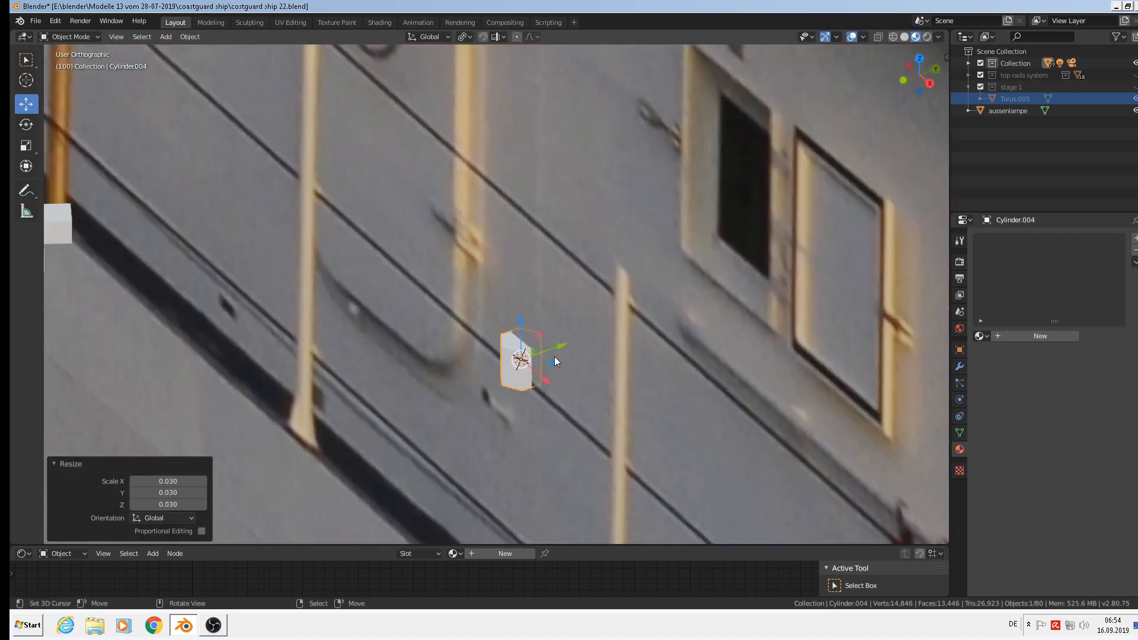
drag(550, 347, 303, 451)
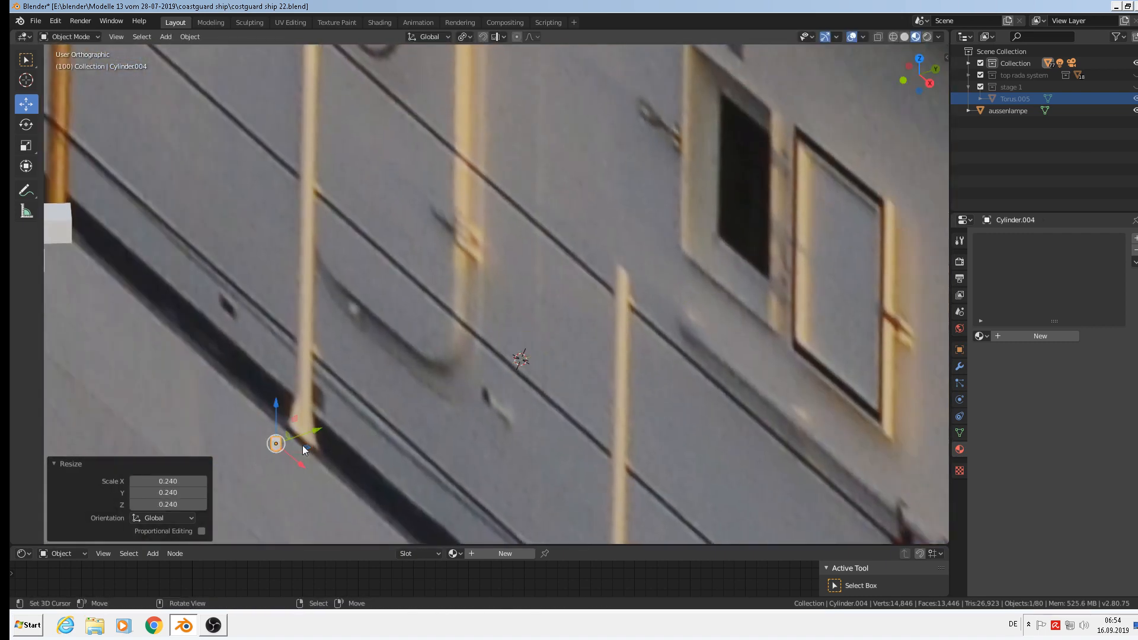
key(KP_1)
scroll(345, 414, down, 5)
shift+middle_drag(339, 418, 481, 375)
scroll(482, 379, up, 4)
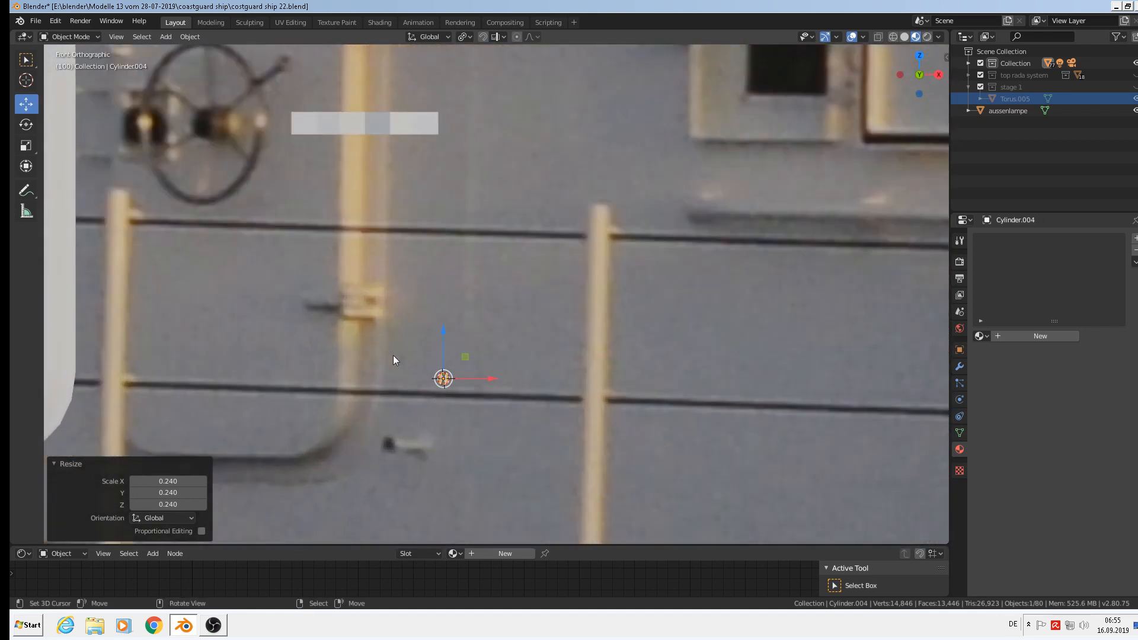
drag(440, 380, 203, 172)
shift+middle_drag(374, 281, 653, 400)
scroll(559, 347, up, 2)
Scale the cylinder uniformly by about 0.46, and stretch it along Z by about 16.5 into a thin rod.
key(s)
click(515, 322)
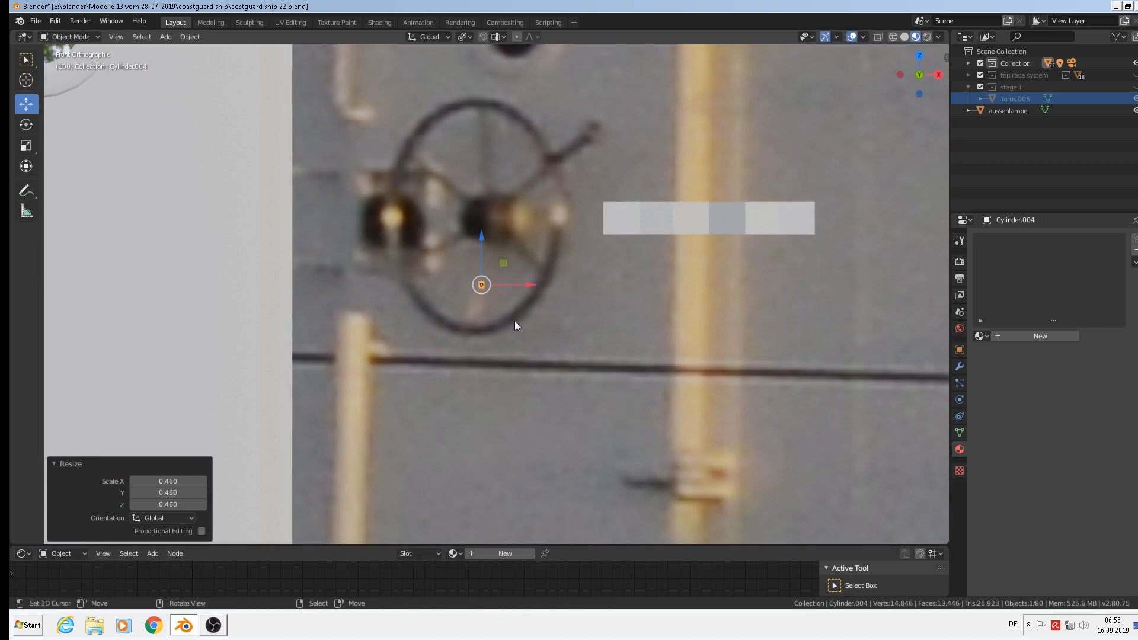
key(s)
key(z)
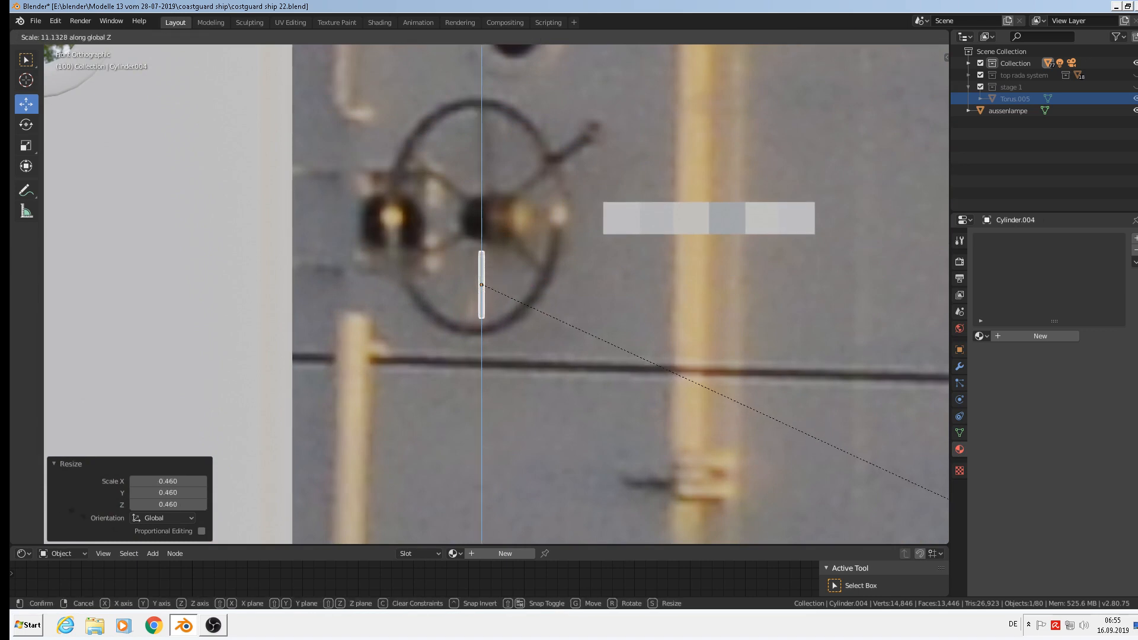
click(323, 113)
scroll(869, 236, down, 1)
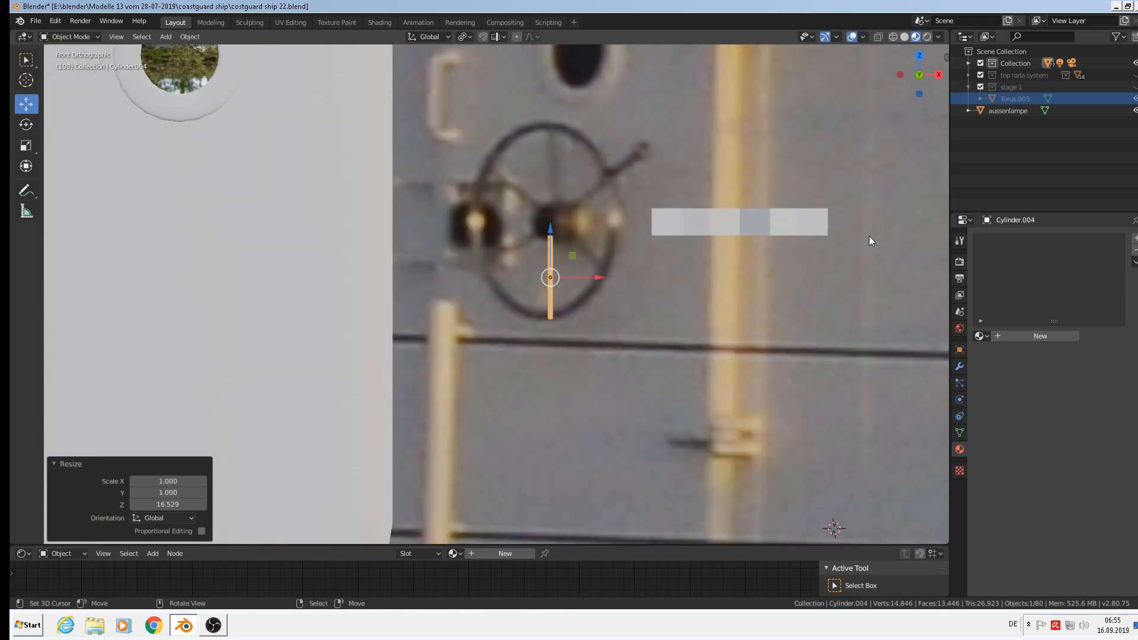
Move the thin rod down along Z to just below the handwheel in the reference photo.
scroll(478, 160, down, 1)
drag(541, 210, 543, 302)
middle_drag(543, 301, 512, 322)
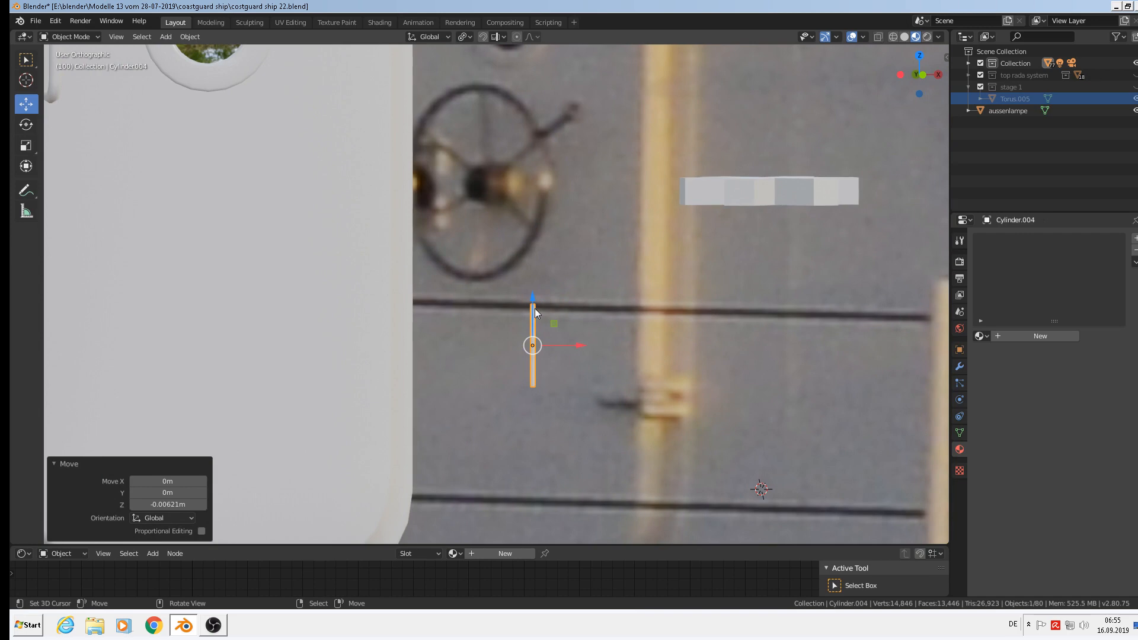
Place the 3D cursor just above the rod's upper end in front view and set the rod's origin to it.
key(KP_1)
scroll(534, 286, up, 2)
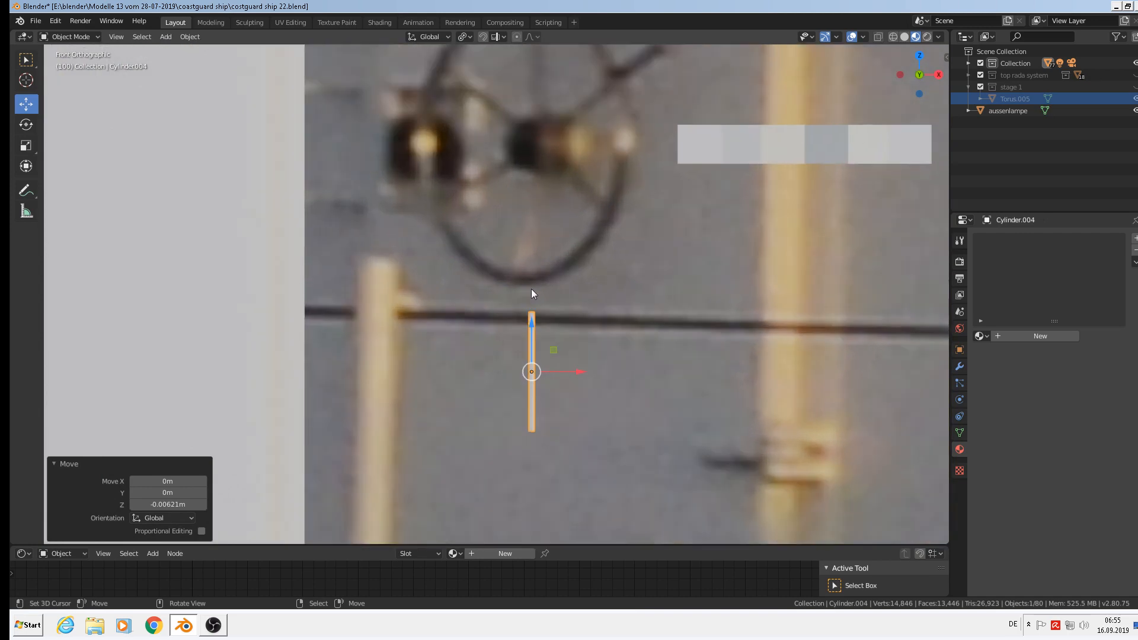
shift+right_click(531, 291)
click(189, 37)
mouse_move(204, 63)
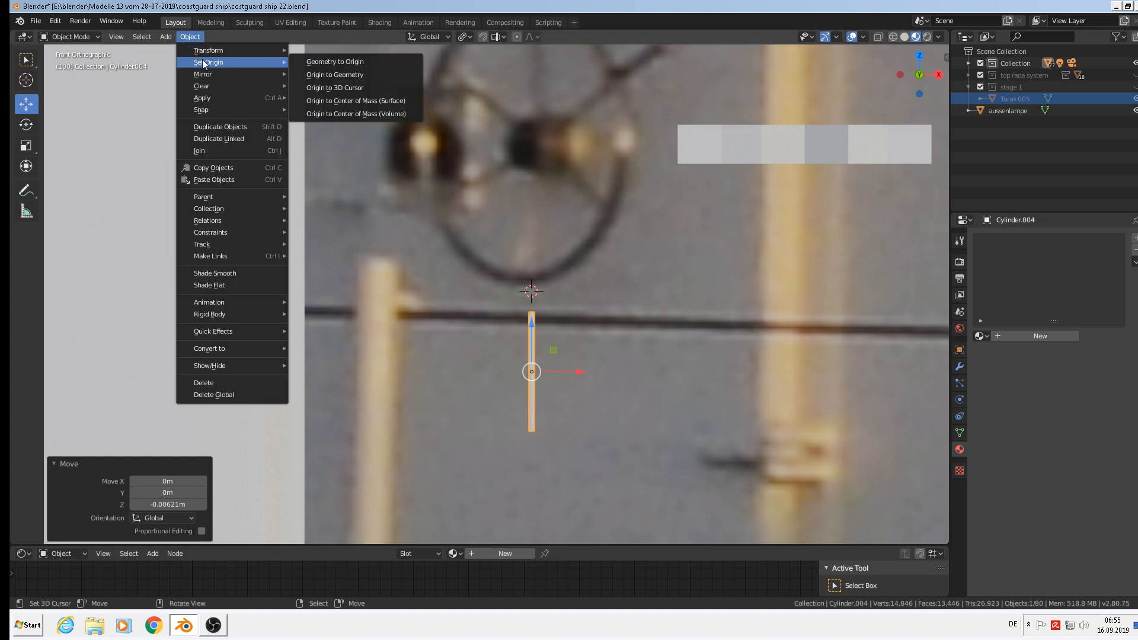
click(321, 89)
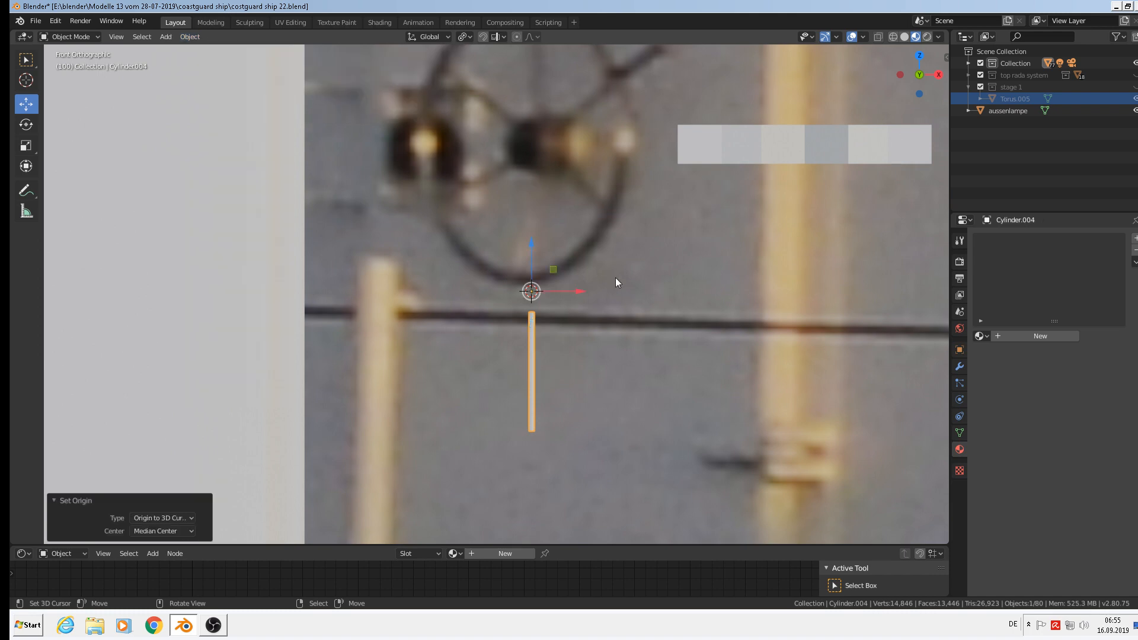
Rotate the rod 90° about the X axis and show it in top view.
text(r)
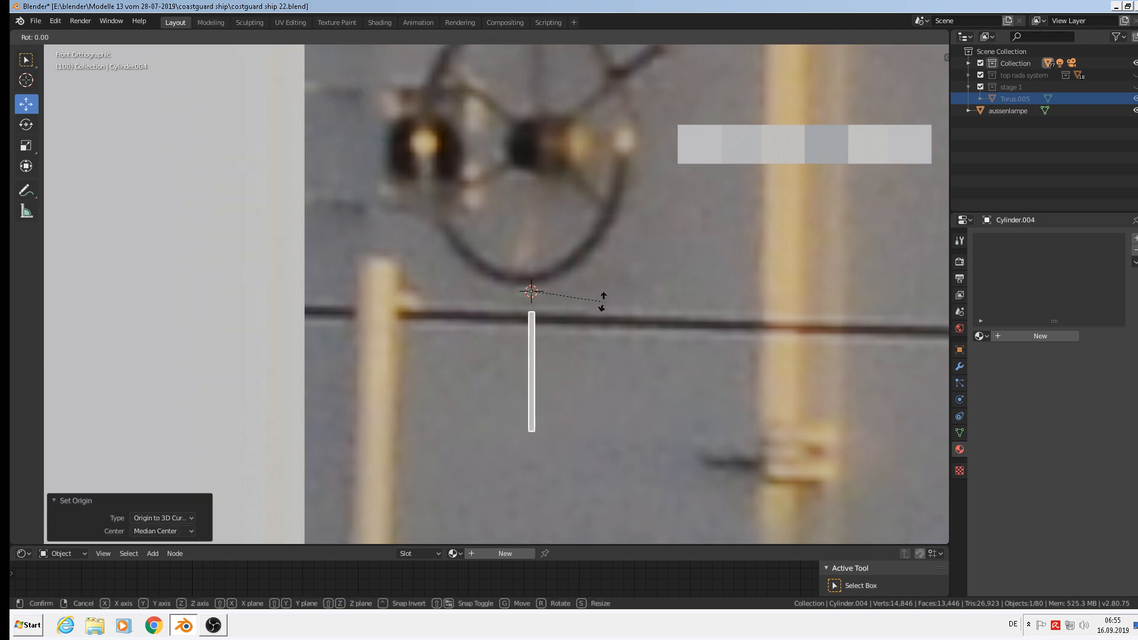
text(x90)
key(Return)
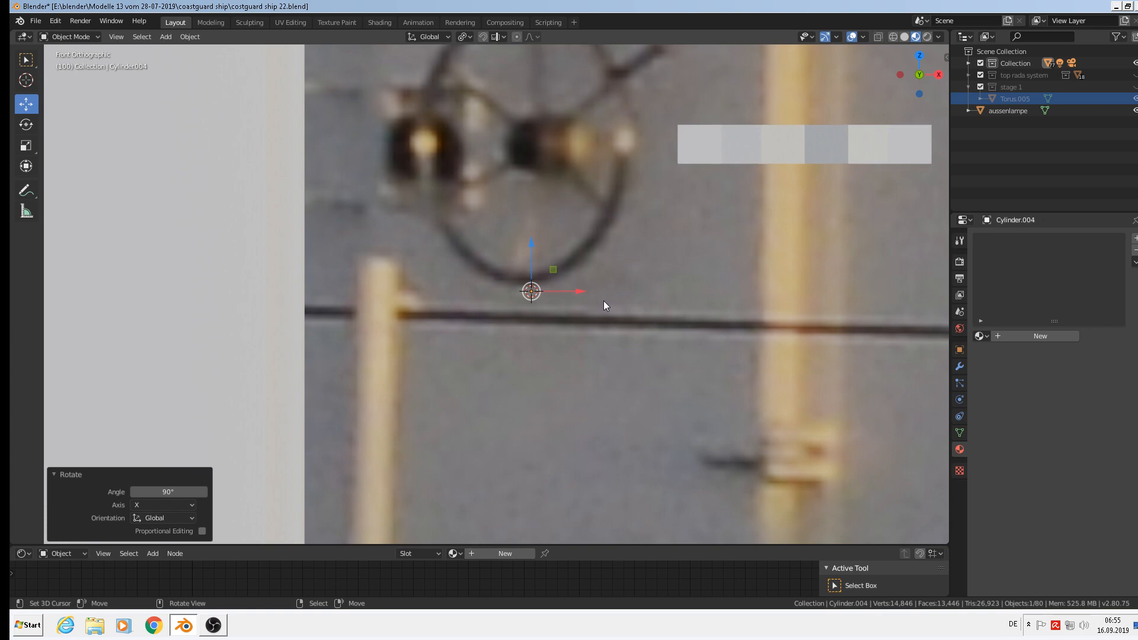
key(KP_7)
scroll(604, 301, down, 8)
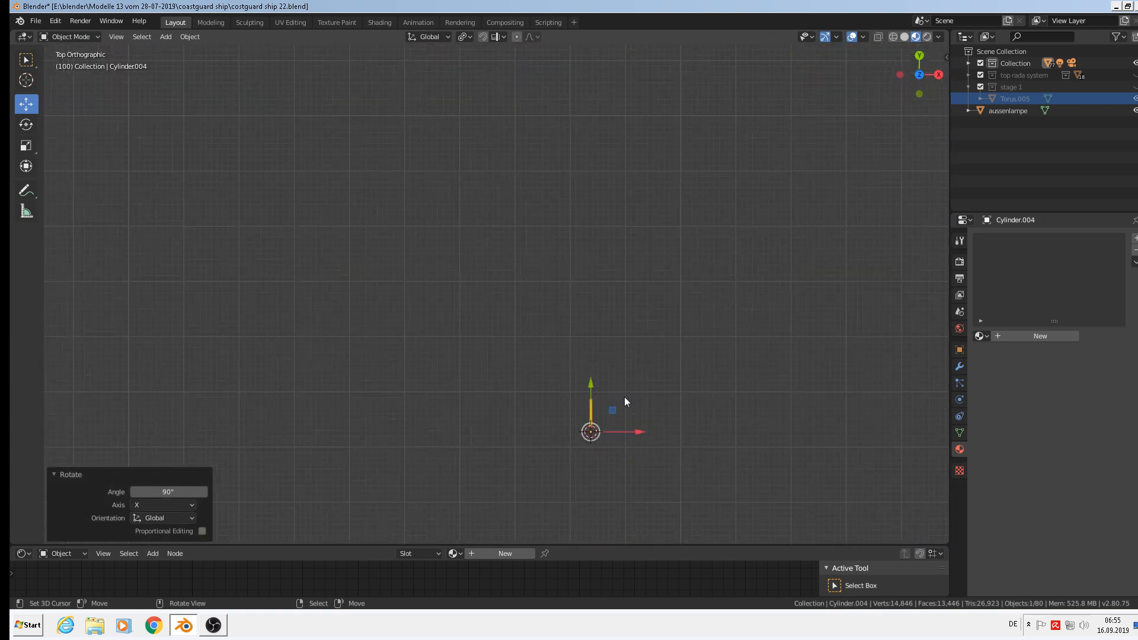
scroll(624, 397, up, 3)
shift+middle_drag(610, 438, 513, 321)
scroll(483, 197, up, 7)
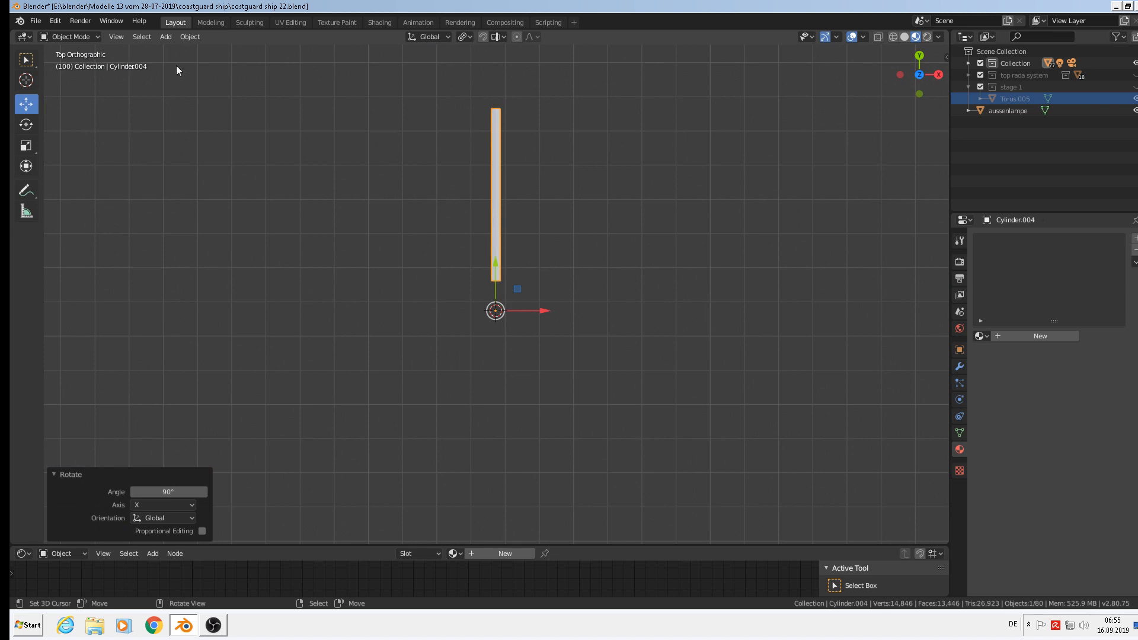
Open the rod for mesh editing in the Modeling workspace and frame it in top orthographic view.
click(212, 23)
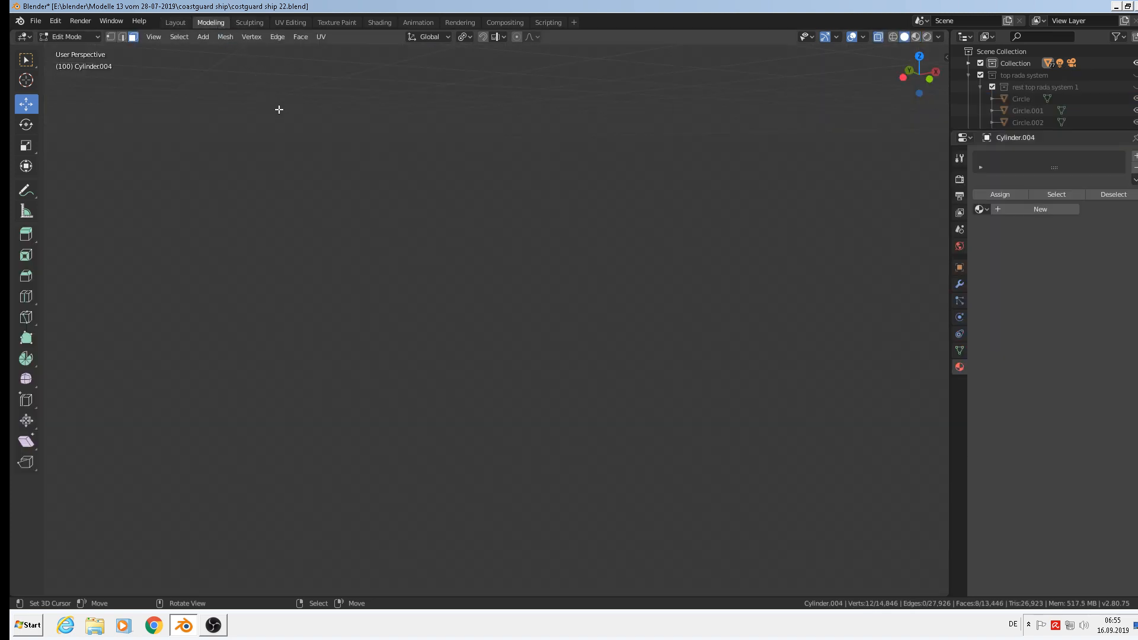
scroll(272, 343, down, 15)
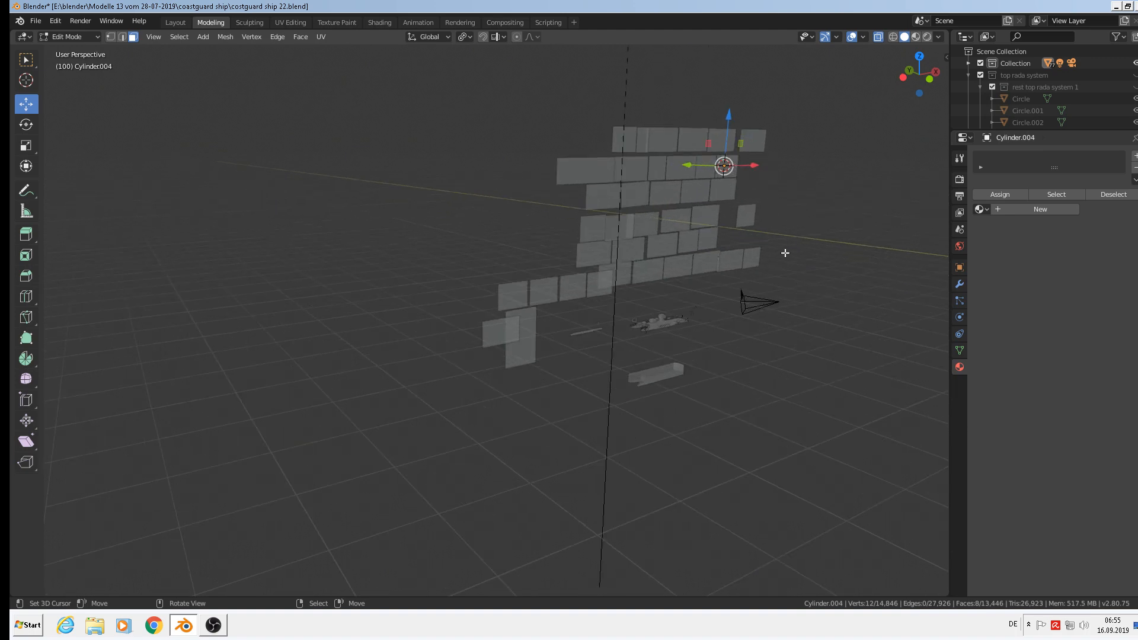
key(KP_7)
scroll(755, 239, up, 3)
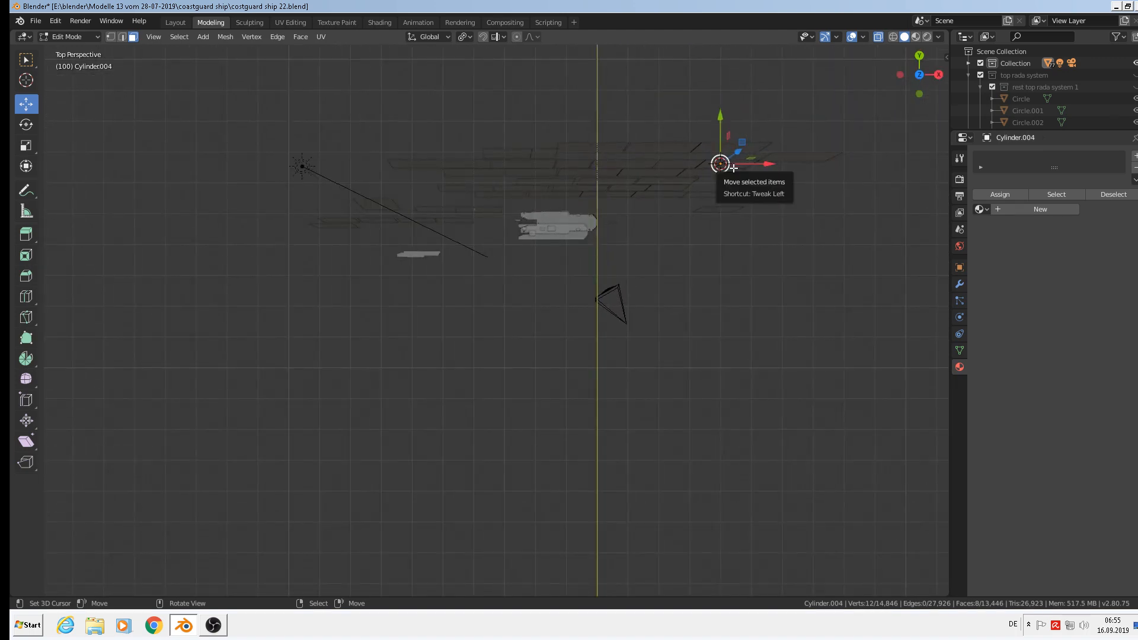
key(KP_5)
scroll(749, 178, down, 5)
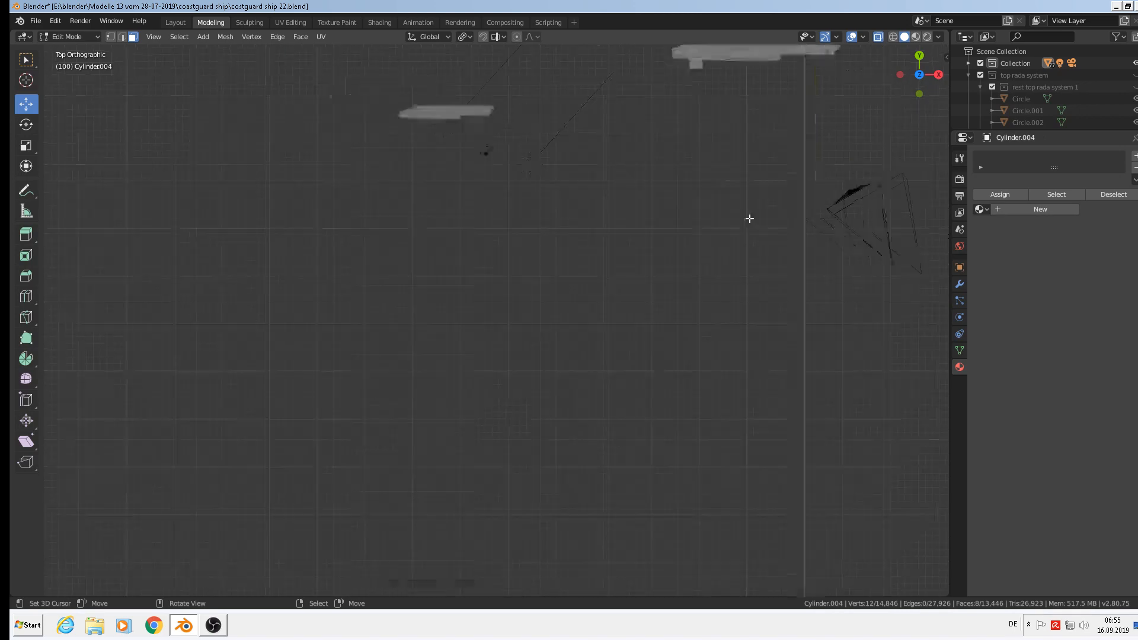
shift+middle_drag(749, 166, 600, 310)
scroll(872, 246, up, 3)
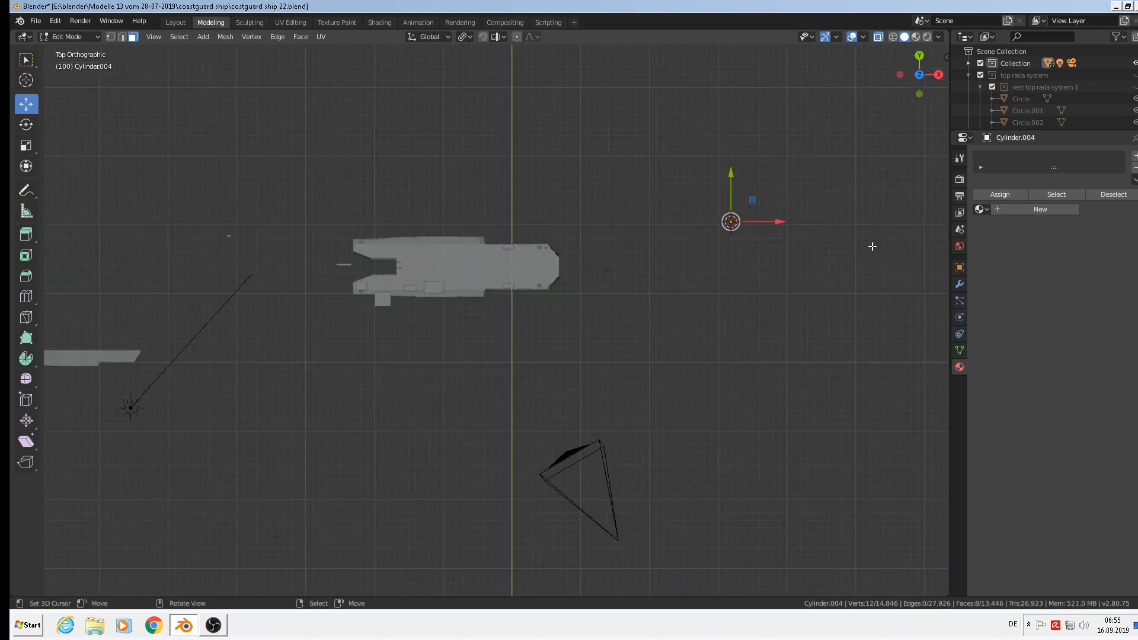
key(KP_Decimal)
scroll(617, 341, down, 6)
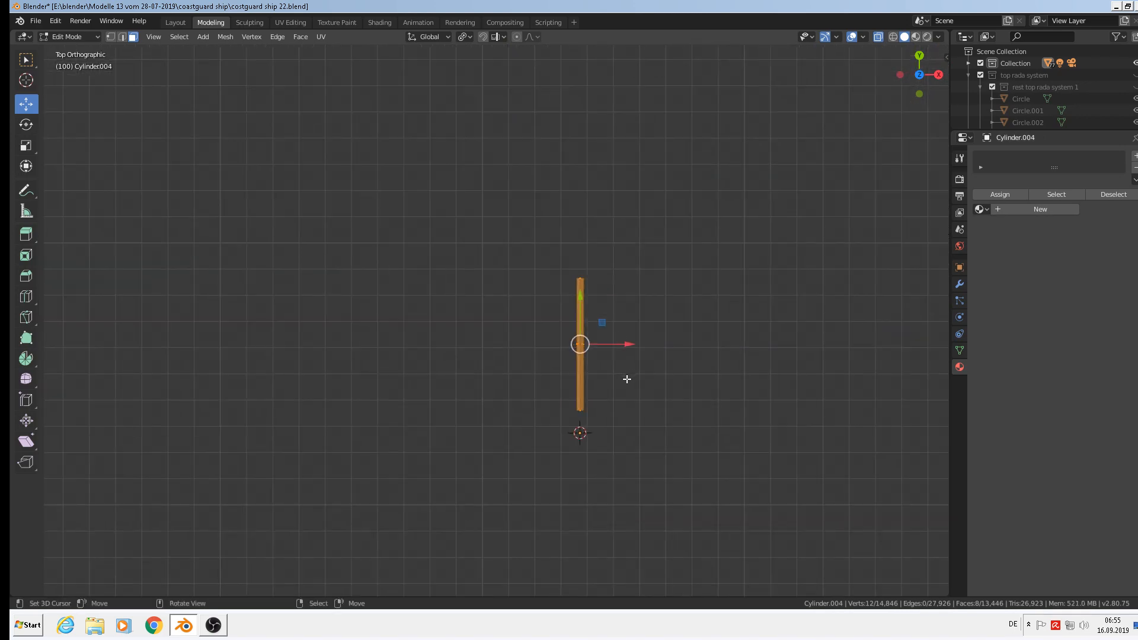
shift+middle_drag(606, 335, 582, 251)
scroll(582, 274, up, 1)
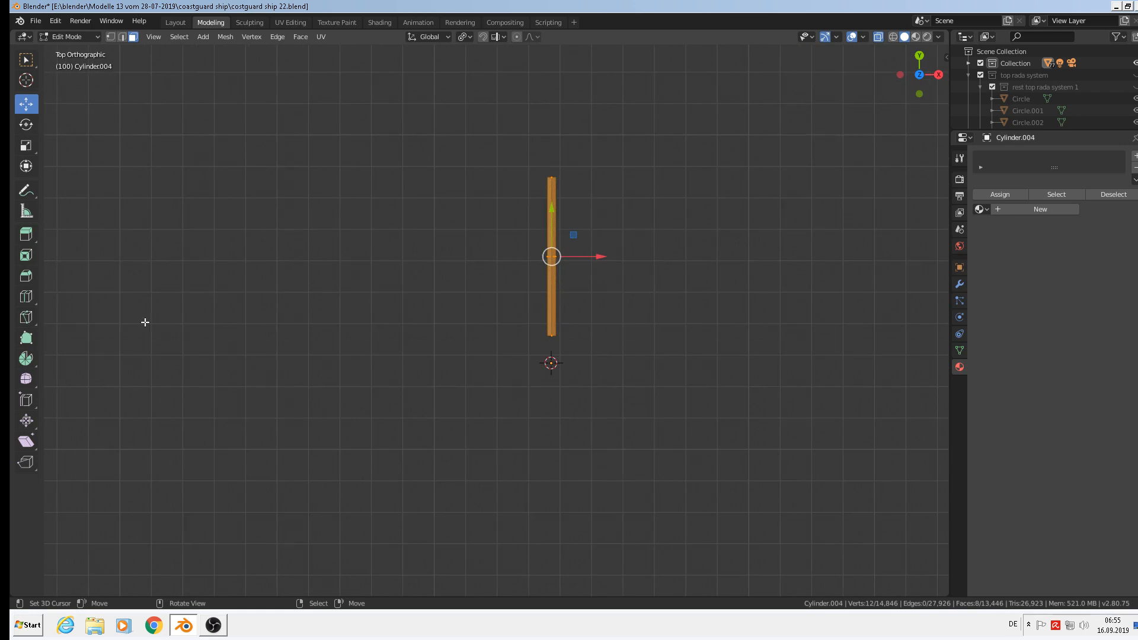
Spin the rod's geometry around the 3D cursor and reduce the spin to 6 steps.
click(26, 359)
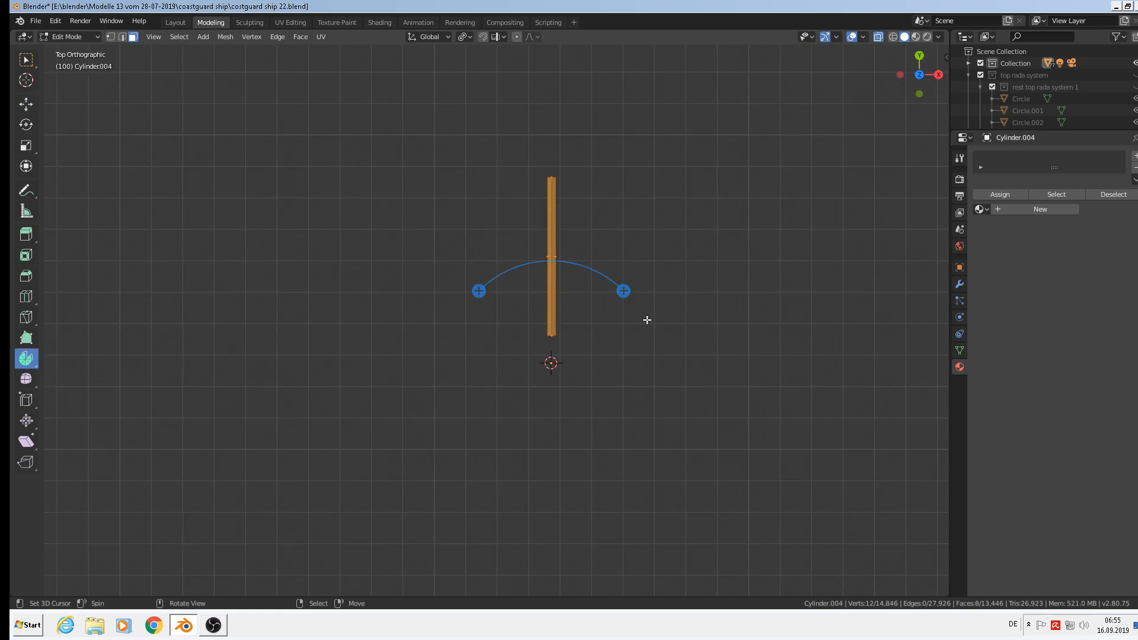
drag(623, 291, 595, 63)
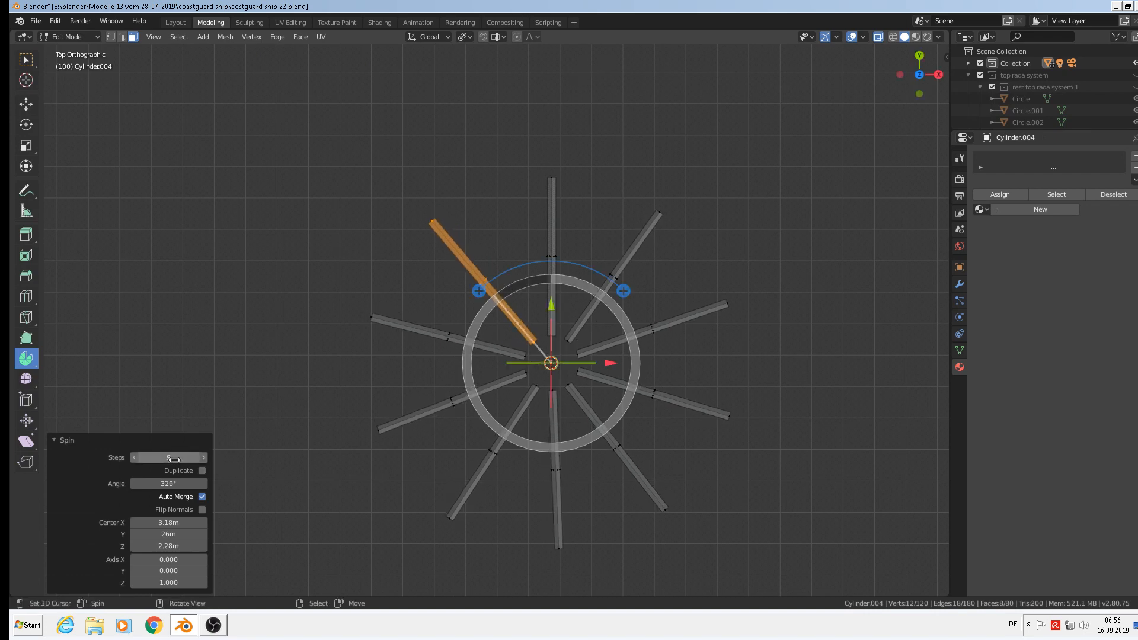
click(134, 457)
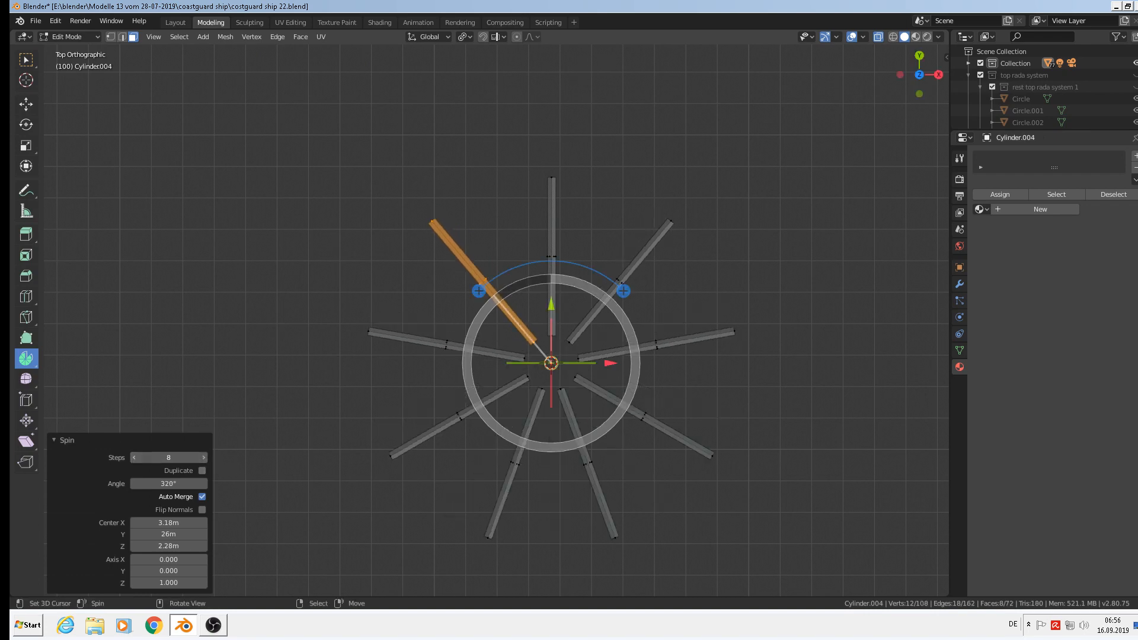
click(134, 457)
click(134, 457)
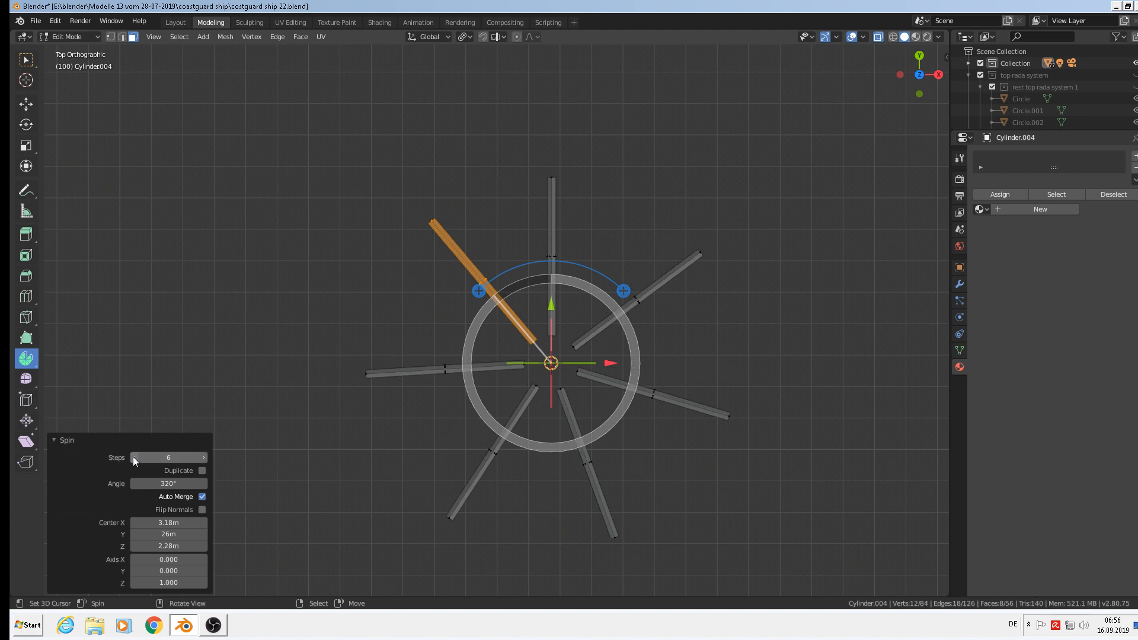
Set the spin angle to 360°, place the 3D cursor off to one side of the spokes, and return to Object Mode.
click(178, 484)
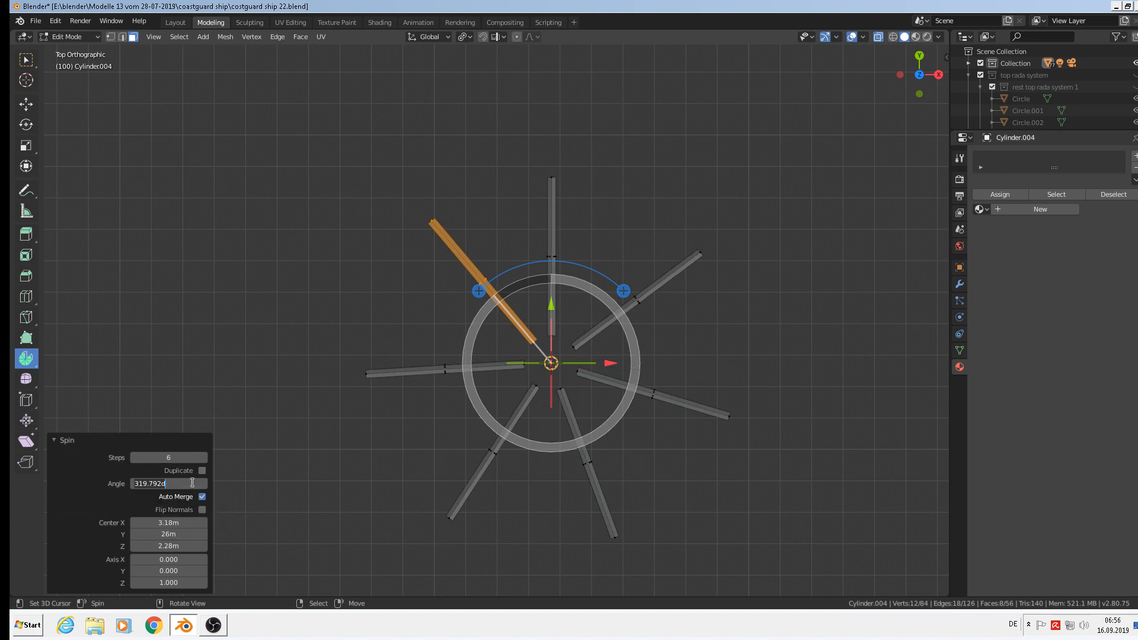
text(360)
key(Return)
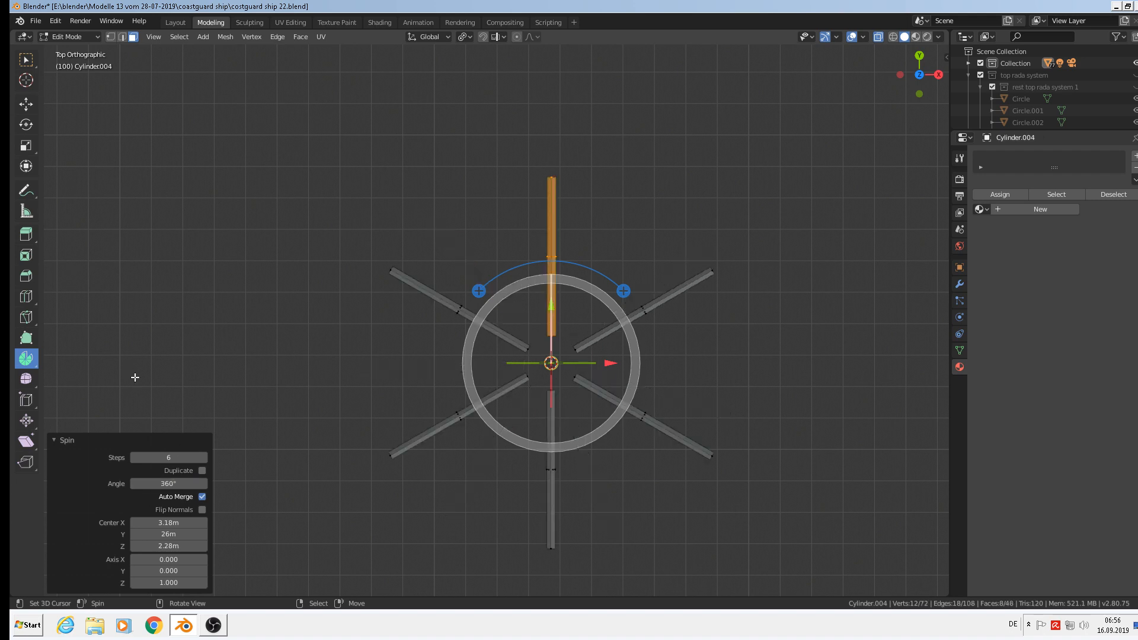
shift+right_click(342, 309)
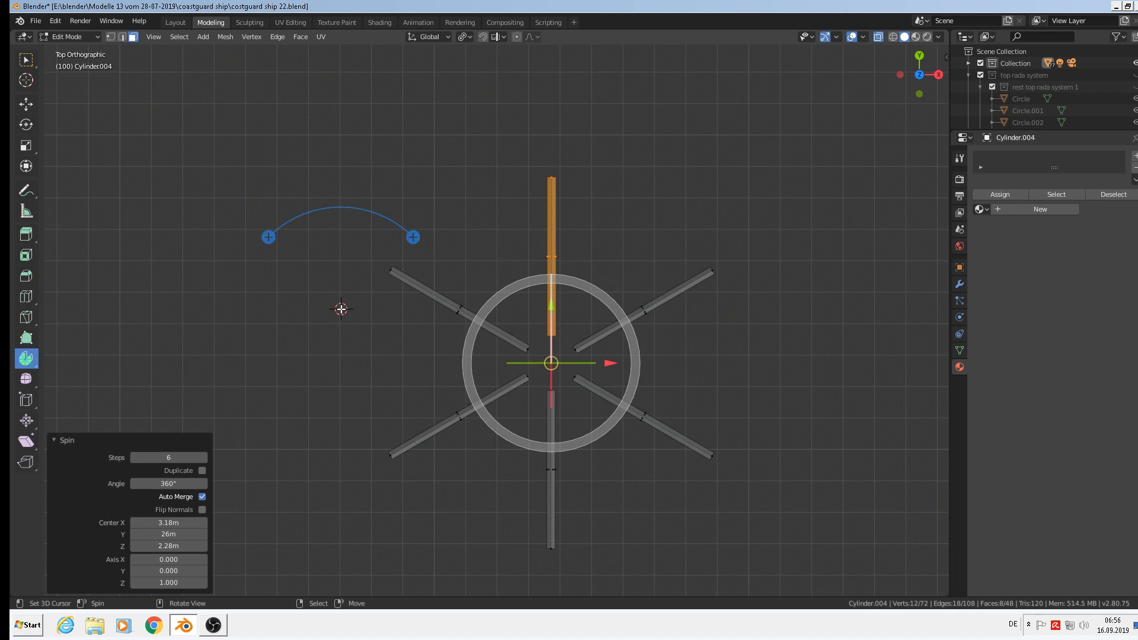
key(Tab)
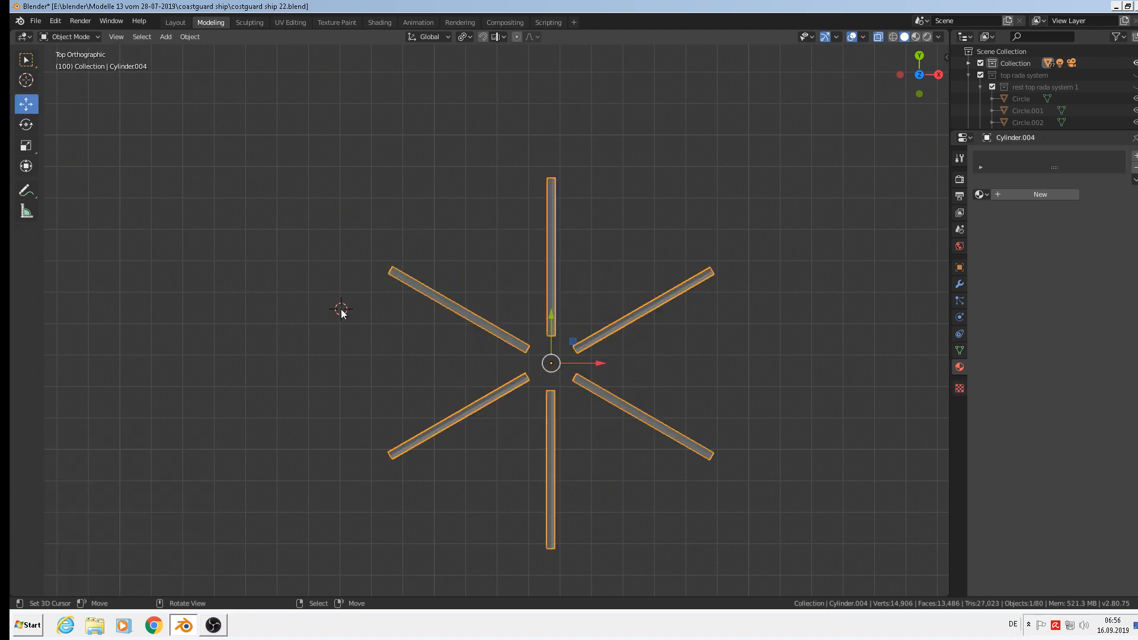
Rotate the six spokes 90° about the X axis and show them beside the door in front view.
middle_drag(397, 358, 747, 347)
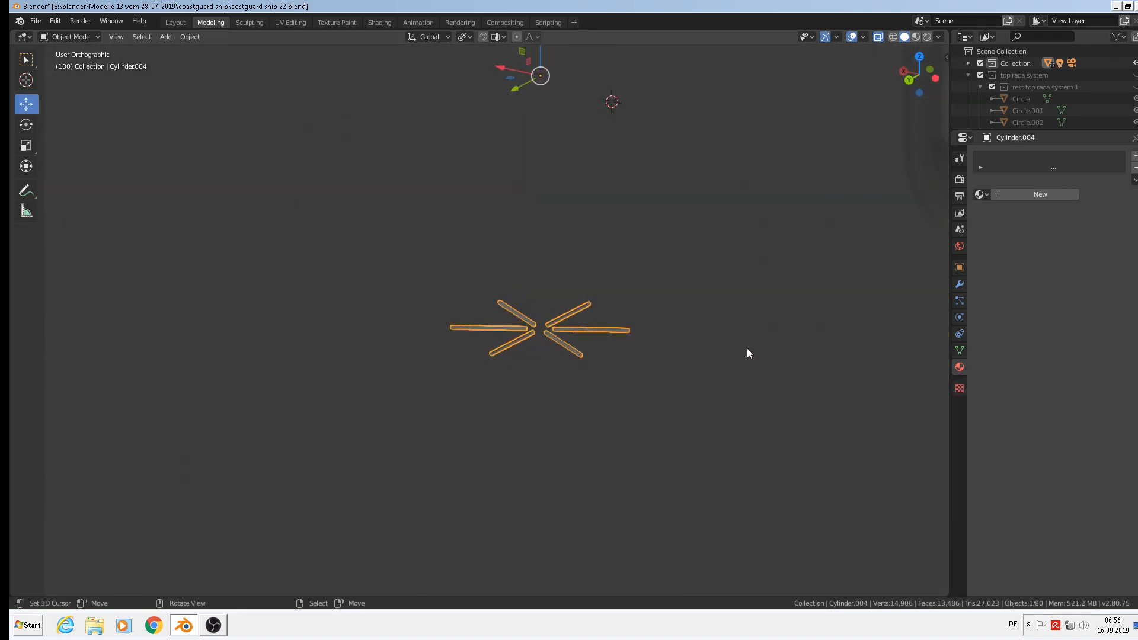
key(KP_7)
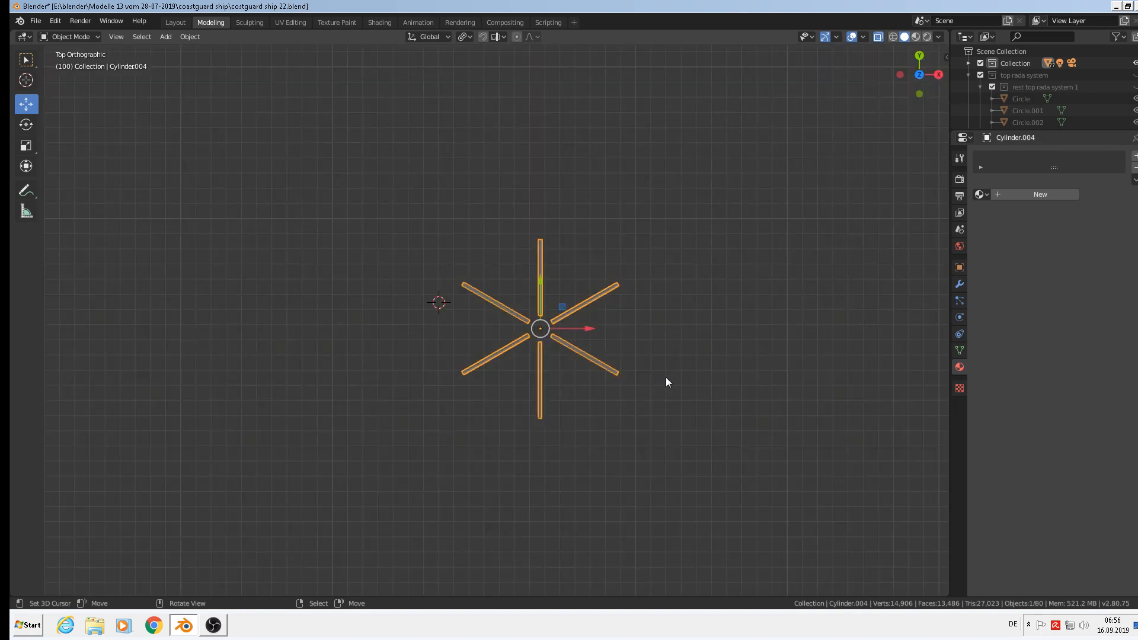
text(rx90)
key(Return)
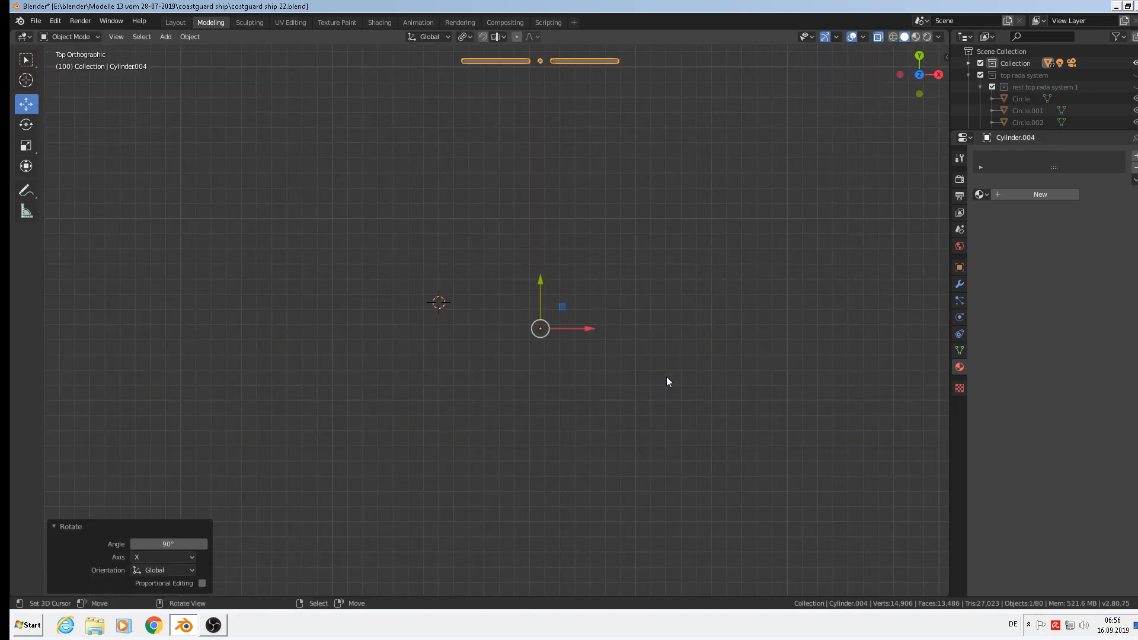
key(KP_1)
scroll(666, 376, down, 4)
shift+middle_drag(622, 205, 692, 415)
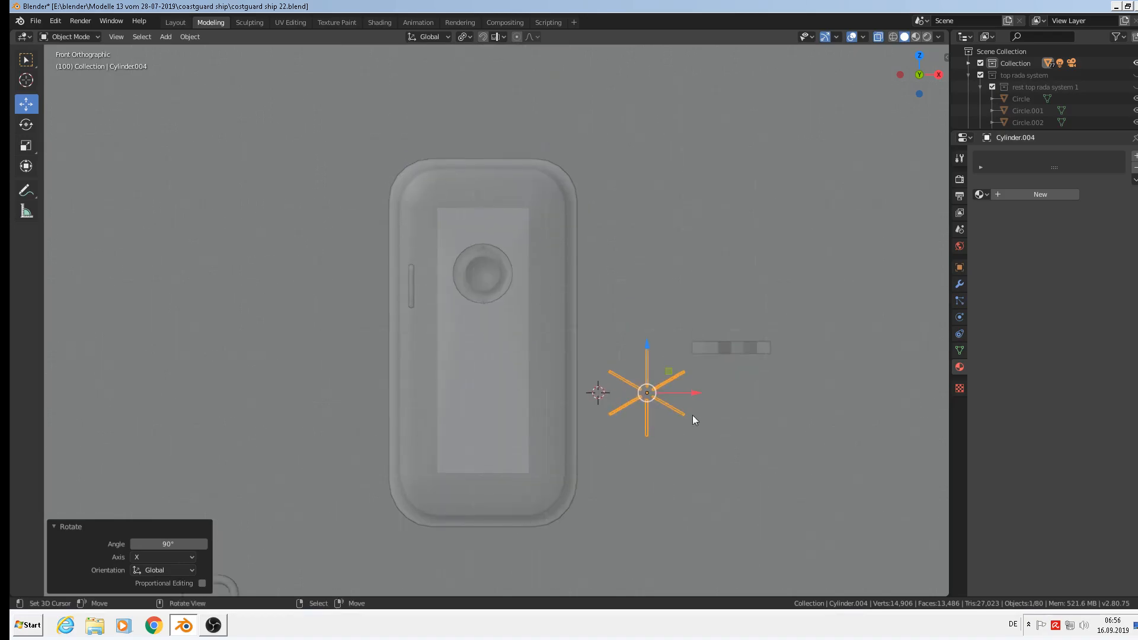
Switch the viewport to material preview shading and move the spokes -0.0655 m along Y, in front of the ship's side.
click(916, 36)
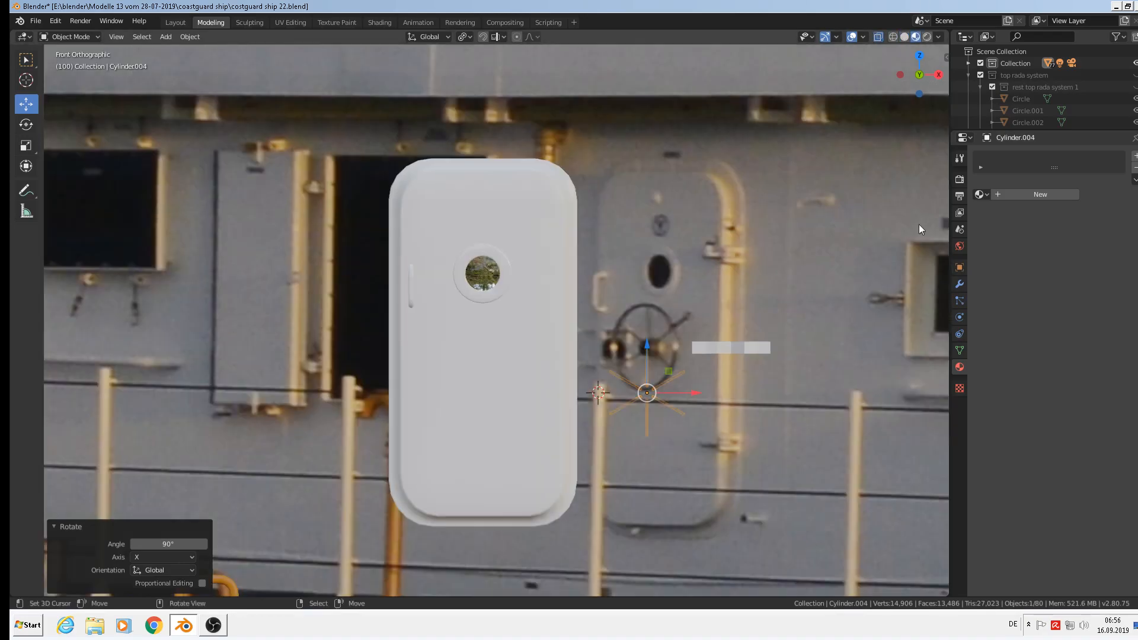
scroll(749, 371, up, 3)
middle_drag(677, 392, 557, 428)
drag(505, 418, 46, 454)
middle_drag(285, 294, 763, 211)
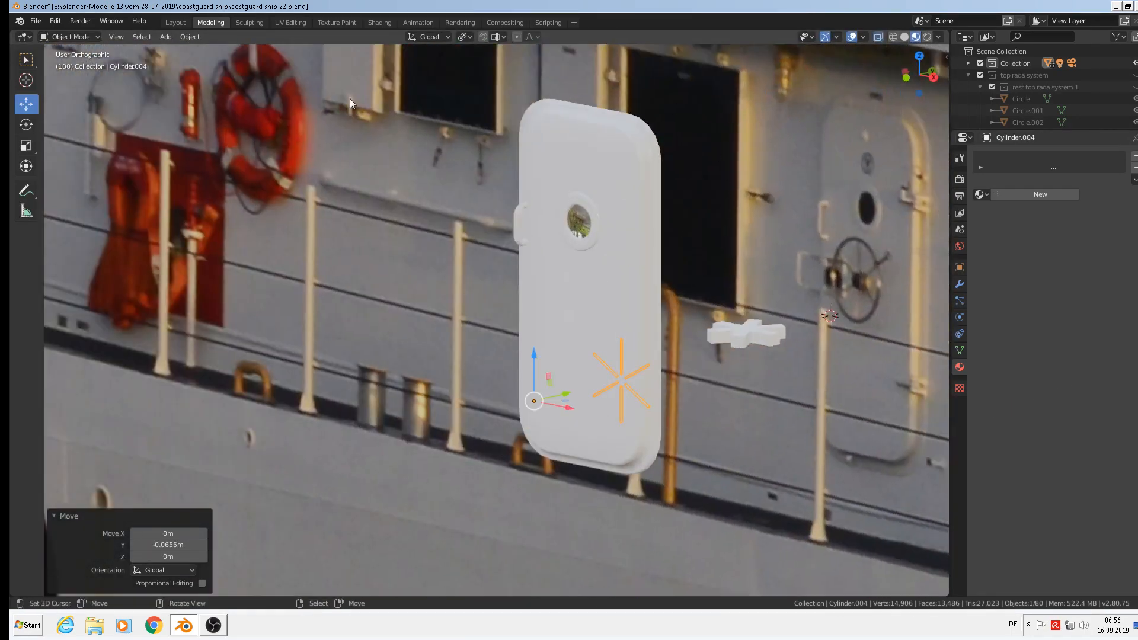
key(KP_1)
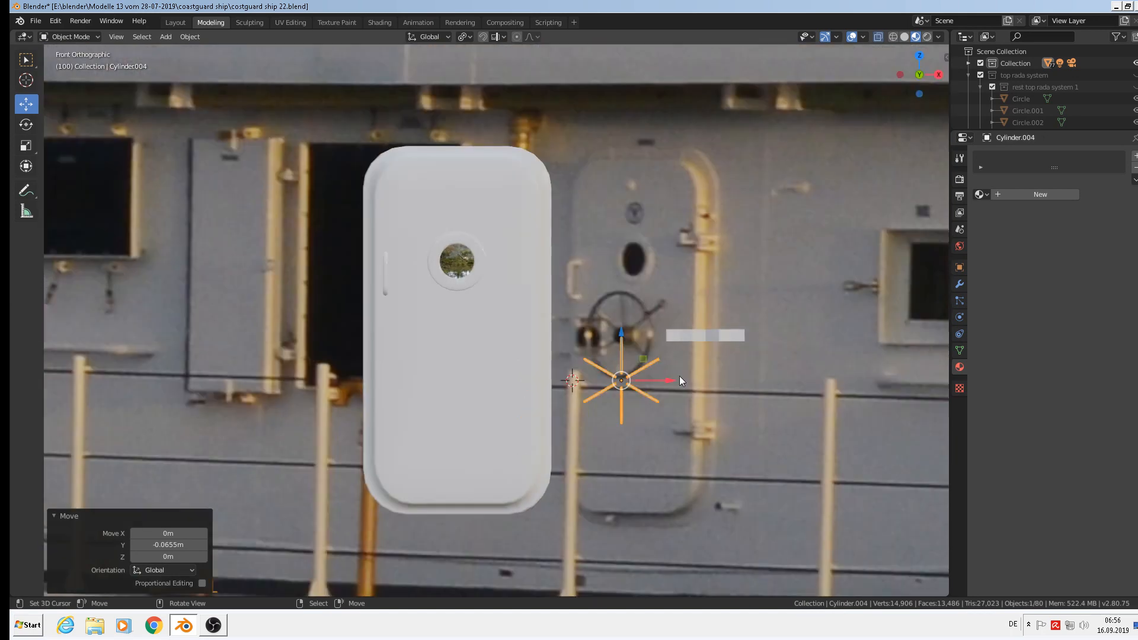
Place the 3D cursor at the centre of the spokes and add a Bezier circle there.
scroll(679, 376, up, 2)
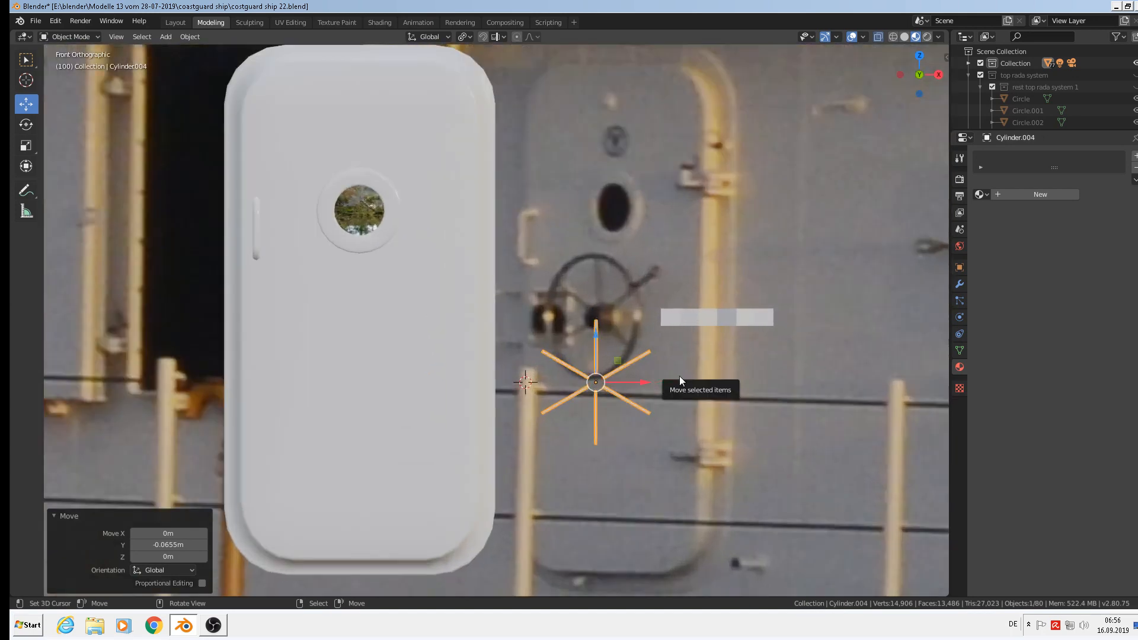
click(603, 381)
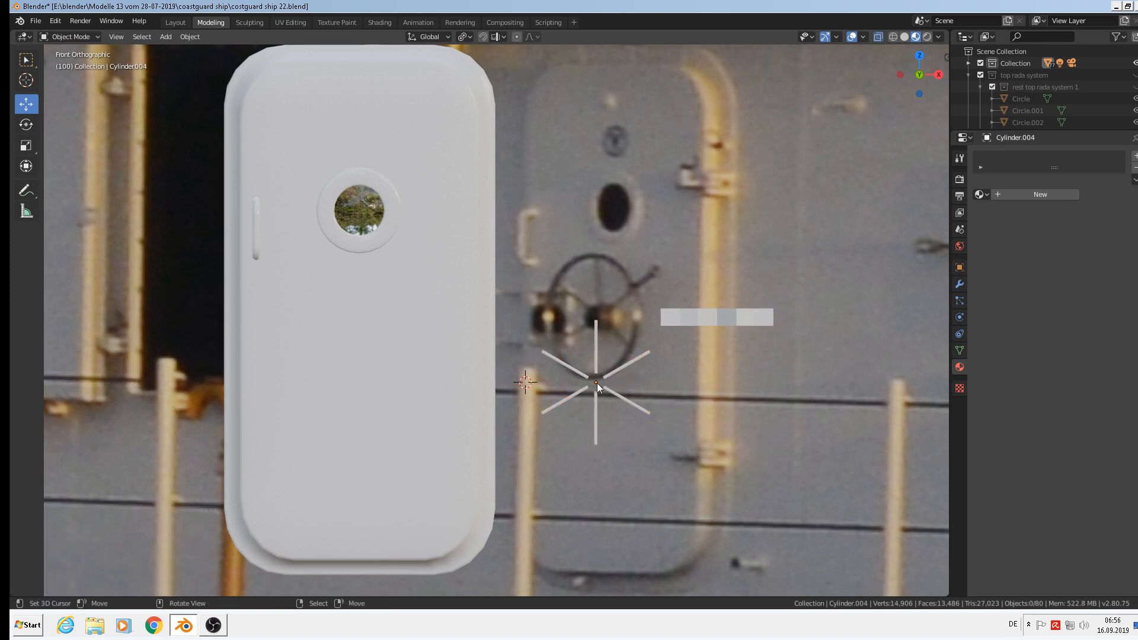
shift+right_click(596, 382)
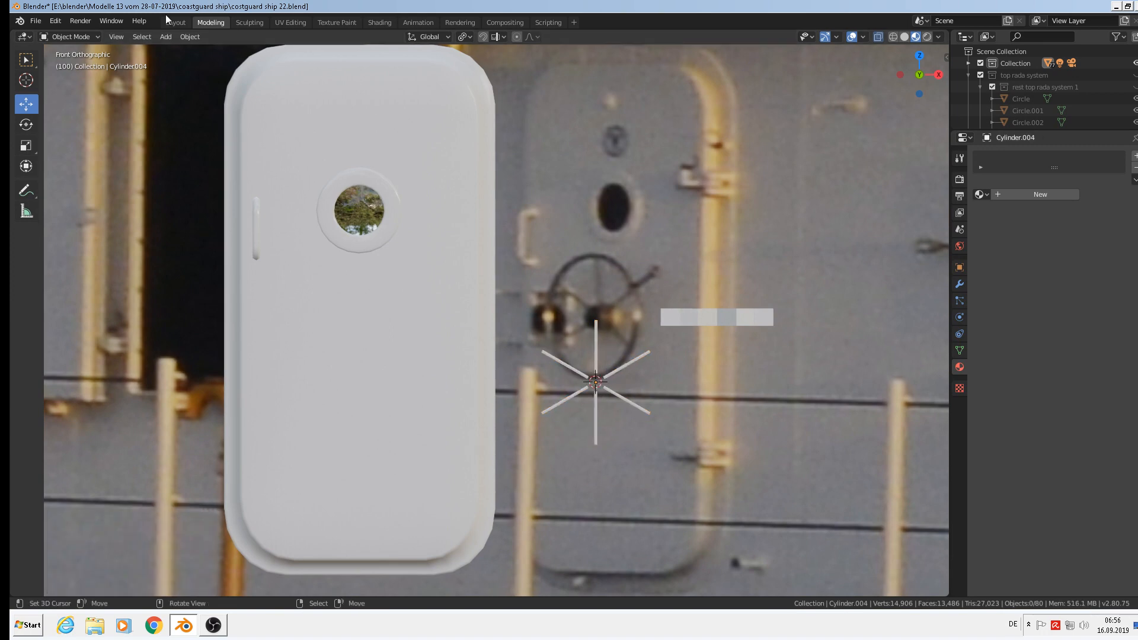
click(166, 36)
mouse_move(168, 59)
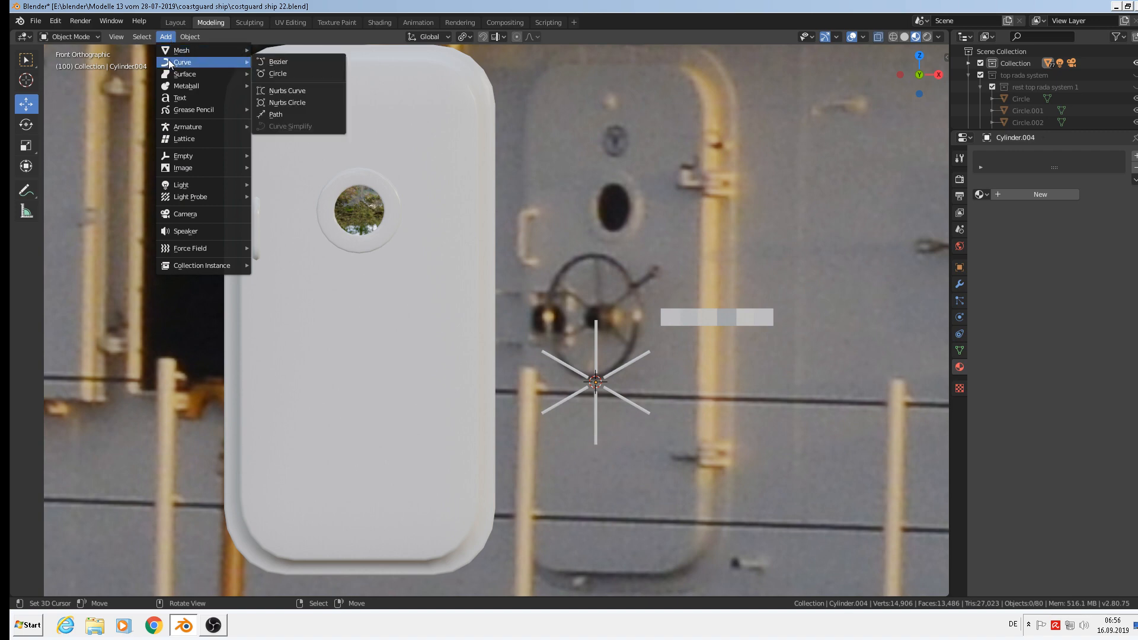
click(277, 77)
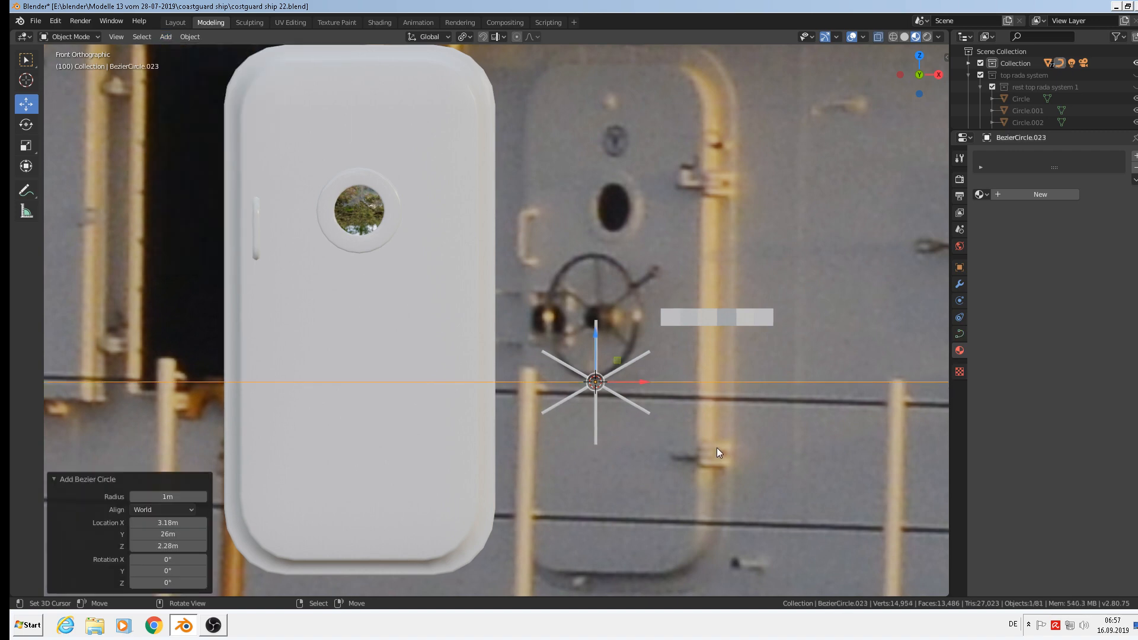
Rotate the circle 90° about the X axis and scale it by 0.122 and again by 0.048 to fit around the spokes.
text(rx90)
key(Return)
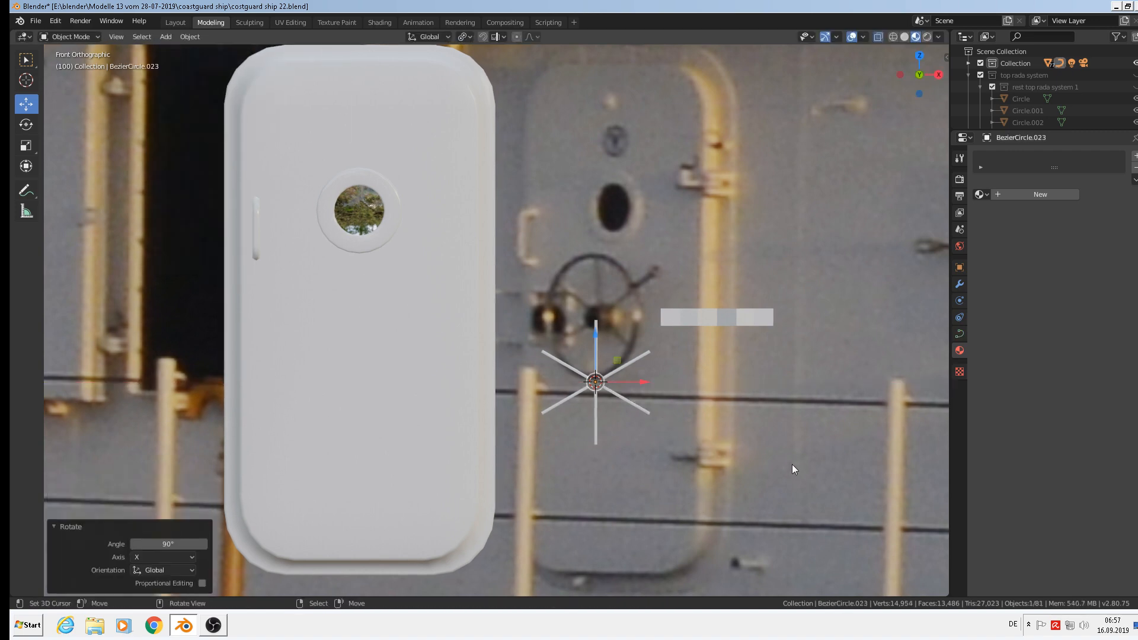
key(s)
key(Return)
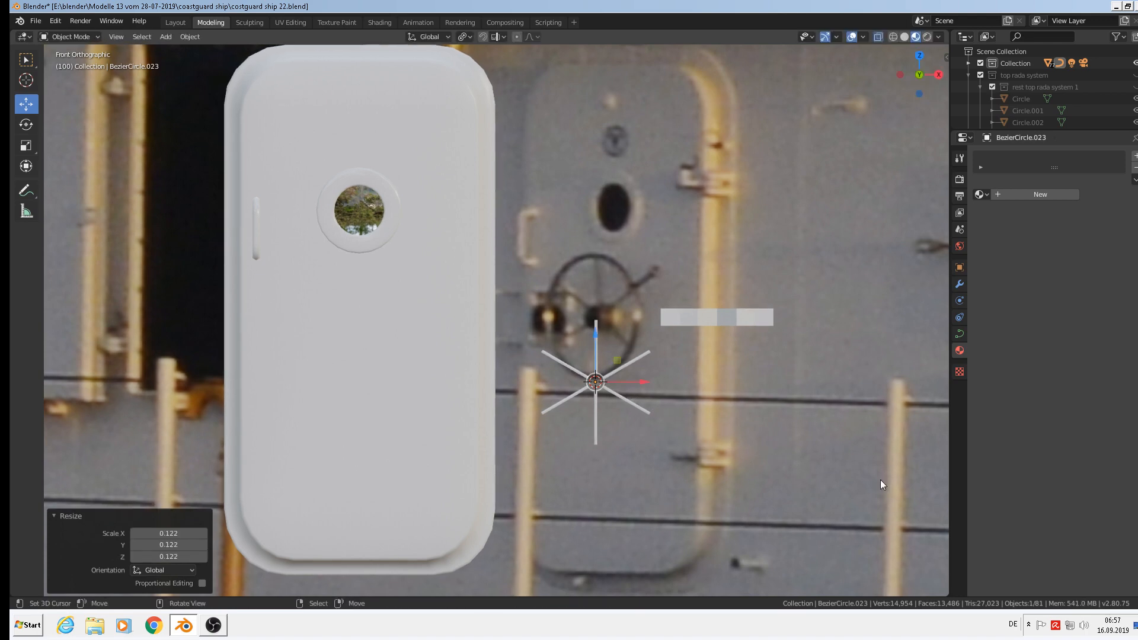
key(s)
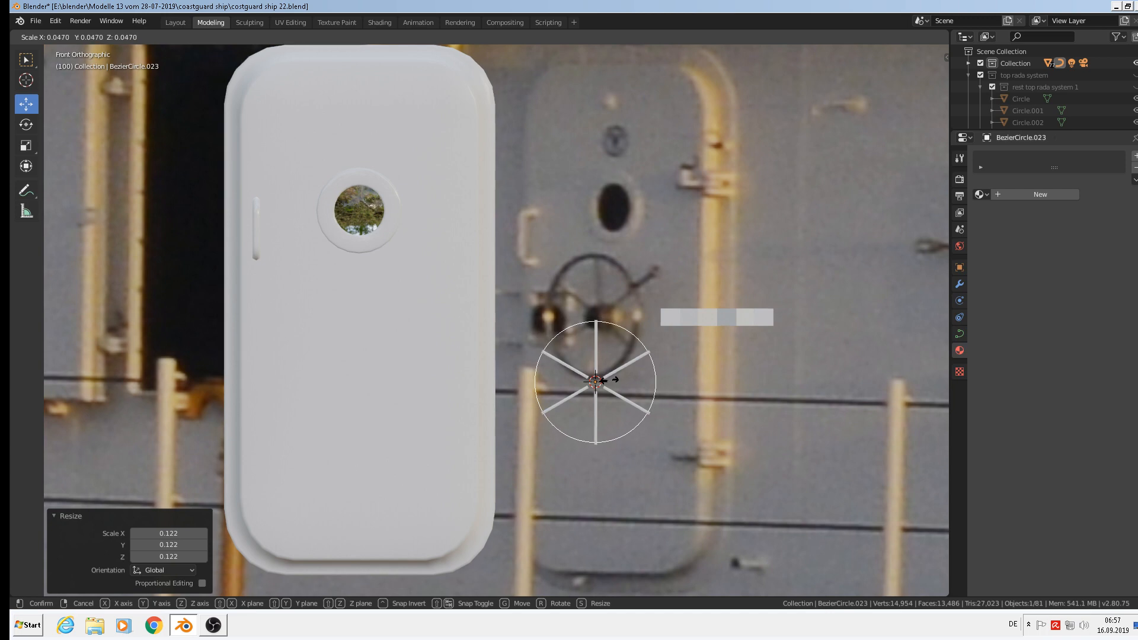
click(612, 382)
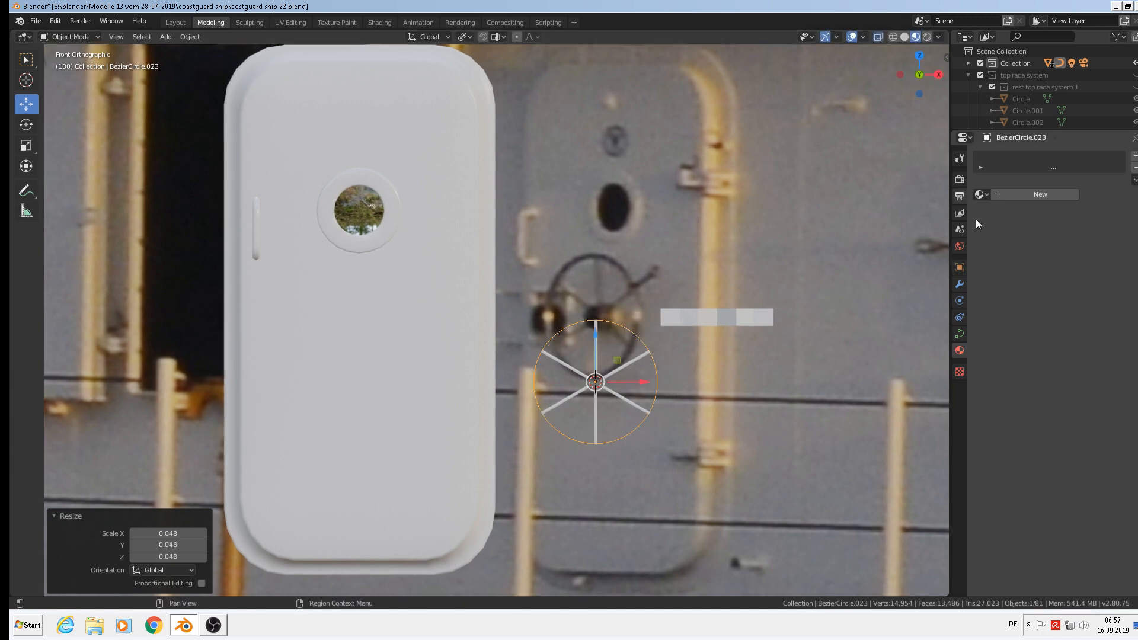
Give the circle a bevel depth of 0.03 m to form the handwheel's rim.
click(959, 334)
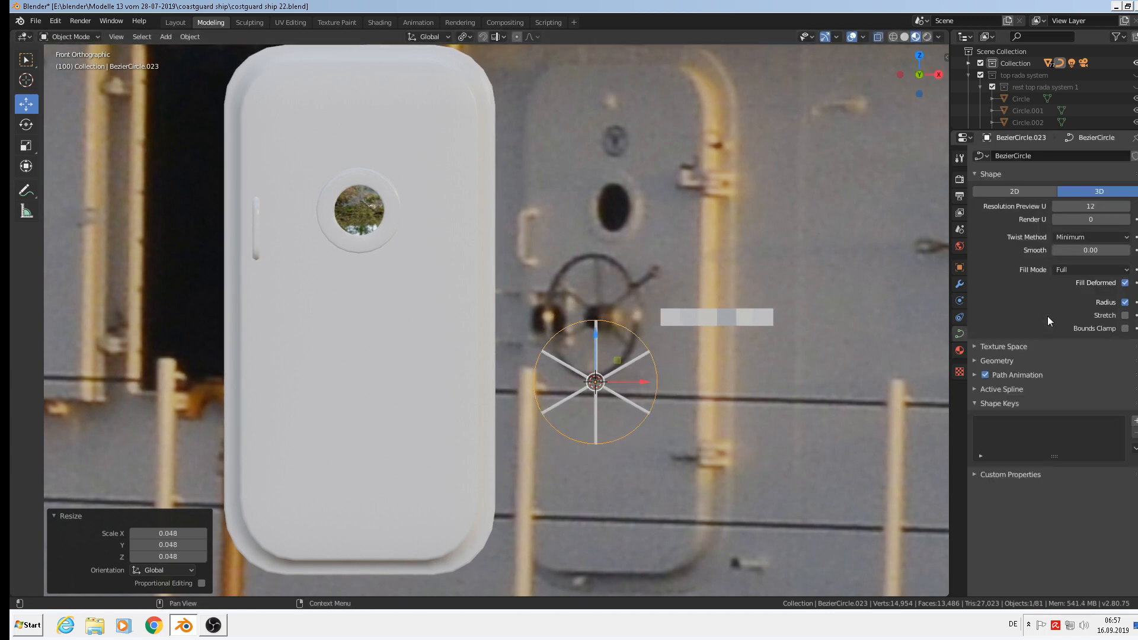
click(985, 364)
mouse_move(1061, 452)
mouse_down()
mouse_move(1088, 453)
mouse_move(1068, 452)
mouse_up()
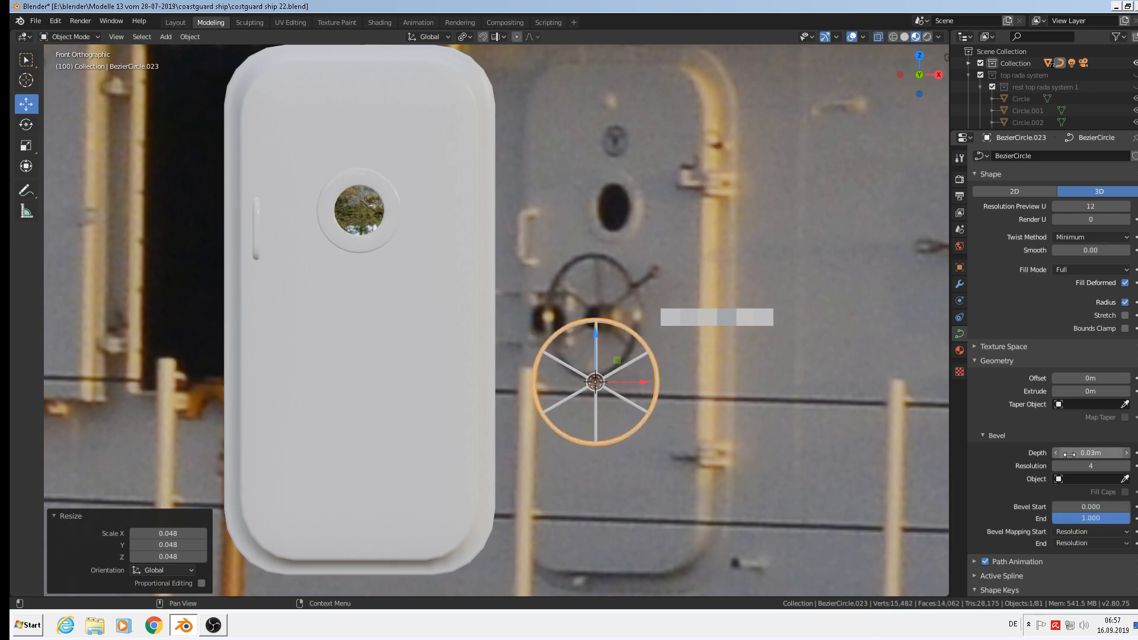
scroll(691, 364, up, 3)
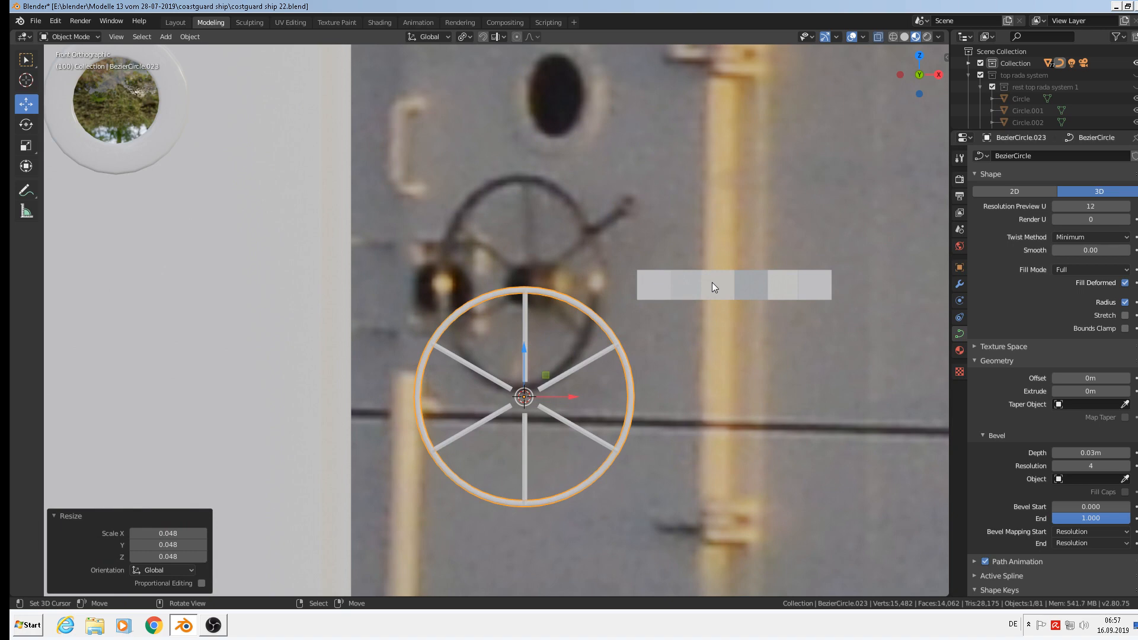
Move the rim -0.0478 m along Y so it lines up with the spokes.
middle_drag(617, 384, 524, 409)
scroll(525, 409, down, 3)
key(g)
key(y)
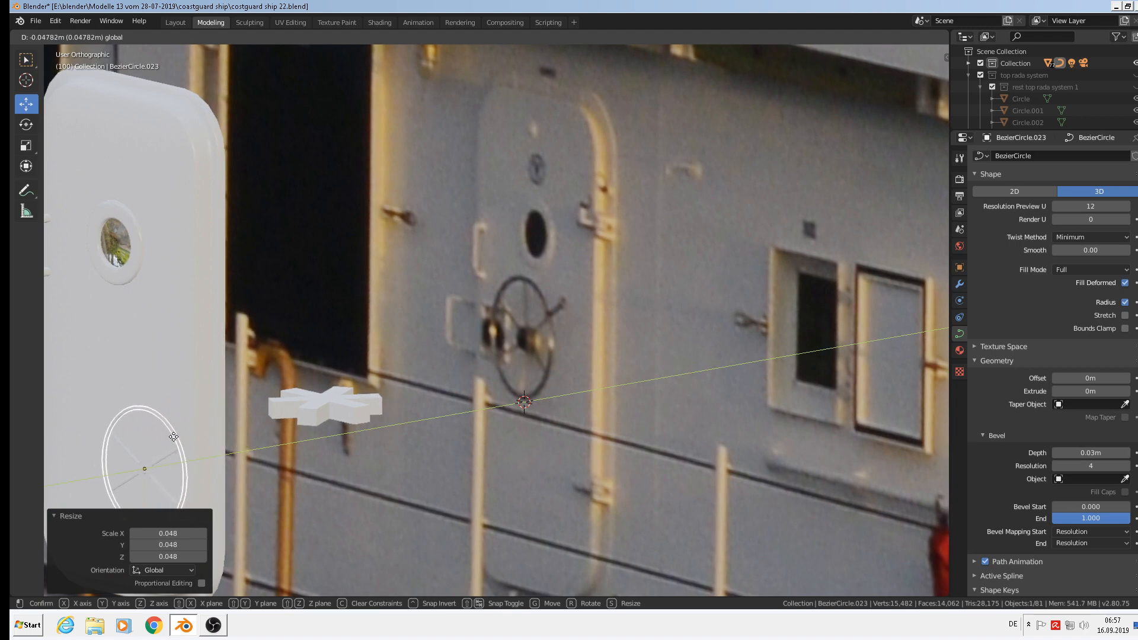
click(174, 437)
scroll(560, 380, up, 6)
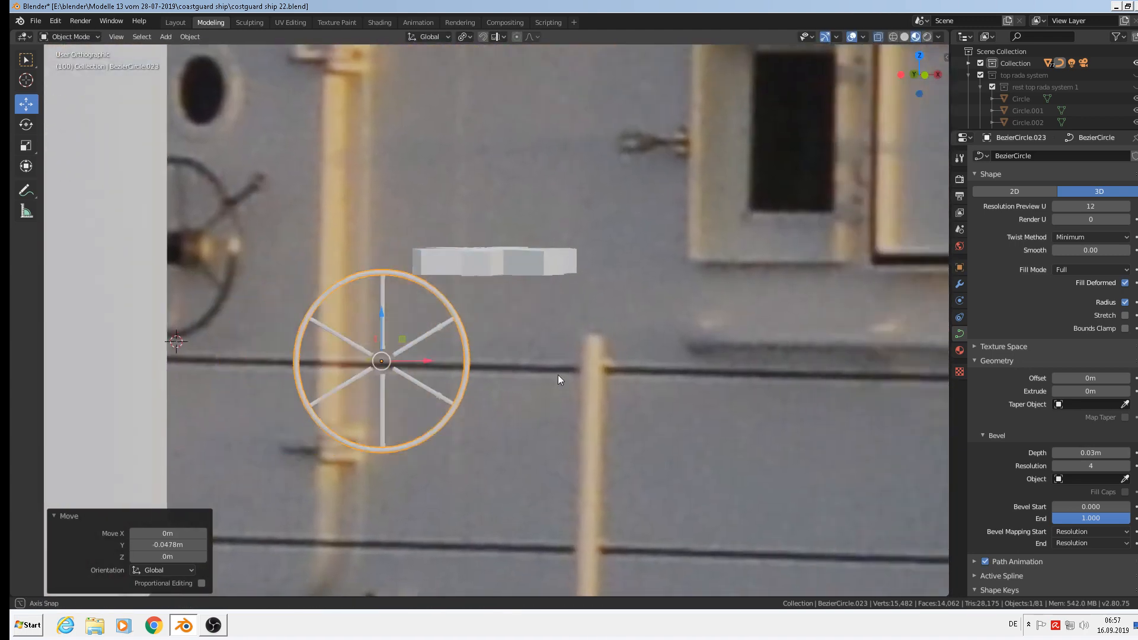
middle_drag(560, 380, 410, 413)
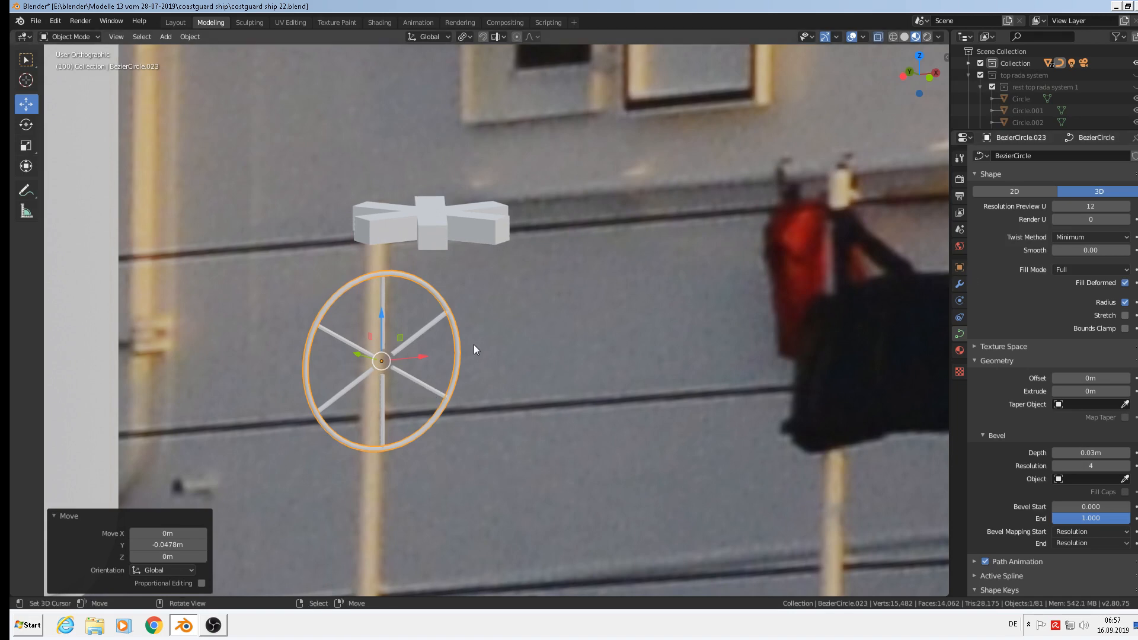
Convert the rim curve to a mesh.
click(191, 38)
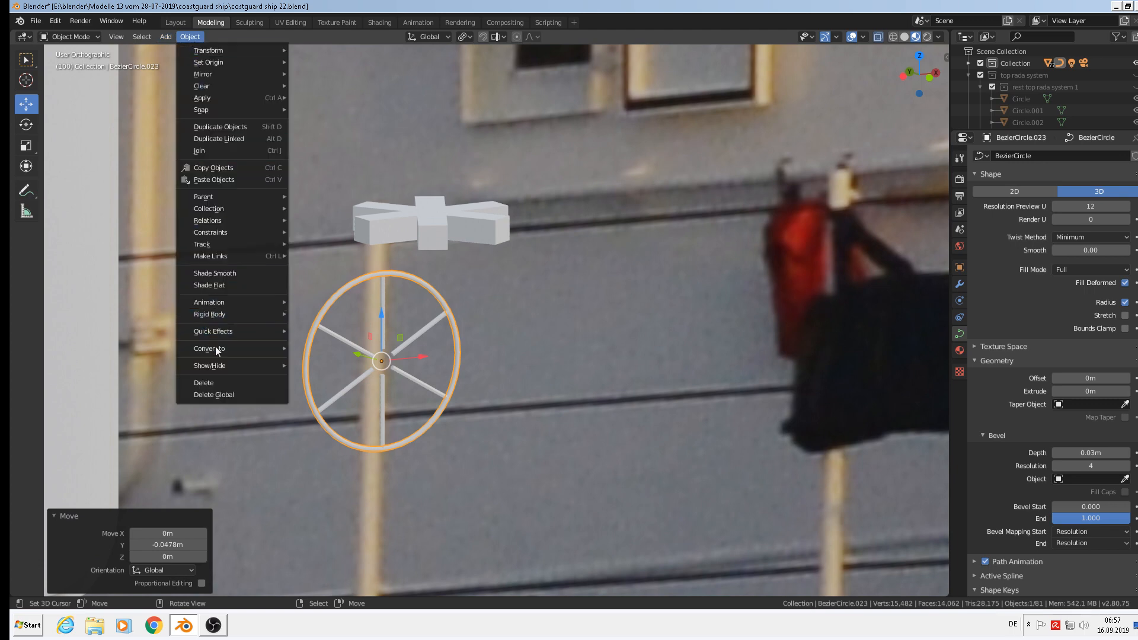
mouse_move(215, 348)
click(325, 361)
scroll(403, 358, up, 2)
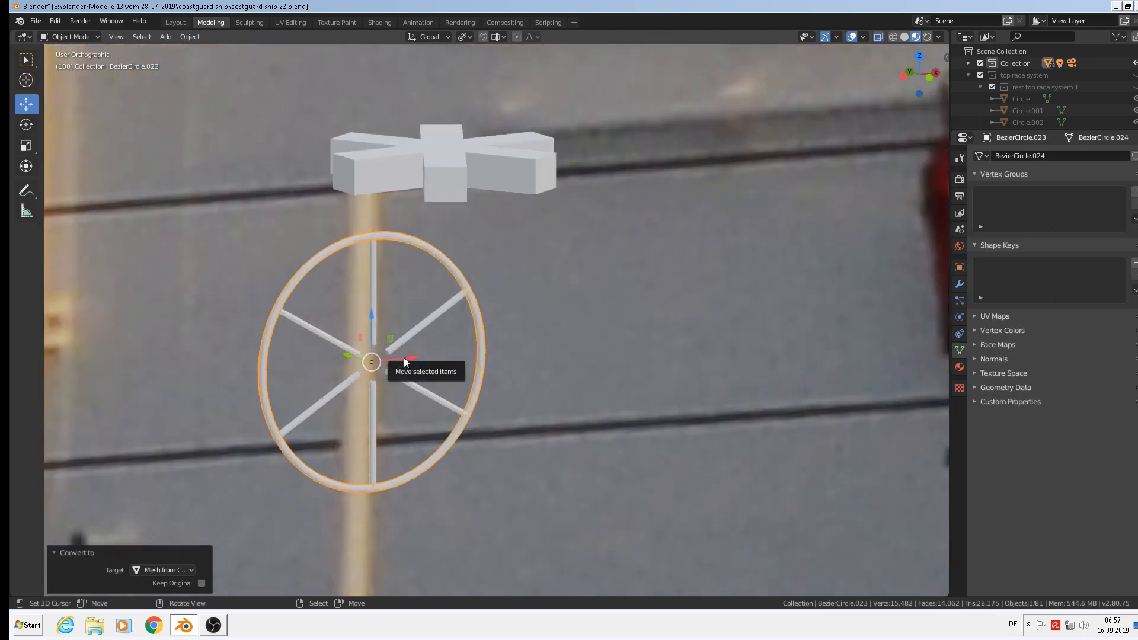
Open the rim for mesh editing, select all its faces and apply Checker Deselect.
key(Tab)
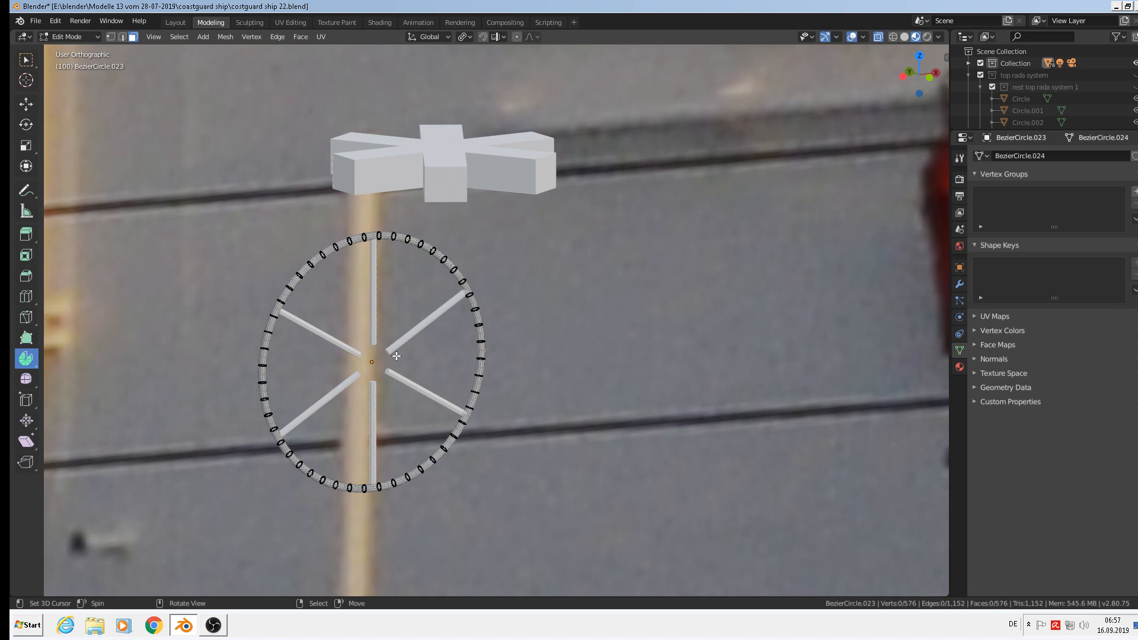
middle_drag(396, 356, 347, 344)
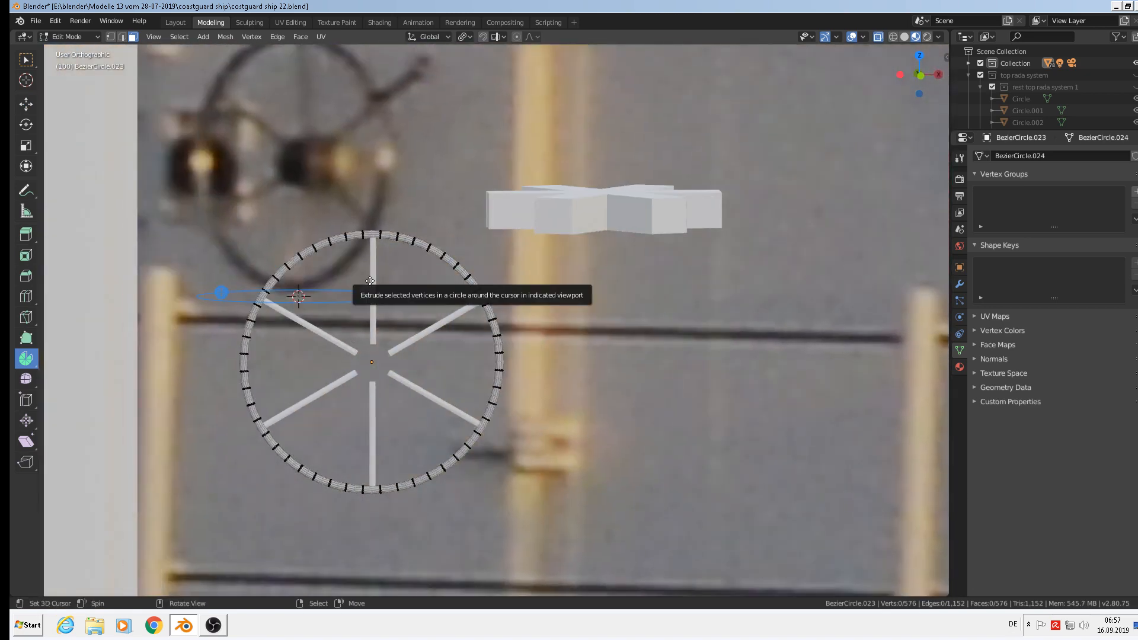
key(a)
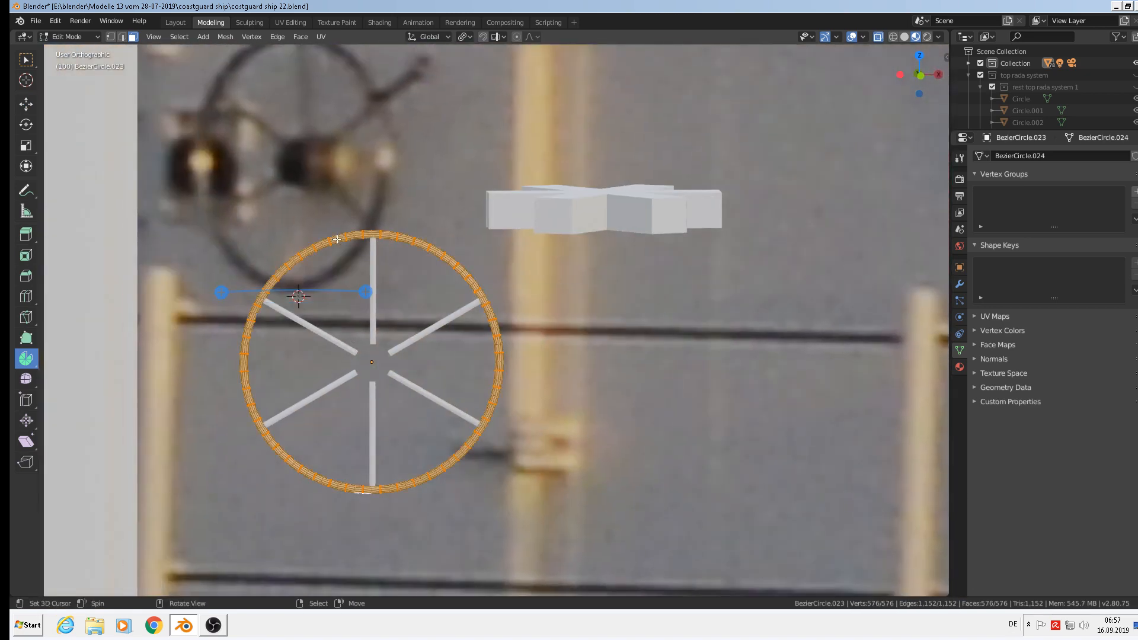
click(172, 38)
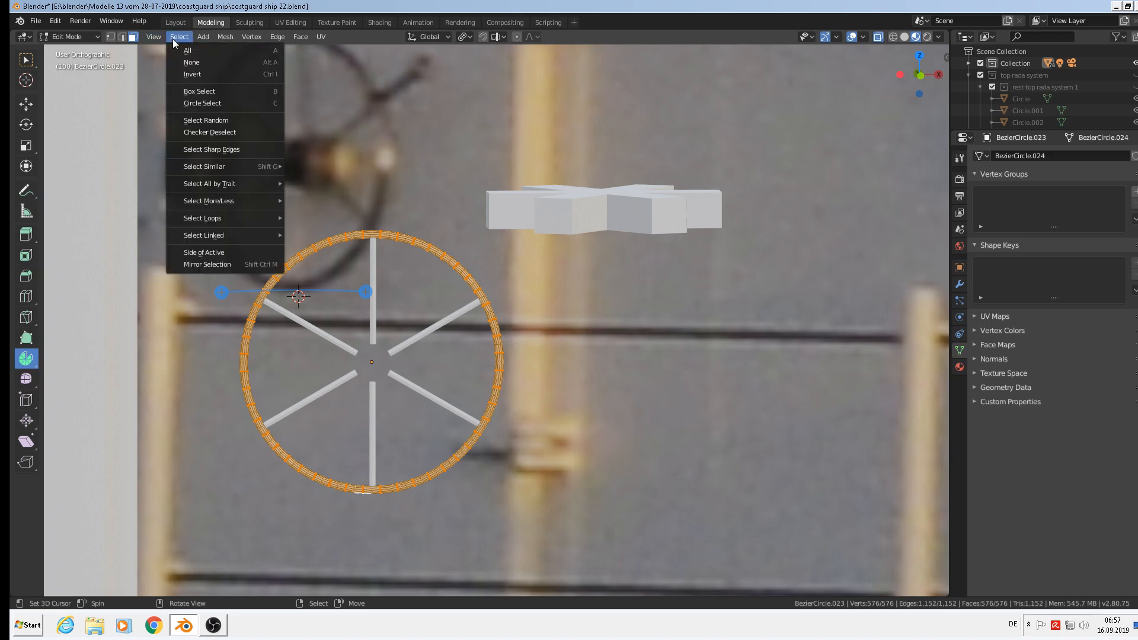
click(217, 132)
scroll(270, 181, up, 1)
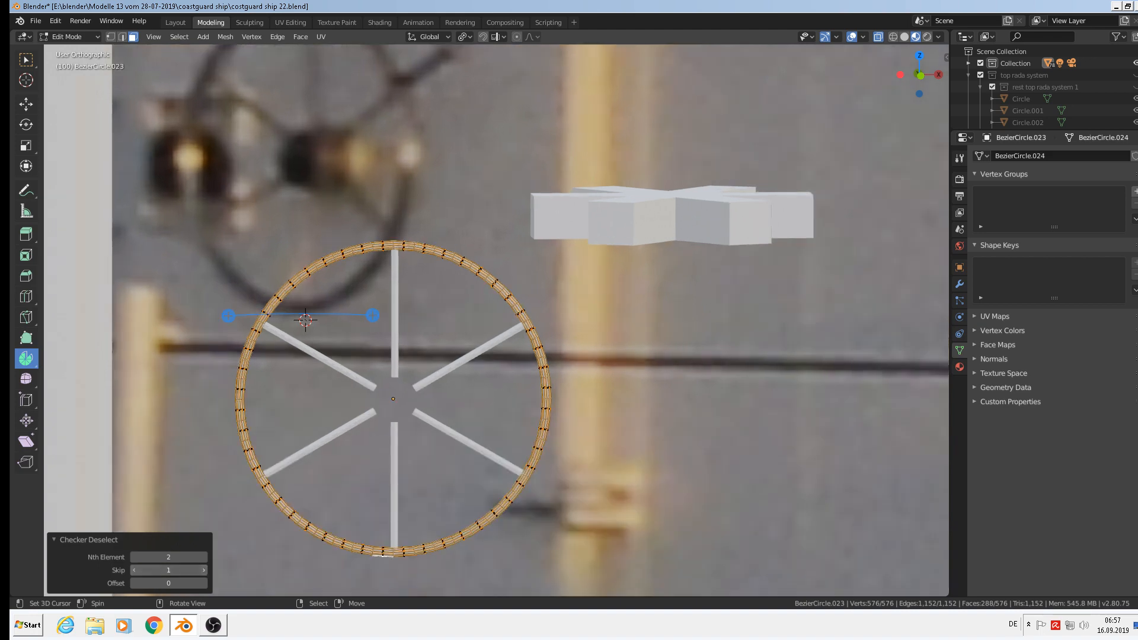
Set Checker Deselect's Nth Element to 6 with Skip at 1, and return to Object Mode.
click(204, 568)
click(136, 571)
click(135, 570)
click(203, 558)
click(205, 558)
click(205, 559)
click(204, 558)
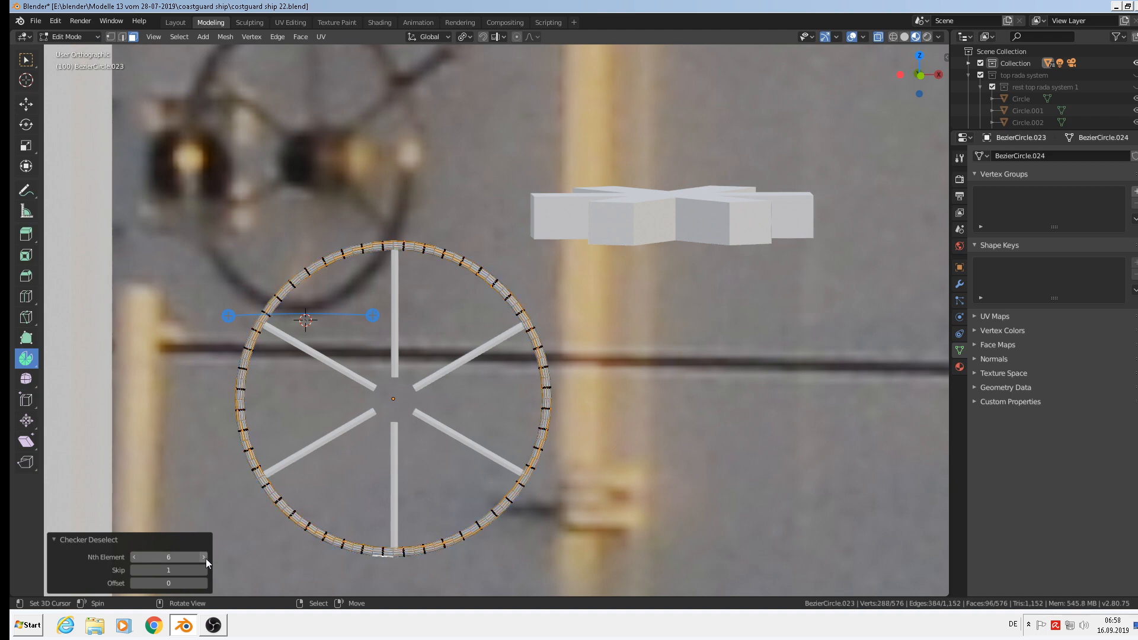
key(Tab)
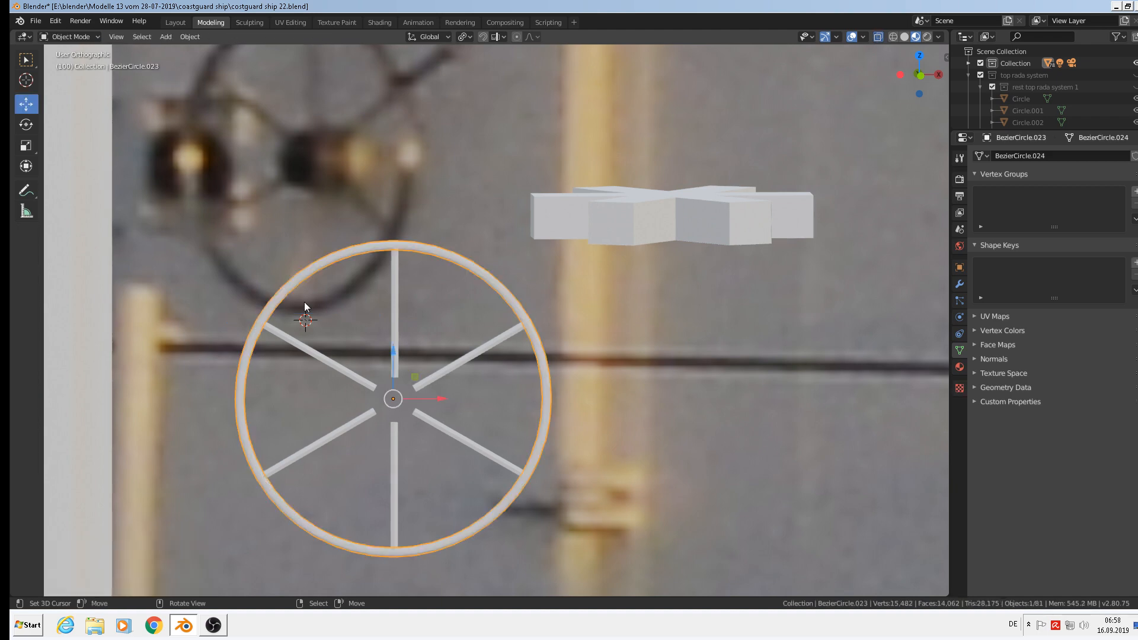
Select the inner end faces of all six spokes in Edit Mode, move them 0.00159 m along Y, and return to Object Mode.
scroll(400, 273, down, 1)
middle_drag(458, 337, 520, 373)
scroll(379, 373, up, 4)
key(Tab)
key(Tab)
click(422, 336)
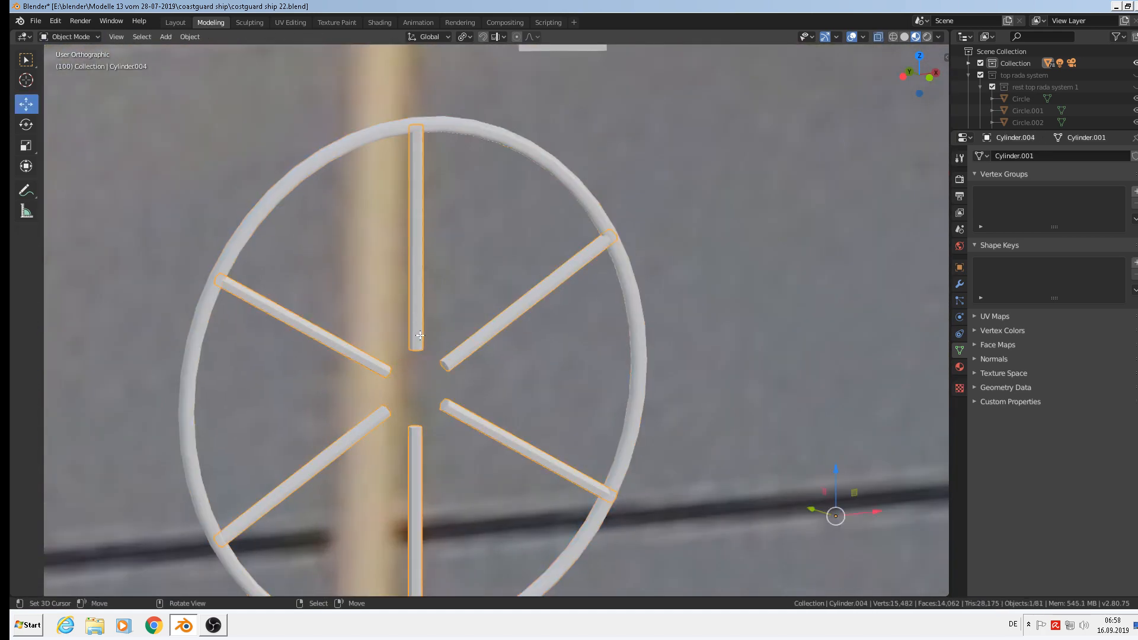
key(Tab)
right_click(389, 372)
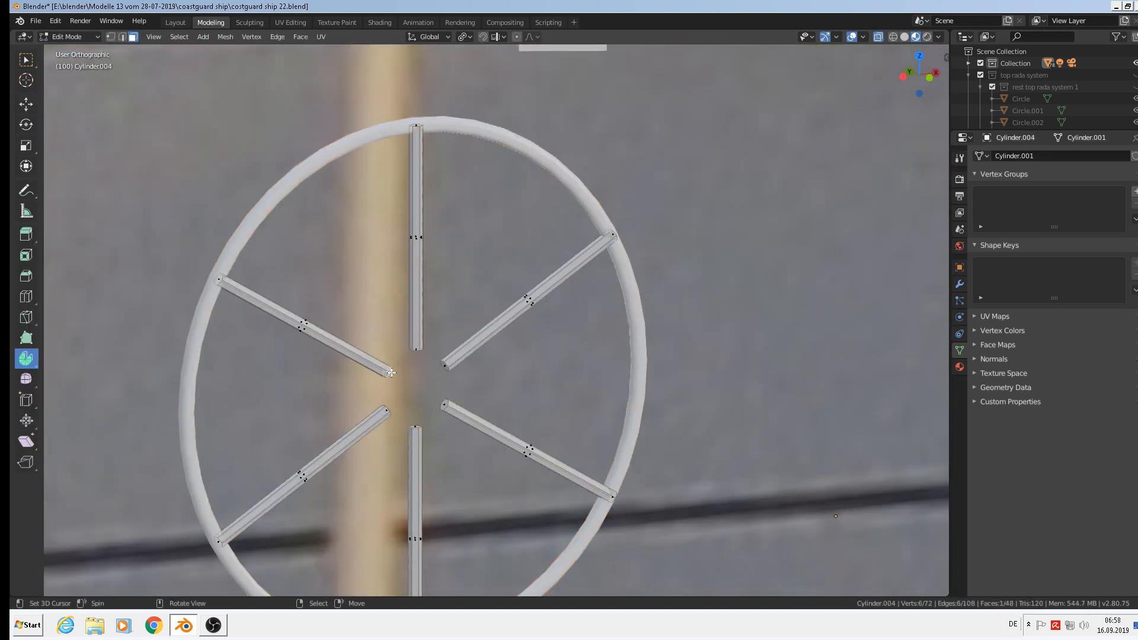
shift+right_click(418, 351)
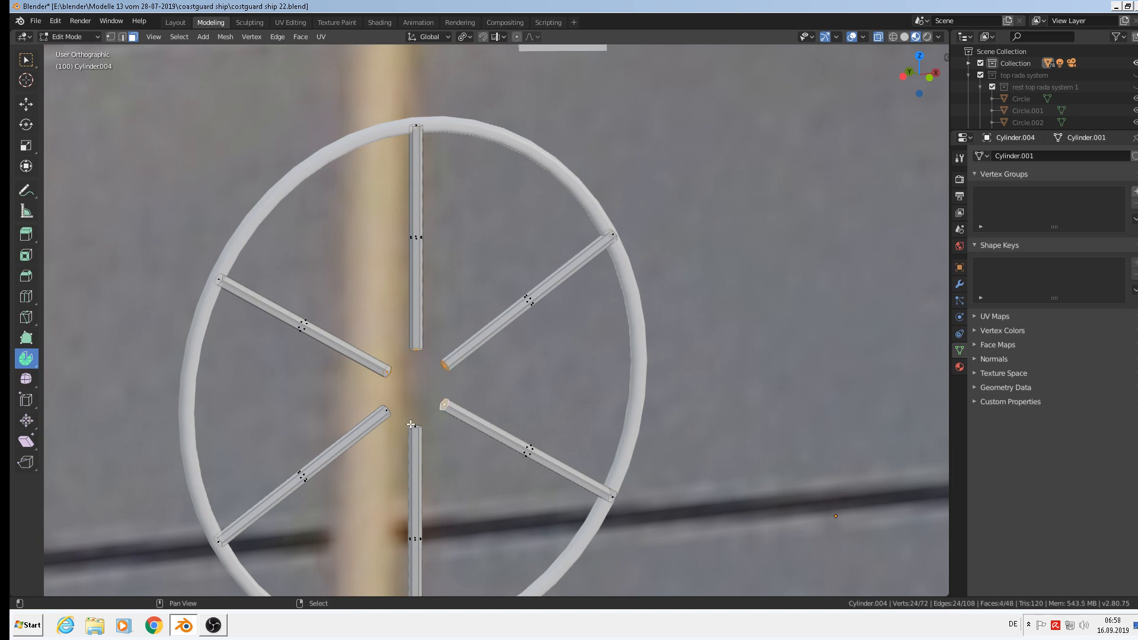
scroll(465, 432, down, 6)
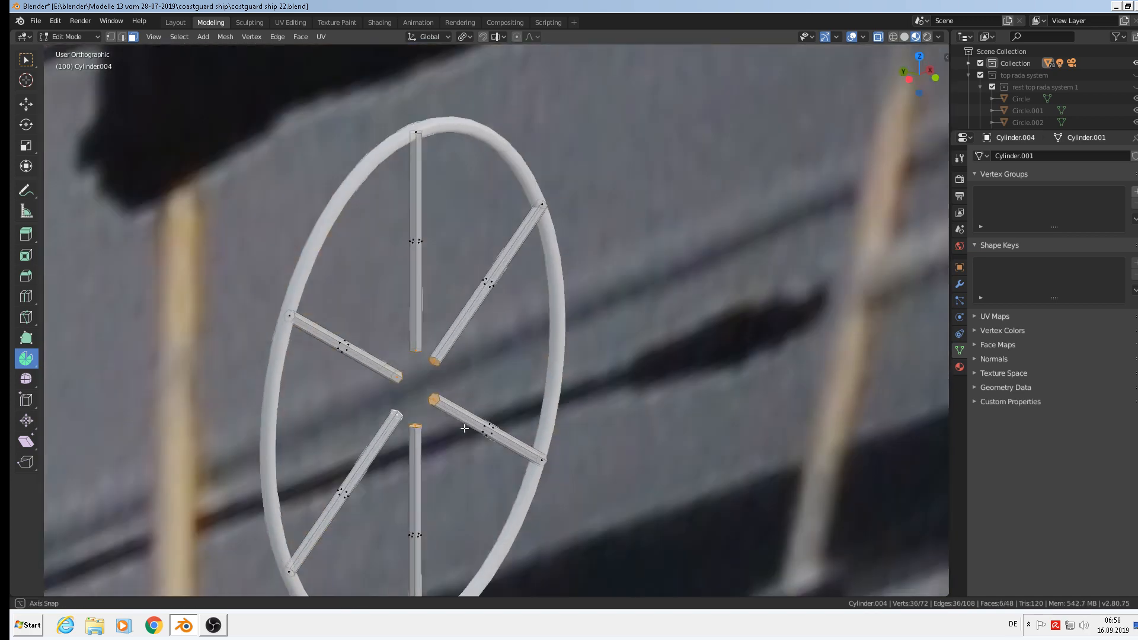
middle_drag(469, 420, 498, 415)
key(g)
key(y)
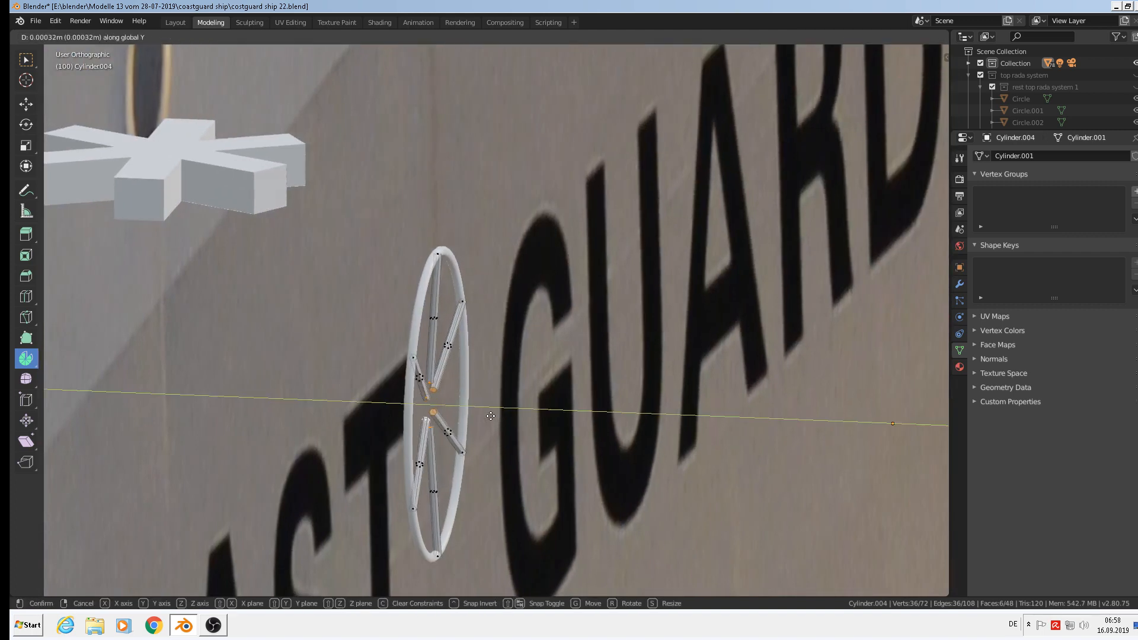
click(460, 414)
click(26, 110)
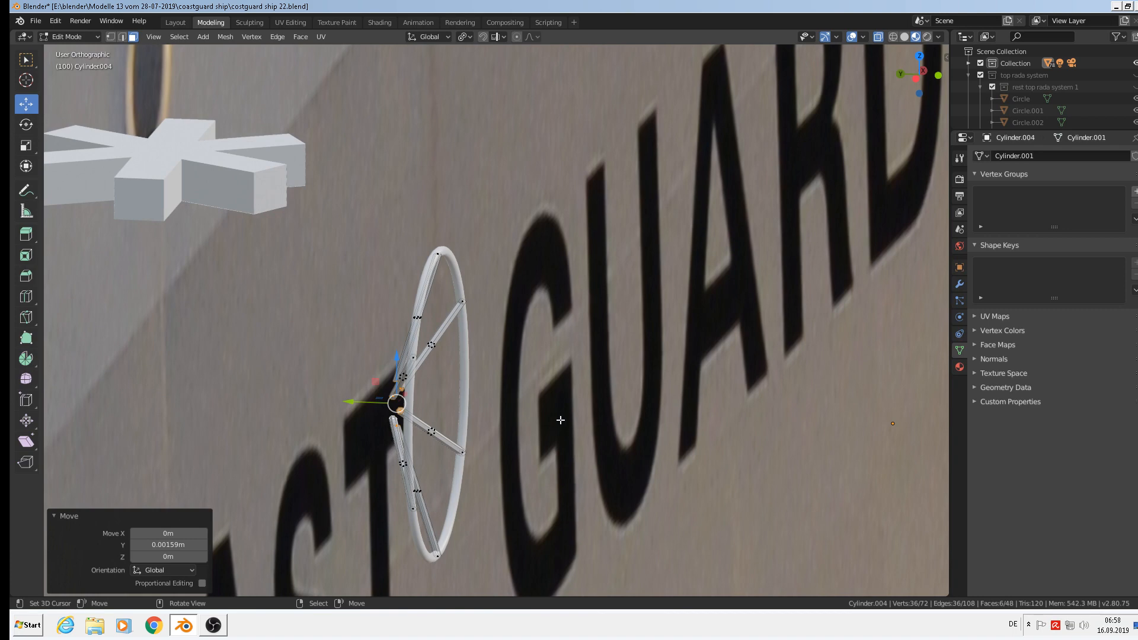
middle_drag(561, 420, 425, 402)
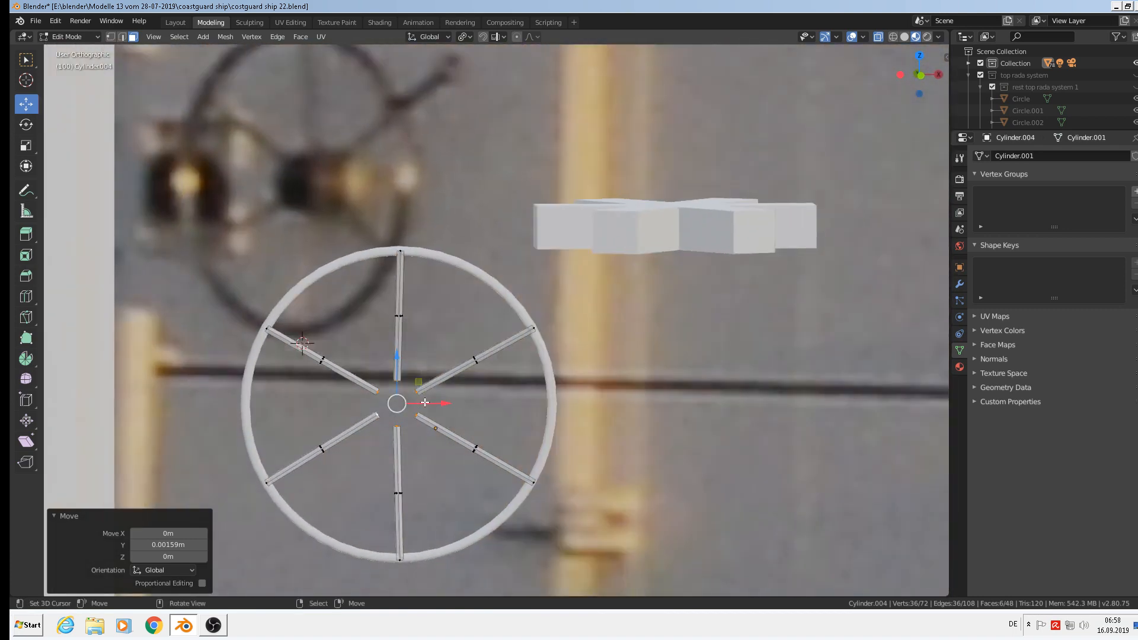
key(Tab)
In front view, add a mesh cylinder with 24 vertices at the centre of the wheel.
key(KP_1)
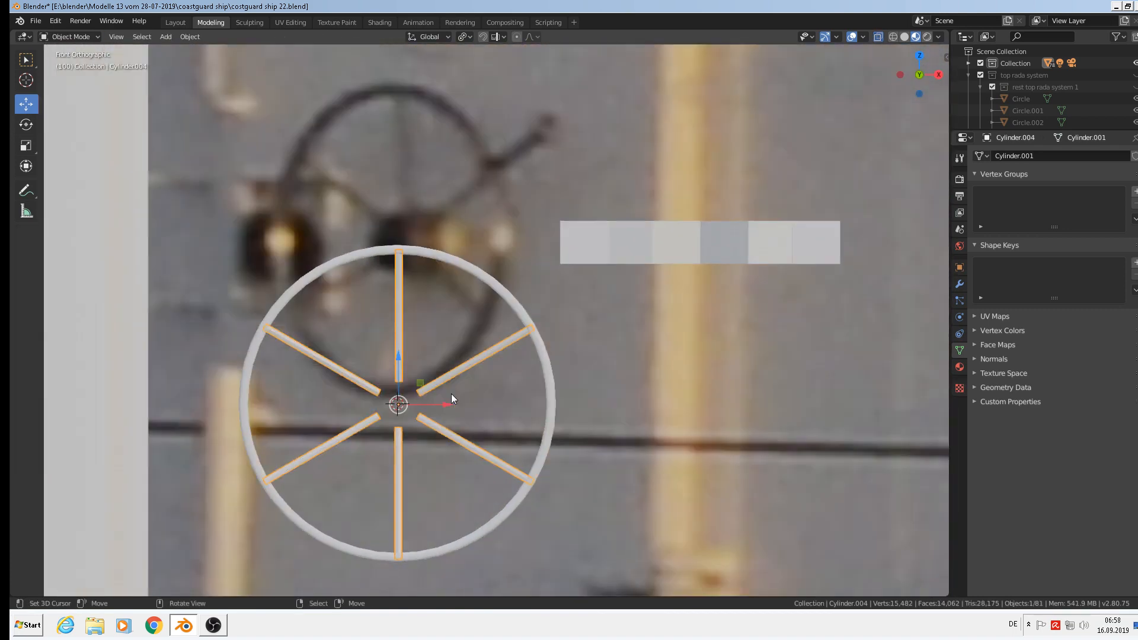
scroll(444, 320, down, 3)
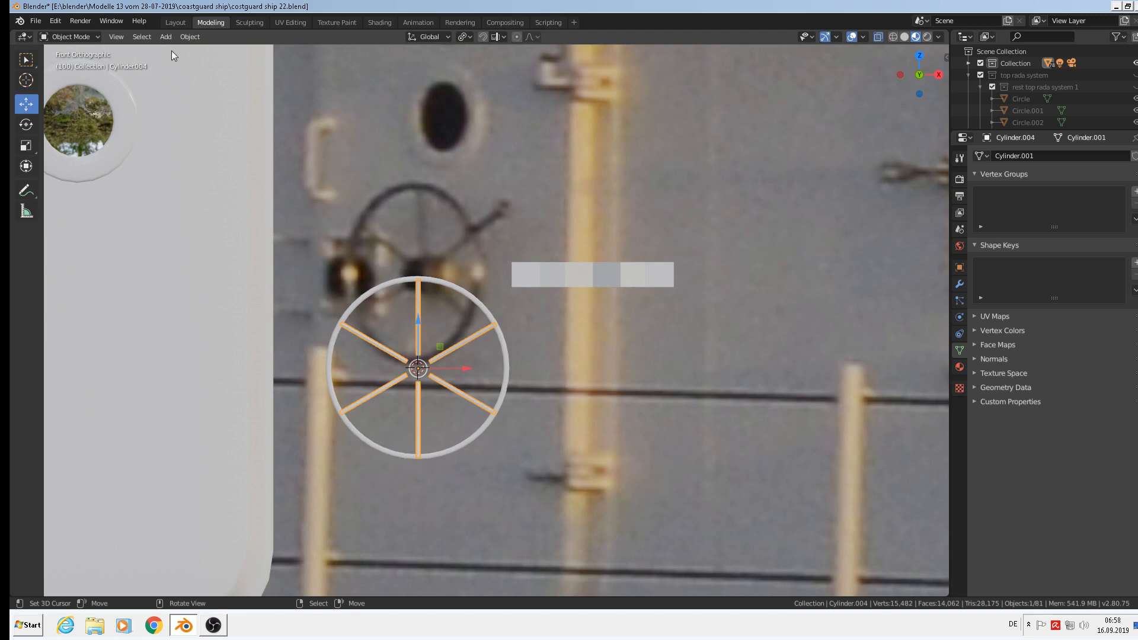
click(190, 37)
mouse_move(164, 39)
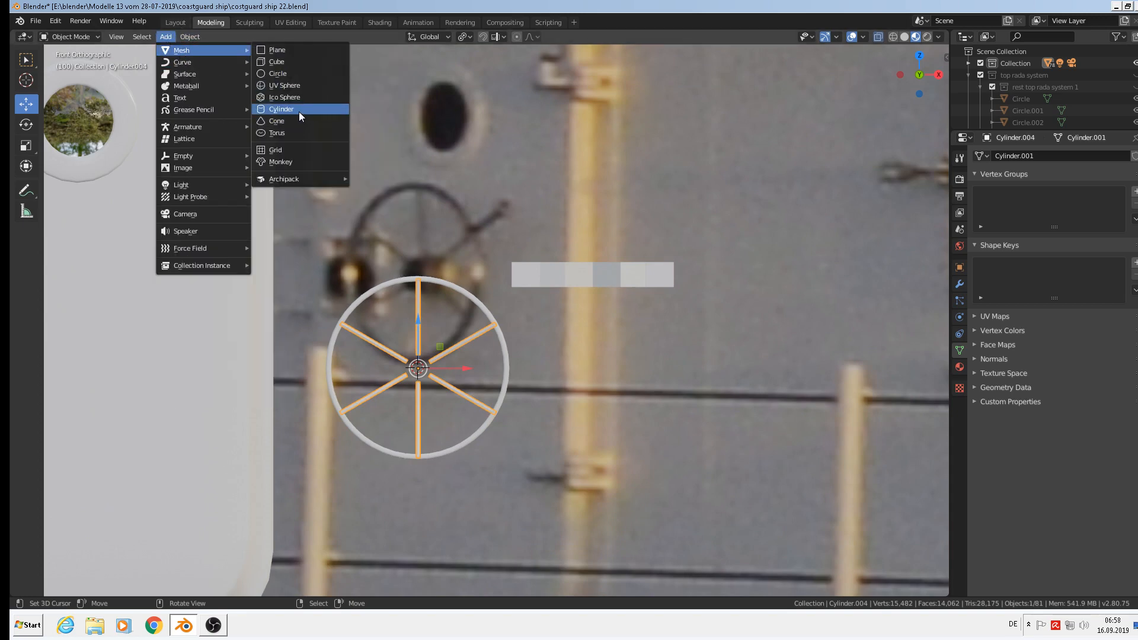
click(299, 111)
click(175, 446)
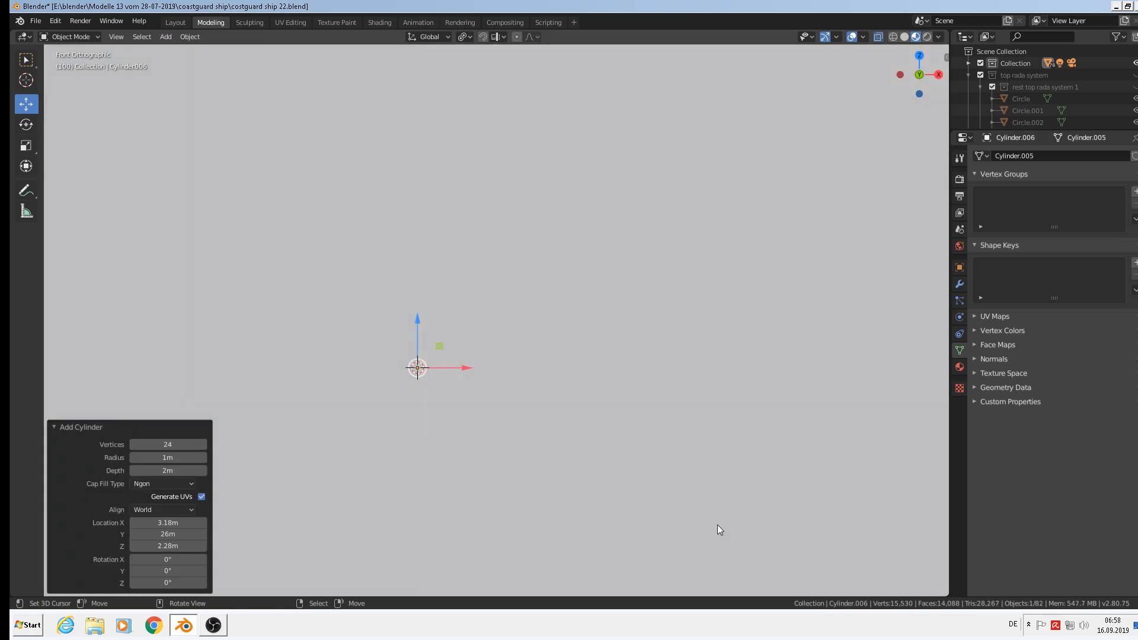
Scale the new cylinder down to hub size with successive factors of 0.129, 0.044 and 0.161.
key(s)
click(486, 398)
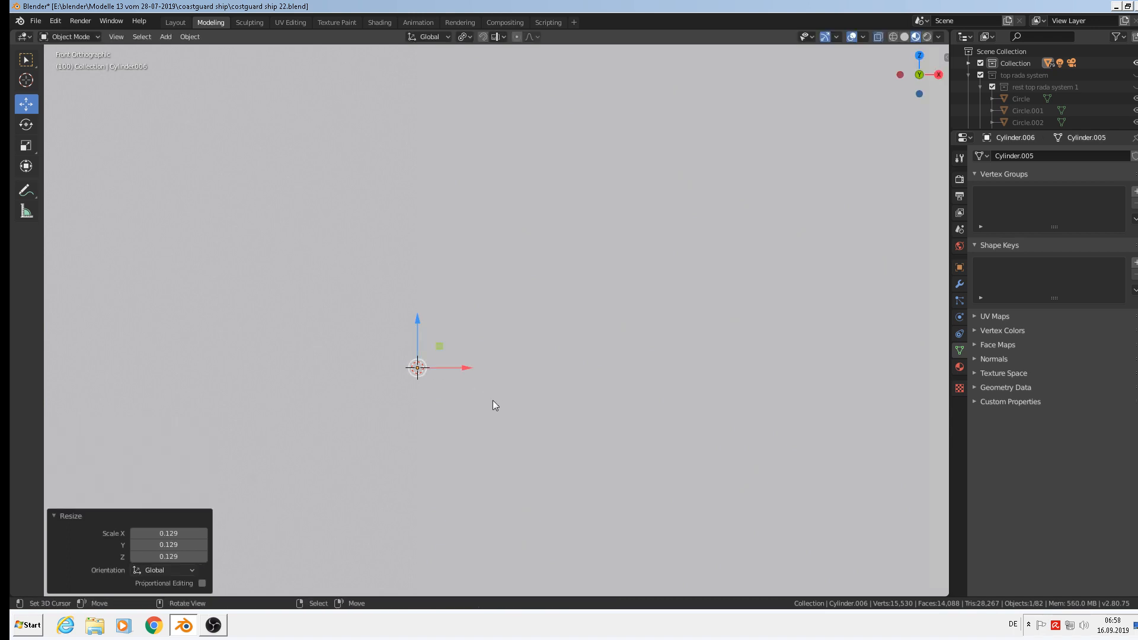
key(s)
click(429, 373)
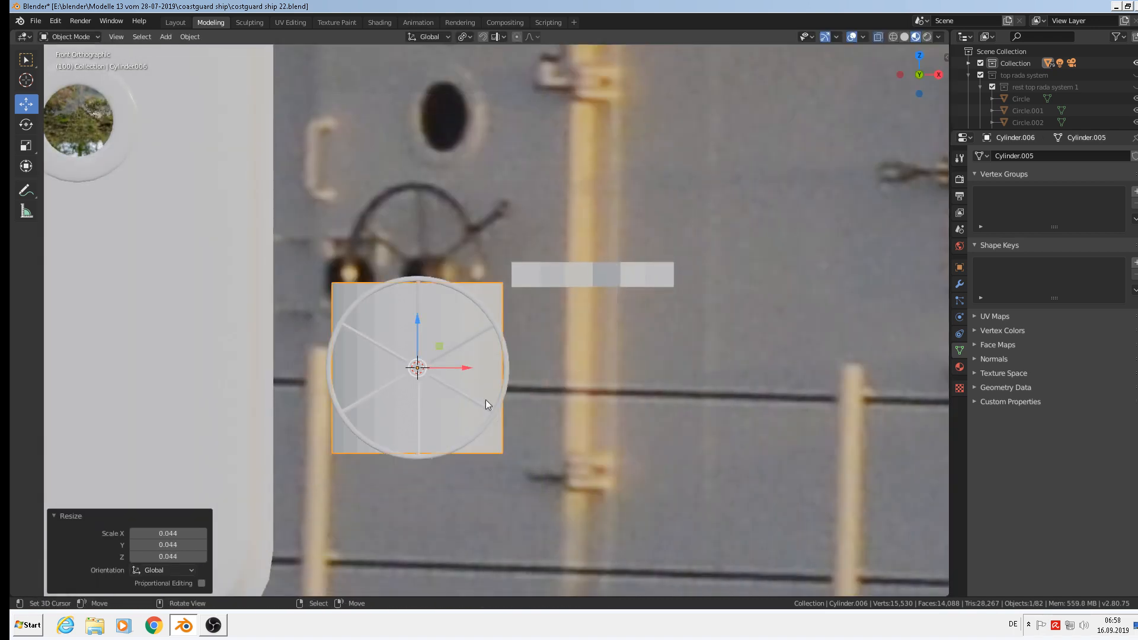
key(s)
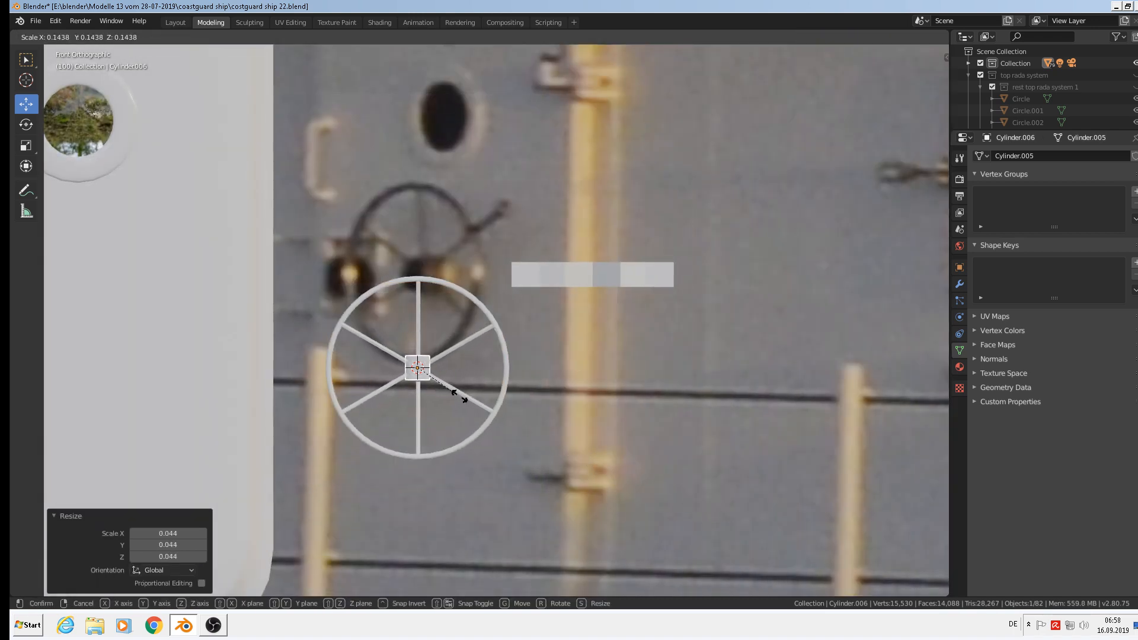
click(465, 398)
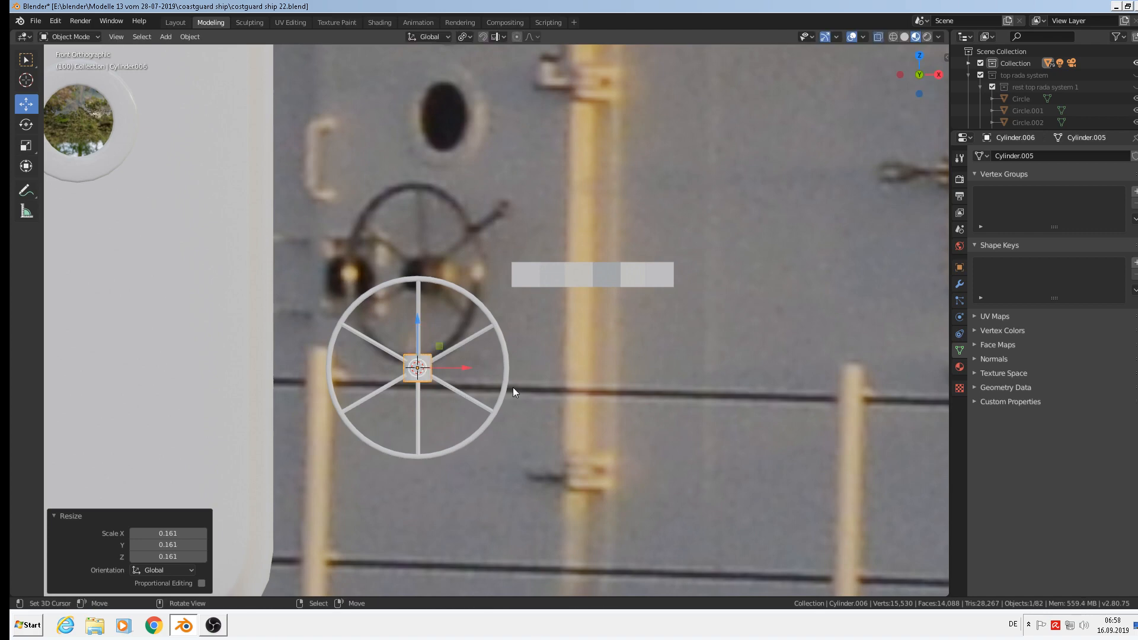
Rotate the hub cylinder 90° about X and nudge it along X and Z to centre it between the spokes.
text(rx90)
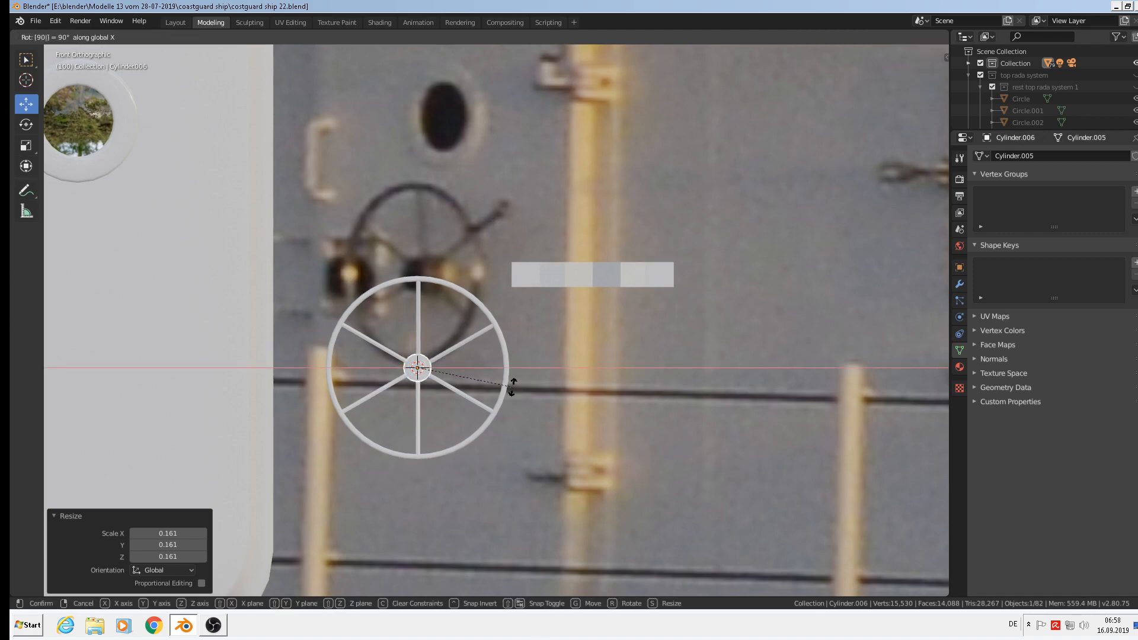
key(Return)
scroll(418, 338, up, 6)
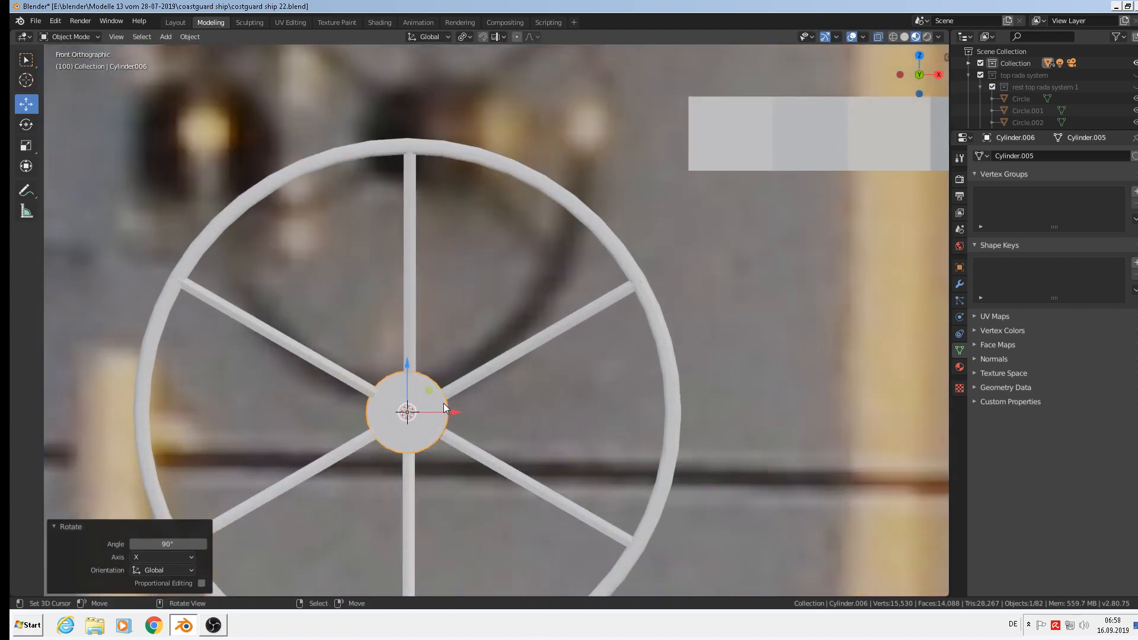
drag(444, 407, 446, 407)
drag(413, 367, 409, 366)
drag(450, 415, 447, 415)
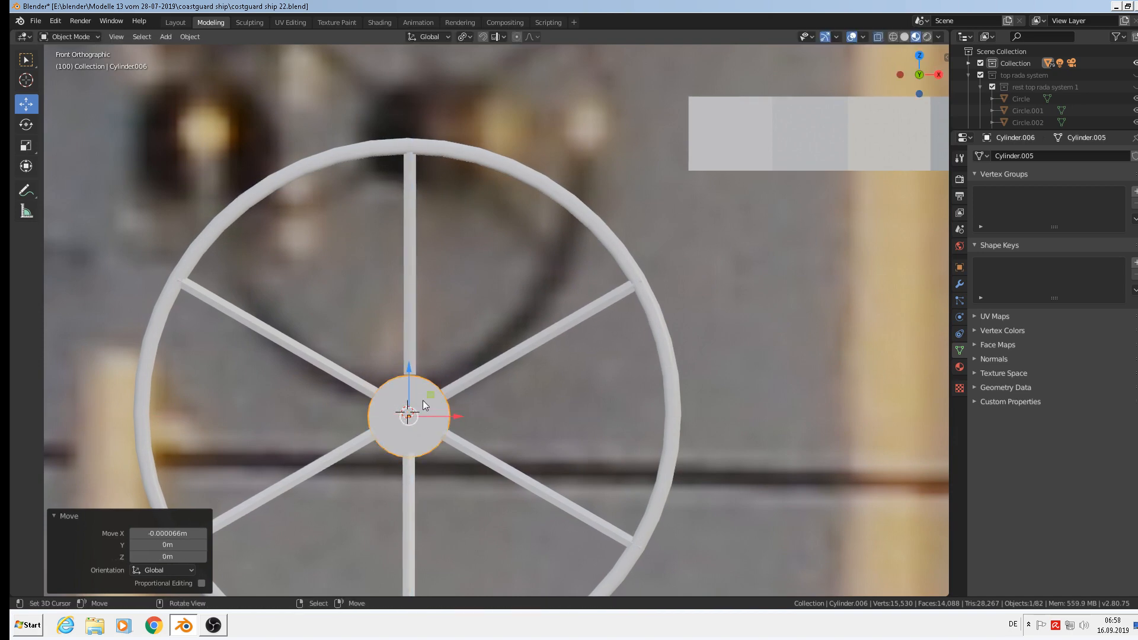
drag(409, 370, 409, 368)
middle_drag(409, 369, 628, 273)
scroll(373, 424, down, 6)
scroll(640, 285, down, 3)
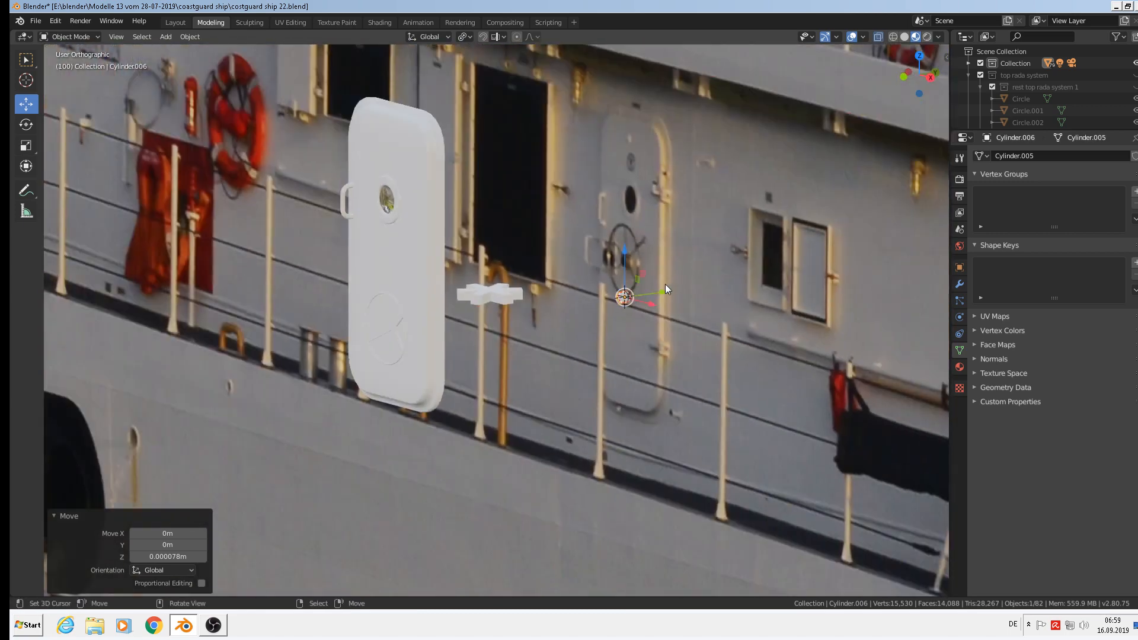
drag(666, 289, 169, 358)
shift+middle_drag(169, 358, 571, 288)
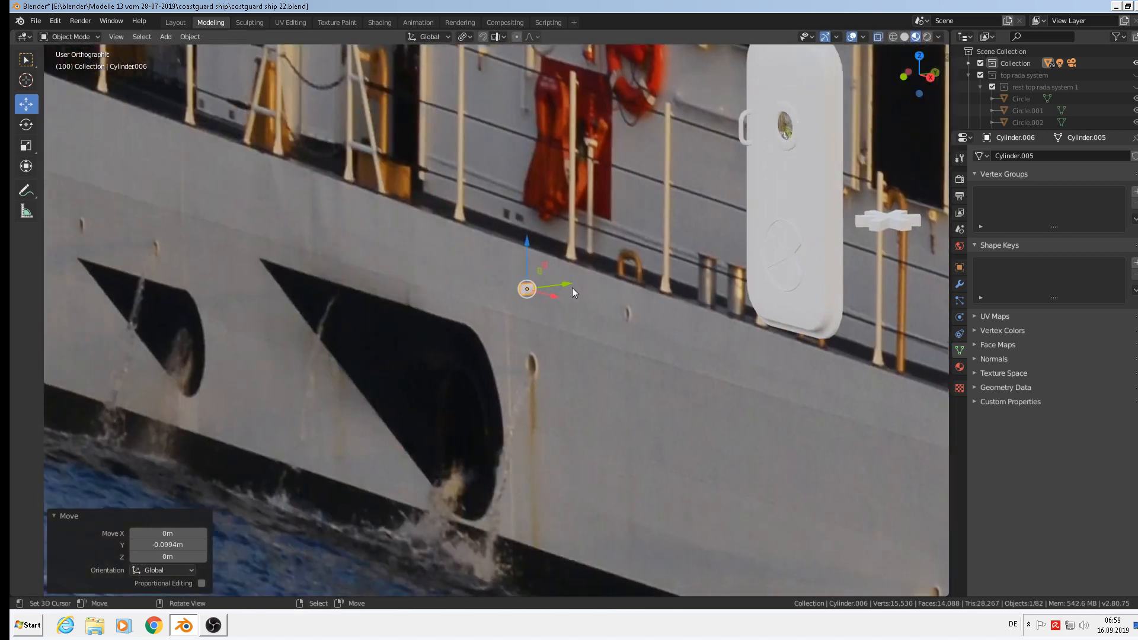
scroll(626, 290, down, 3)
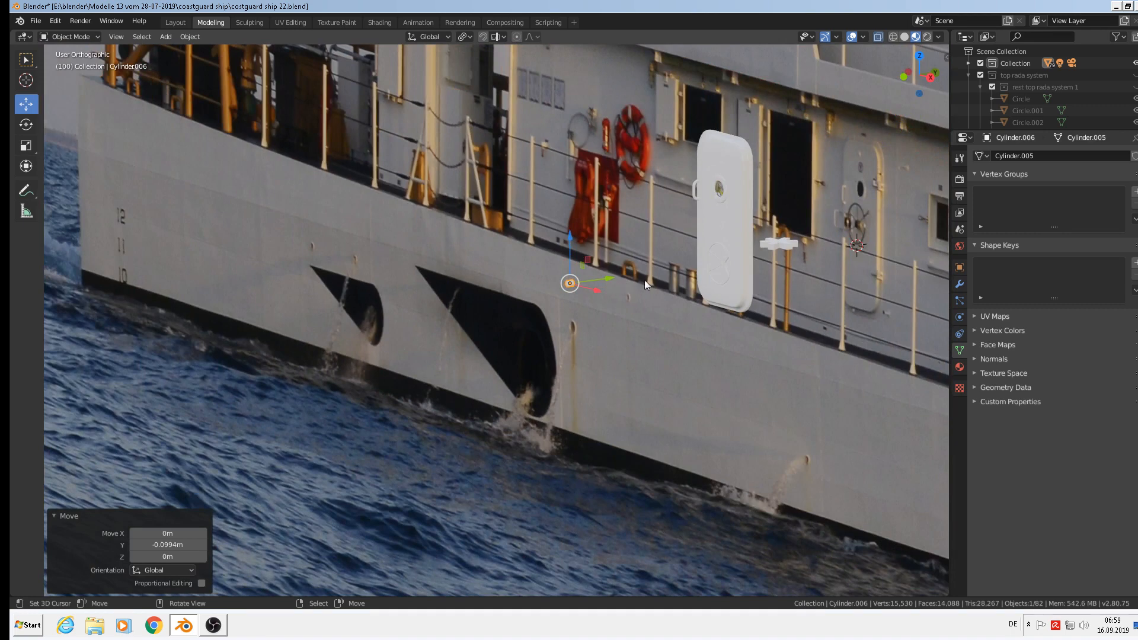
drag(606, 282, 745, 255)
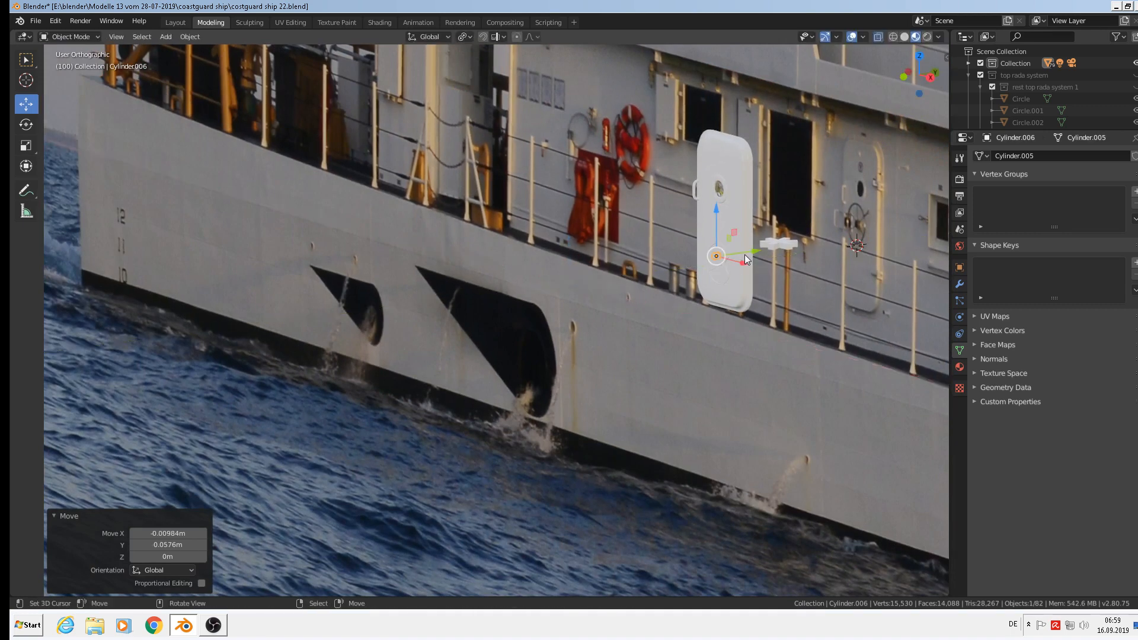
key(ctrl+z)
key(ctrl+z)
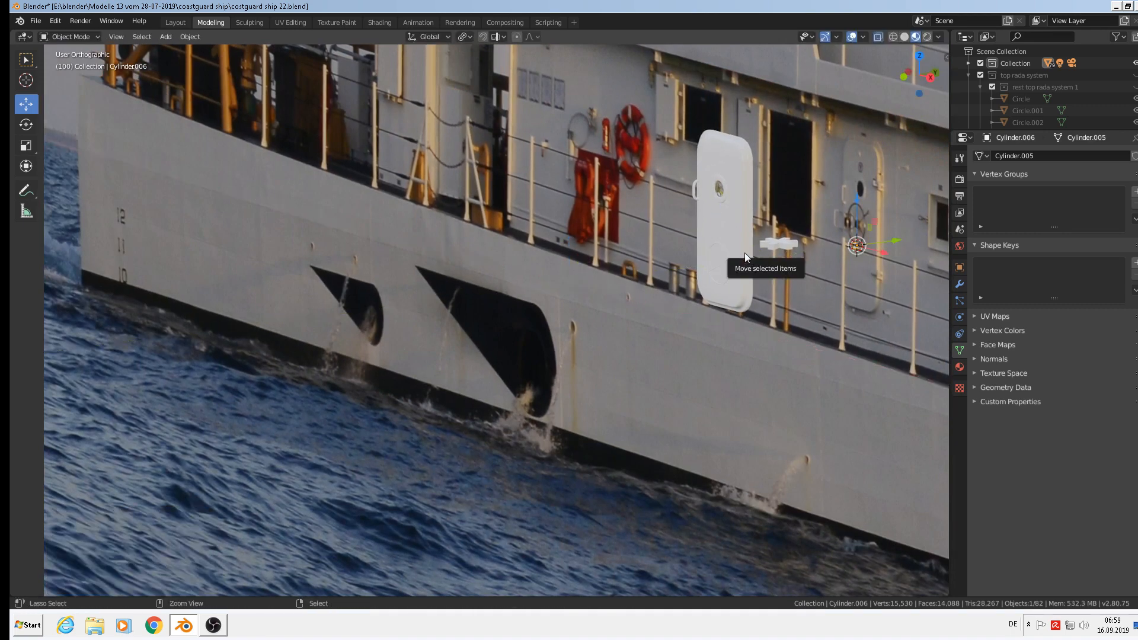
Move the hub -0.047 m along Y to the wheel and fine-tune it by 0.00116 m along Y.
drag(881, 239, 749, 266)
scroll(750, 265, up, 8)
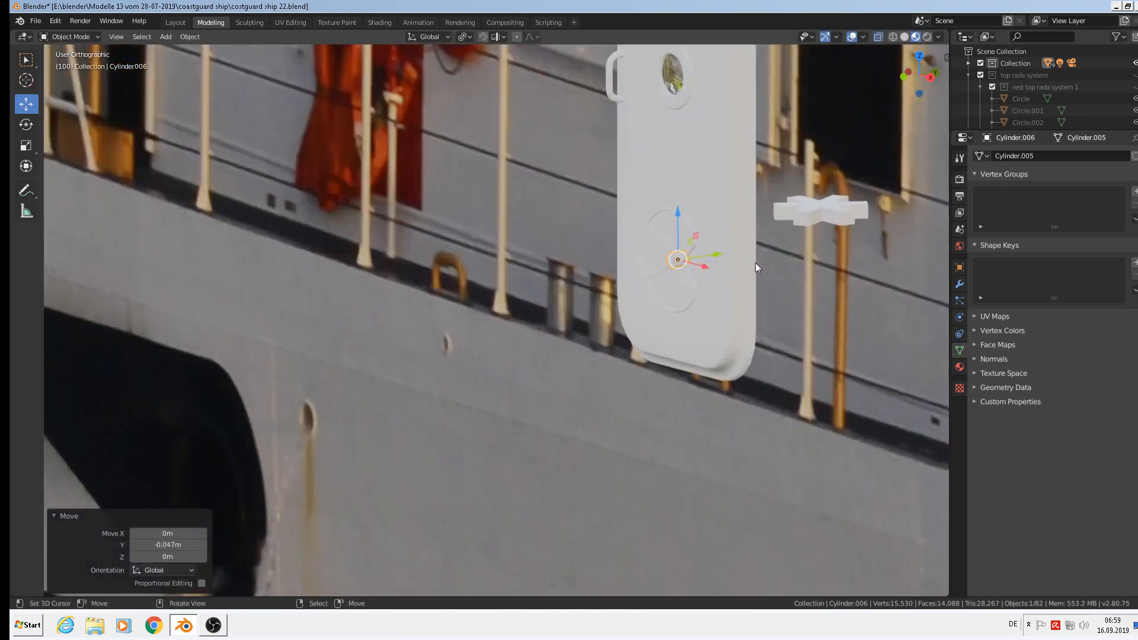
drag(496, 245, 549, 243)
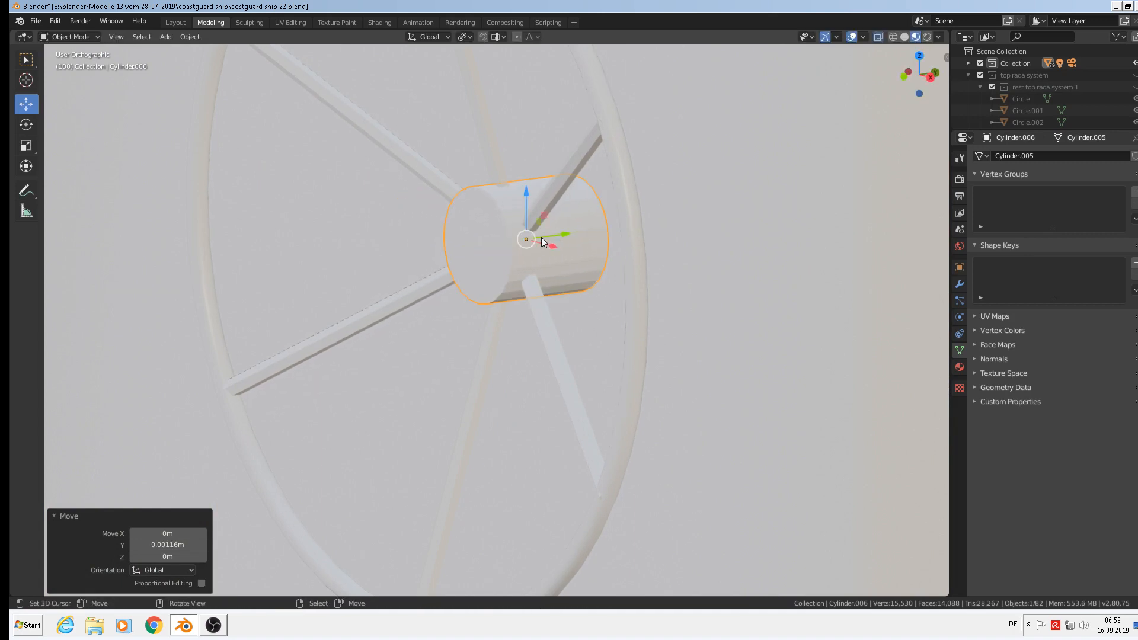
Bevel the hub's front face with one segment and an offset of 0.0493 m, and return to Object Mode.
shift+middle_drag(570, 326, 681, 375)
scroll(654, 327, up, 3)
key(Tab)
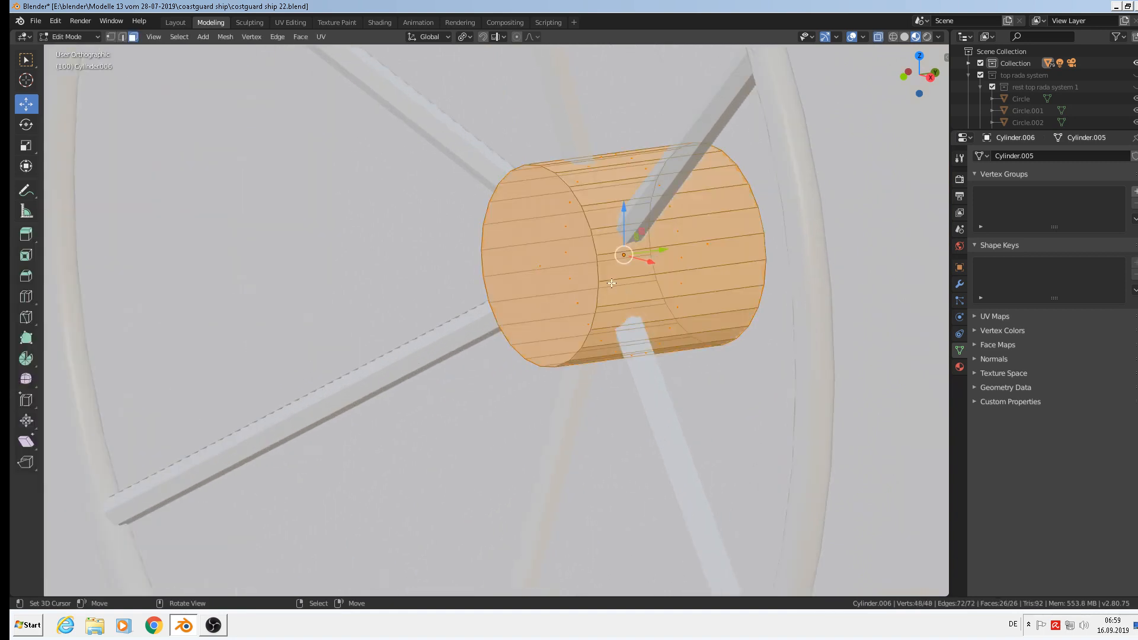
click(550, 262)
key(ctrl)
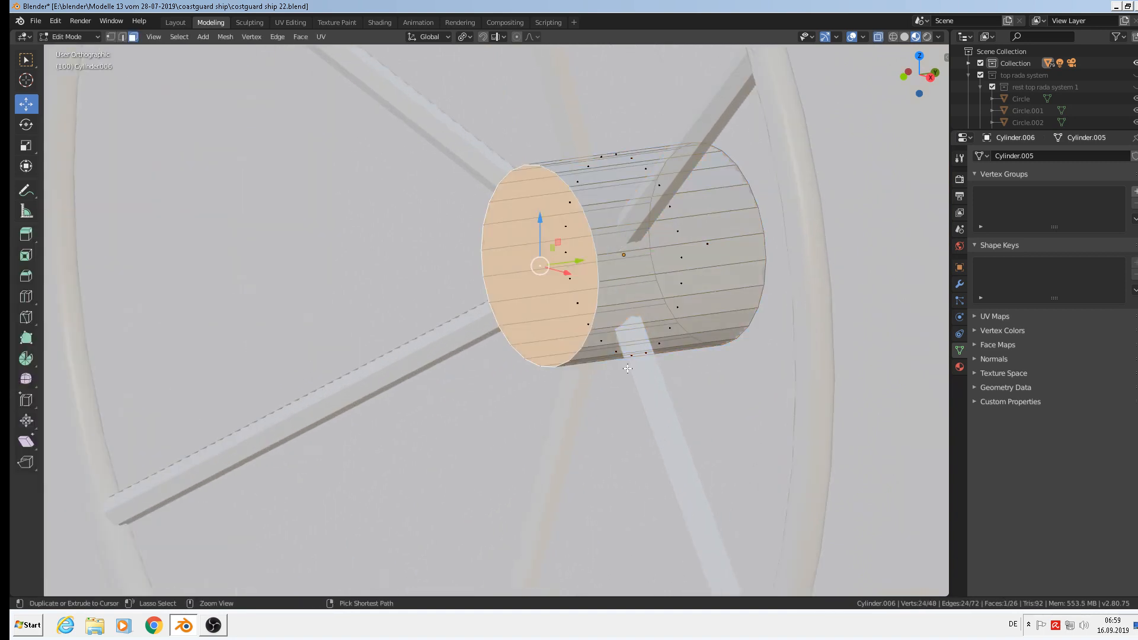
key(ctrl+b)
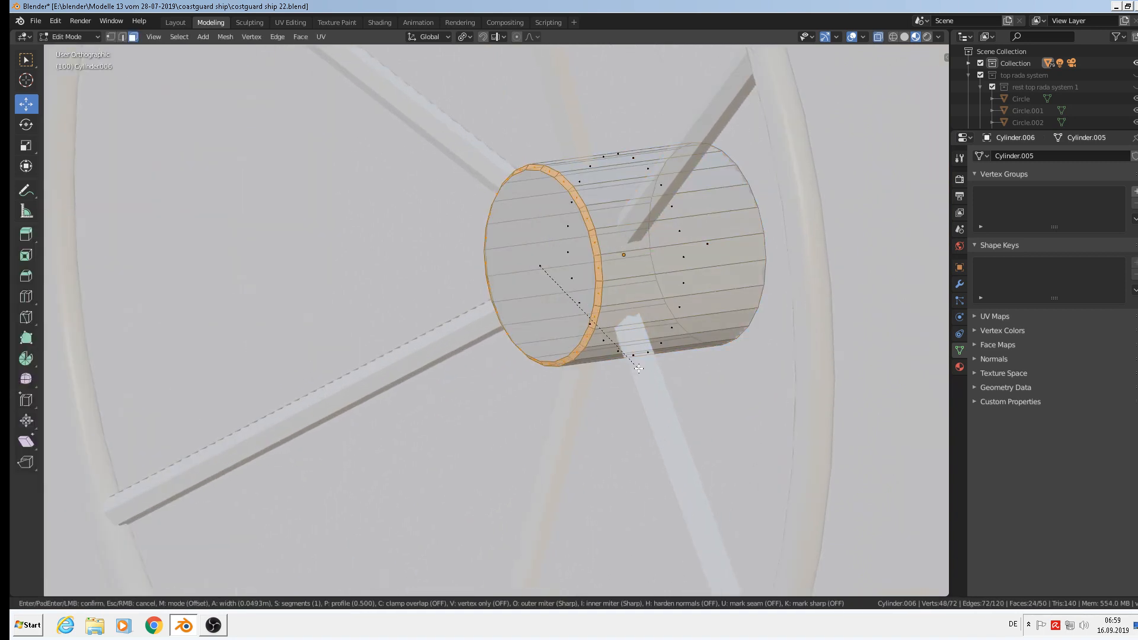
click(638, 368)
scroll(616, 302, down, 2)
key(Tab)
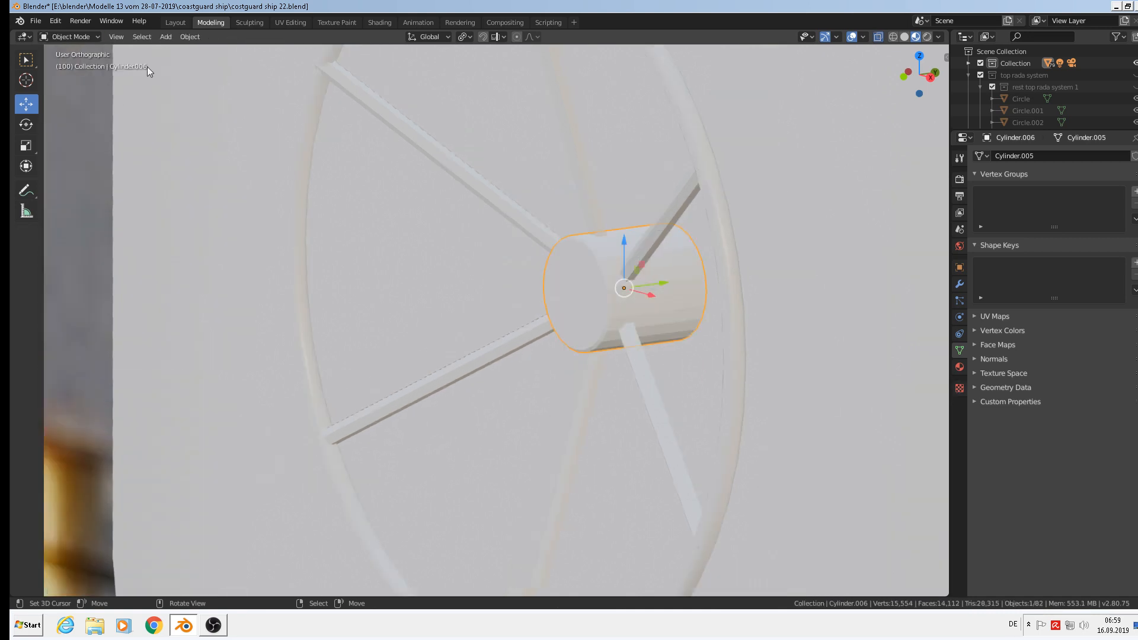
Apply smooth shading to the hub and to the six spokes.
click(190, 36)
click(238, 274)
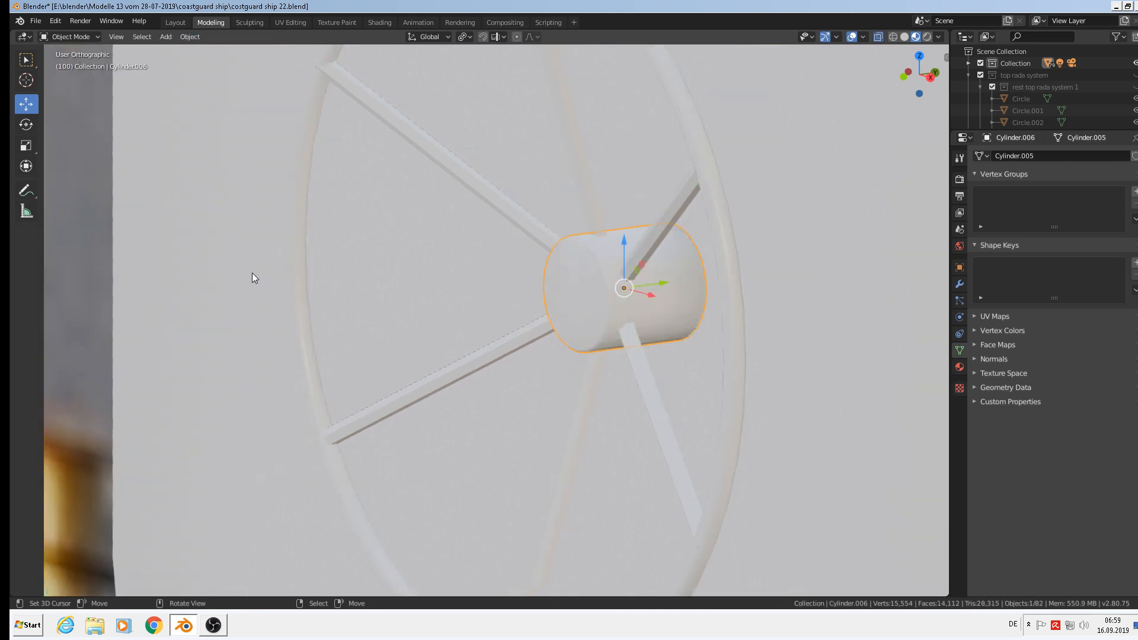
scroll(551, 341, down, 2)
click(593, 358)
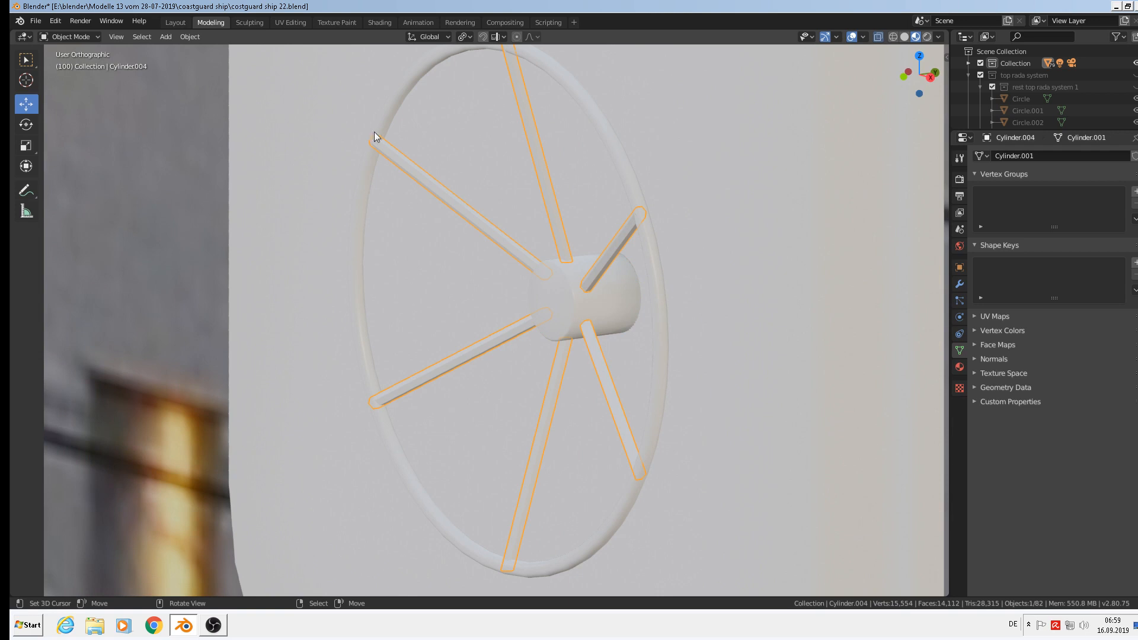
click(187, 38)
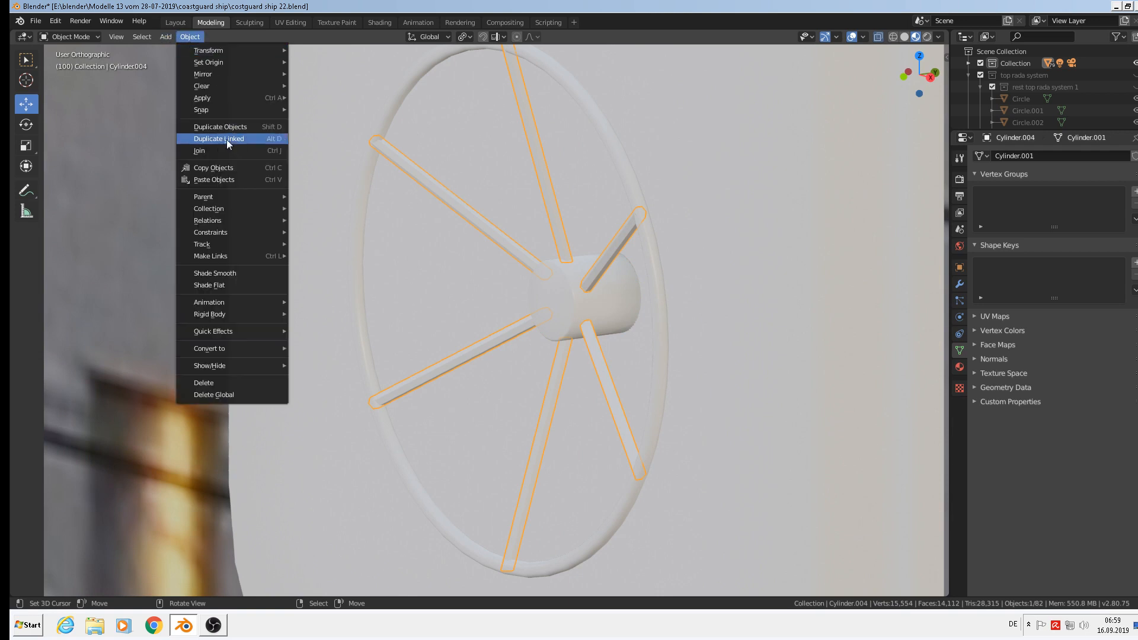
click(259, 272)
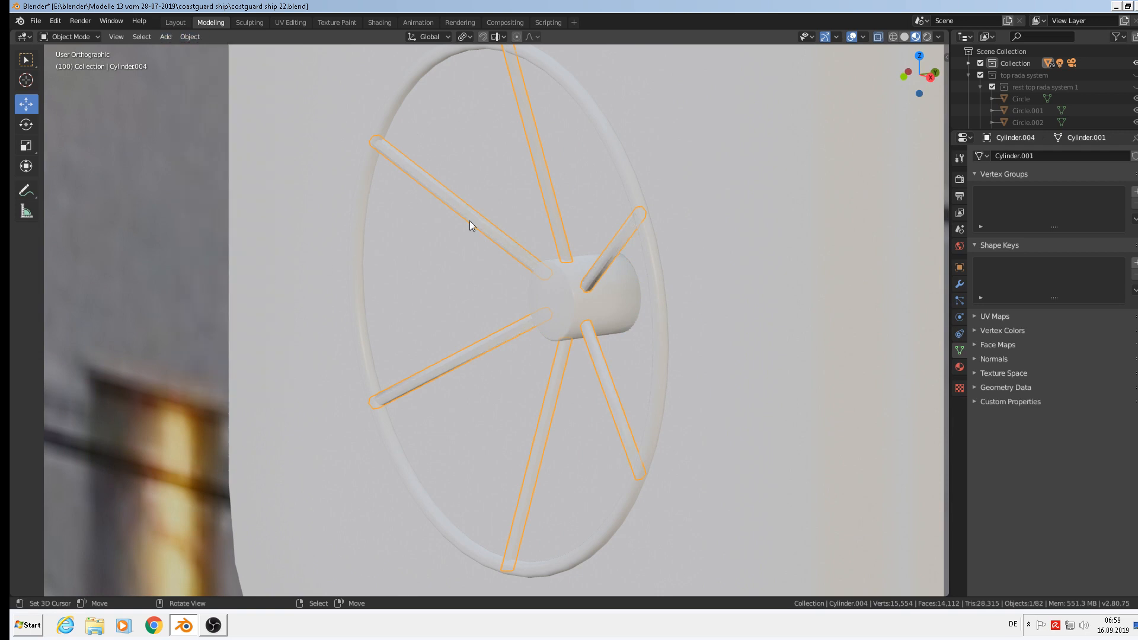
Add the rim and the hub to the spoke selection, with the hub as the active object.
shift+click(387, 109)
shift+click(562, 297)
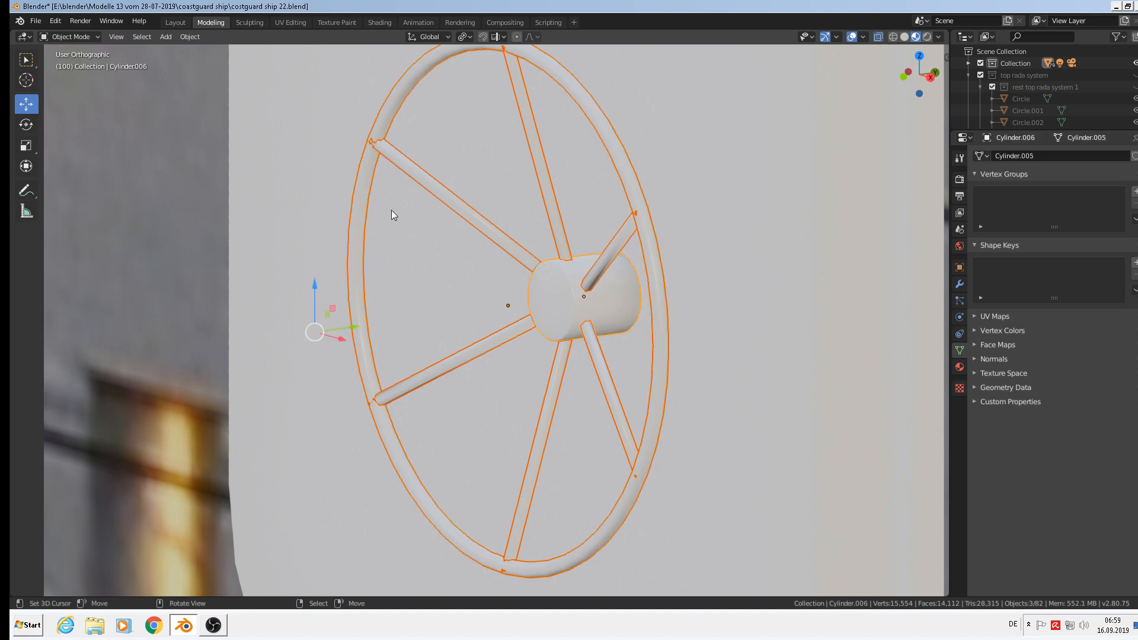
Join the selected rim, spokes and hub of the handwheel into a single object.
scroll(390, 210, down, 8)
scroll(401, 221, down, 2)
middle_drag(401, 223, 338, 221)
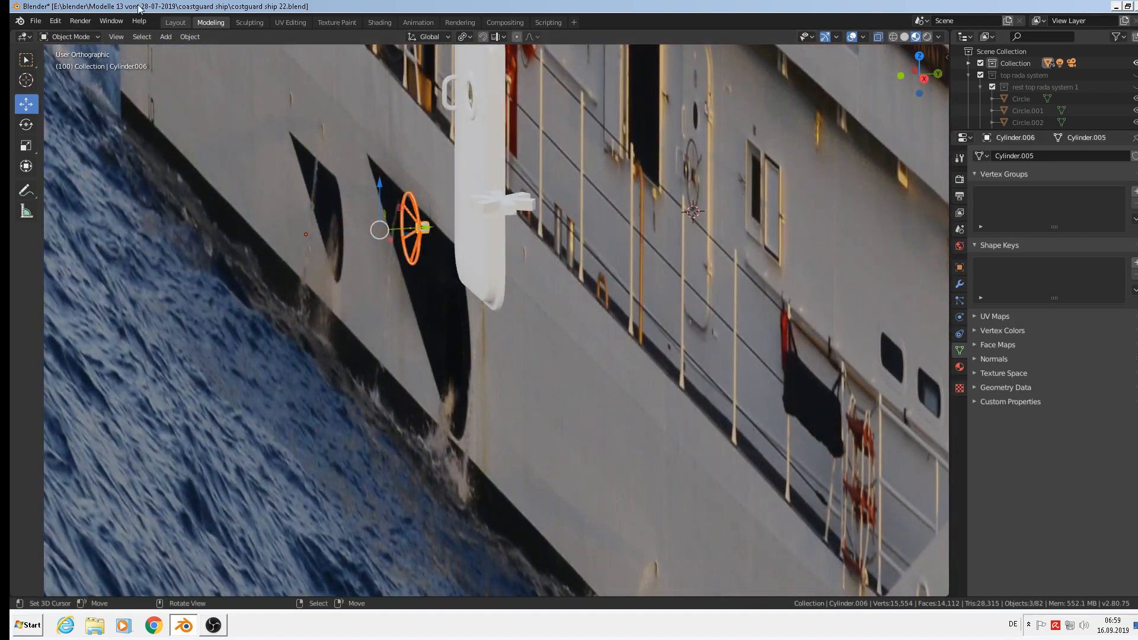
click(190, 36)
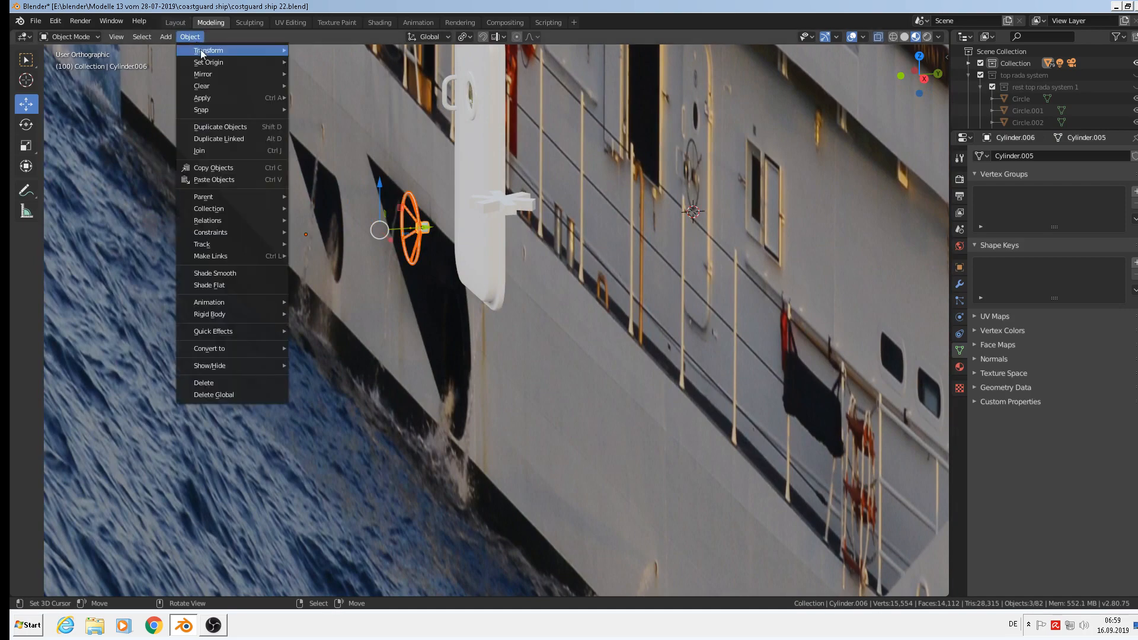
click(222, 151)
Assign the existing chrome material to the joined handwheel.
scroll(367, 220, up, 1)
scroll(367, 220, up, 2)
middle_drag(368, 220, 524, 179)
scroll(510, 209, up, 2)
scroll(524, 179, up, 1)
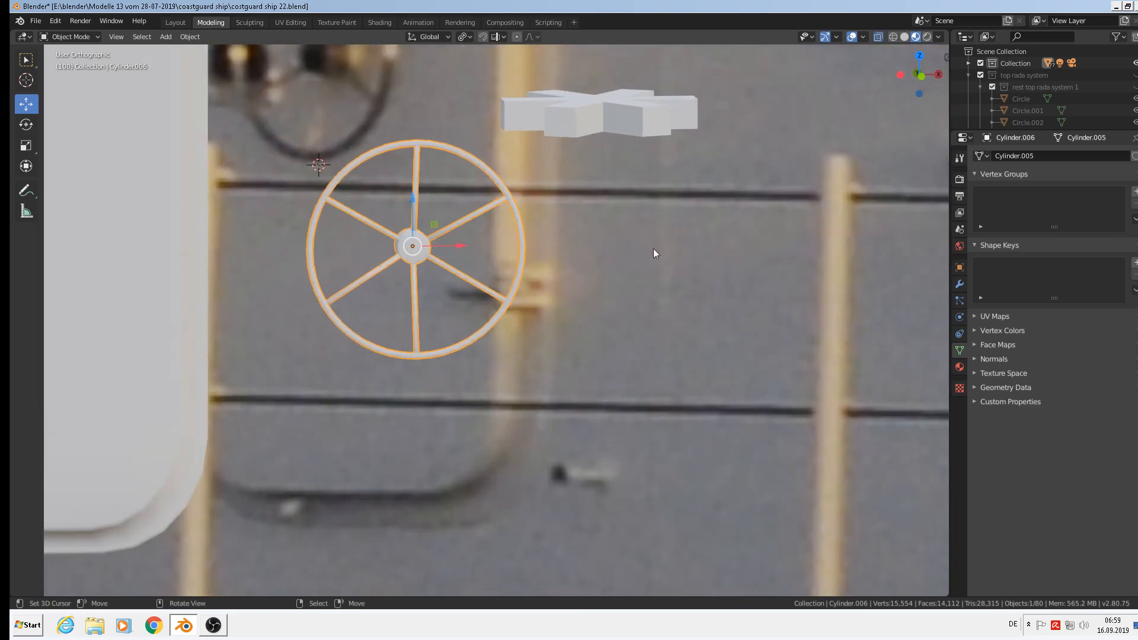
click(960, 367)
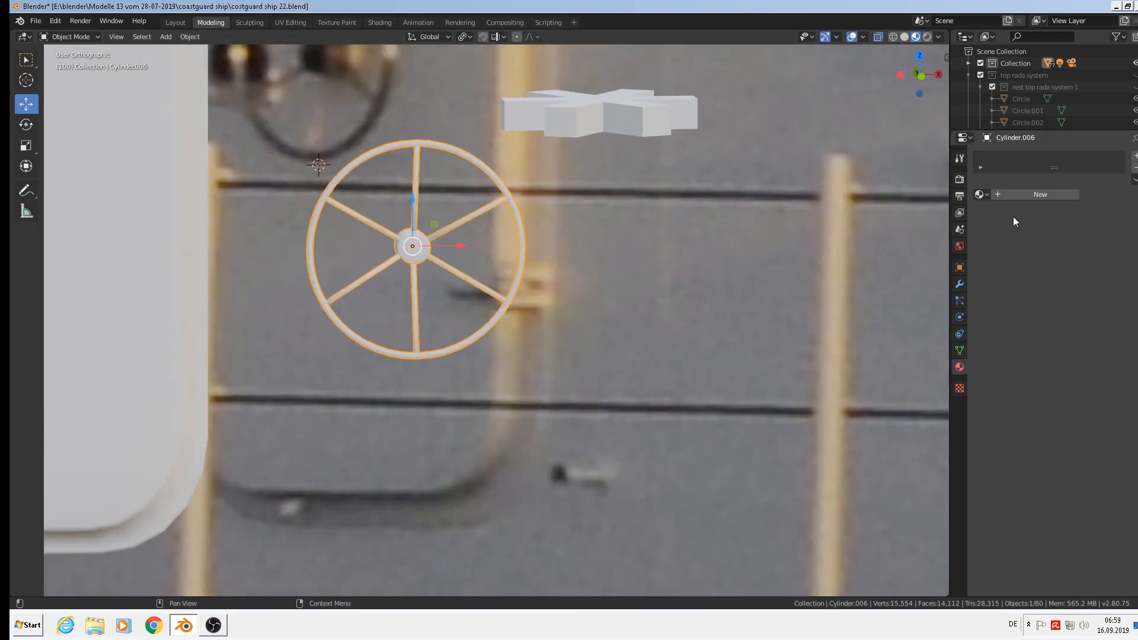
click(982, 194)
text(c)
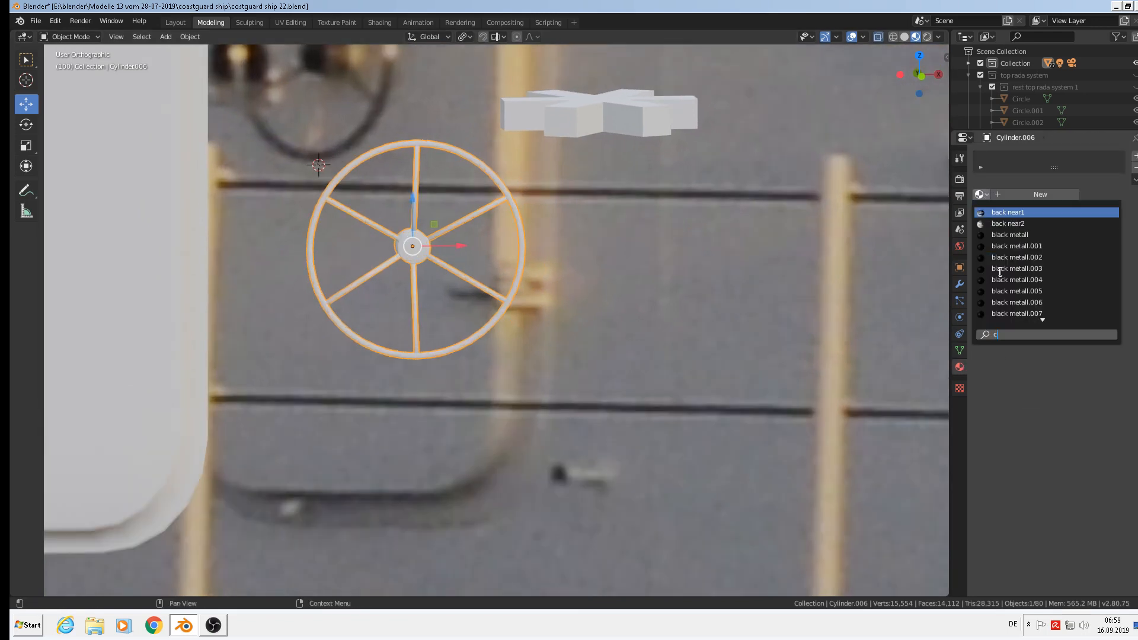
text(hr)
click(1013, 214)
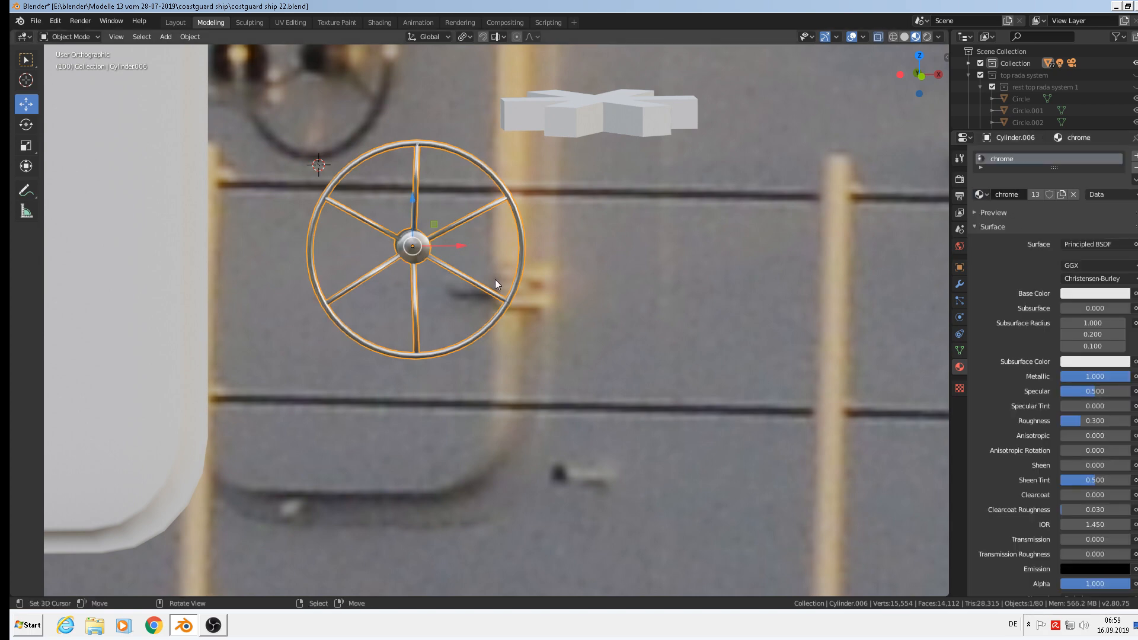
Add two edge loops to the handwheel's top spoke, one near the rim (factor about 0.90) and one near the hub (about -0.94).
middle_drag(495, 280, 460, 266)
scroll(432, 160, up, 2)
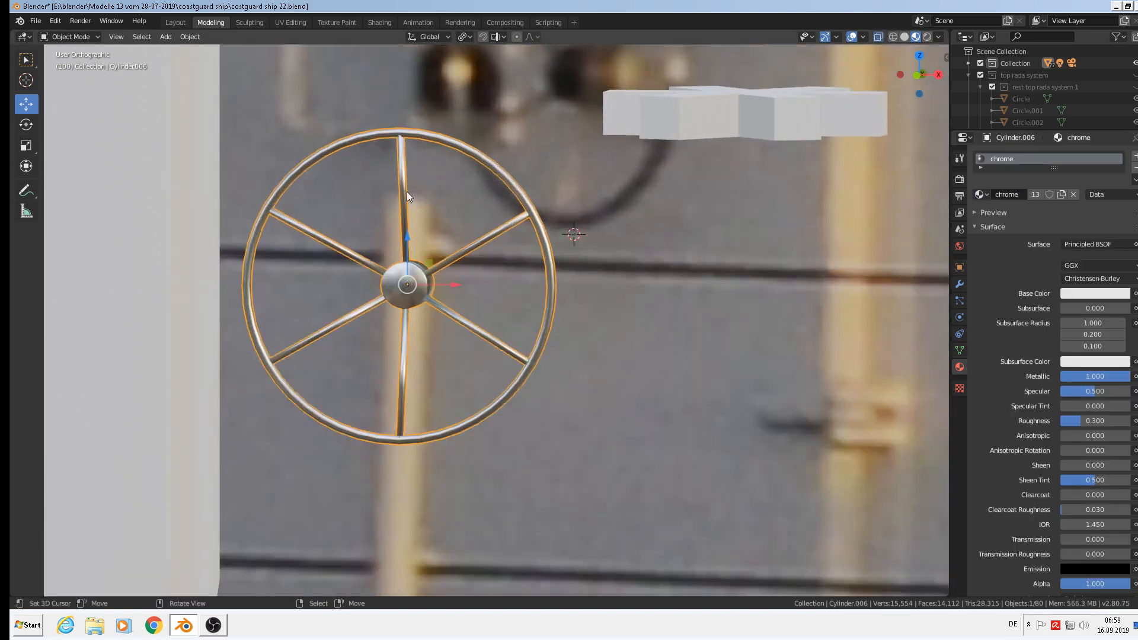
key(Tab)
scroll(585, 257, up, 1)
middle_drag(584, 258, 559, 265)
scroll(417, 201, up, 3)
key(ctrl+r)
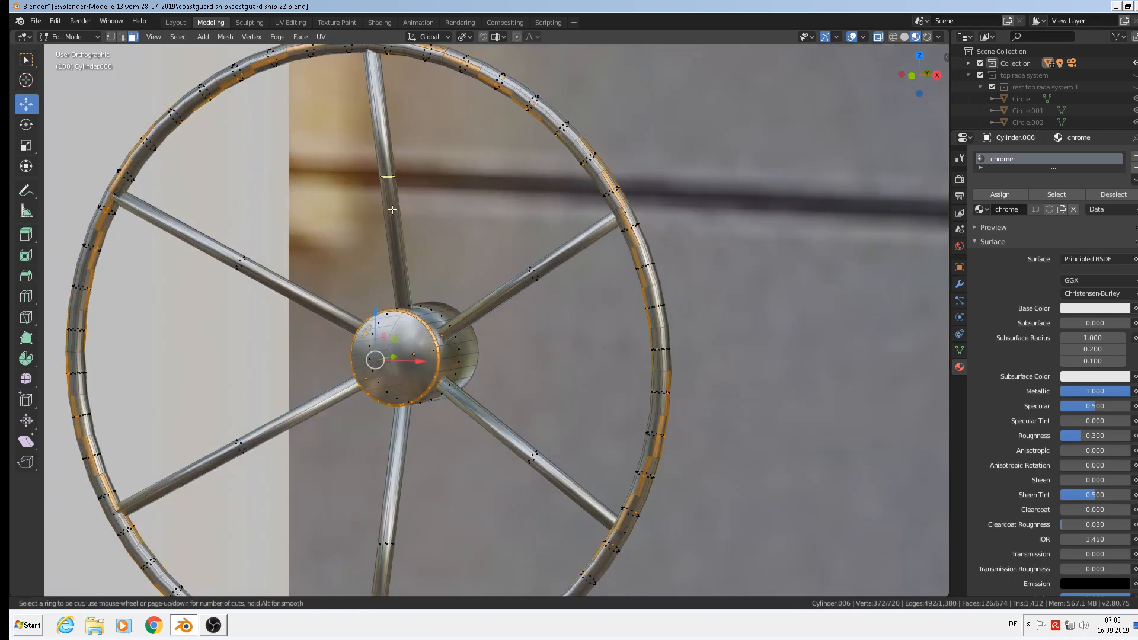
click(388, 203)
click(386, 86)
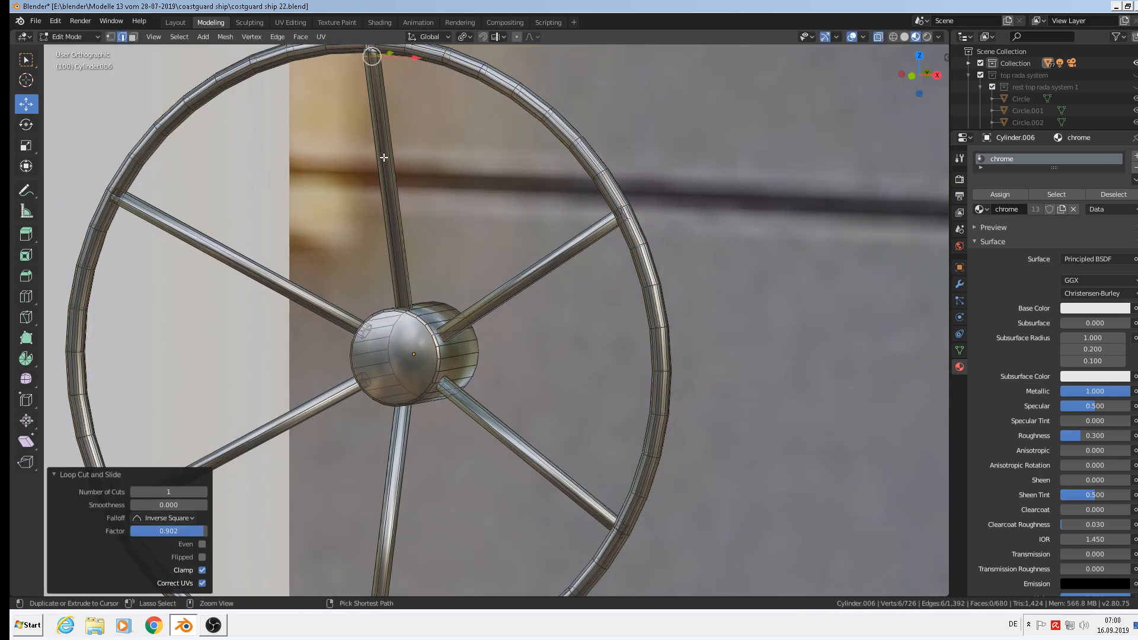
key(ctrl+r)
click(386, 179)
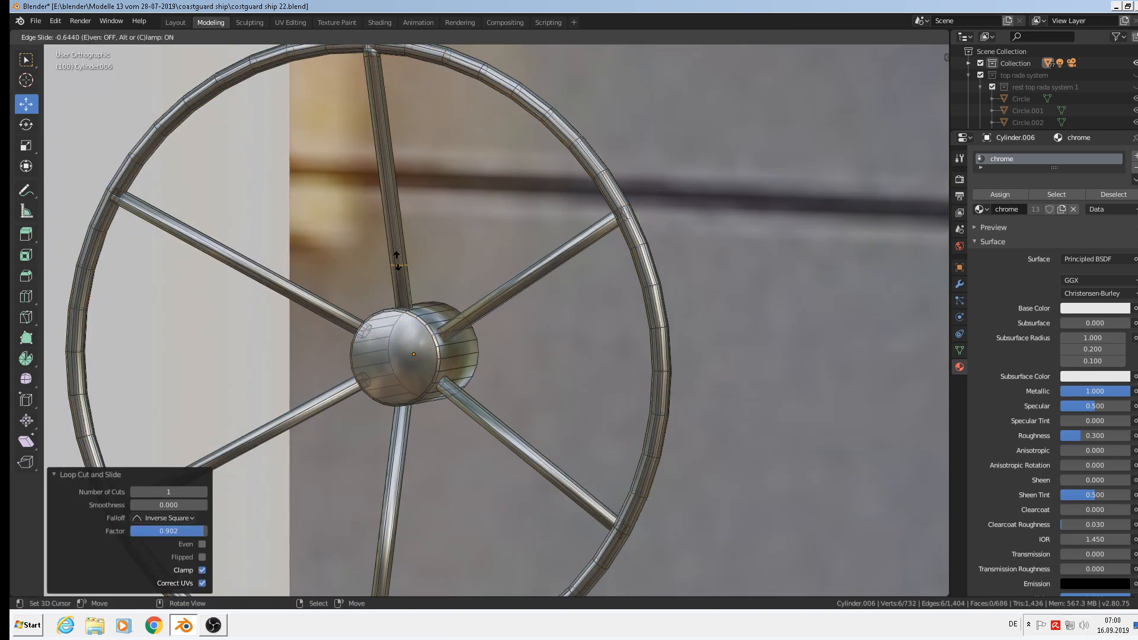
click(402, 299)
Add loop cuts at both ends of the upper-right spoke, factor about 0.90 at the rim and -0.97 at the hub.
middle_drag(628, 233, 396, 91)
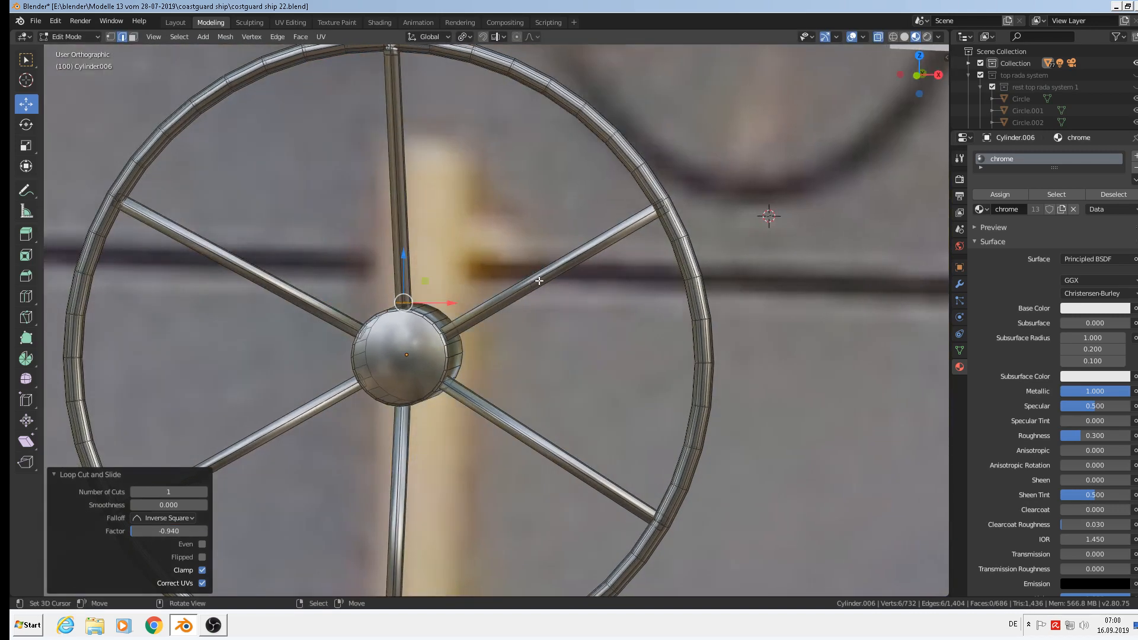
key(ctrl+r)
click(581, 256)
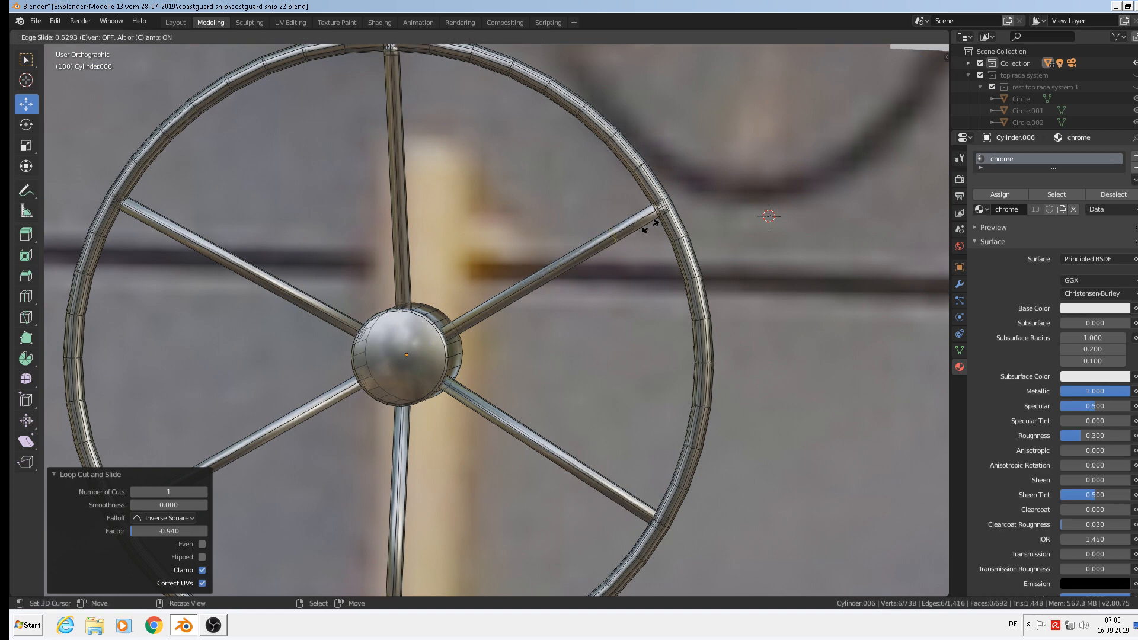
click(682, 204)
key(ctrl+r)
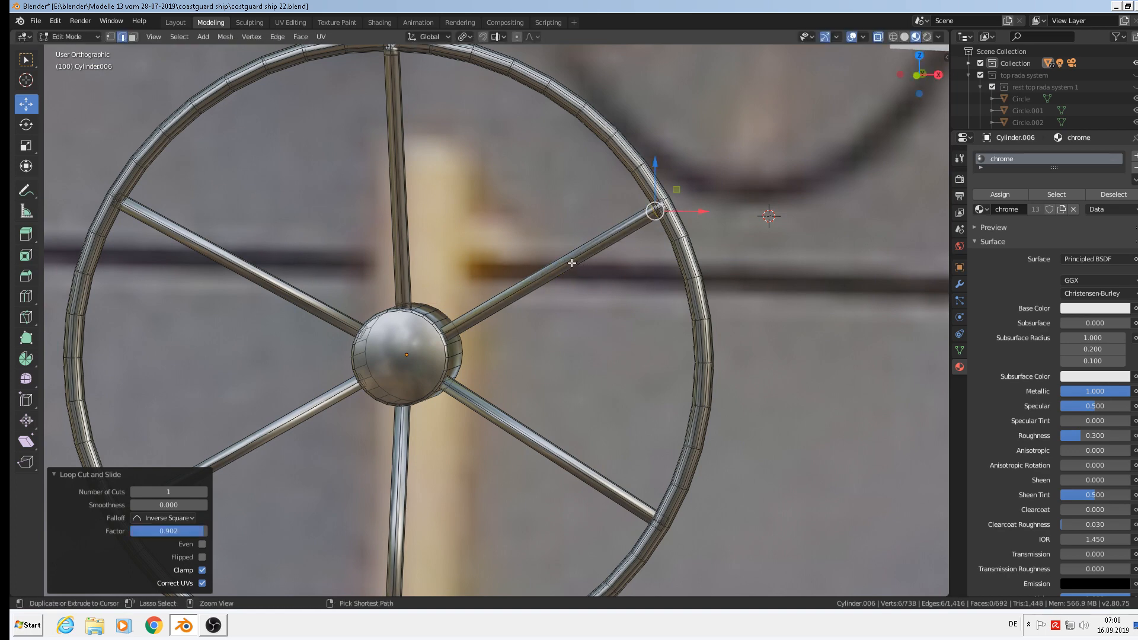
click(571, 261)
click(455, 317)
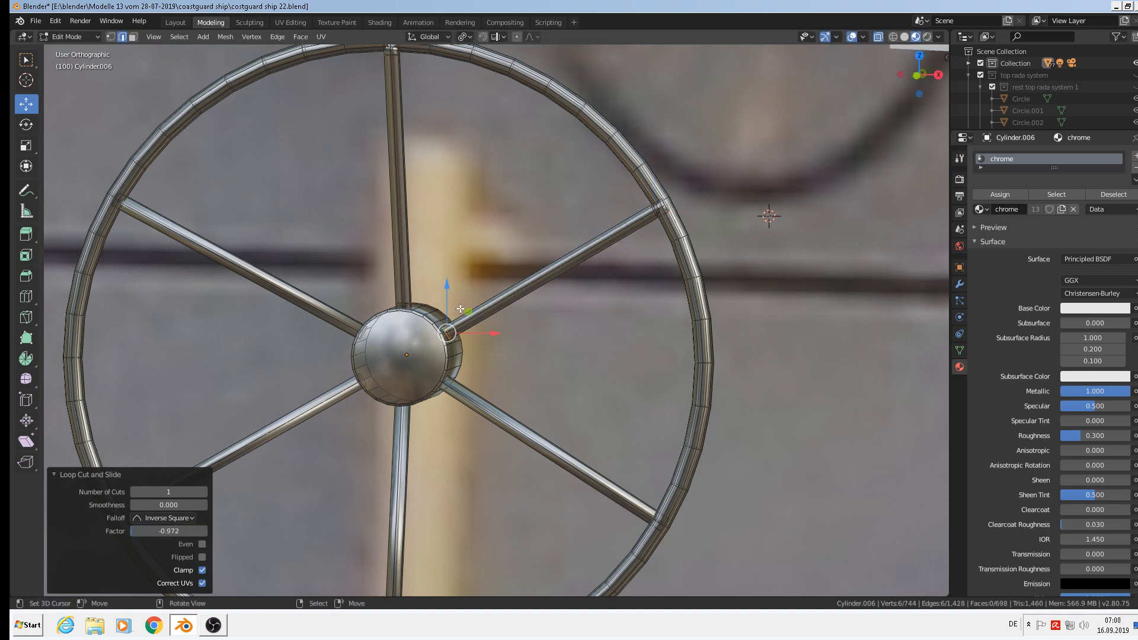
Add loop cuts at both ends of the lower-right spoke, factor about 0.87 at the rim and -0.98 at the hub.
key(ctrl+r)
click(569, 461)
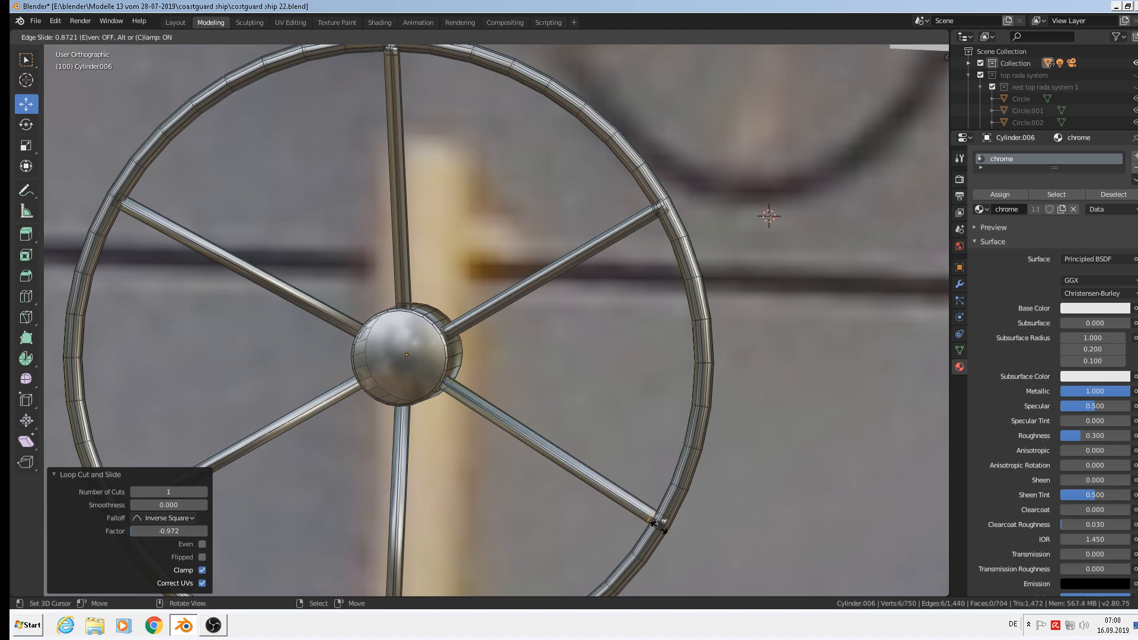
click(651, 524)
key(ctrl+r)
click(652, 513)
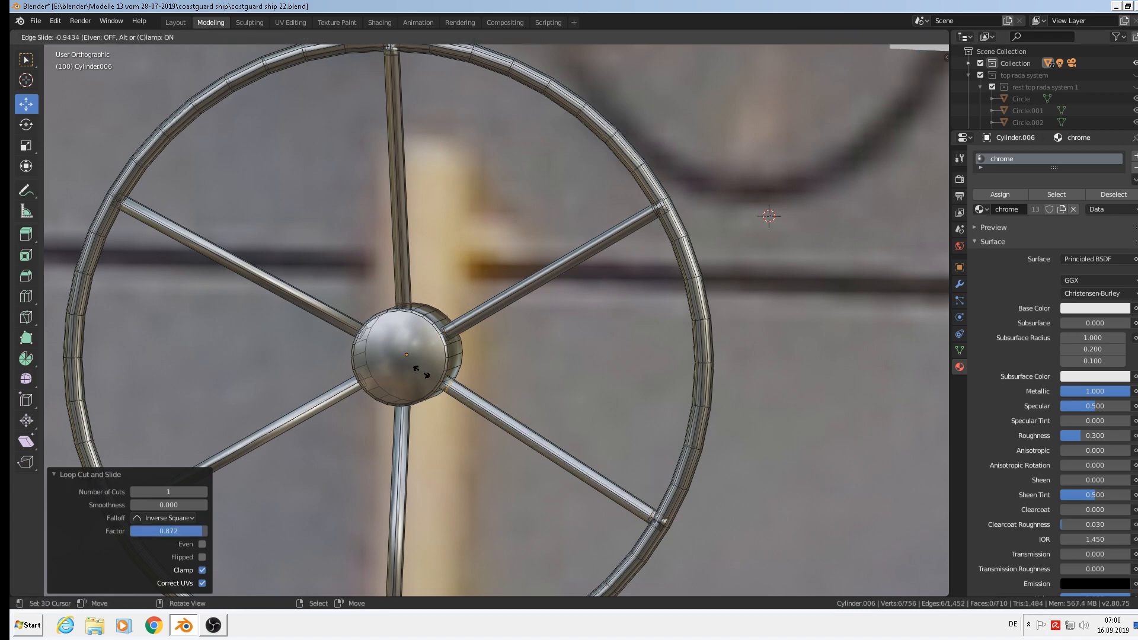
click(418, 370)
Add loop cuts at both ends of the bottom spoke, factor about -0.98 at the hub and 0.89 at the rim.
shift+middle_drag(543, 485, 710, 343)
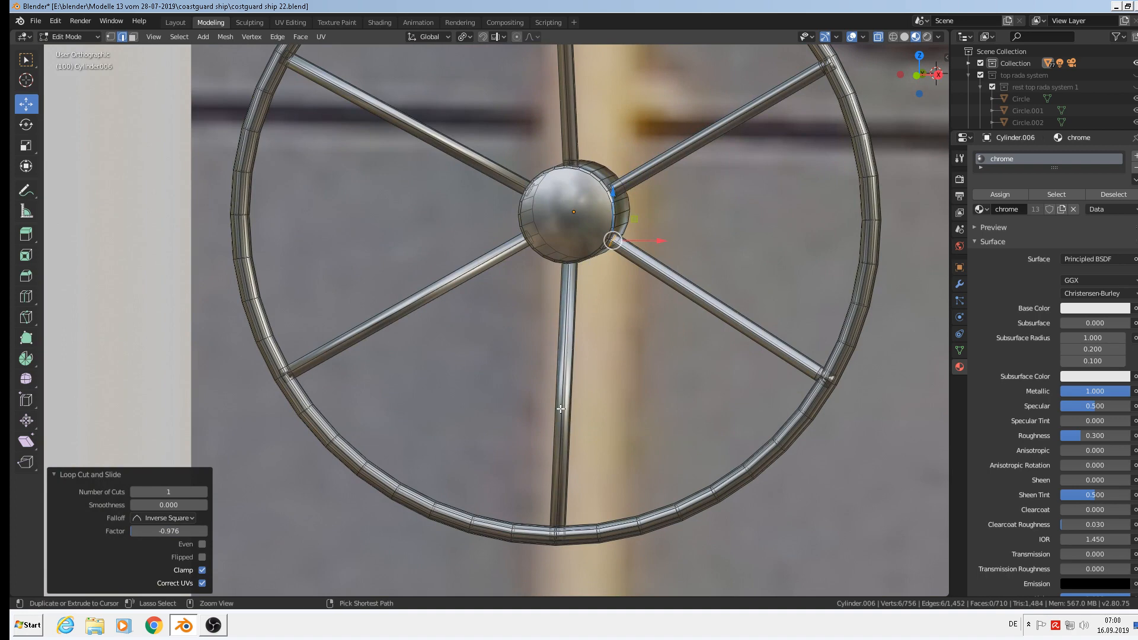
key(ctrl+r)
click(560, 408)
click(585, 275)
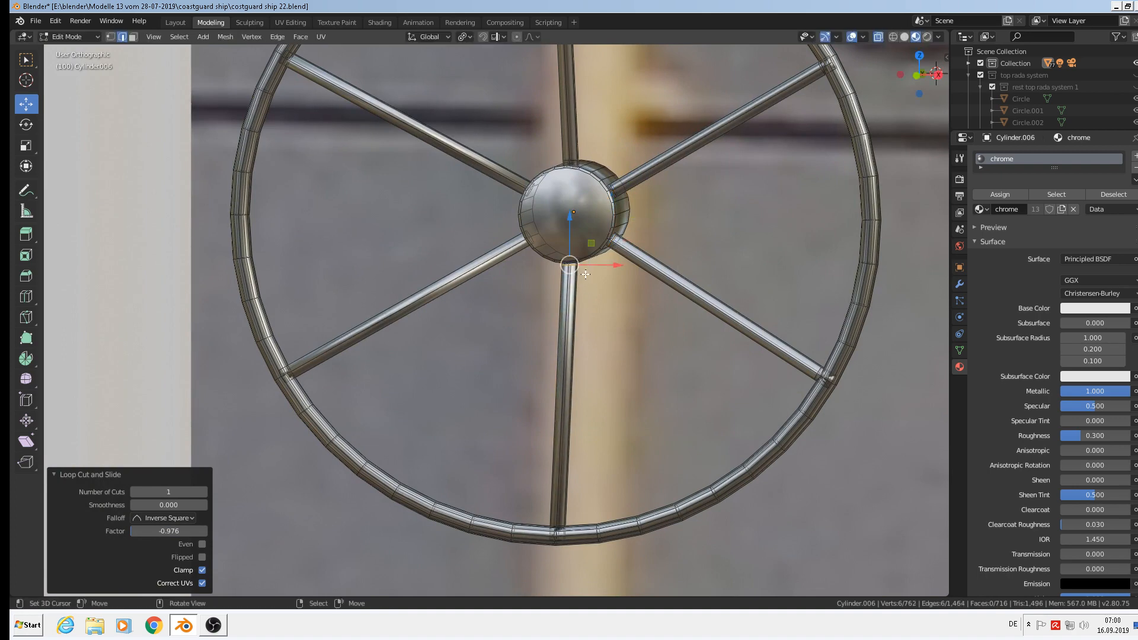
key(ctrl+r)
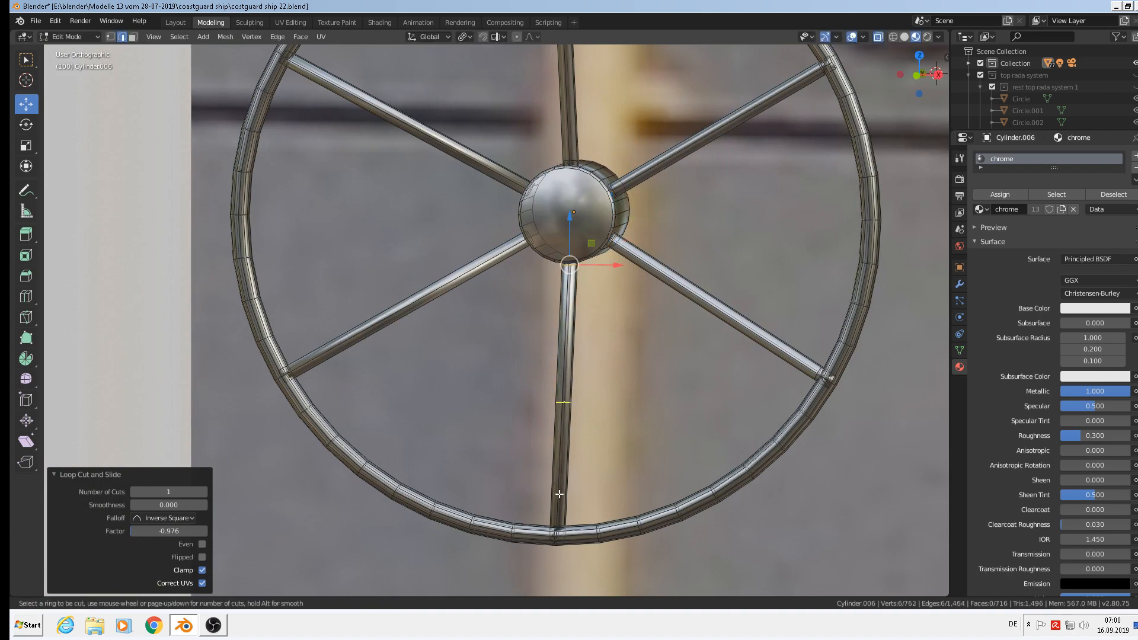
click(559, 494)
click(562, 67)
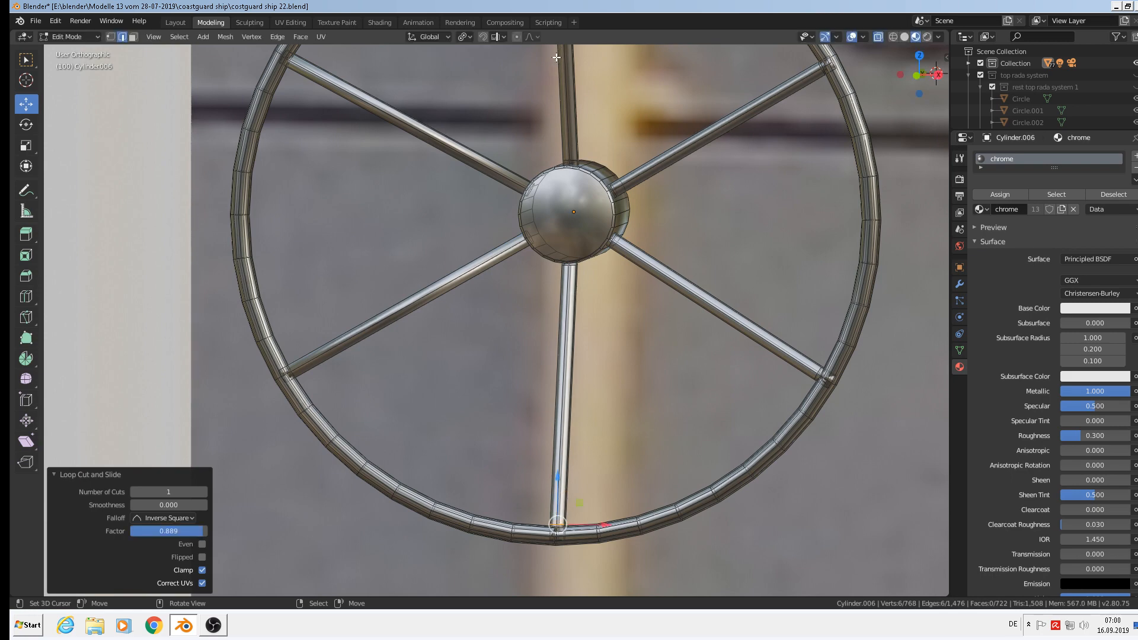
Add loop cuts at both ends of the lower-left spoke, factor about -0.97 at the hub and 0.95 at the rim.
shift+middle_drag(433, 324, 435, 323)
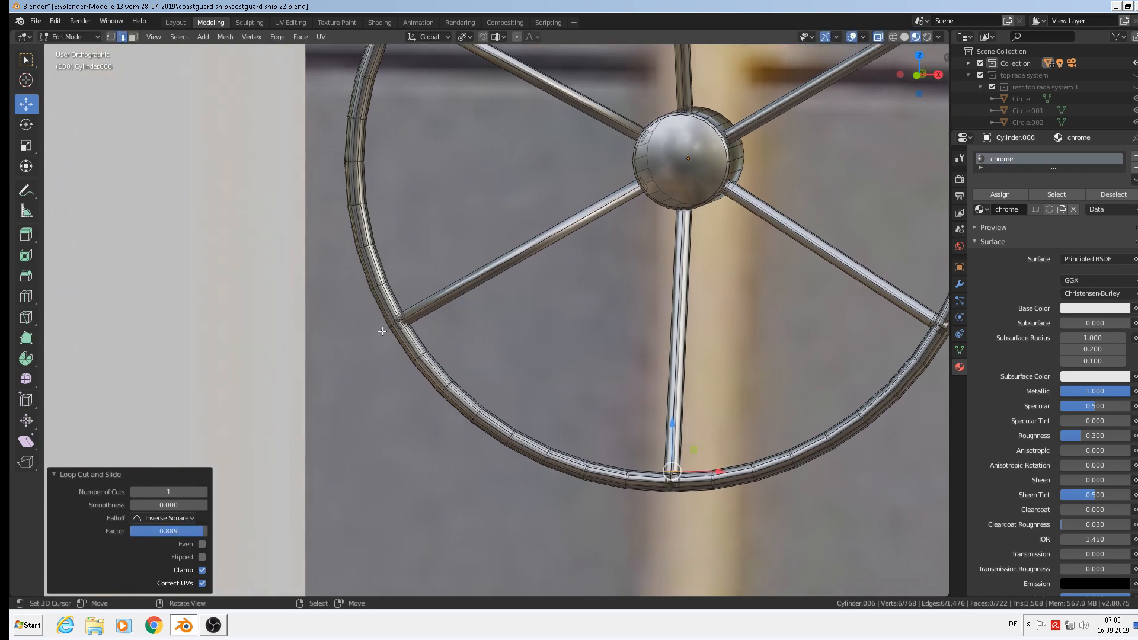
key(ctrl+r)
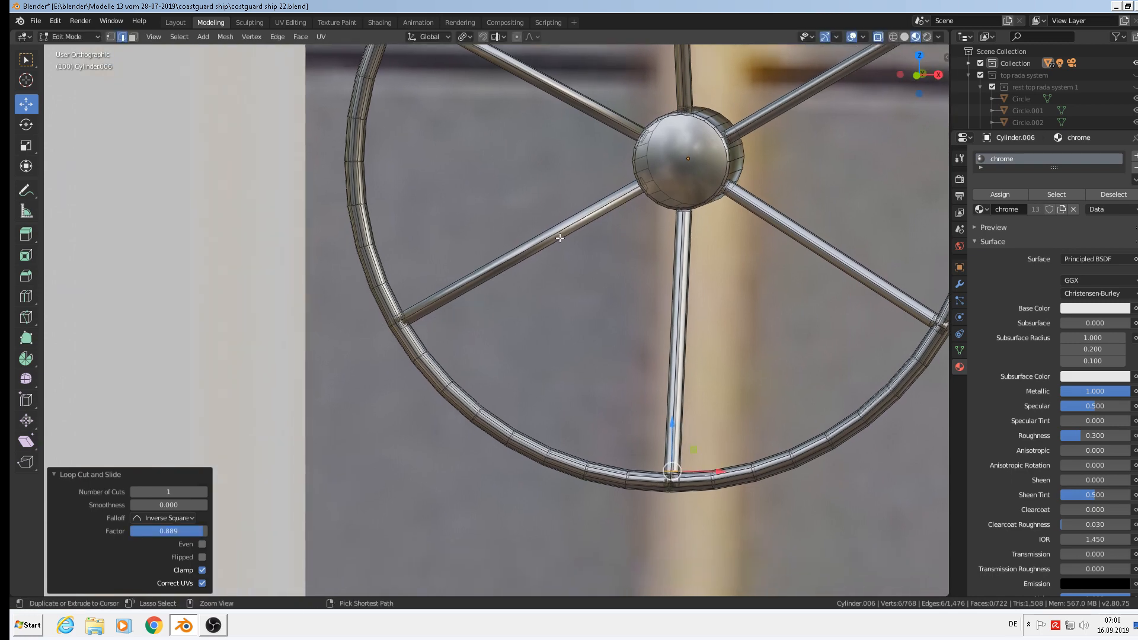
click(560, 238)
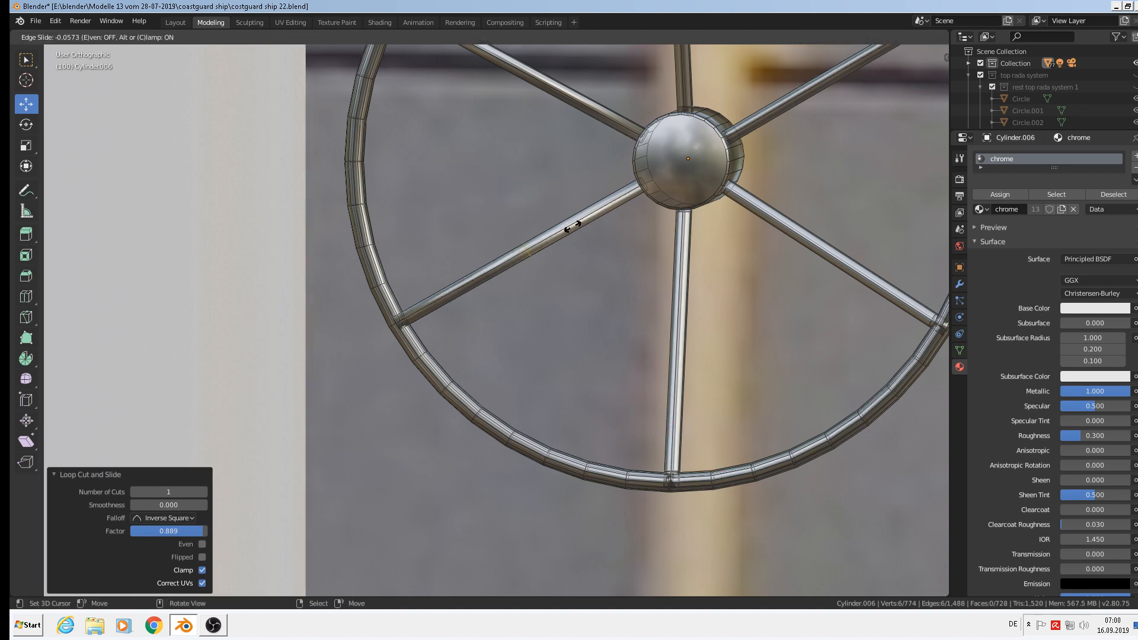
click(688, 169)
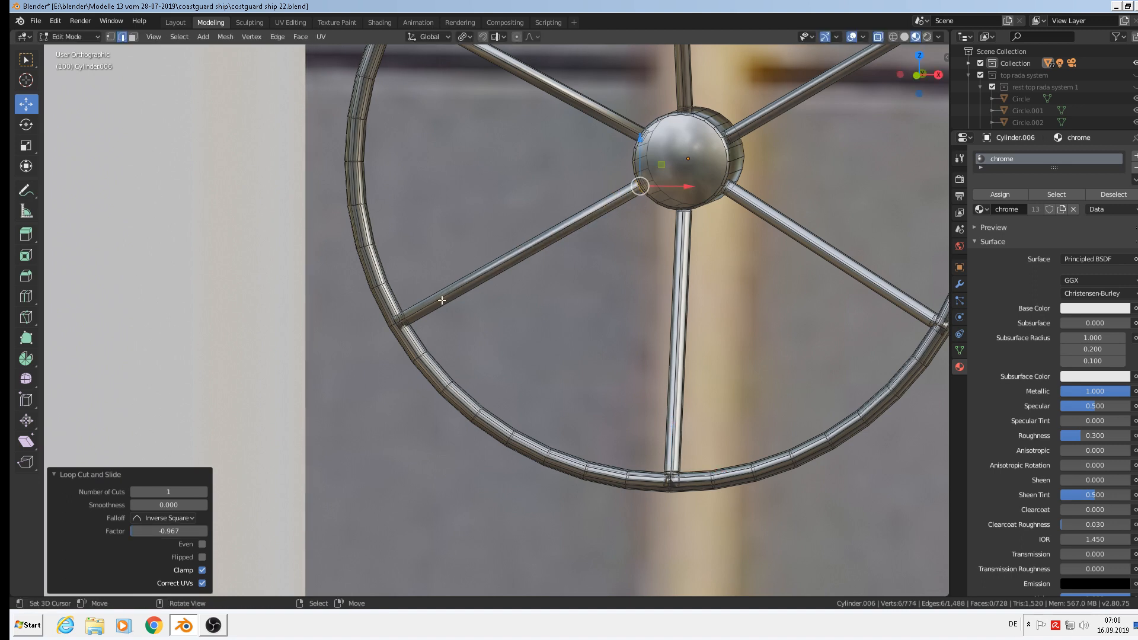
key(ctrl+r)
click(433, 305)
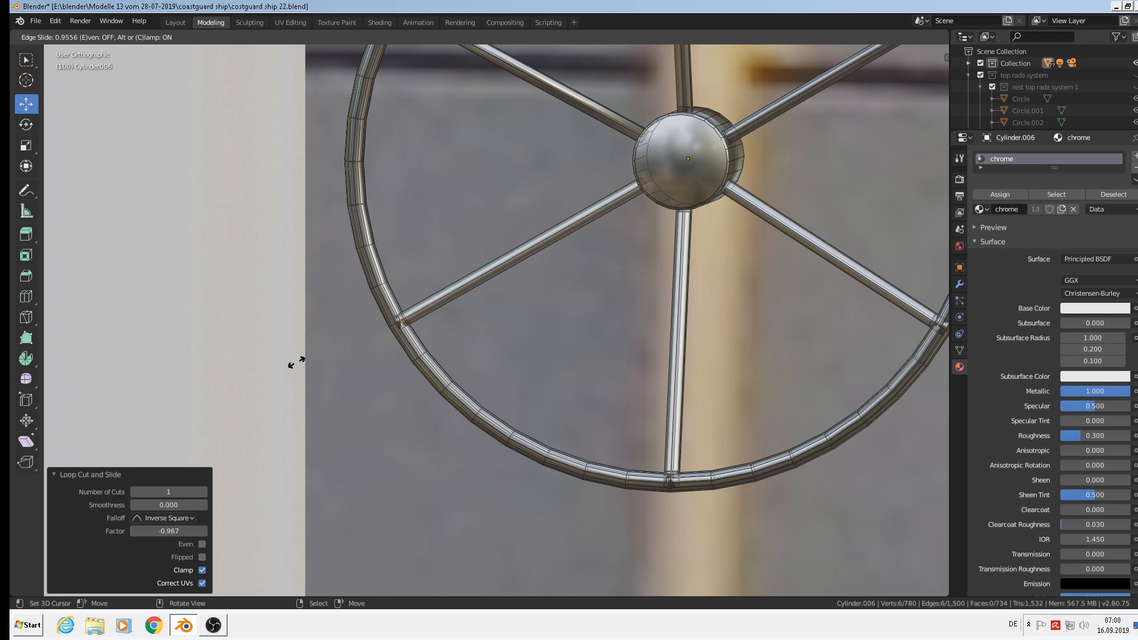
click(296, 361)
Add loop cuts at both ends of the upper-left spoke, factor about -0.97 at the hub and 0.94 at the rim.
shift+middle_drag(508, 190, 593, 321)
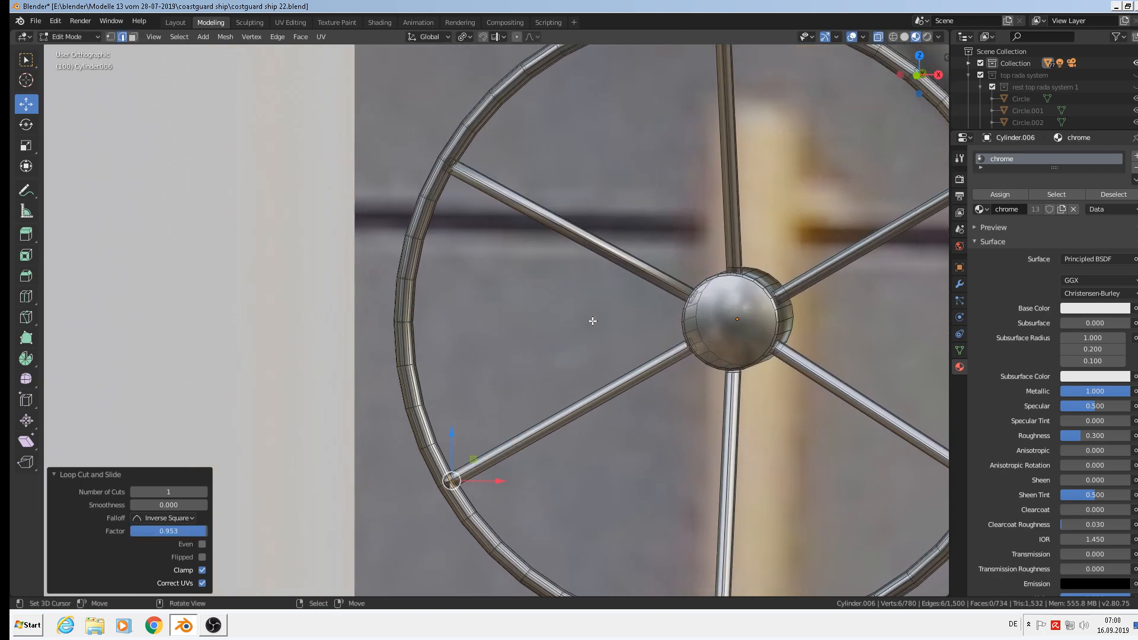
key(ctrl+r)
click(584, 242)
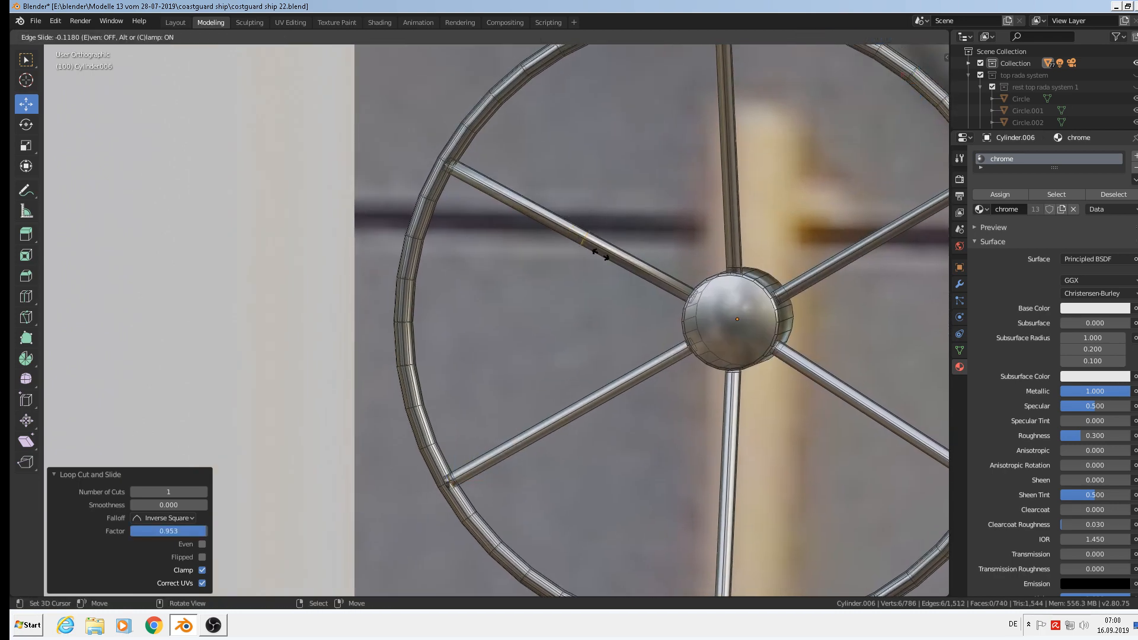
click(699, 311)
key(ctrl+r)
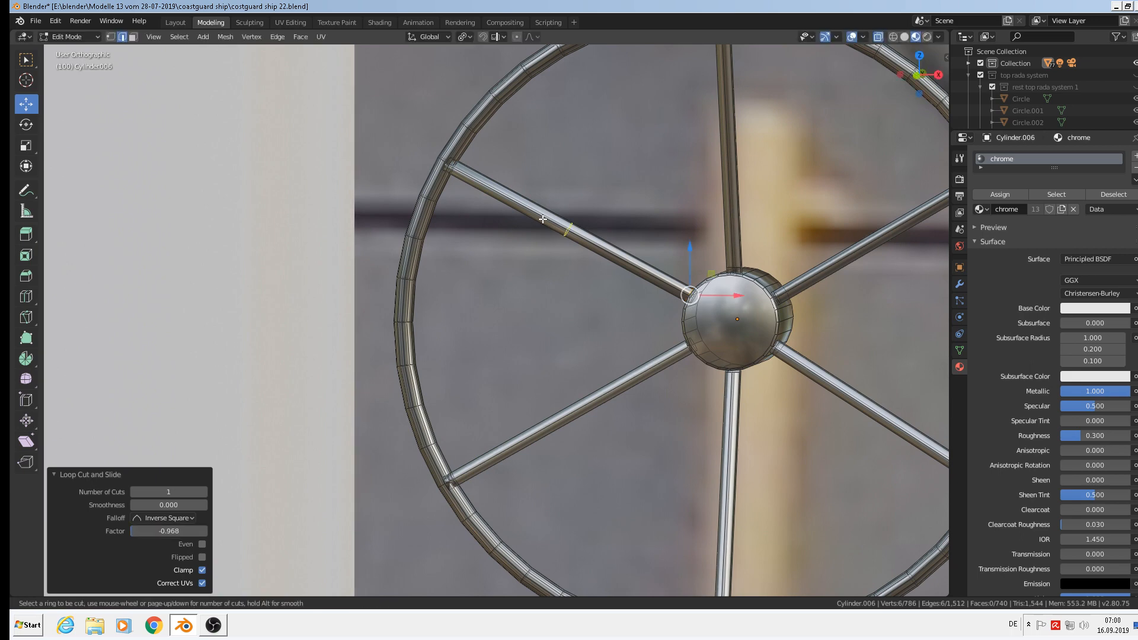
click(543, 220)
click(437, 140)
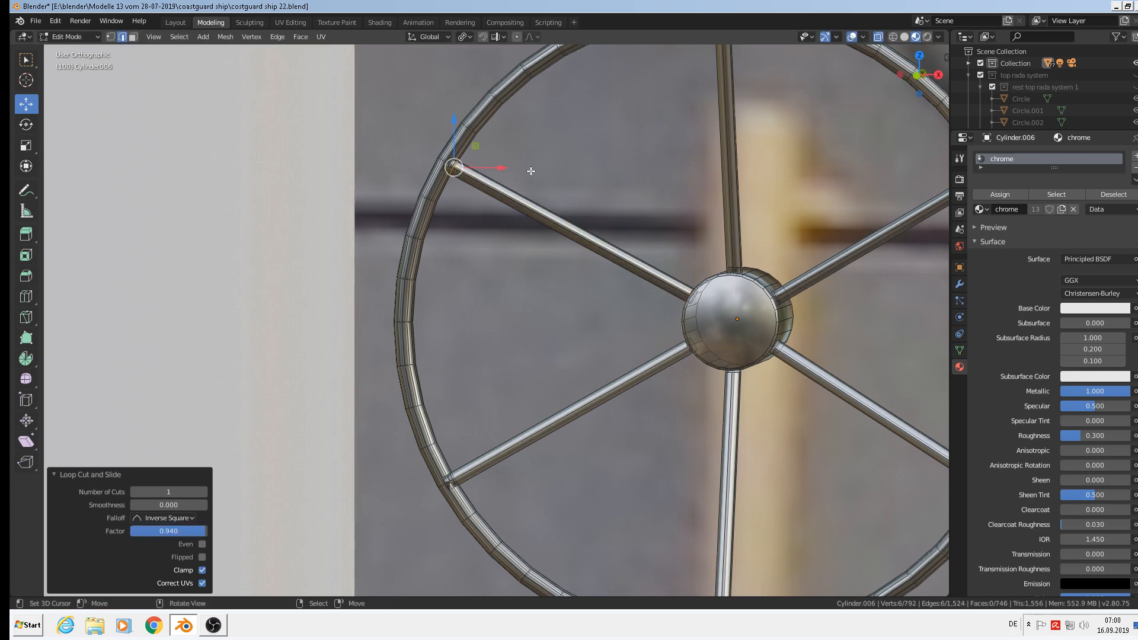
Add an edge loop around the hub cylinder close to its back edge, factor about 0.89, and return to Object Mode.
scroll(532, 170, down, 3)
shift+middle_drag(623, 193, 566, 201)
middle_drag(607, 270, 573, 276)
scroll(573, 276, up, 7)
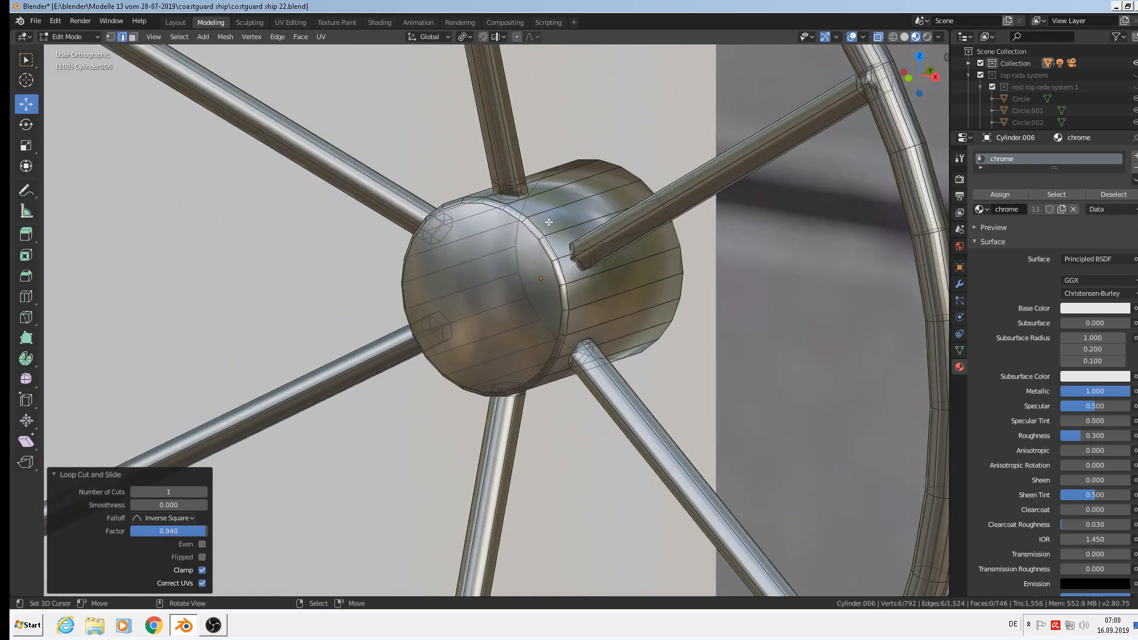
key(ctrl+r)
click(593, 190)
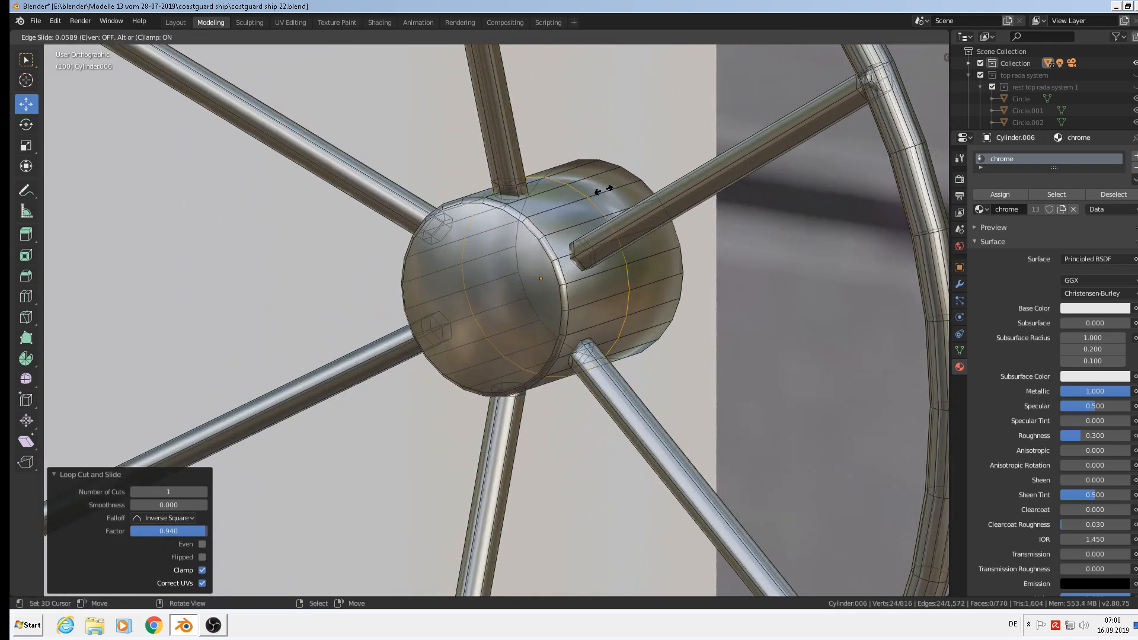
click(630, 193)
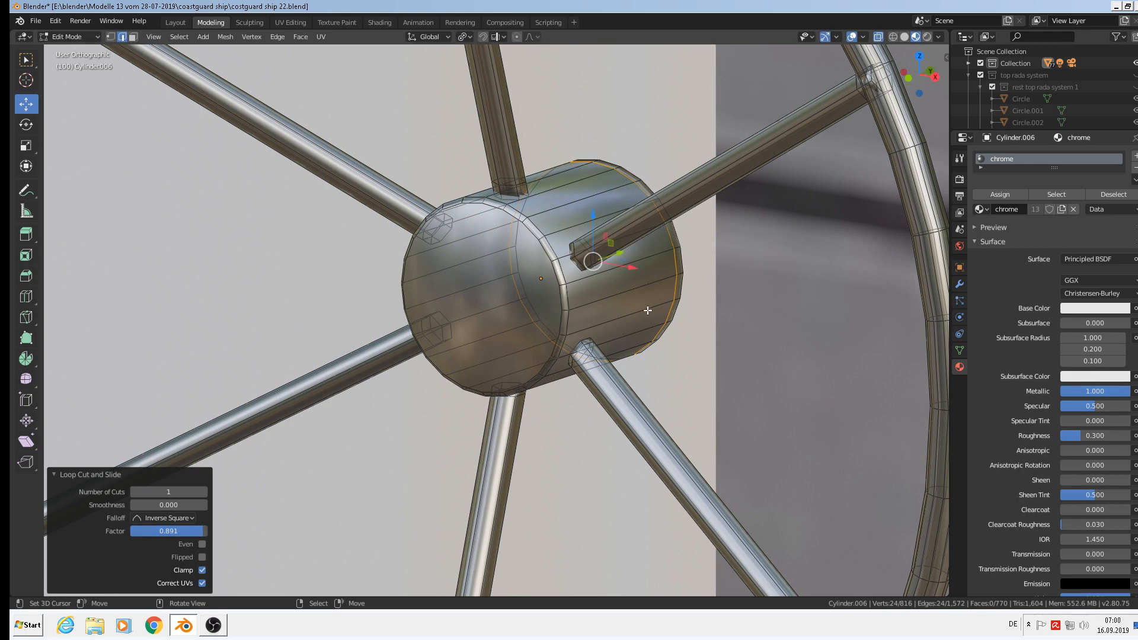
key(Tab)
Move the handwheel about -0.024 m along X so it sits in front of the white door below its round window.
scroll(639, 296, down, 6)
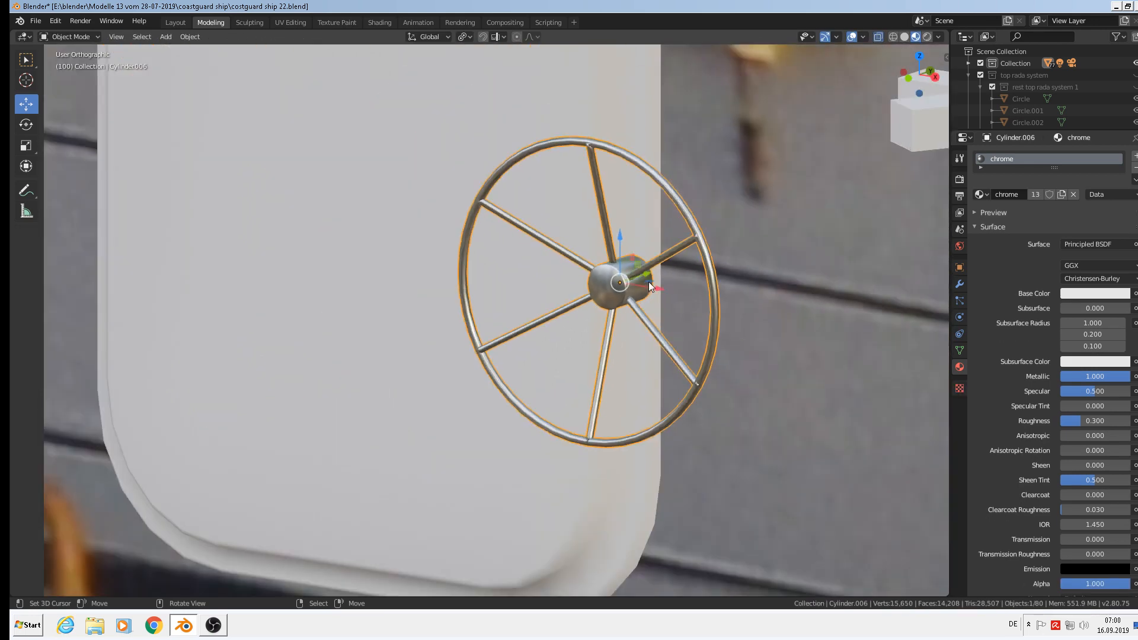
scroll(702, 273, down, 6)
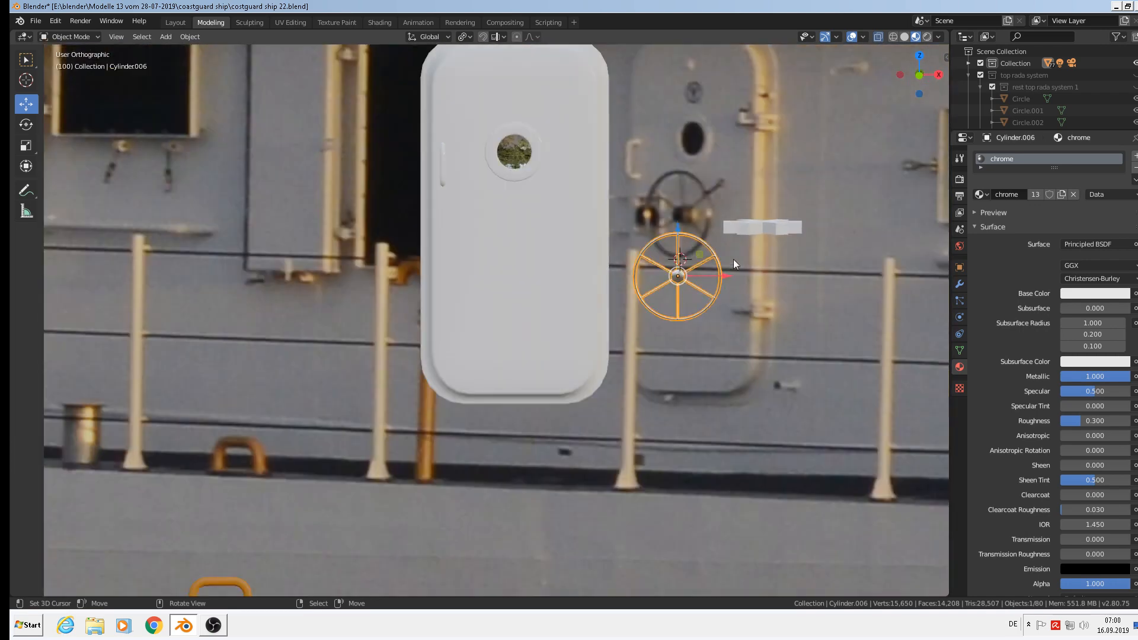
drag(717, 276, 538, 276)
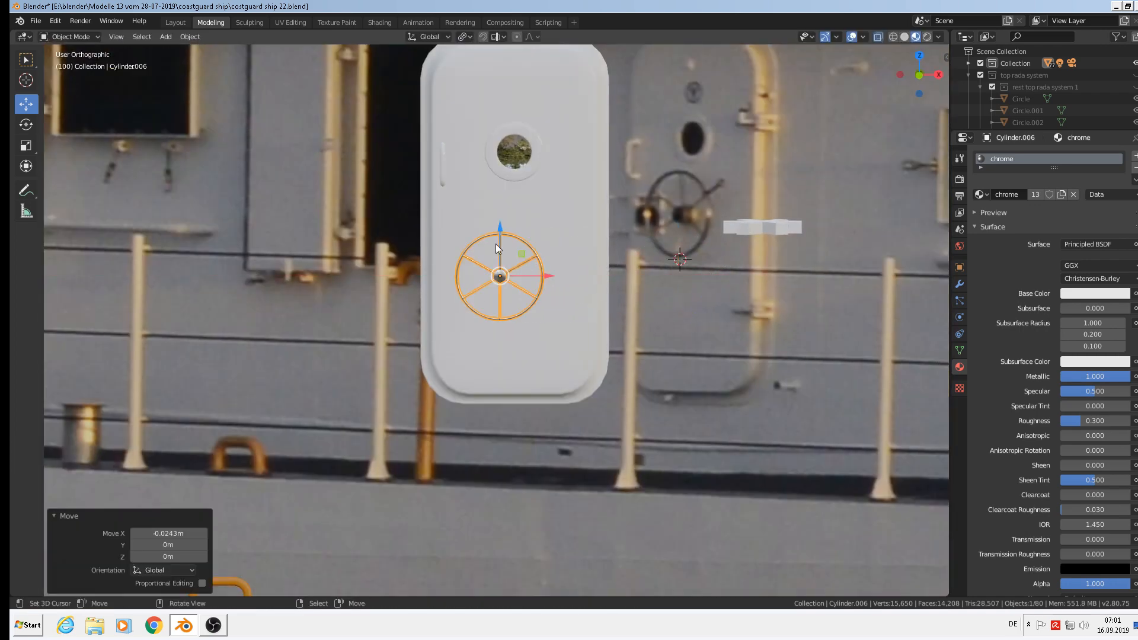
Raise the handwheel about 0.0036 m along Z and scale it uniformly to about 0.87.
drag(510, 237, 502, 194)
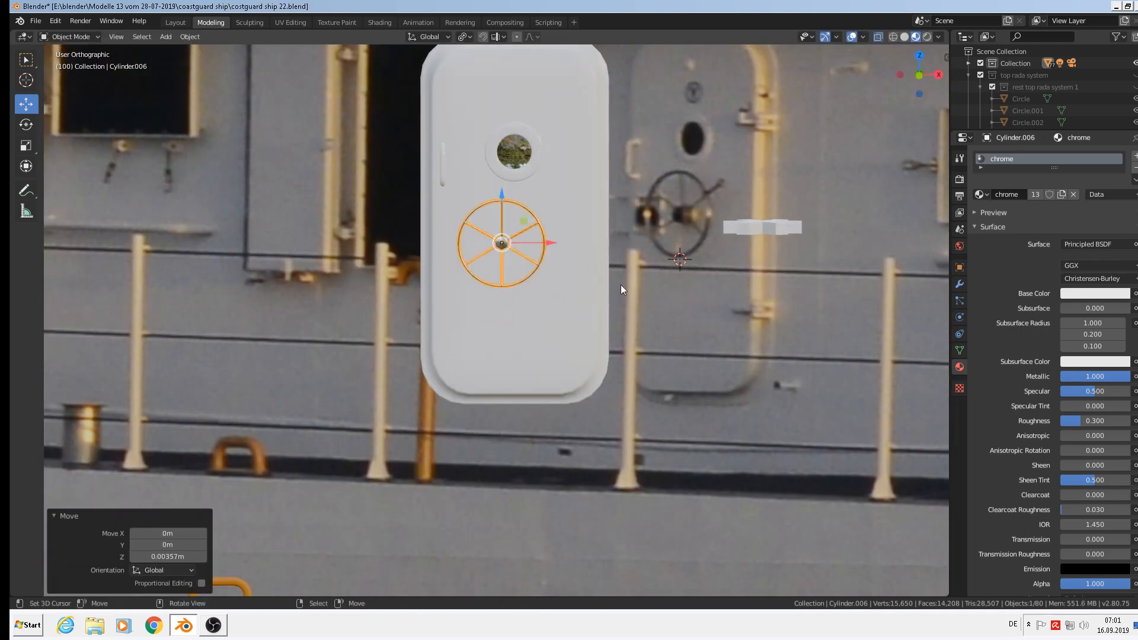
key(s)
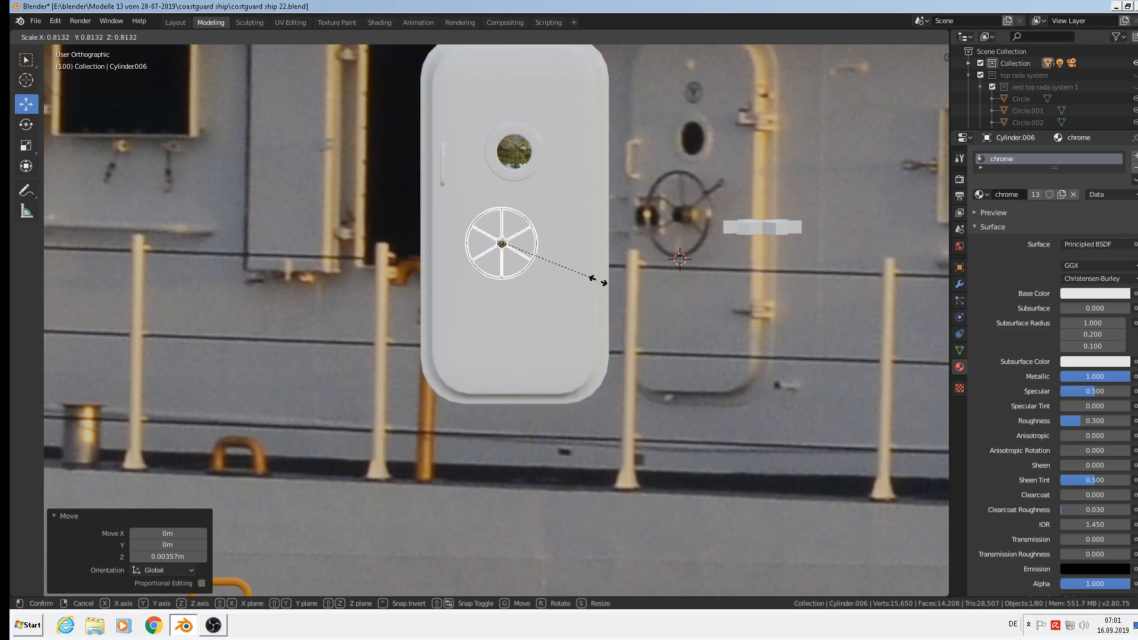
click(582, 282)
Move the handwheel about 0.013 m along Y onto the door surface, and about -0.0024 m along X.
middle_drag(582, 282, 487, 300)
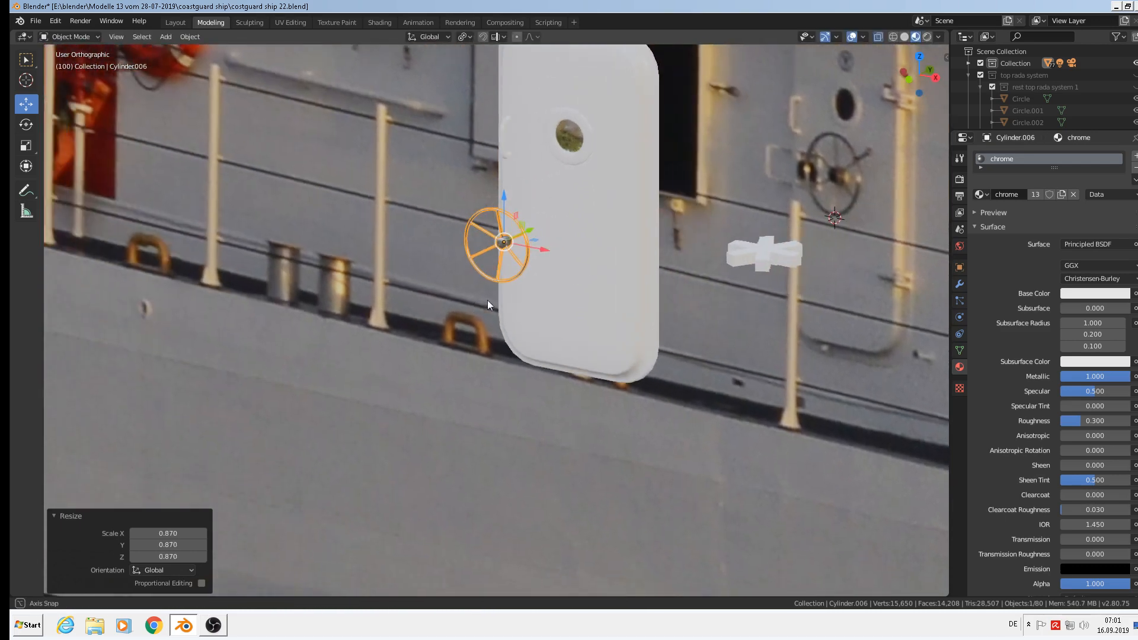
key(g)
key(y)
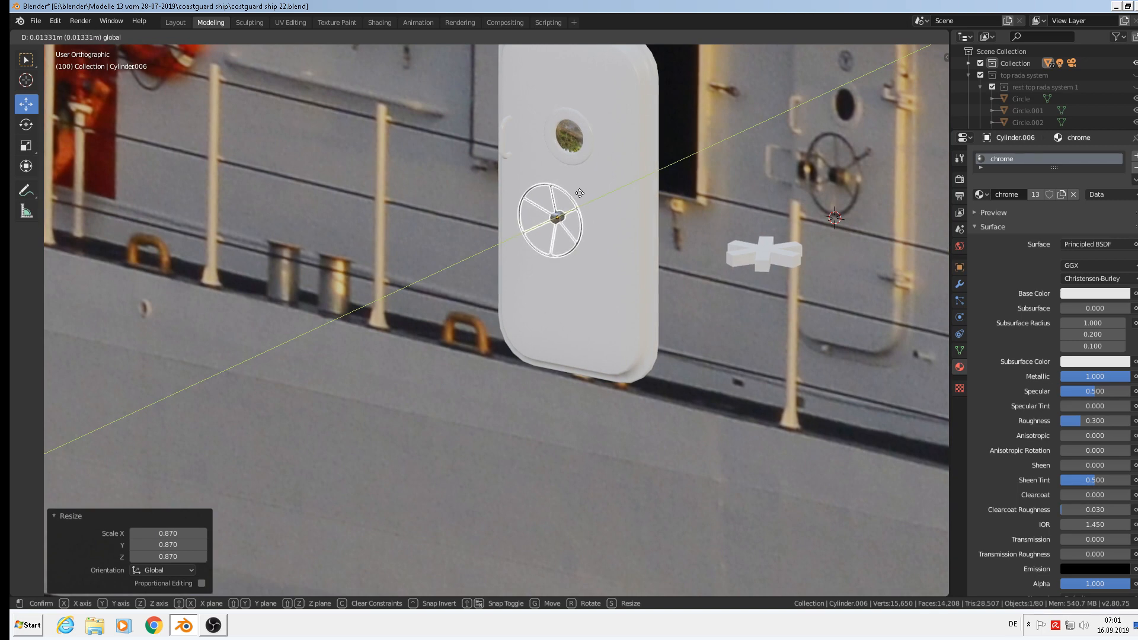
click(580, 193)
middle_drag(580, 193, 625, 193)
key(g)
key(x)
click(587, 219)
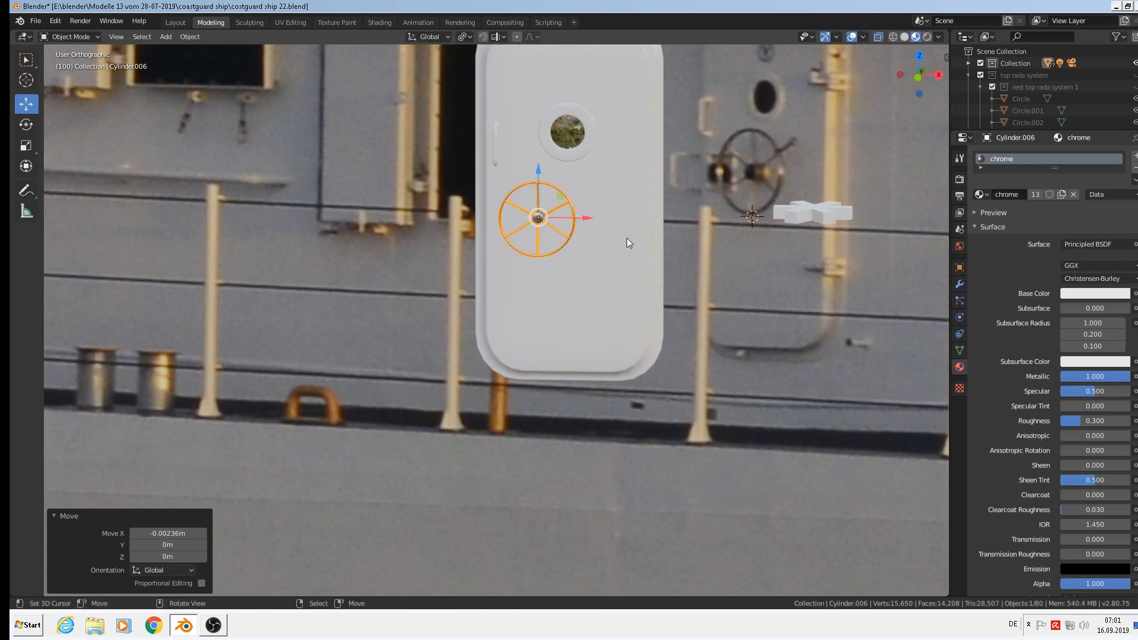
Save the coastguard ship file under its existing name.
middle_drag(653, 251, 608, 264)
click(34, 23)
click(107, 99)
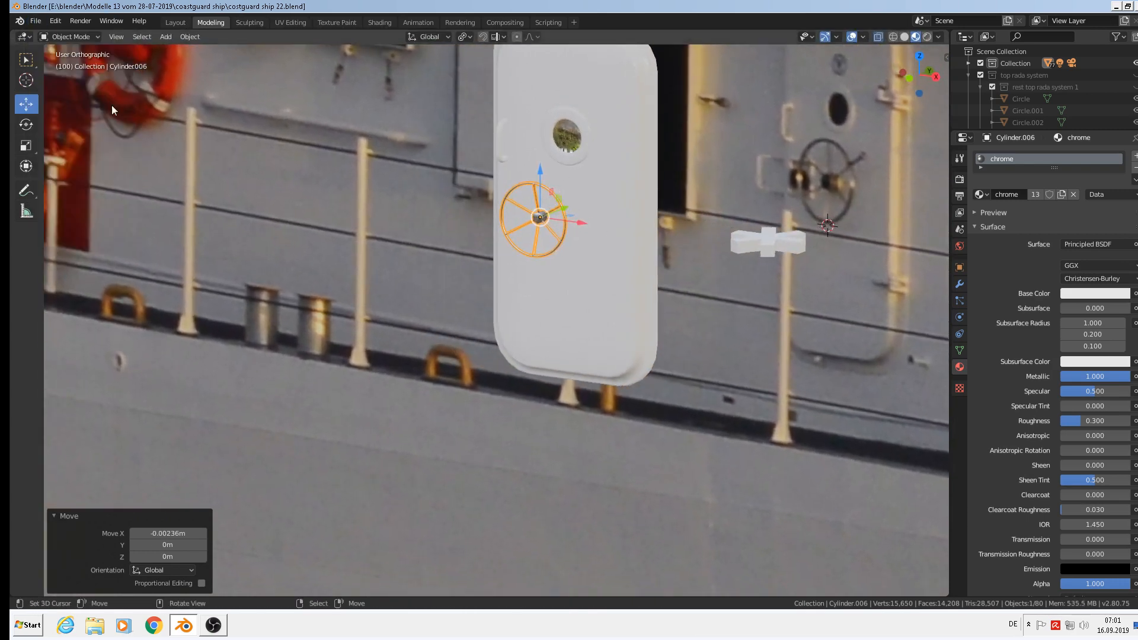
Delete the leftover white star-shaped cylinder mesh beside the door.
click(766, 237)
key(x)
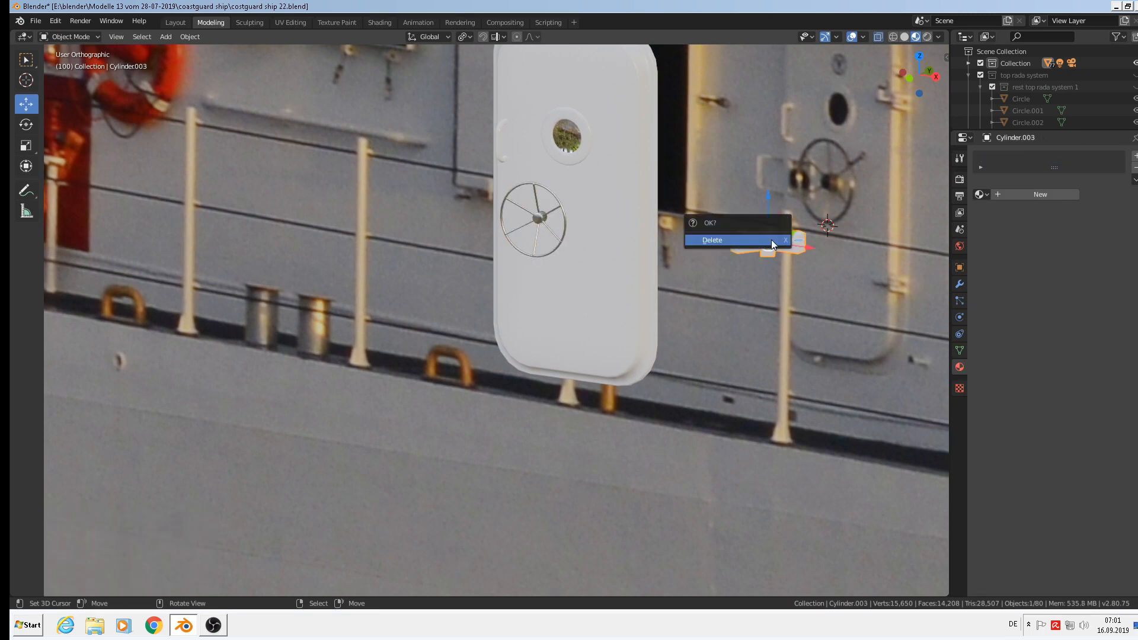
click(771, 239)
In front view, place the 3D cursor at the photographed door's lower hinge and add a 2 m cube there.
key(KP_1)
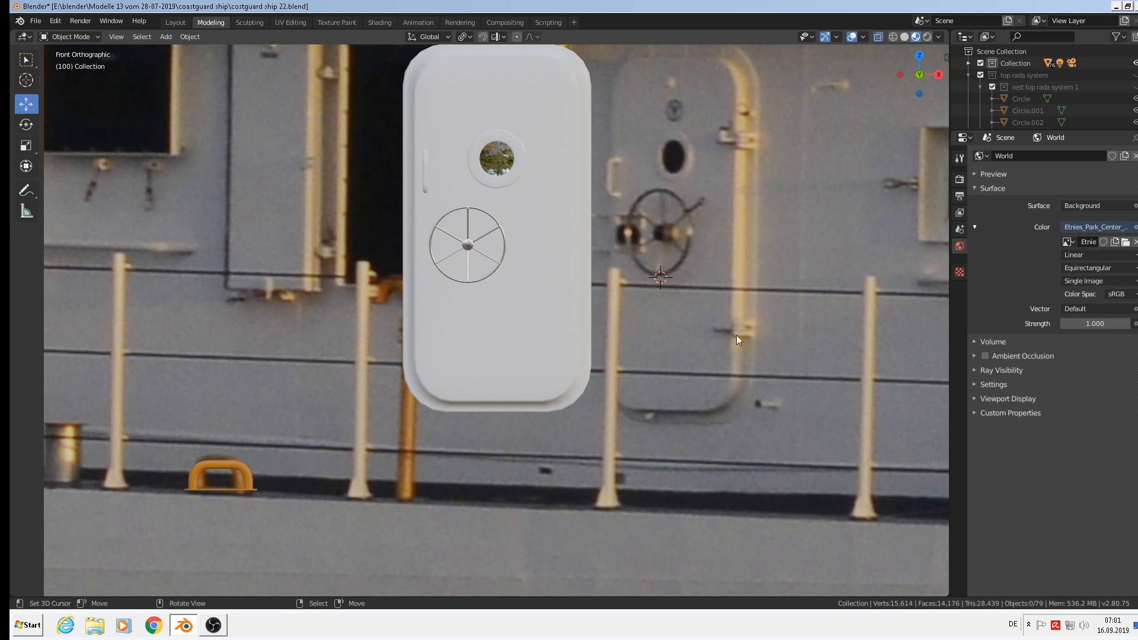
shift+right_click(722, 328)
click(166, 37)
mouse_move(172, 48)
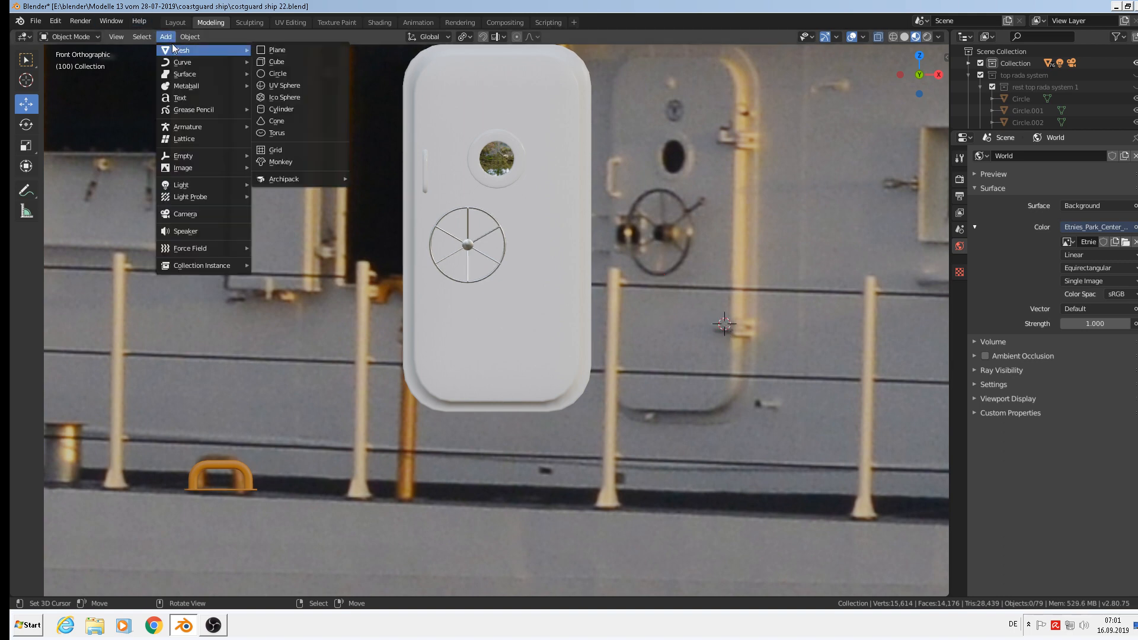
click(297, 62)
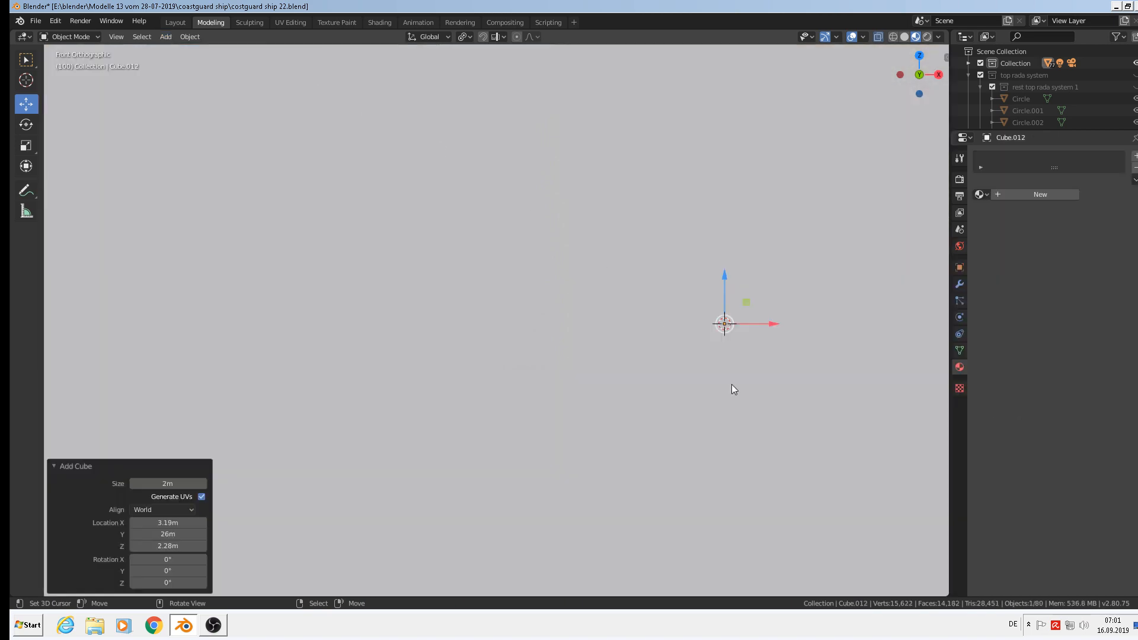
Scale the cube down repeatedly, by about 0.089, 0.125, 0.059 and once more, to the thickness of the photographed hinge bar.
key(s)
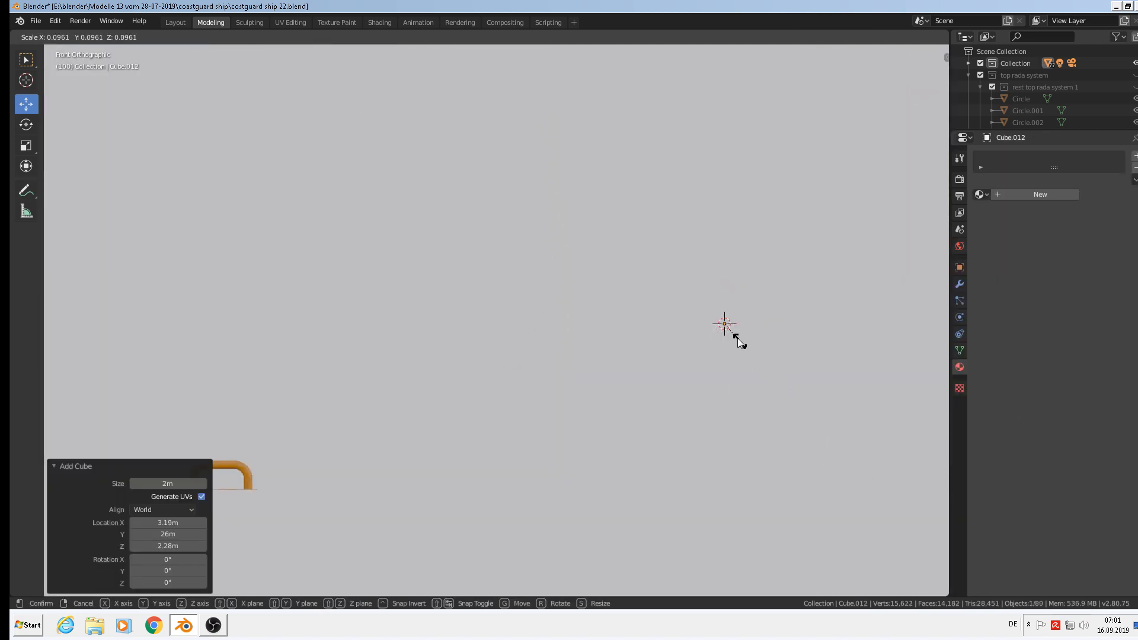
click(738, 339)
key(s)
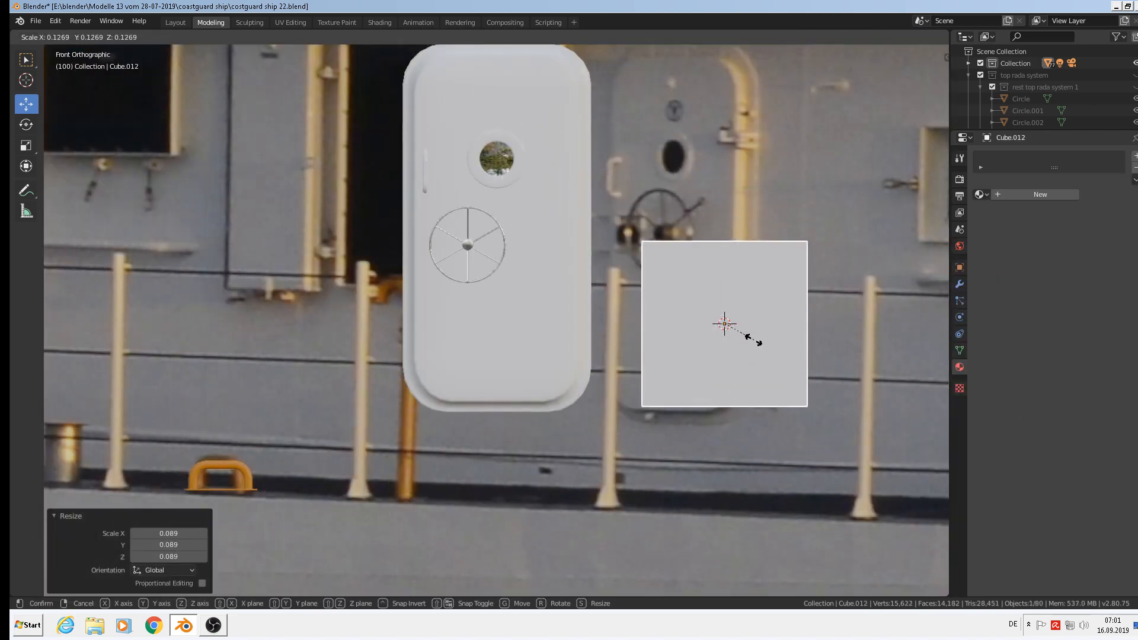
click(754, 343)
key(s)
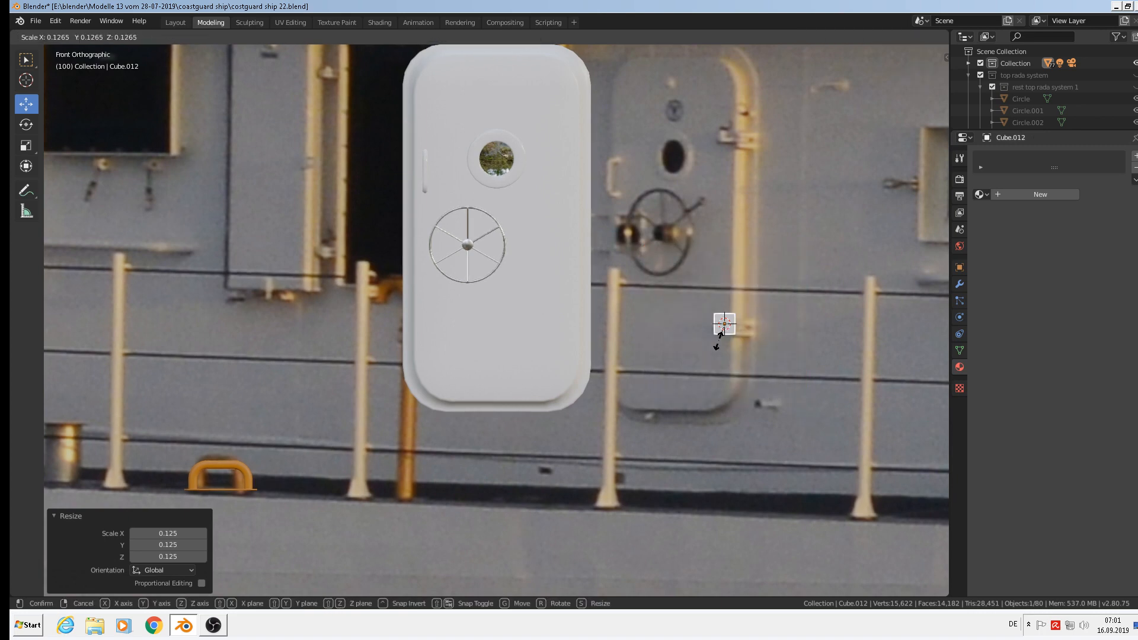
click(755, 335)
scroll(755, 336, up, 5)
key(s)
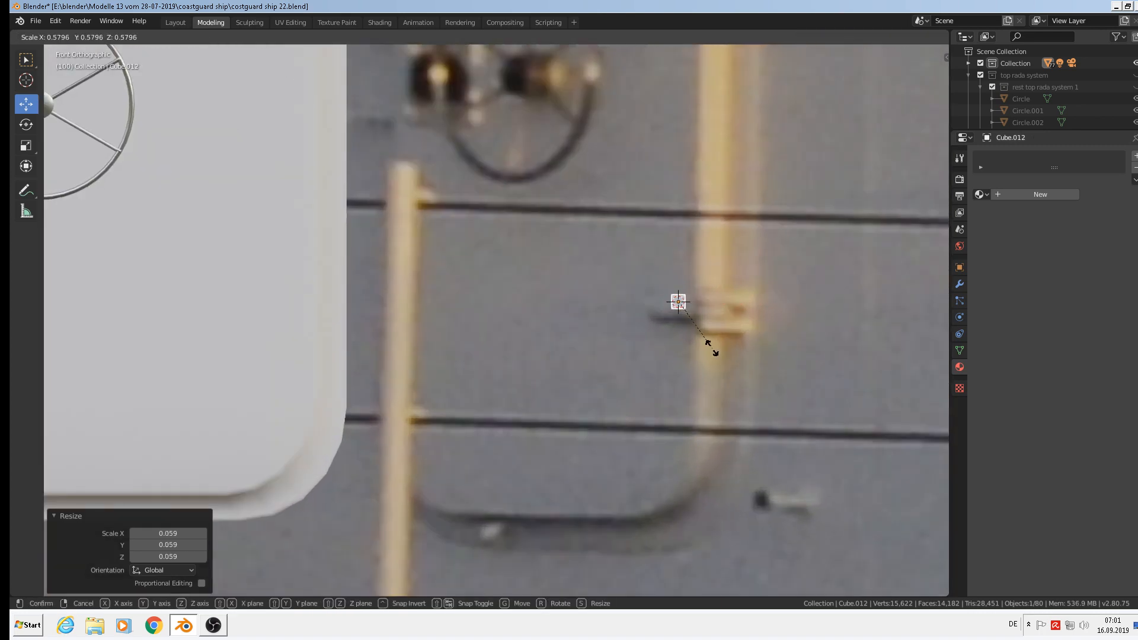
click(705, 339)
Lower the small cube about 0.00055 m and stretch it along X by about 5.18 to form the hinge bar.
drag(682, 270, 688, 283)
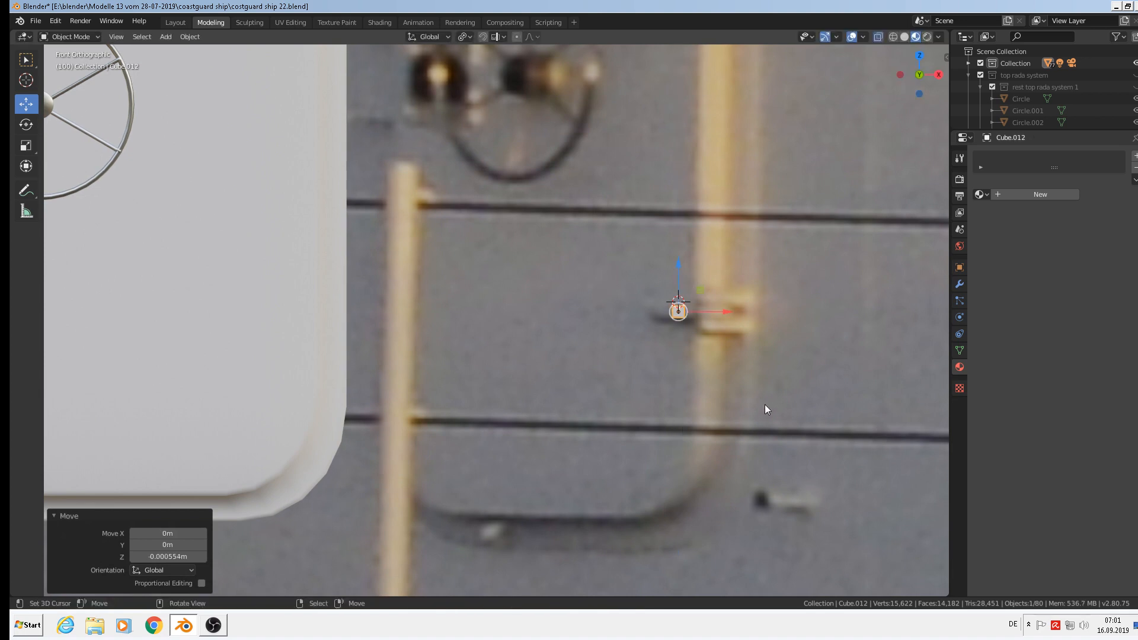
key(x)
key(s)
key(x)
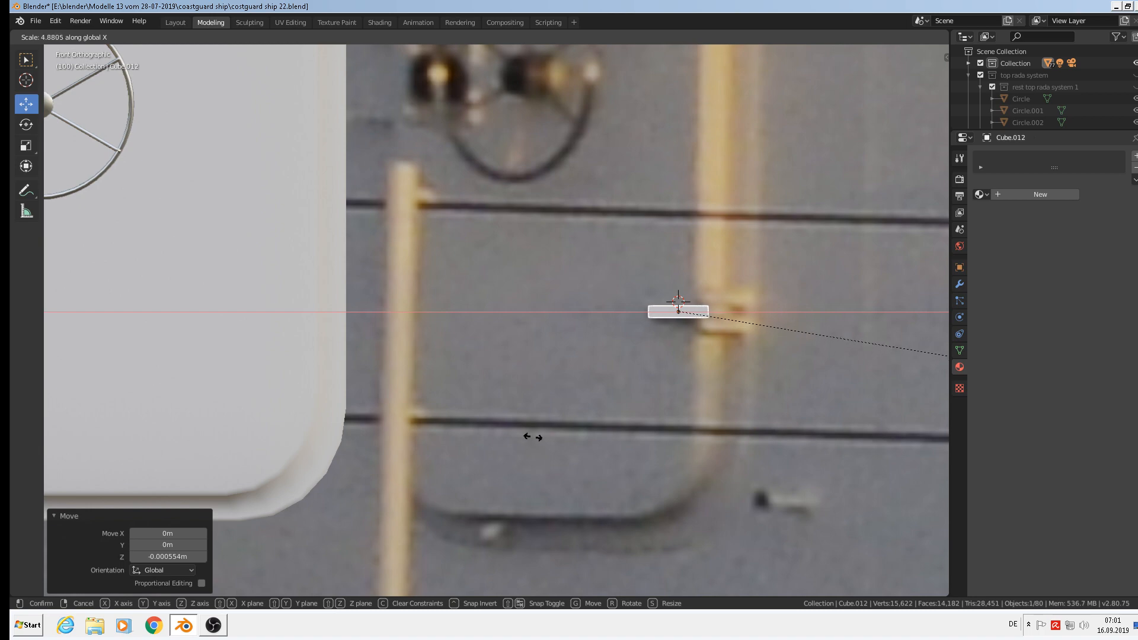
click(581, 432)
Move the hinge bar about -0.0053 m along Y, out in front of the reference photo.
mouse_move(650, 315)
middle_down()
mouse_move(826, 429)
mouse_move(630, 311)
middle_up()
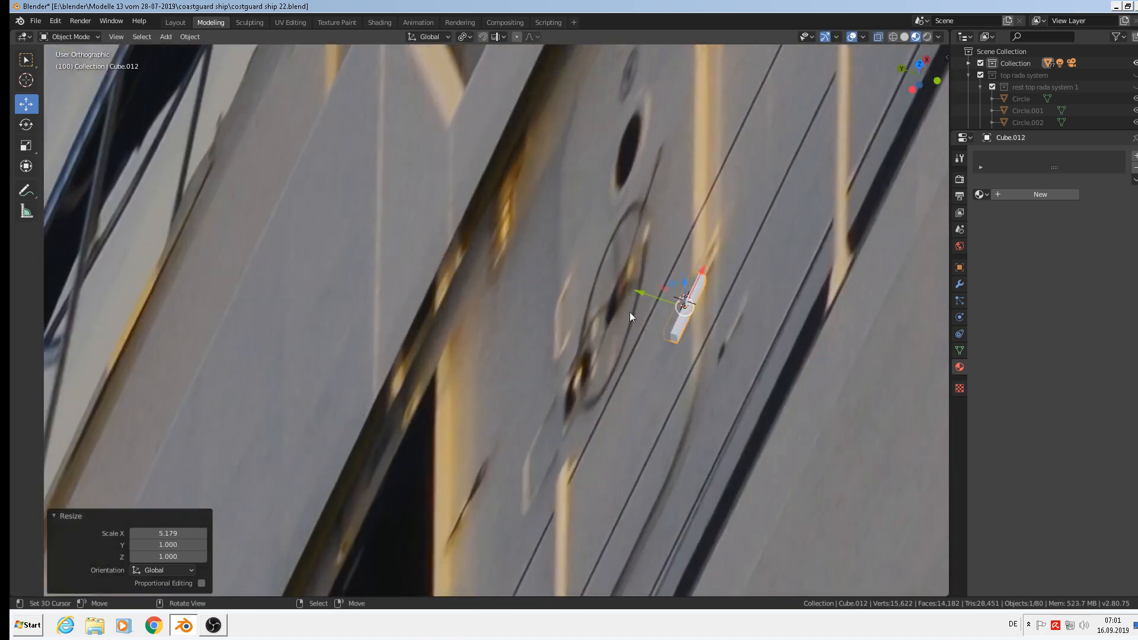
drag(656, 297, 769, 330)
scroll(798, 333, up, 2)
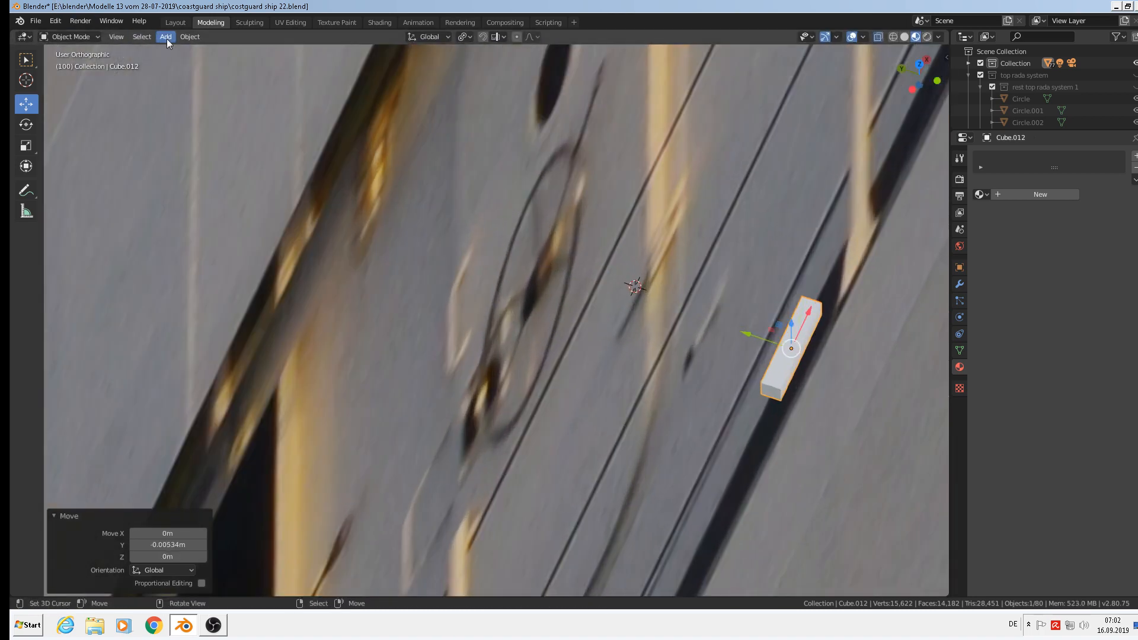
Taper the bar in Edit Mode by moving one end edge about 0.00054 m along Y and nudging the opposite end's edge.
key(Tab)
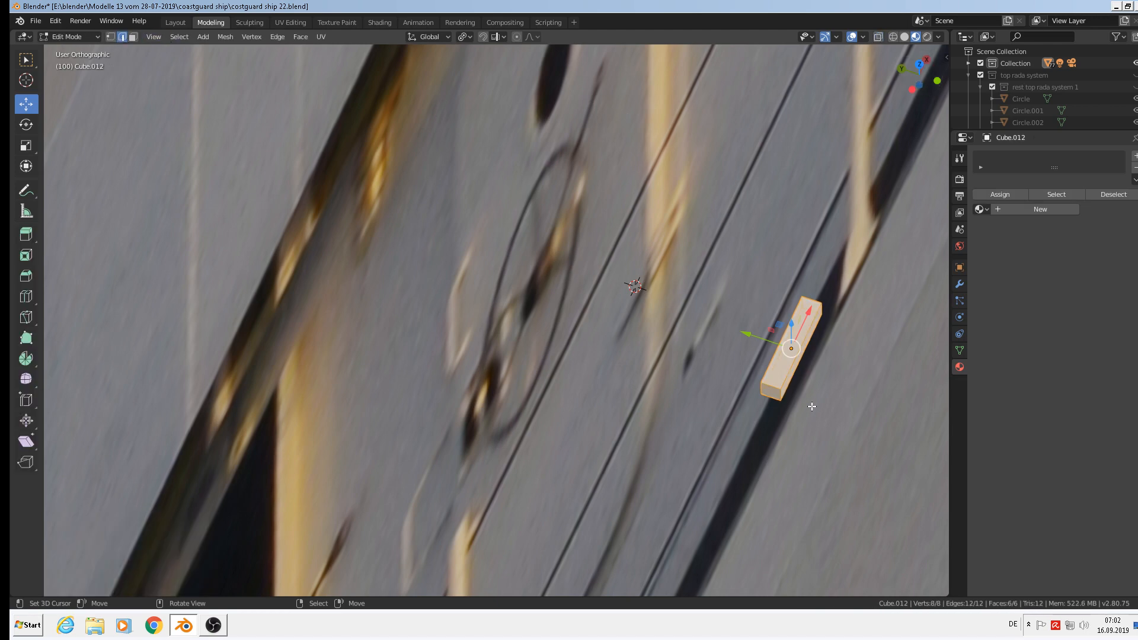
scroll(812, 406, up, 3)
click(764, 358)
drag(717, 348, 689, 341)
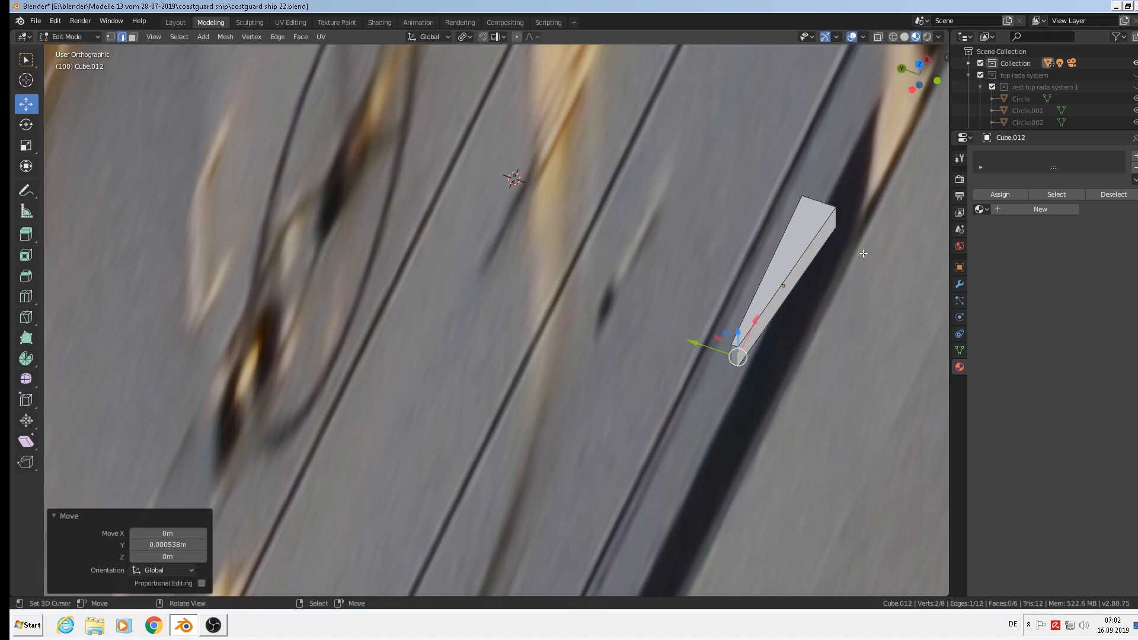
right_click(839, 221)
drag(794, 206, 807, 211)
scroll(855, 339, down, 2)
scroll(855, 339, down, 8)
key(Tab)
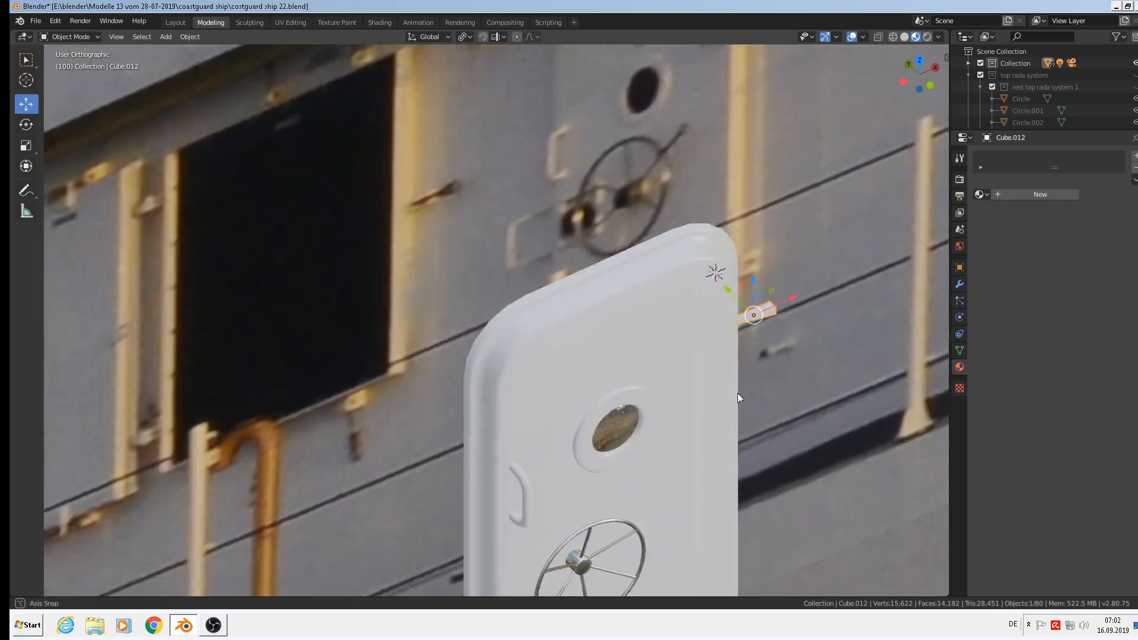
Lower the tapered bar about 0.0084 m along Z.
scroll(752, 329, down, 2)
scroll(755, 330, up, 5)
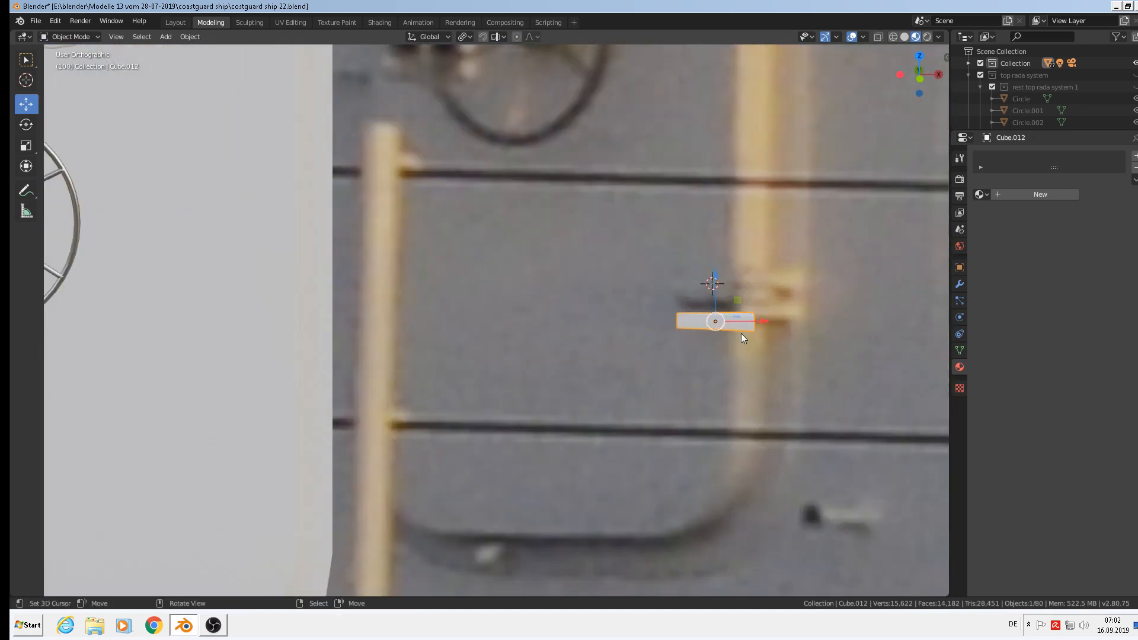
scroll(740, 339, down, 7)
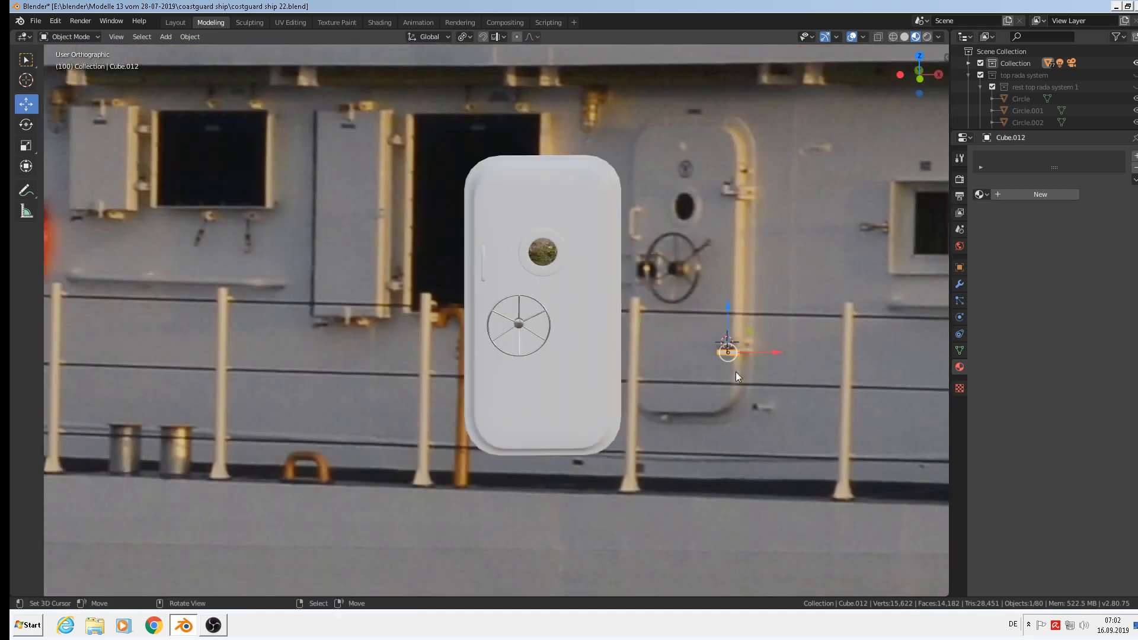
key(g)
key(z)
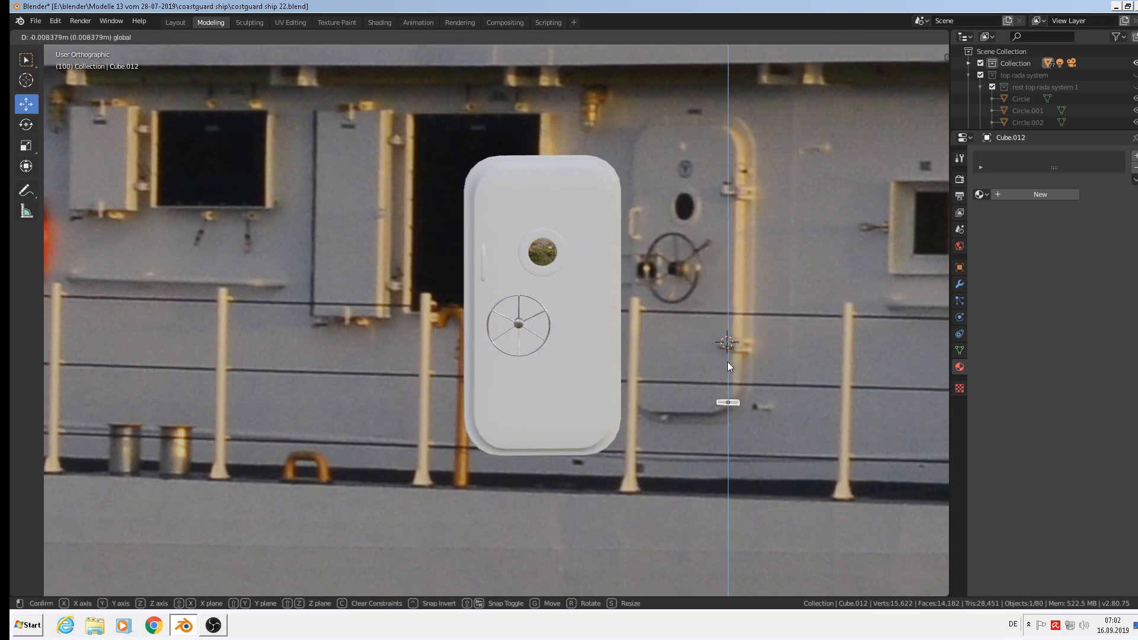
click(727, 362)
Shift the bar across to the white door's hinge-side edge below the handwheel, ending with about -0.0017 m along X.
scroll(728, 362, up, 4)
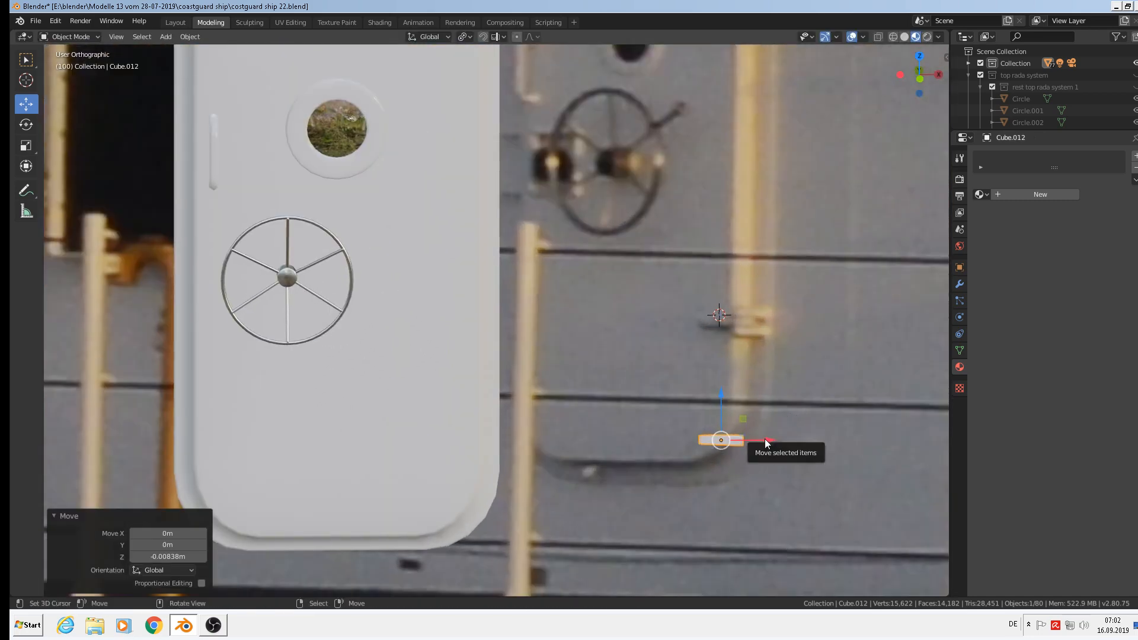
drag(764, 440, 488, 289)
key(KP_1)
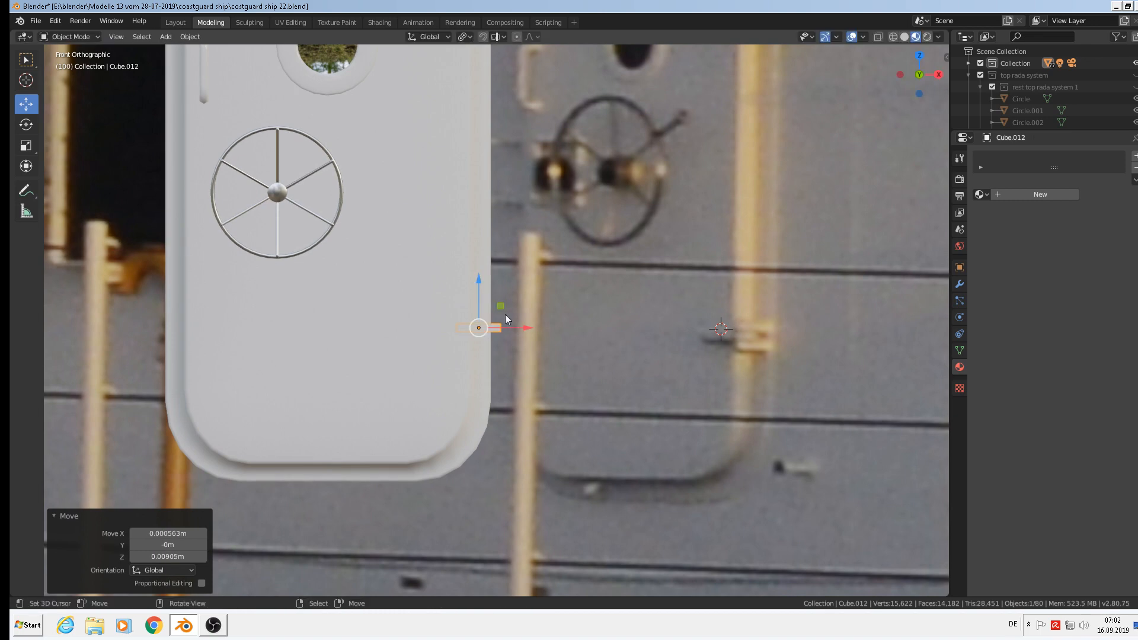
drag(524, 327, 501, 327)
Move the bar about -0.026 m and another -0.0006 m along Y until it sits on the door's front face.
middle_drag(478, 361, 511, 328)
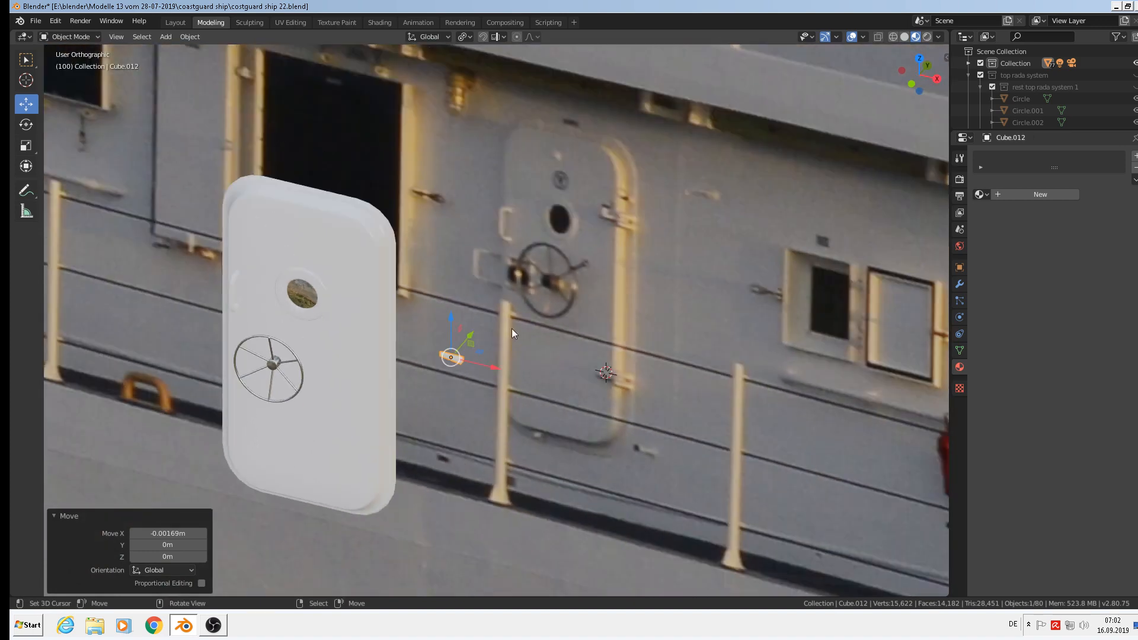
click(469, 338)
key(g)
key(y)
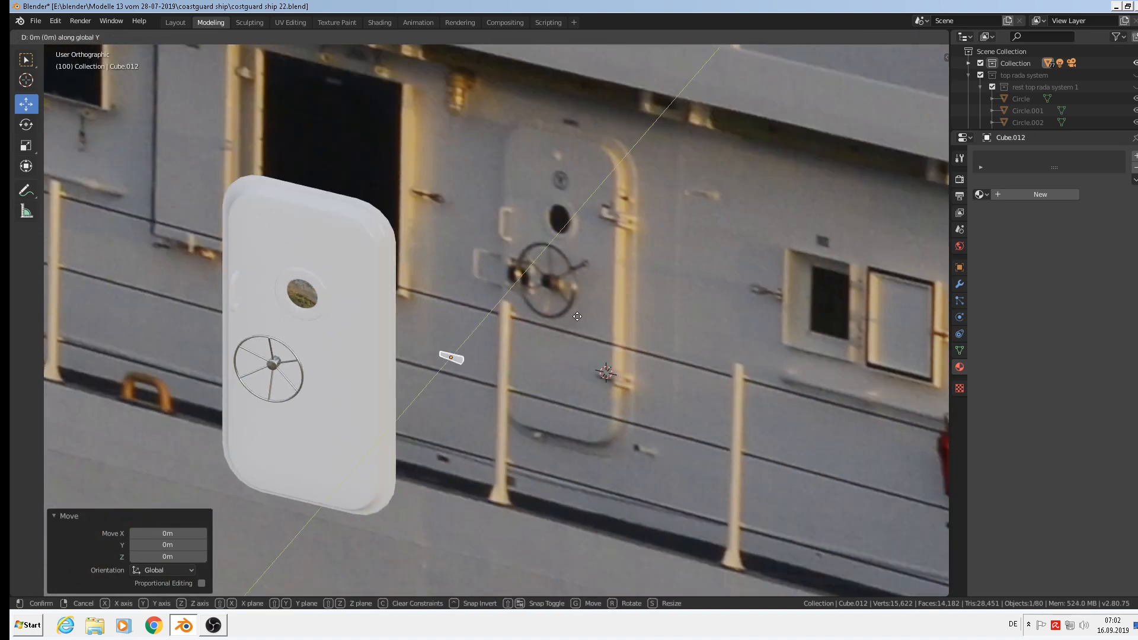
click(483, 393)
scroll(453, 453, up, 10)
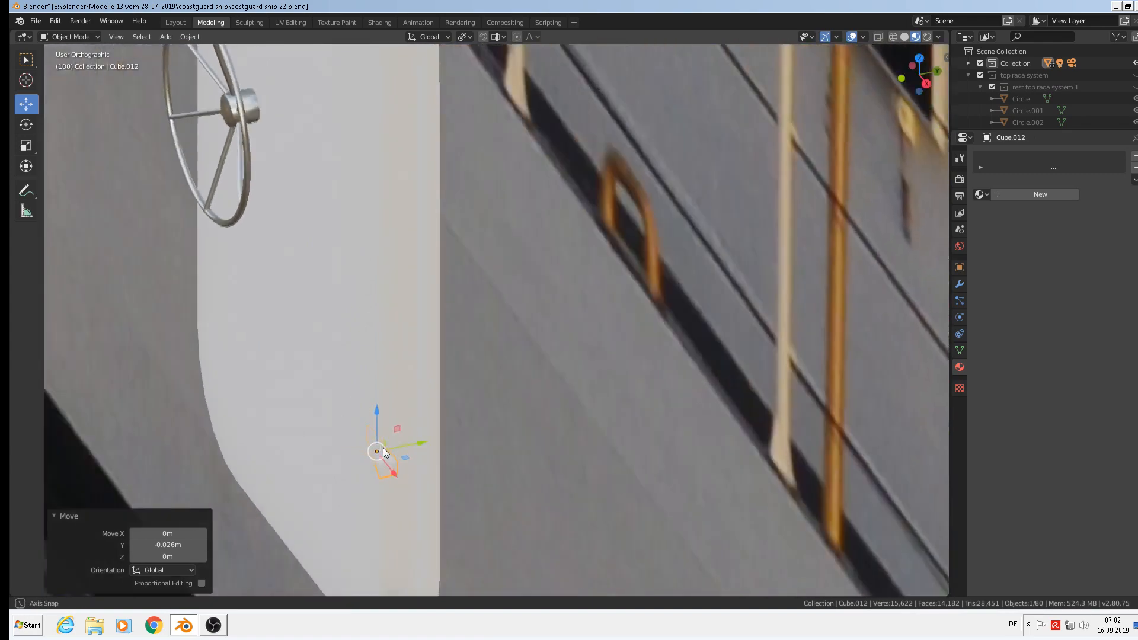
middle_drag(383, 452, 372, 422)
key(g)
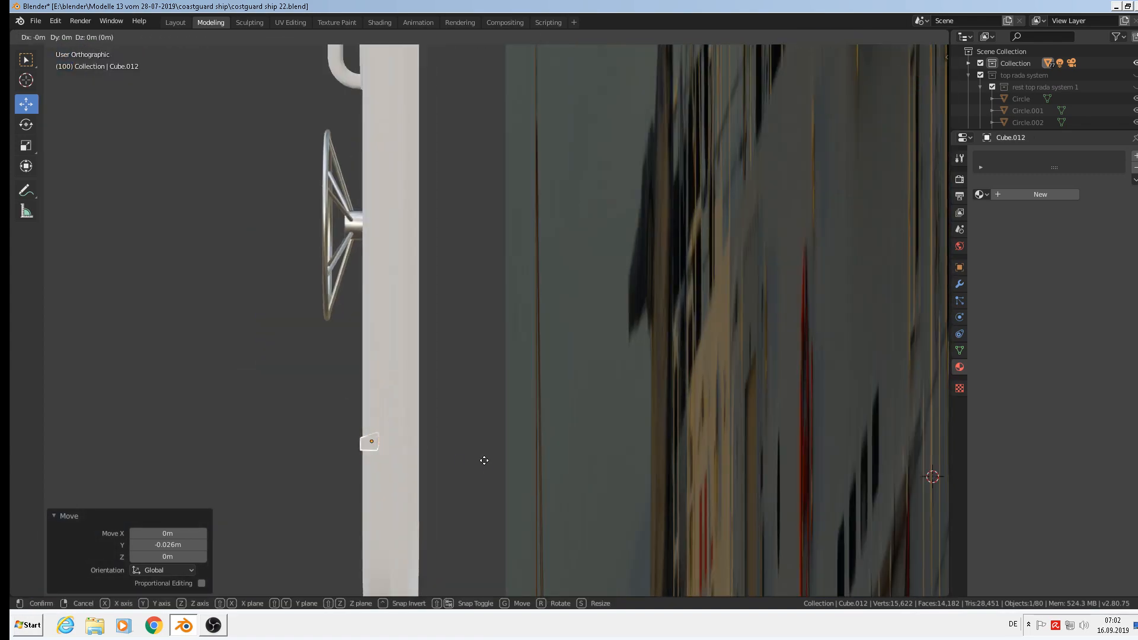
key(y)
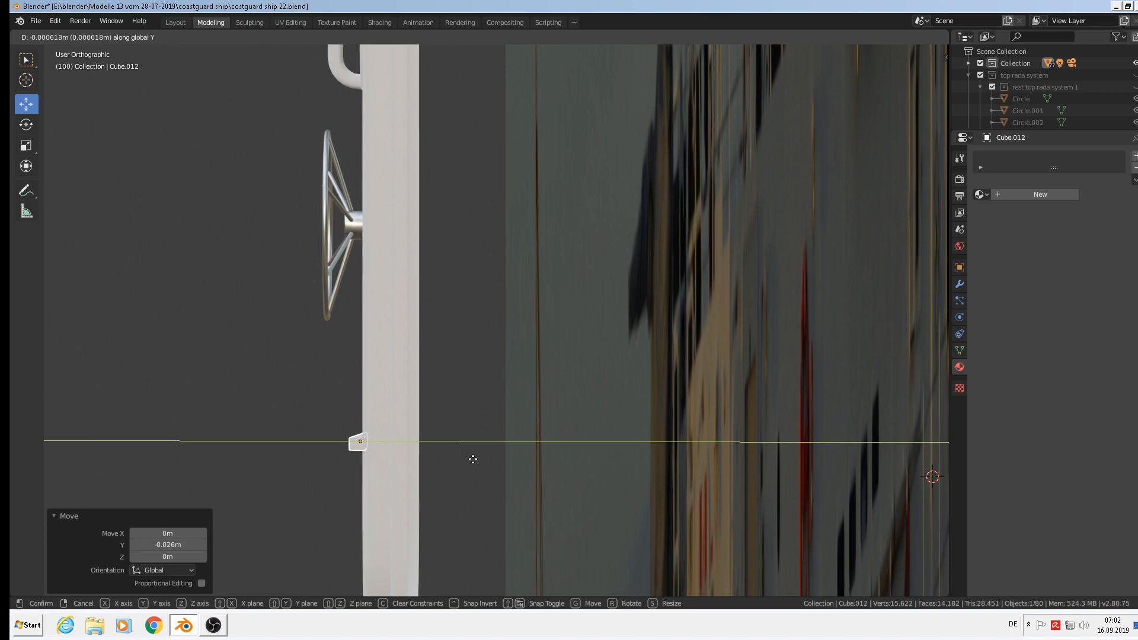
click(473, 460)
Duplicate the tapered bar in place and move the copy about 0.0017 m along X towards the door's edge.
middle_drag(444, 491, 503, 485)
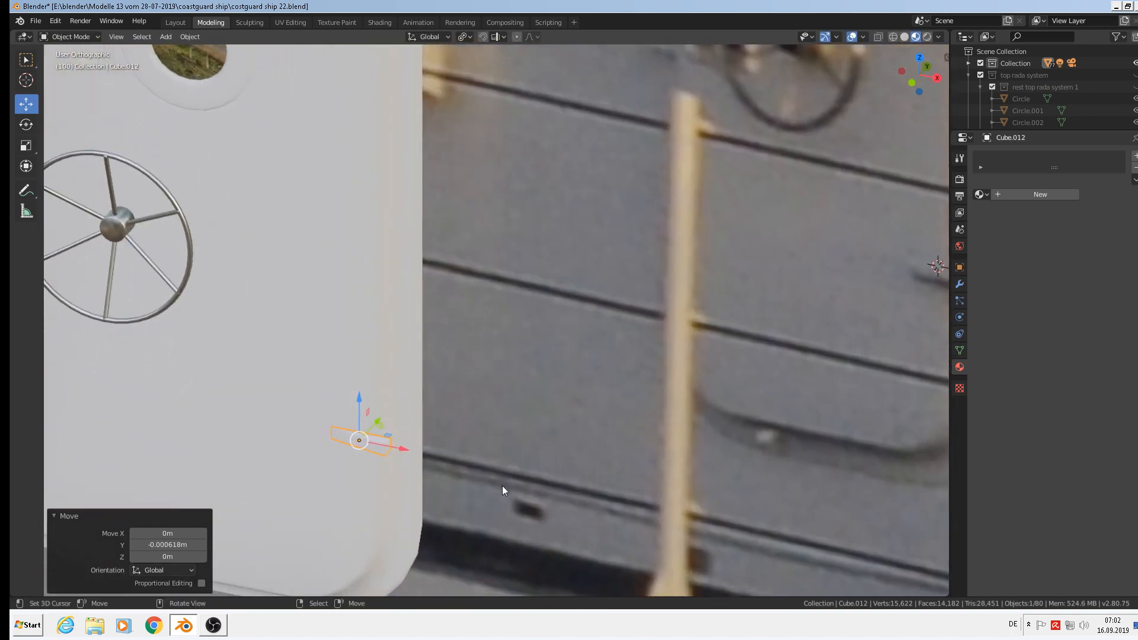
middle_drag(409, 424, 541, 373)
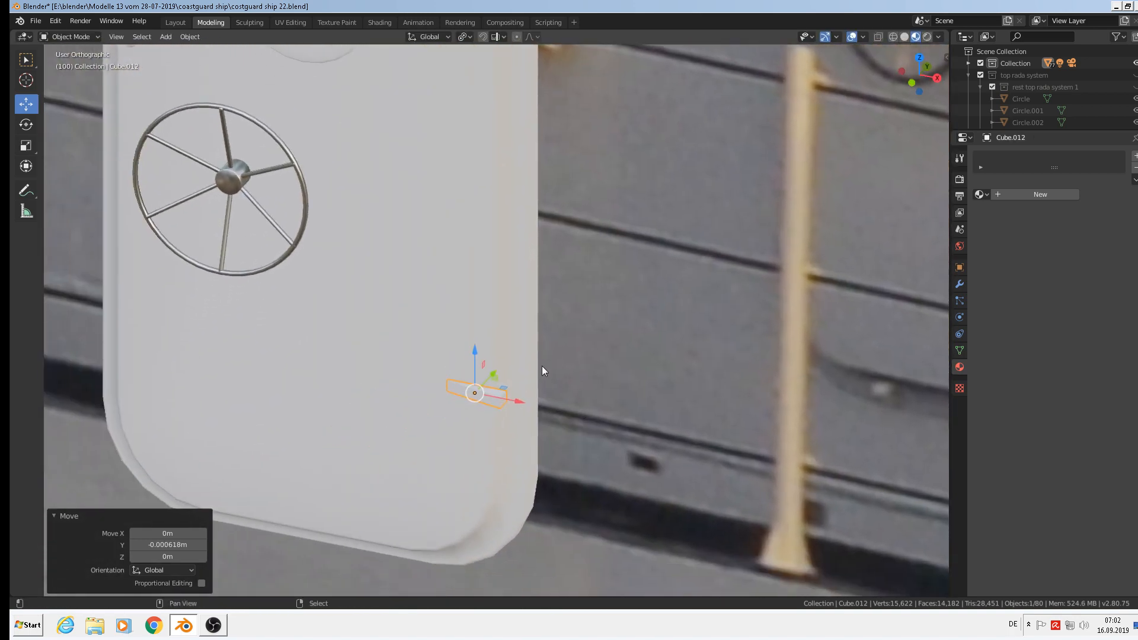
key(shift+d)
right_click(493, 398)
drag(511, 402, 538, 408)
Rotate the copied tapered bar 90° about the Y axis and 90° about the X axis.
key(r)
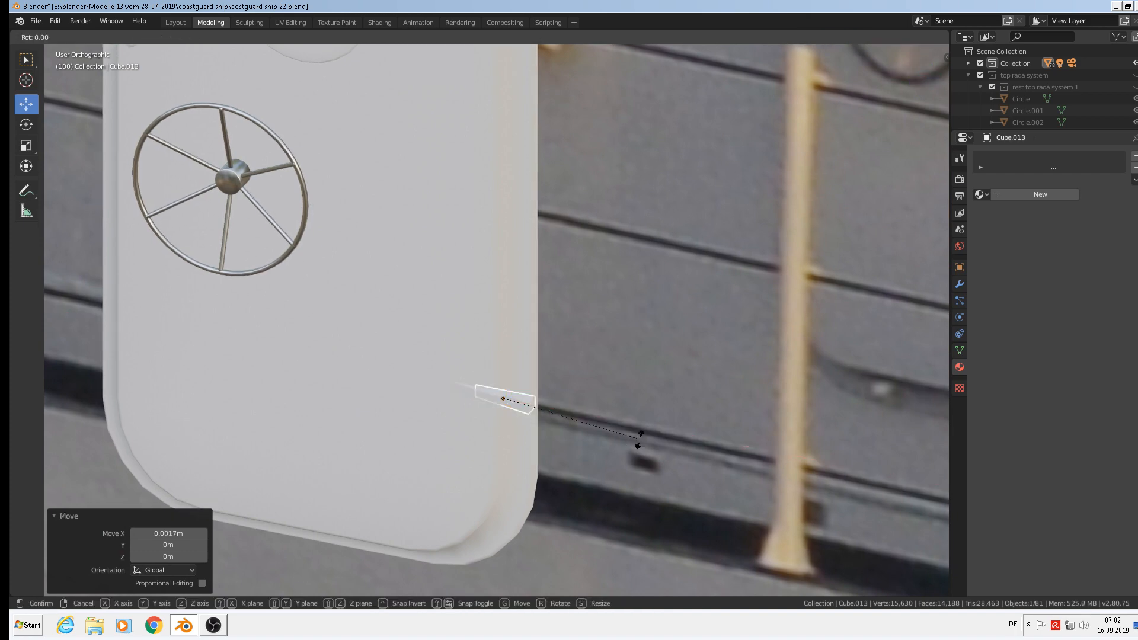
text(y)
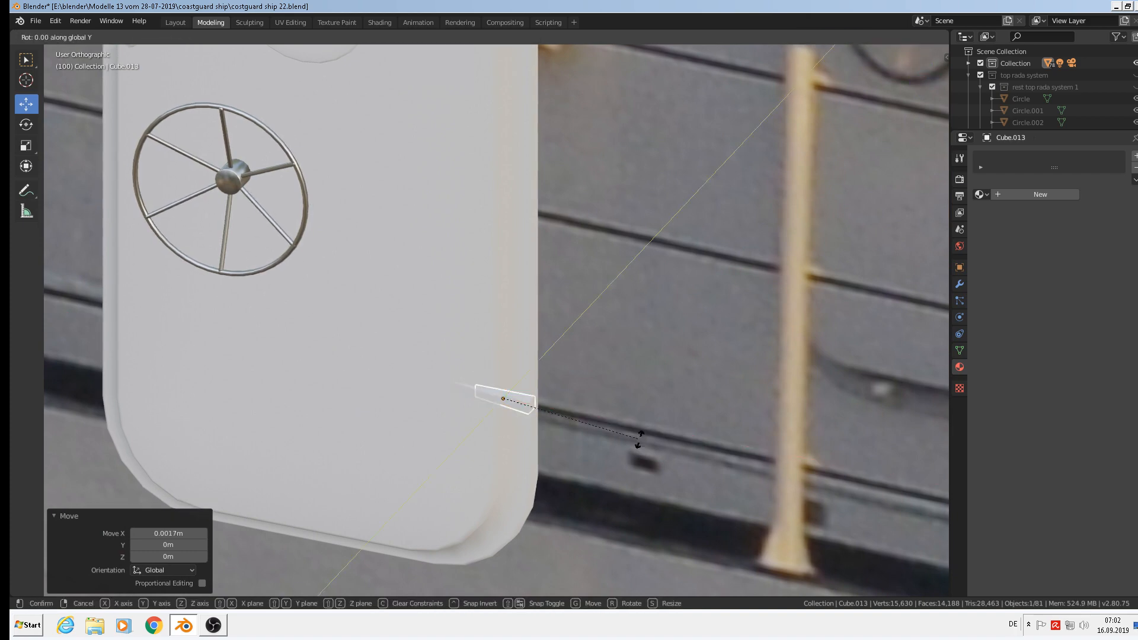
text(90)
key(Return)
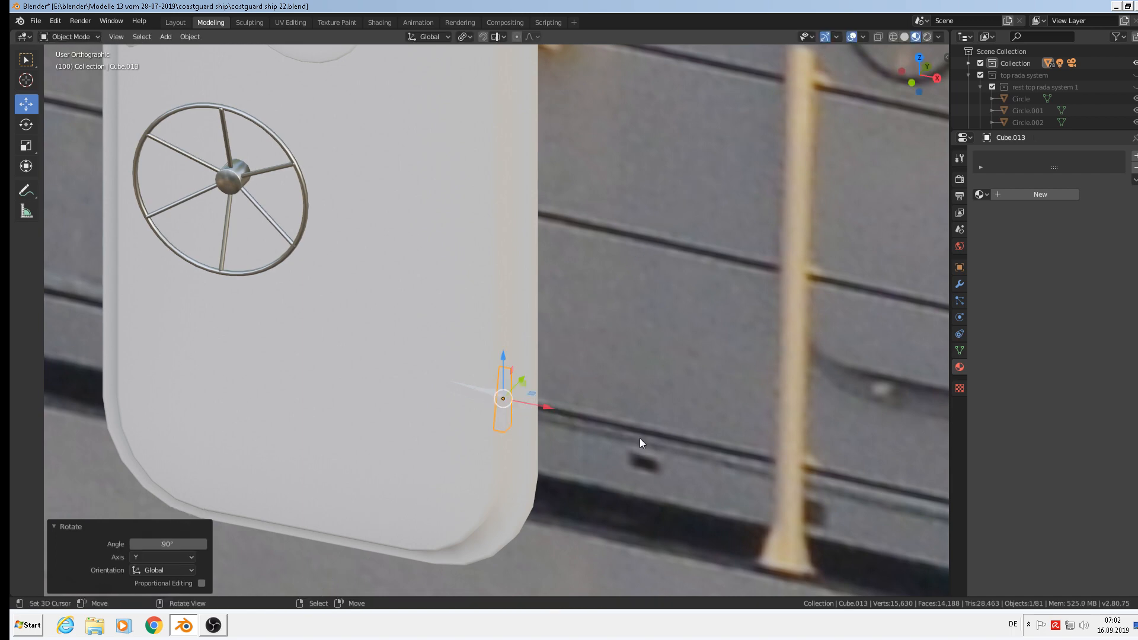
middle_drag(576, 445, 546, 404)
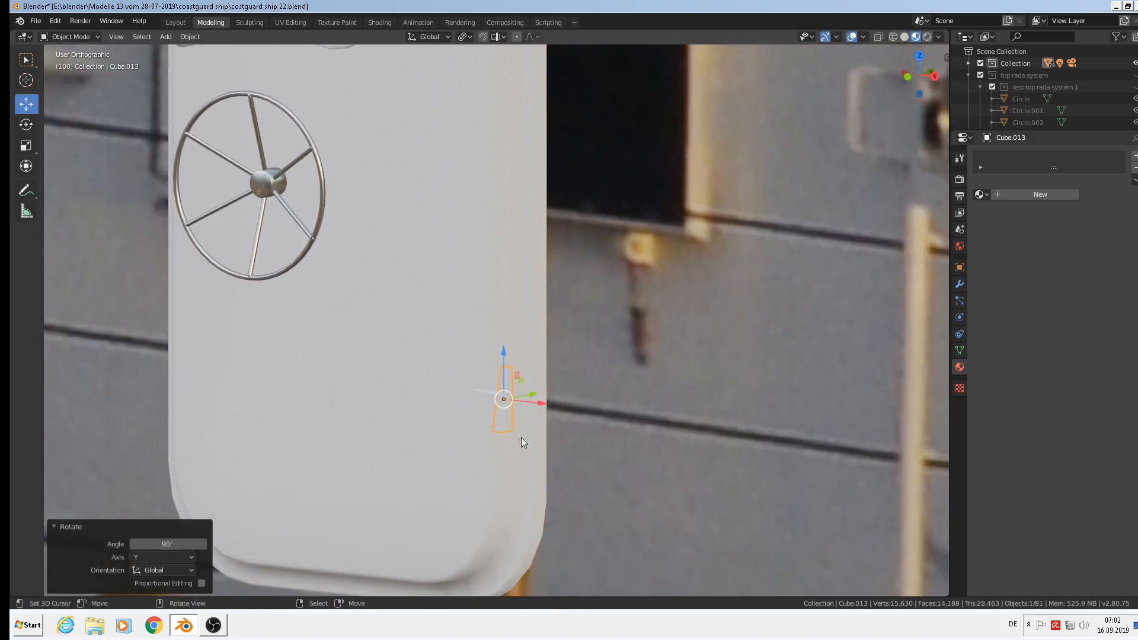
text(rx)
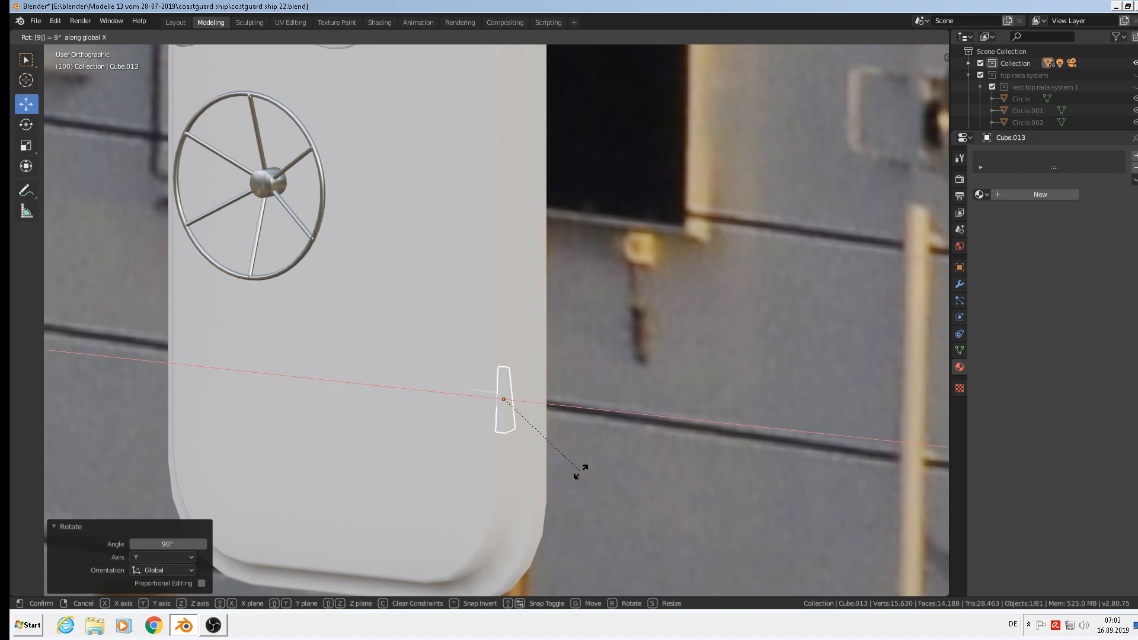
text(90)
key(Return)
scroll(452, 393, up, 2)
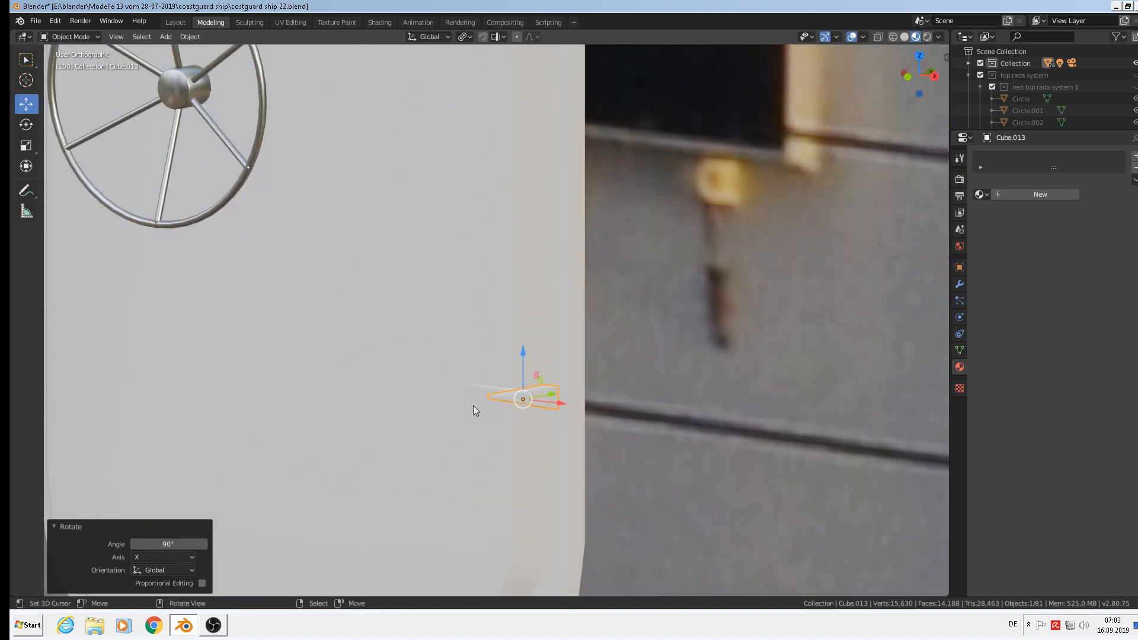
Rotate the copied bar another 90° about the Y axis, followed by 180° about the same axis.
middle_drag(473, 406, 432, 437)
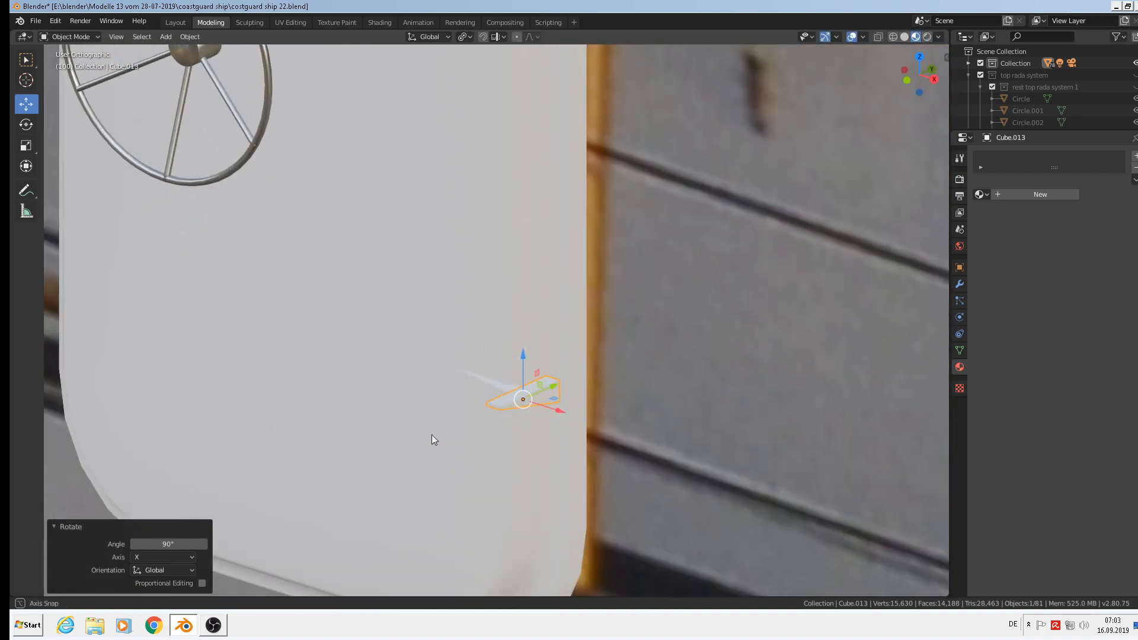
key(s)
key(y)
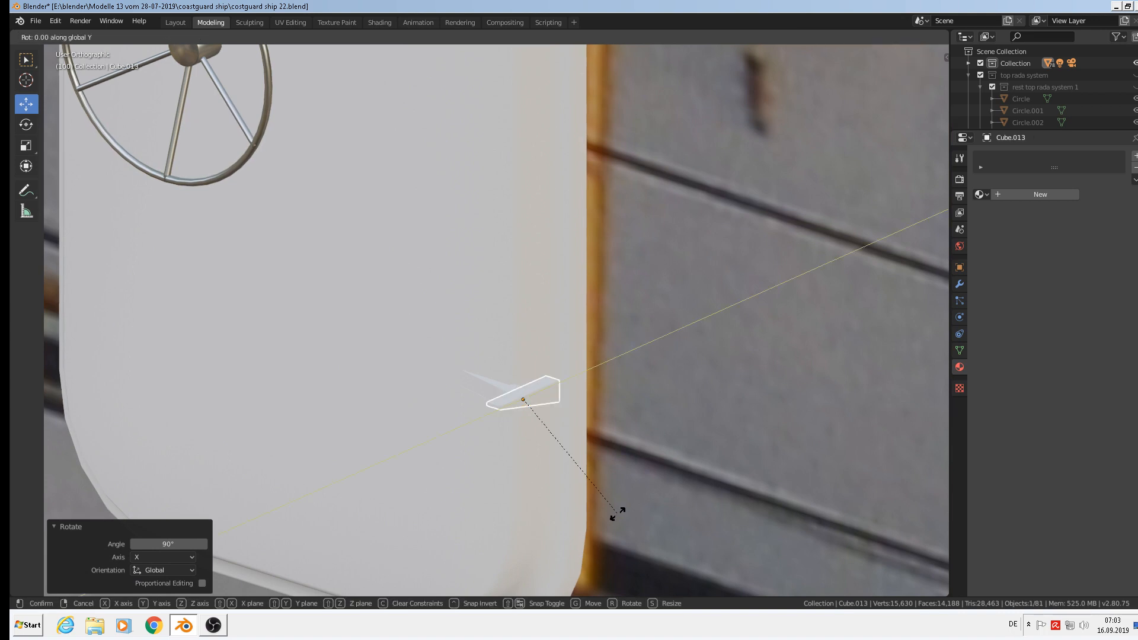
text(90)
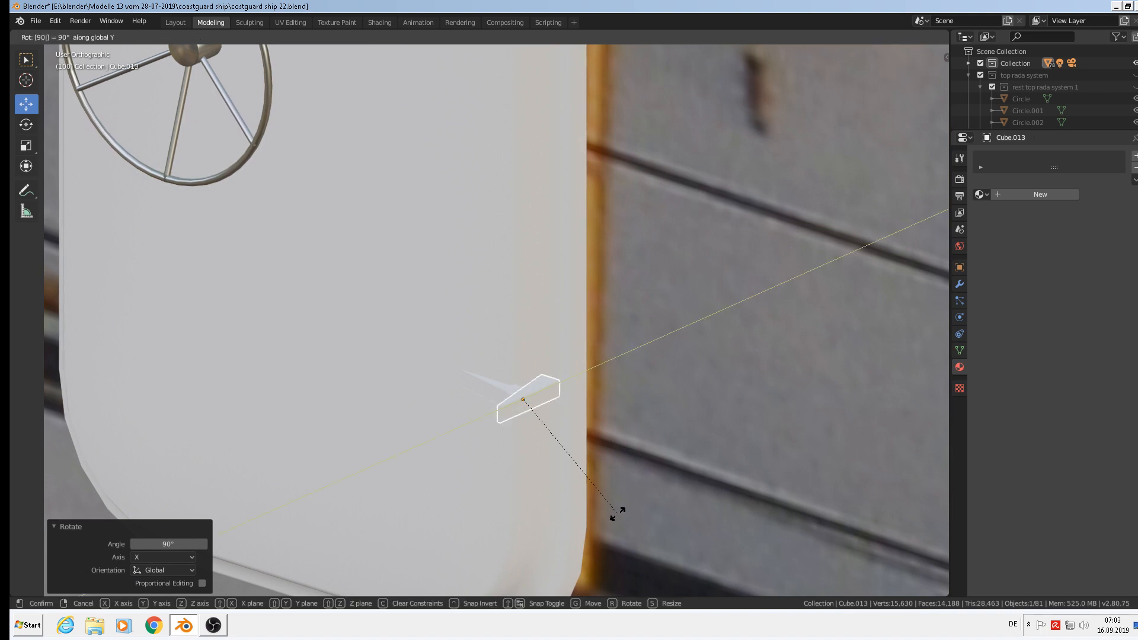
key(Return)
middle_drag(618, 513, 480, 455)
scroll(448, 359, down, 1)
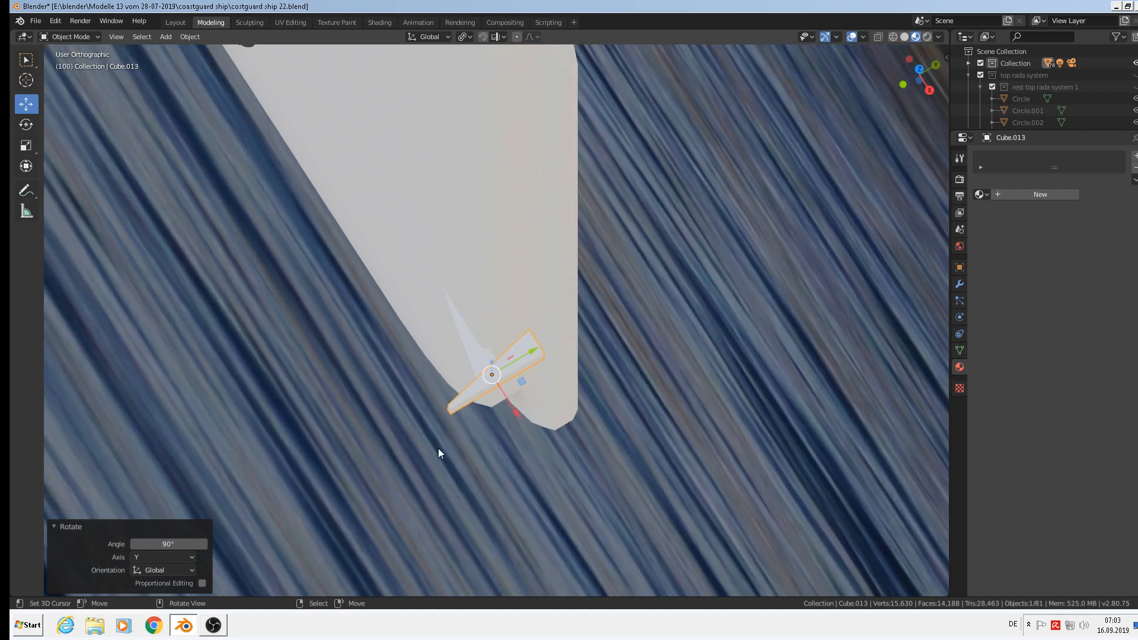
text(ry180)
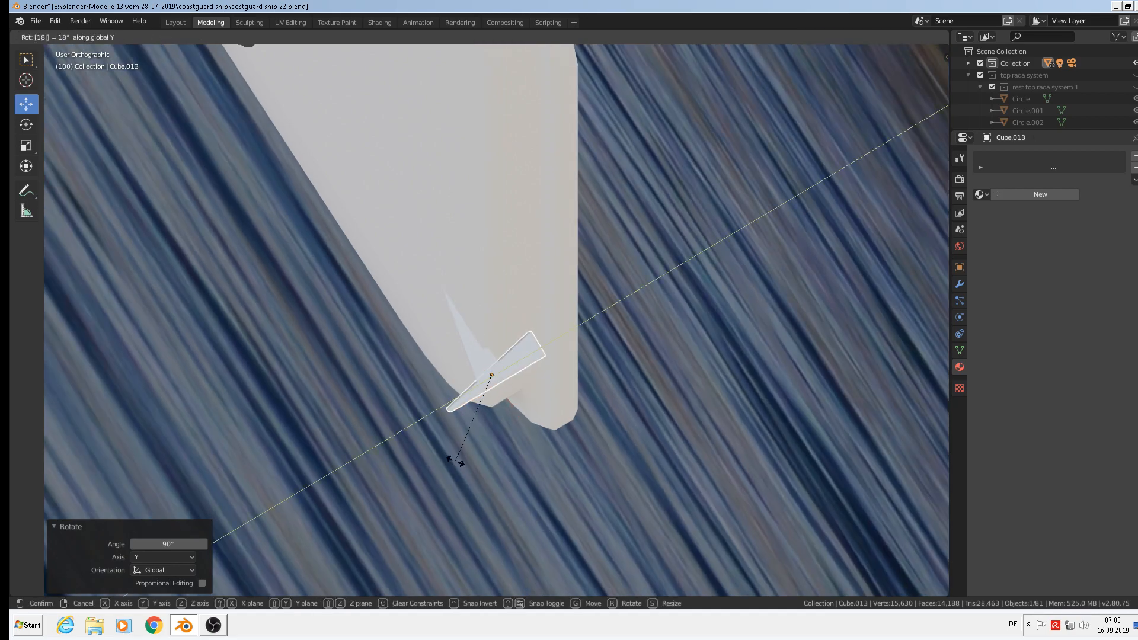
key(Return)
Move the copied bar about 0.0014 m along Y, raise it about 0.0006 m, and pull it back about -0.0004 m along Y.
middle_drag(468, 372, 542, 364)
drag(542, 365, 584, 355)
middle_drag(584, 355, 567, 321)
key(g)
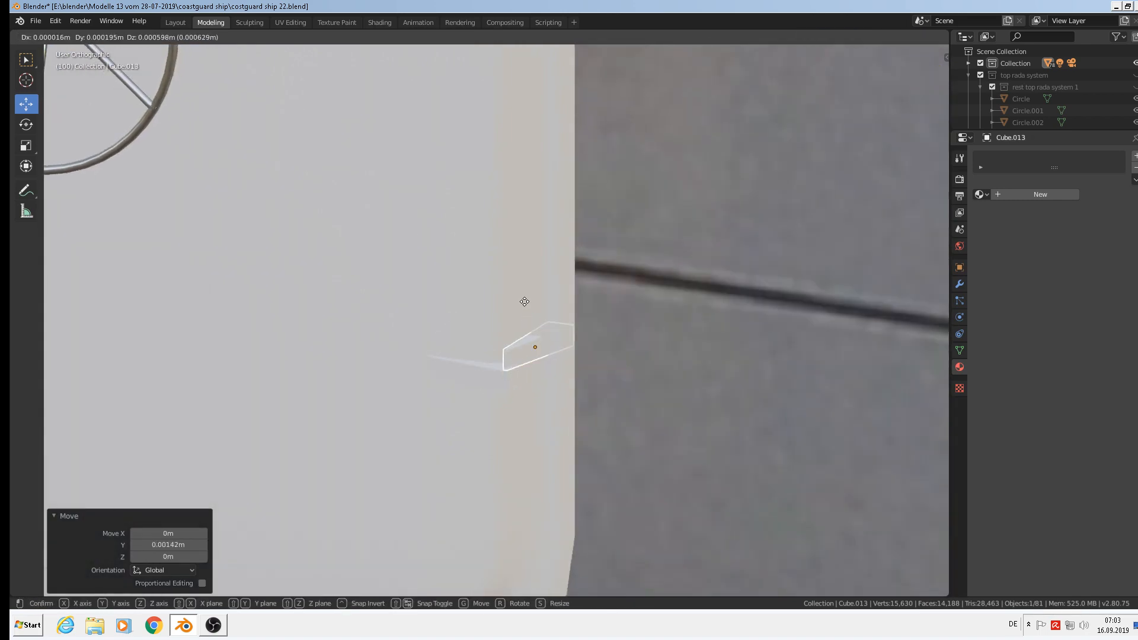
click(524, 302)
middle_drag(524, 301, 555, 351)
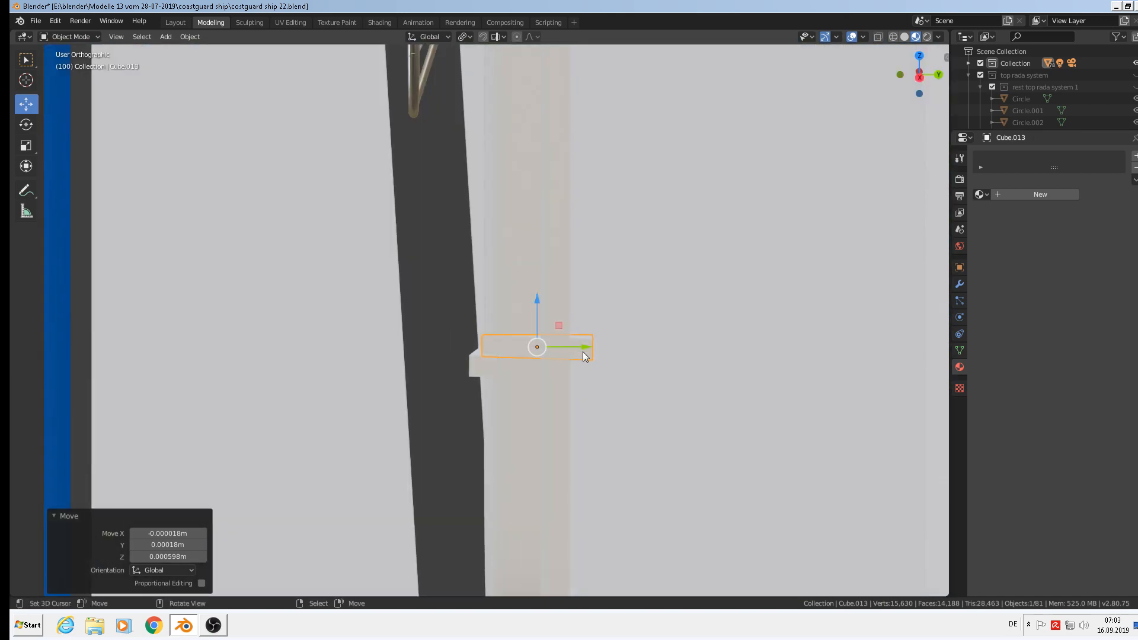
drag(583, 351, 566, 346)
Scale the copied bar along Y to about 0.587 and move it about -0.00037 m along Y.
middle_drag(574, 356, 691, 389)
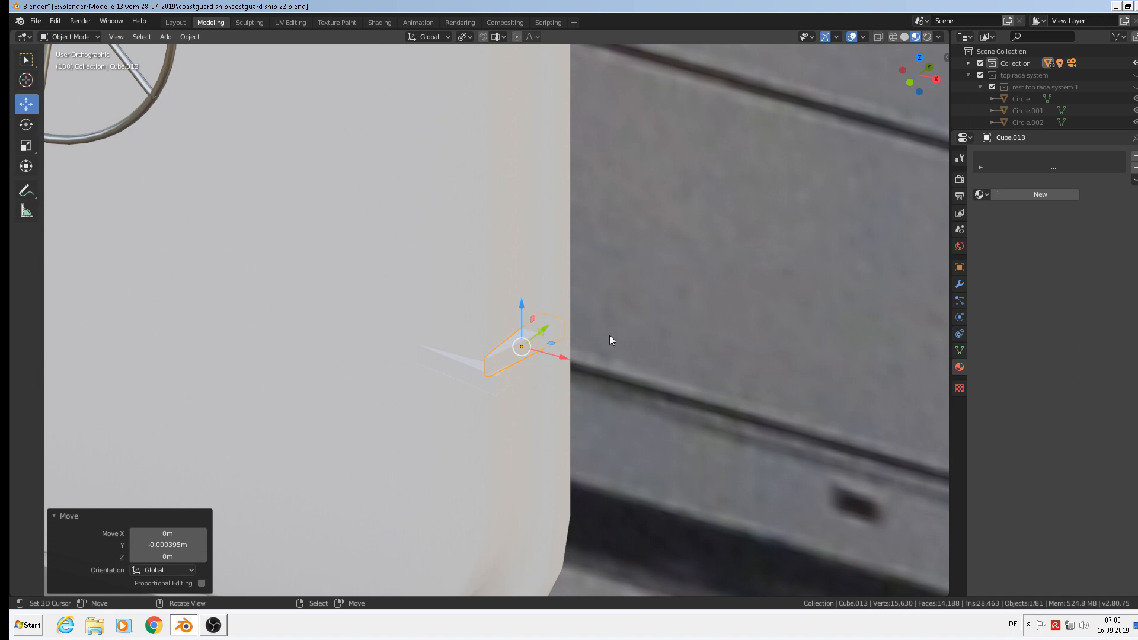
middle_drag(638, 344, 624, 366)
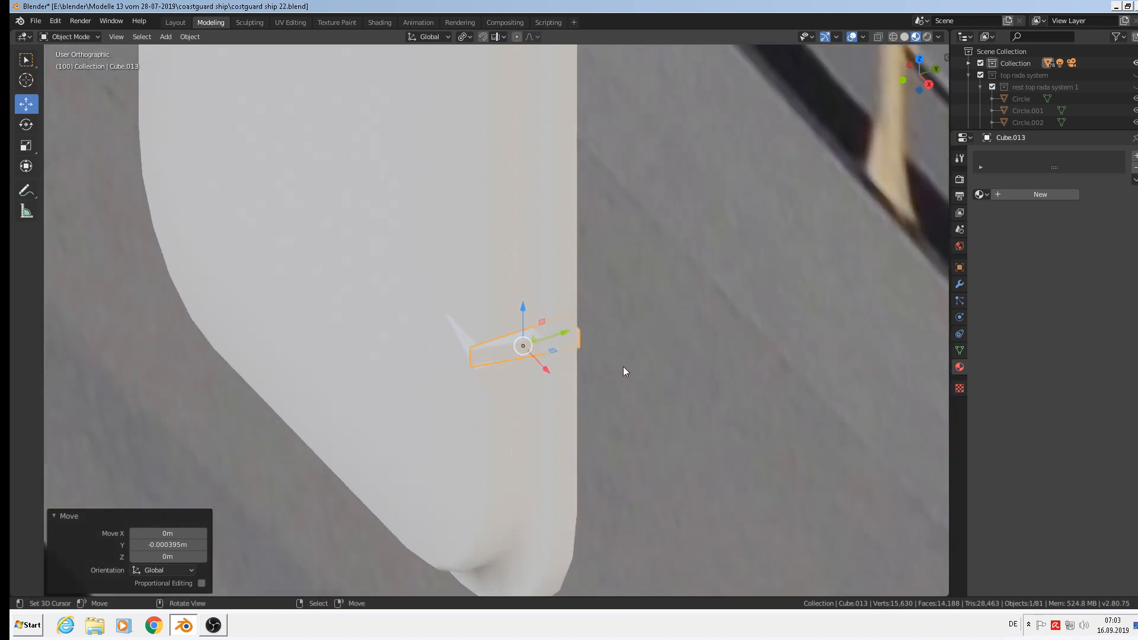
key(s)
key(y)
click(579, 367)
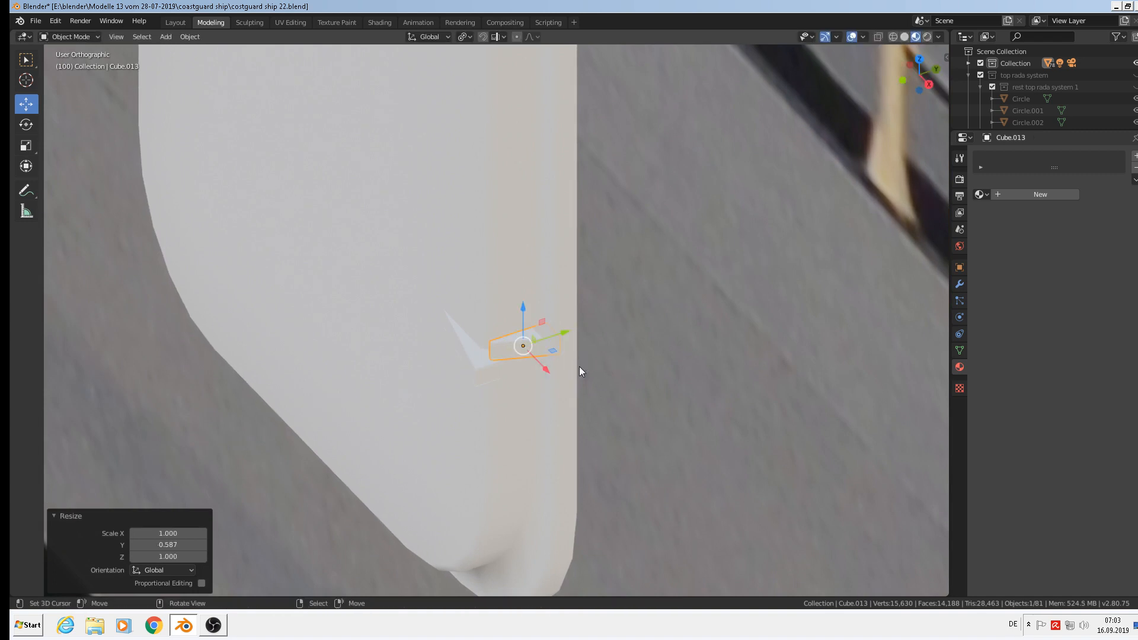
key(g)
key(y)
click(550, 332)
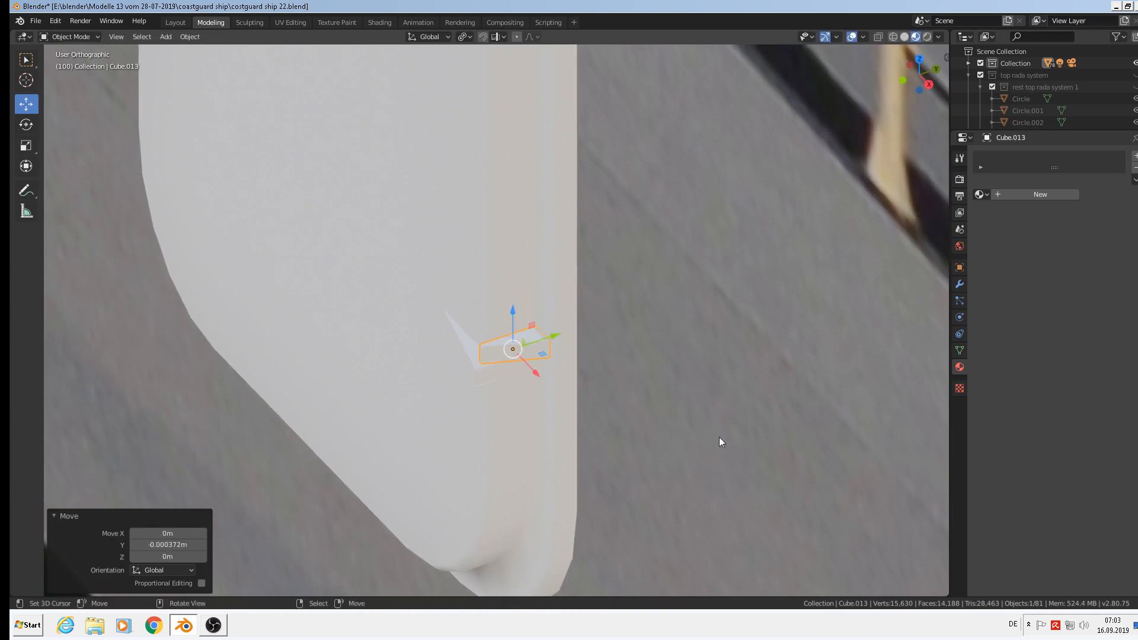
Rotate the shortened bar 180° about the X axis and shift it about -0.0003 m along X.
key(s)
key(x)
text(0)
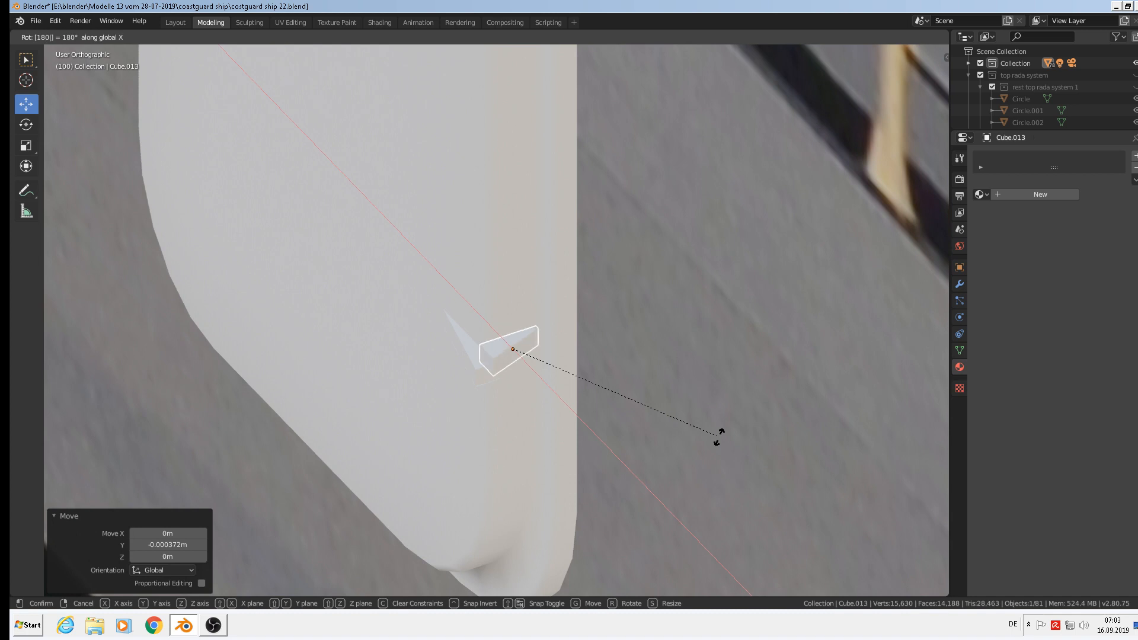
key(Return)
drag(535, 340, 535, 333)
middle_drag(535, 333, 593, 349)
drag(556, 363, 535, 351)
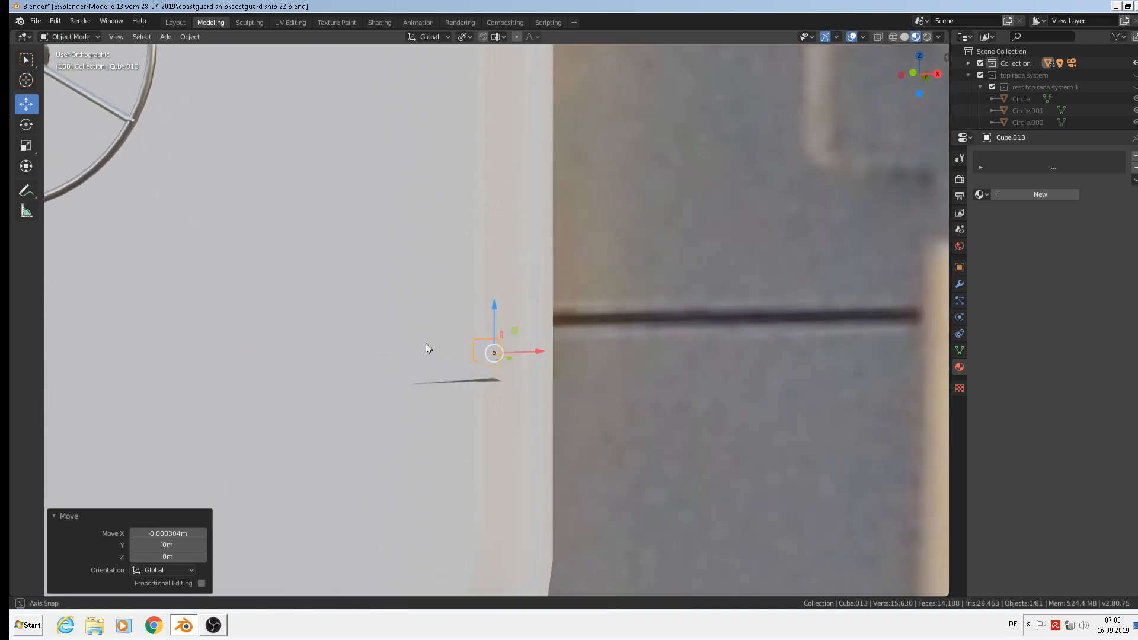
Duplicate the shortened block and place the copy about -0.00124 m along Z, below the long bar.
middle_drag(447, 352, 435, 354)
key(shift+d)
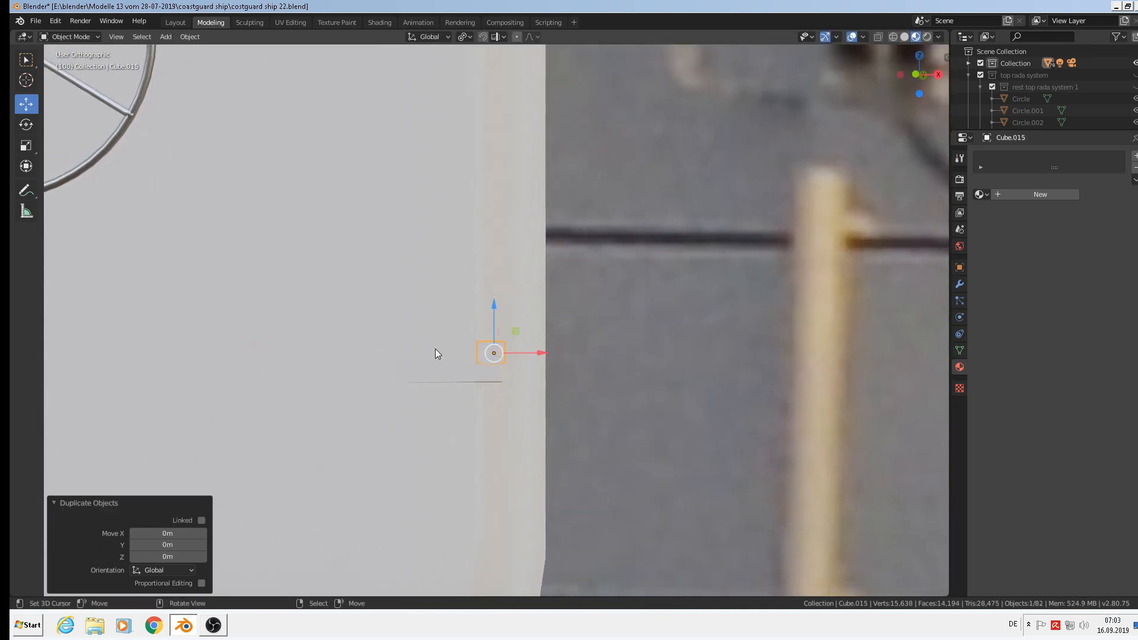
key(z)
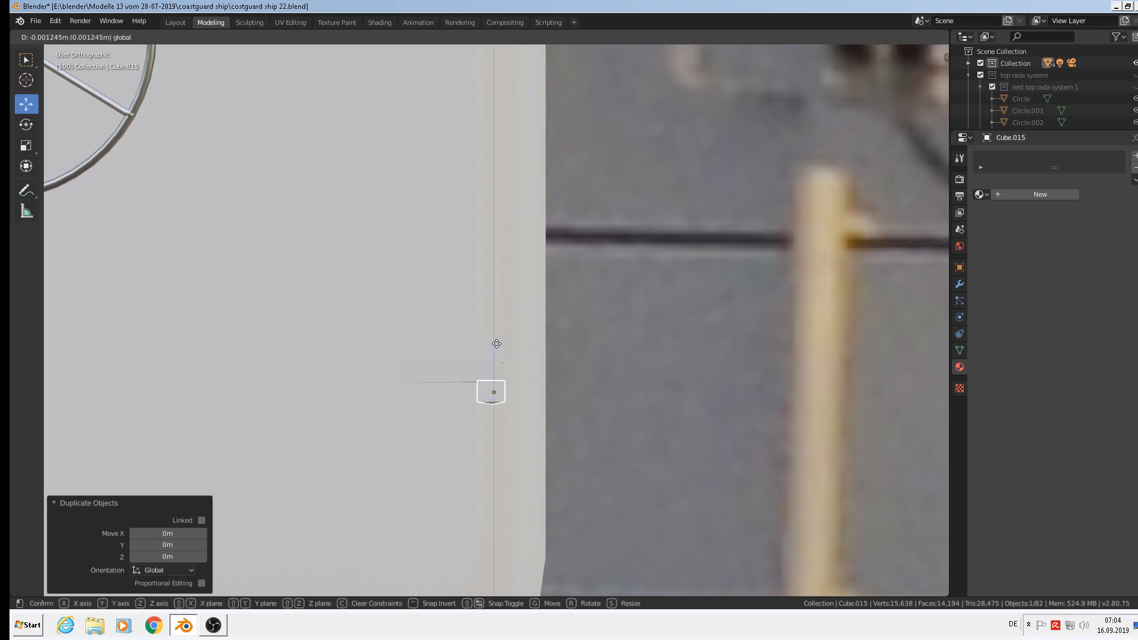
click(496, 342)
middle_drag(496, 346, 509, 401)
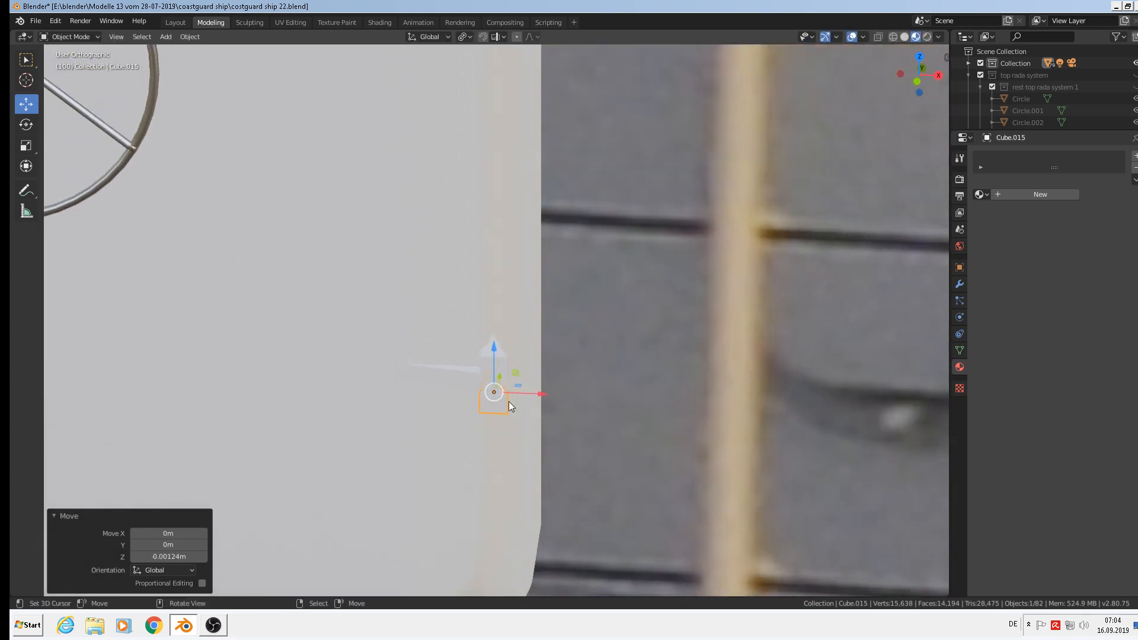
Try to shift the lower block about 0.0003 m along X.
key(g)
key(x)
click(516, 390)
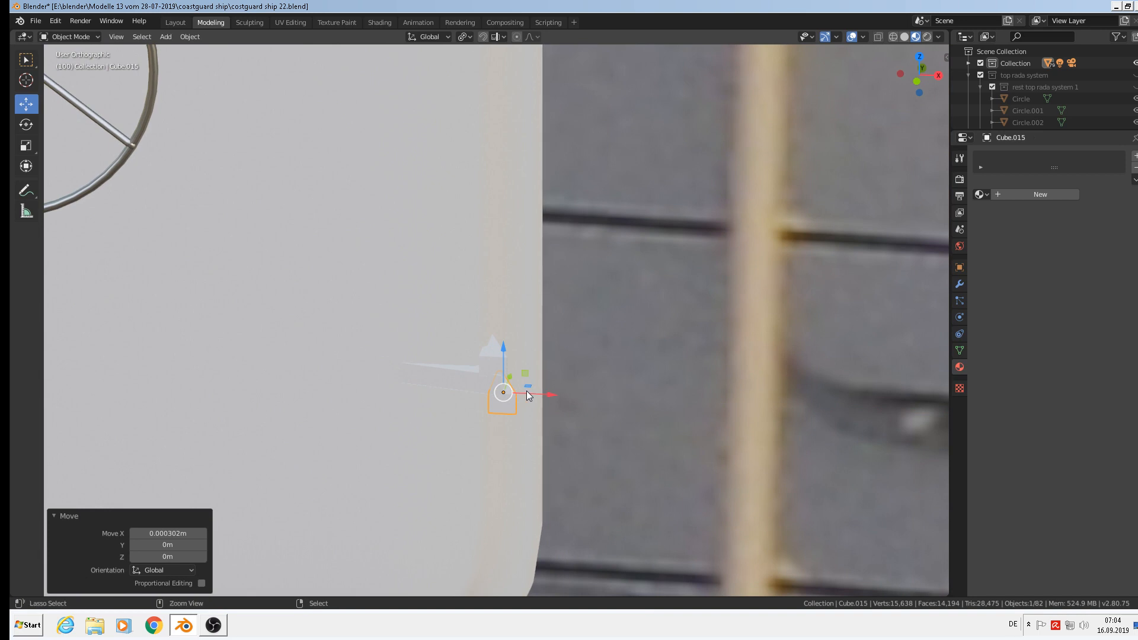
key(ctrl+z)
Nudge the long tapered bar slightly along Y so it stands out in front of the door's face.
middle_drag(535, 405, 625, 403)
scroll(519, 397, up, 2)
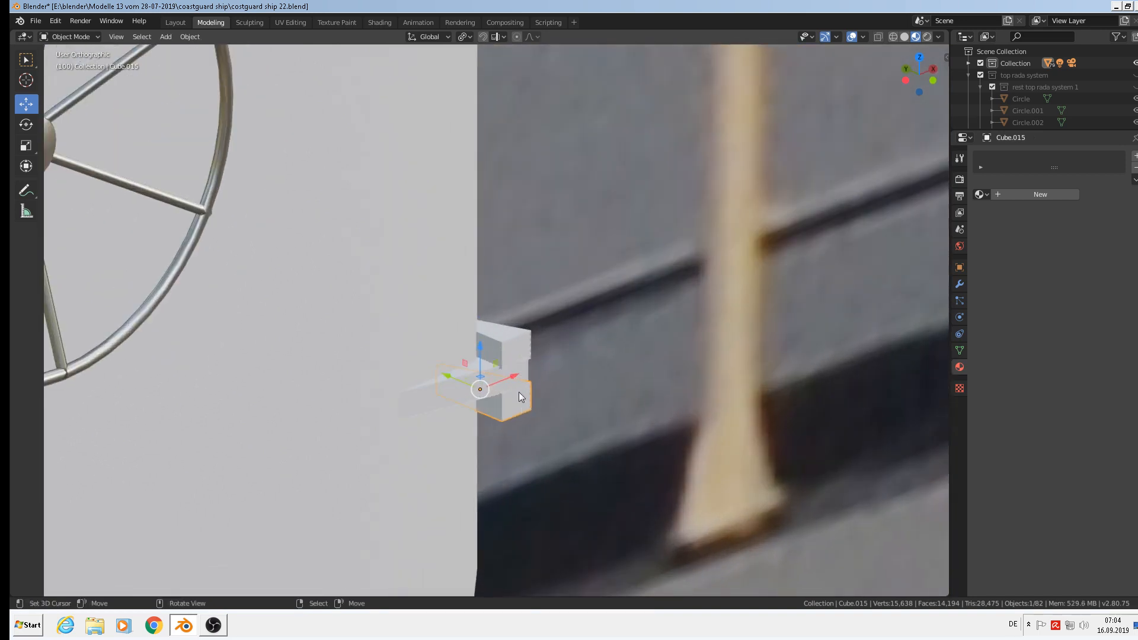
click(523, 371)
drag(422, 372, 428, 377)
Join the long bar with the upper and lower blocks into a single hinge object.
shift+right_click(523, 345)
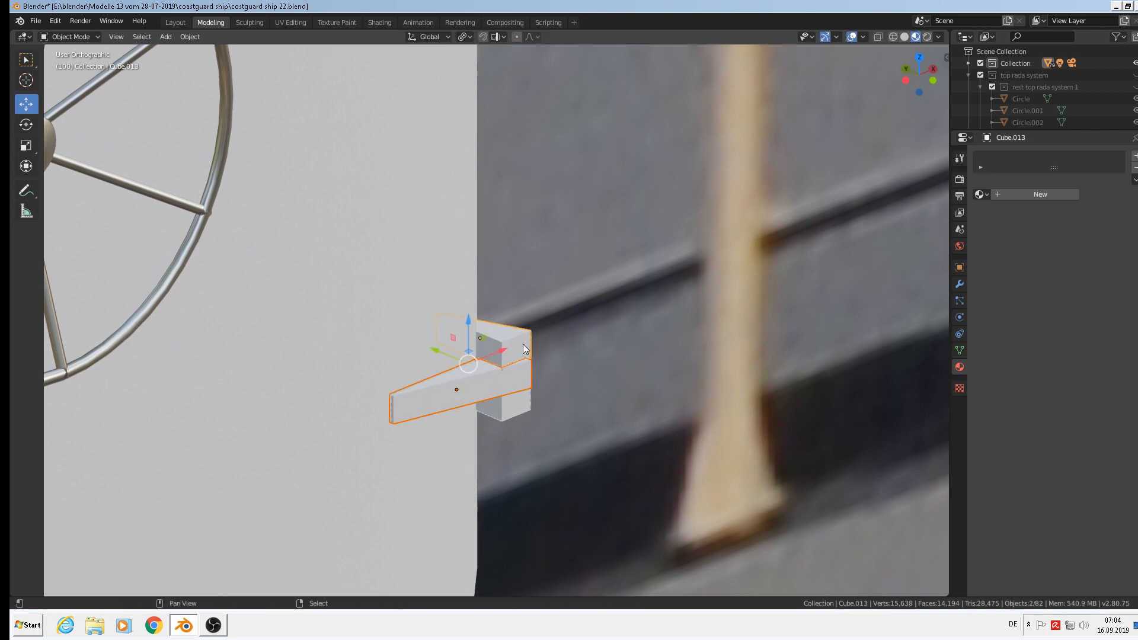
shift+right_click(518, 408)
scroll(520, 406, down, 6)
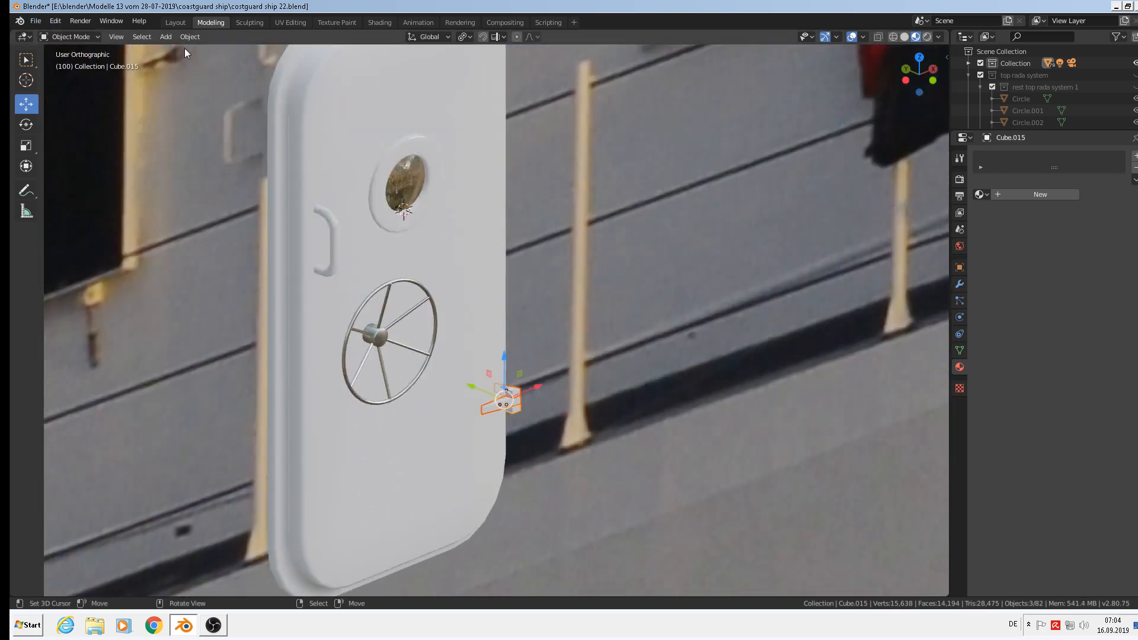
click(189, 37)
click(220, 150)
Duplicate the hinge and move the copy about 0.0258 m up along Z to the door's upper part in front view.
scroll(550, 339, down, 2)
shift+middle_drag(570, 376, 393, 322)
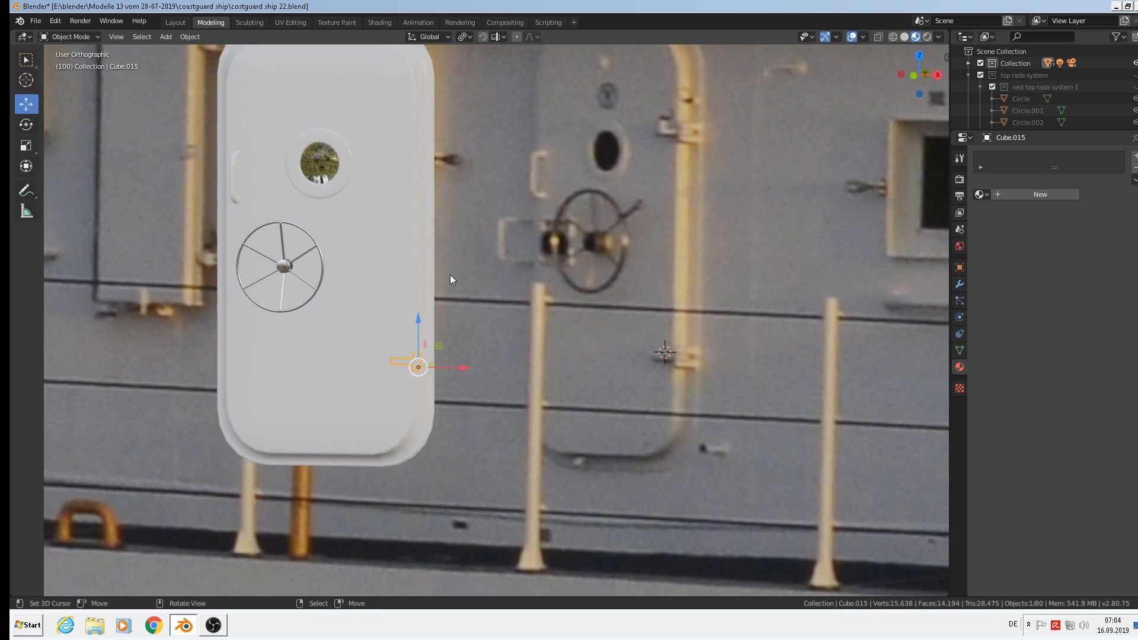
key(KP_1)
key(shift+d)
key(z)
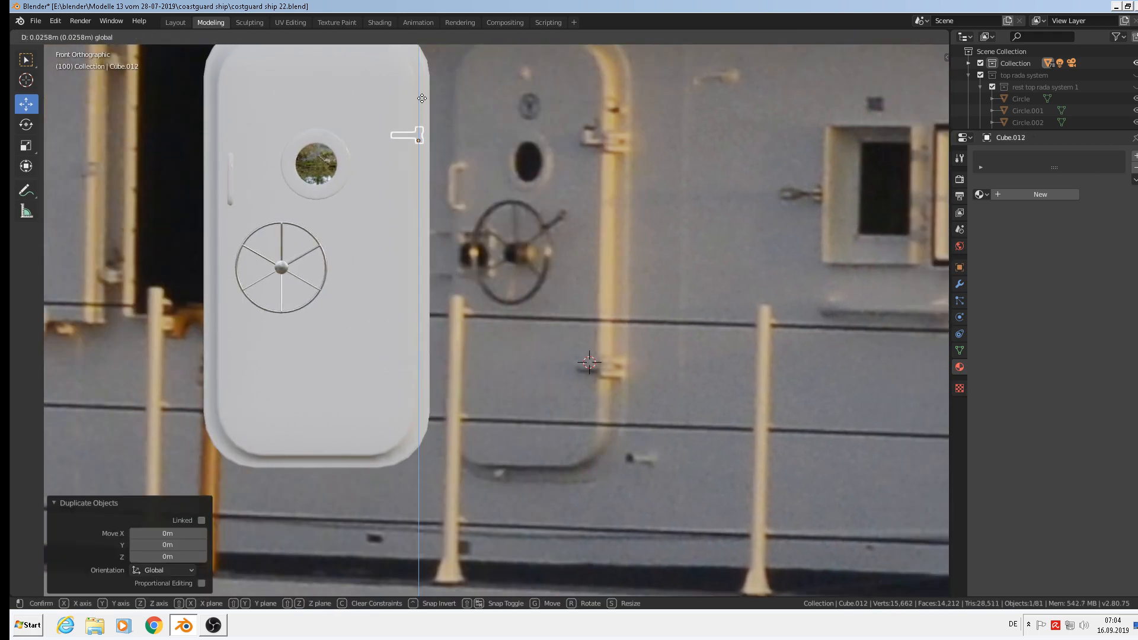
click(422, 97)
Open the white door's mesh for editing with its rounded upper handle-side corner in close view.
middle_drag(433, 305, 426, 363)
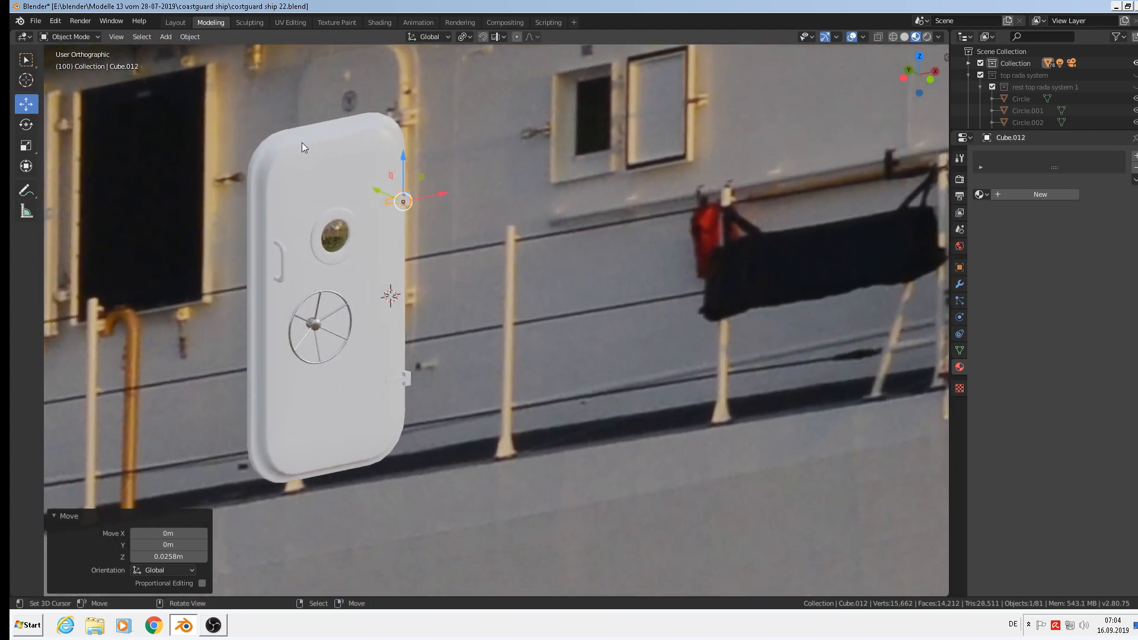
shift+middle_drag(301, 143, 357, 187)
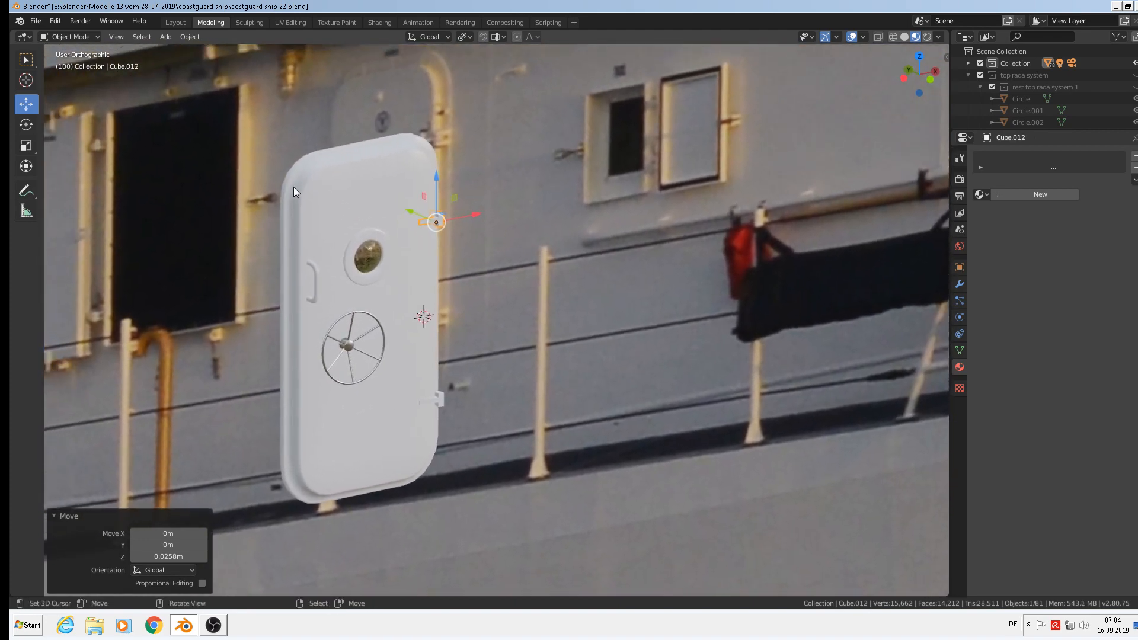
scroll(303, 175, up, 8)
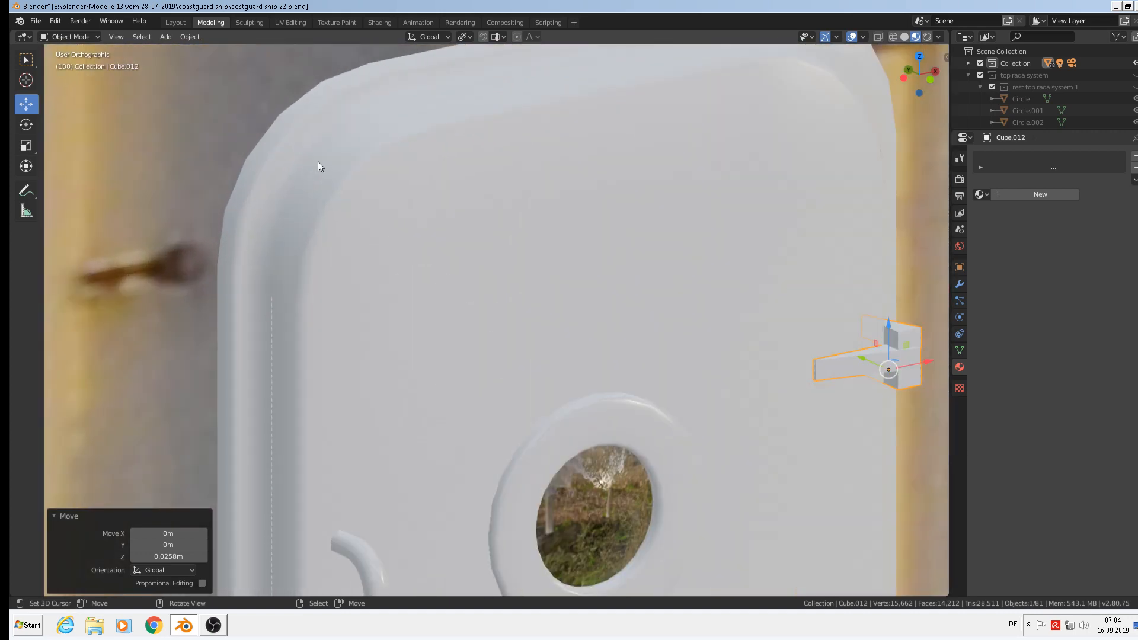
key(Tab)
key(Tab)
click(309, 187)
key(Tab)
scroll(299, 184, up, 2)
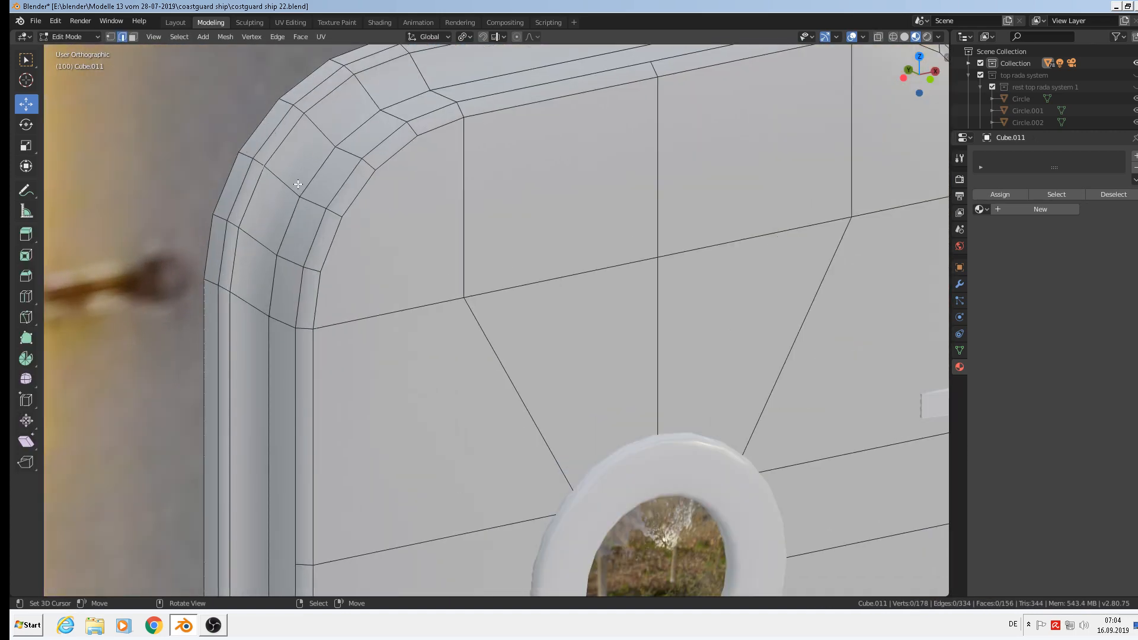
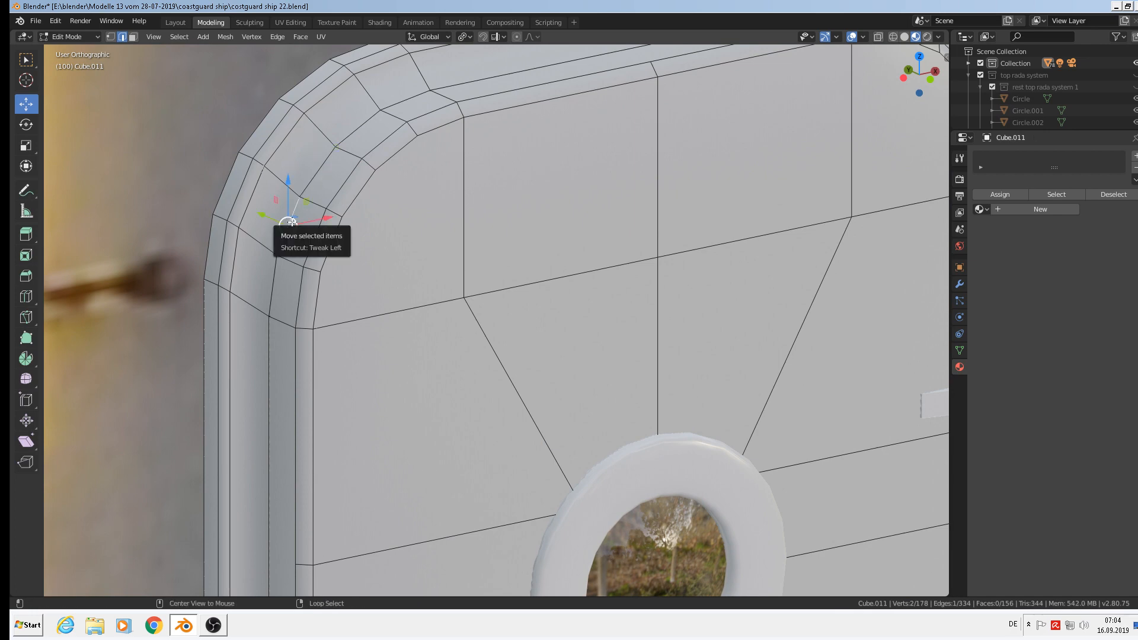
Add a loop cut around the door frame's front band, slid to a factor of about 0.848 toward its inner crease.
scroll(301, 219, down, 3)
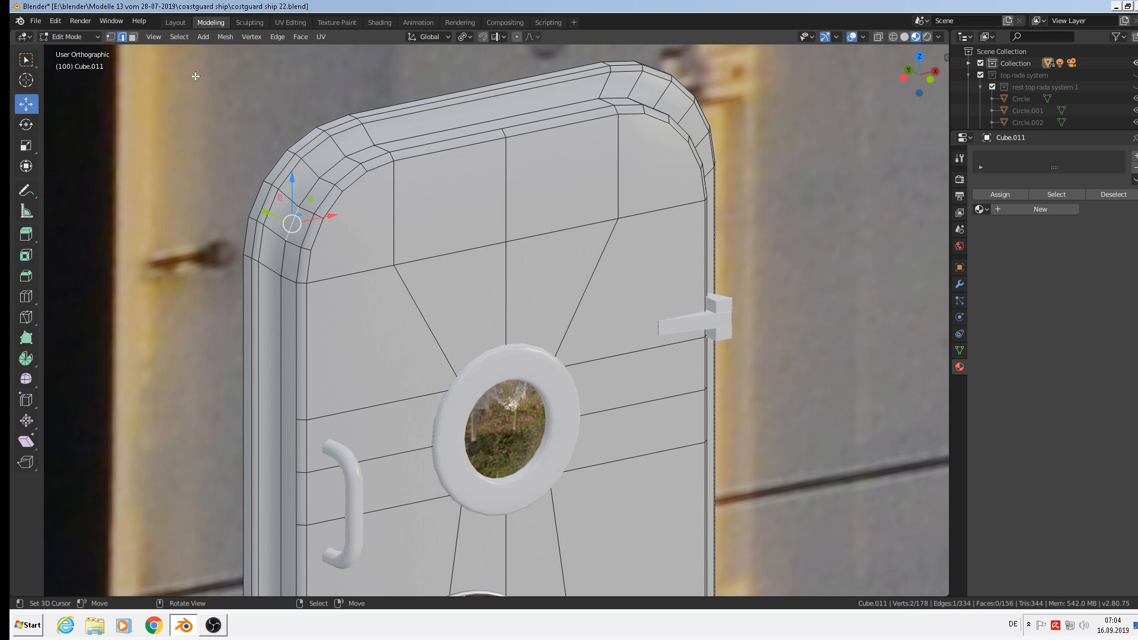
click(112, 36)
alt+right_click(335, 164)
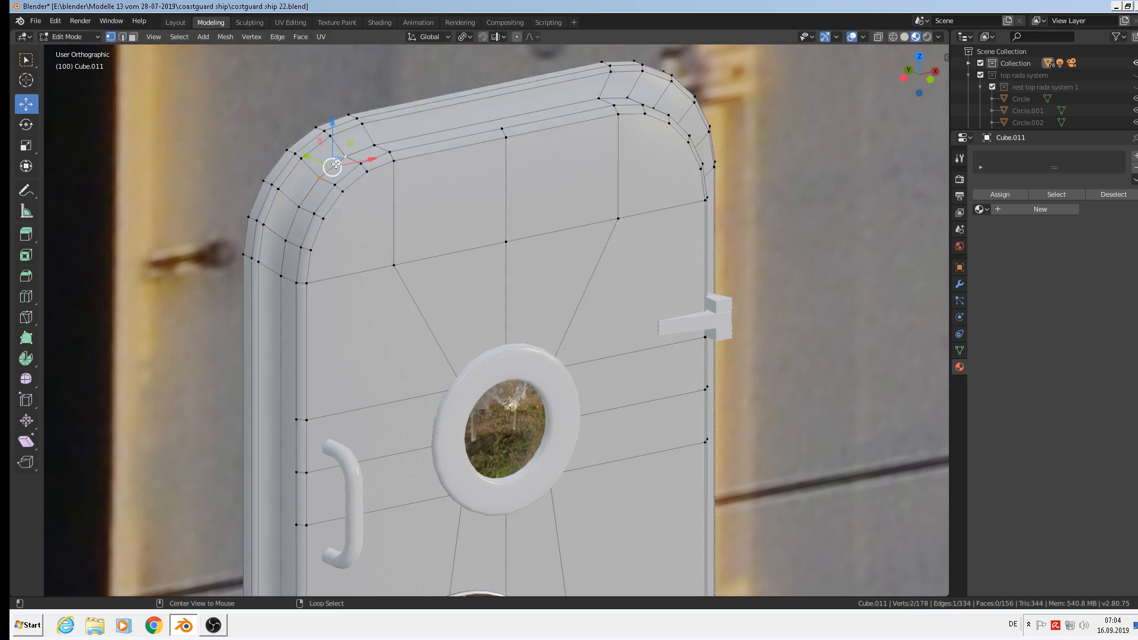
scroll(310, 184, up, 4)
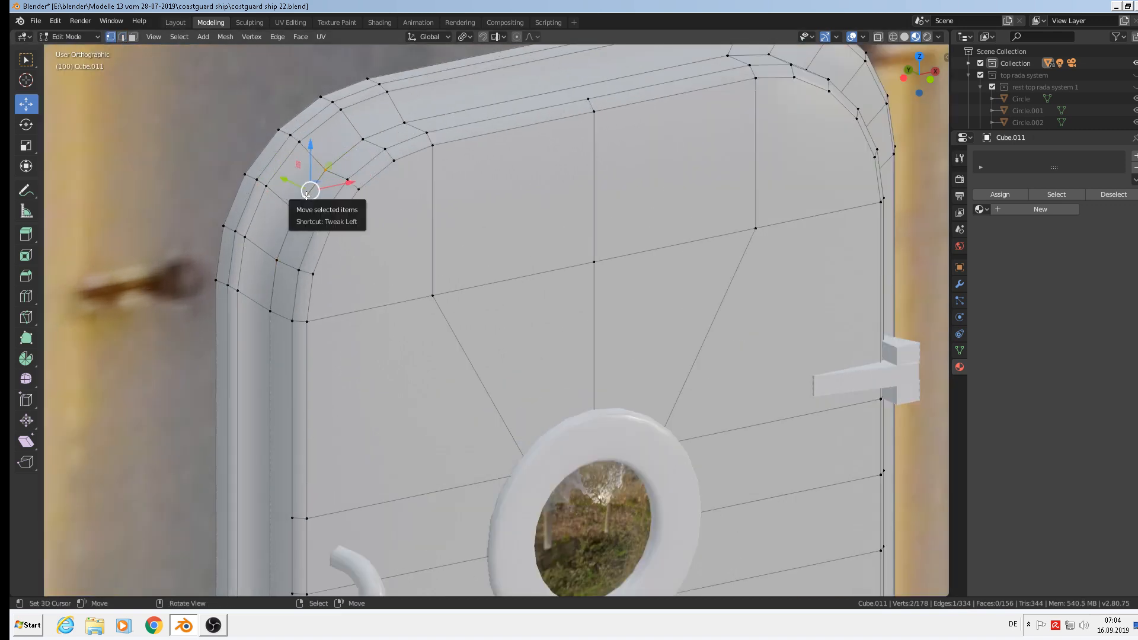
scroll(298, 202, down, 2)
key(ctrl+r)
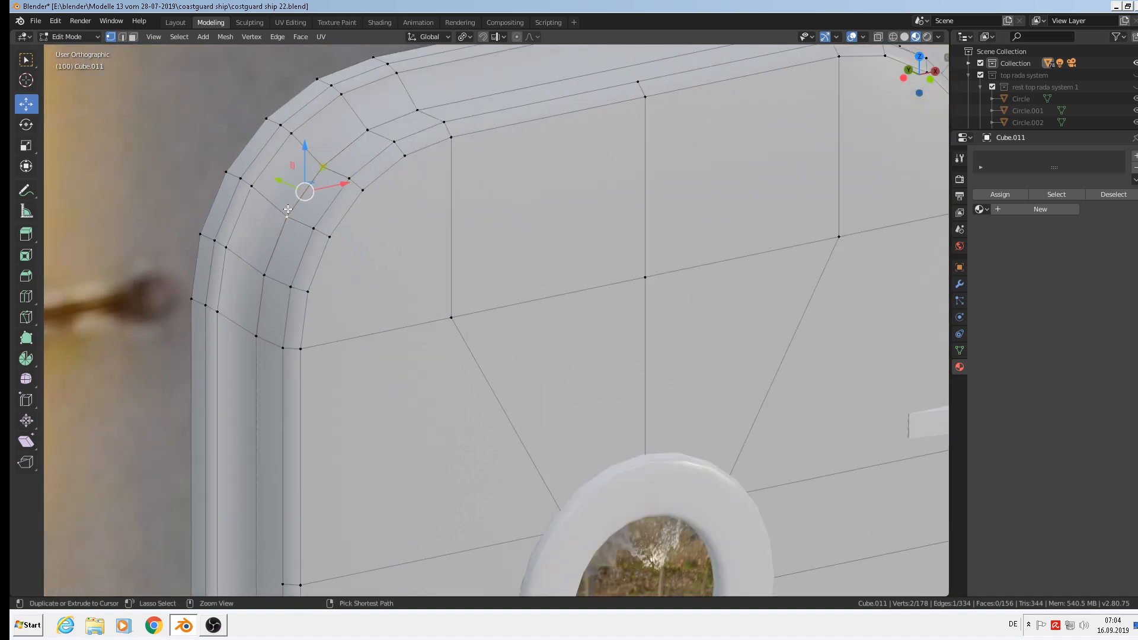
click(288, 211)
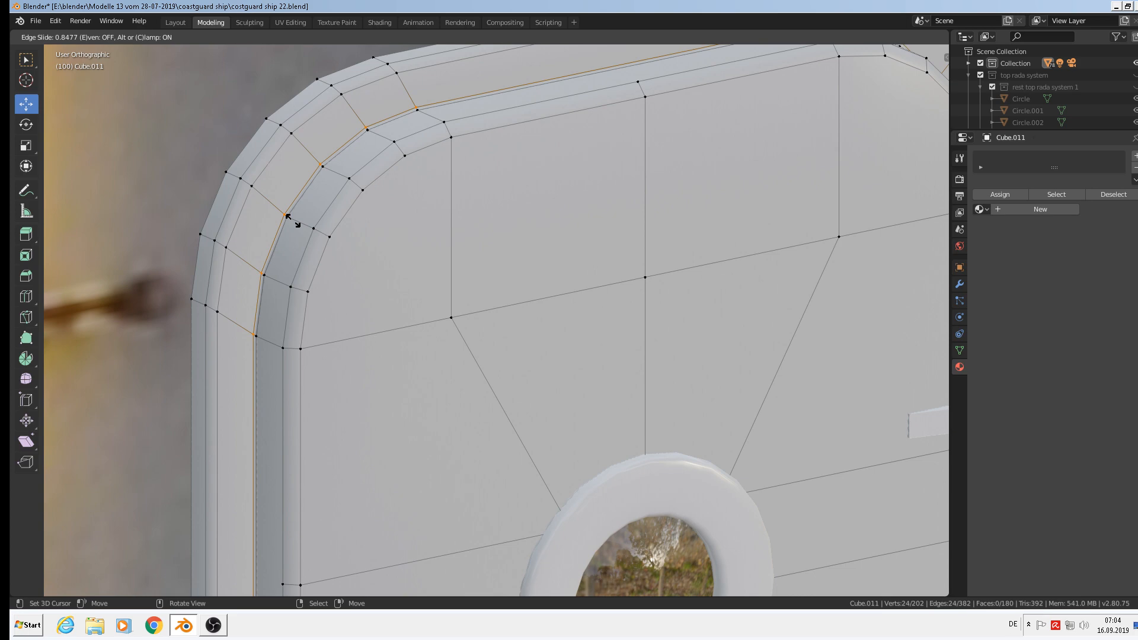
click(286, 215)
scroll(315, 225, up, 5)
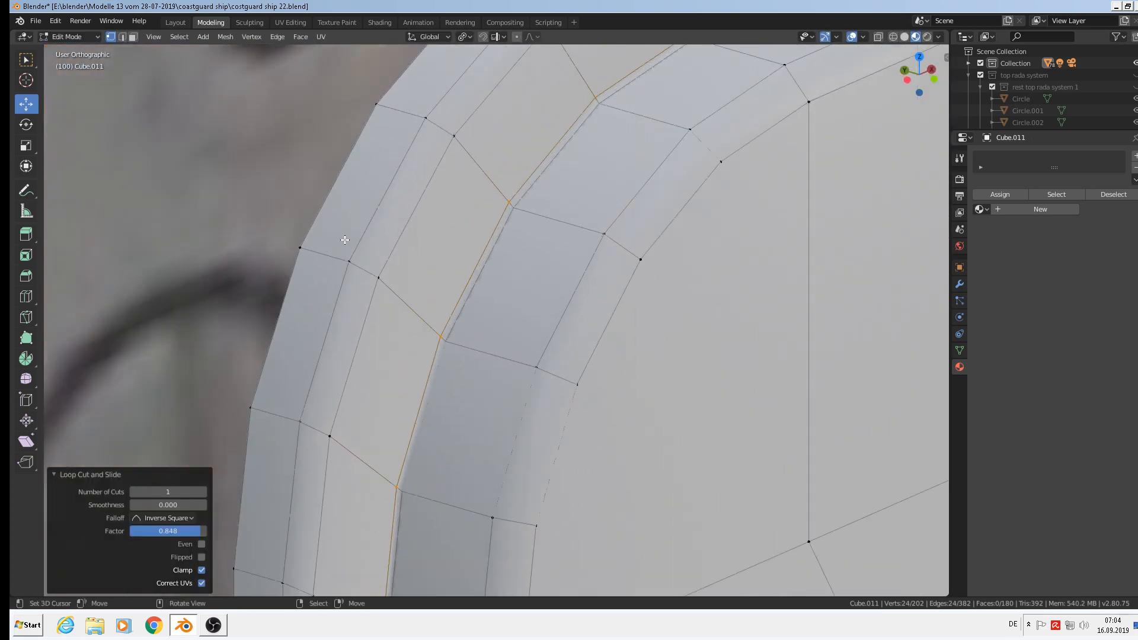
Add an edge loop along the rounded corner's inner sloped band, slid close to the frame's crease.
scroll(438, 286, up, 2)
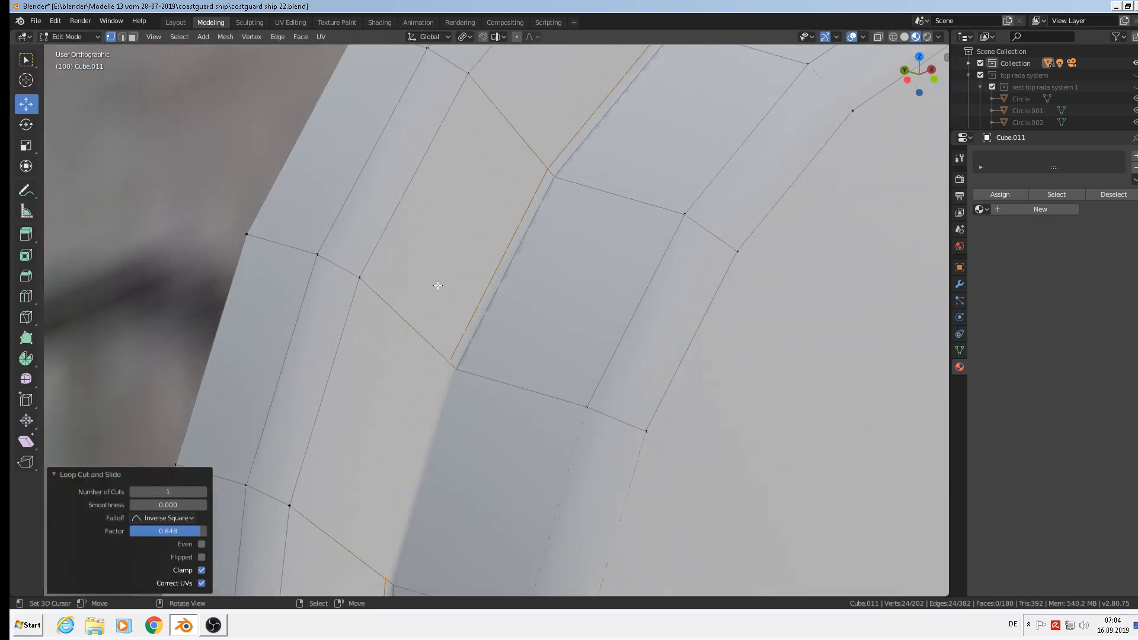
key(ctrl+r)
click(490, 356)
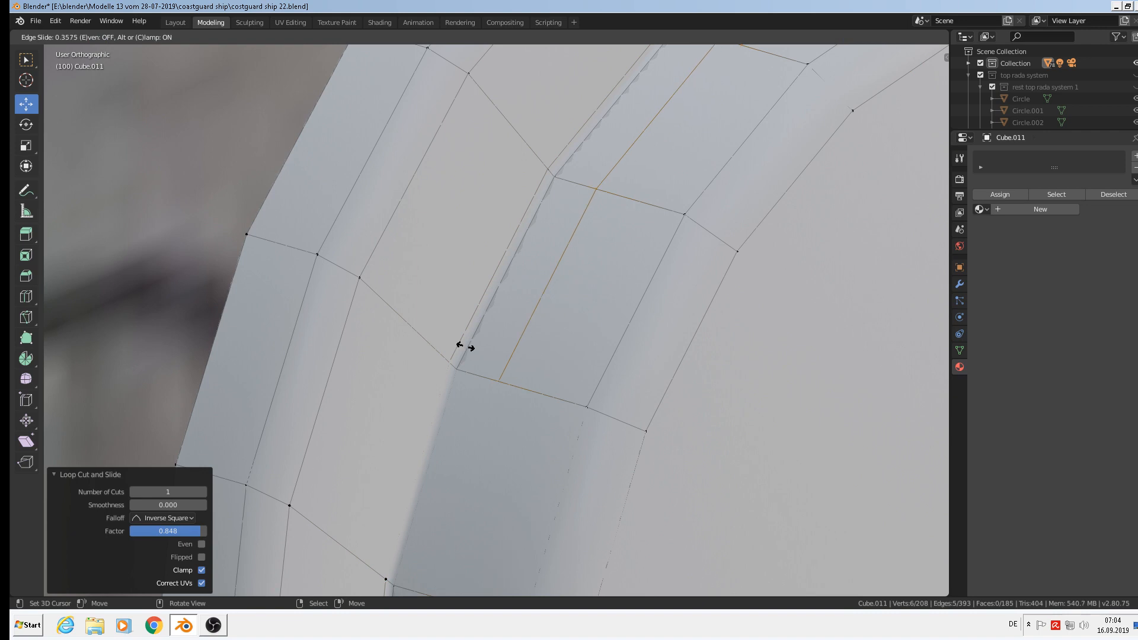
click(436, 328)
alt+click(460, 352)
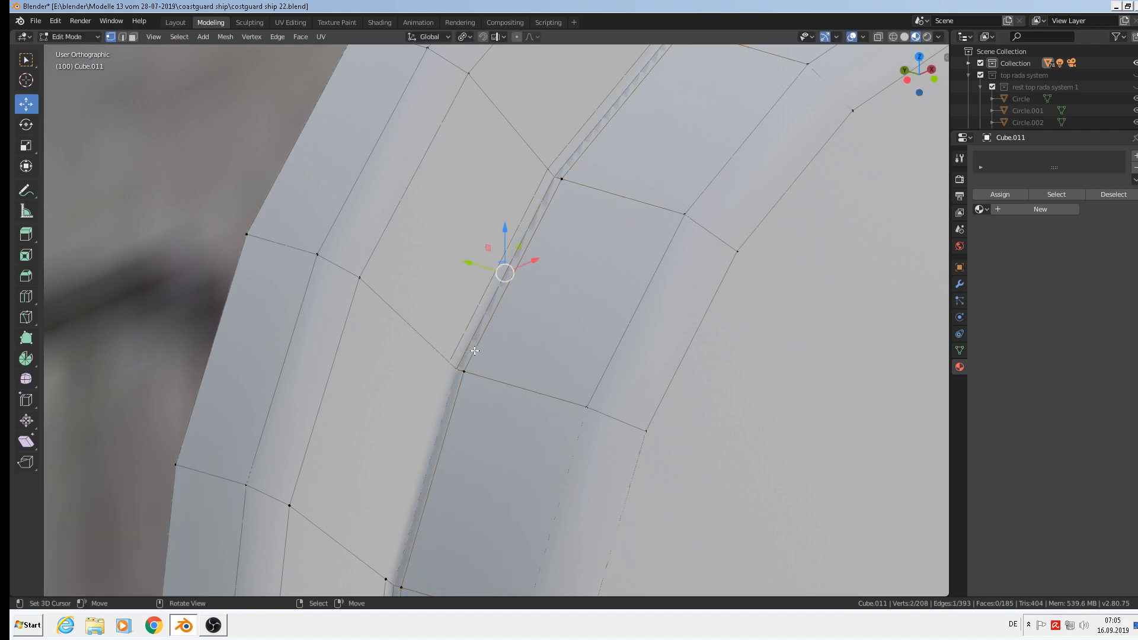
scroll(475, 348, down, 3)
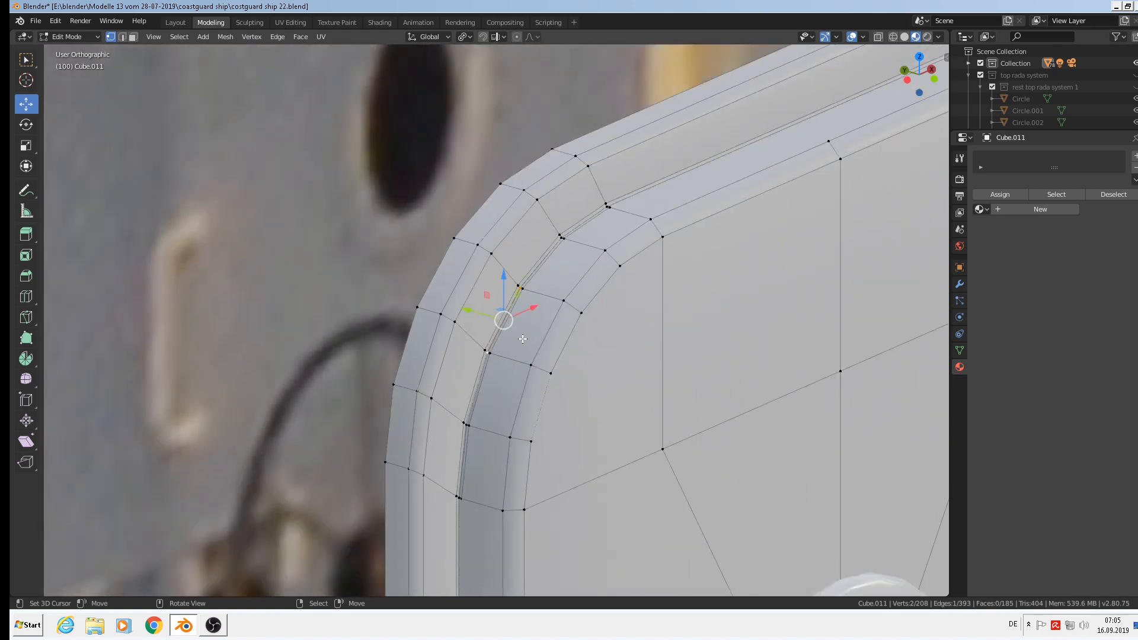
Add another edge loop on the corner's inner sloped band beside the crease, with a slide factor of 0.904.
scroll(523, 339, up, 4)
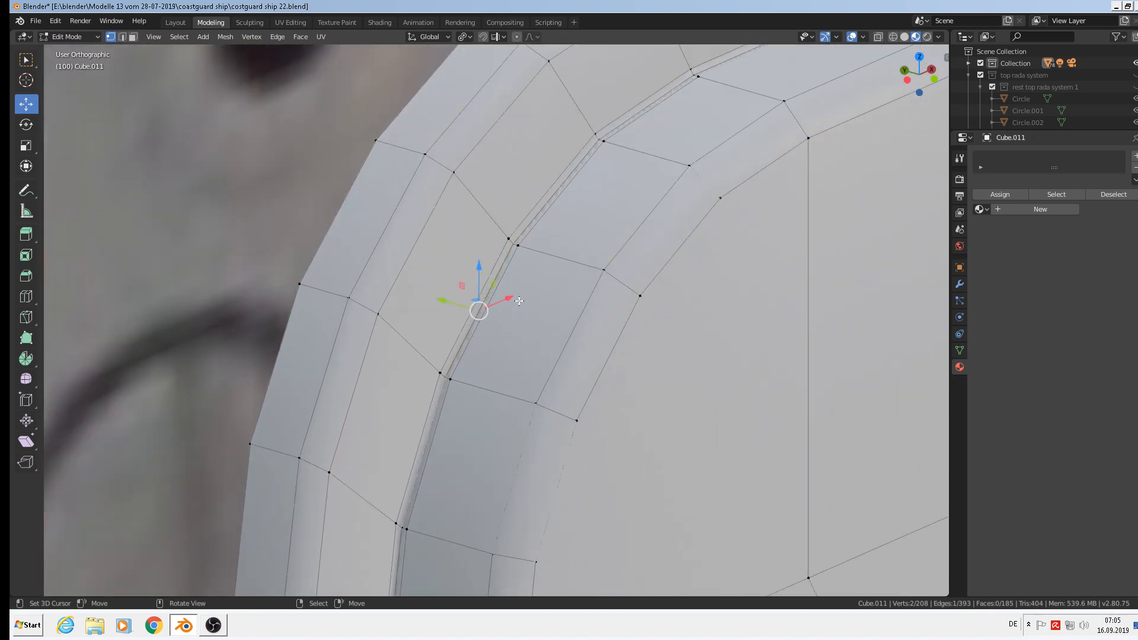
key(ctrl+r)
click(521, 244)
click(494, 226)
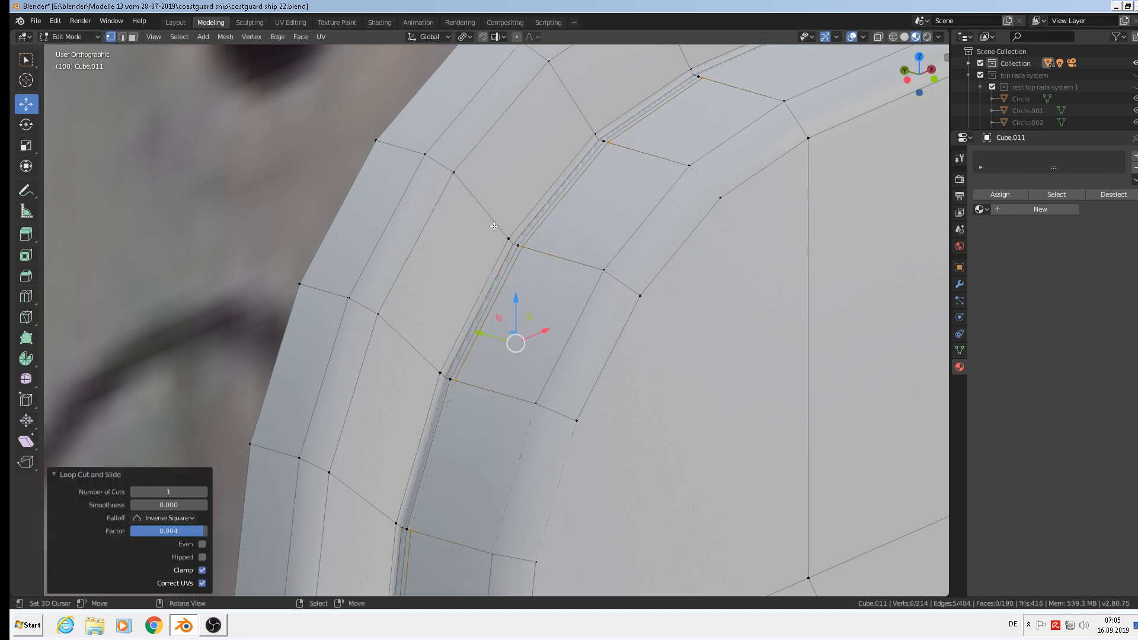
Extrude the edge run beside the corner's inner crease and scale it down slightly, to about 0.91.
alt+right_click(513, 248)
scroll(531, 295, down, 4)
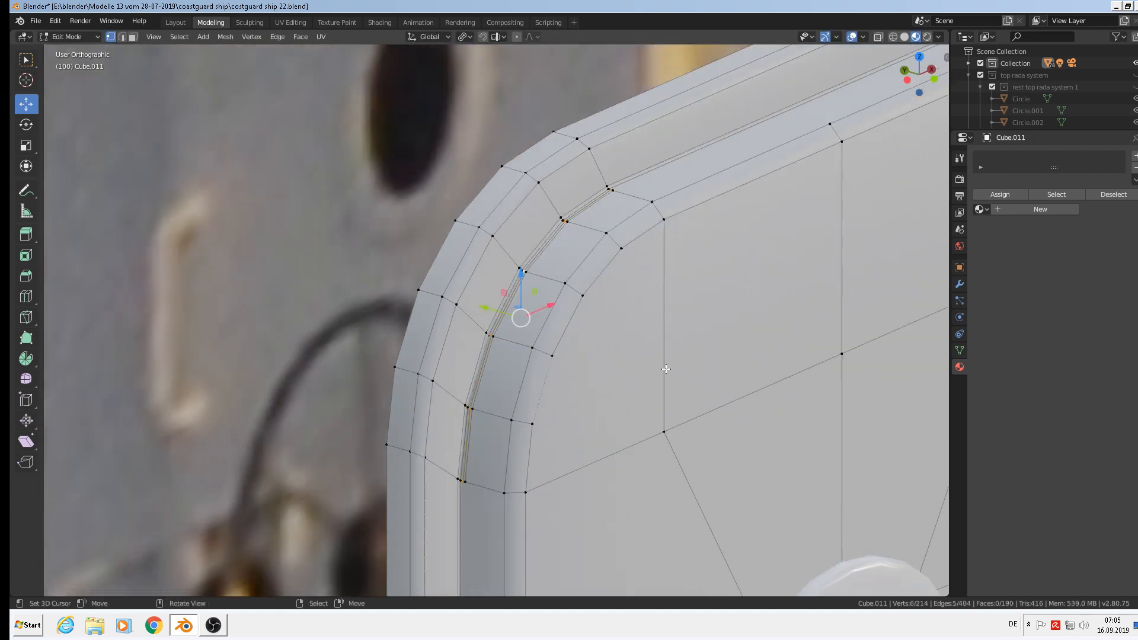
key(e)
key(s)
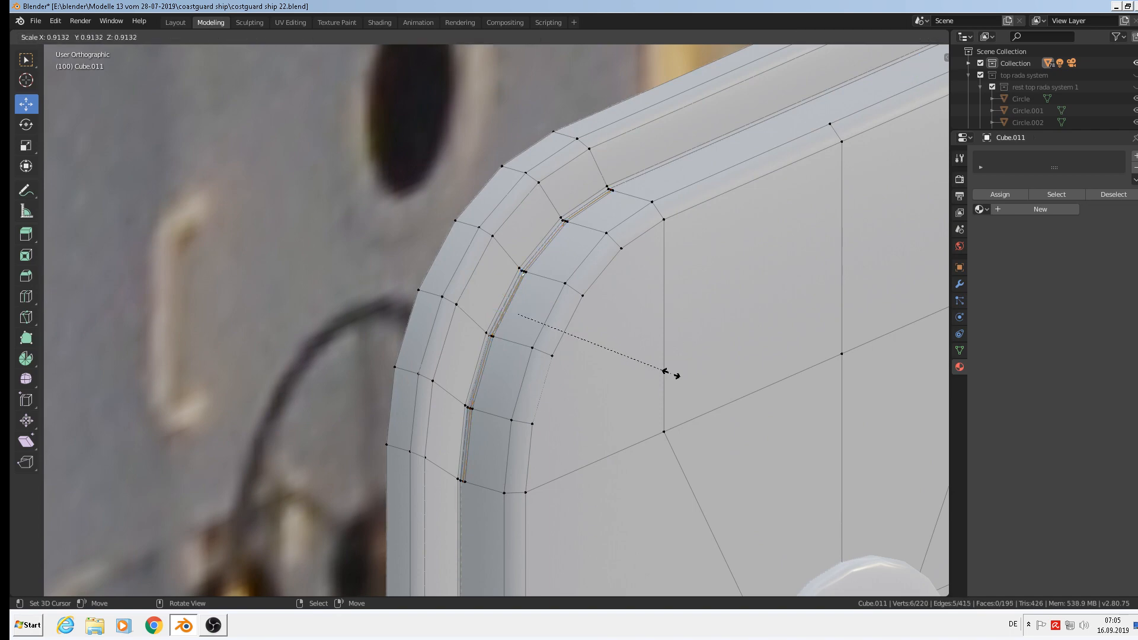
click(659, 366)
Examine the smoothed door frame and its rounded corners in object mode from the front and the side.
key(Tab)
scroll(616, 356, up, 3)
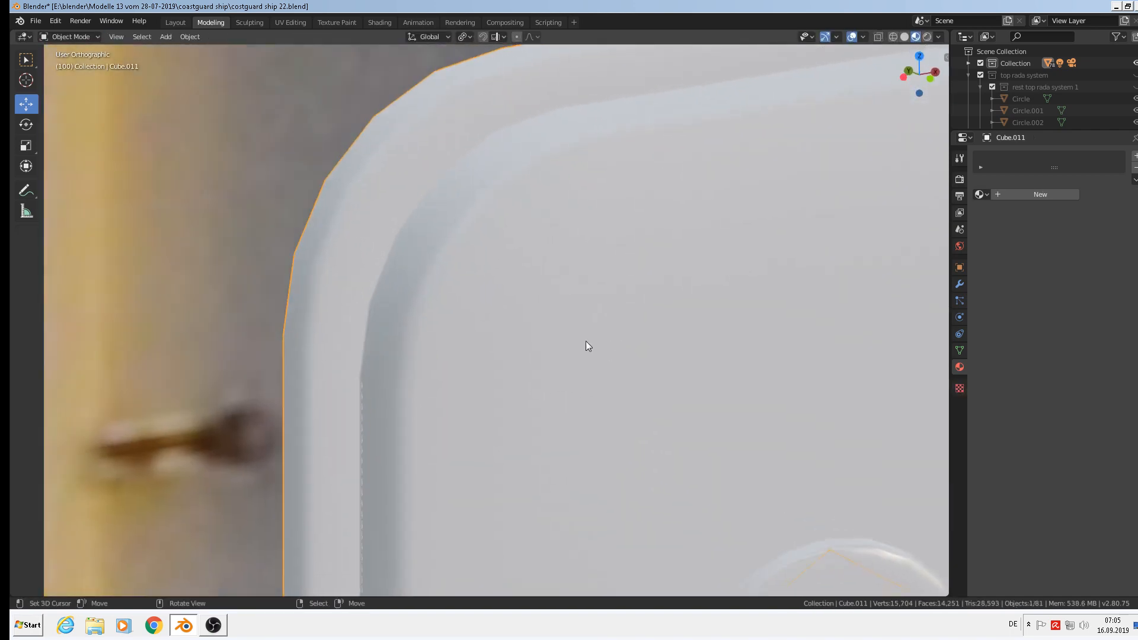
scroll(415, 407, down, 6)
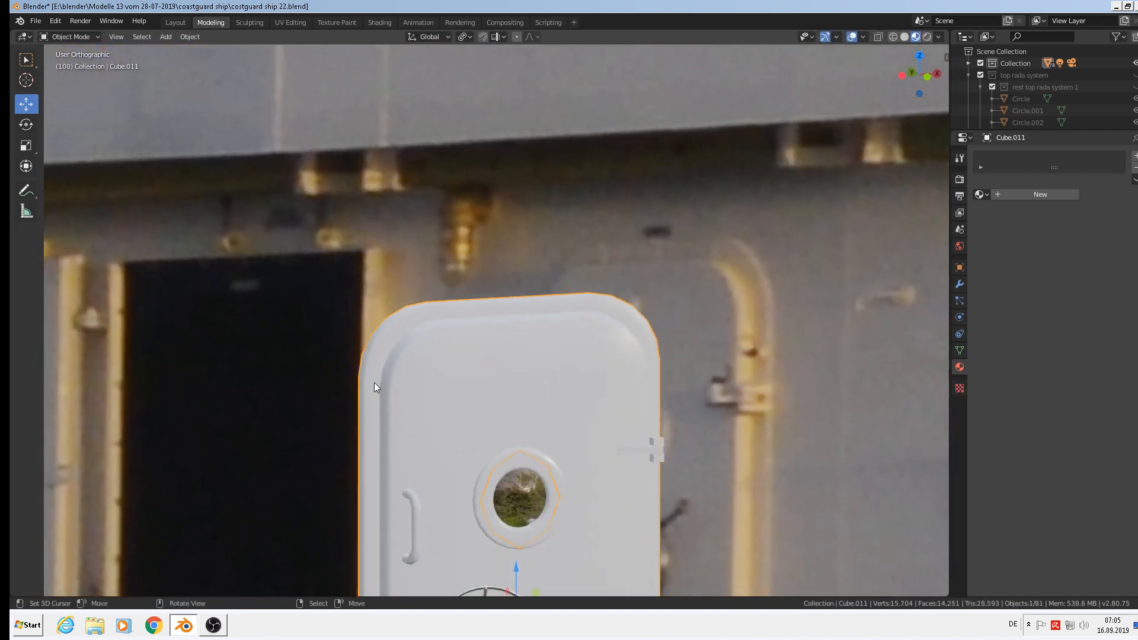
scroll(376, 382, down, 2)
shift+middle_drag(376, 457, 475, 276)
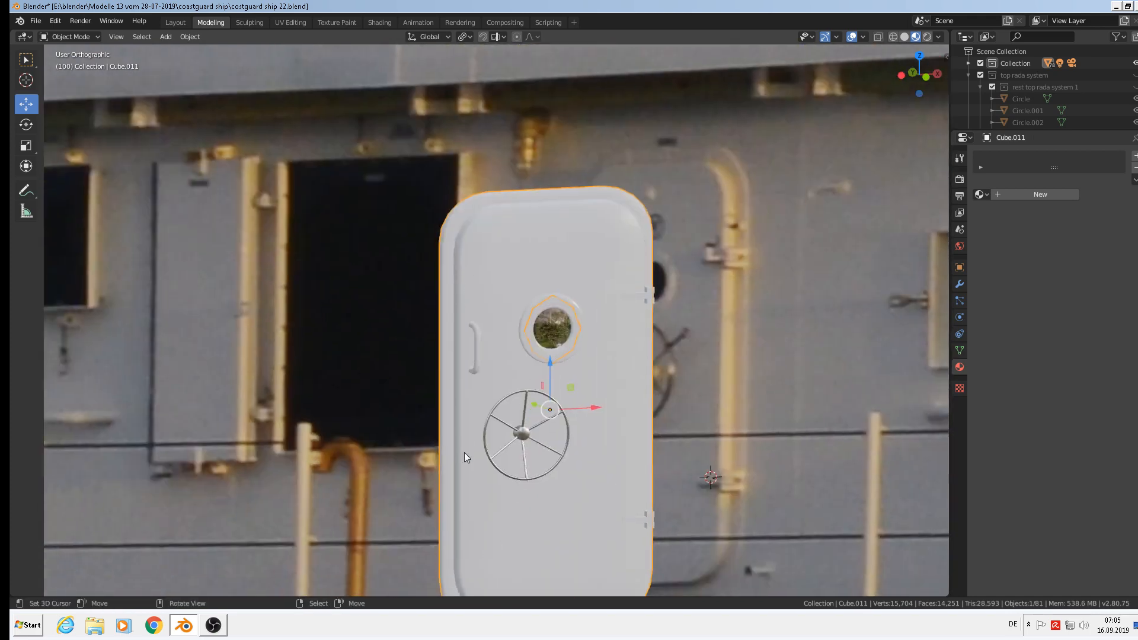
middle_drag(464, 453, 379, 437)
scroll(637, 246, up, 3)
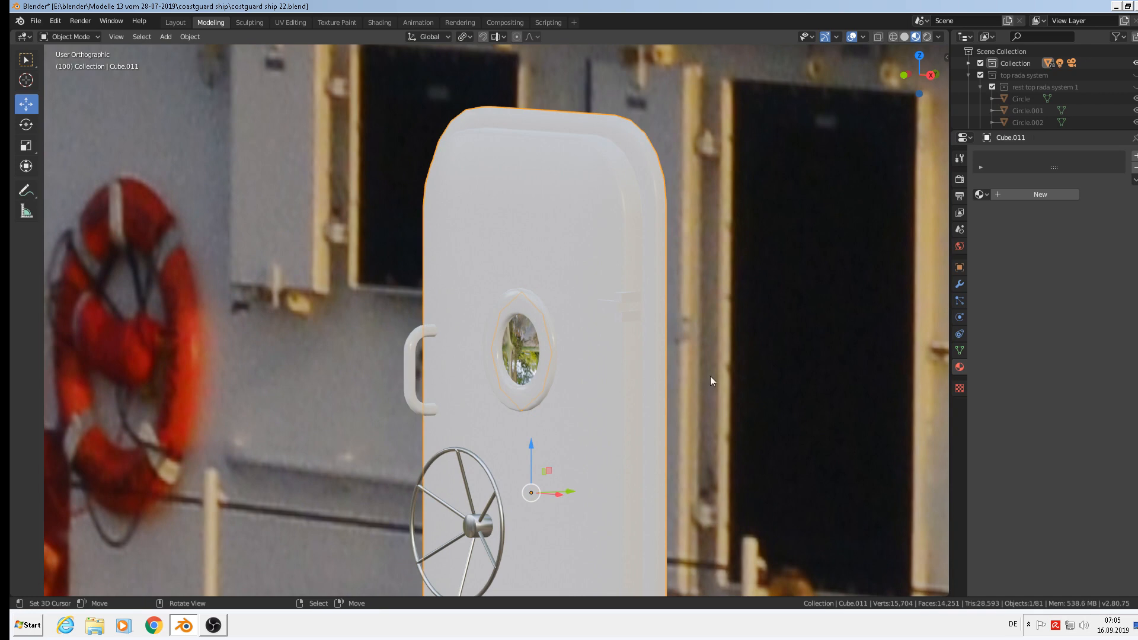
scroll(710, 376, down, 2)
middle_drag(698, 326, 839, 349)
scroll(647, 243, up, 2)
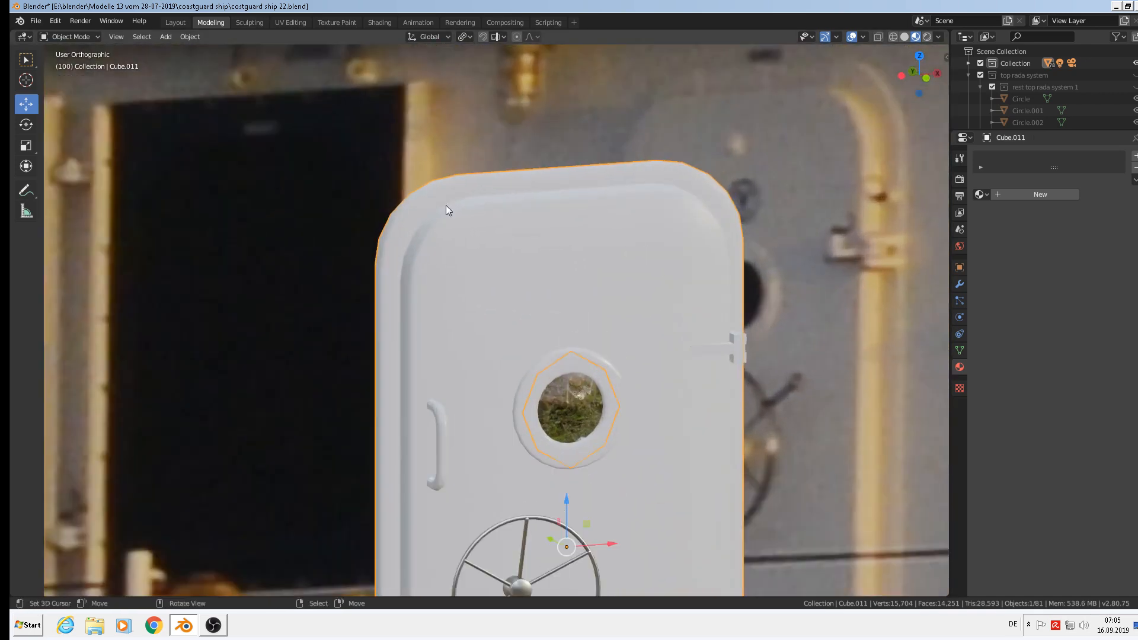
Select the whole face loop of the door frame's front band and shade it flat.
scroll(446, 210, up, 2)
key(Tab)
scroll(440, 200, up, 2)
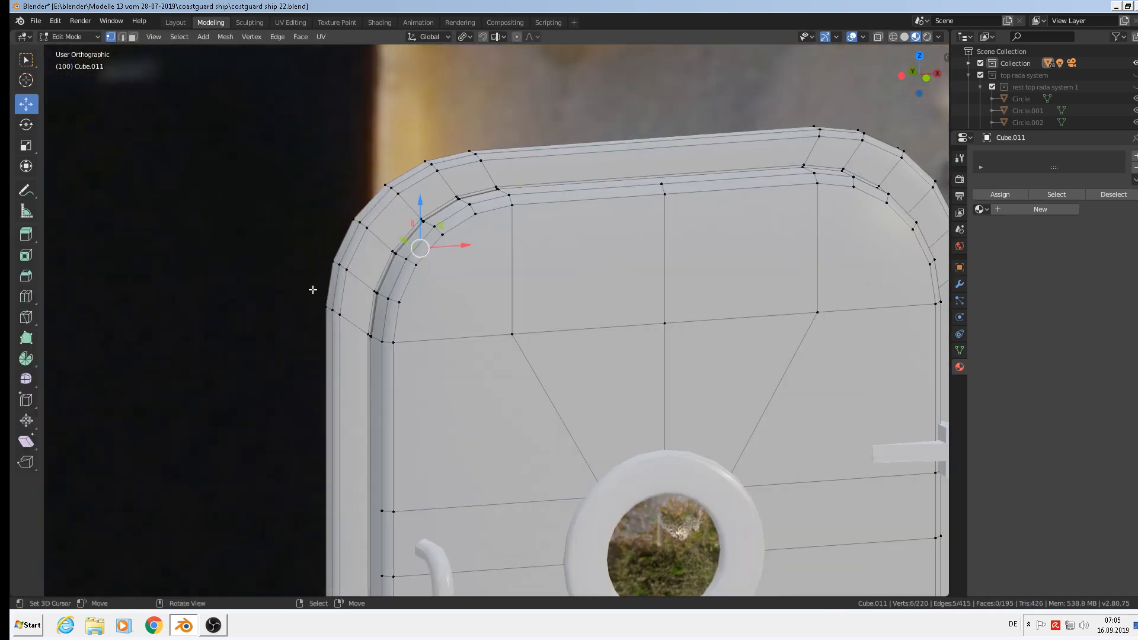
click(133, 38)
alt+click(416, 207)
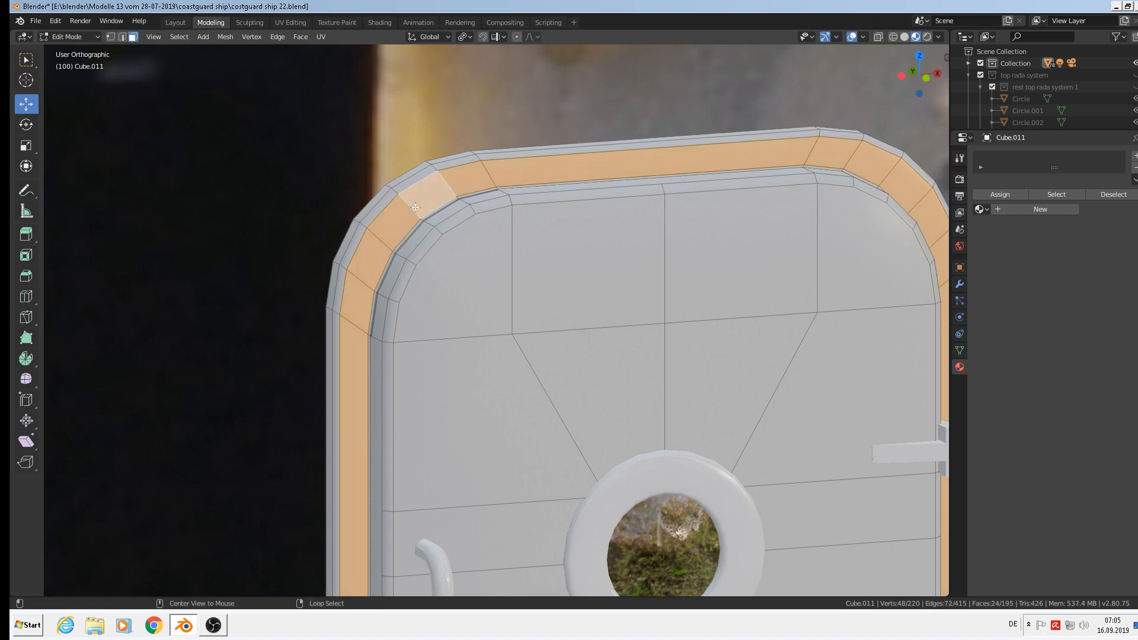
click(300, 37)
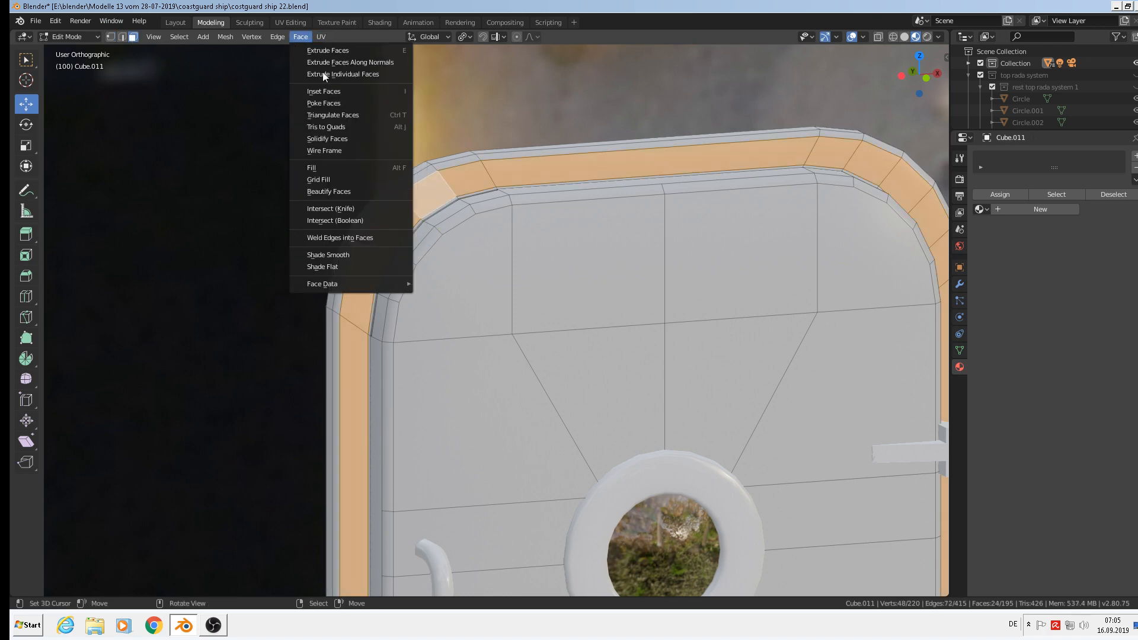
click(346, 264)
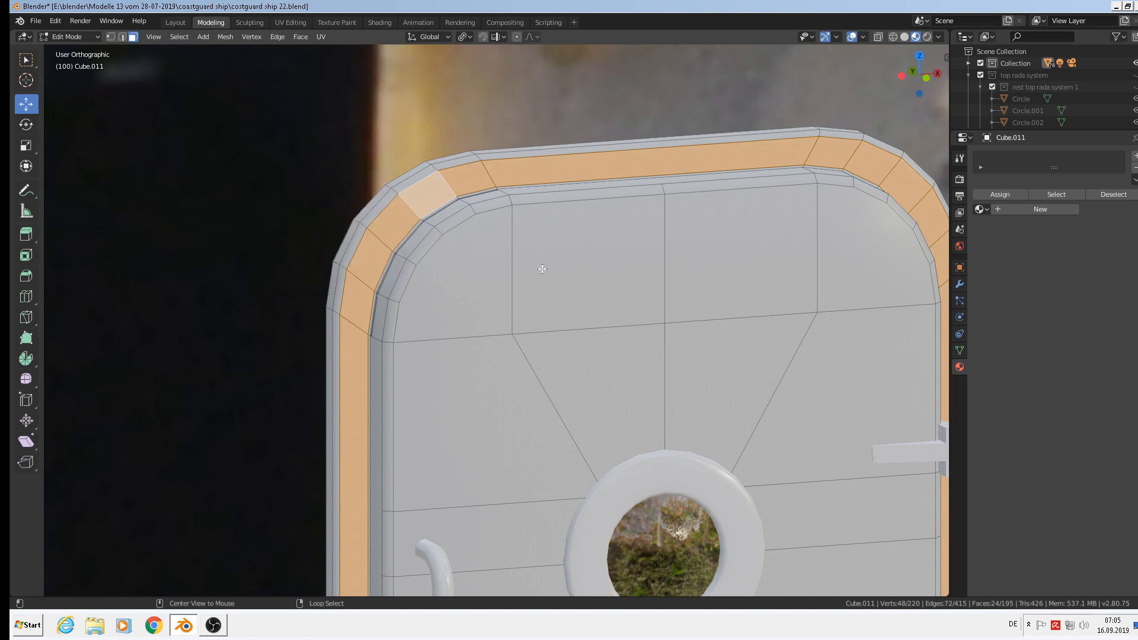
key(Tab)
scroll(535, 269, down, 2)
middle_drag(535, 272, 477, 221)
scroll(523, 204, down, 4)
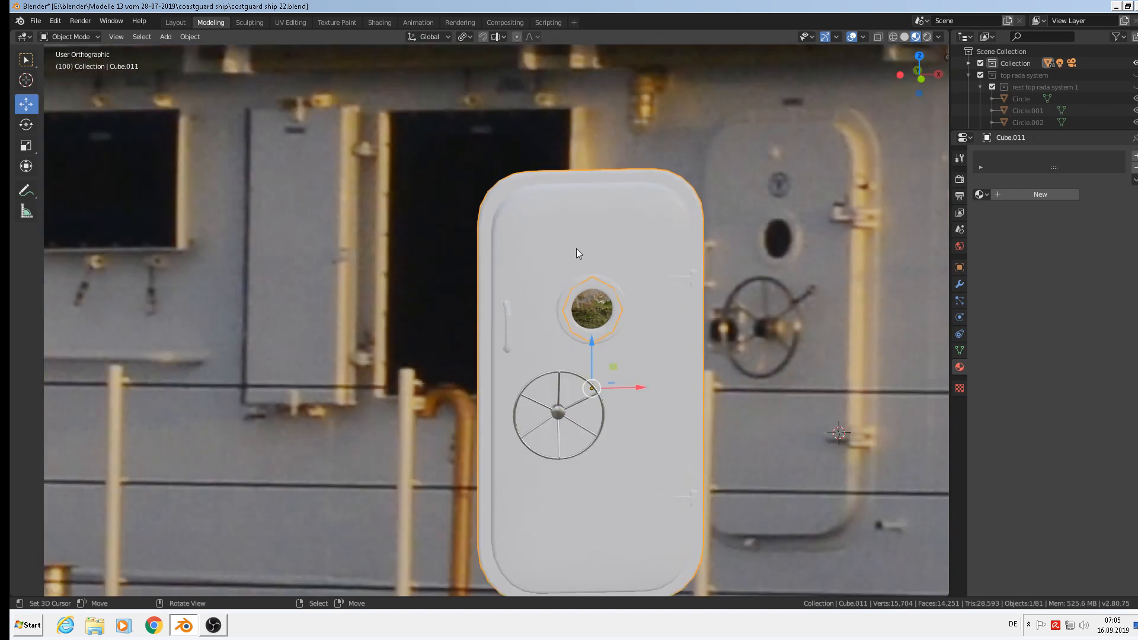
Bevel all edges of the lower hinge with one segment at a width of 0.12 m.
scroll(576, 248, down, 2)
middle_drag(694, 385, 689, 345)
scroll(691, 414, up, 6)
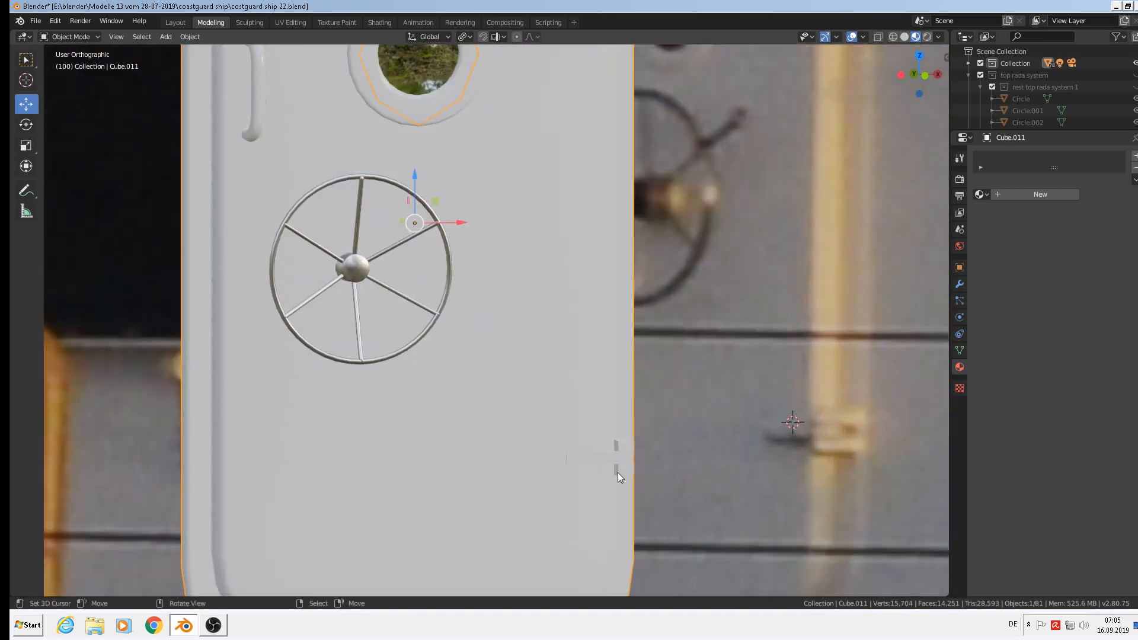
click(631, 471)
scroll(632, 468, up, 5)
key(Tab)
scroll(637, 456, up, 5)
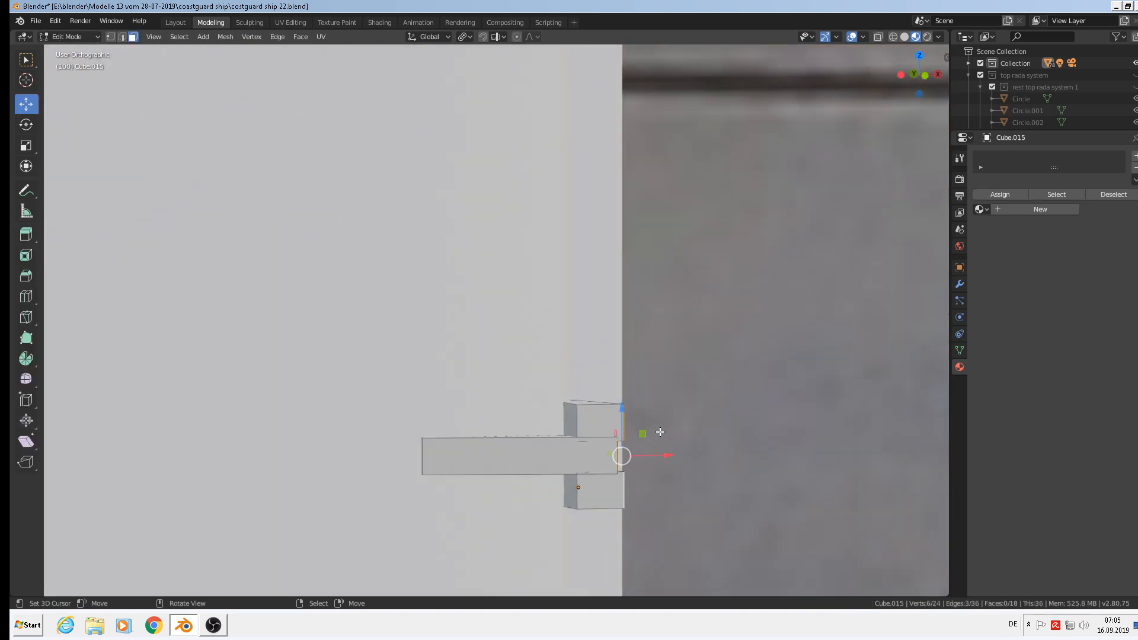
key(a)
key(ctrl+b)
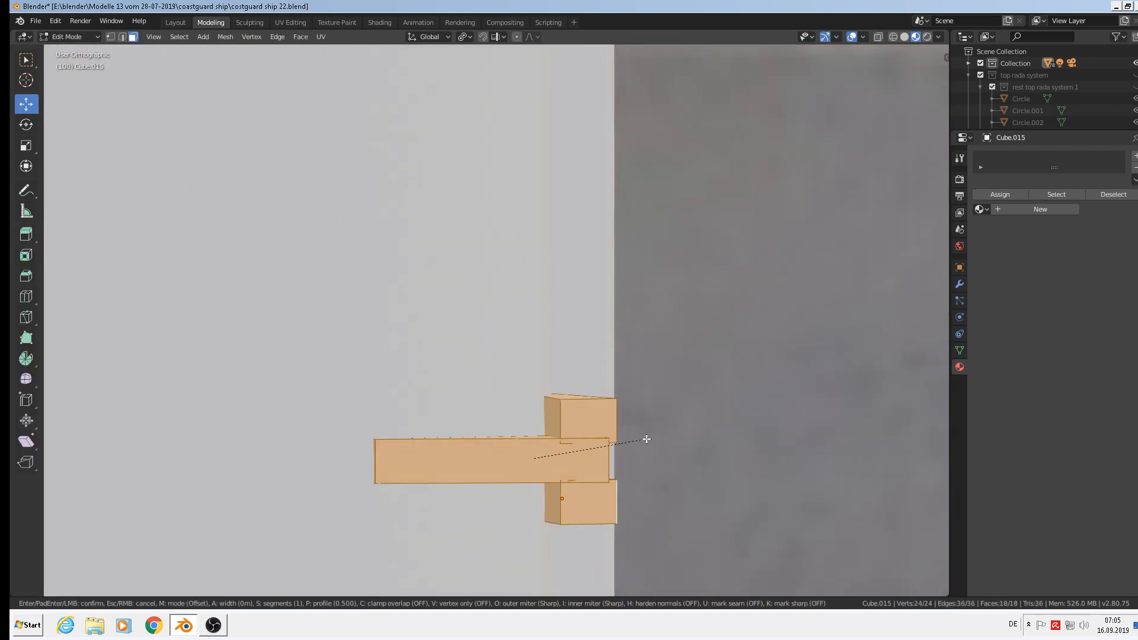
click(655, 439)
scroll(669, 434, down, 3)
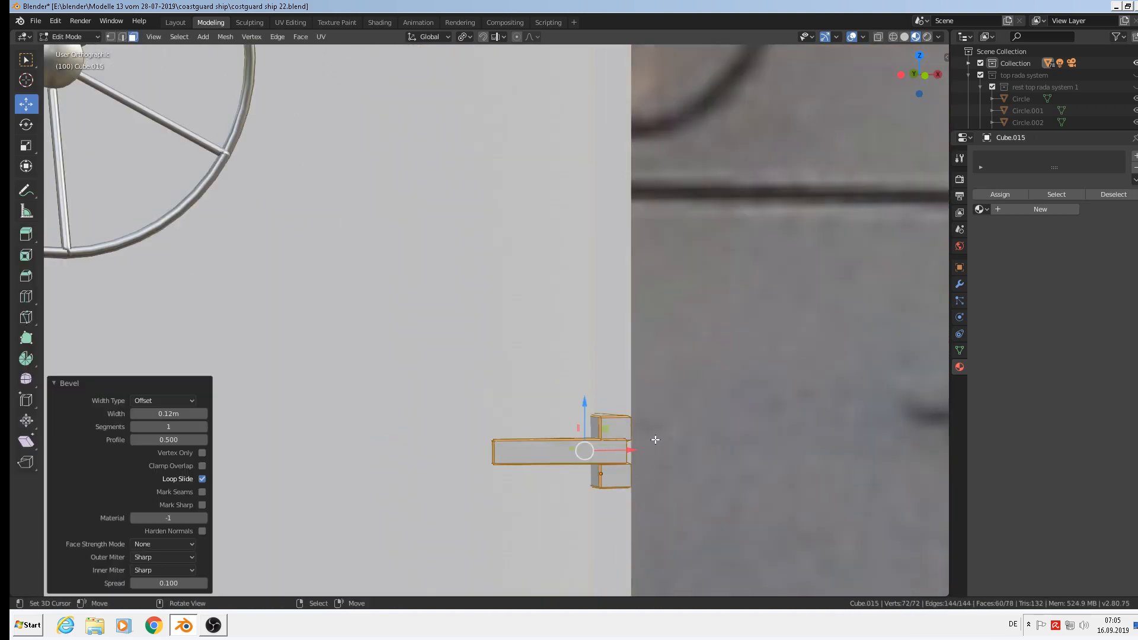
key(Tab)
Bevel all edges of the upper hinge with one segment at a width of about 0.11 m.
scroll(682, 381, down, 3)
shift+middle_drag(677, 321, 685, 587)
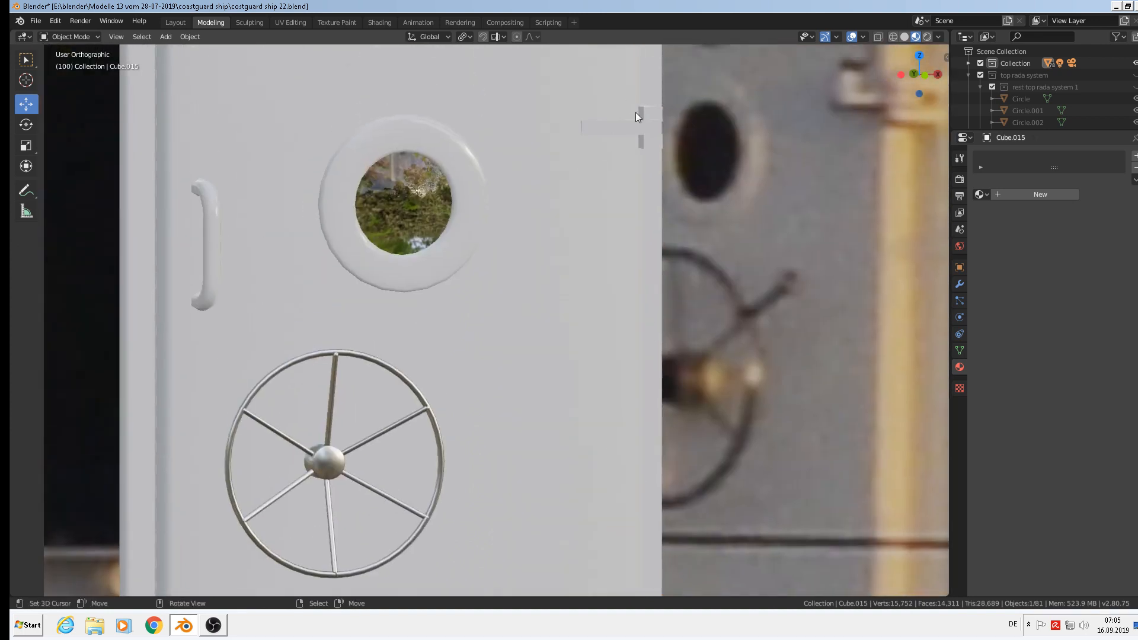
key(Tab)
key(a)
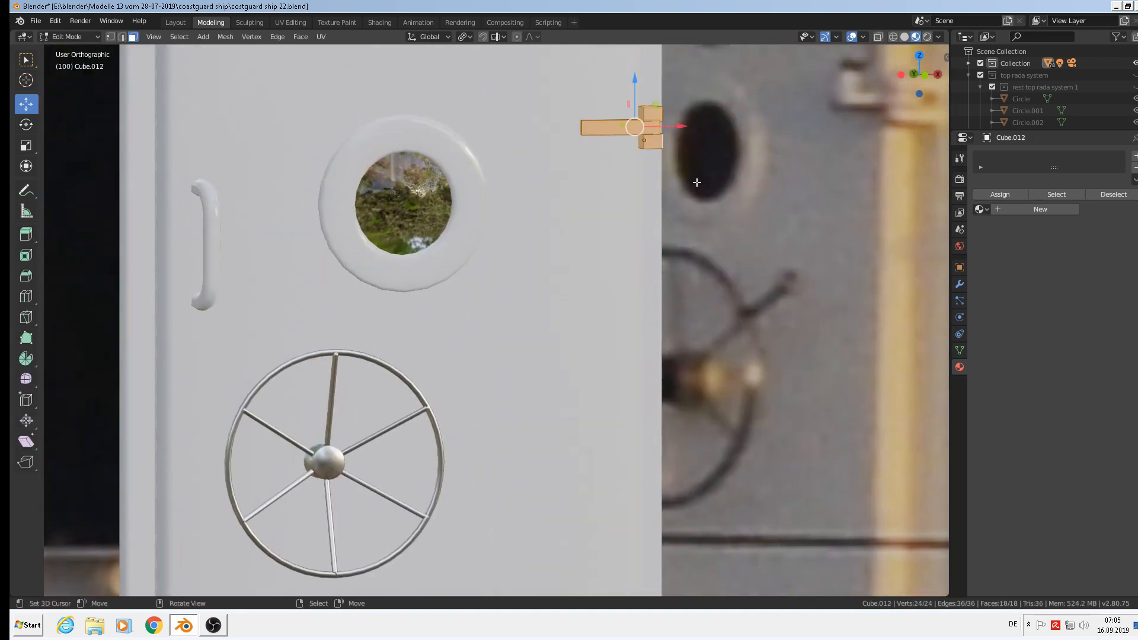
key(ctrl+b)
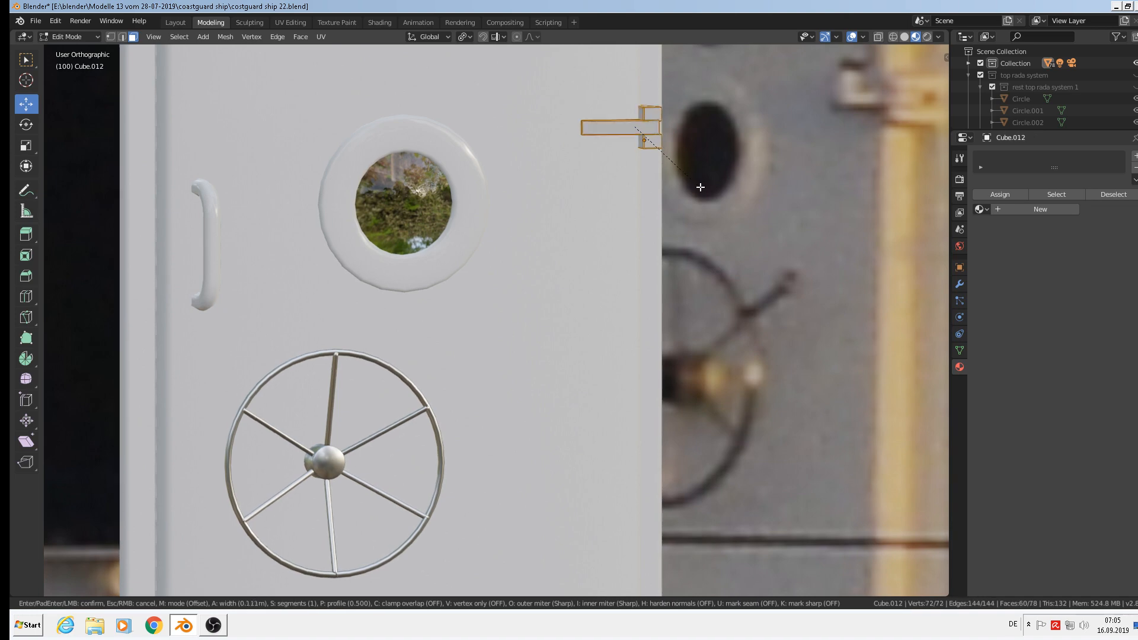
click(693, 185)
key(Tab)
scroll(653, 203, down, 6)
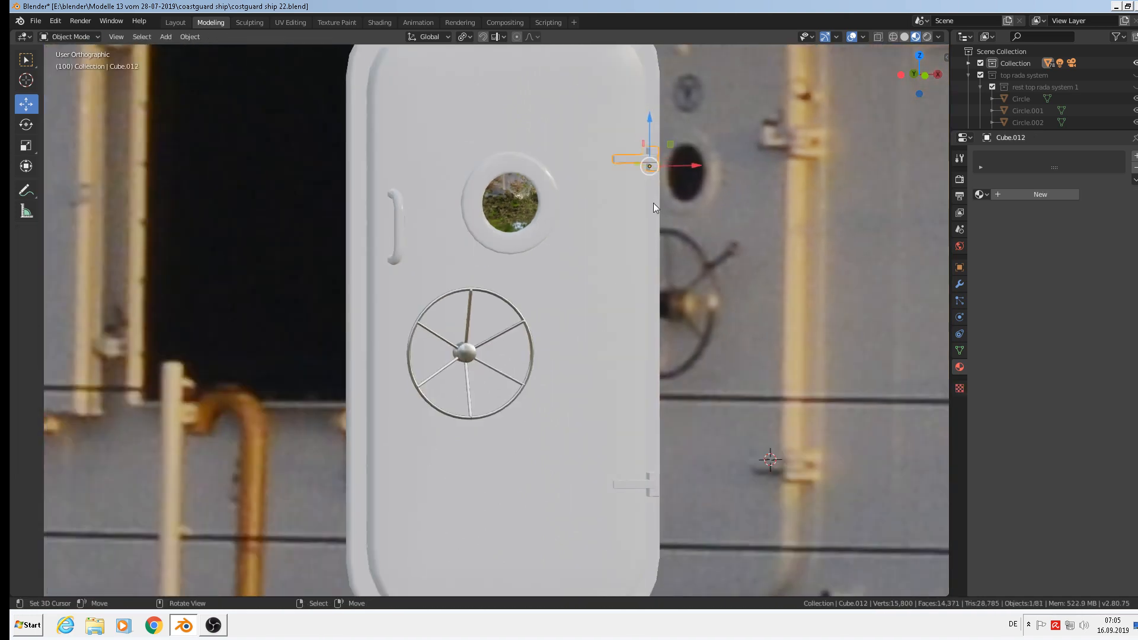
Join both hinges, the porthole ring, the door panel, the handle and the chrome wheel into one object, with the wheel as active object.
middle_drag(612, 272, 592, 279)
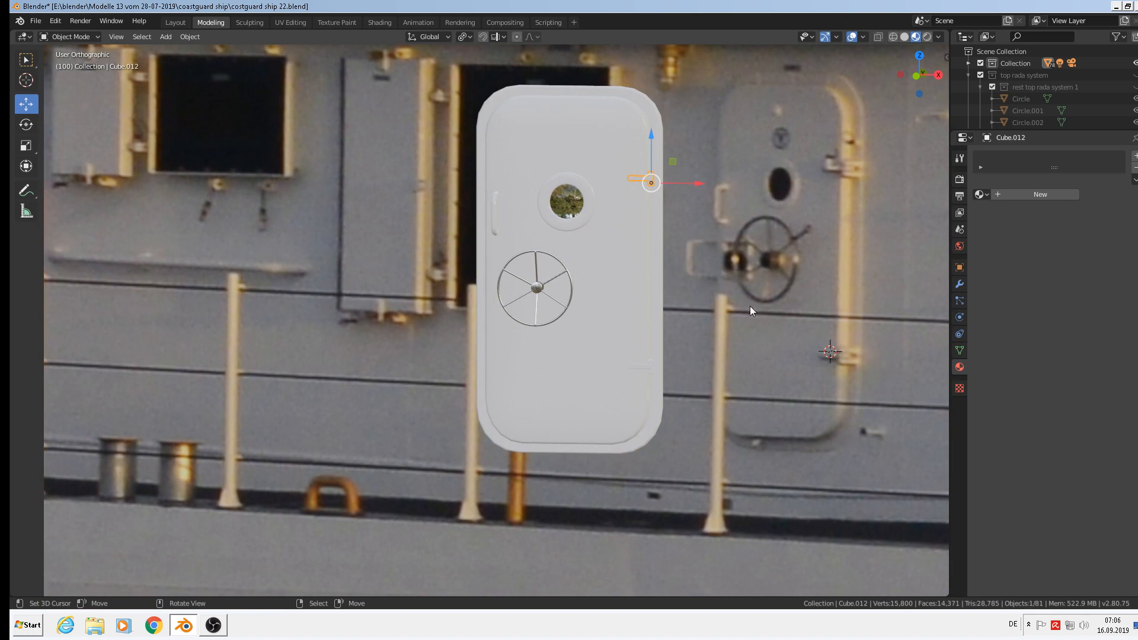
middle_drag(636, 222, 664, 256)
shift+click(652, 355)
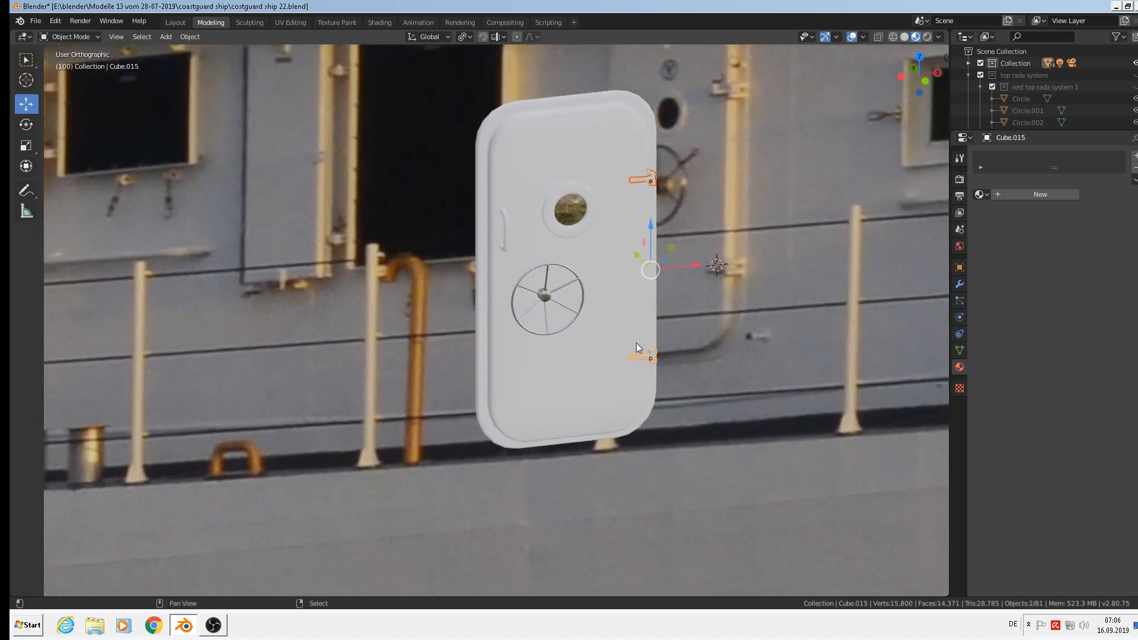
shift+click(570, 222)
shift+click(599, 259)
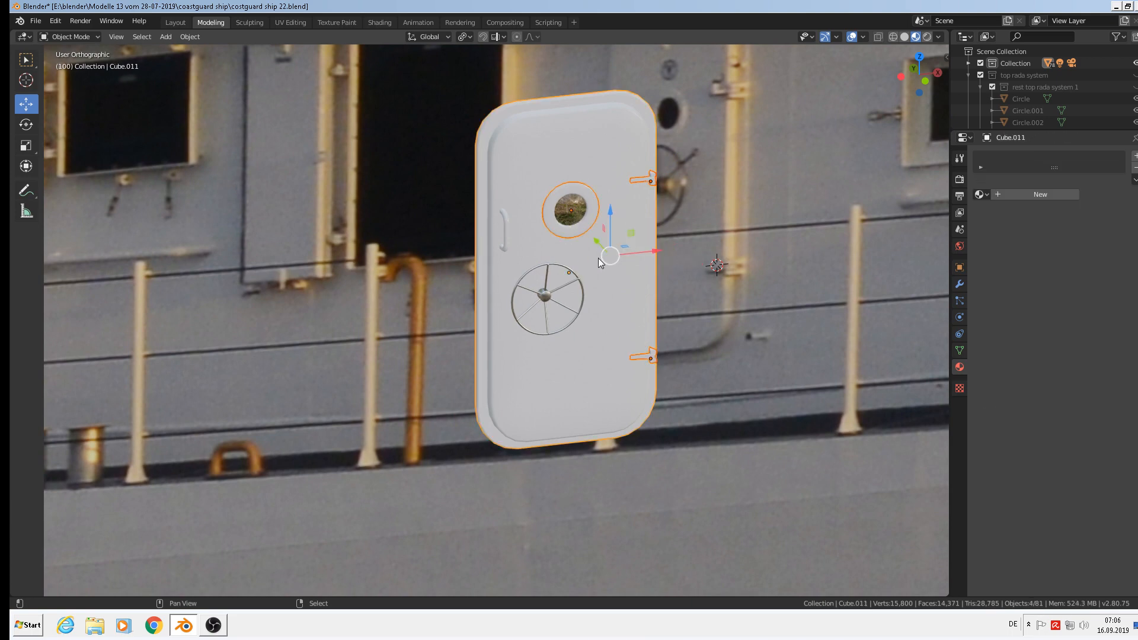
shift+click(506, 232)
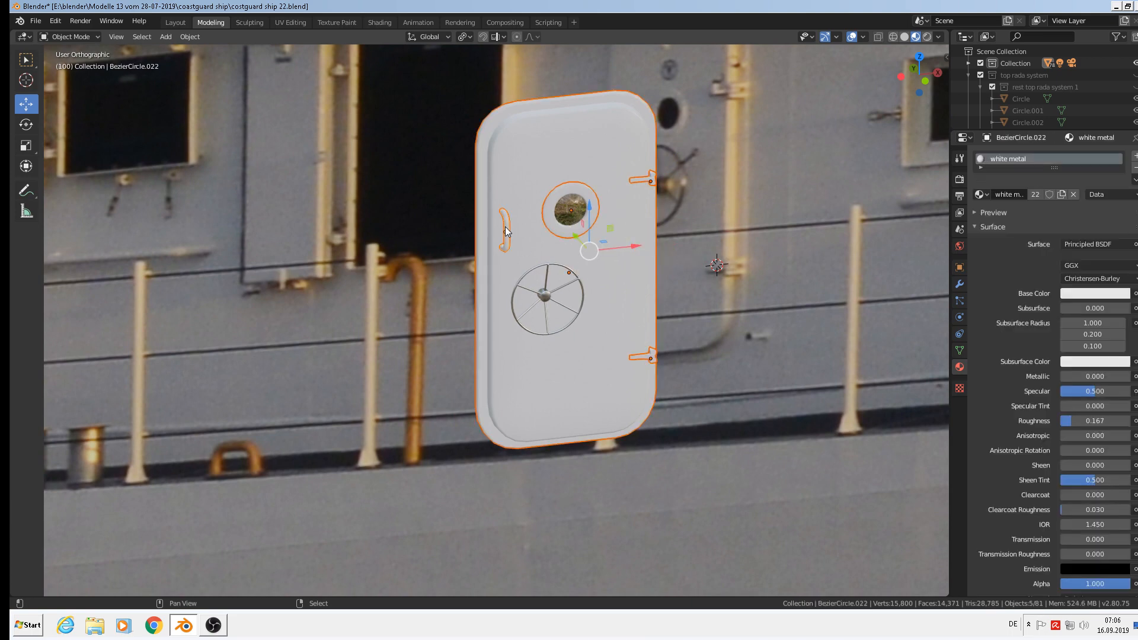
shift+click(546, 294)
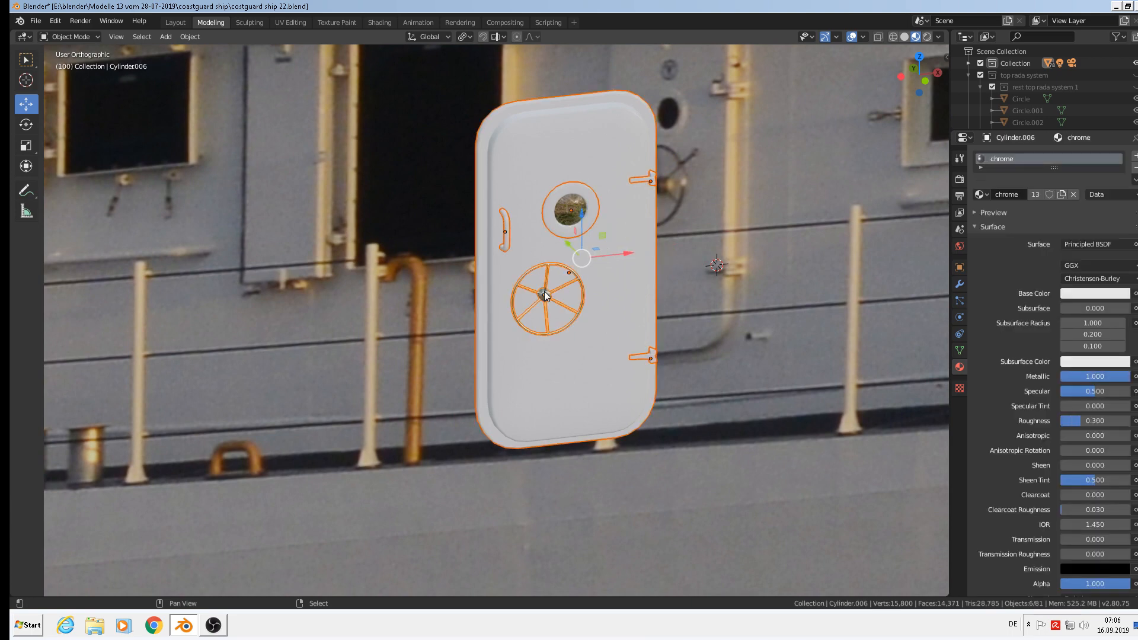
click(190, 37)
click(211, 149)
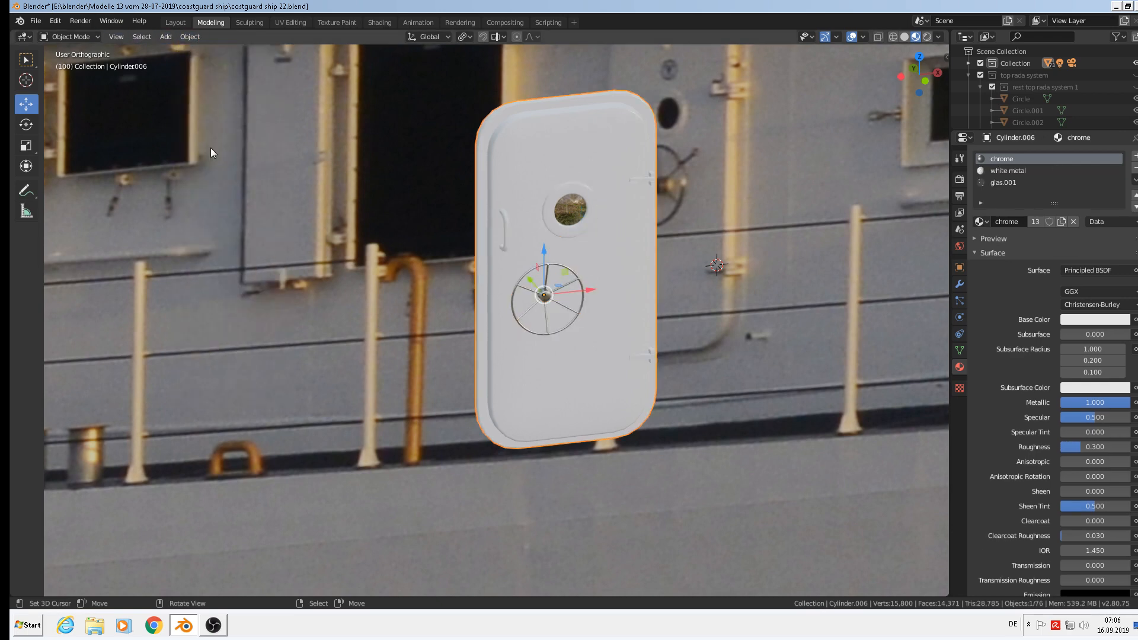
Shift the joined door about -0.009 m along X and save the file.
mouse_move(428, 218)
middle_down()
mouse_move(425, 201)
mouse_move(445, 208)
middle_up()
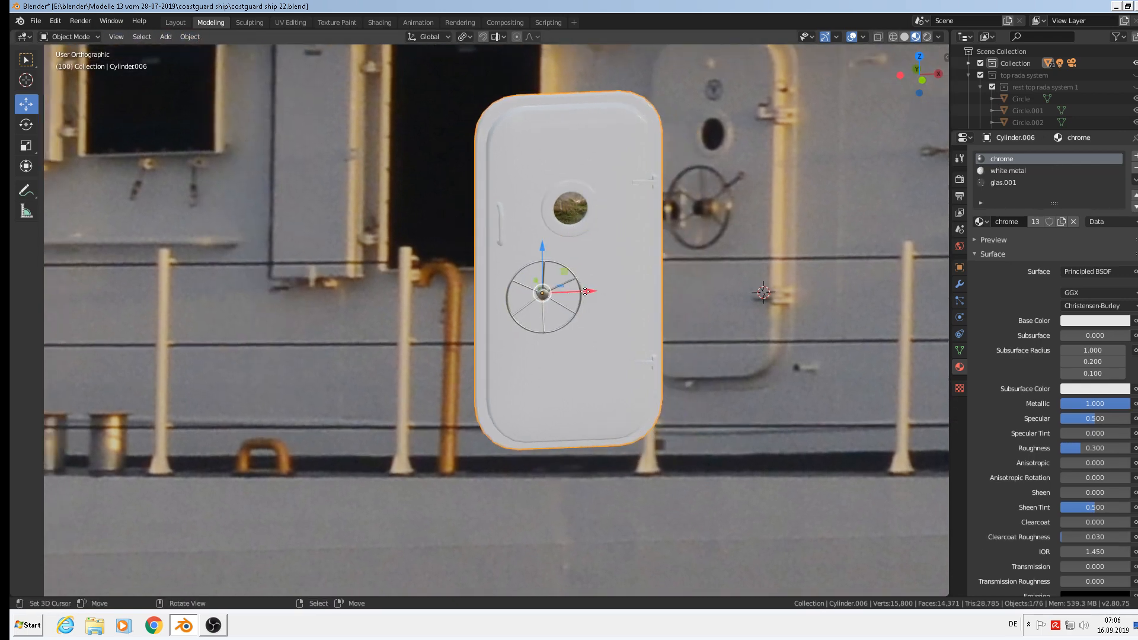
drag(585, 291, 521, 262)
scroll(524, 265, down, 3)
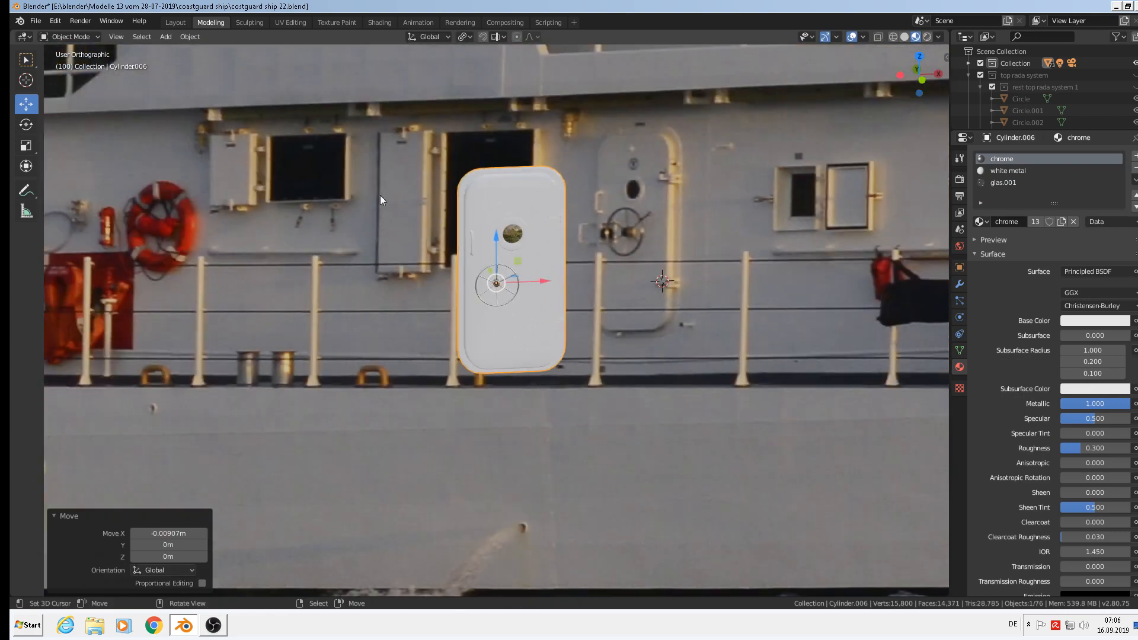
click(37, 21)
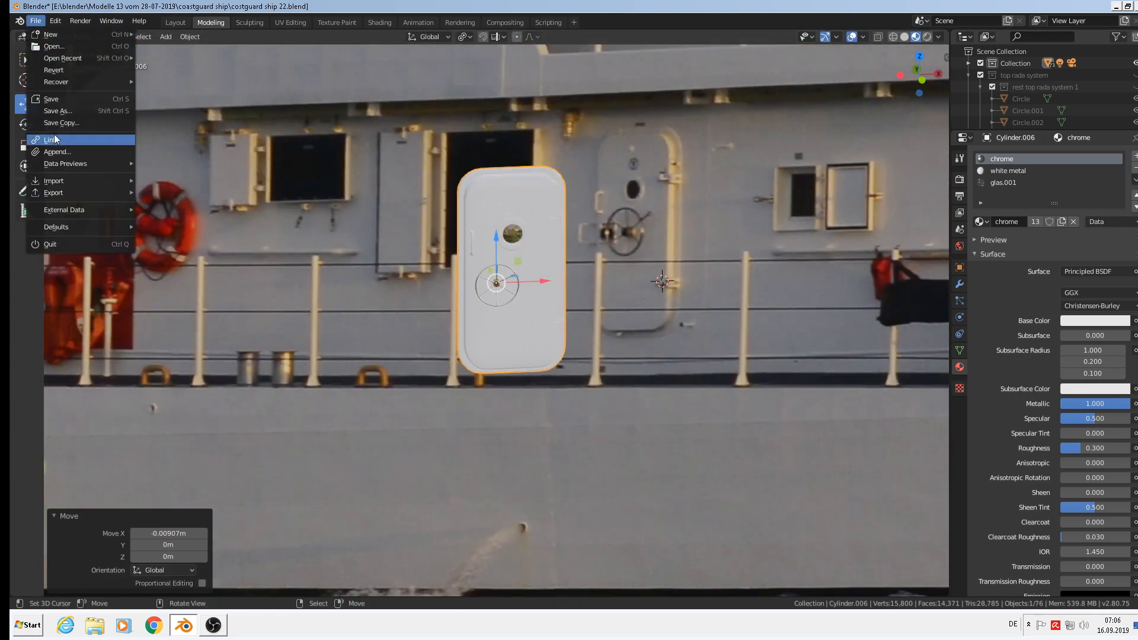
click(51, 99)
In front view, move the door from the reference photo down to the modelled ship parts, about -3.85 m in X and -6.25 m in Z.
scroll(664, 336, down, 6)
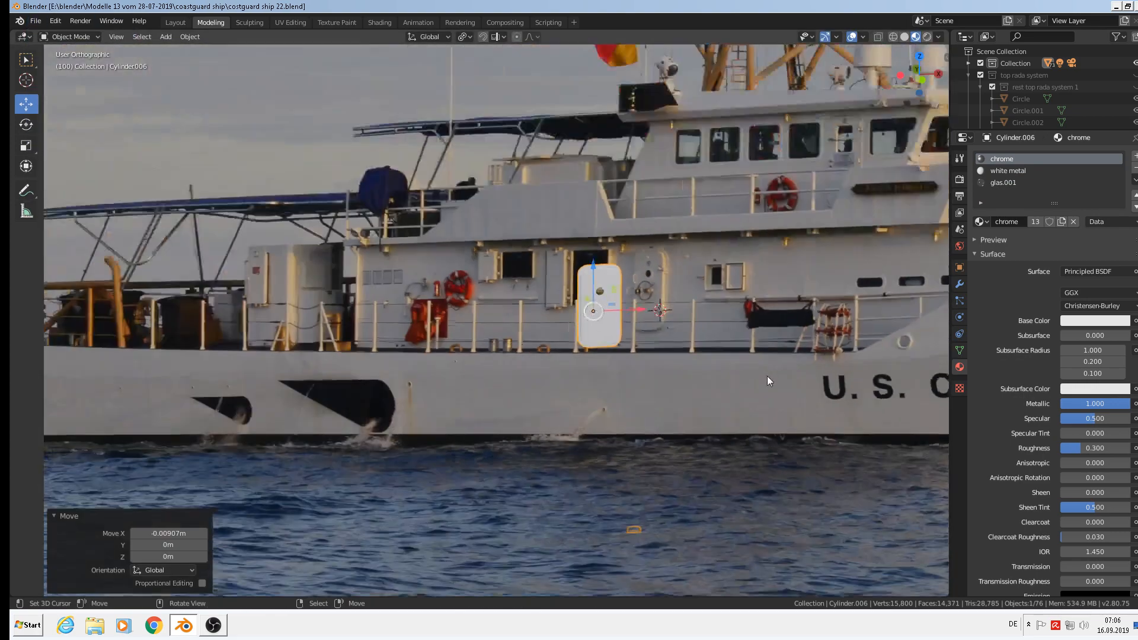
shift+middle_drag(676, 309, 474, 95)
scroll(502, 140, down, 5)
scroll(495, 137, up, 2)
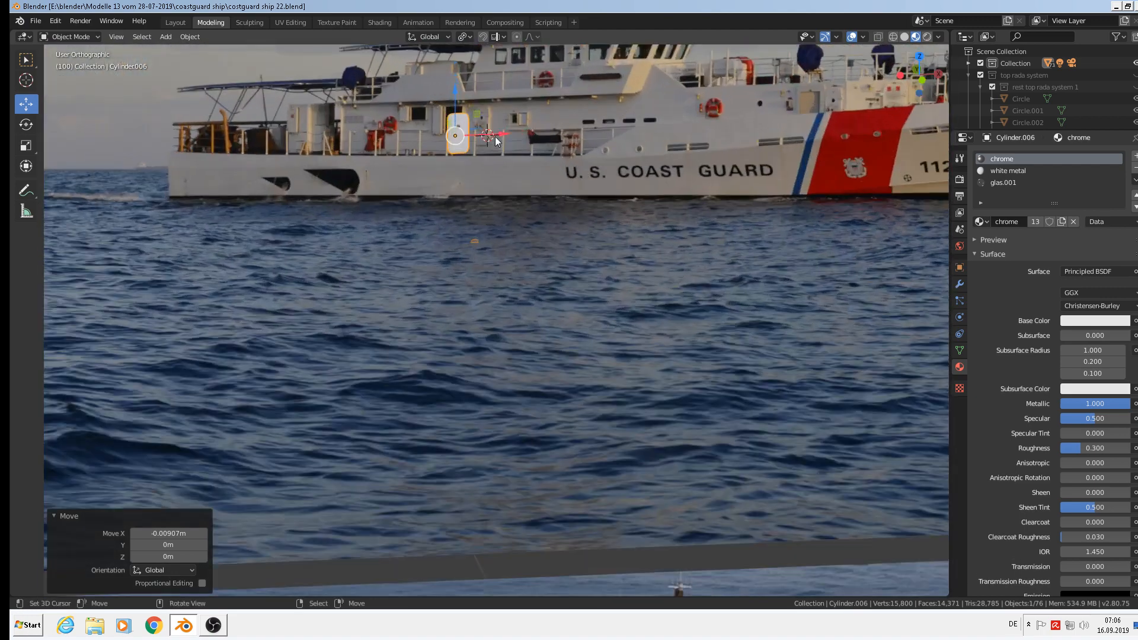
shift+middle_drag(674, 151, 533, 187)
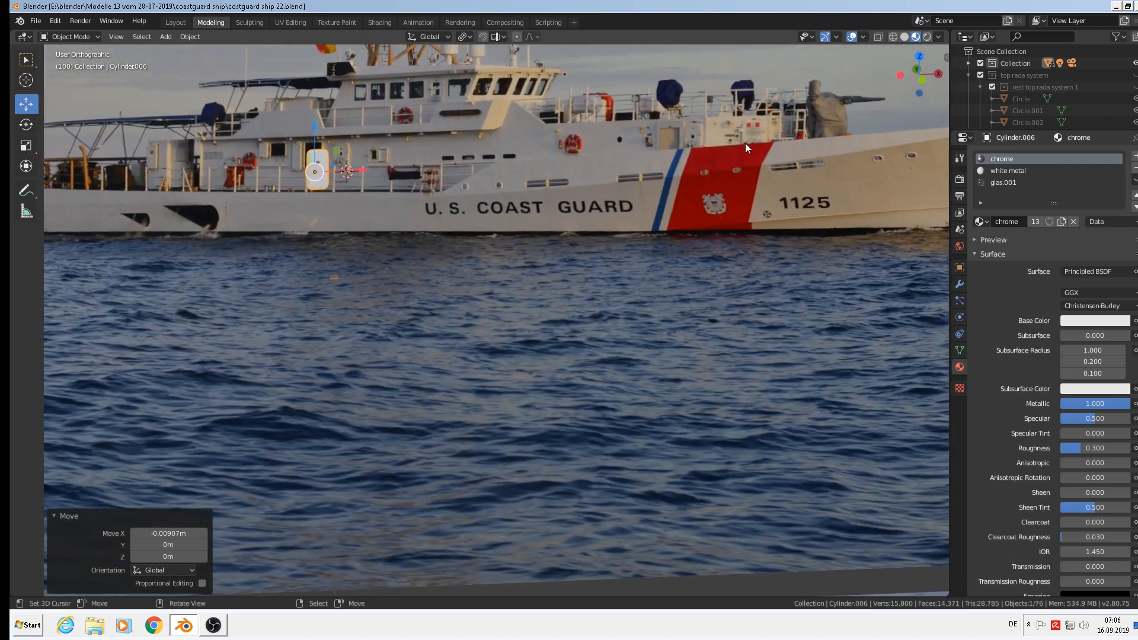
scroll(371, 140, down, 6)
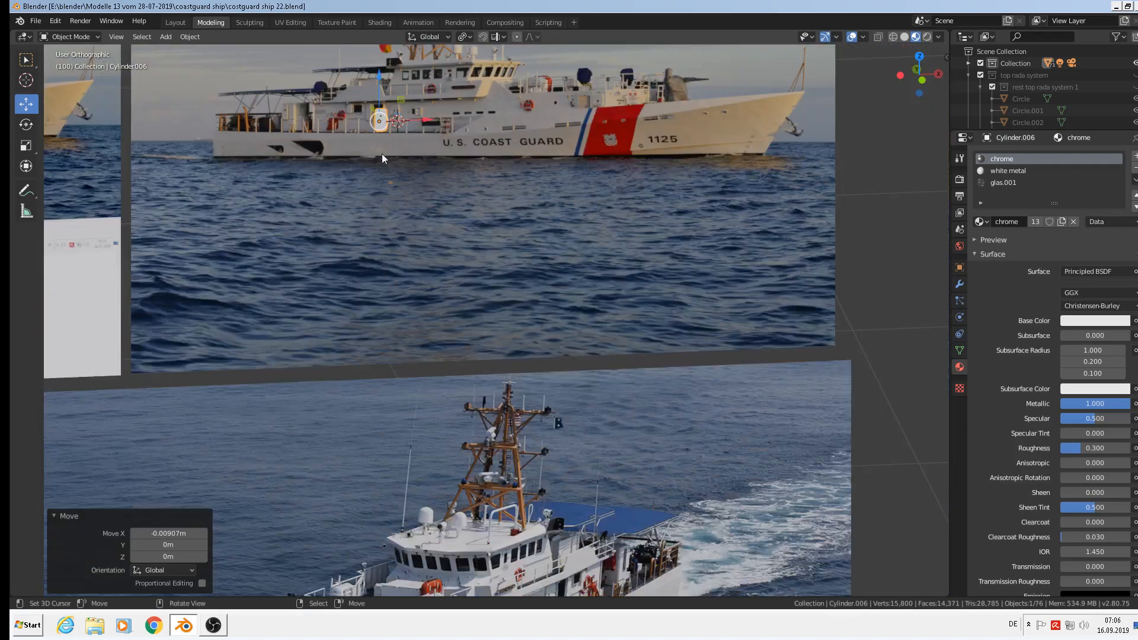
key(KP_1)
scroll(449, 204, down, 7)
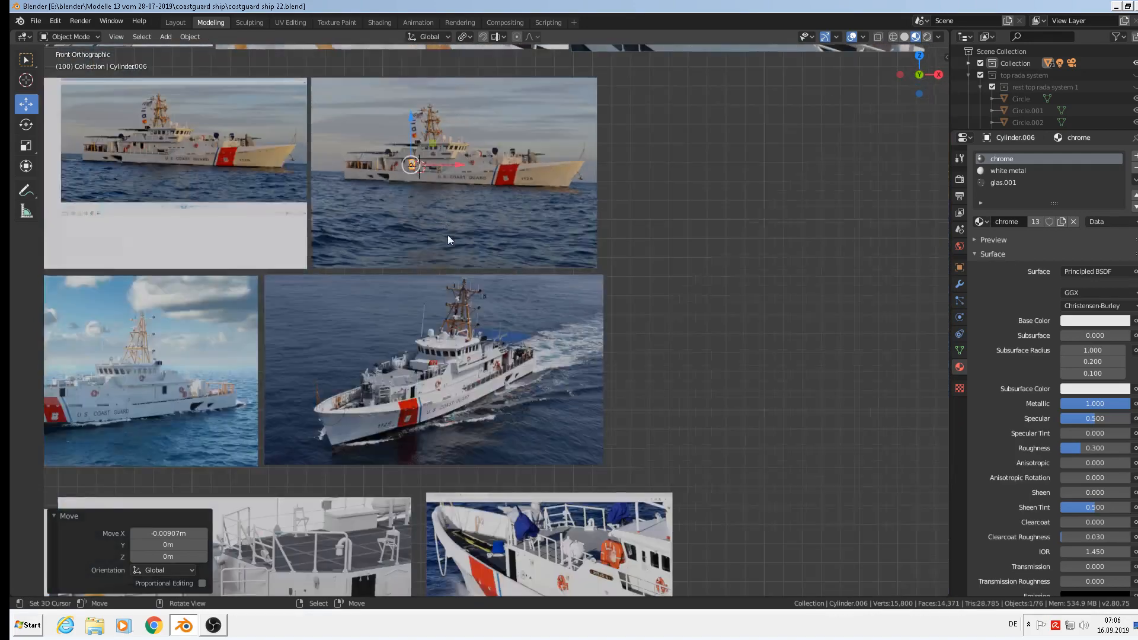
scroll(500, 176, down, 4)
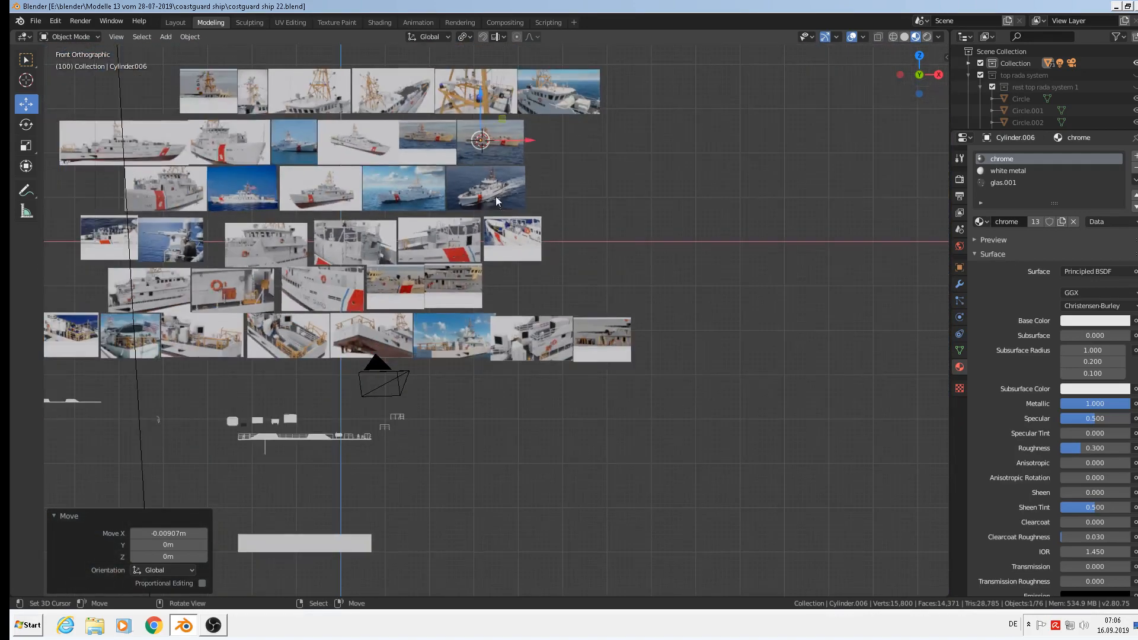
key(g)
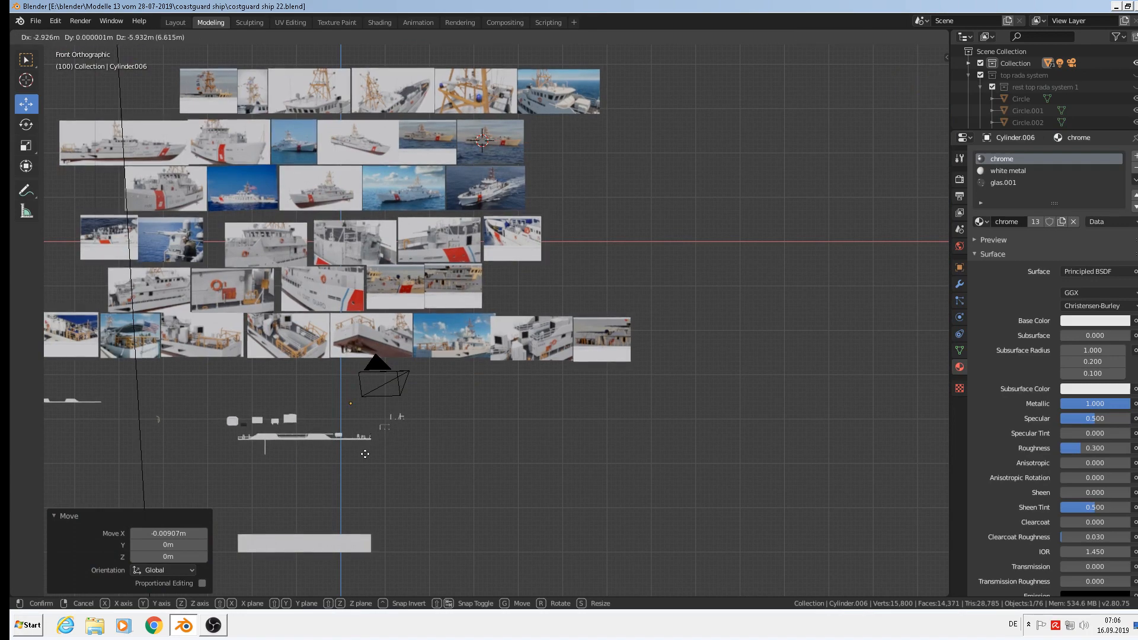
click(328, 477)
Scale the door up uniformly by a factor of about 6.38 and save the file.
scroll(326, 478, up, 8)
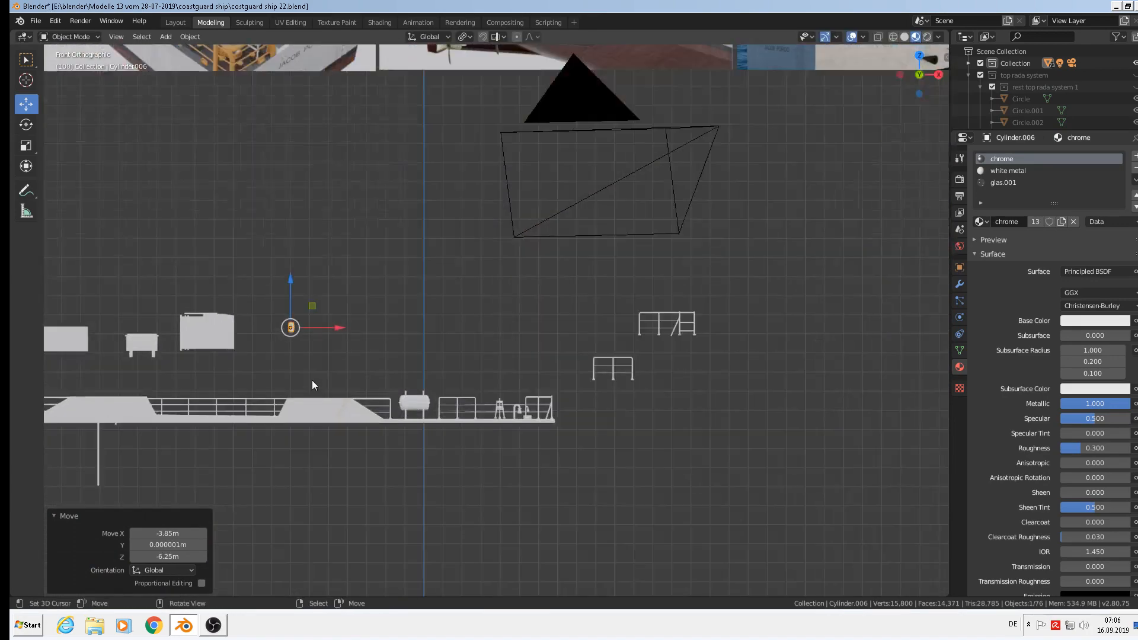
key(s)
click(683, 569)
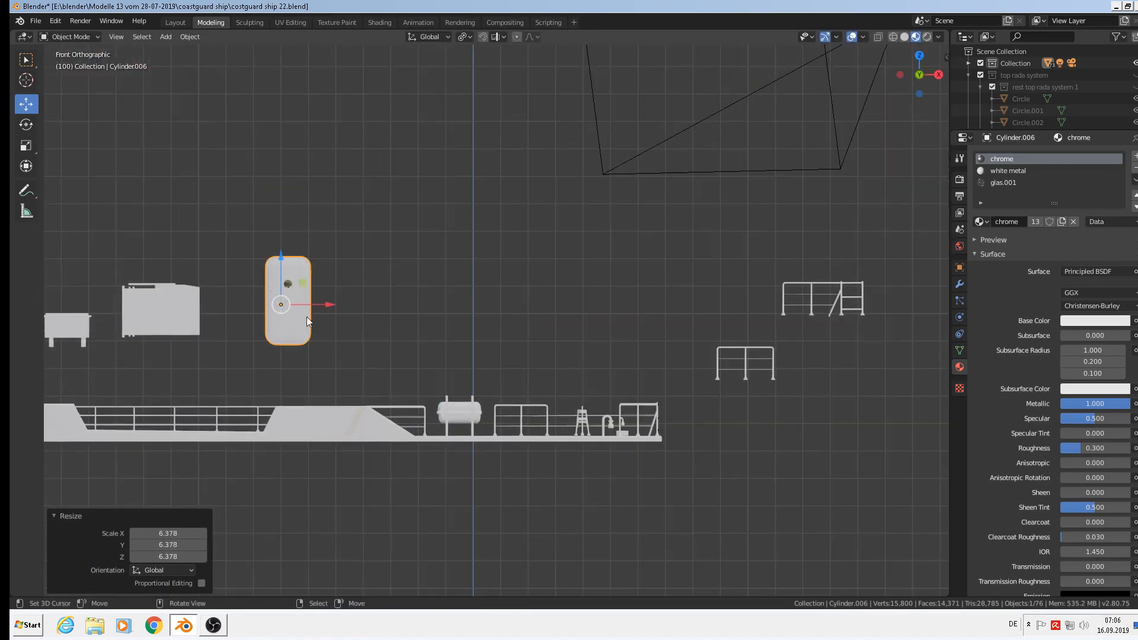
scroll(307, 317, up, 3)
middle_drag(291, 329, 385, 356)
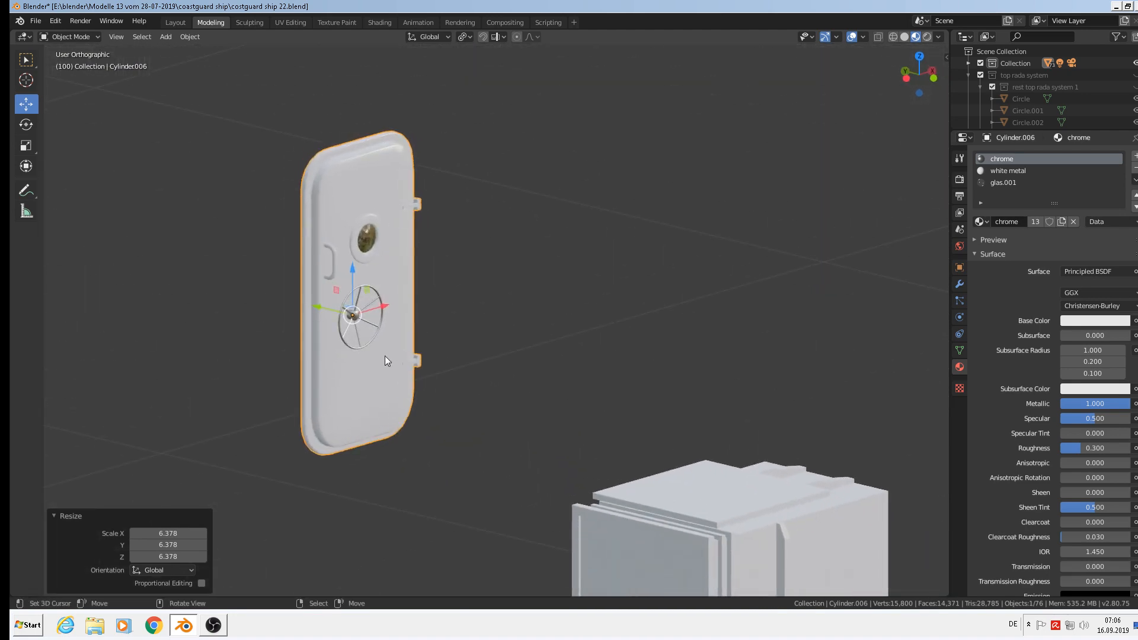
scroll(385, 355, down, 6)
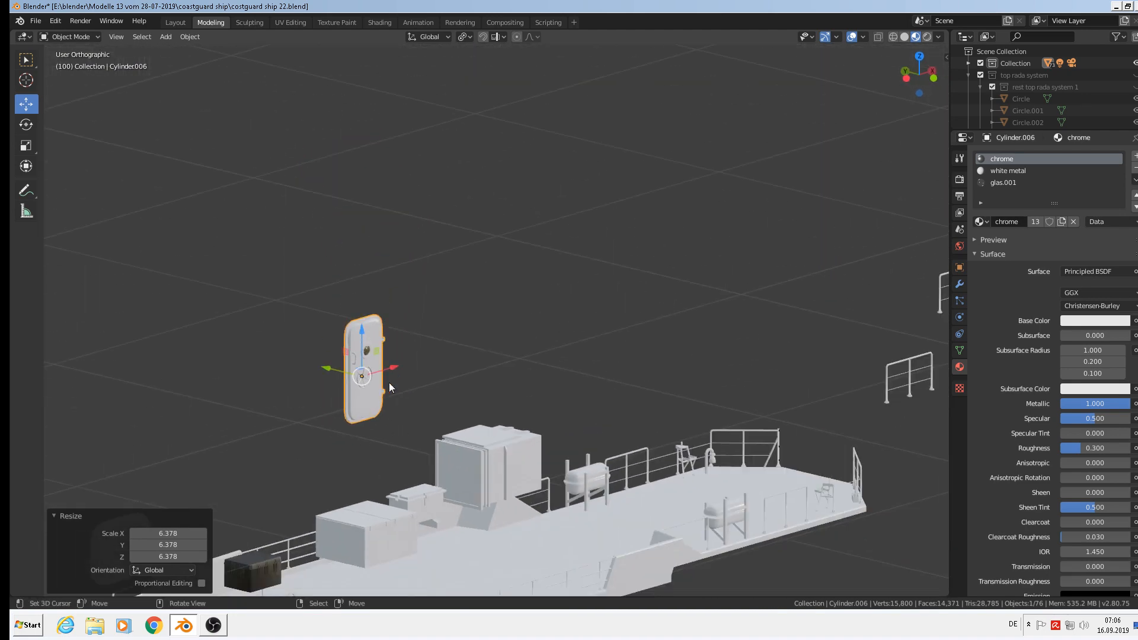
scroll(389, 382, down, 3)
shift+middle_drag(383, 404, 453, 315)
scroll(575, 287, down, 2)
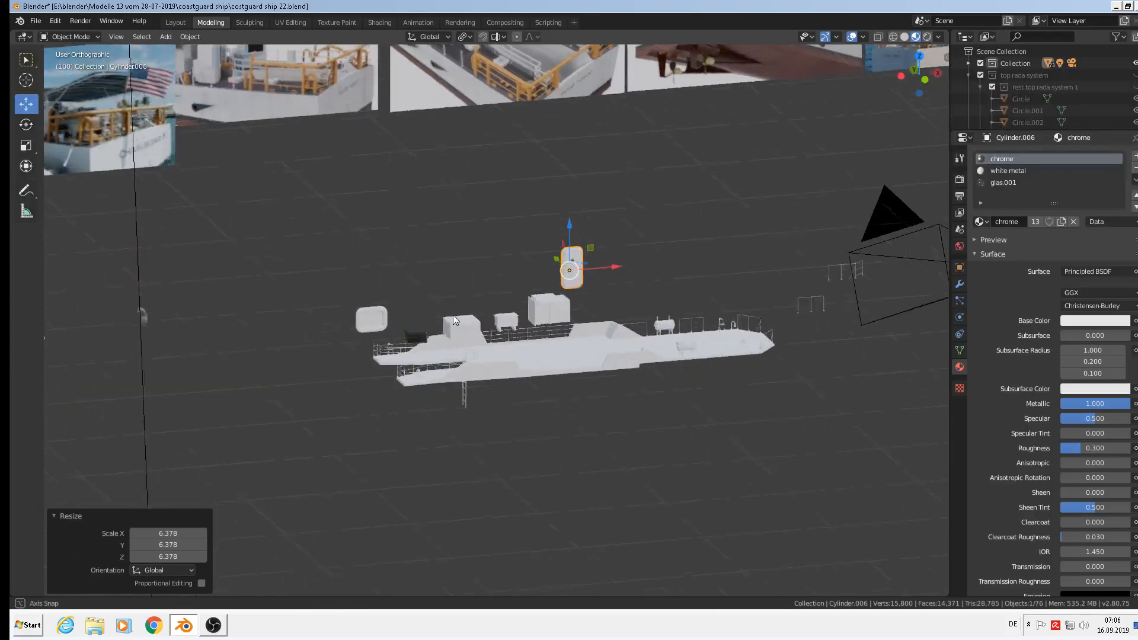
scroll(453, 315, down, 2)
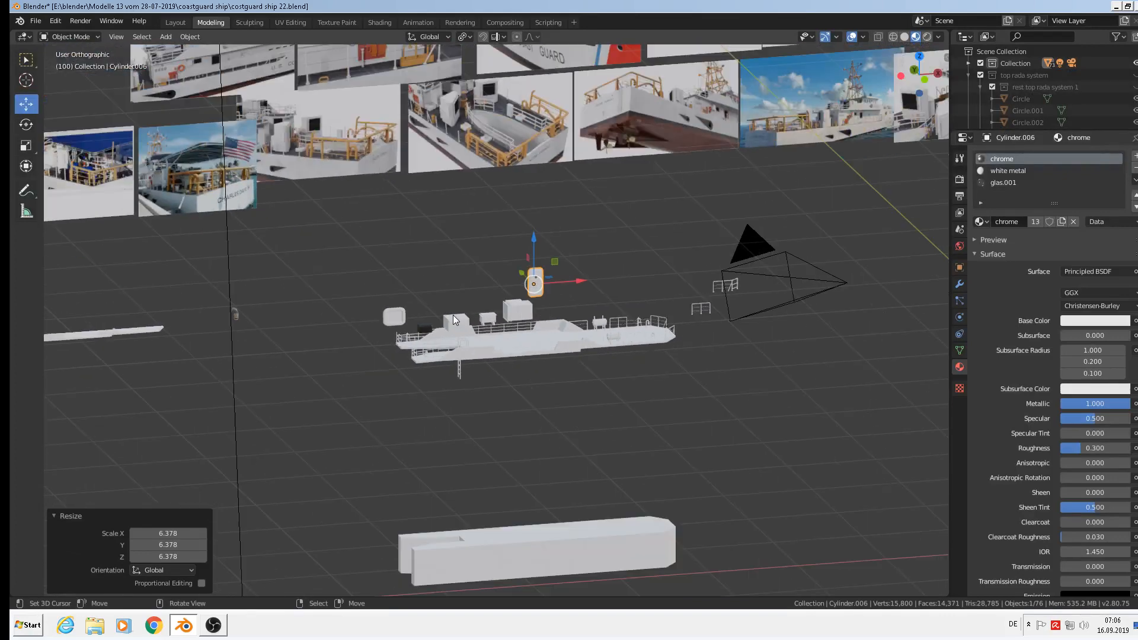
click(36, 21)
click(59, 100)
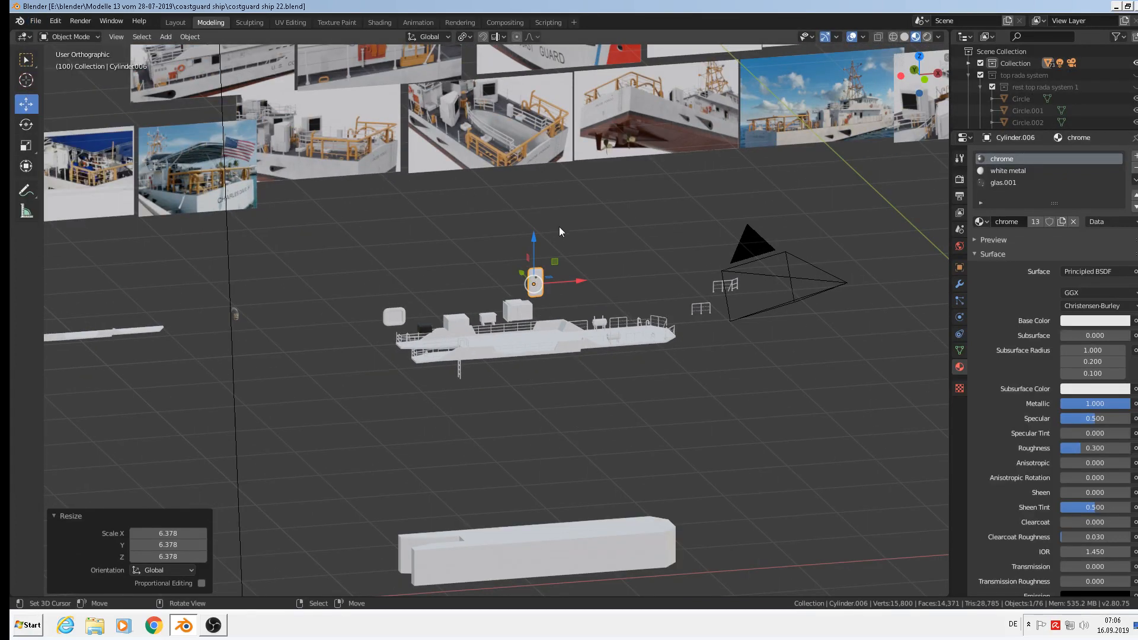
Move the small yellow metal bracket from the side-view ship photo to beside the door, about -3.51 m in X and -6.24 m in Z.
shift+middle_drag(560, 226, 653, 532)
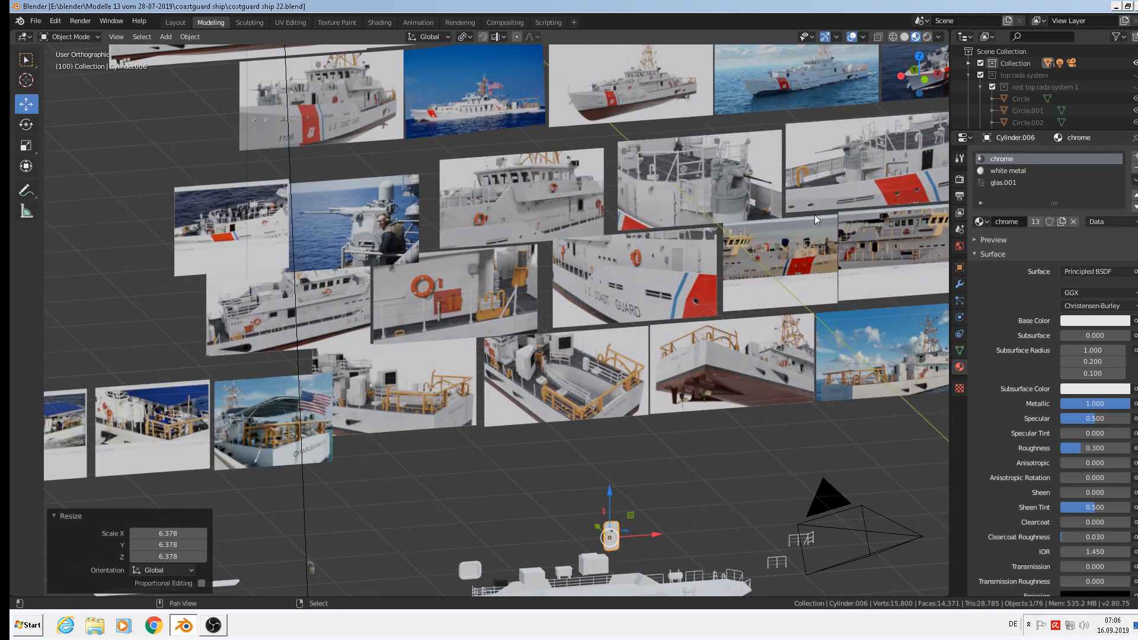
shift+middle_drag(814, 215, 467, 147)
scroll(674, 433, up, 5)
scroll(597, 378, up, 4)
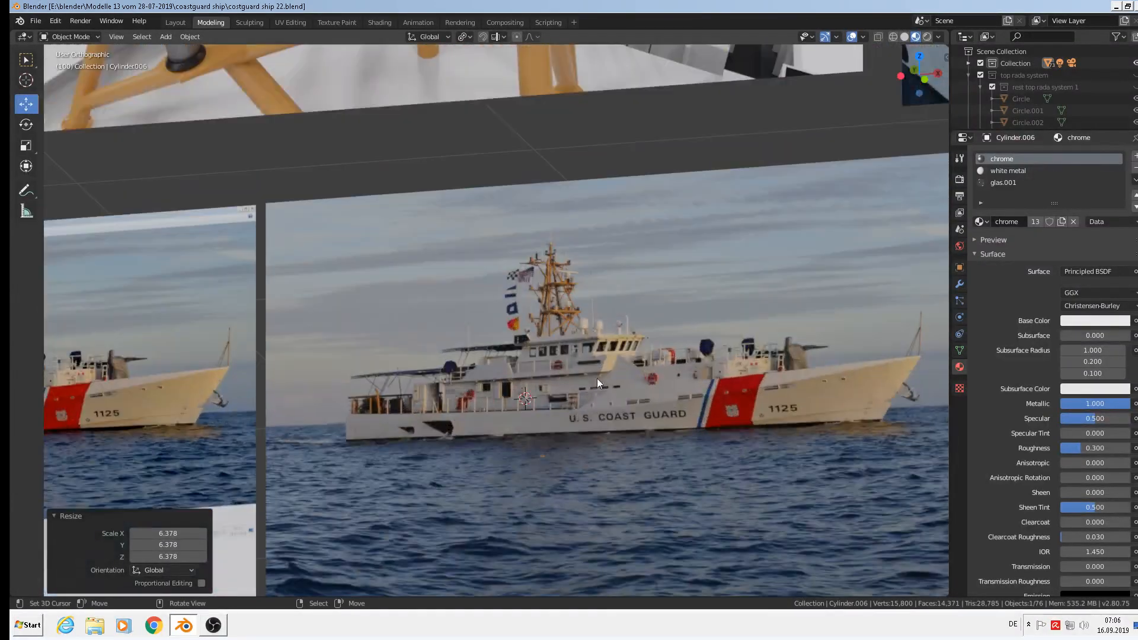
scroll(597, 378, up, 3)
scroll(596, 388, up, 4)
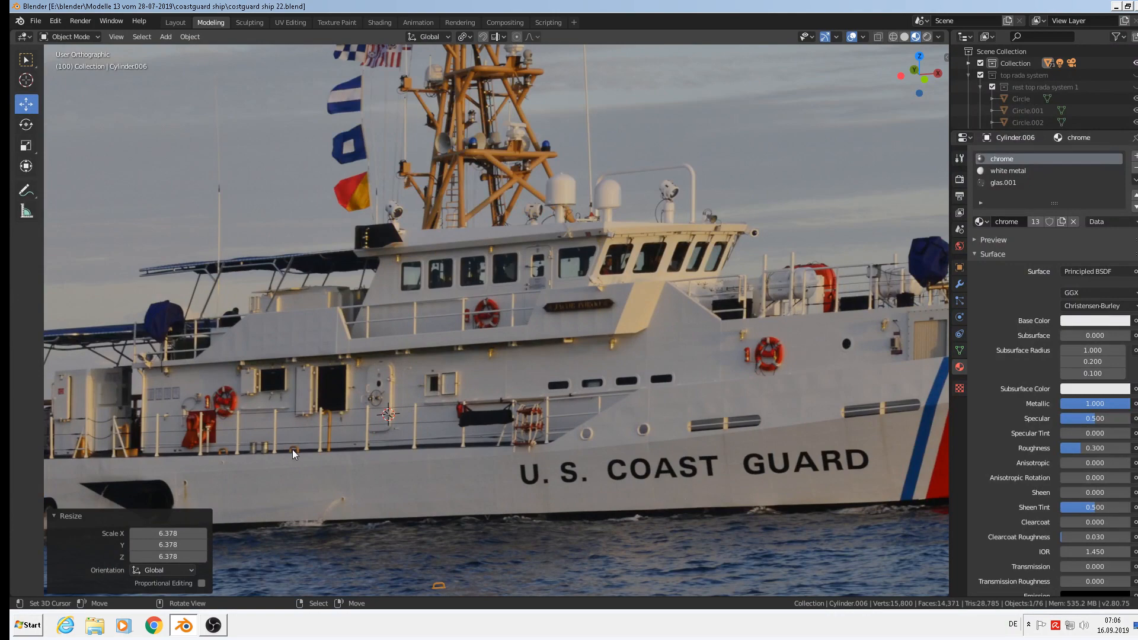
shift+middle_drag(356, 422, 425, 354)
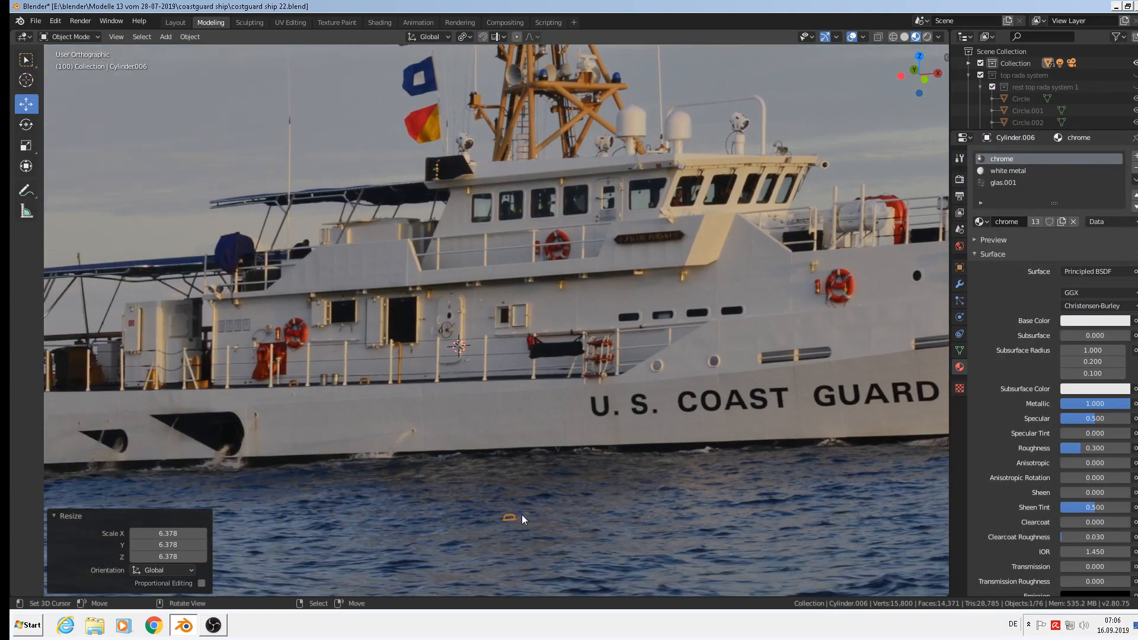
click(513, 517)
scroll(514, 518, down, 5)
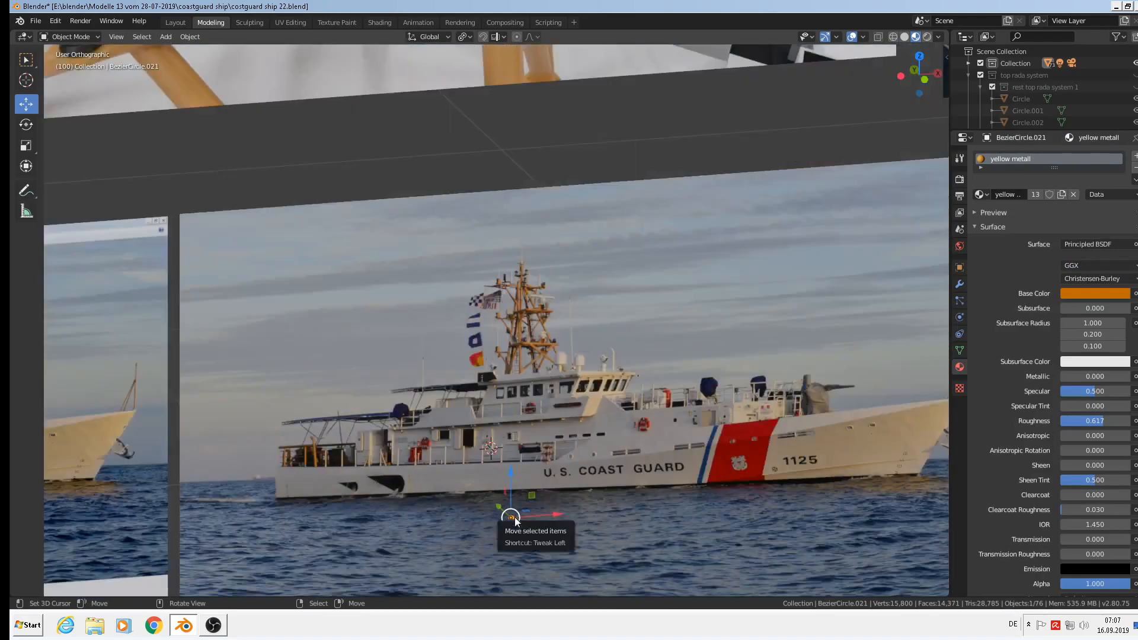
scroll(516, 520, down, 8)
key(KP_1)
scroll(540, 500, down, 9)
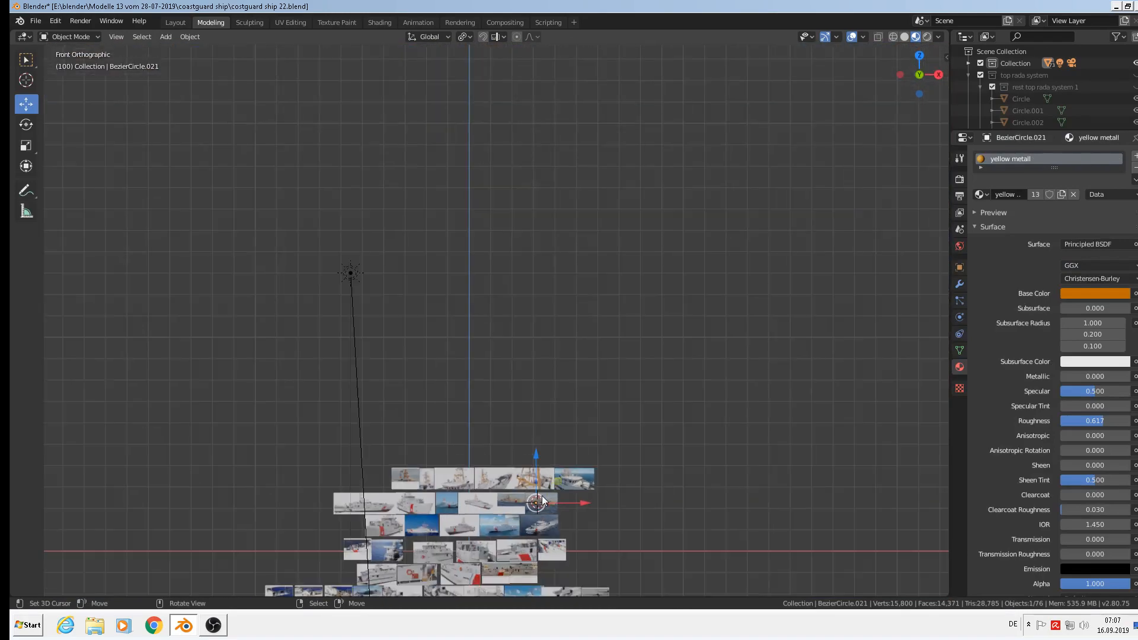
shift+middle_drag(542, 495, 550, 217)
scroll(536, 272, up, 2)
scroll(536, 273, up, 2)
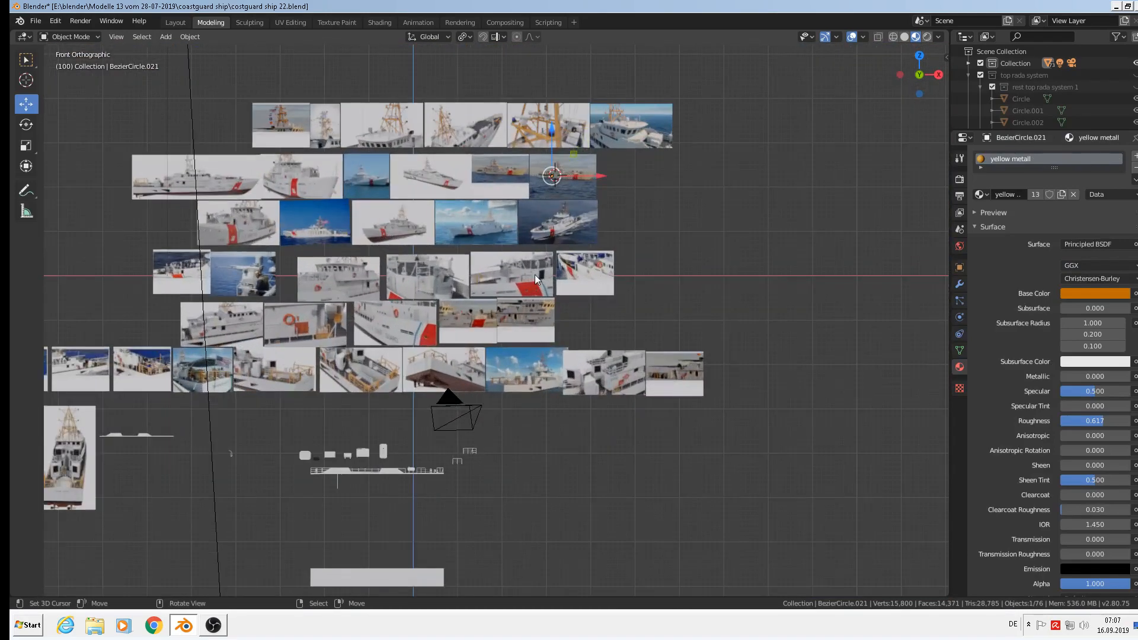
key(g)
click(379, 553)
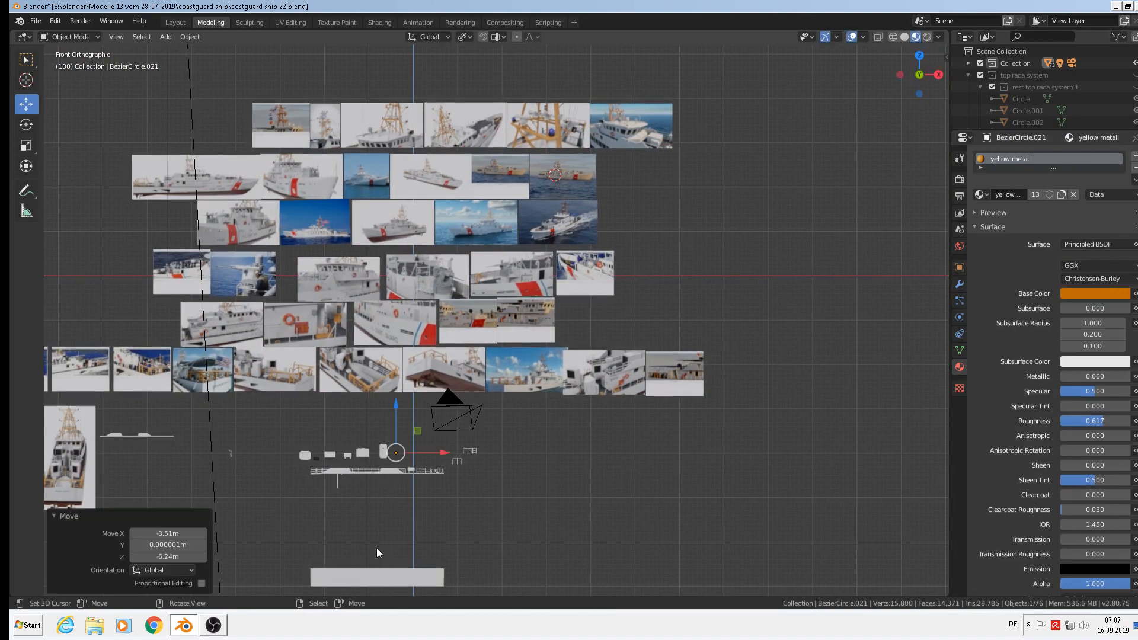
Scale the yellow bracket up uniformly by a factor of about 11.5 and save the file.
scroll(409, 460, up, 10)
key(s)
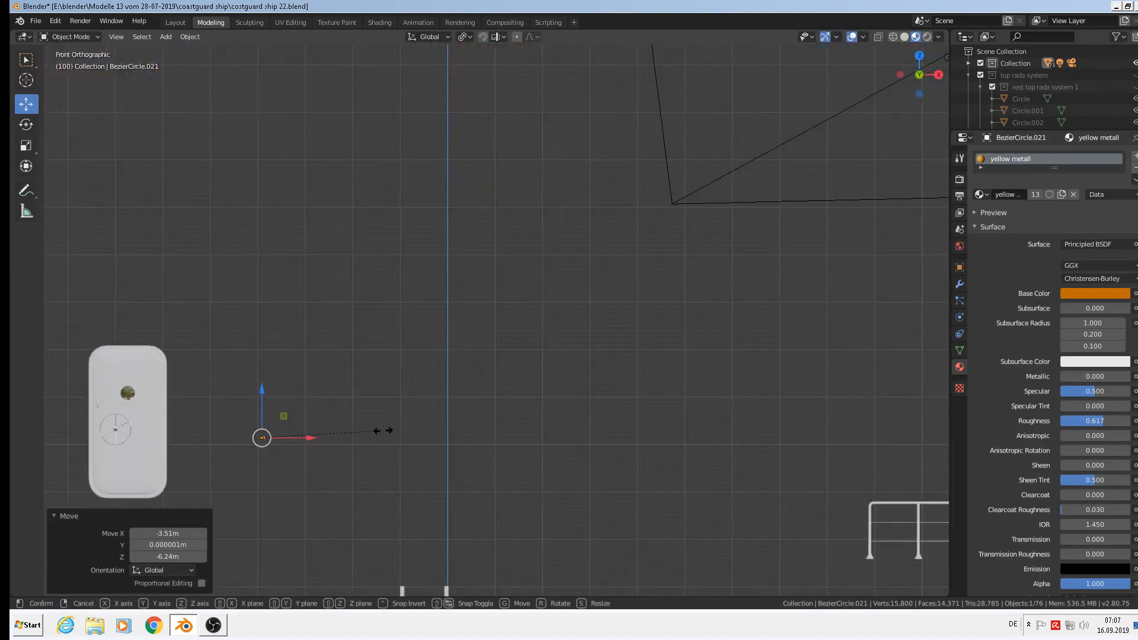
click(703, 180)
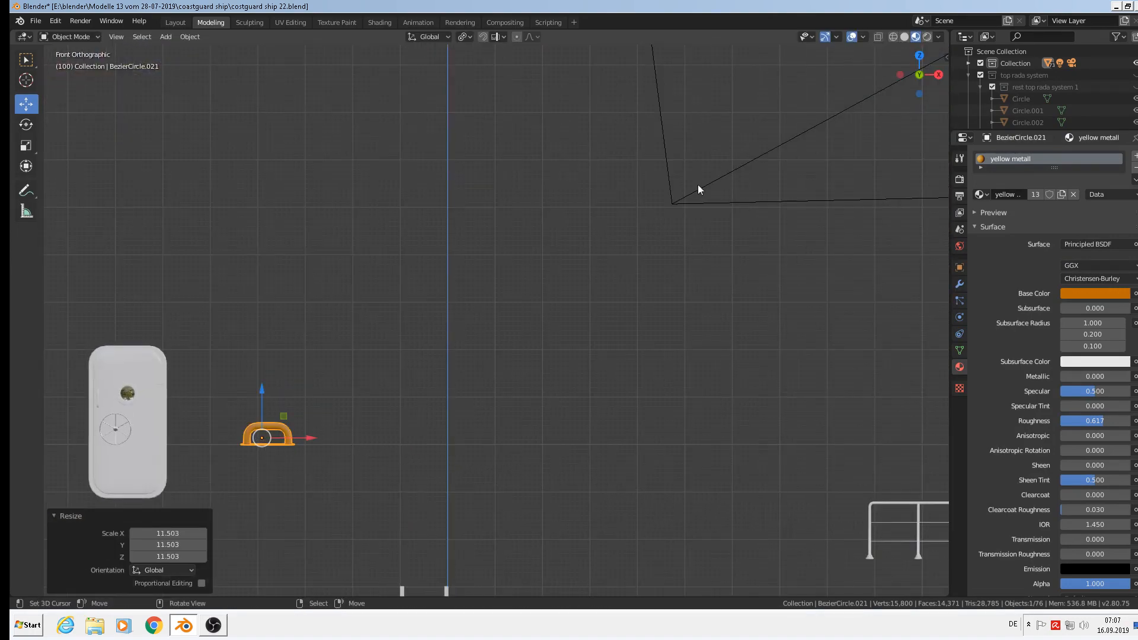
scroll(611, 276, down, 4)
scroll(652, 280, up, 1)
click(677, 284)
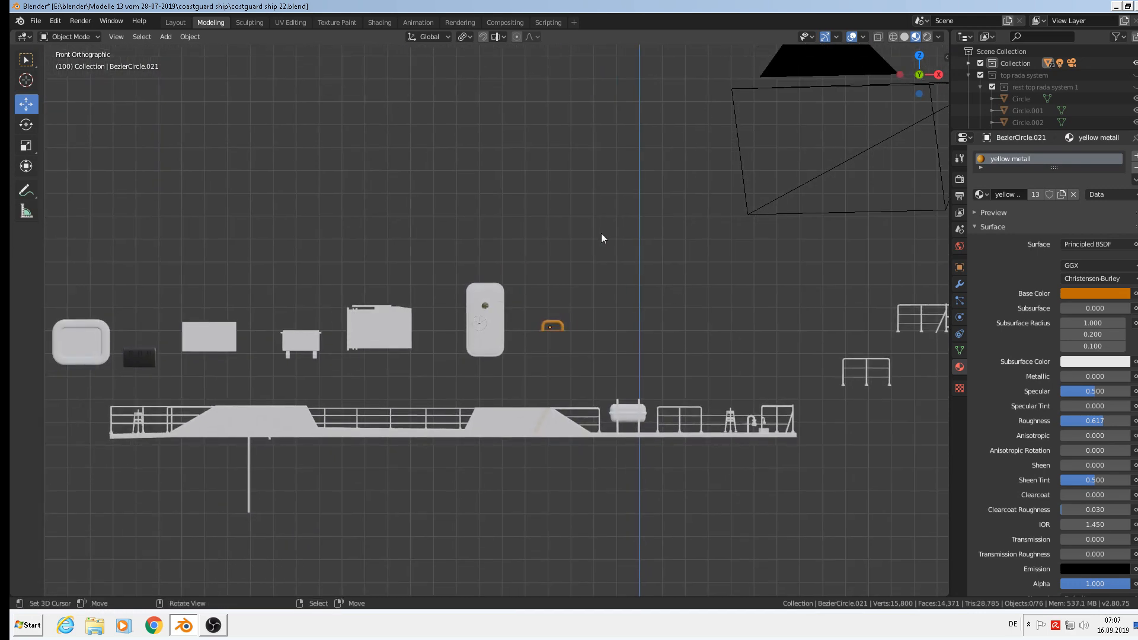
click(36, 21)
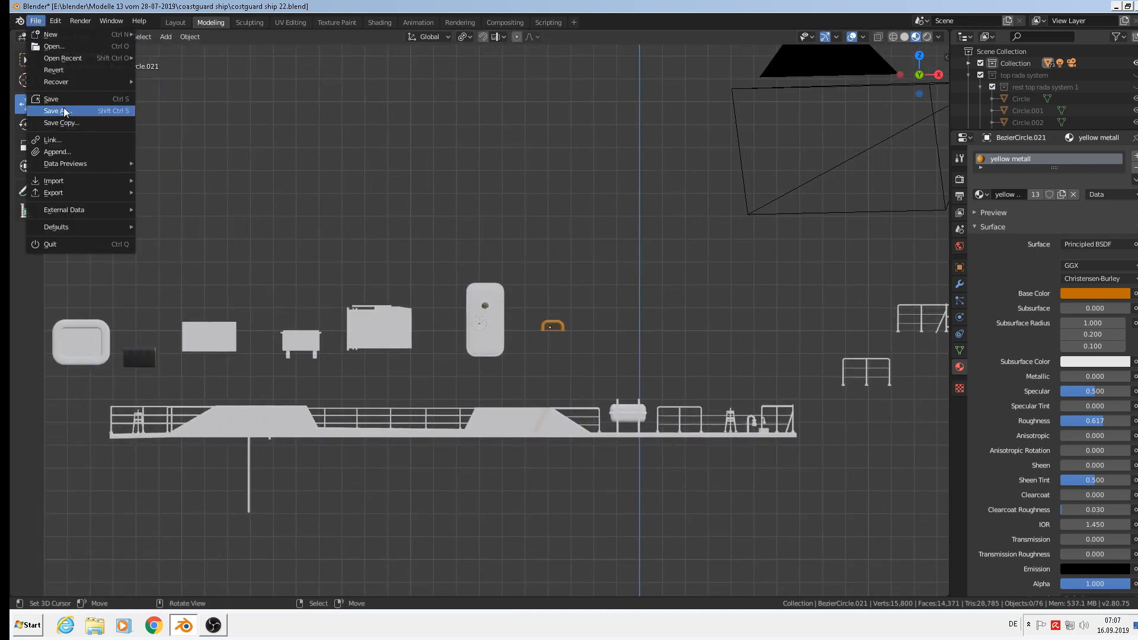
click(59, 99)
Place the 3D cursor at the left end of the first rounded window in the side-view ship photo and add a Bezier circle there.
scroll(494, 161, down, 2)
scroll(495, 162, down, 3)
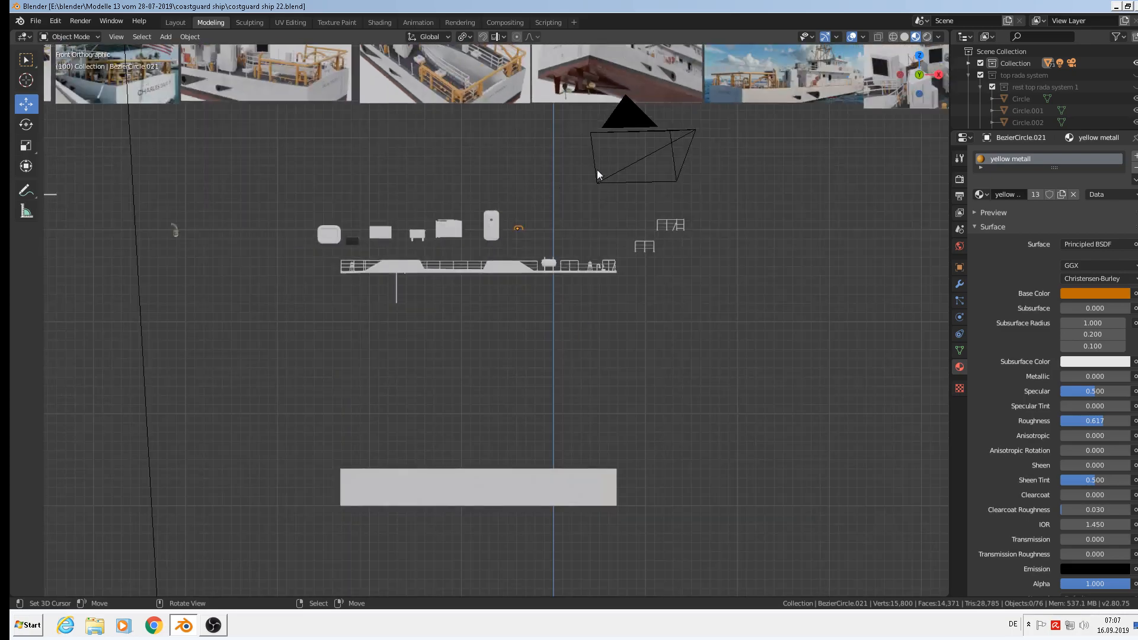
shift+middle_drag(696, 133, 559, 479)
shift+middle_drag(594, 211, 521, 544)
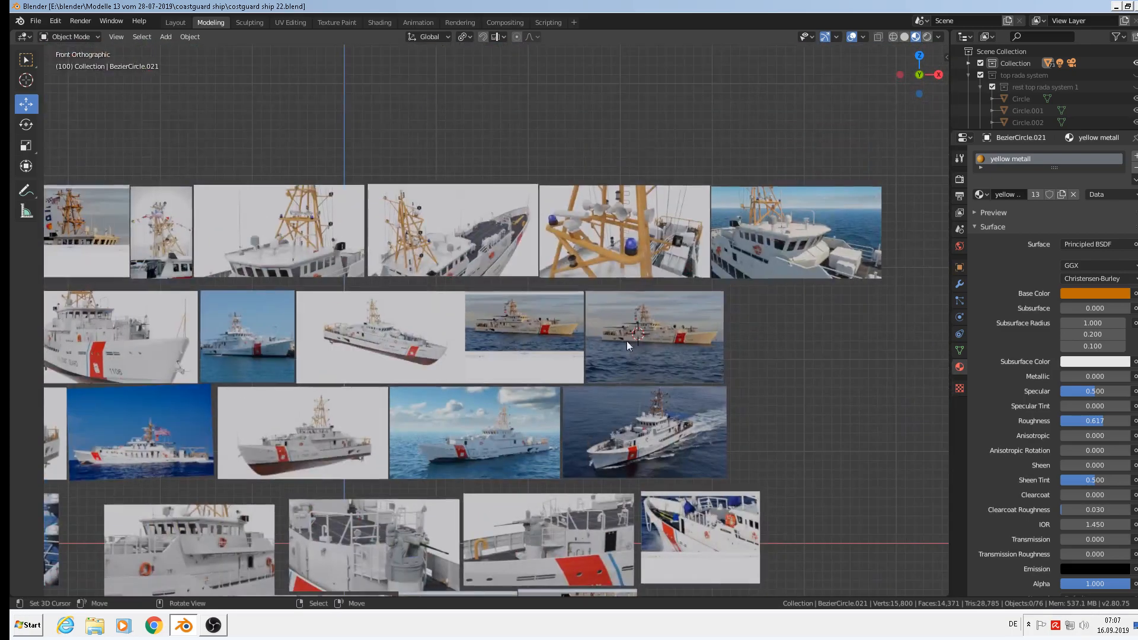
scroll(638, 332, up, 12)
scroll(691, 306, up, 4)
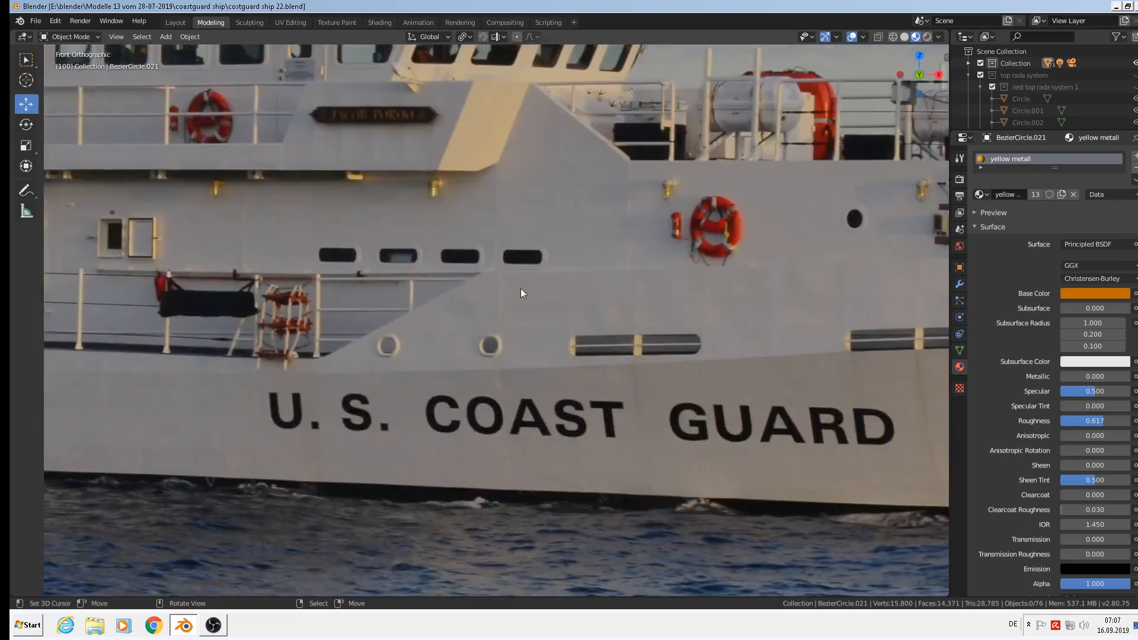
shift+middle_drag(520, 288, 720, 383)
scroll(628, 339, up, 3)
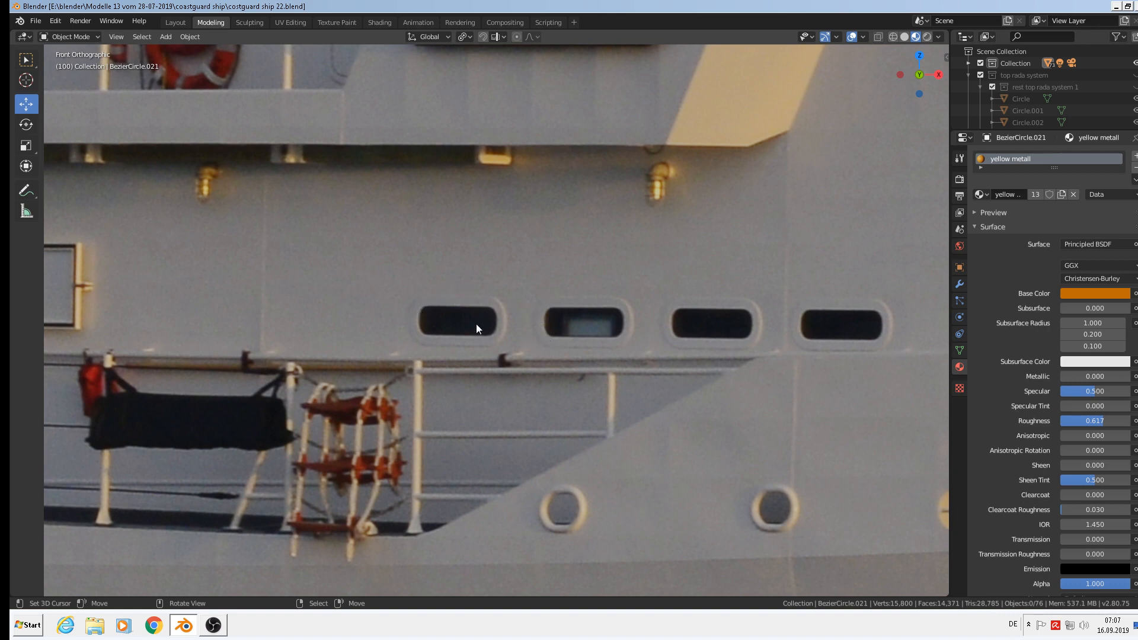
click(423, 318)
click(428, 318)
click(185, 37)
mouse_move(166, 36)
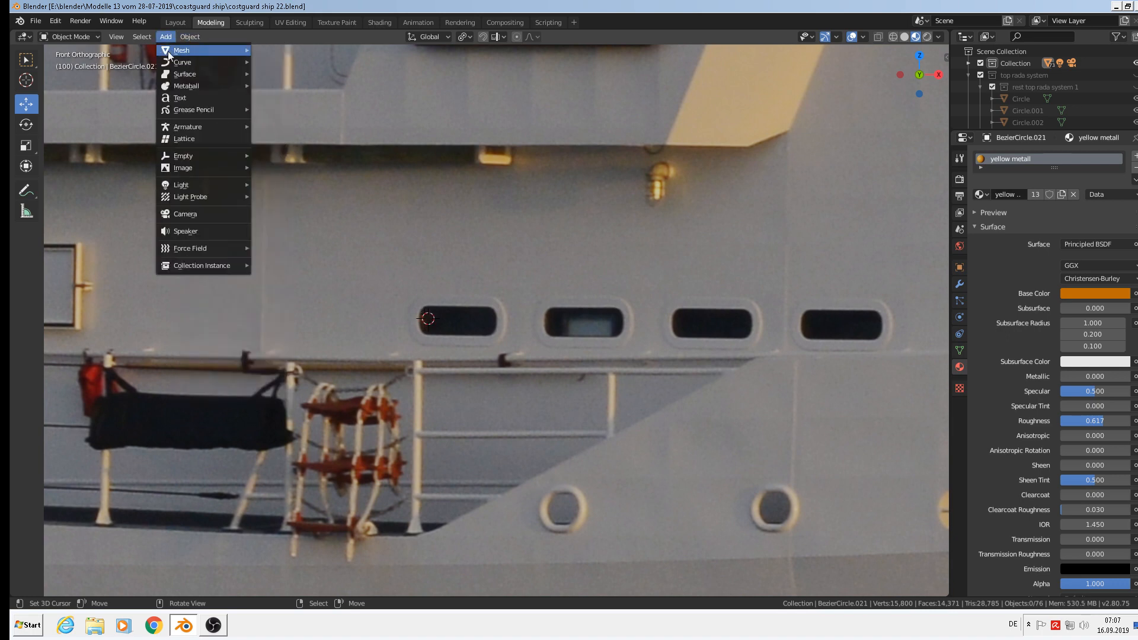
mouse_move(173, 62)
click(274, 73)
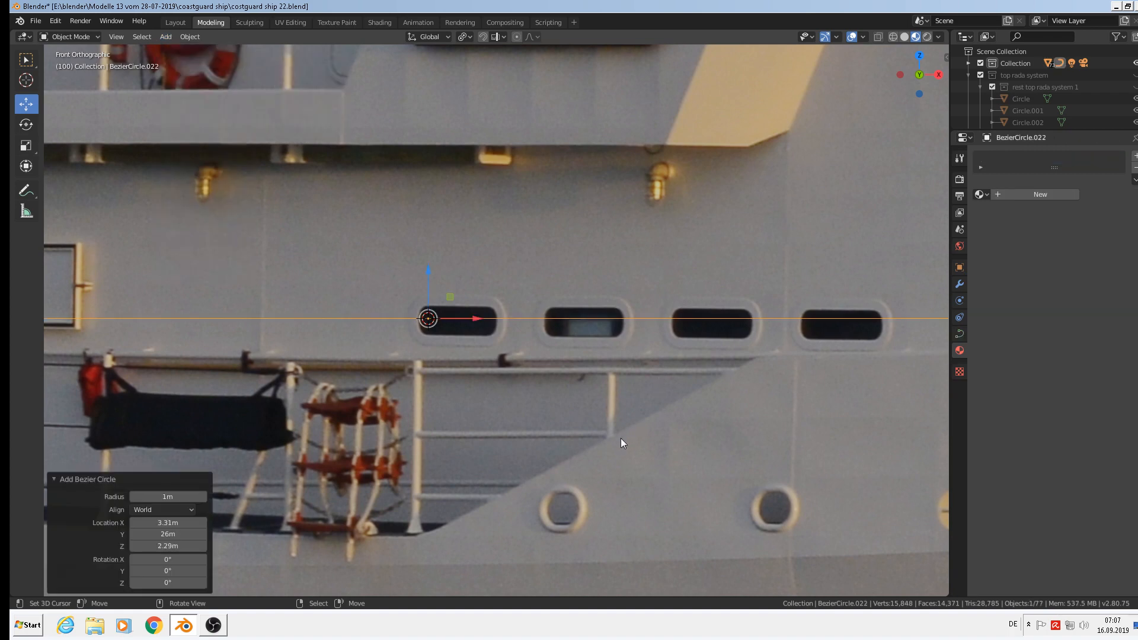
Rotate the circle 90° about X and scale it uniformly by 0.063, about -0.060 and about 0.855 to fit the window's left end.
text(rx90)
key(Return)
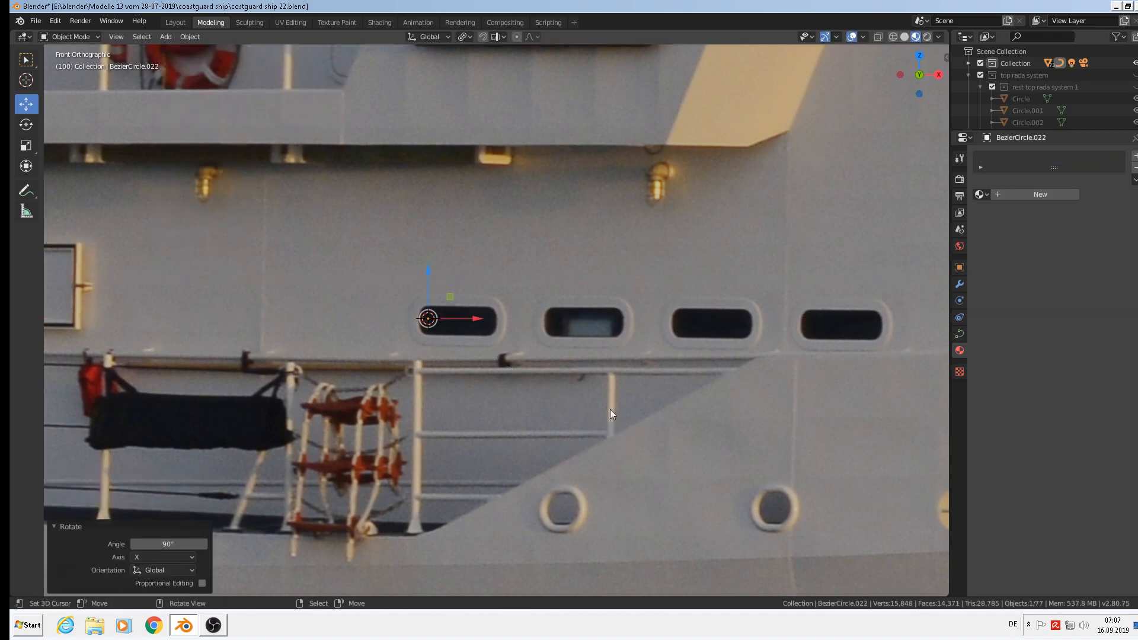
text(s0.063)
key(Return)
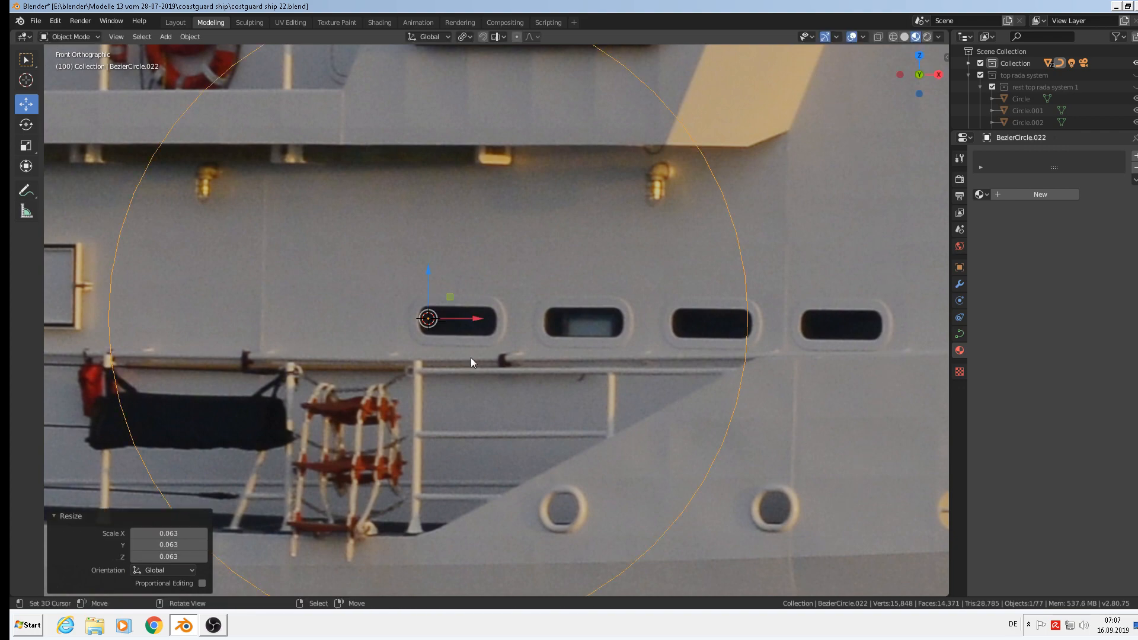
key(s)
click(424, 317)
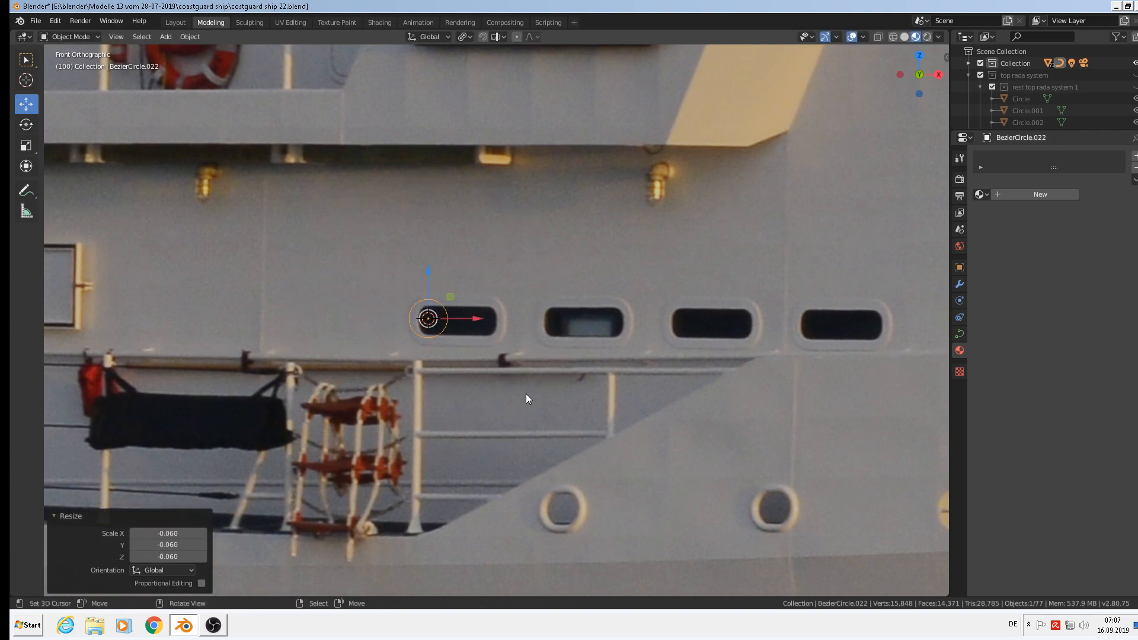
key(s)
click(515, 370)
Enlarge the circle slightly, shift it about -0.0005 m in Z, scale it by about 0.831 in X and 1.084 uniformly.
scroll(400, 323, up, 7)
key(s)
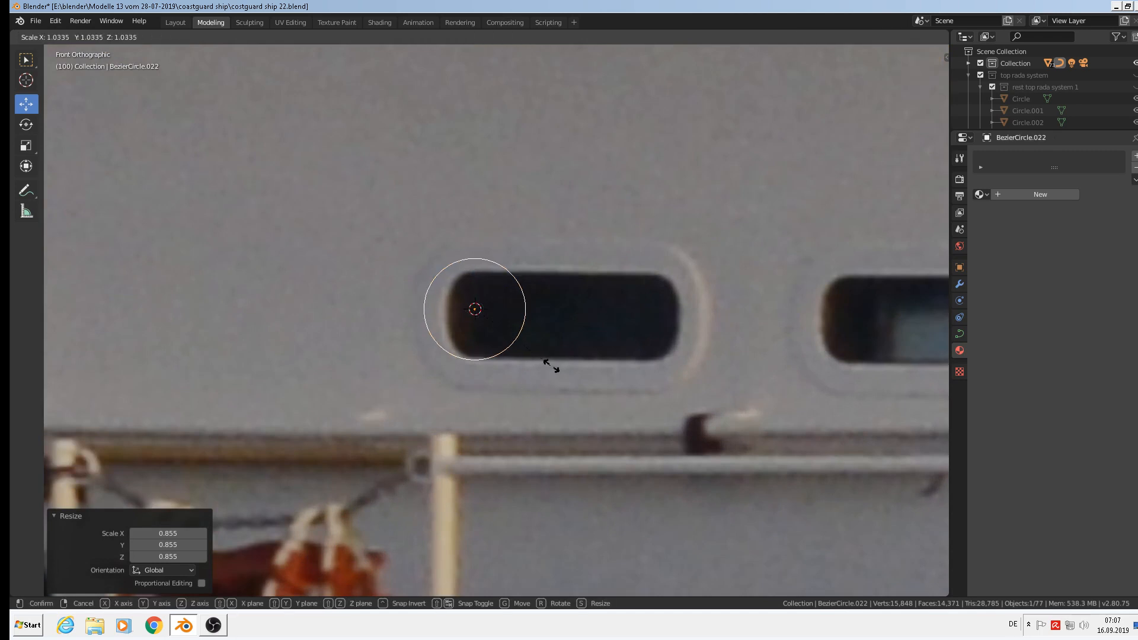
click(559, 368)
drag(476, 270, 476, 269)
key(s)
key(x)
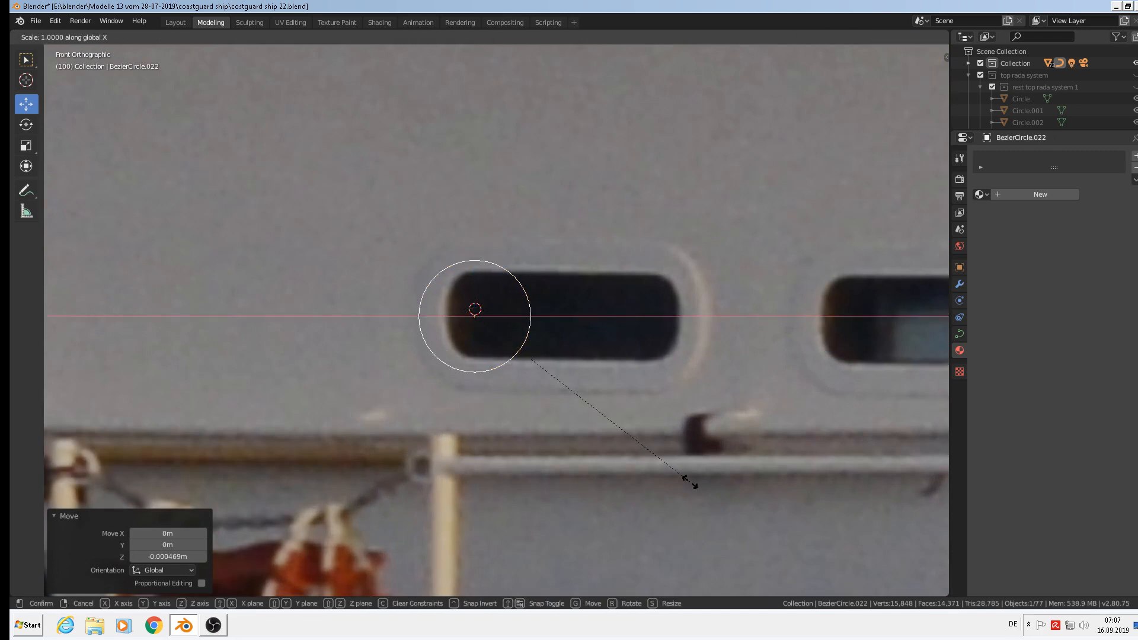
click(652, 455)
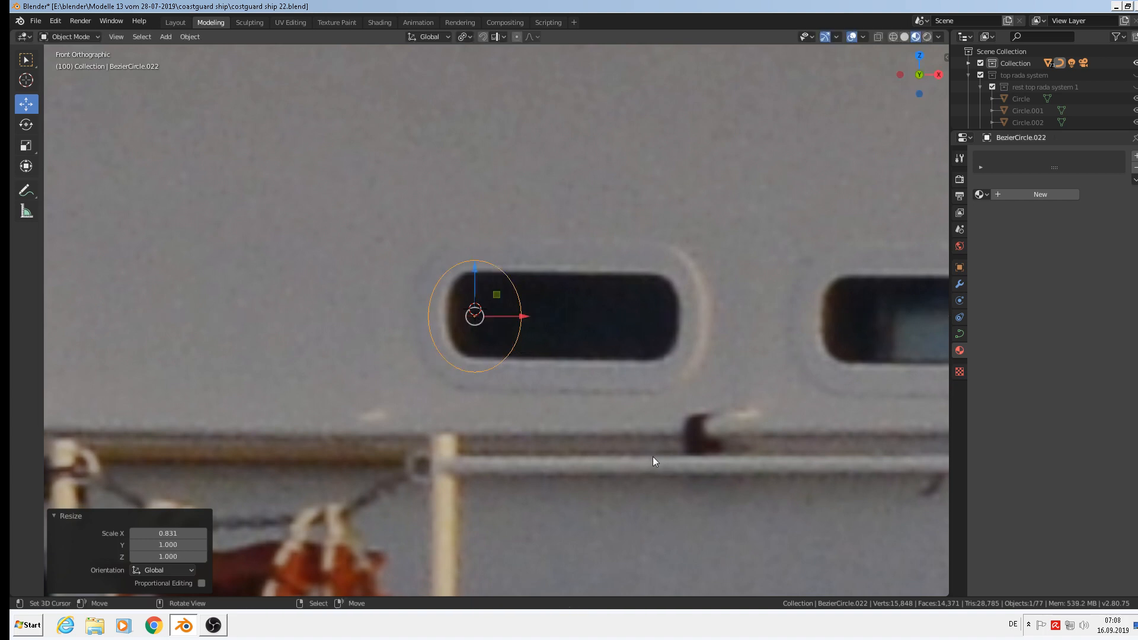
key(s)
click(664, 450)
scroll(663, 447, down, 2)
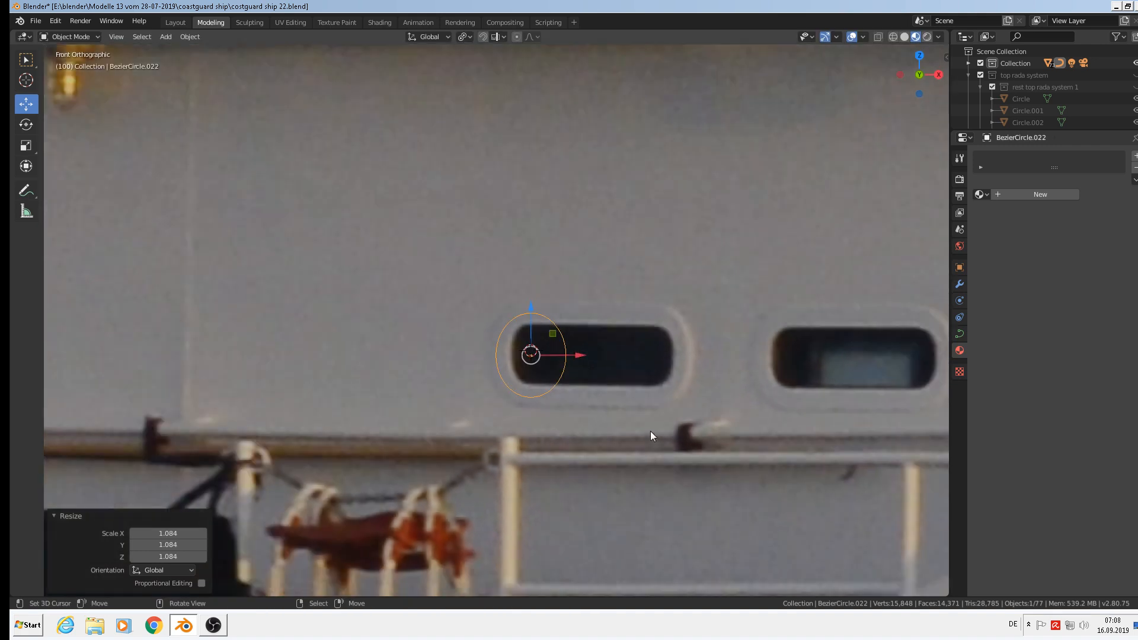
Give the circle a 0.27 m bevel depth and scale it by about 0.915 in Z, 1.116 uniformly and 0.968 in Z.
click(961, 333)
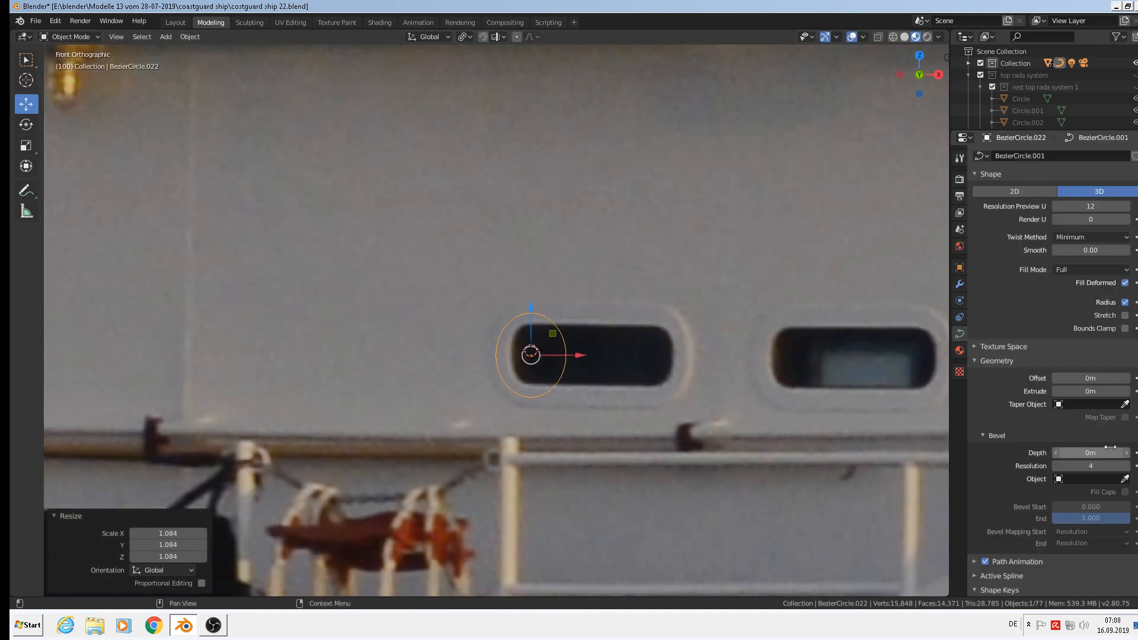
drag(1090, 452, 1125, 453)
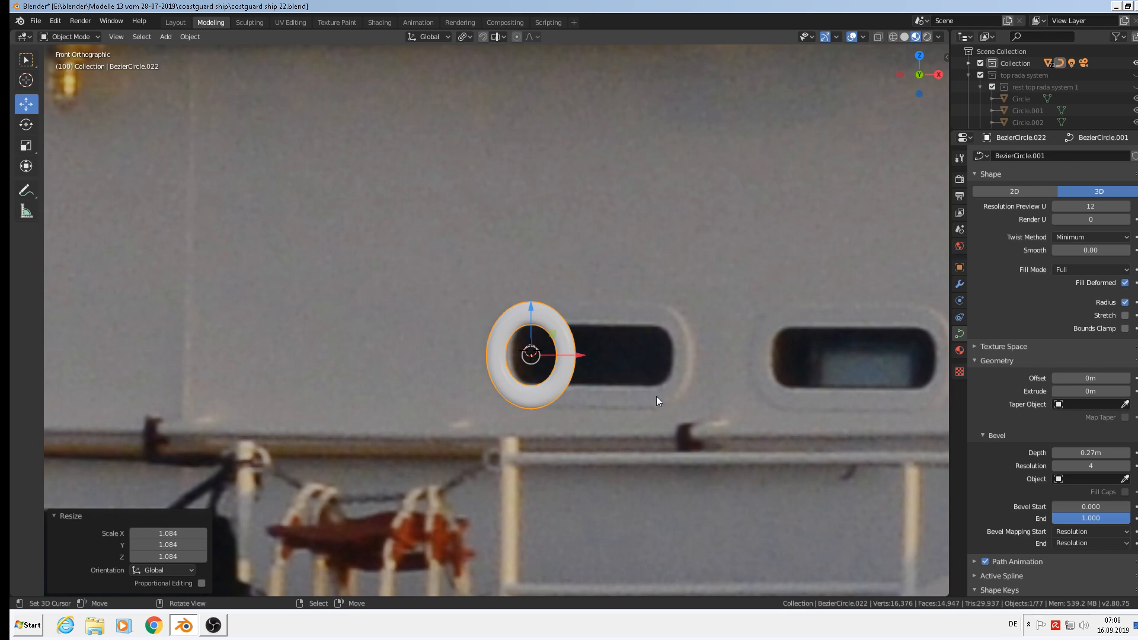
key(s)
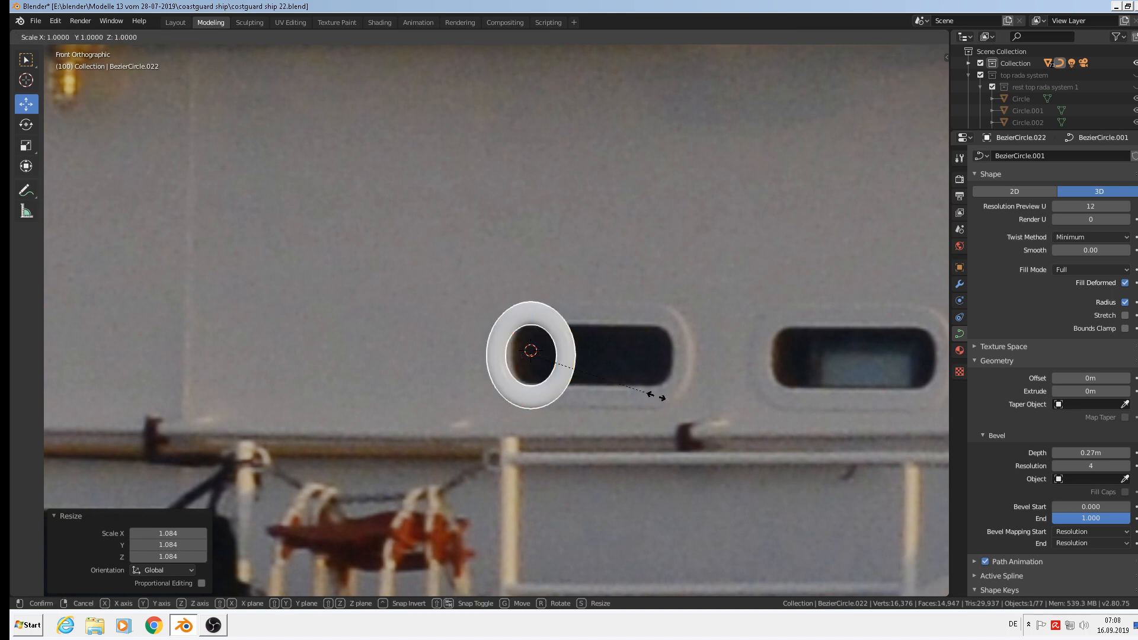
key(z)
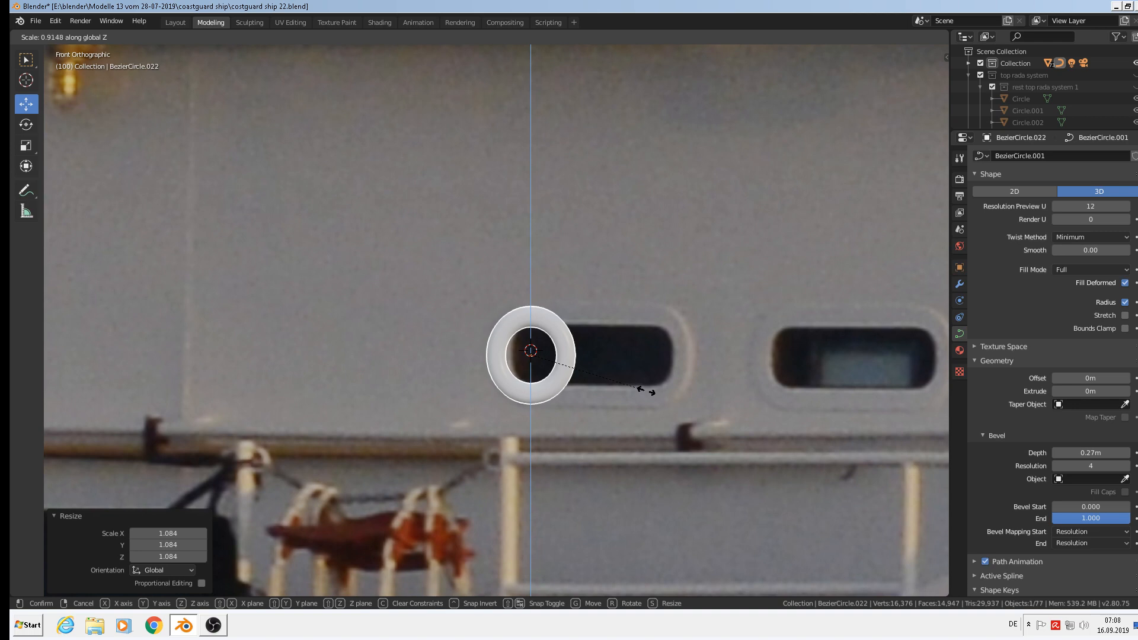
click(646, 391)
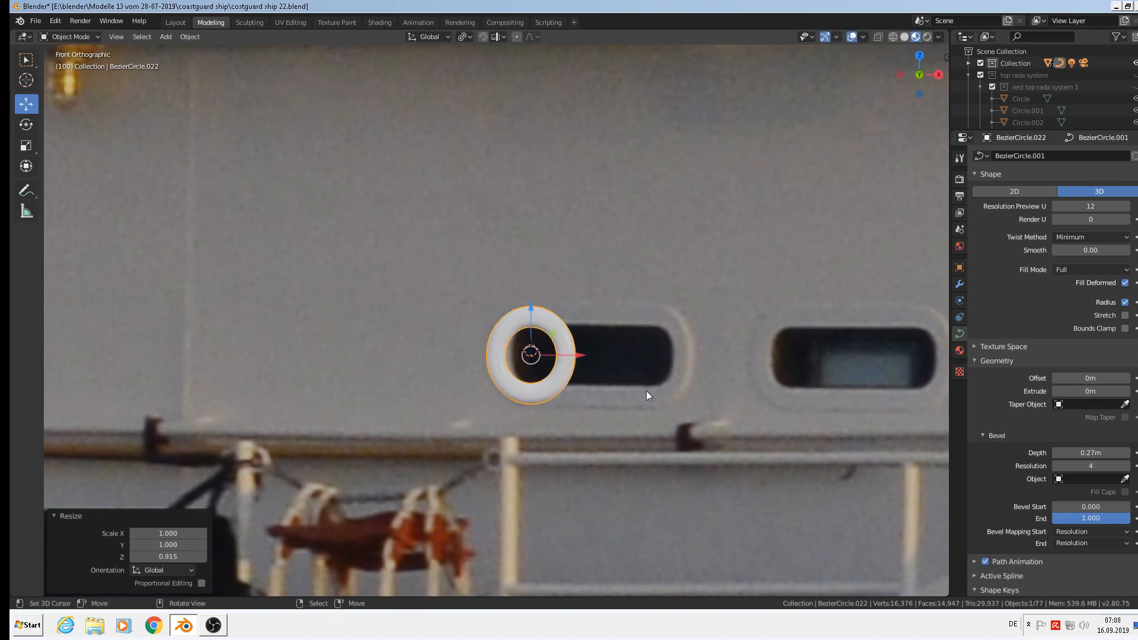
key(s)
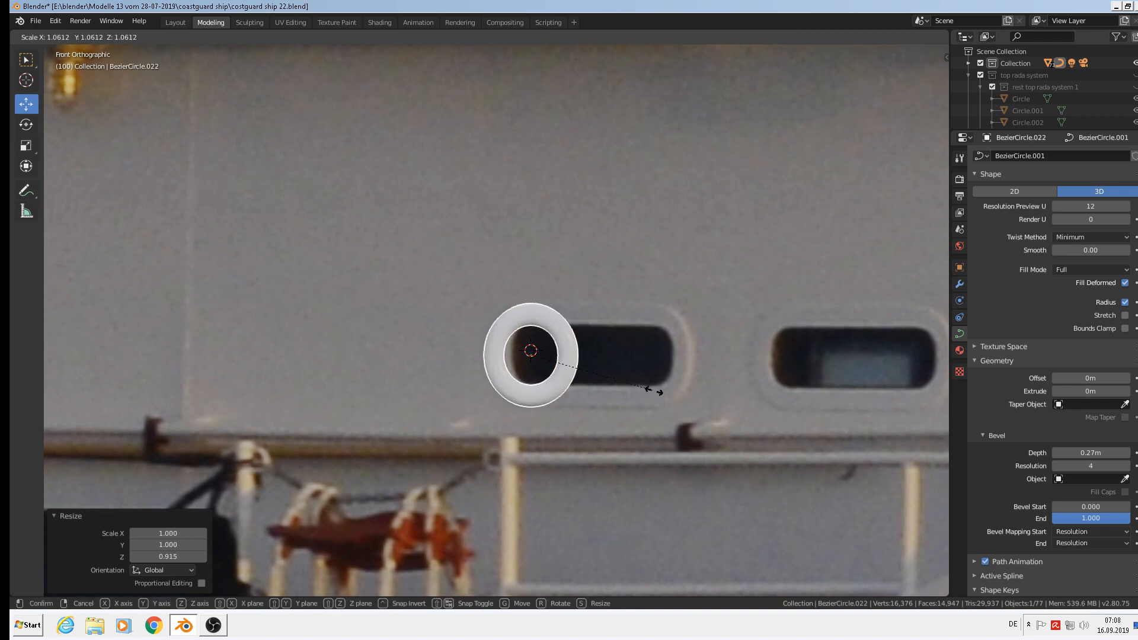
click(661, 393)
key(s)
key(z)
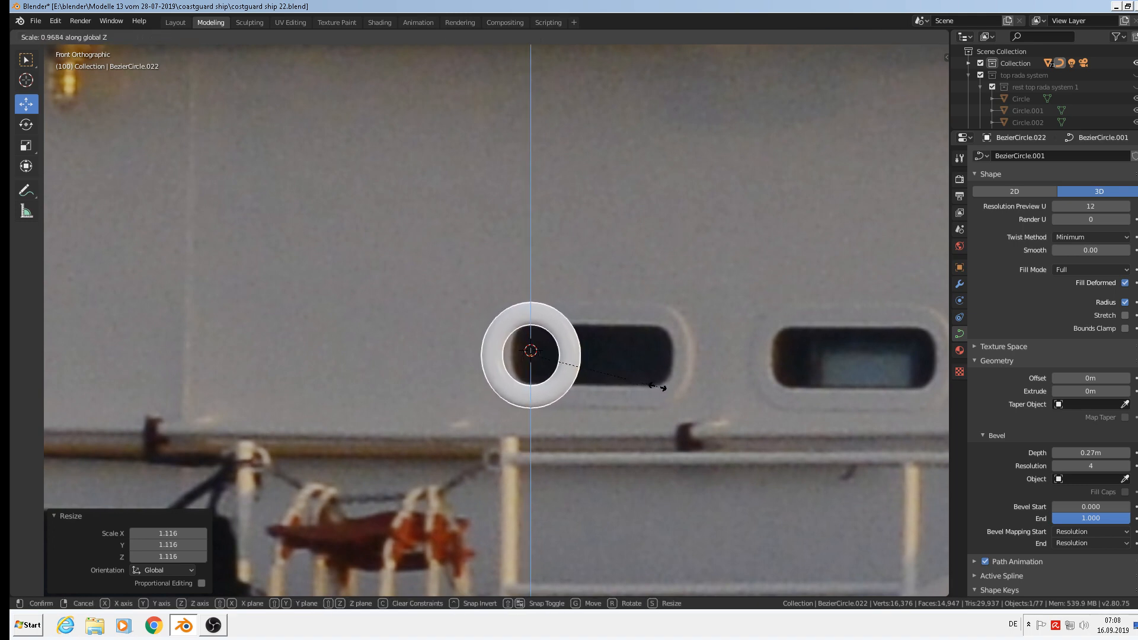
click(657, 386)
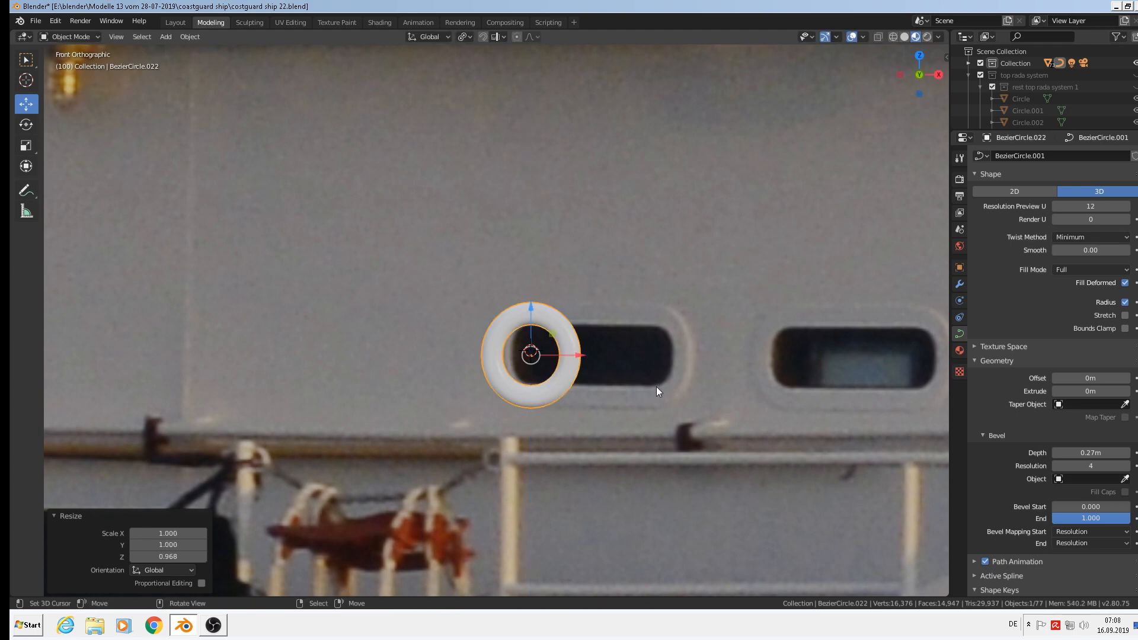
Convert the beveled window circle from a curve to a mesh.
scroll(593, 330, up, 1)
key(Tab)
key(Tab)
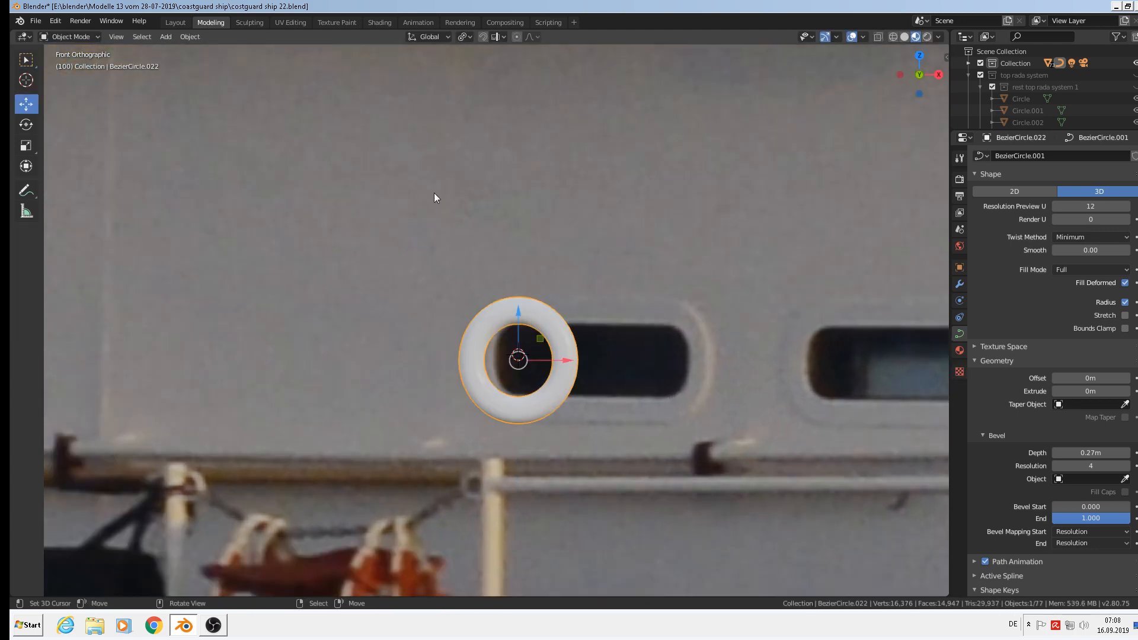
click(190, 37)
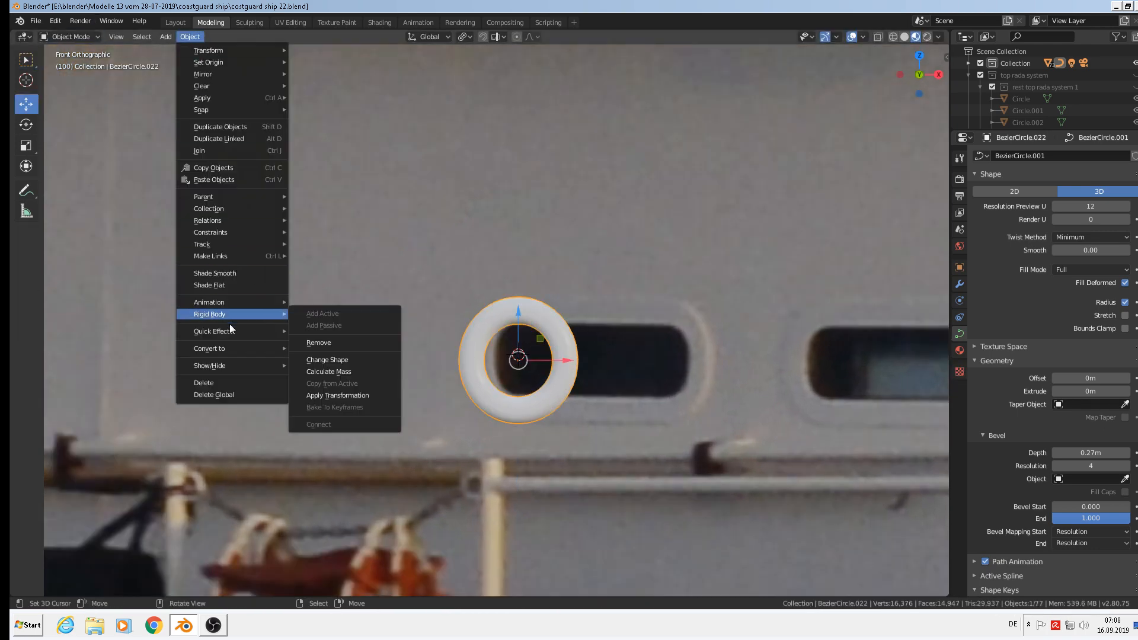
mouse_move(219, 349)
click(361, 364)
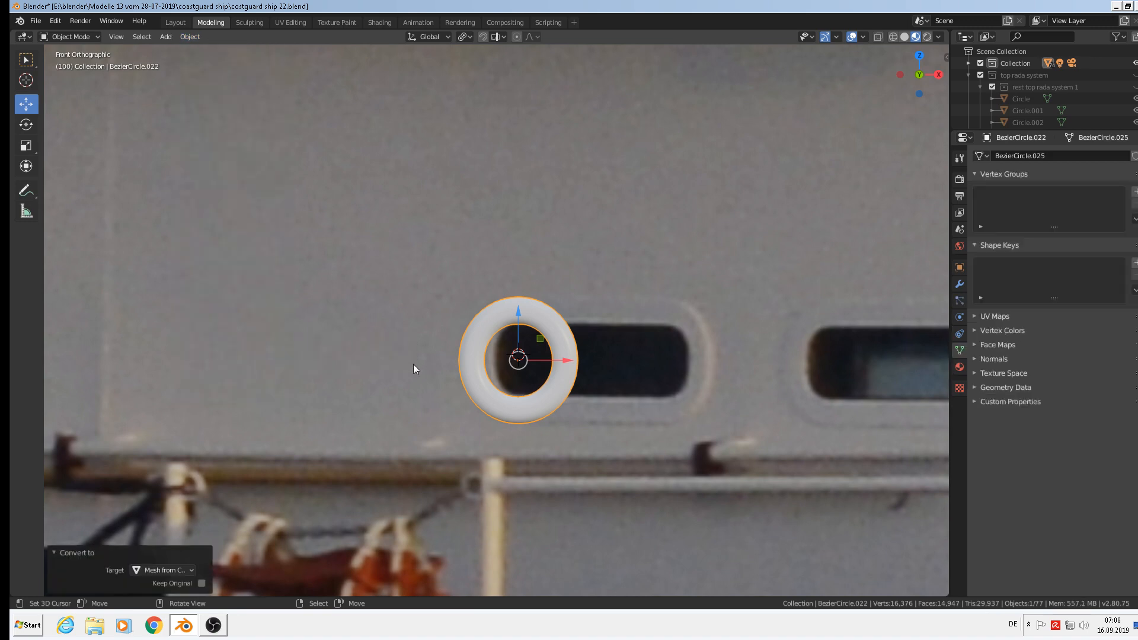
Move the ring about -0.012 m along Y, out in front of the photo.
scroll(534, 379, up, 3)
middle_drag(573, 367, 566, 372)
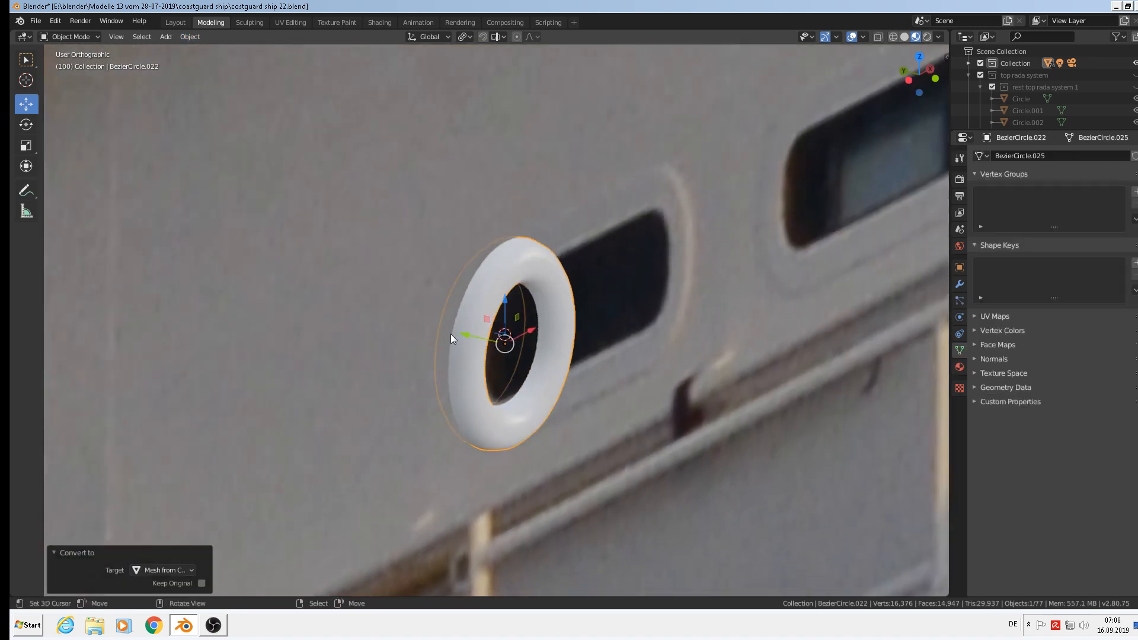
key(g)
key(y)
click(752, 419)
Enable X-ray in edit mode, select the ring's middle edge loop on the front, grow the selection once and delete its vertices.
scroll(729, 409, up, 4)
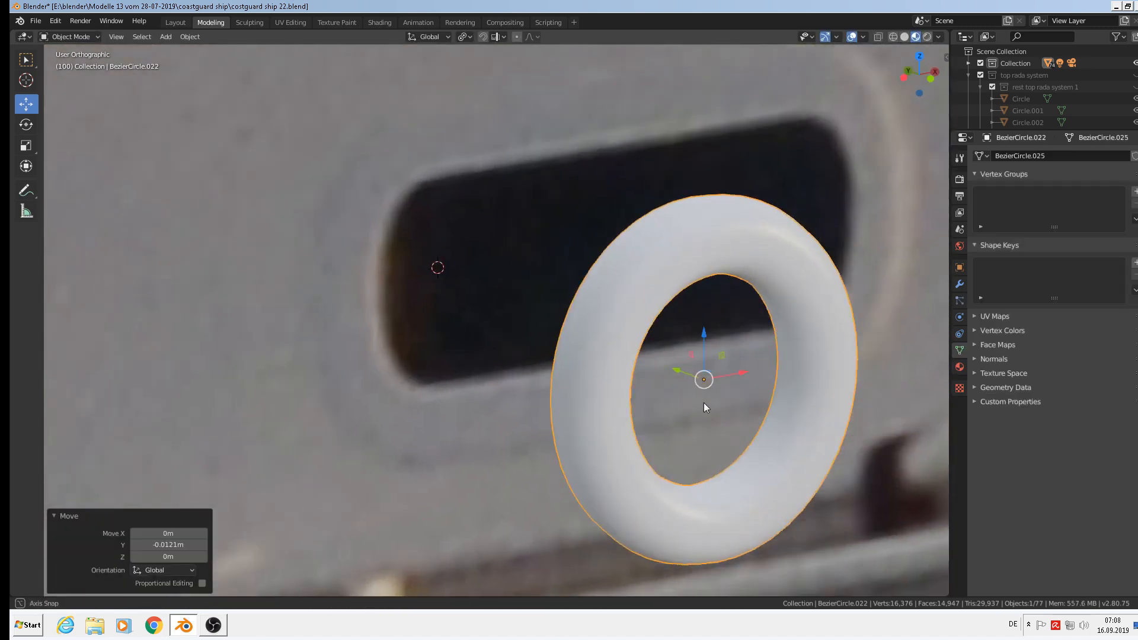
middle_drag(703, 403, 624, 372)
key(KP_1)
scroll(639, 314, up, 2)
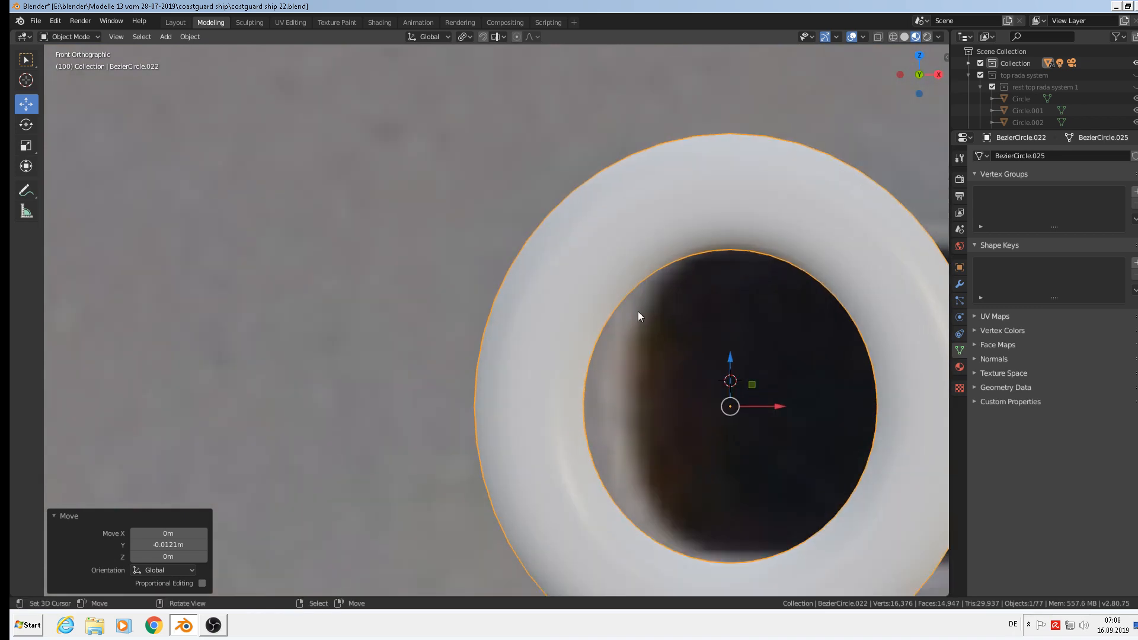
key(Tab)
scroll(638, 311, down, 2)
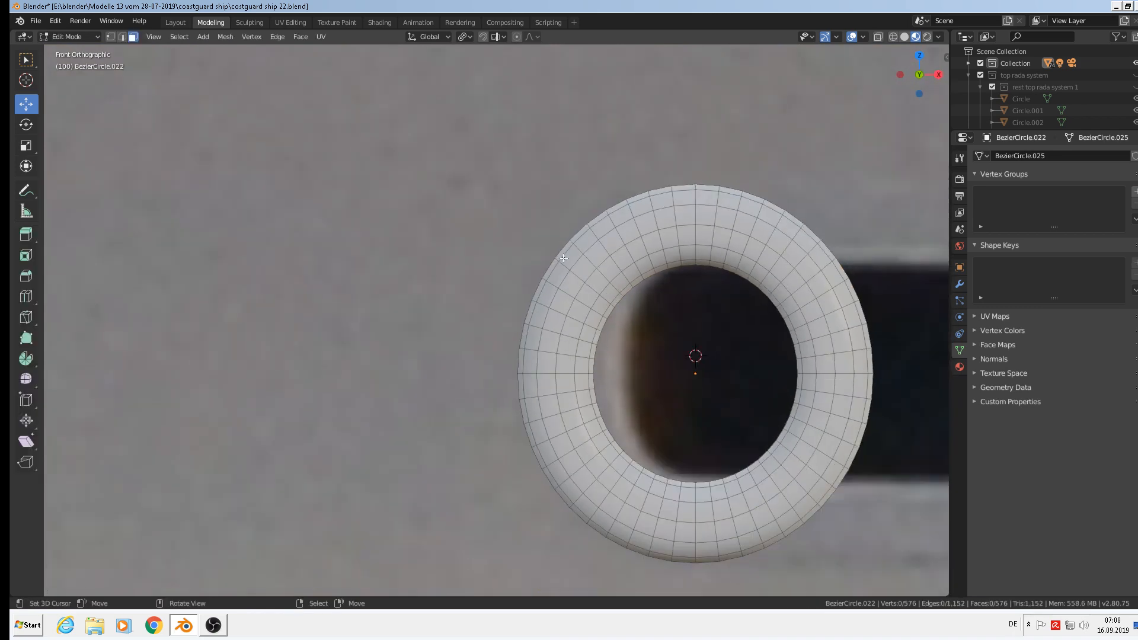
click(879, 37)
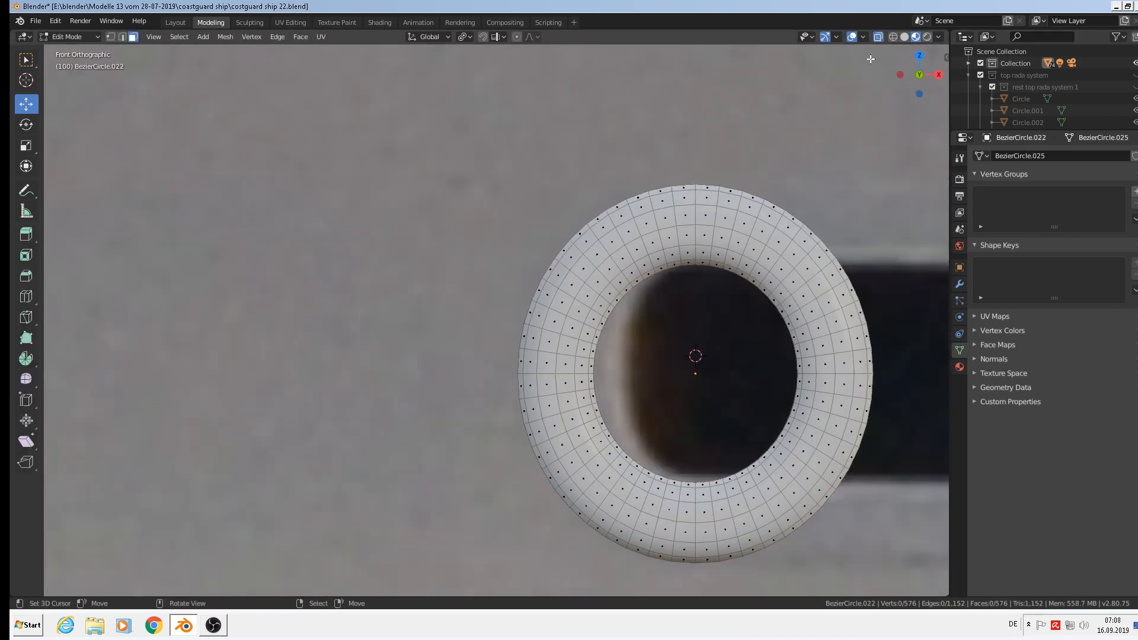
click(122, 37)
alt+click(617, 250)
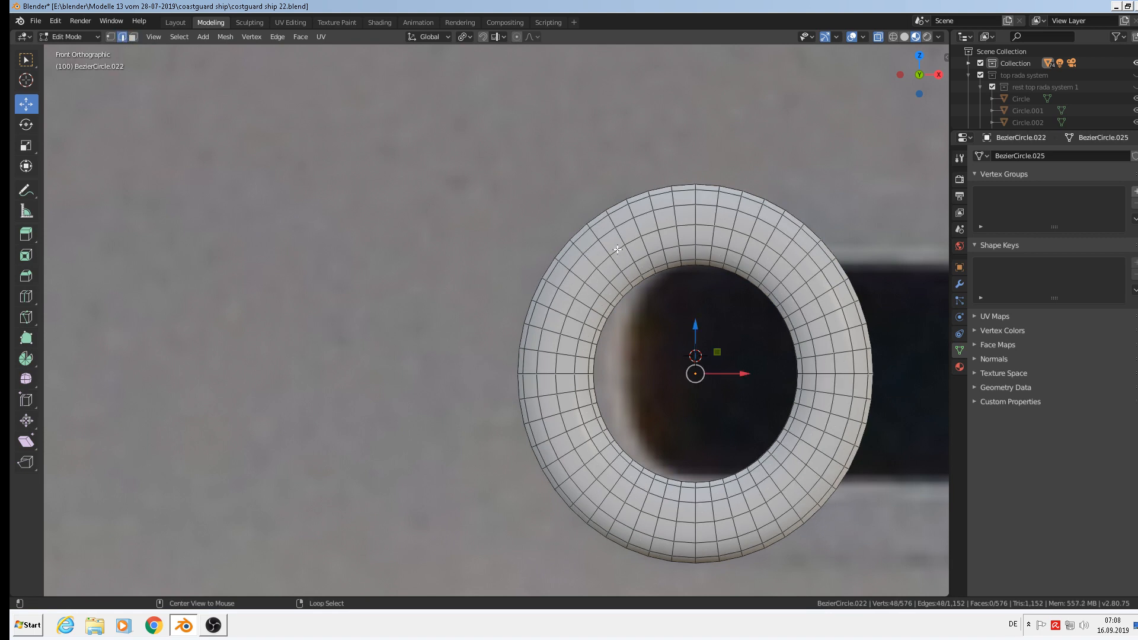
key(ctrl)
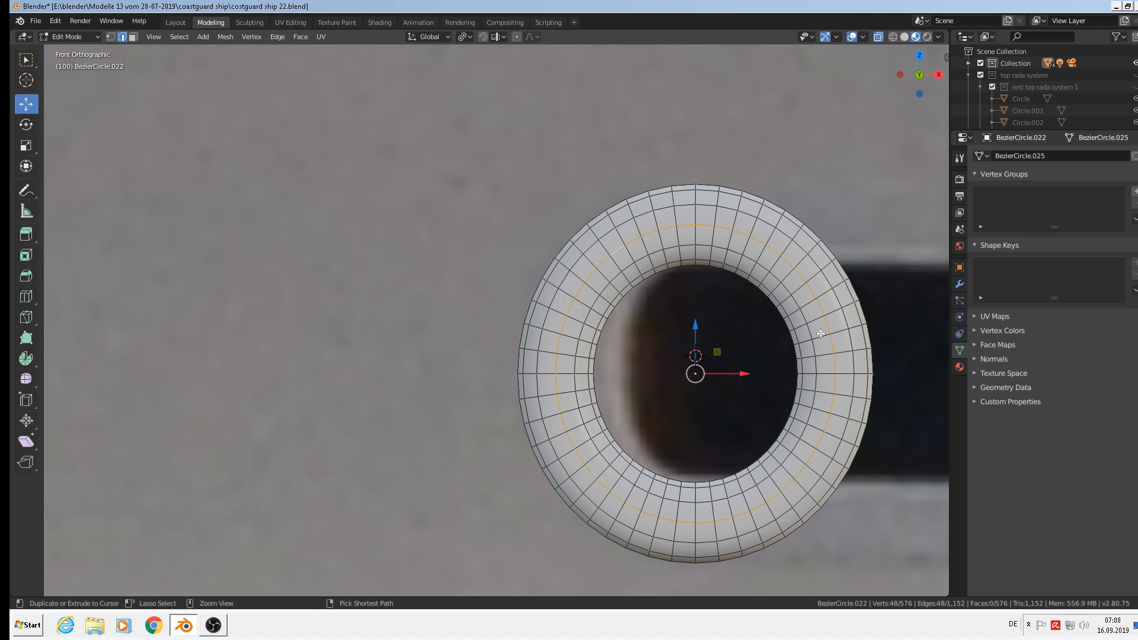
key(ctrl+KP_Add)
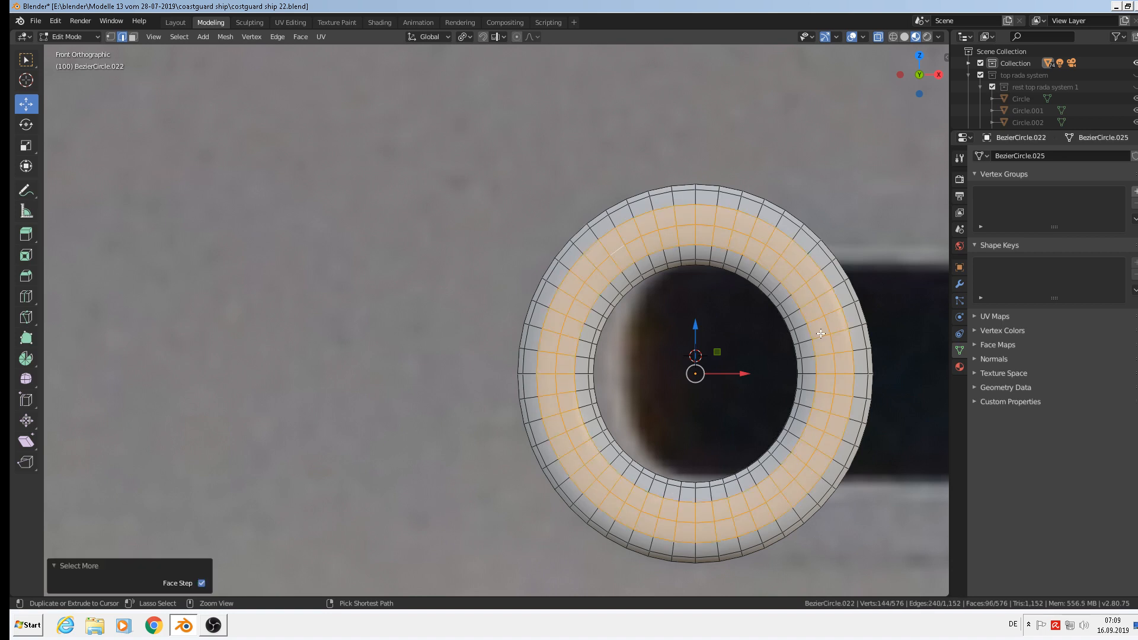
key(x)
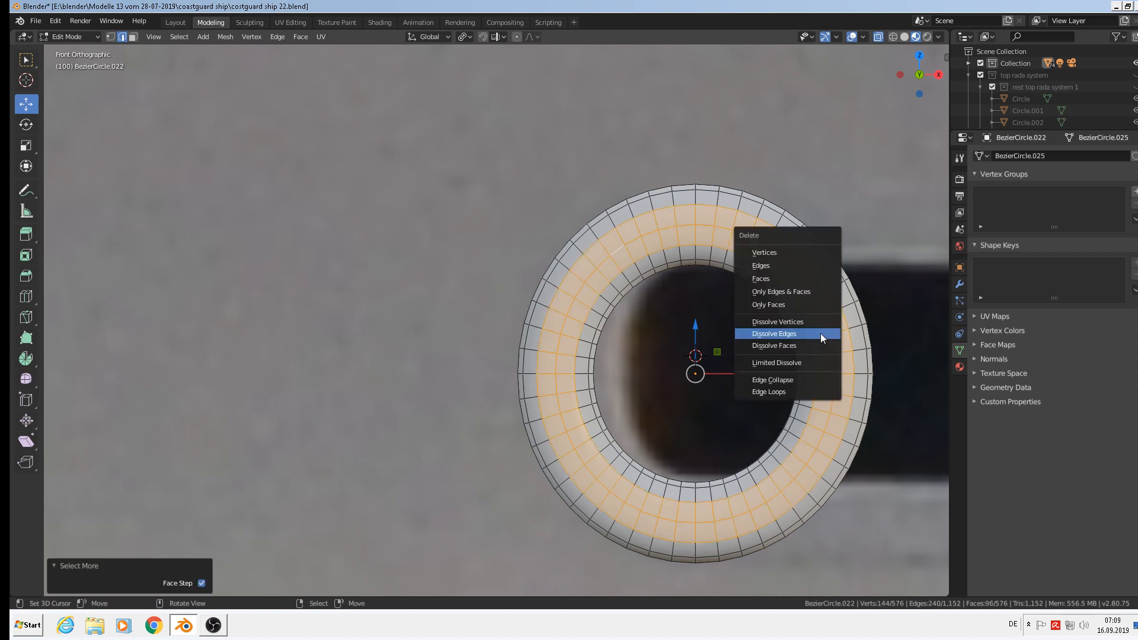
click(785, 252)
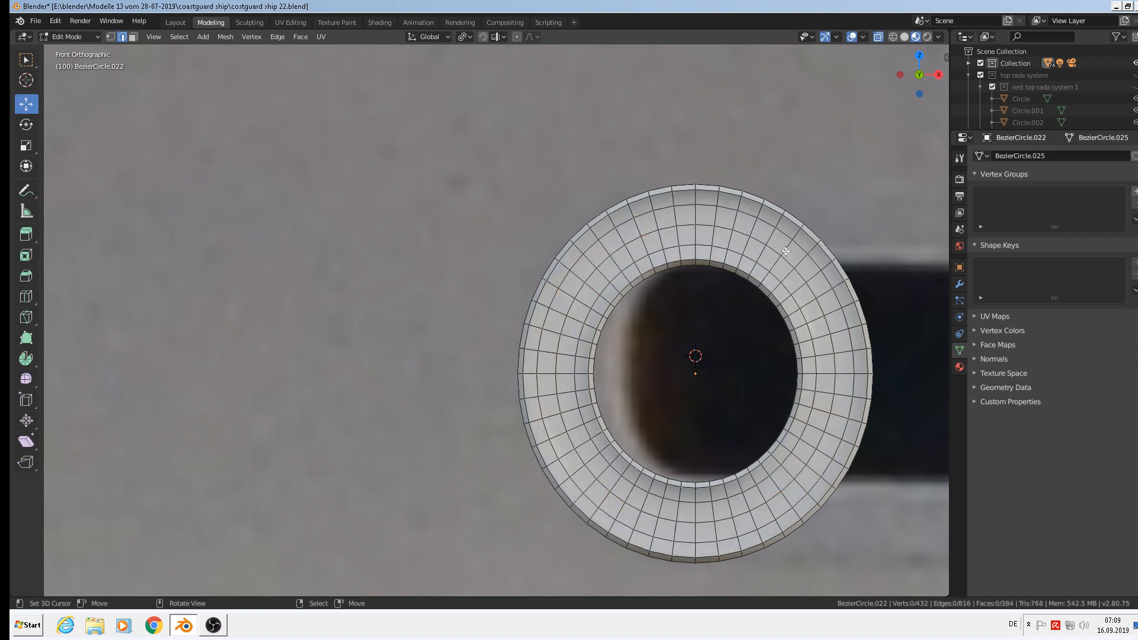
Select the ring's middle edge loop on the back, grow the selection once and delete its vertices.
alt+click(645, 241)
key(ctrl+KP_Add)
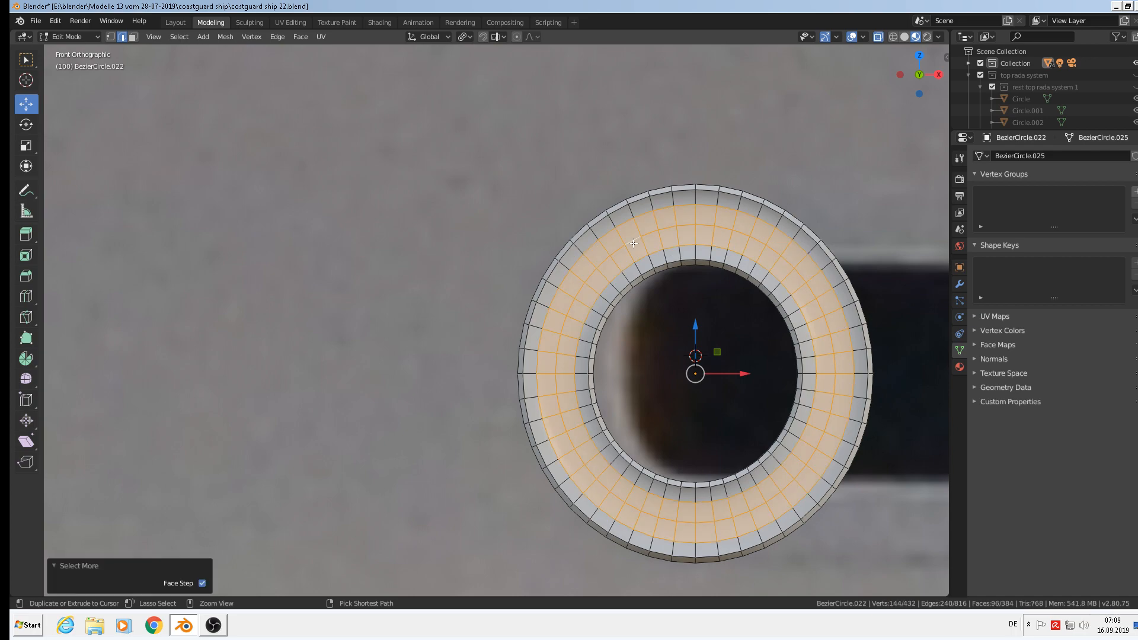
key(x)
click(620, 258)
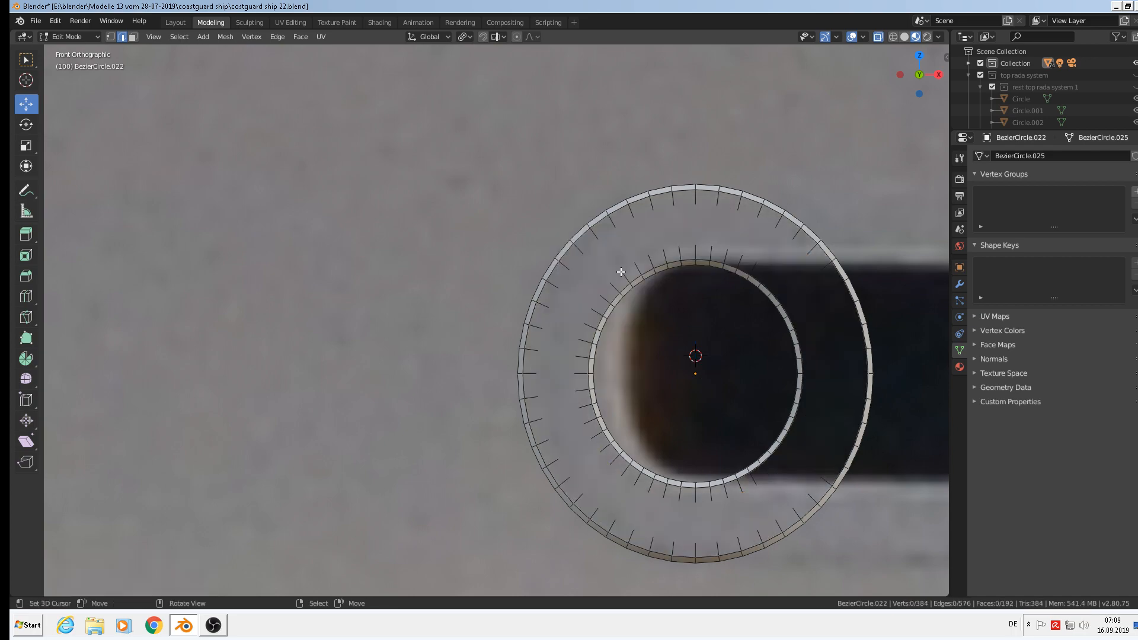
Select one edge loop on each of the outer and inner bands, duplicate both and move the copies about -0.0153 m along X.
middle_drag(621, 272, 652, 288)
alt+right_click(602, 234)
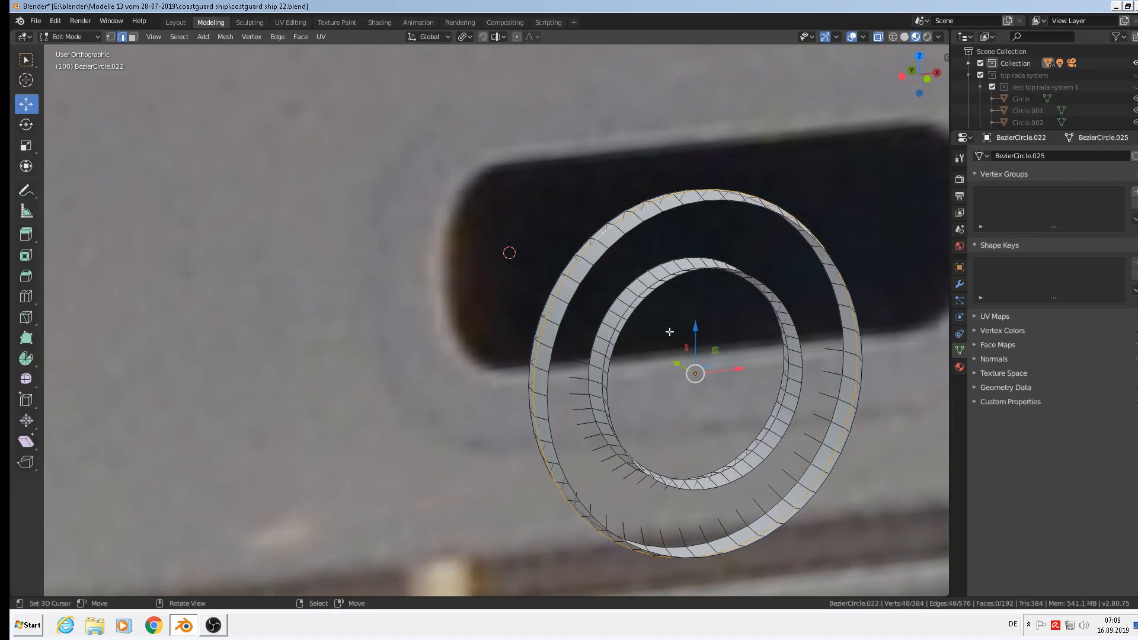
scroll(670, 323, up, 3)
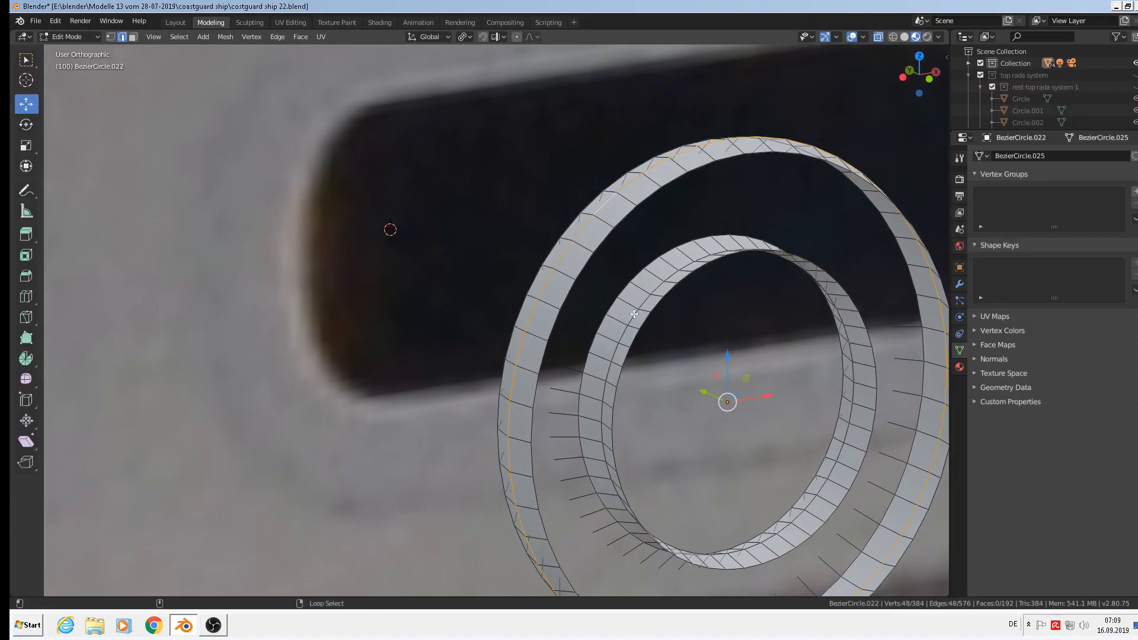
alt+shift+right_click(633, 314)
scroll(644, 326, down, 2)
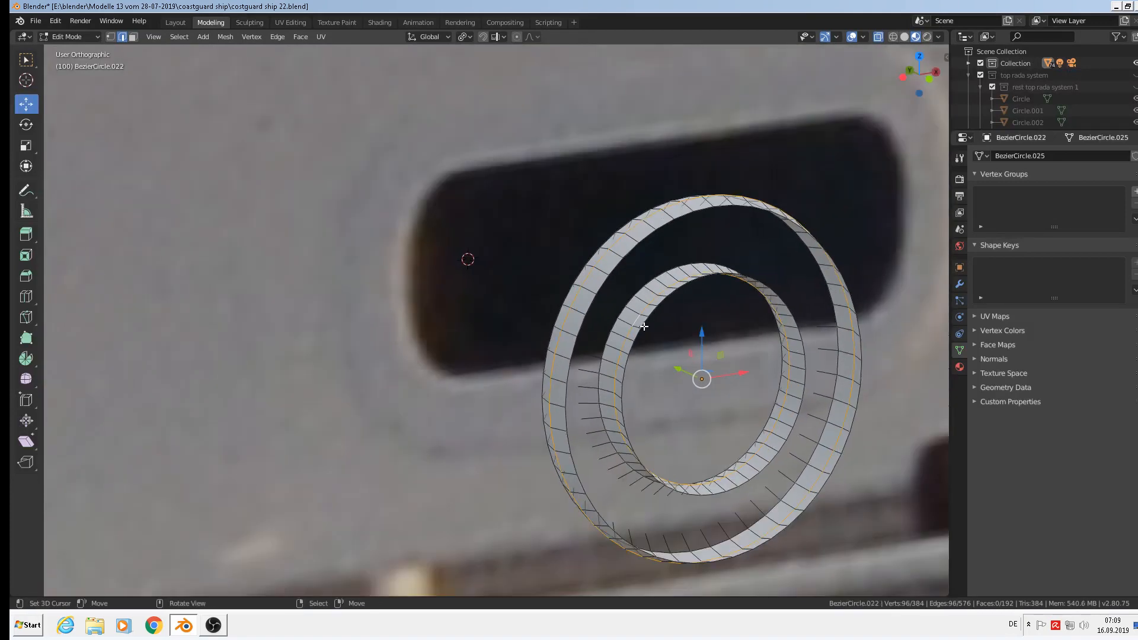
scroll(644, 326, down, 2)
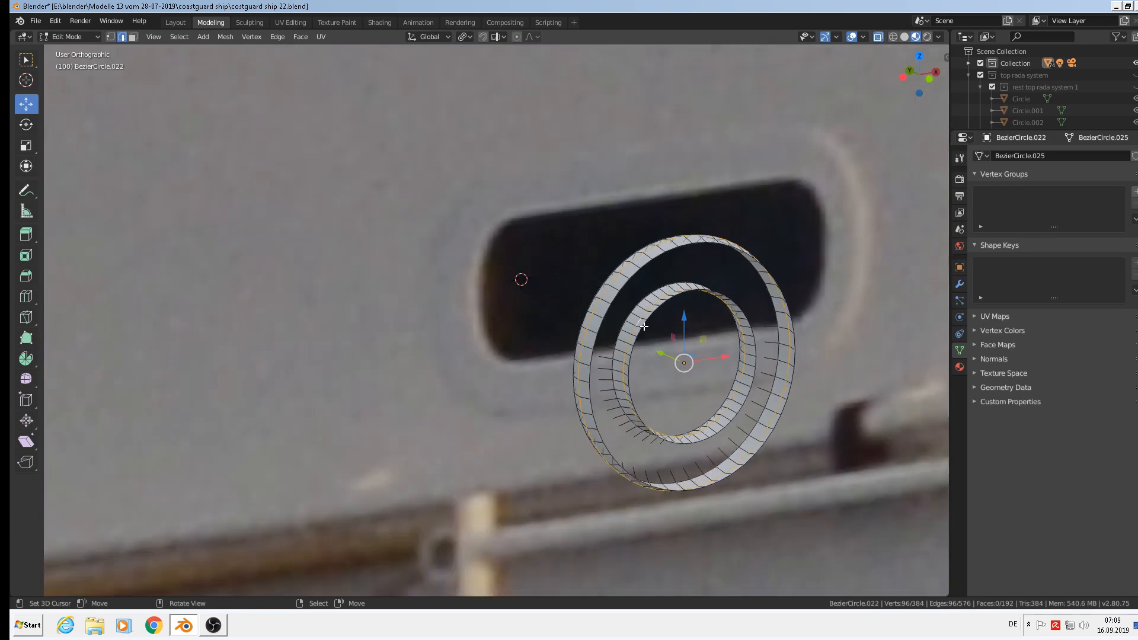
key(shift+d)
key(x)
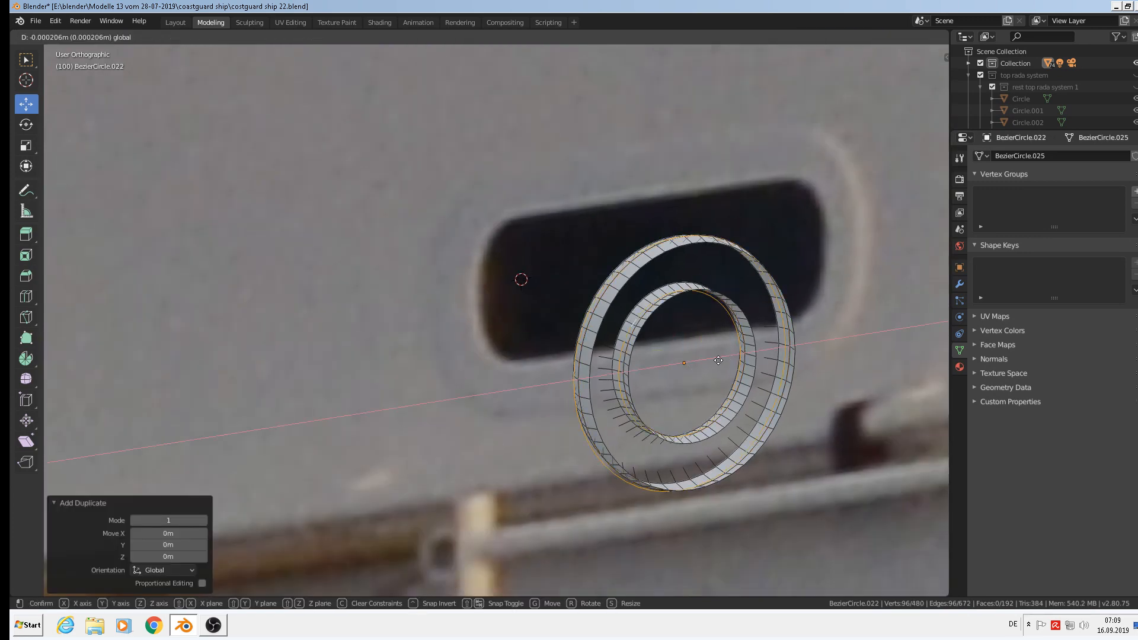
click(372, 380)
Separate the two duplicated circles into their own object and delete the original ring remnant.
shift+middle_drag(450, 340, 564, 206)
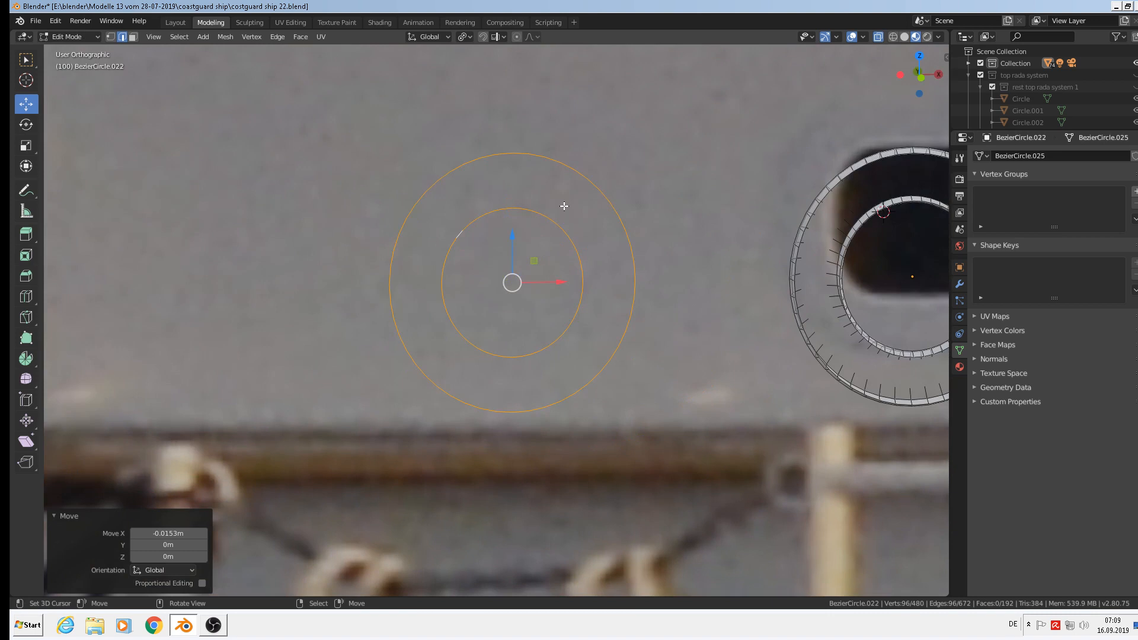
key(p)
click(567, 210)
key(Tab)
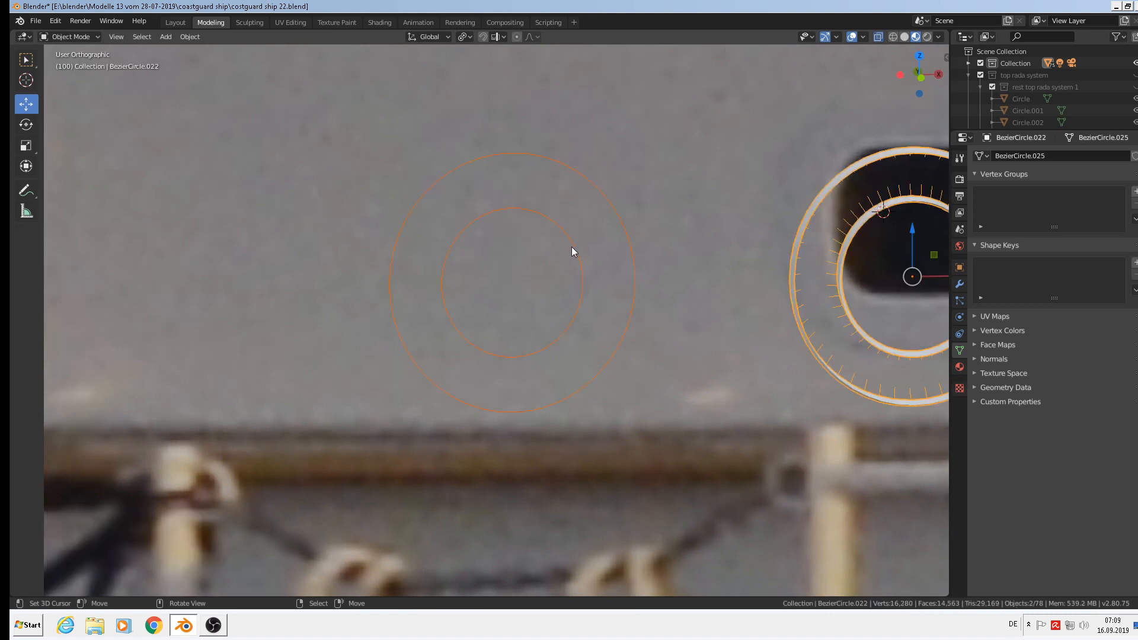
click(856, 276)
click(839, 261)
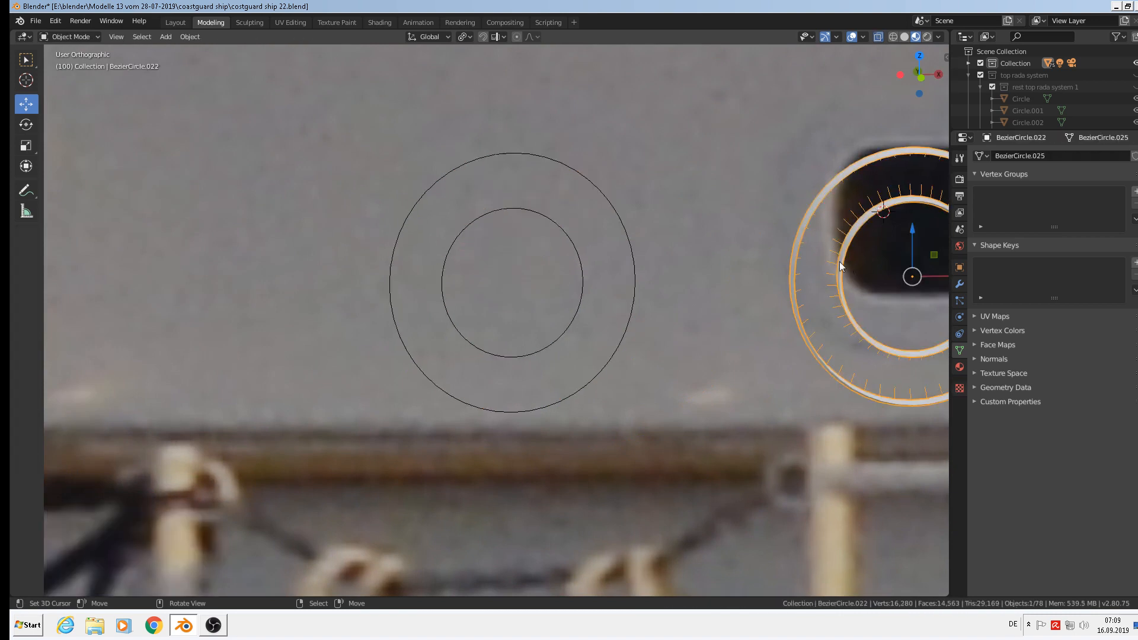
key(x)
click(841, 265)
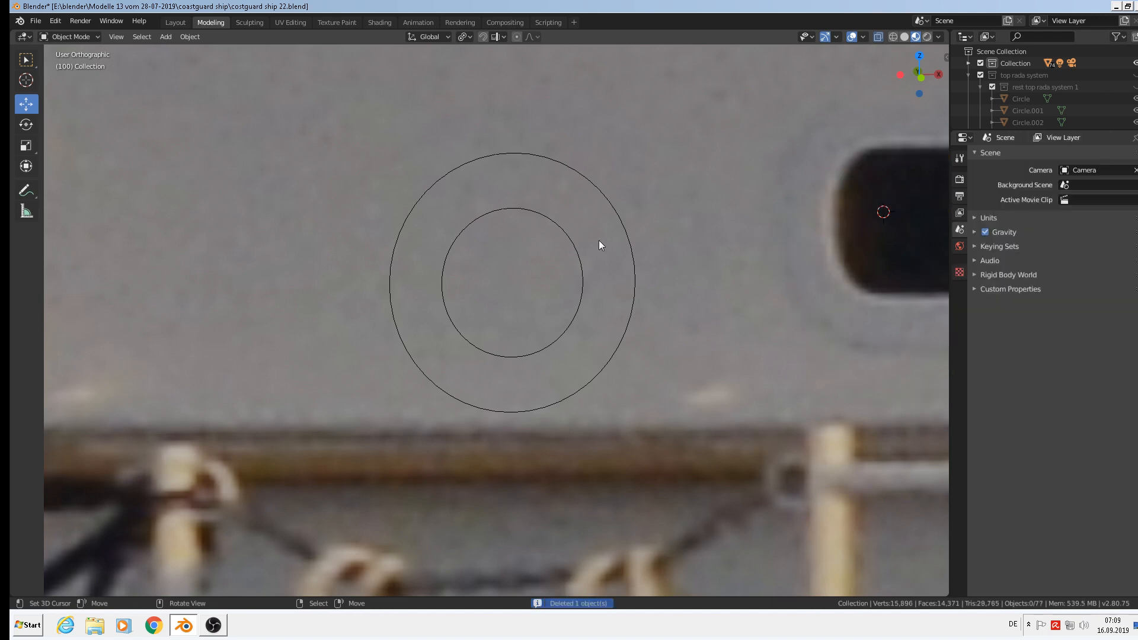
Select both concentric circles of the separated object and join them into a flat ring with Bridge Edge Loops.
click(567, 229)
key(Tab)
scroll(563, 231, up, 2)
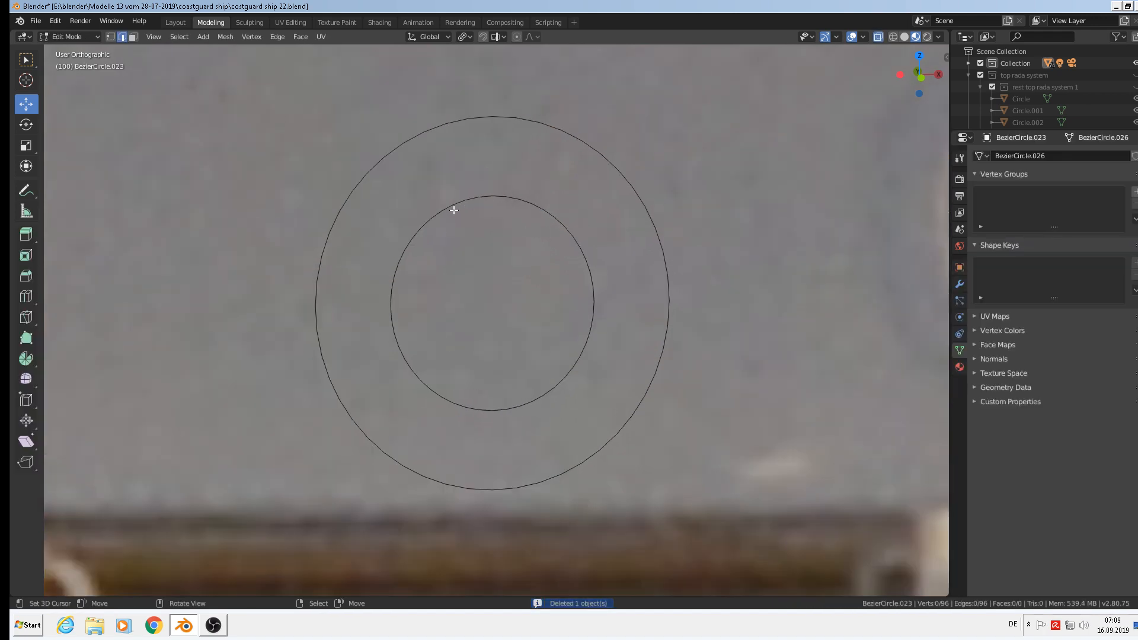
click(457, 203)
key(a)
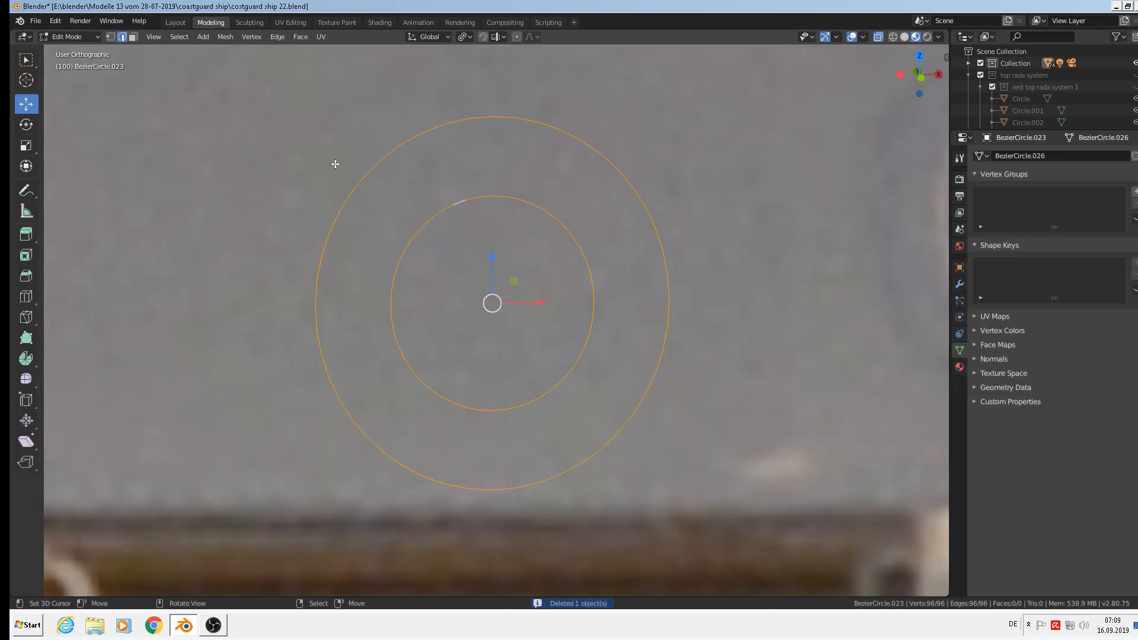
click(111, 36)
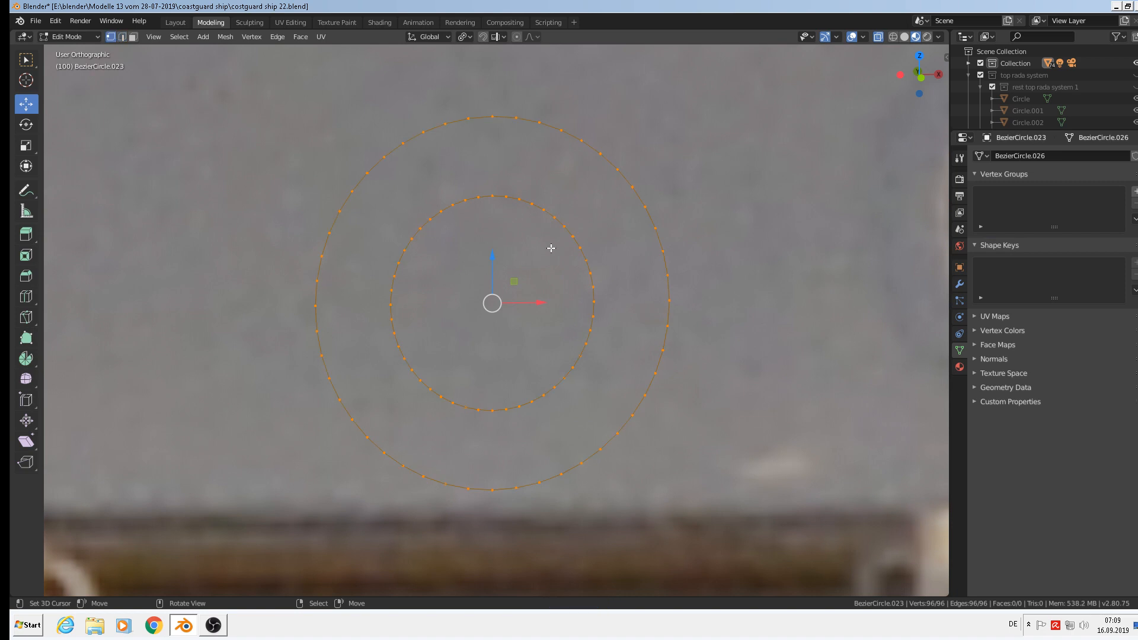
key(F3)
click(684, 269)
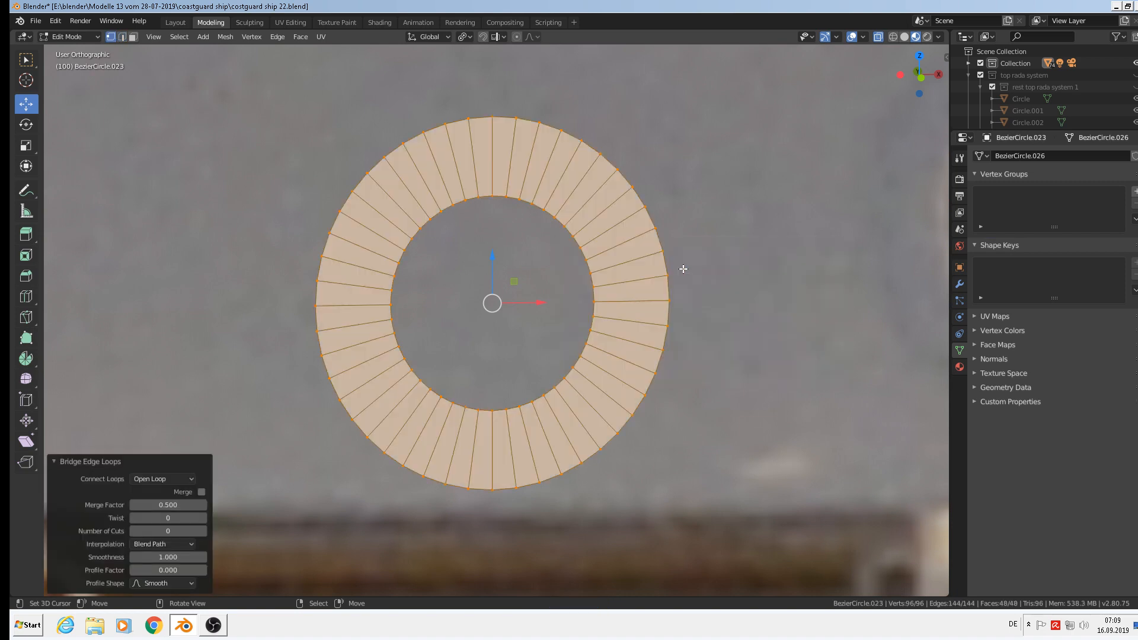
Delete the vertices of the flat ring's +X half in front view, keeping the half that curves toward -X.
scroll(683, 269, down, 4)
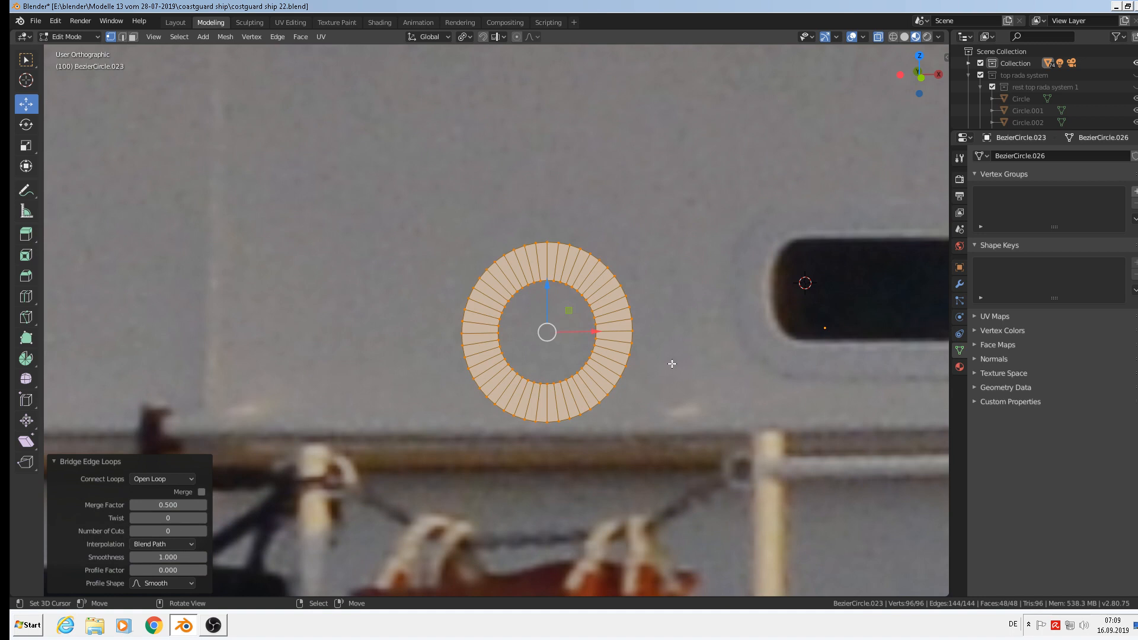
middle_drag(671, 361, 667, 357)
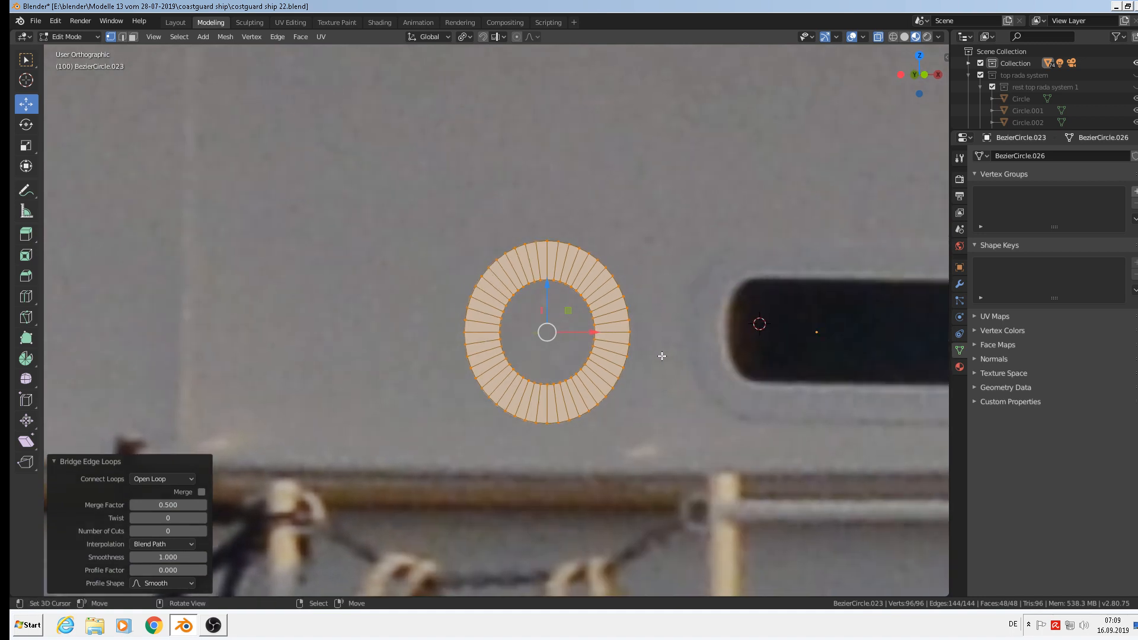
key(KP_1)
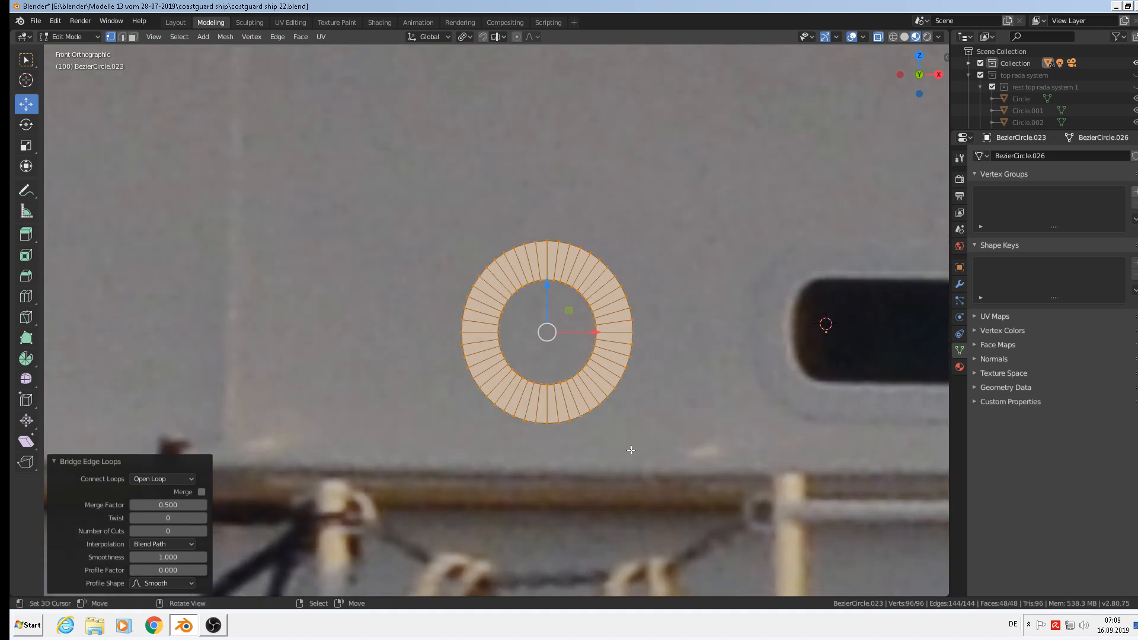
key(alt+a)
key(b)
drag(659, 480, 552, 224)
key(c)
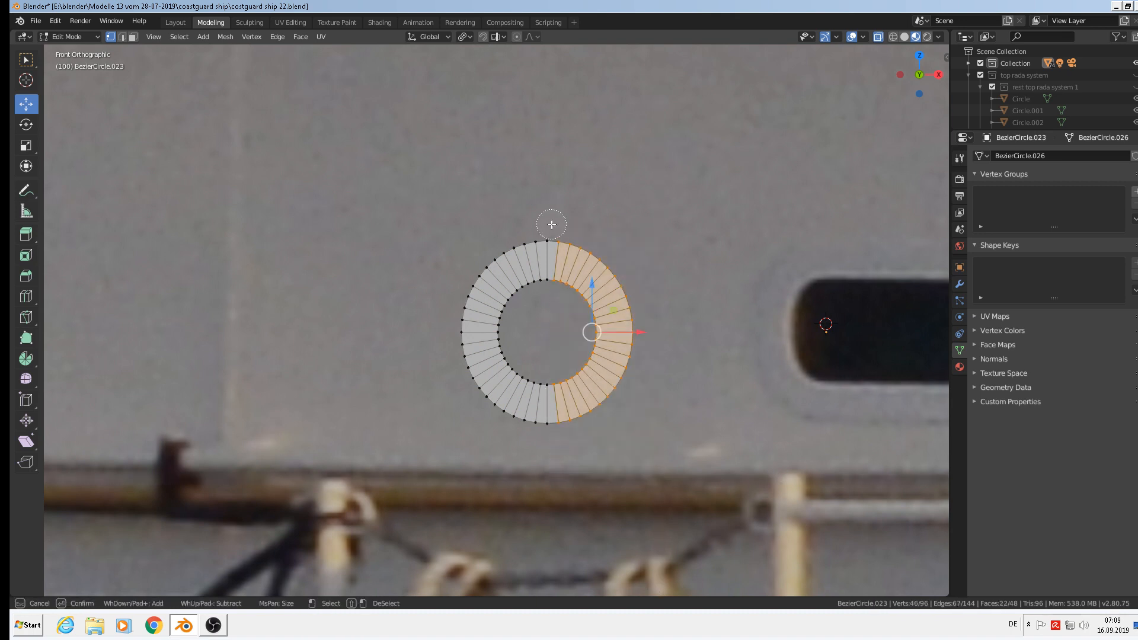
key(Escape)
key(x)
click(533, 211)
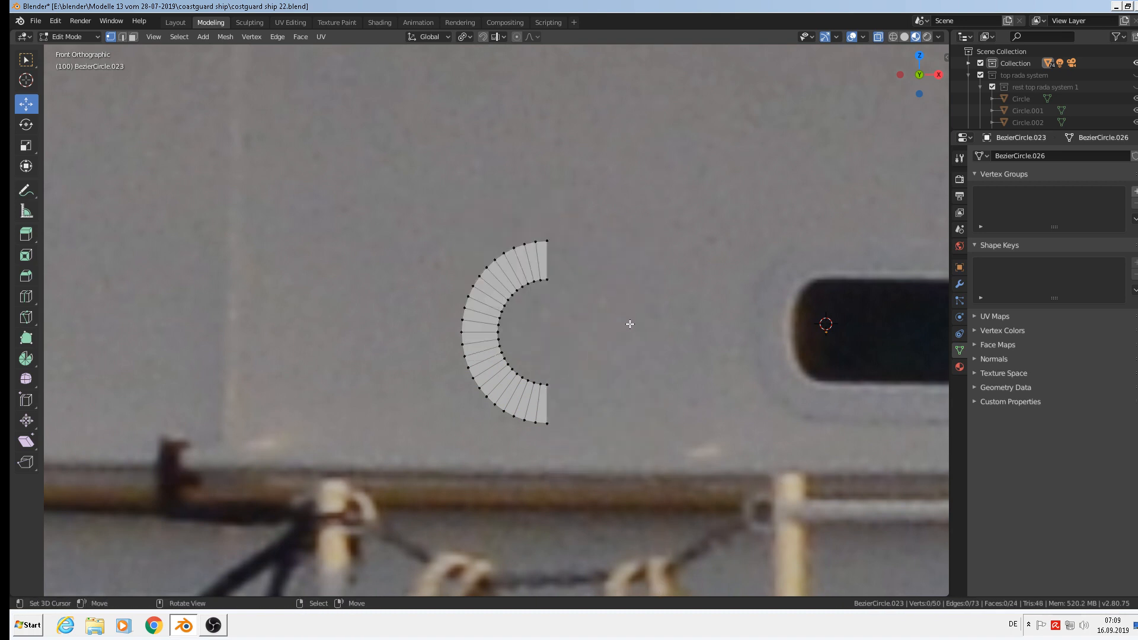
Move the half ring about 0.0159 m along X onto the rounded -X end of the window in the photo.
scroll(755, 367, down, 3)
key(Tab)
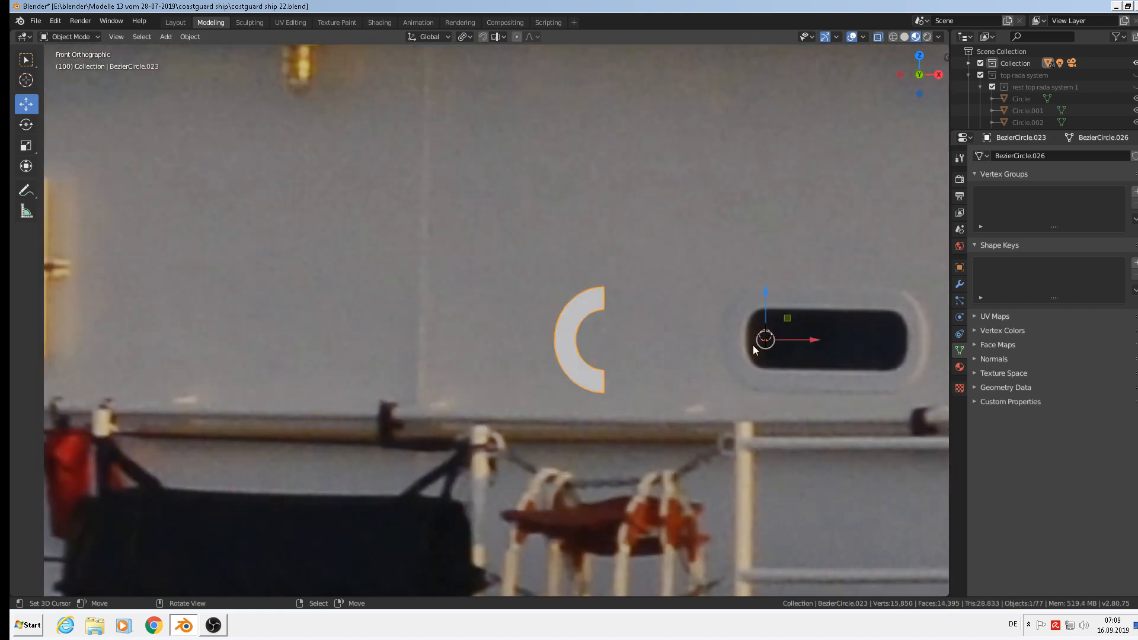
key(g)
key(x)
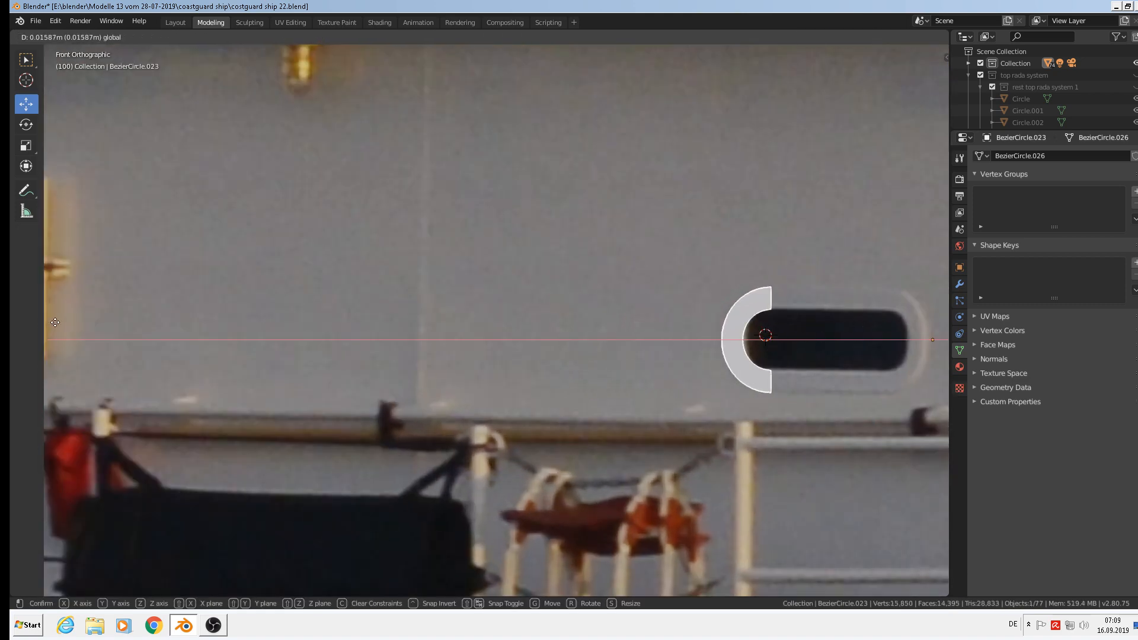
key(Return)
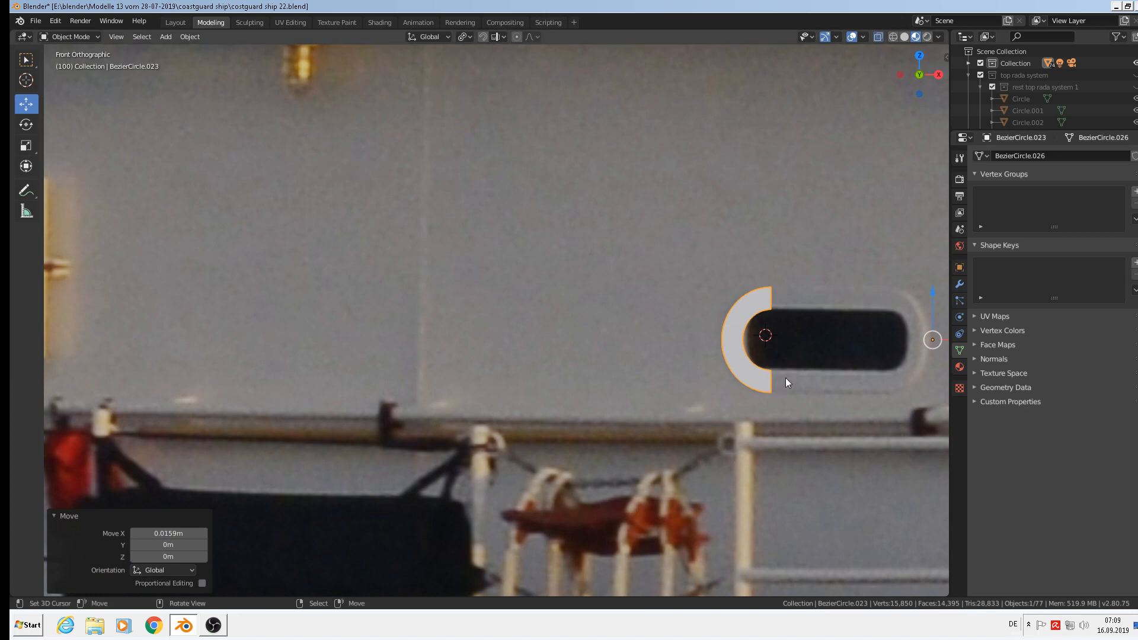
Duplicate the whole half ring in Edit Mode and move the copy about 0.016 m along X to the window's other end.
shift+middle_drag(788, 382, 396, 376)
key(Tab)
key(a)
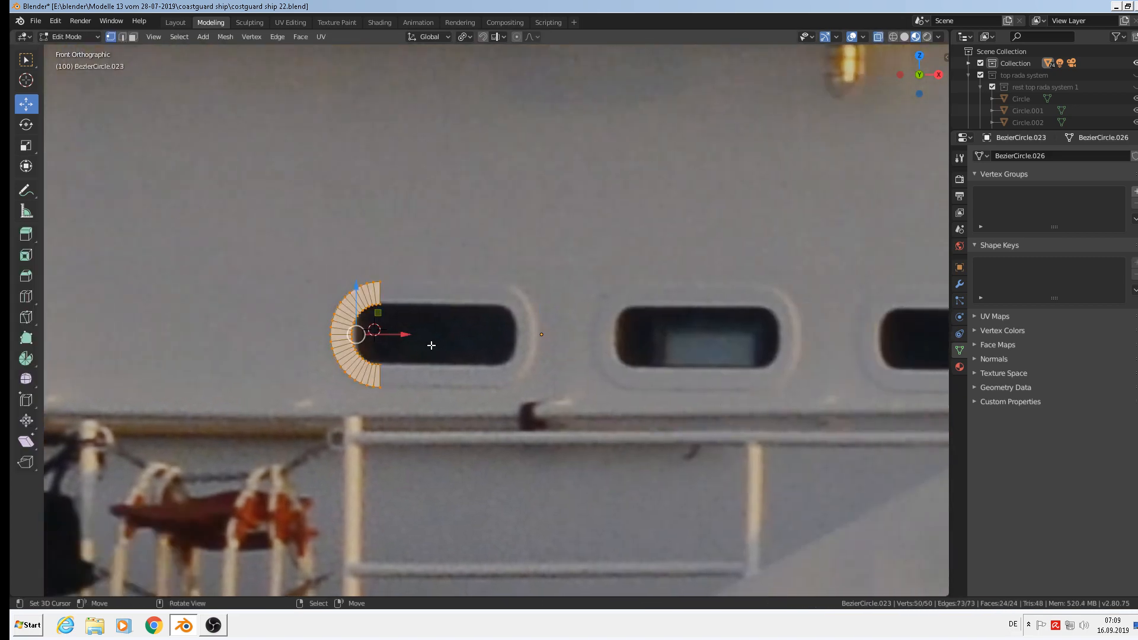
key(shift+d)
key(Escape)
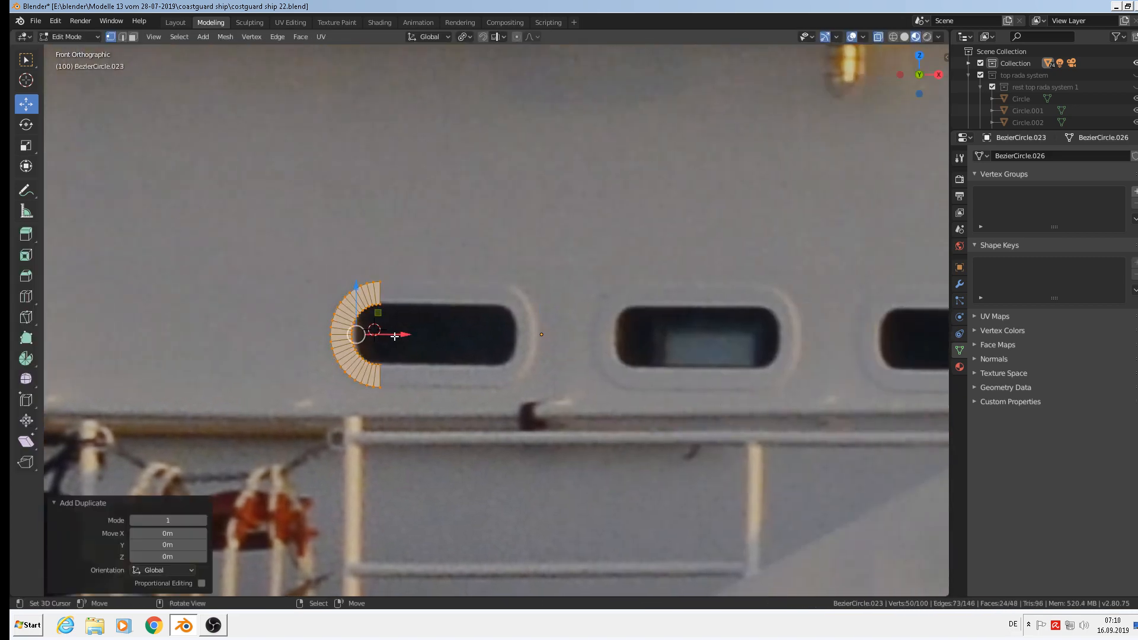
key(g)
key(x)
key(Return)
Rotate the duplicated half ring 180° about Z and shift it about -0.000732 m along X onto the window's +X end.
text(r)
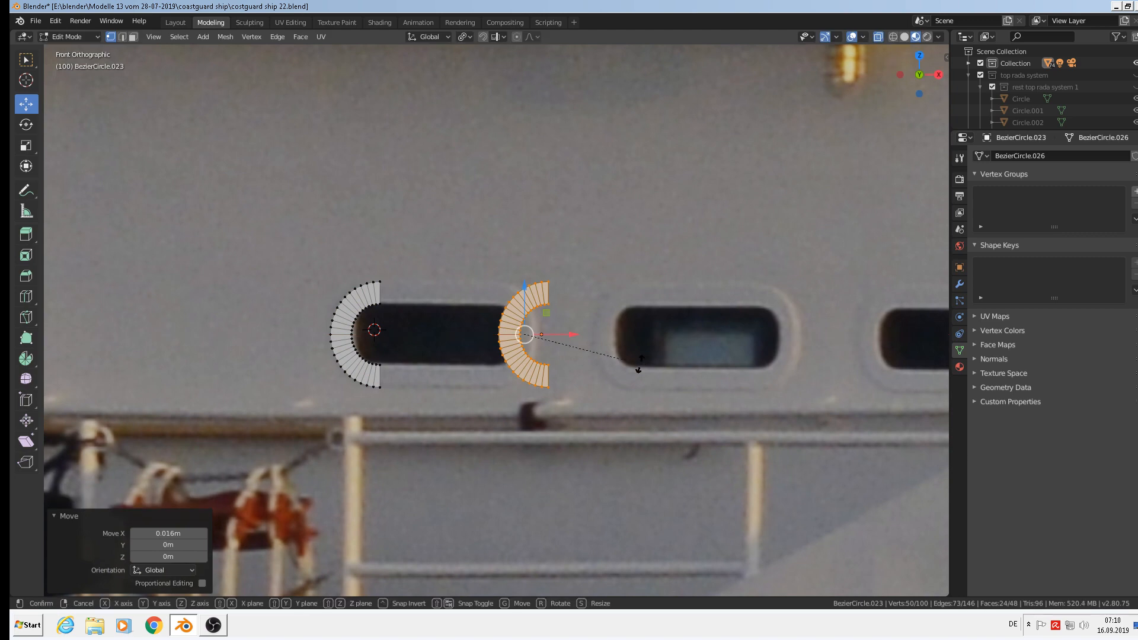
text(z180)
key(Return)
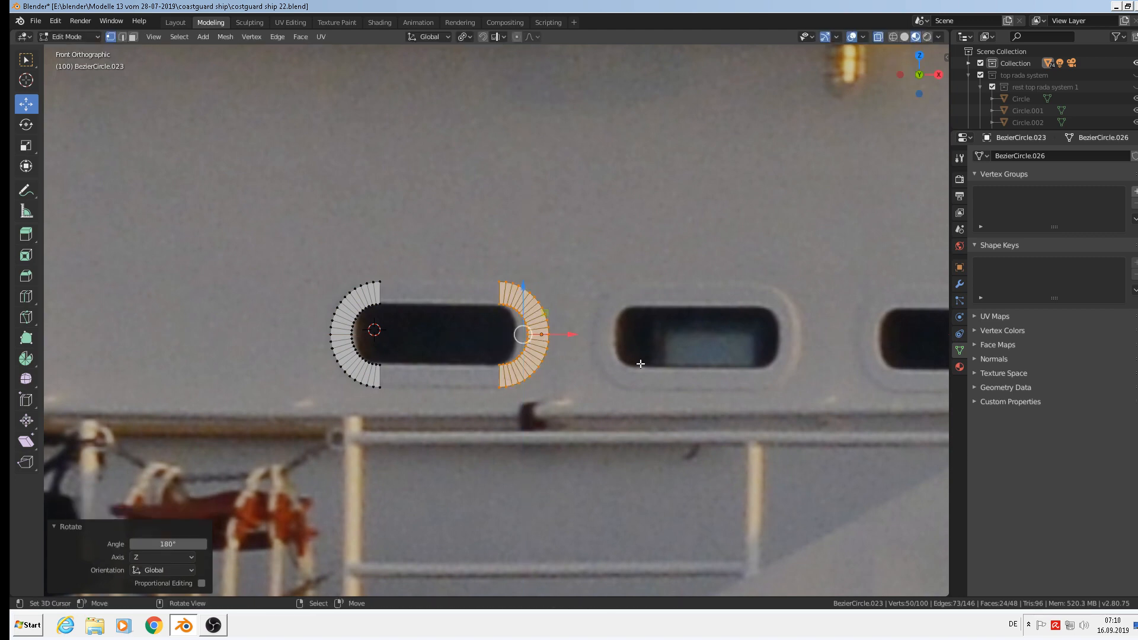
key(g)
key(x)
click(567, 336)
scroll(413, 326, up, 3)
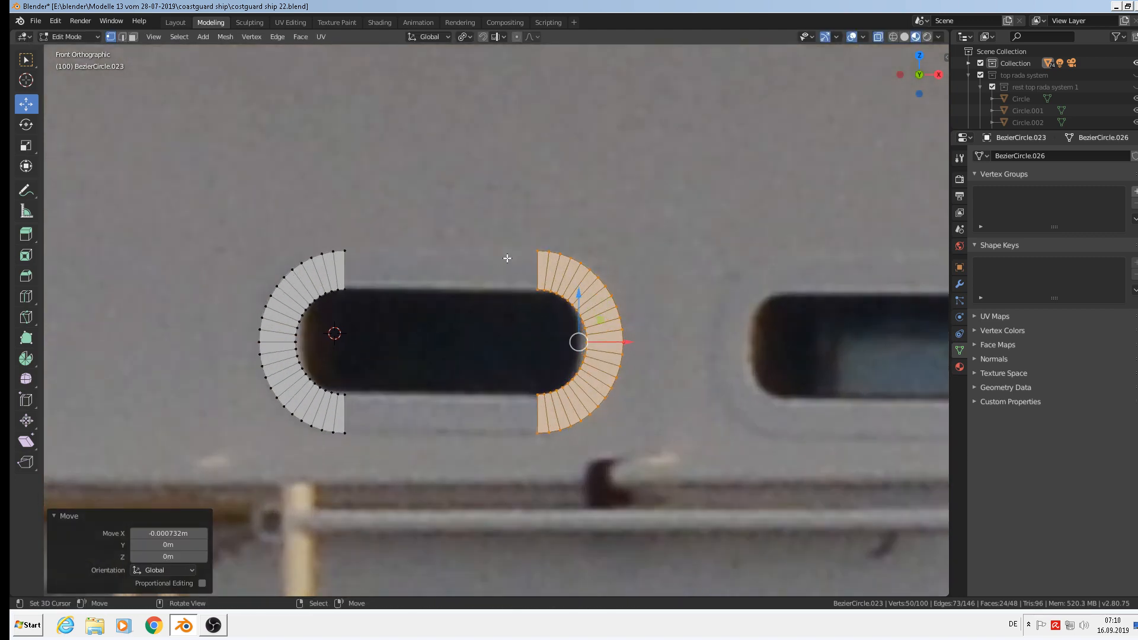
Fill the upper gap between the two half rings with a face across their four end vertices.
click(538, 253)
shift+click(538, 289)
shift+click(364, 268)
shift+click(363, 265)
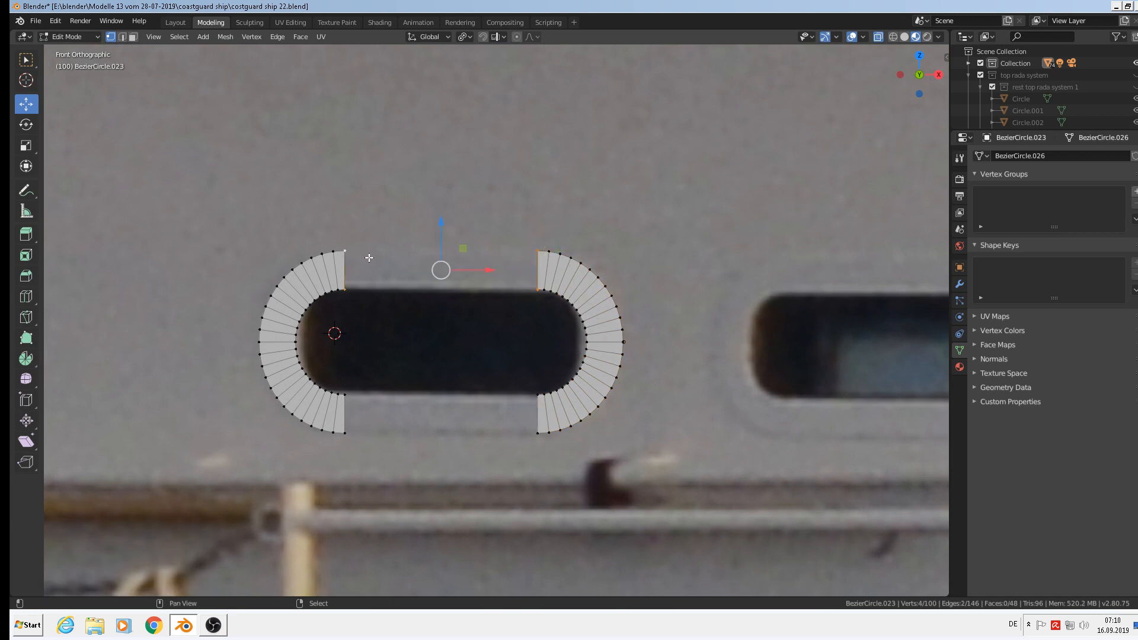
key(f)
Fill the lower gap between the half rings with a face, closing the window frame.
click(349, 395)
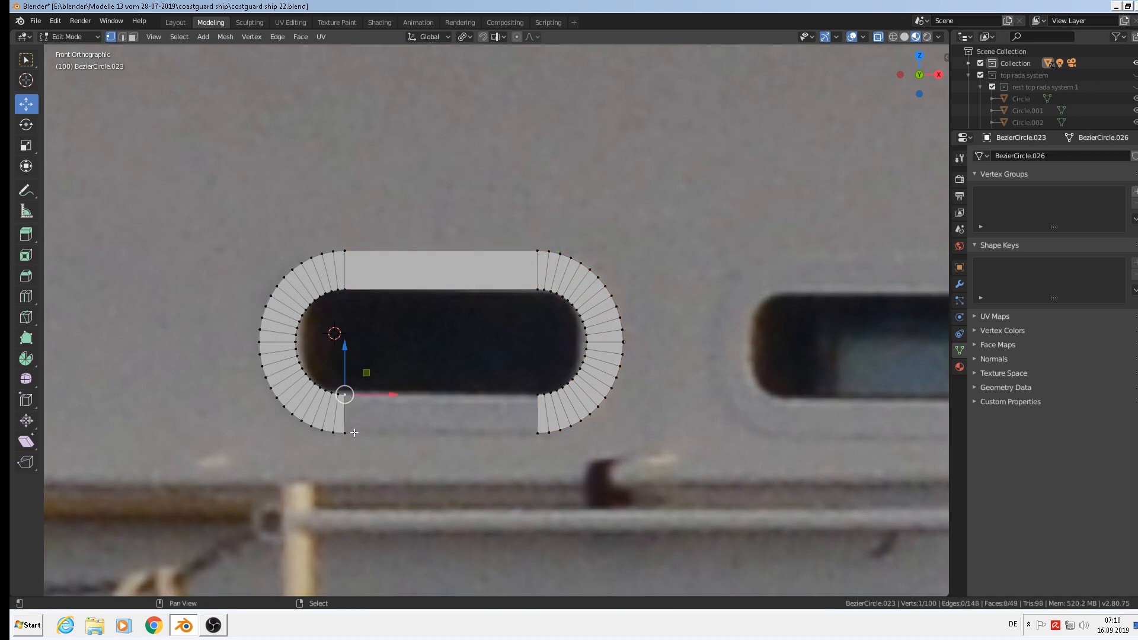
shift+click(346, 432)
shift+click(533, 431)
shift+click(531, 392)
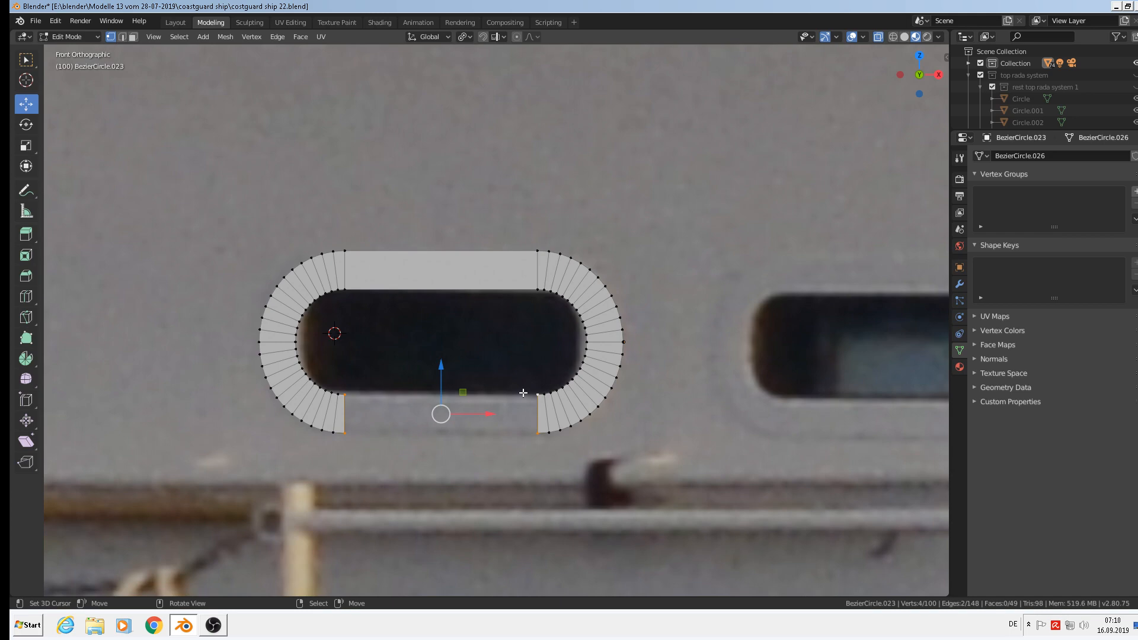
key(f)
scroll(523, 393, down, 3)
scroll(460, 390, up, 3)
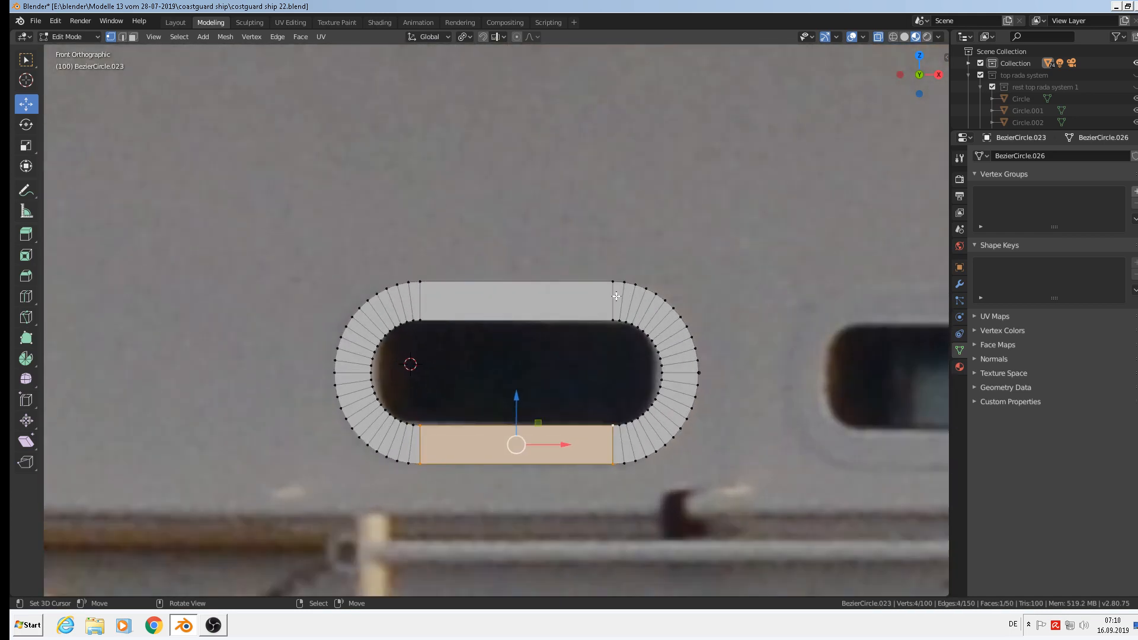
Select every second radial edge around the frame's +X rounded end and dissolve these edges.
alt+click(617, 296)
scroll(641, 299, up, 3)
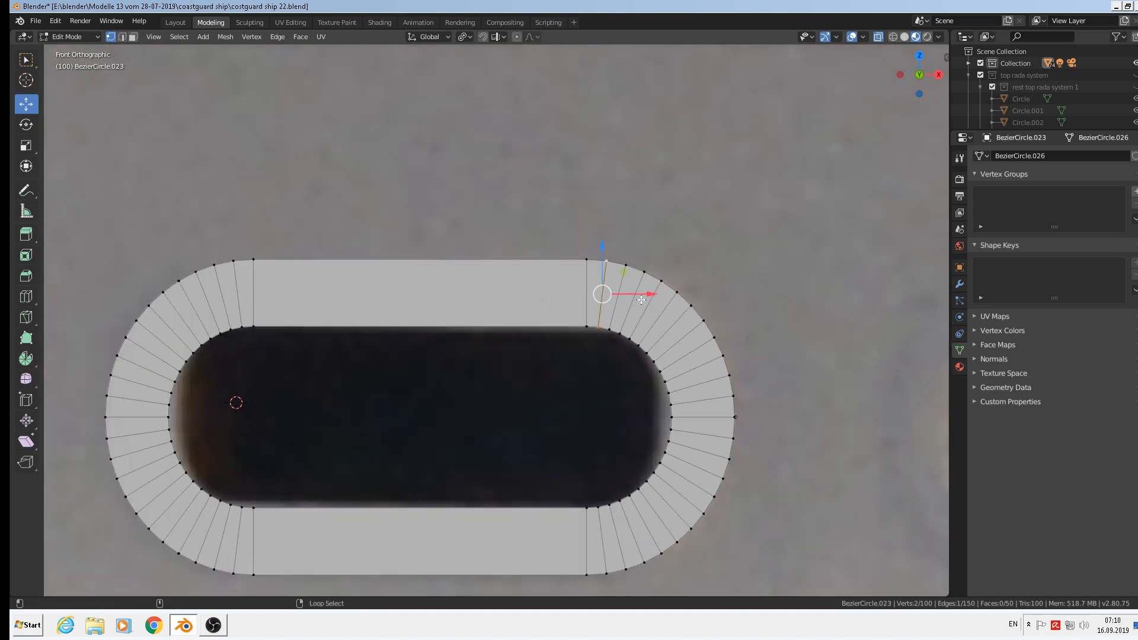
alt+shift+click(640, 300)
alt+shift+click(665, 310)
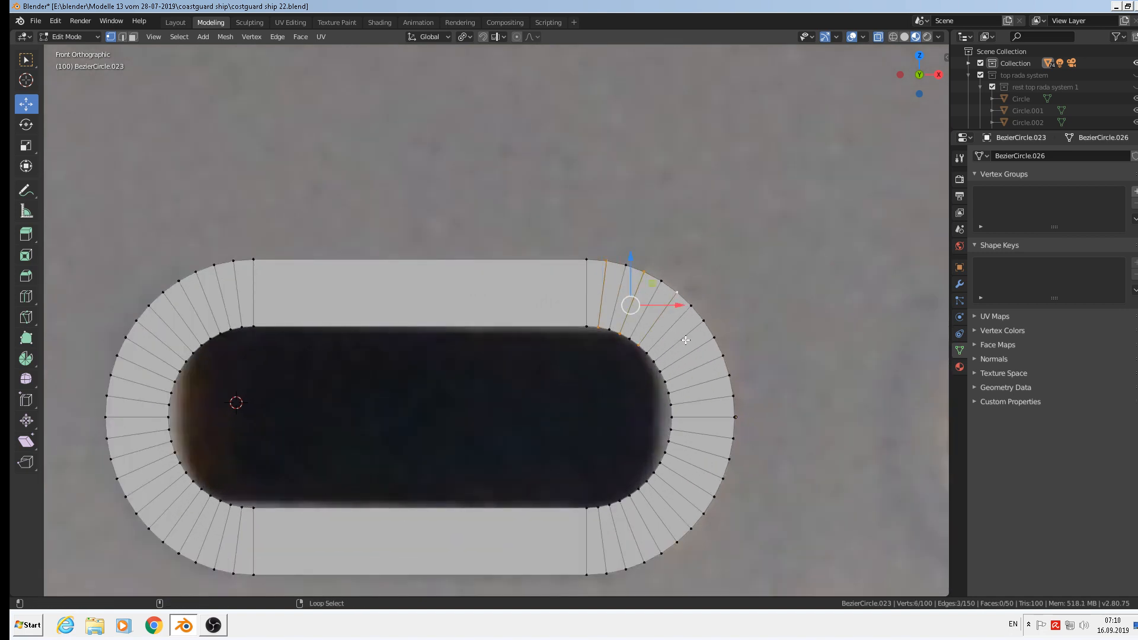
alt+shift+click(685, 340)
alt+shift+click(699, 366)
alt+shift+click(705, 400)
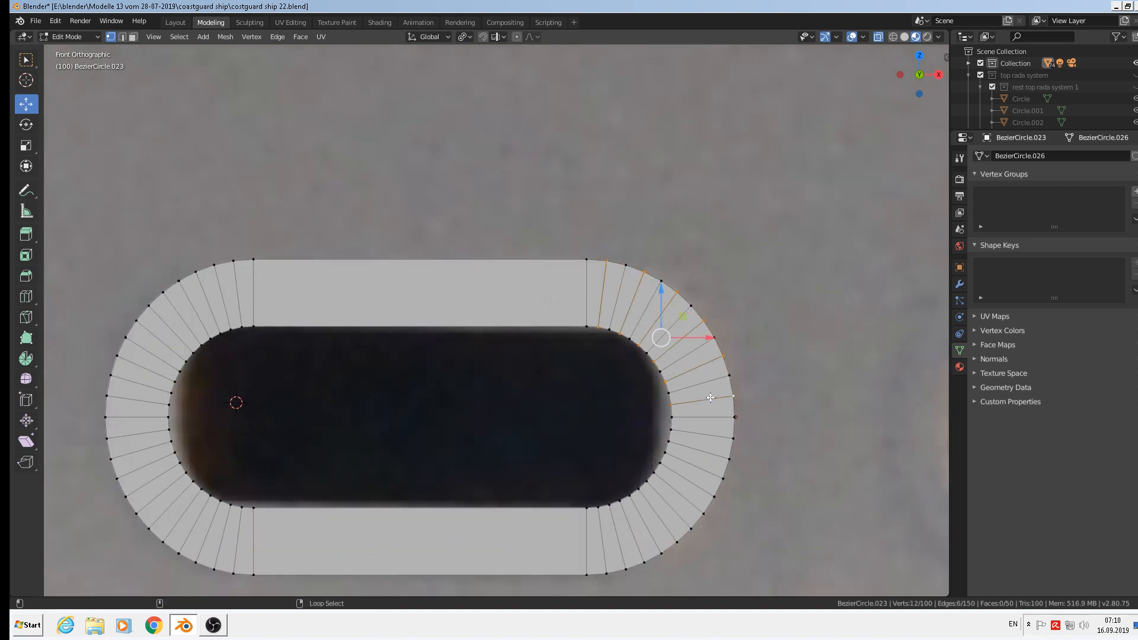
alt+shift+click(709, 441)
alt+shift+click(702, 475)
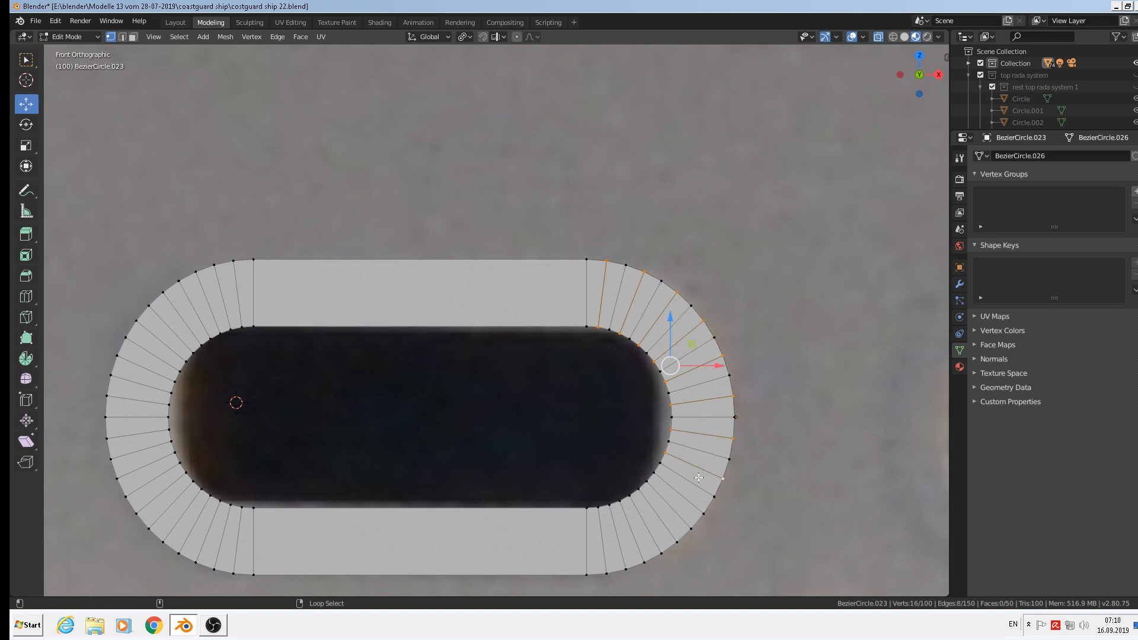
alt+shift+click(683, 490)
alt+shift+click(647, 537)
alt+shift+click(617, 551)
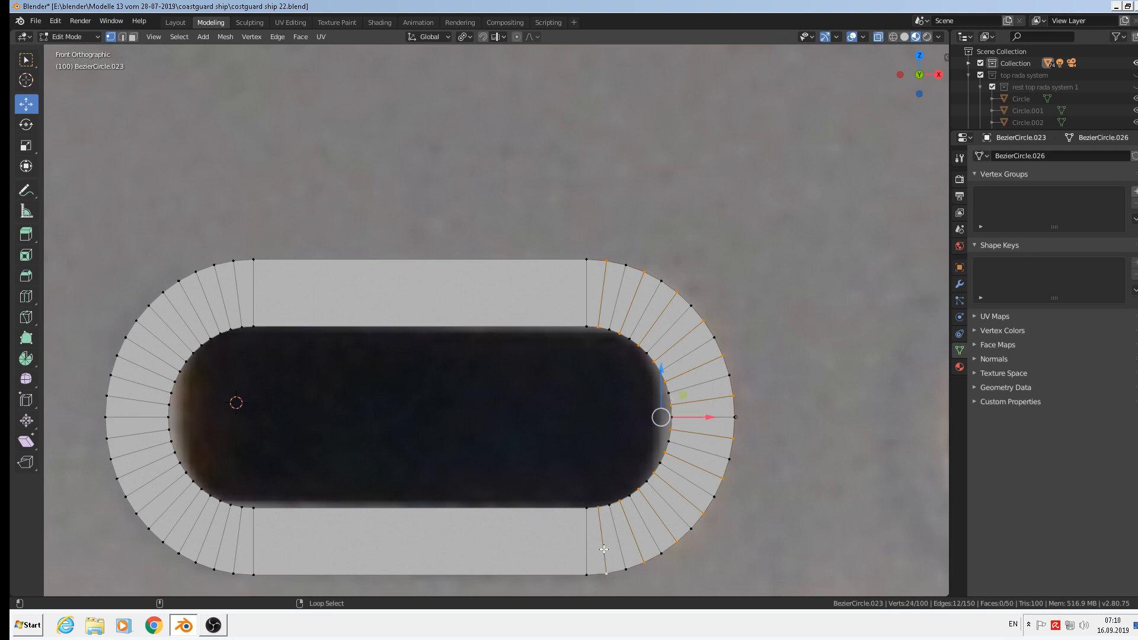
key(x)
click(617, 536)
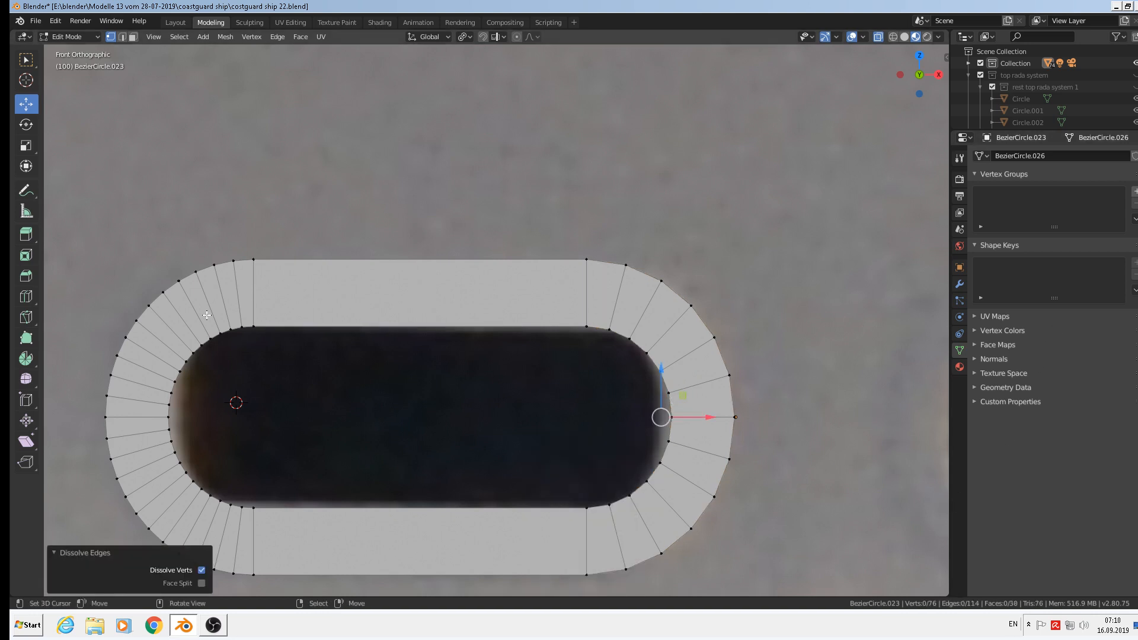
Dissolve every second radial edge around the frame's -X rounded end as well.
shift+middle_drag(254, 305, 516, 206)
alt+click(501, 195)
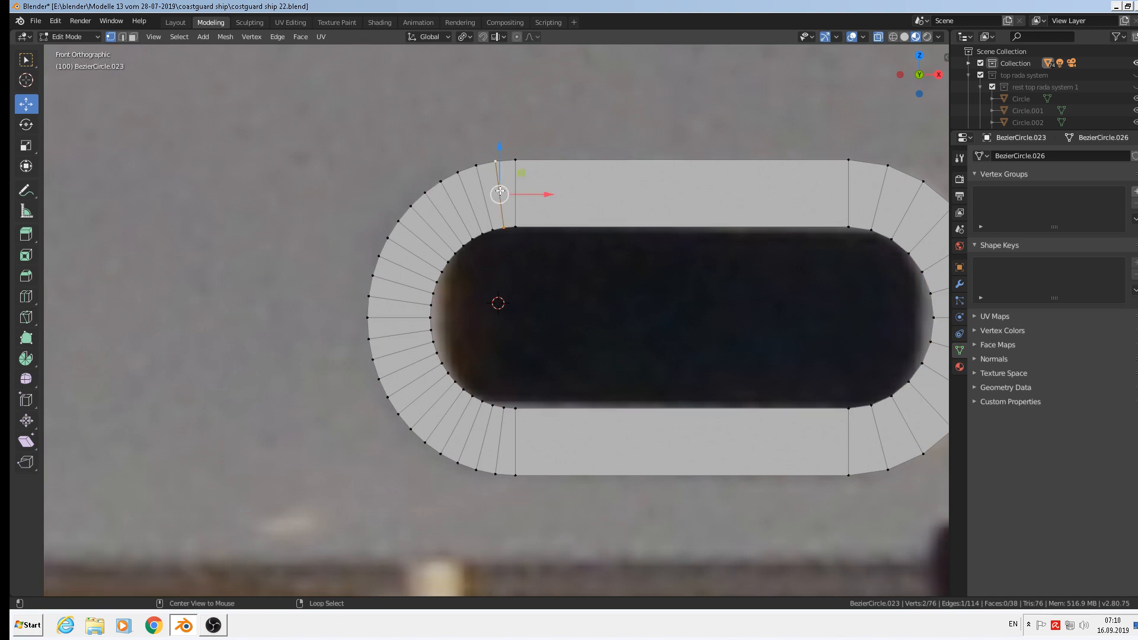
alt+shift+click(471, 201)
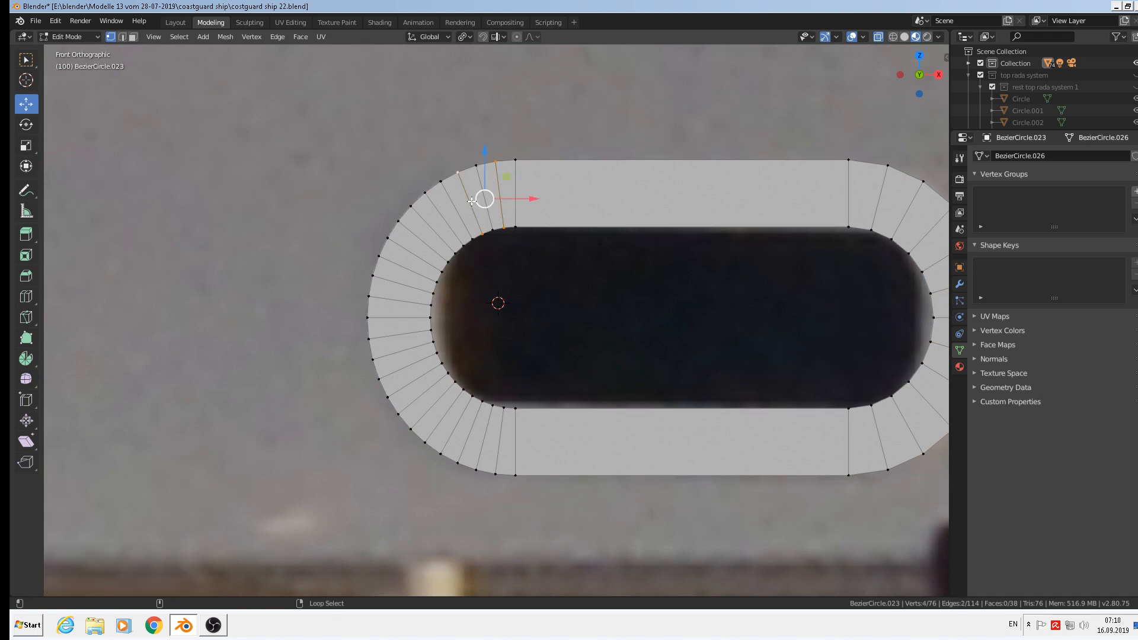
alt+shift+click(442, 223)
alt+shift+click(419, 249)
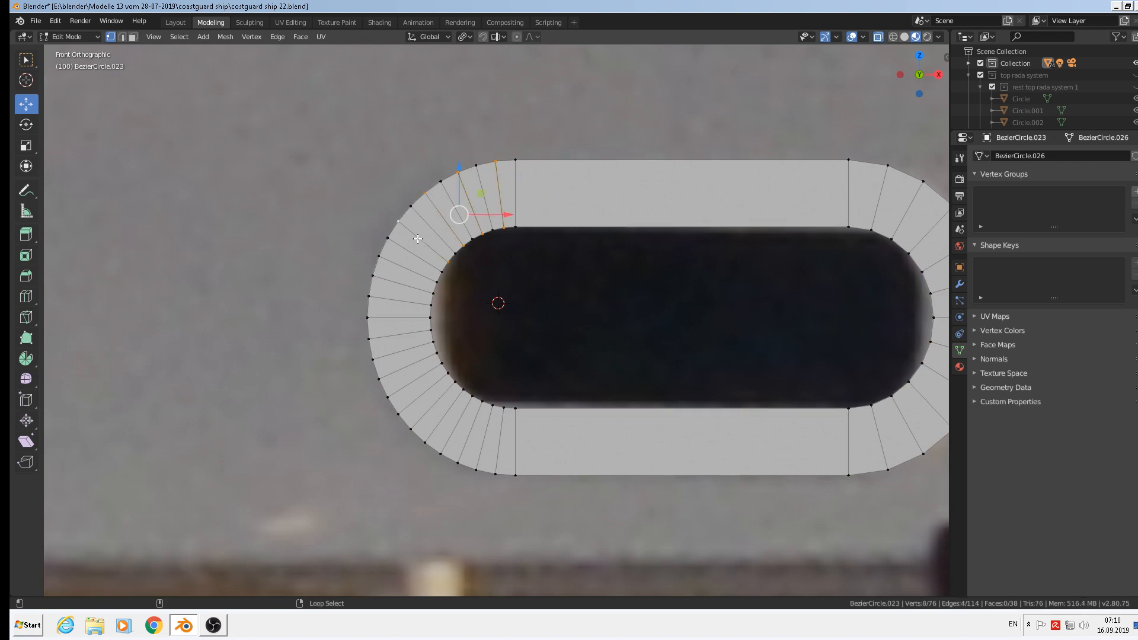
alt+shift+click(408, 274)
alt+shift+click(395, 305)
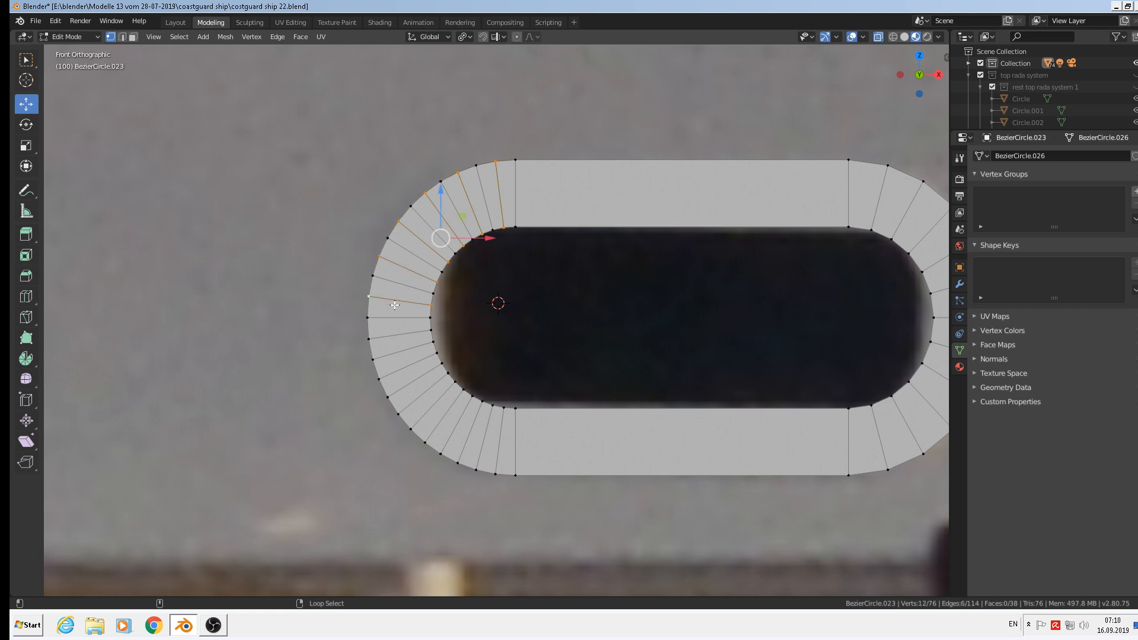
alt+shift+click(391, 342)
alt+shift+click(406, 363)
alt+shift+click(428, 390)
alt+shift+click(454, 411)
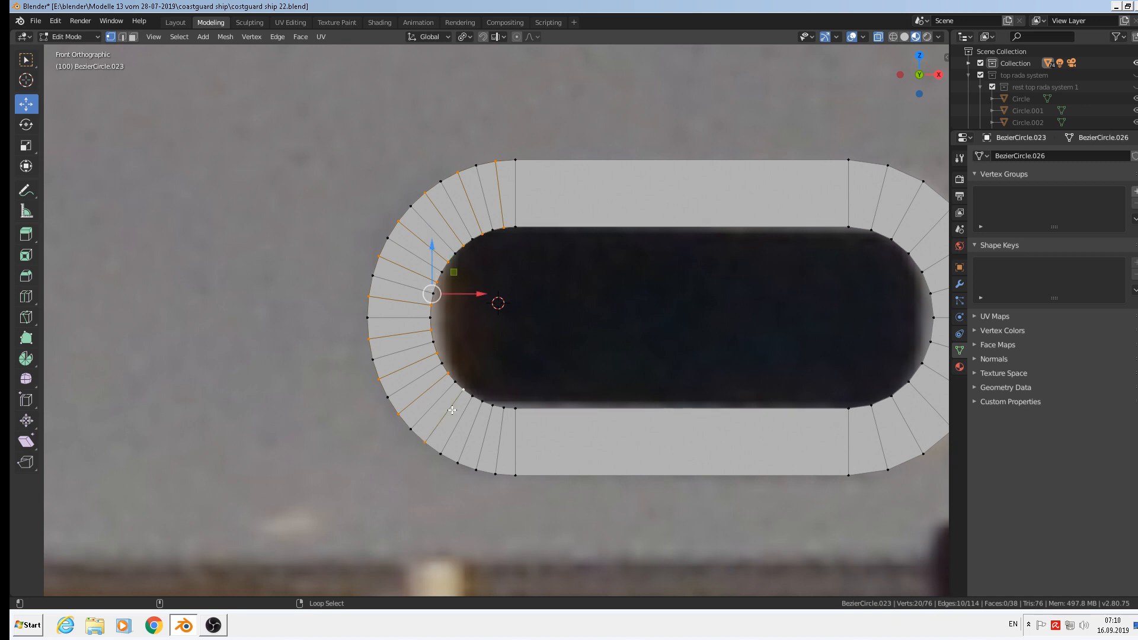
alt+shift+click(482, 433)
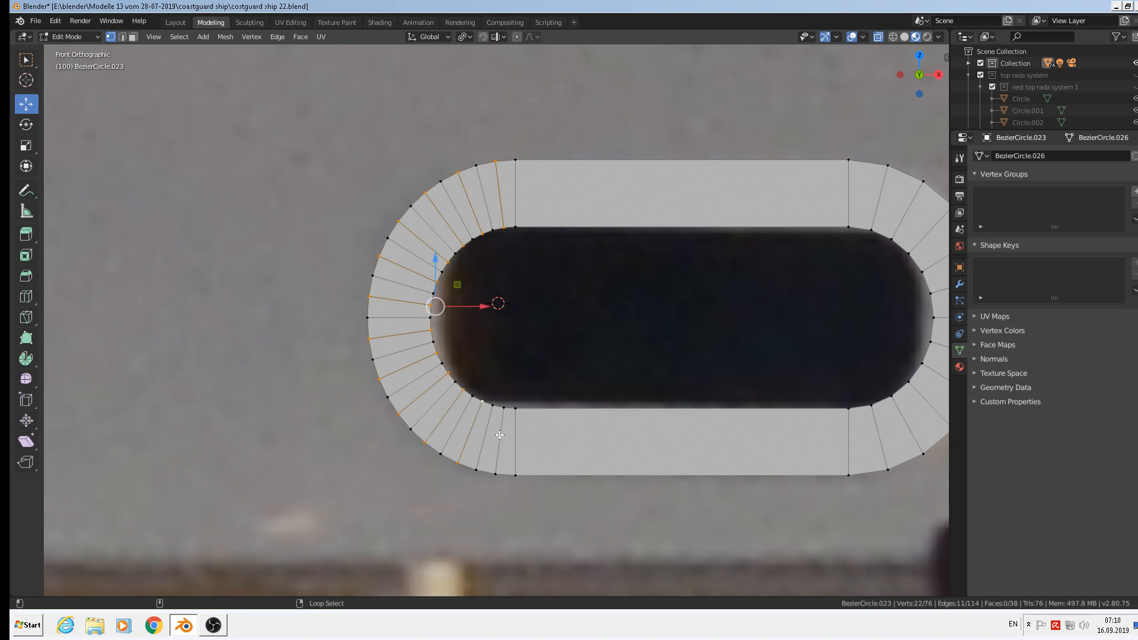
key(x)
click(499, 435)
scroll(499, 435, down, 3)
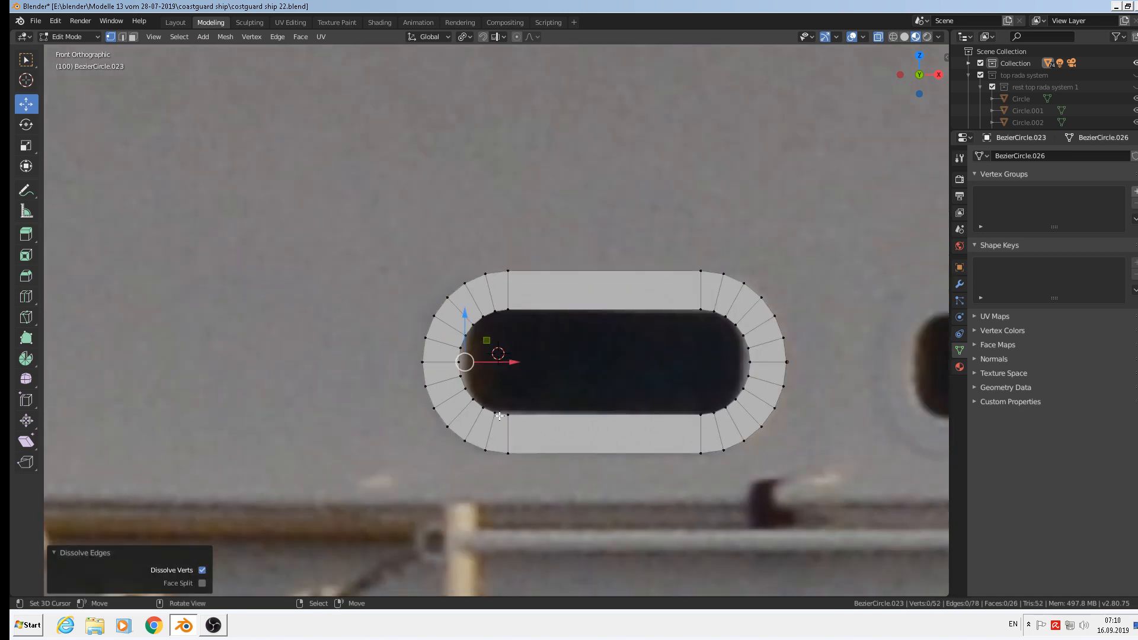
Select the entire frame mesh and recalculate its normals to the outside.
middle_drag(553, 325, 477, 287)
key(a)
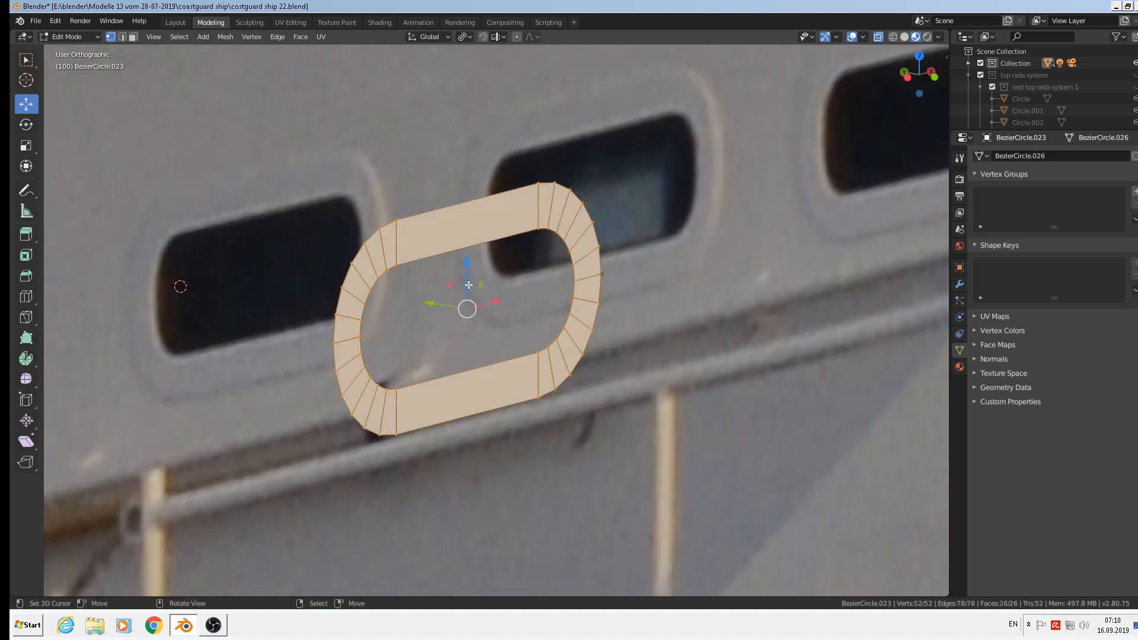
click(226, 37)
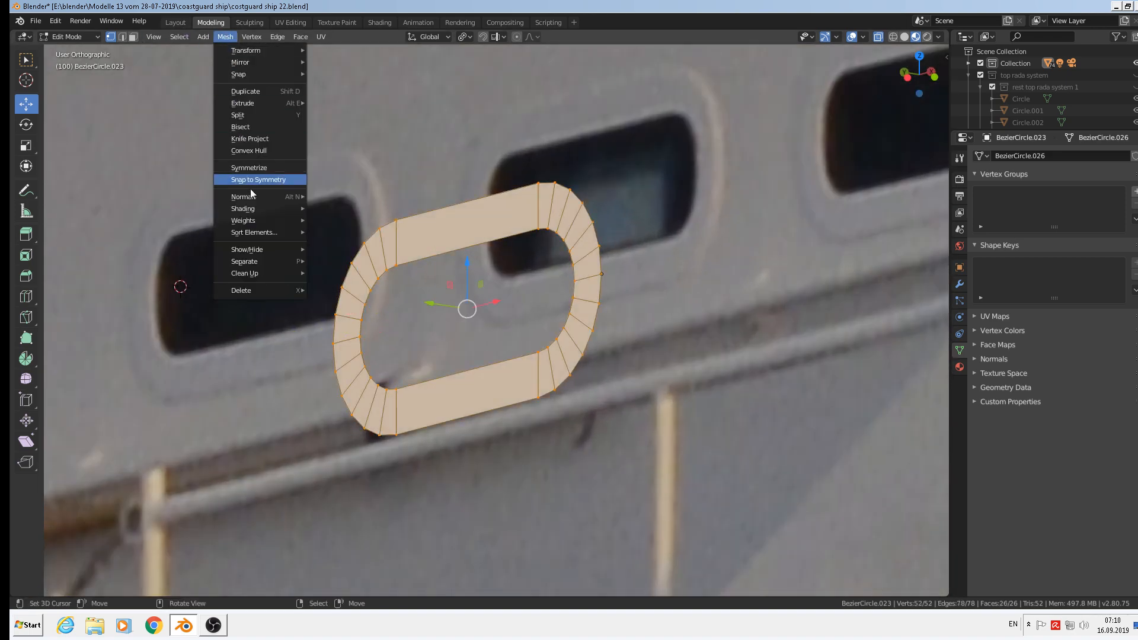
mouse_move(267, 197)
click(379, 209)
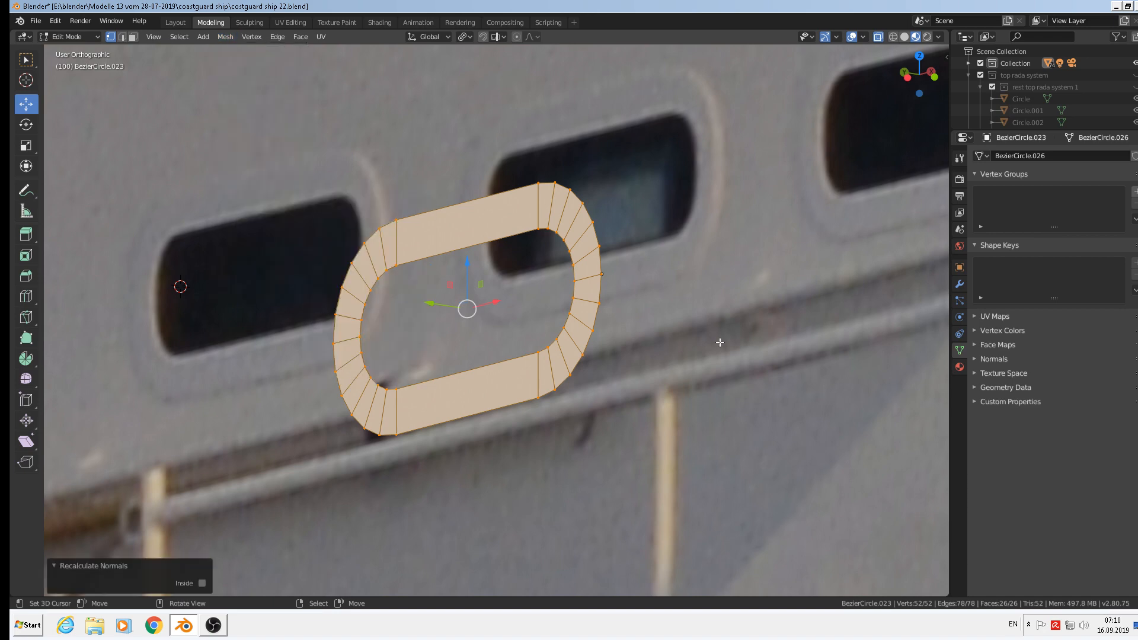
Extrude the flat frame twice along Y to give it depth, moving the second extrusion about 0.000547 m.
scroll(535, 357, up, 1)
middle_drag(513, 357, 449, 373)
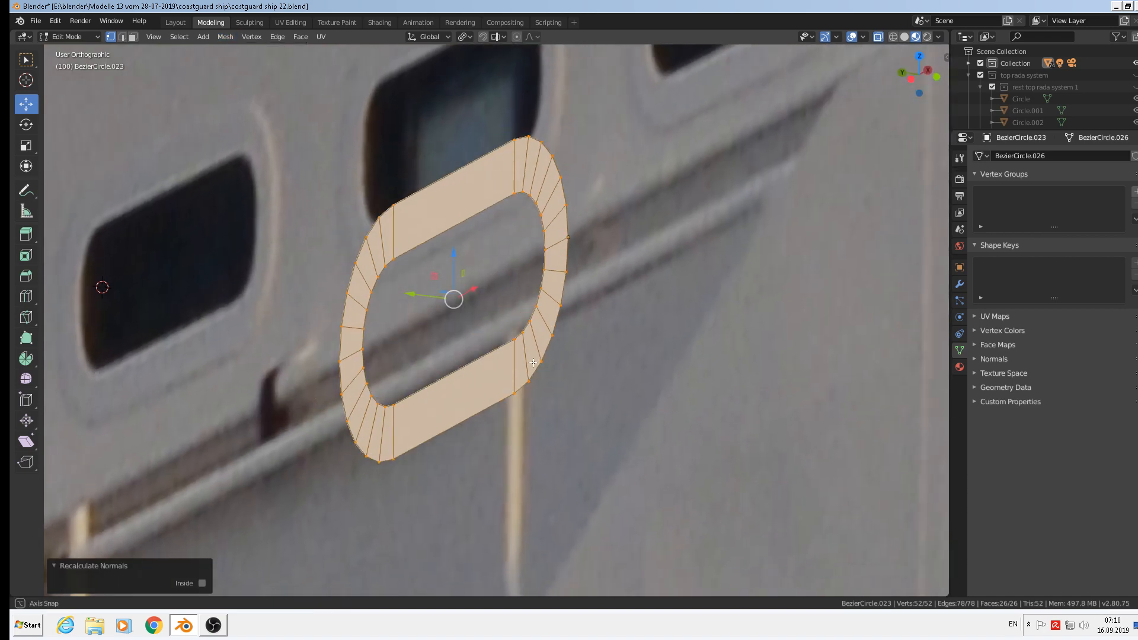
key(e)
right_click(427, 328)
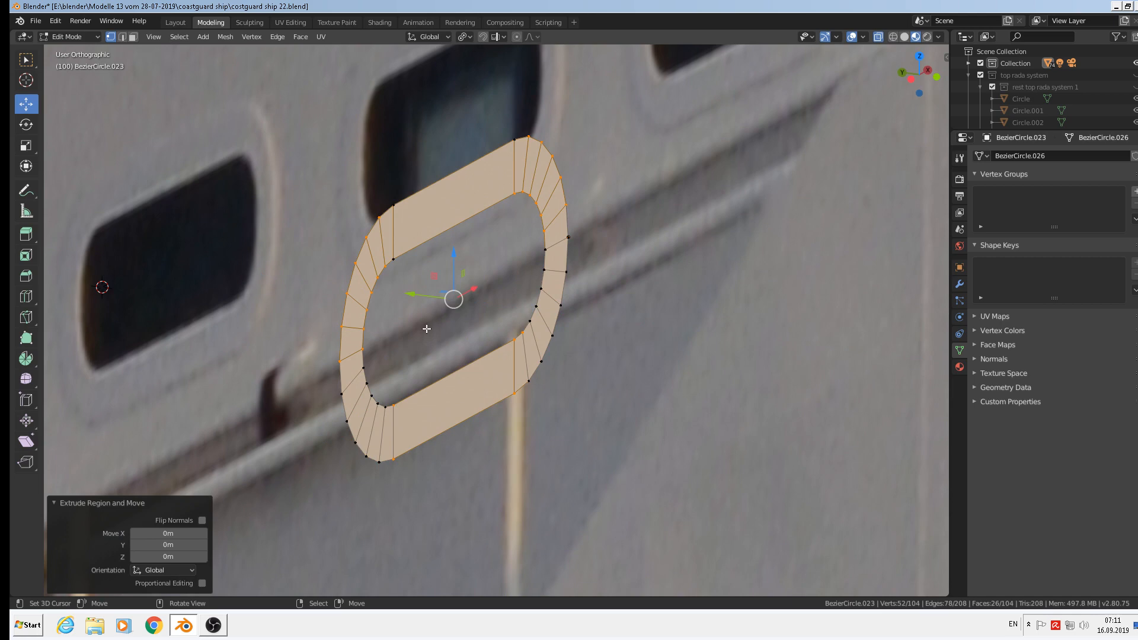
drag(411, 298, 391, 296)
key(e)
right_click(405, 295)
scroll(383, 263, up, 3)
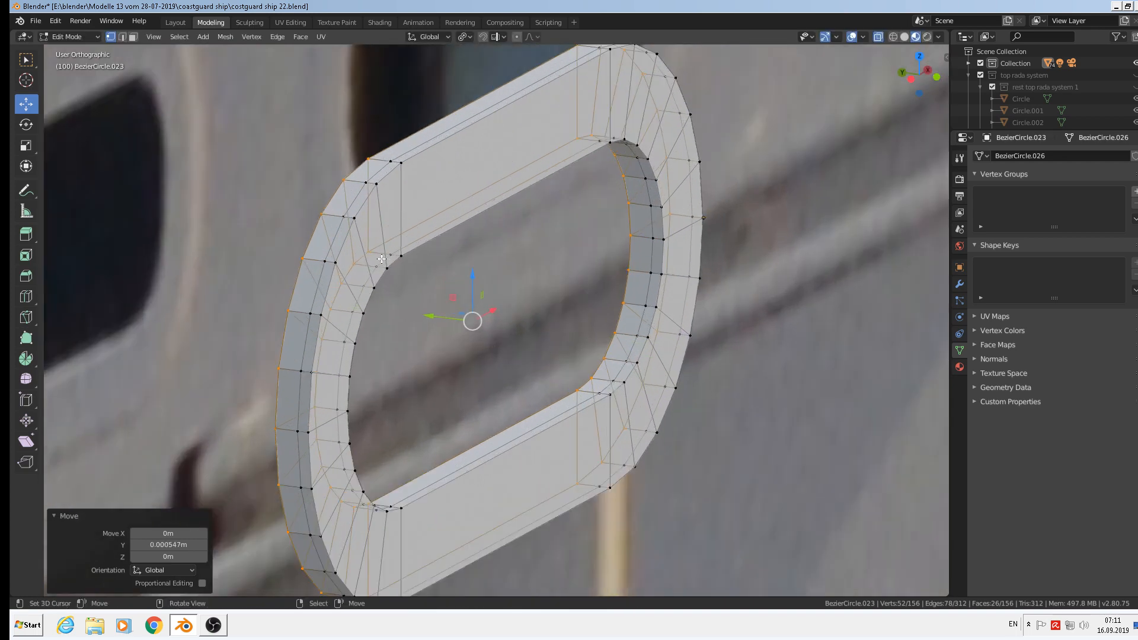
Bevel the outer edge loop of the frame's front face with one segment and a width of about 0.0287 m.
alt+click(369, 190)
alt+click(365, 203)
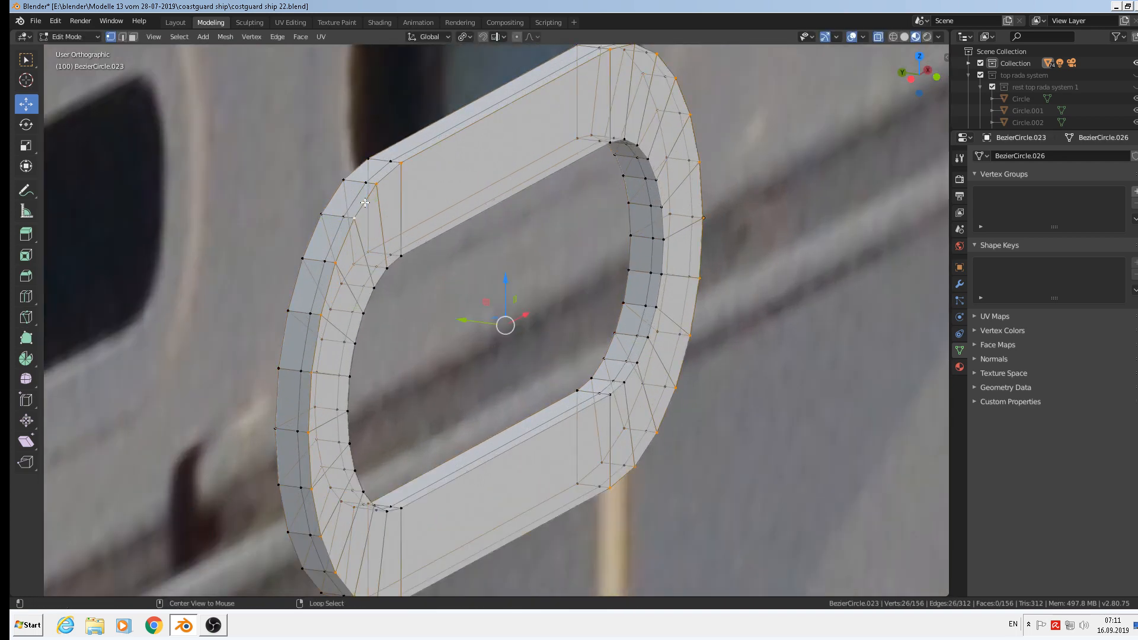
key(ctrl+b)
click(634, 497)
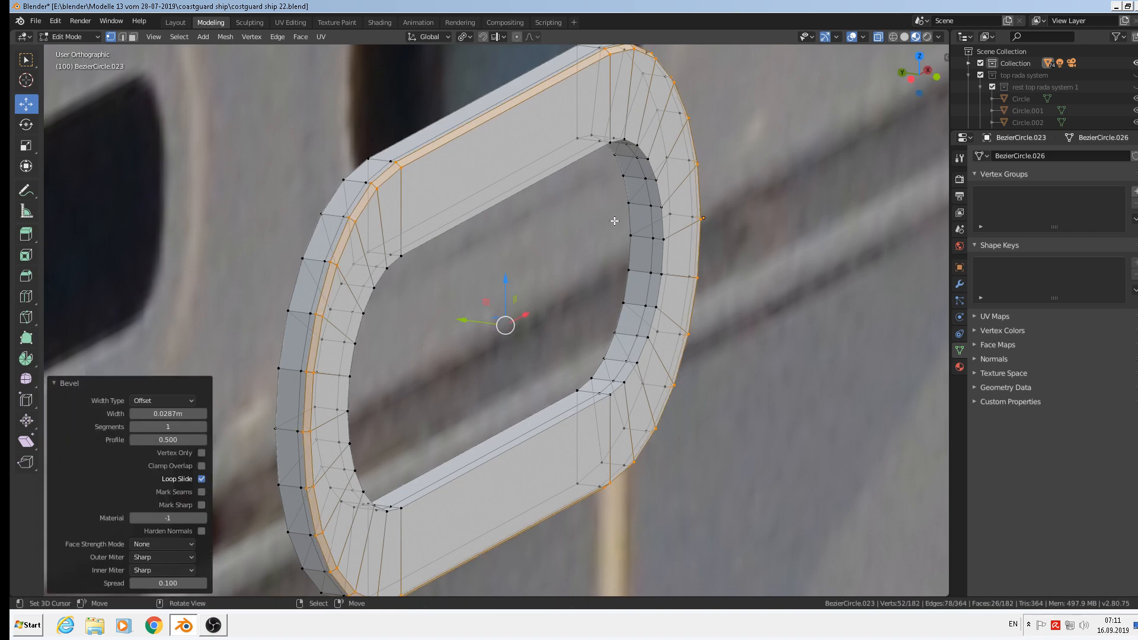
Bevel the inner edge loop of the frame's front face with one segment and a width of about 0.0251 m.
alt+click(662, 210)
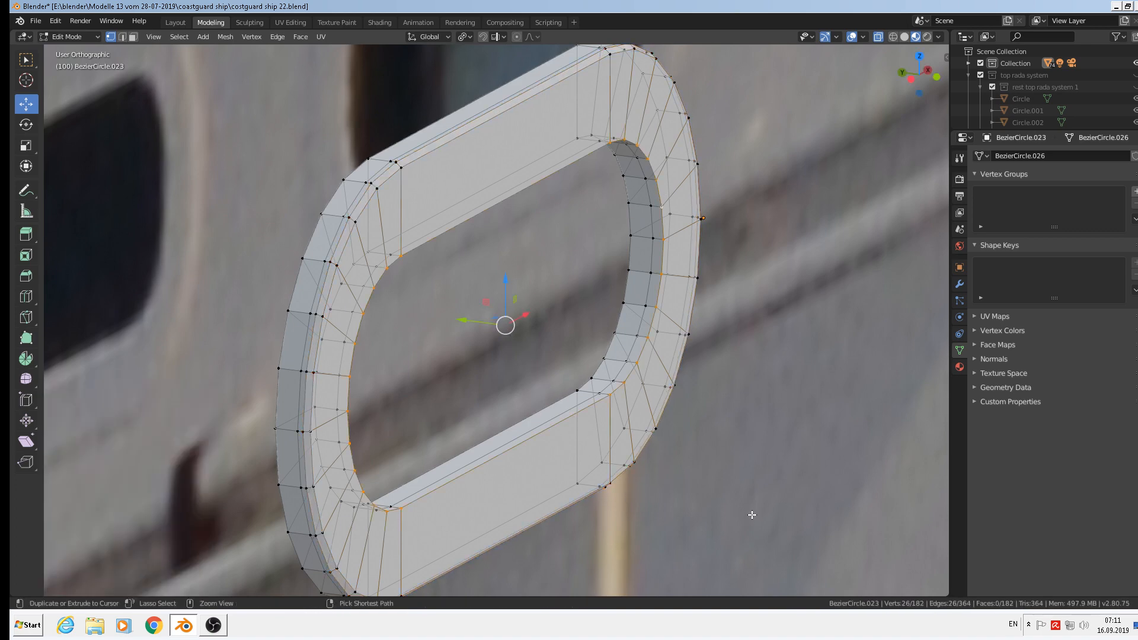
key(ctrl+b)
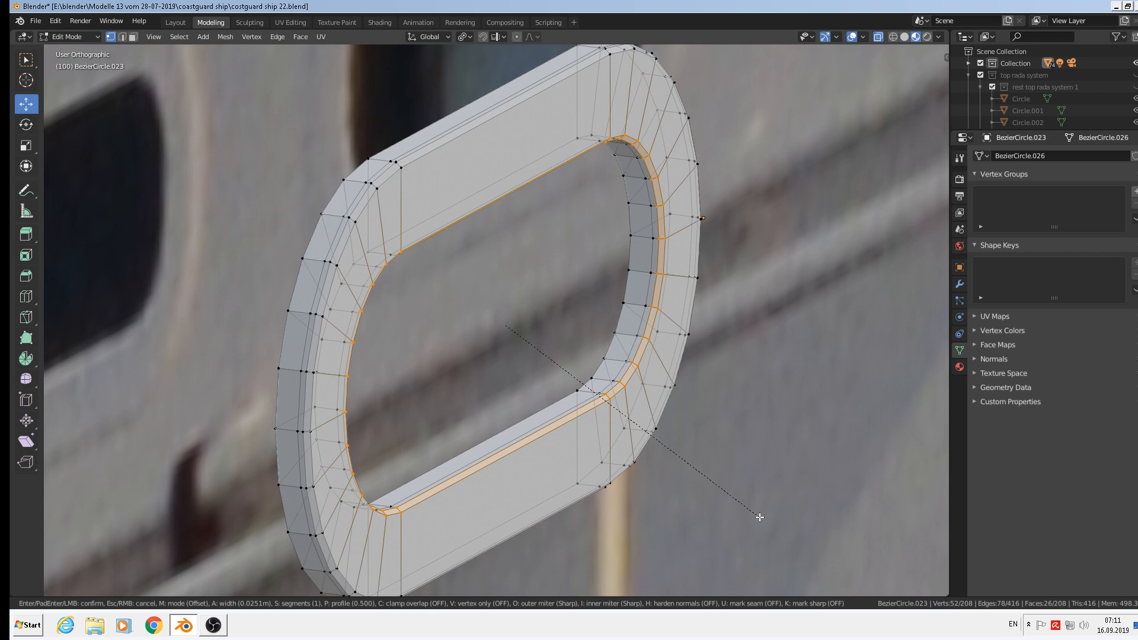
click(760, 517)
Leave mesh editing and apply smooth shading to the window frame object.
key(Tab)
scroll(688, 400, down, 4)
middle_drag(689, 400, 569, 373)
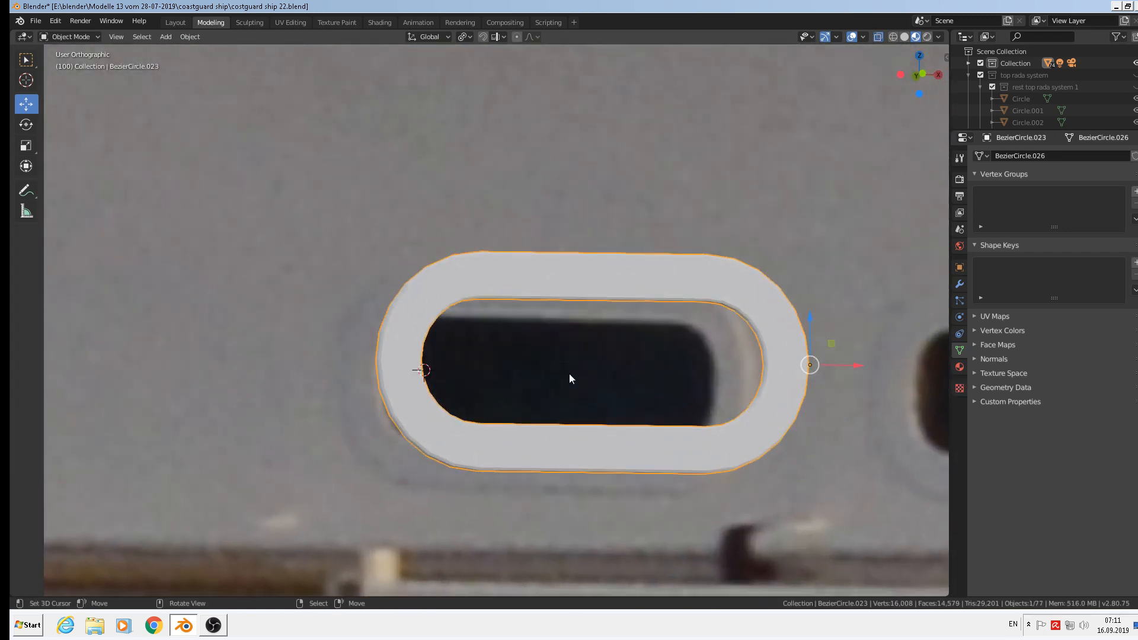
click(190, 36)
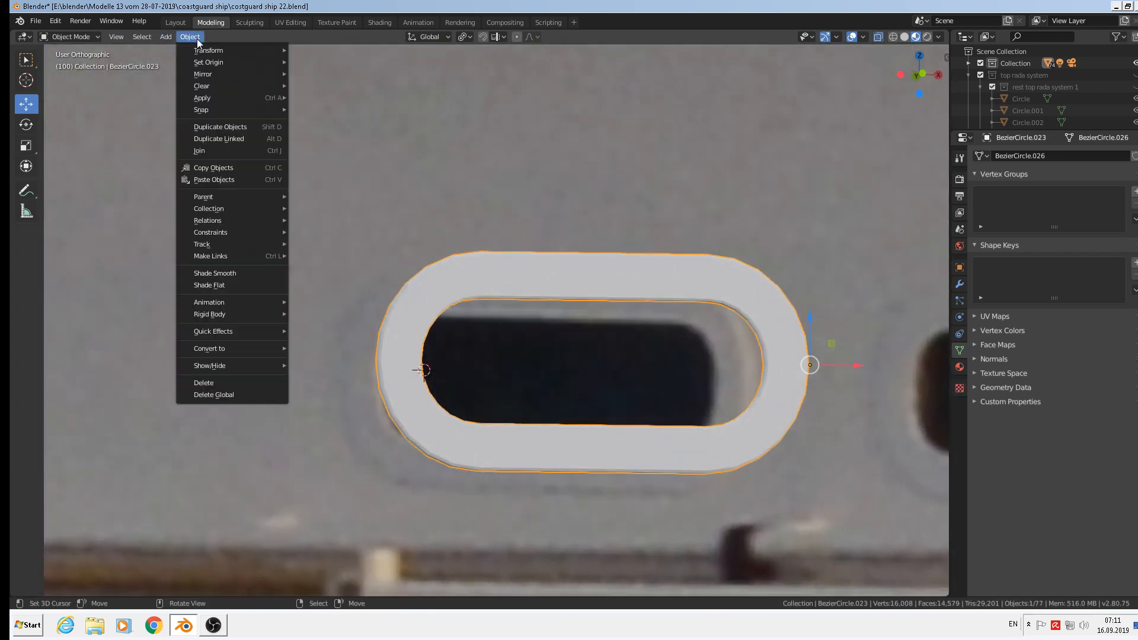
click(230, 273)
Duplicate the window frame's inner edge loop, shift the copy slightly along Y and fill it with a face.
middle_drag(450, 329, 566, 356)
scroll(556, 325, up, 3)
key(Tab)
scroll(519, 325, up, 2)
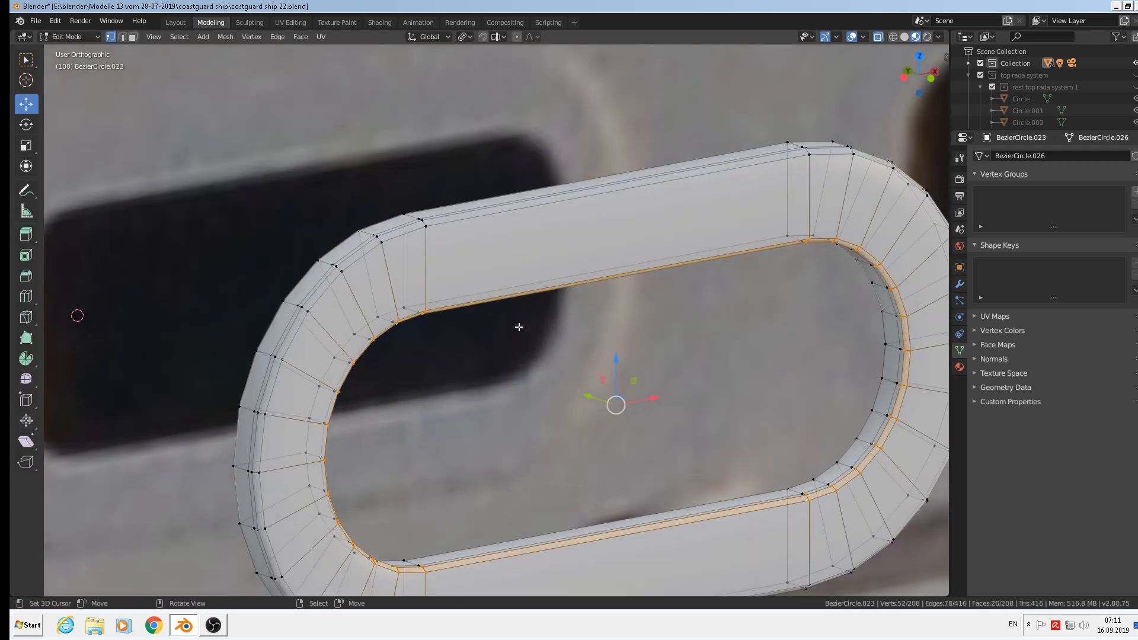
alt+click(463, 296)
scroll(641, 450, down, 3)
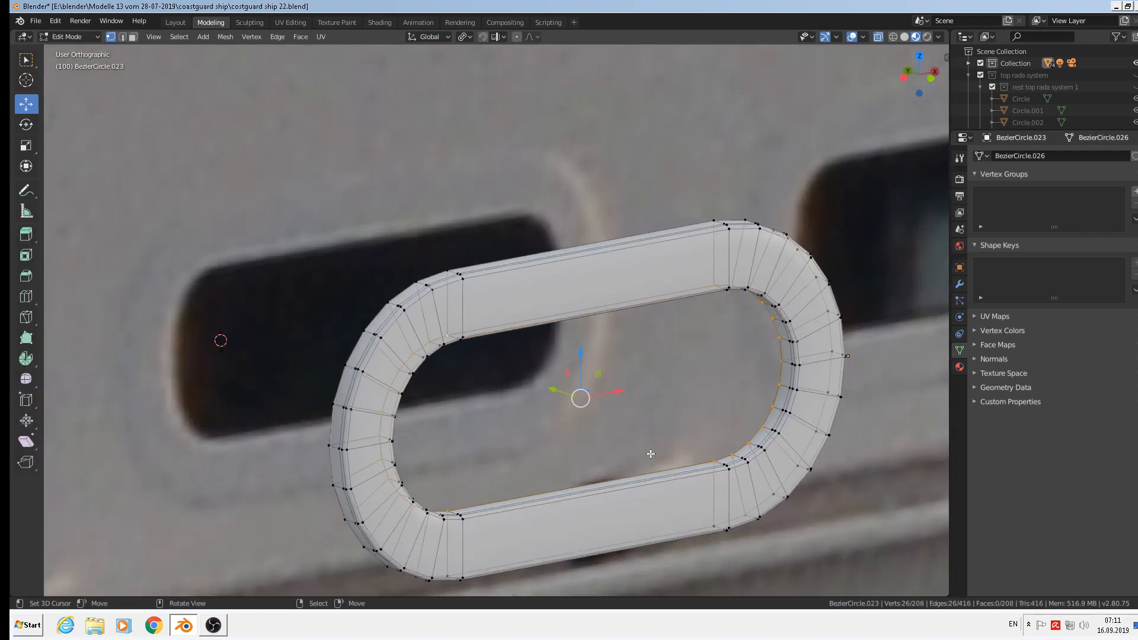
key(shift+d)
right_click(650, 453)
drag(555, 388, 544, 384)
key(f)
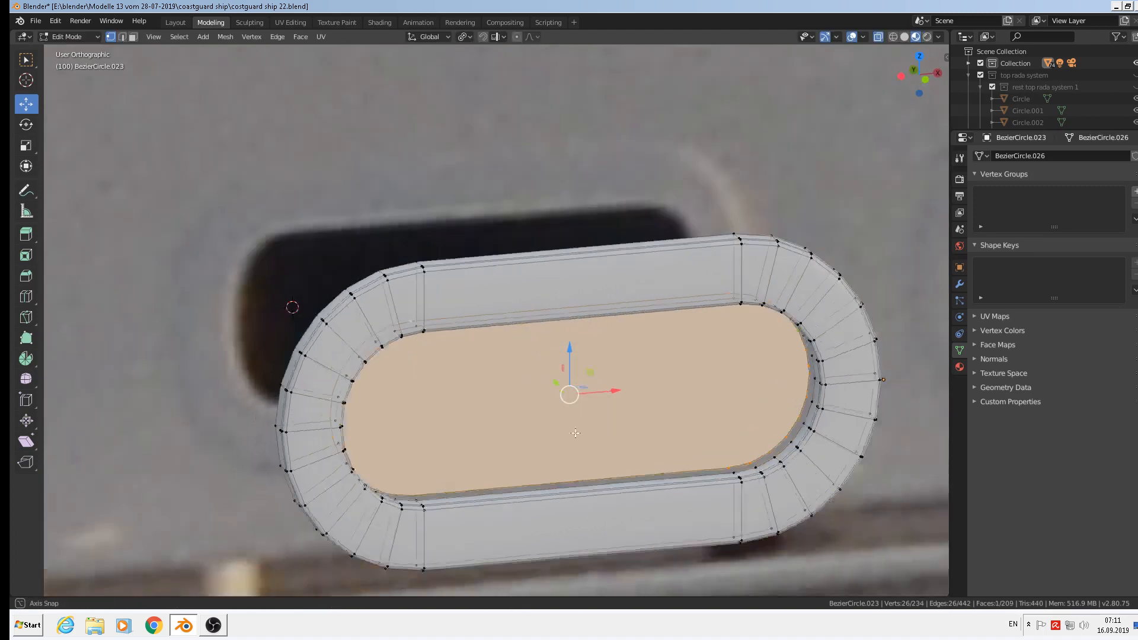
Extrude the filled face about 0.000319 m along Y and select the whole connected pane.
middle_drag(610, 429, 486, 426)
key(e)
key(Escape)
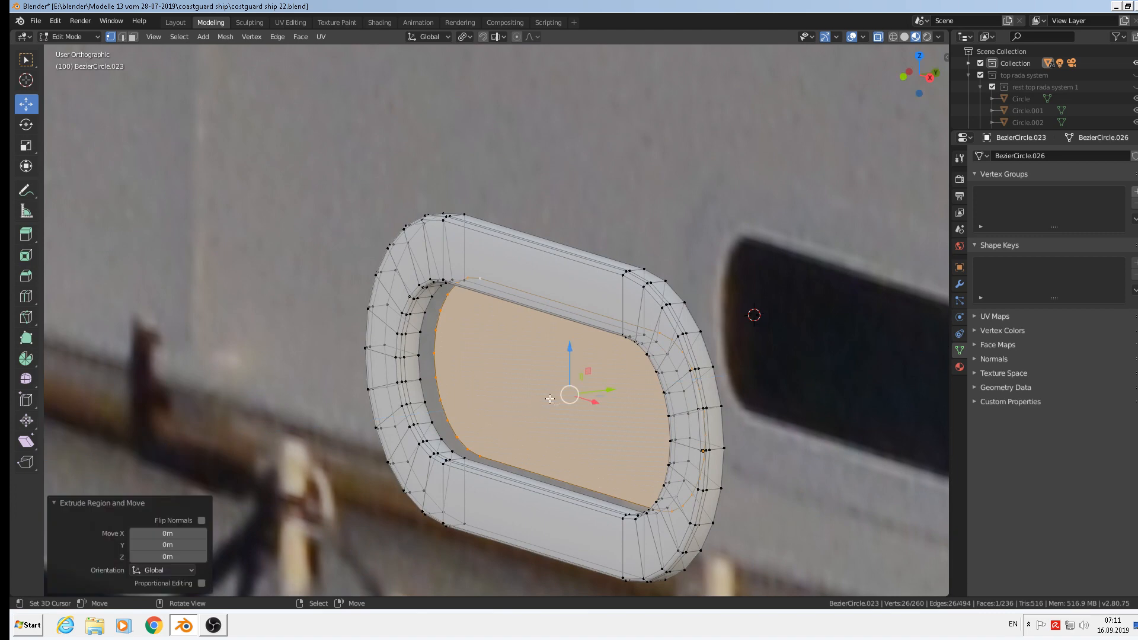
drag(605, 392, 614, 390)
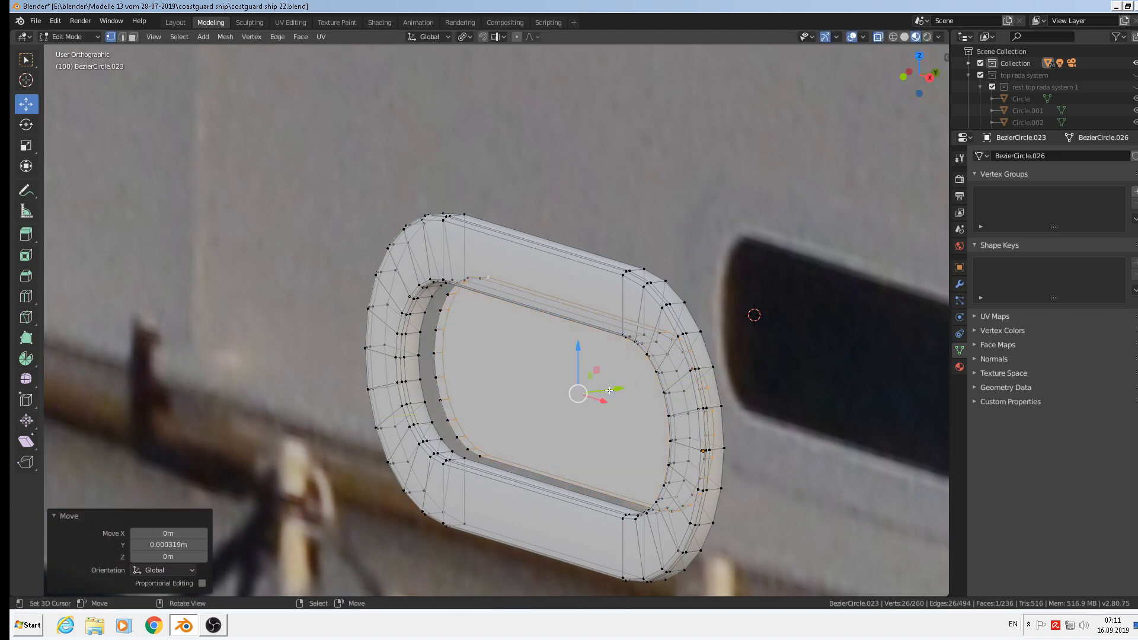
alt+right_click(438, 369)
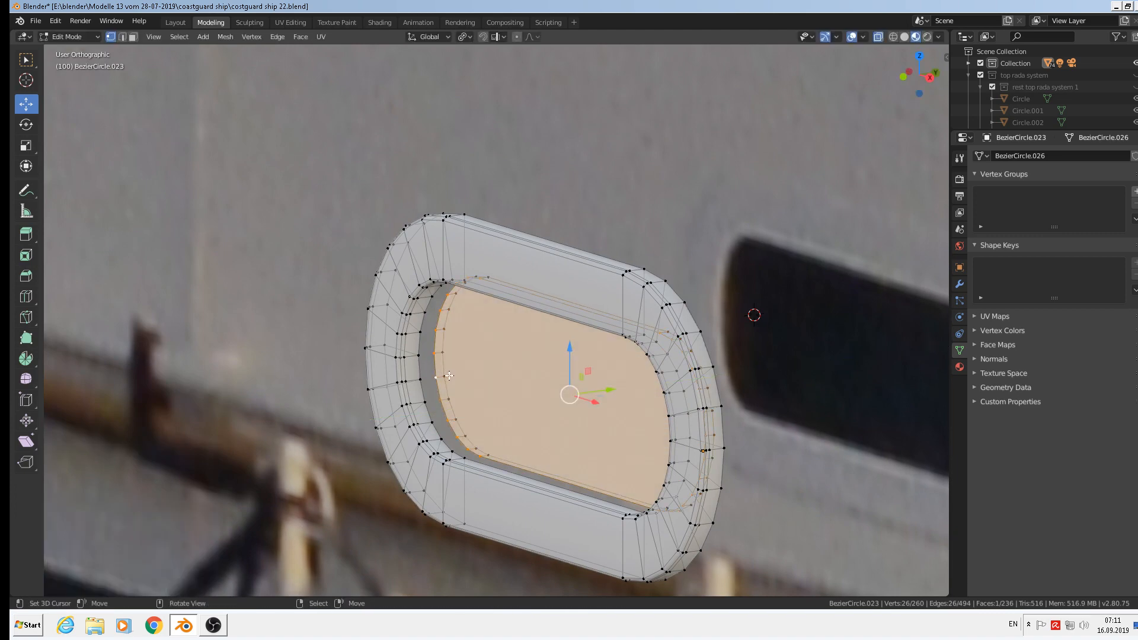
key(Tab)
key(Tab)
key(l)
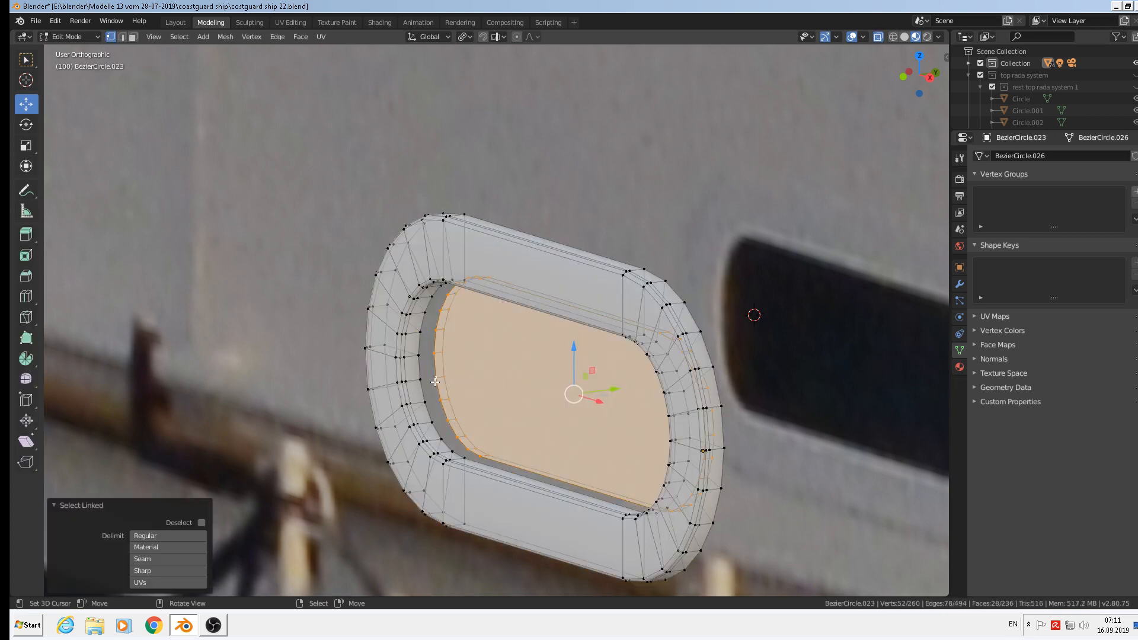
Add a material slot to the window object and give it the existing white metal material.
click(959, 367)
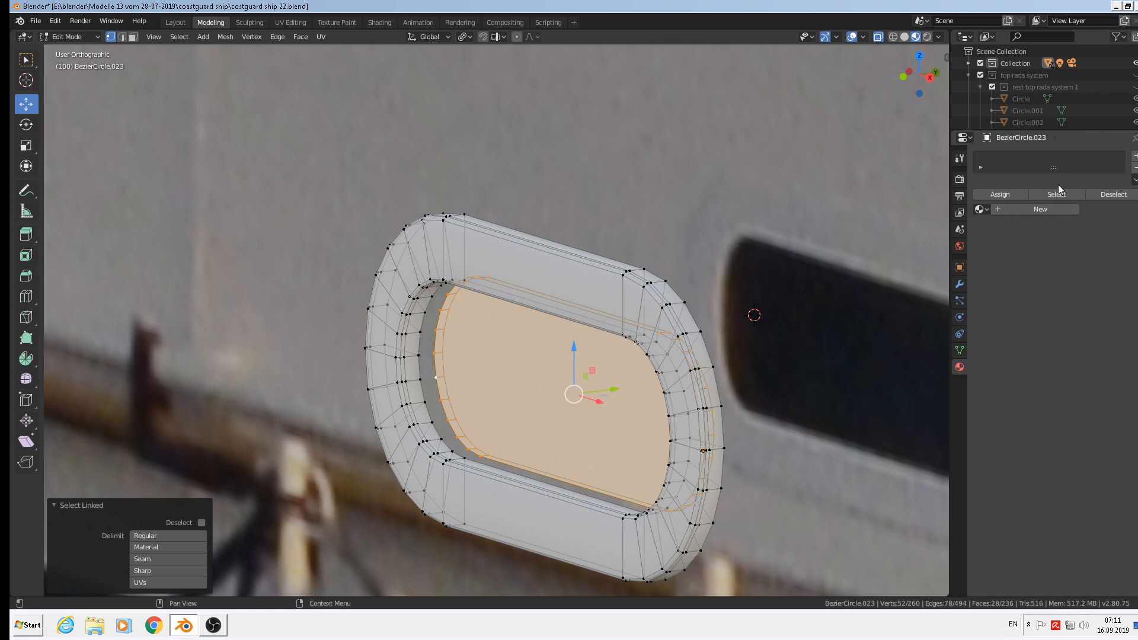
click(981, 210)
click(1134, 156)
click(981, 209)
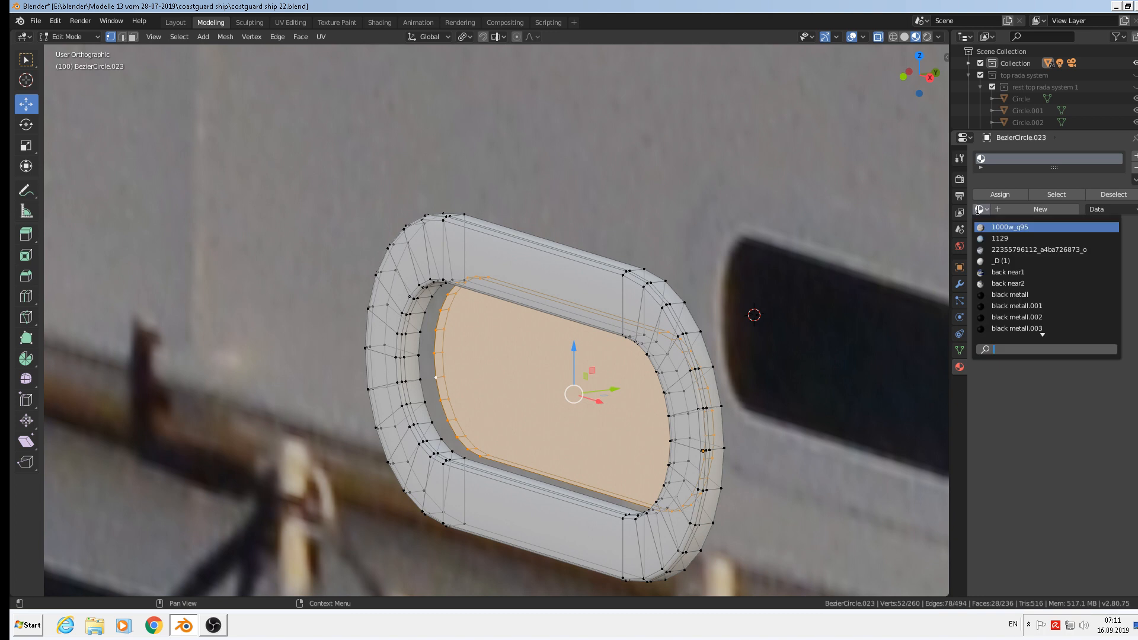
text(whi)
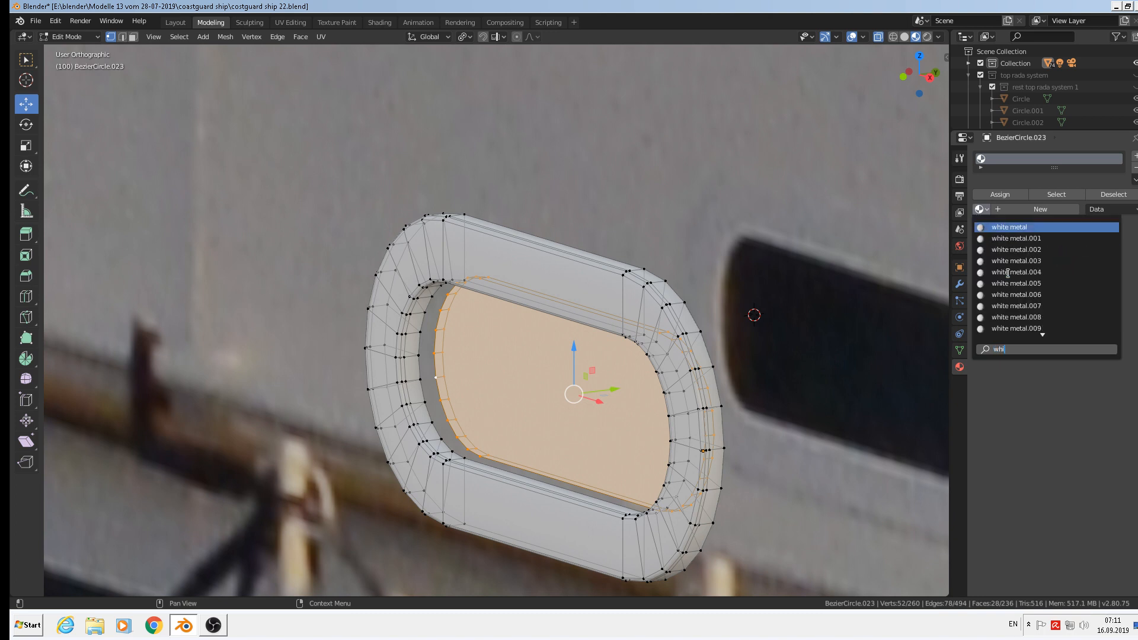
click(1009, 228)
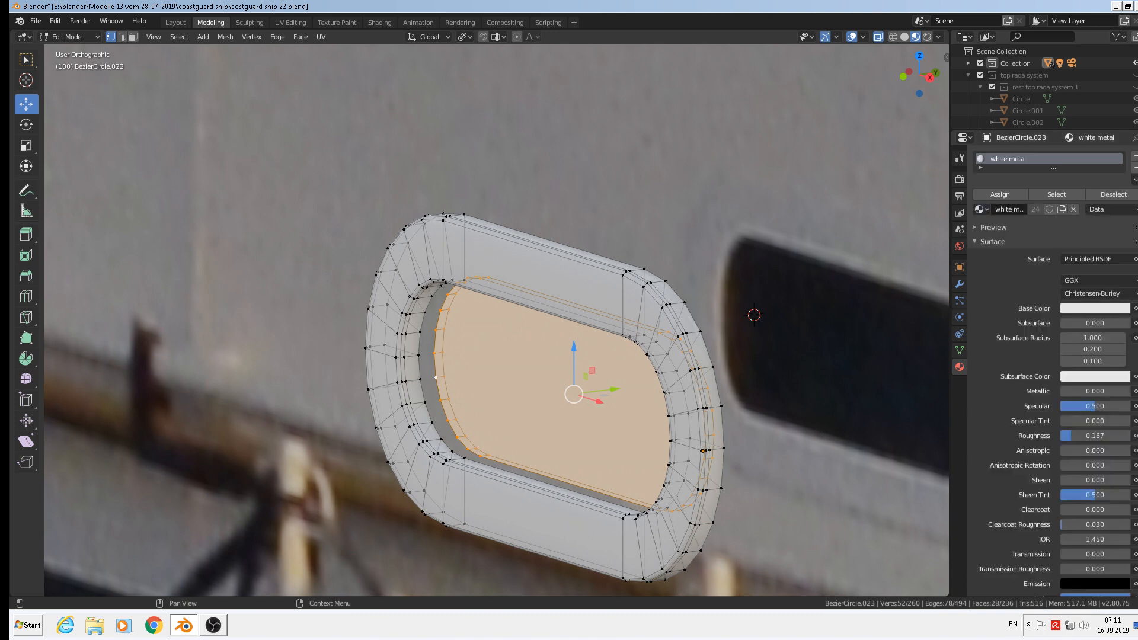
Add a second material slot with glas.001 and assign it to the selected pane.
click(1134, 156)
click(981, 236)
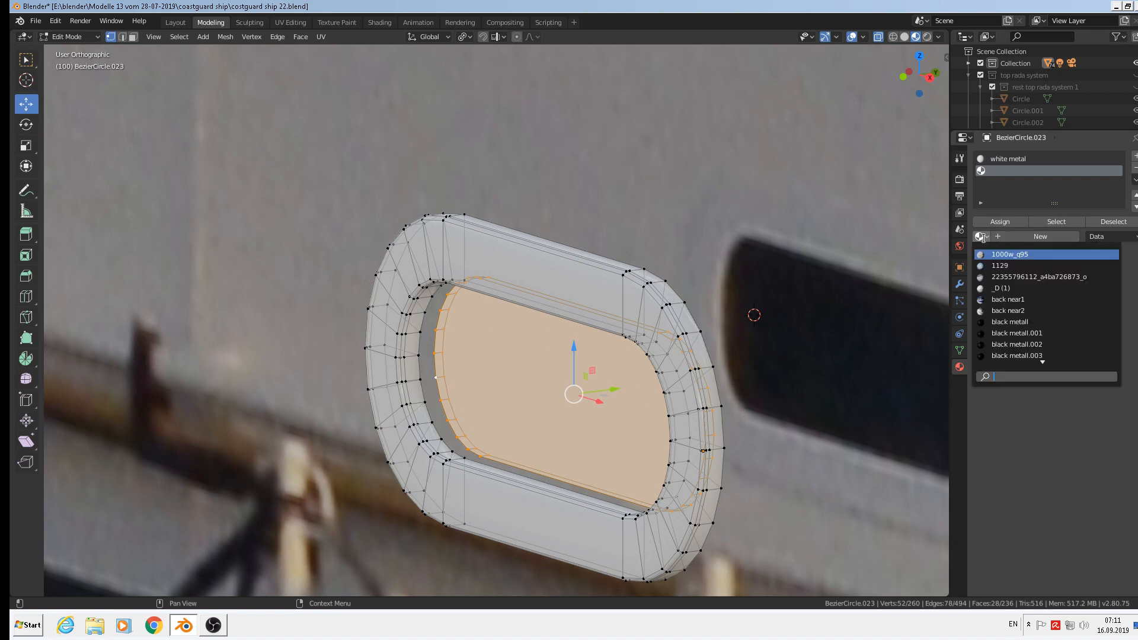
text(gl)
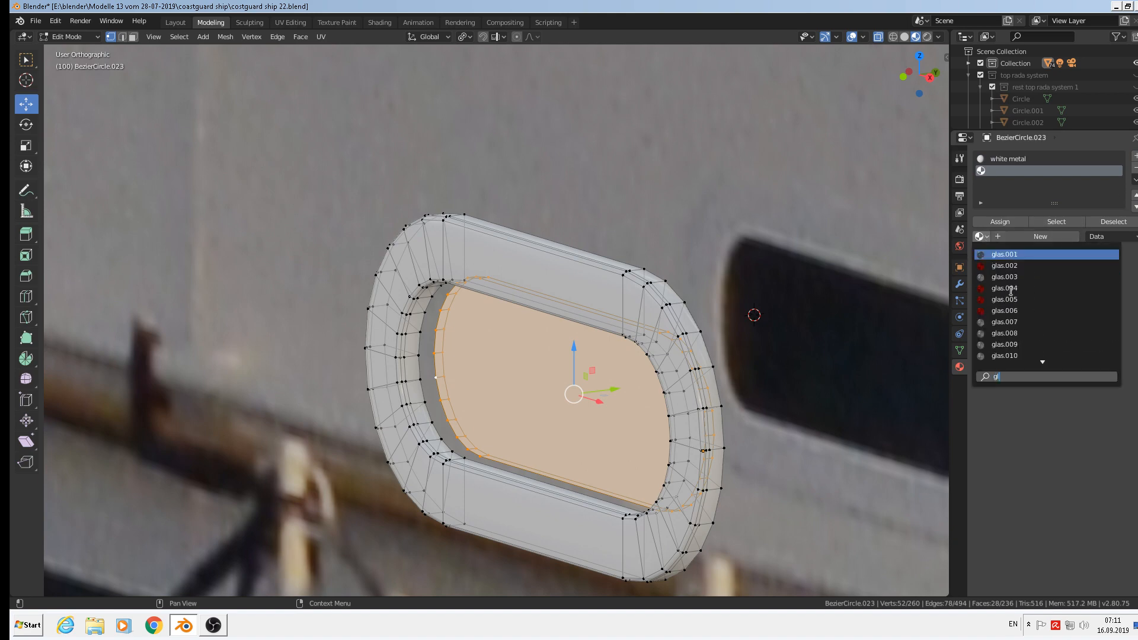
click(1022, 255)
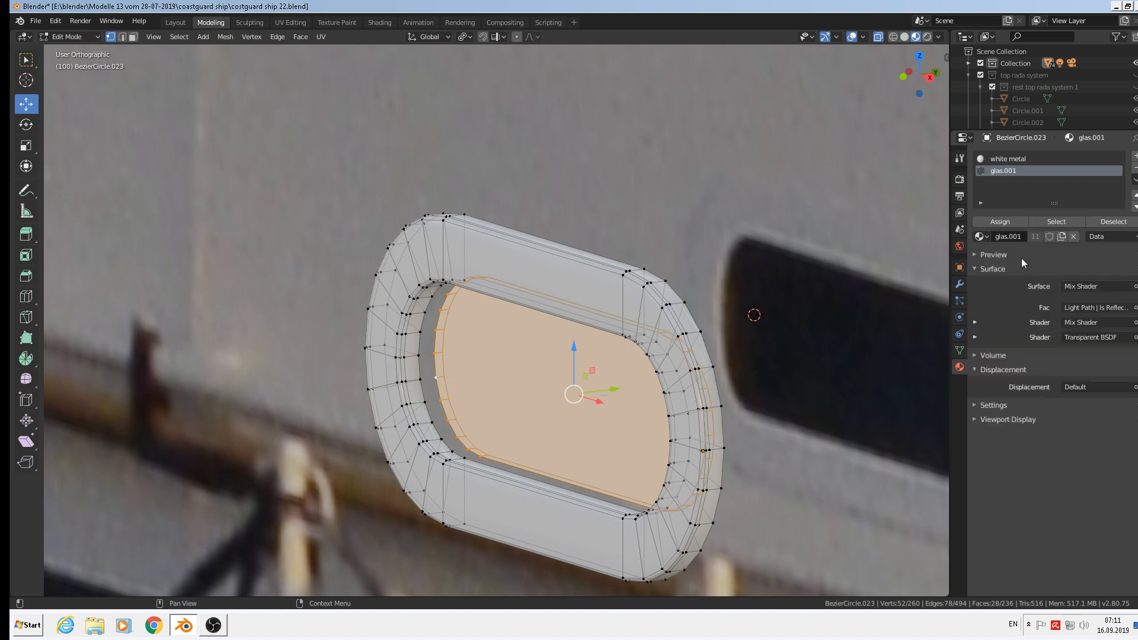
click(1000, 222)
key(Tab)
key(Tab)
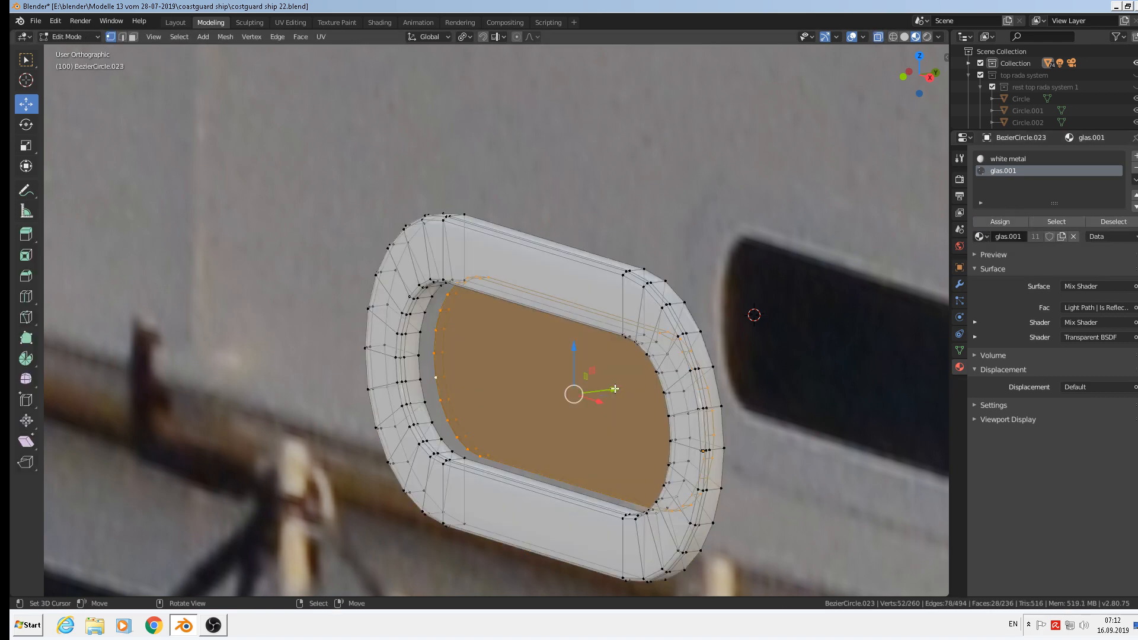
Move the glass pane about -0.00062 m along Y within the frame and leave mesh editing.
key(g)
key(y)
click(599, 393)
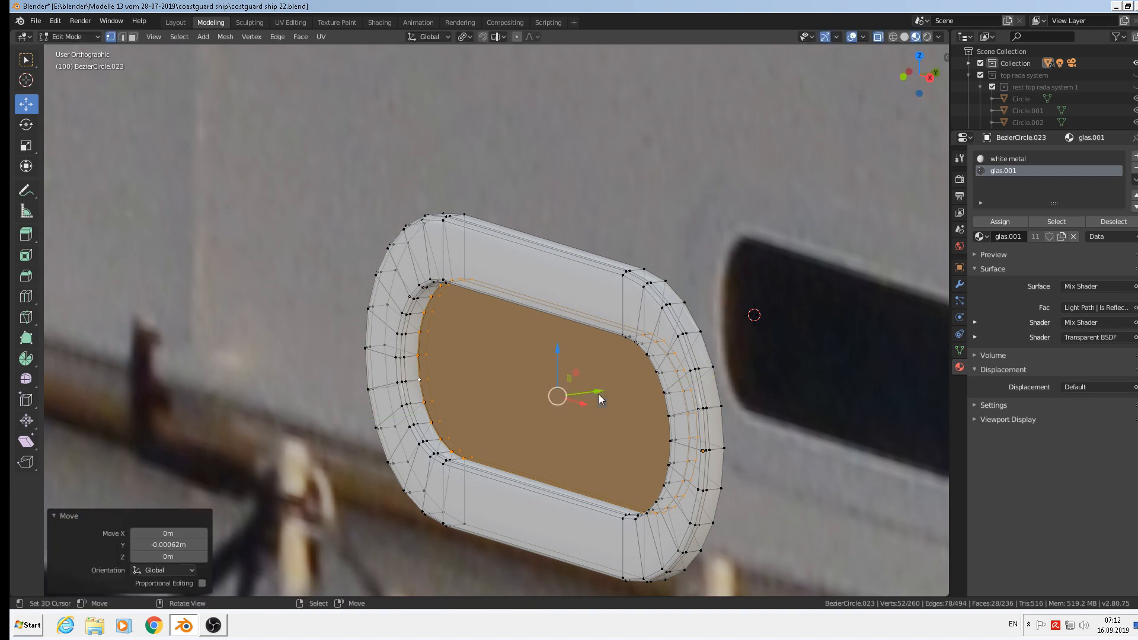
key(Tab)
key(KP_1)
scroll(609, 395, up, 3)
scroll(615, 397, down, 5)
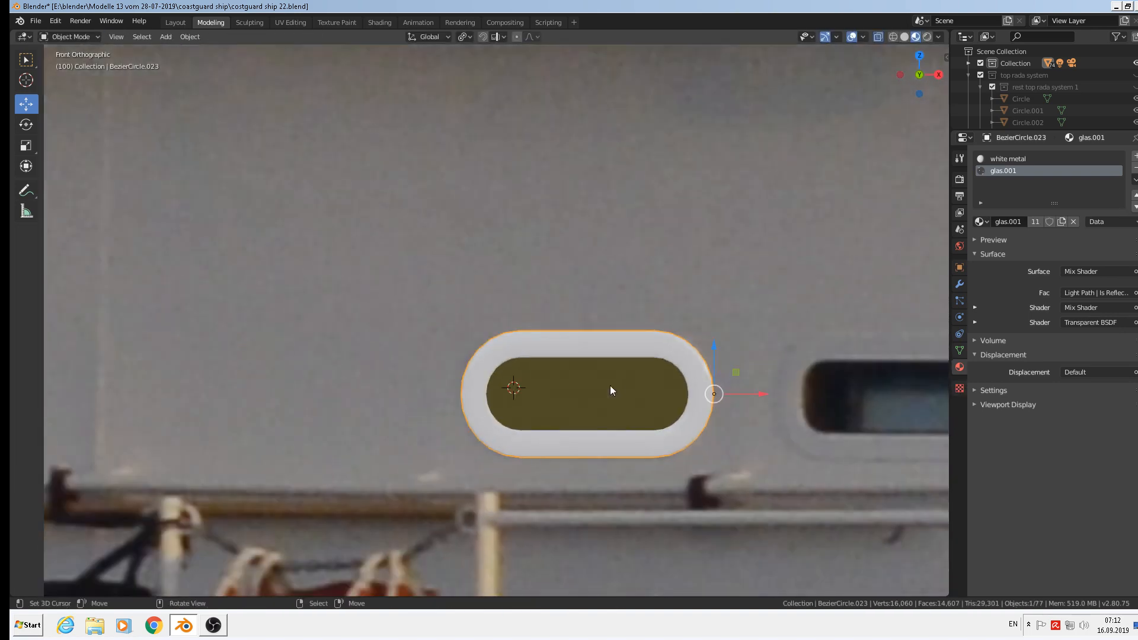
Try to remove the horizontal cross edge loops at both rounded ends of the window frame.
scroll(563, 307, down, 6)
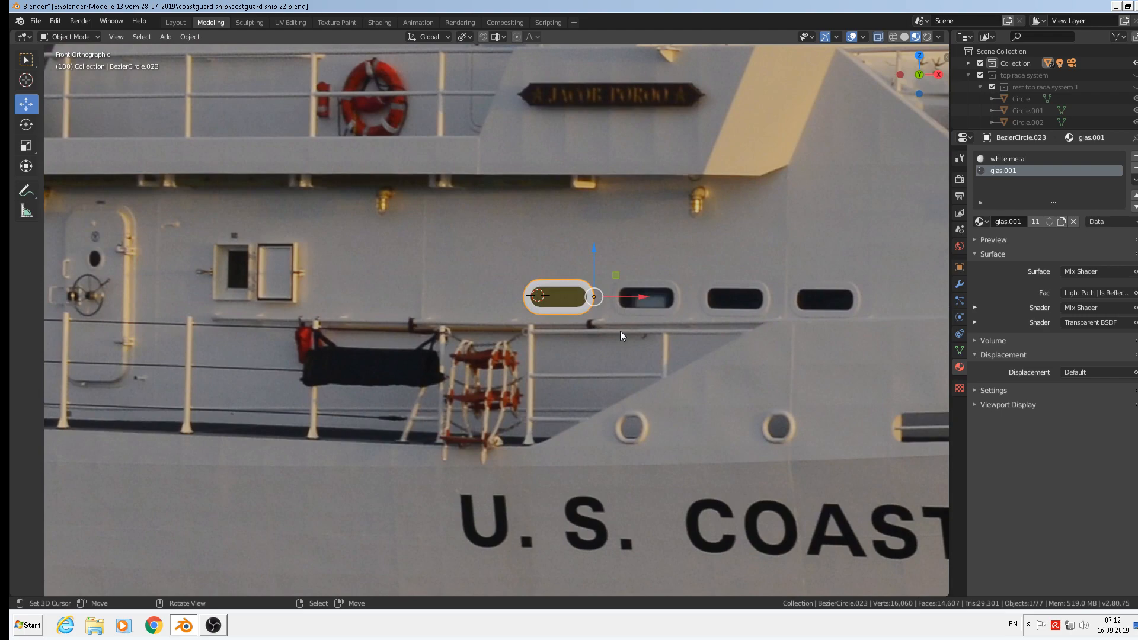
scroll(699, 331, up, 4)
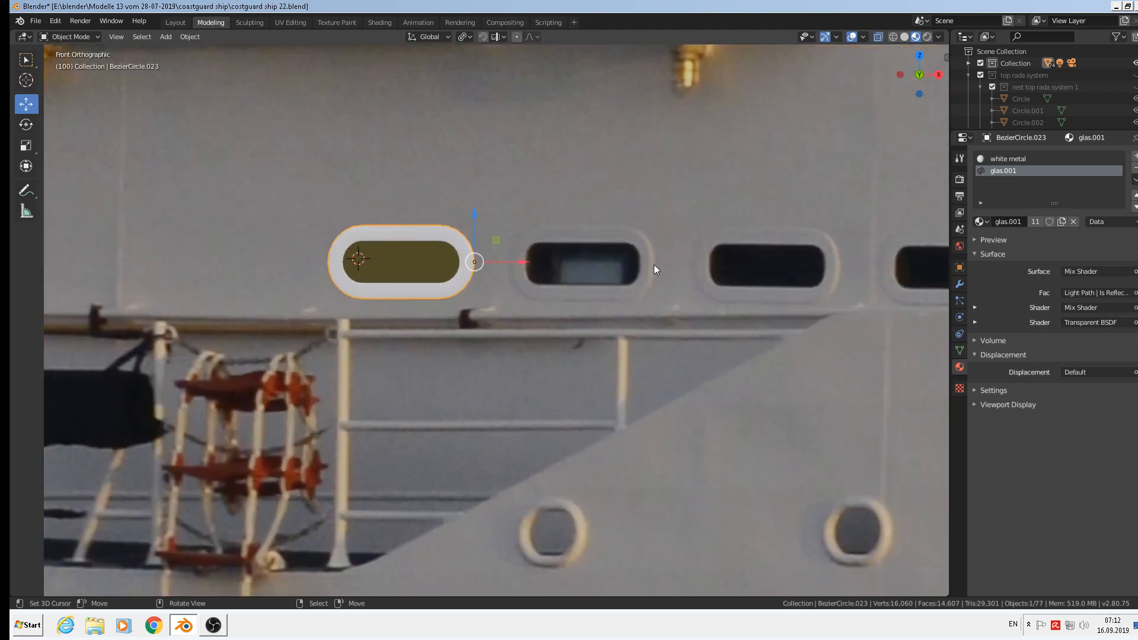
scroll(510, 282, up, 3)
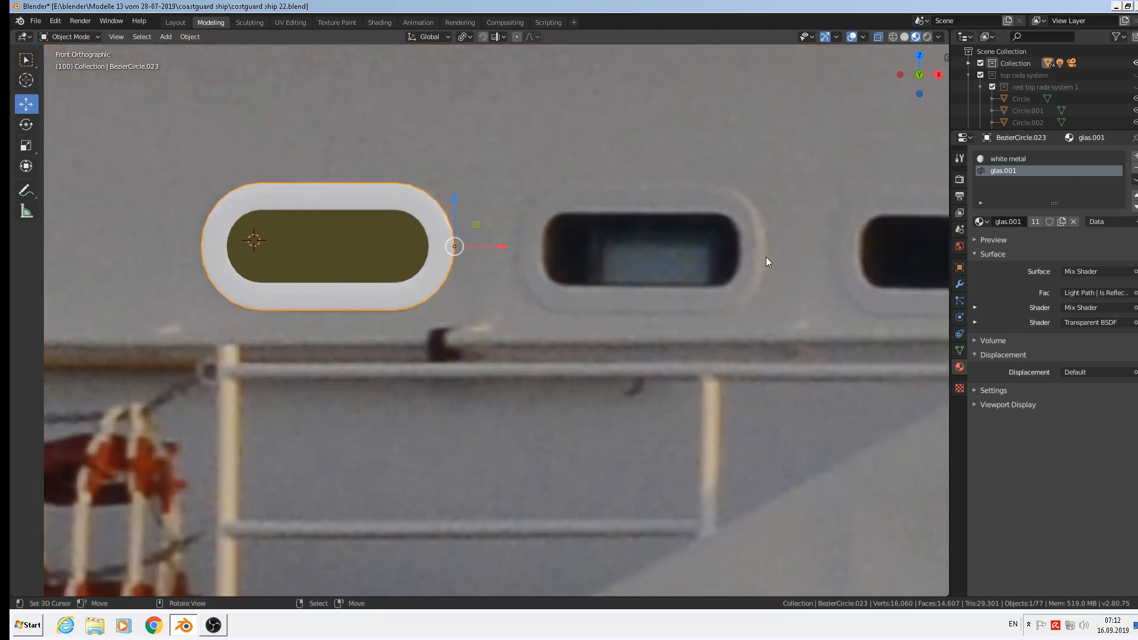
shift+middle_drag(457, 284, 627, 250)
scroll(630, 250, up, 3)
key(Tab)
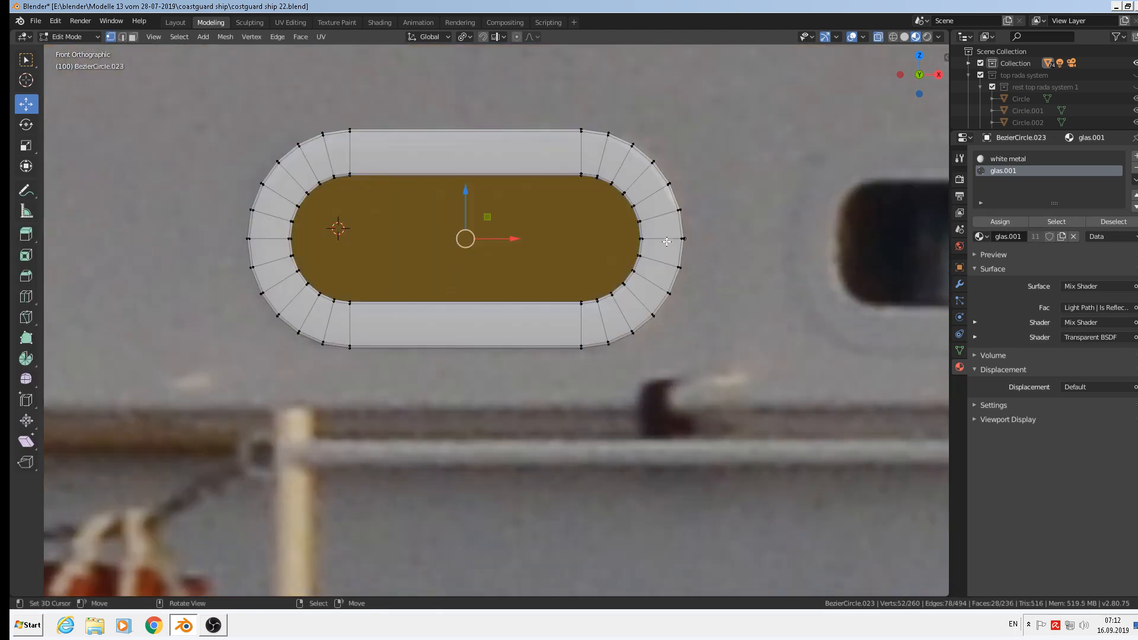
alt+click(663, 238)
alt+shift+click(268, 237)
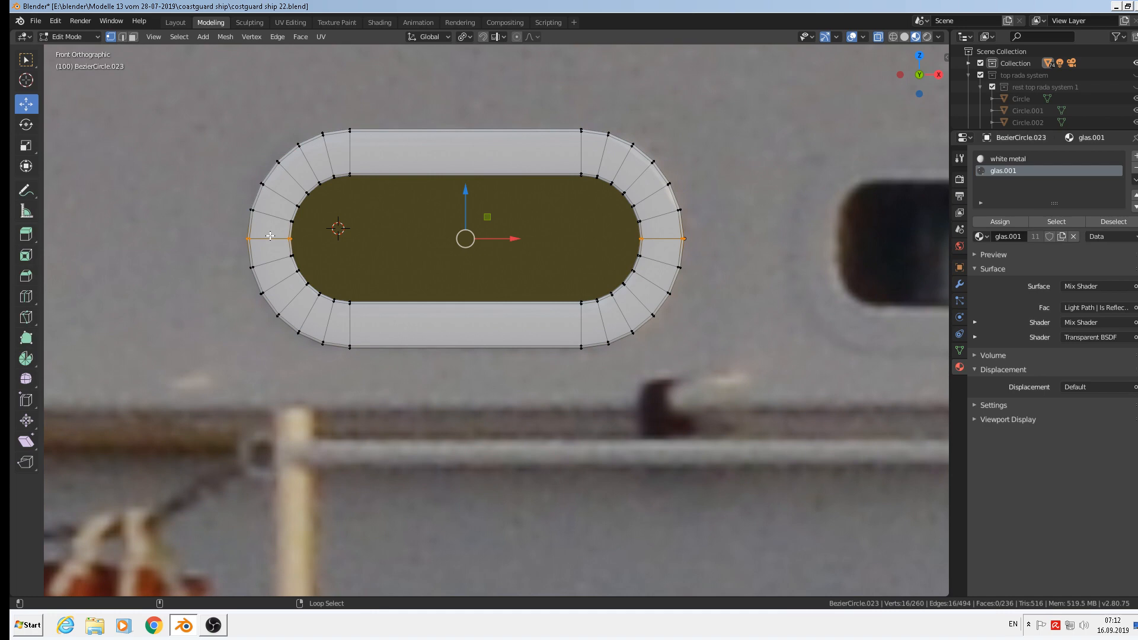
key(x)
click(356, 243)
key(Tab)
scroll(488, 354, down, 3)
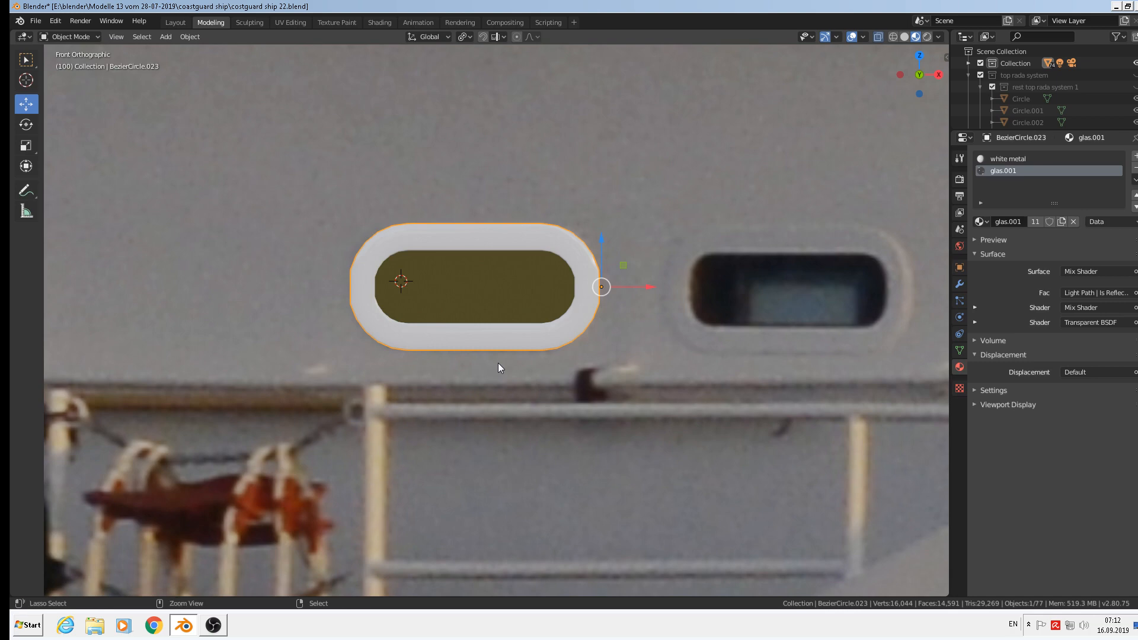
scroll(498, 363, down, 3)
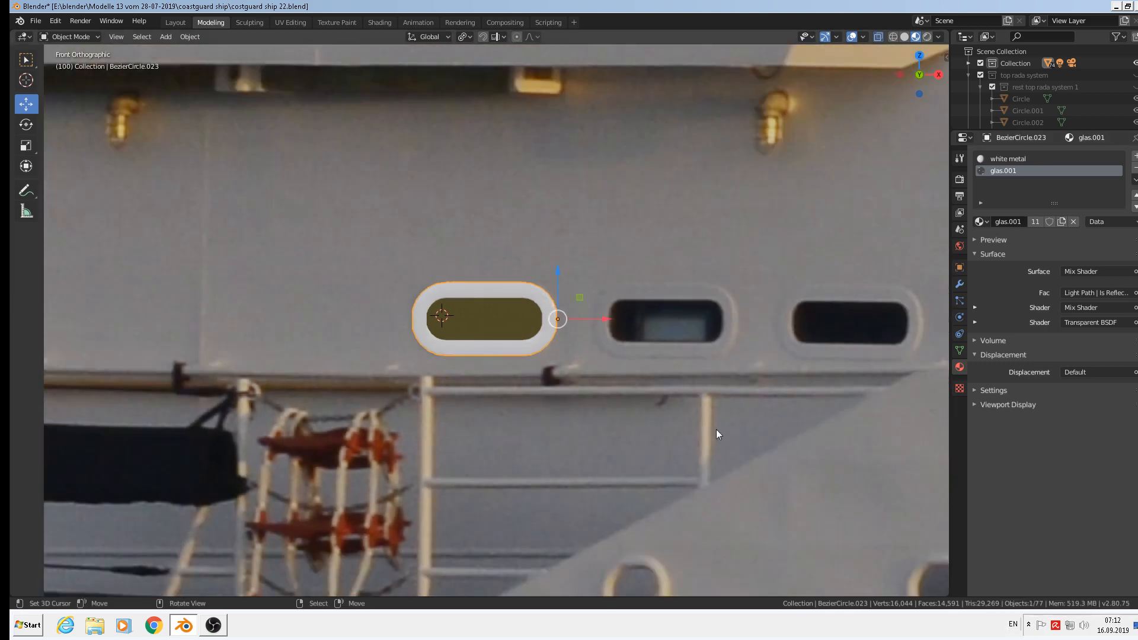
key(Tab)
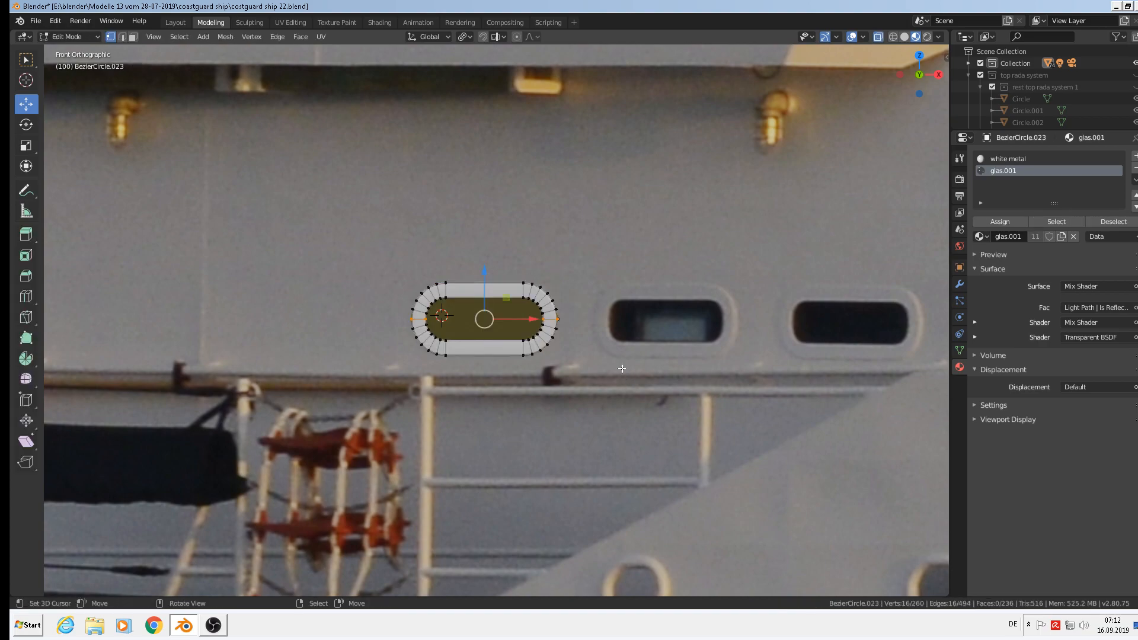
key(Tab)
Move the window off the side-view photo to the modelled parts, about -3.52 m along X and -6.24 m along Z.
scroll(627, 390, down, 6)
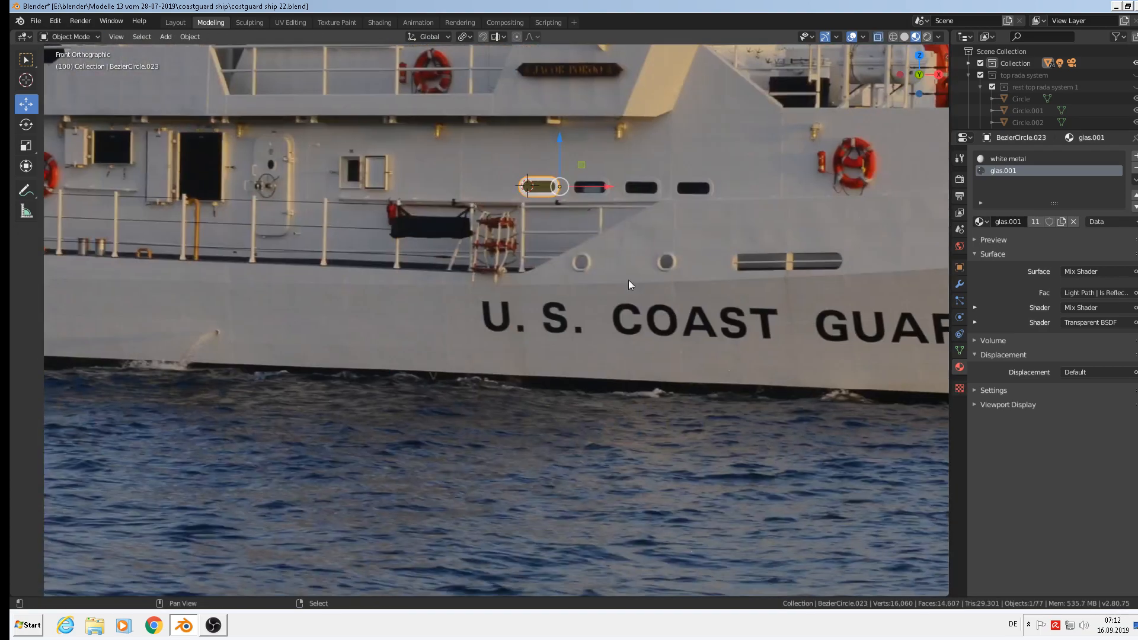
scroll(629, 280, down, 8)
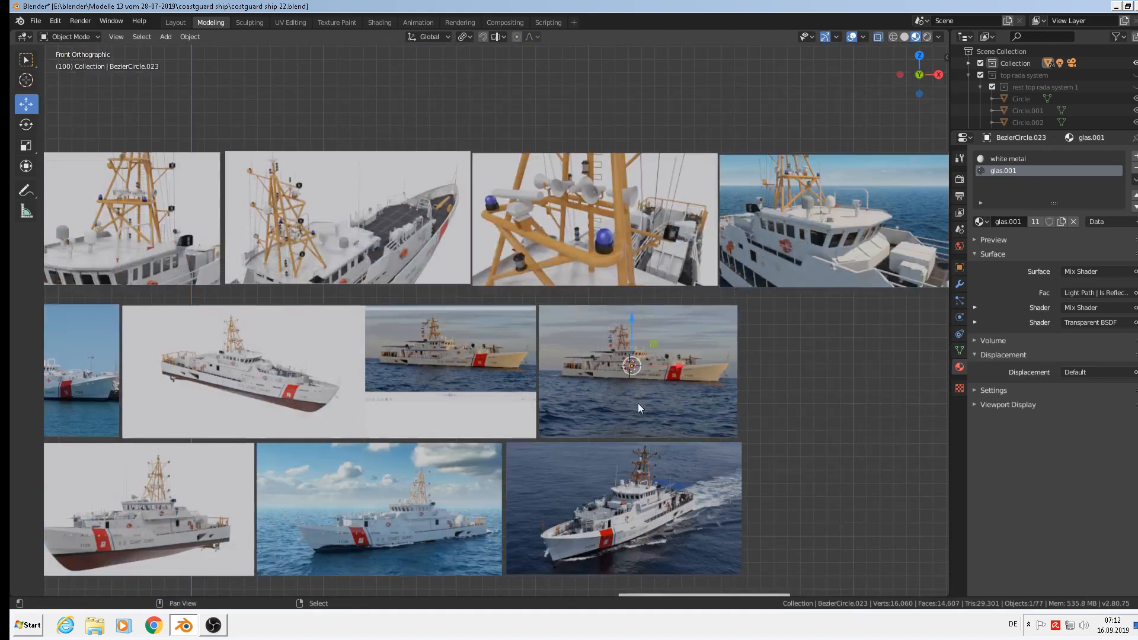
scroll(638, 408, down, 6)
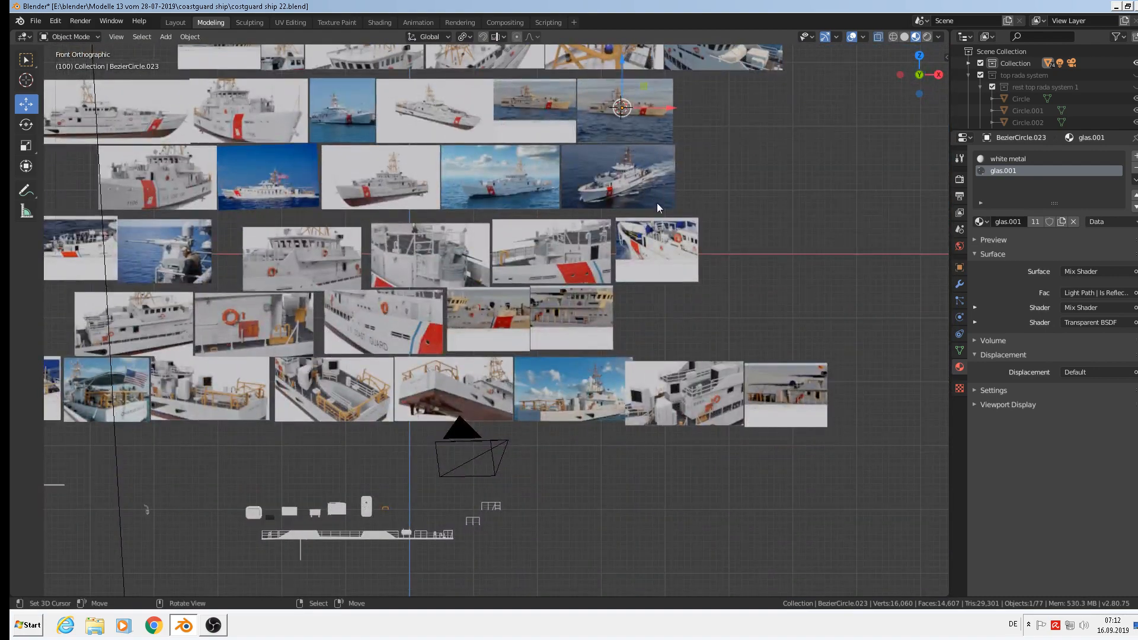
key(g)
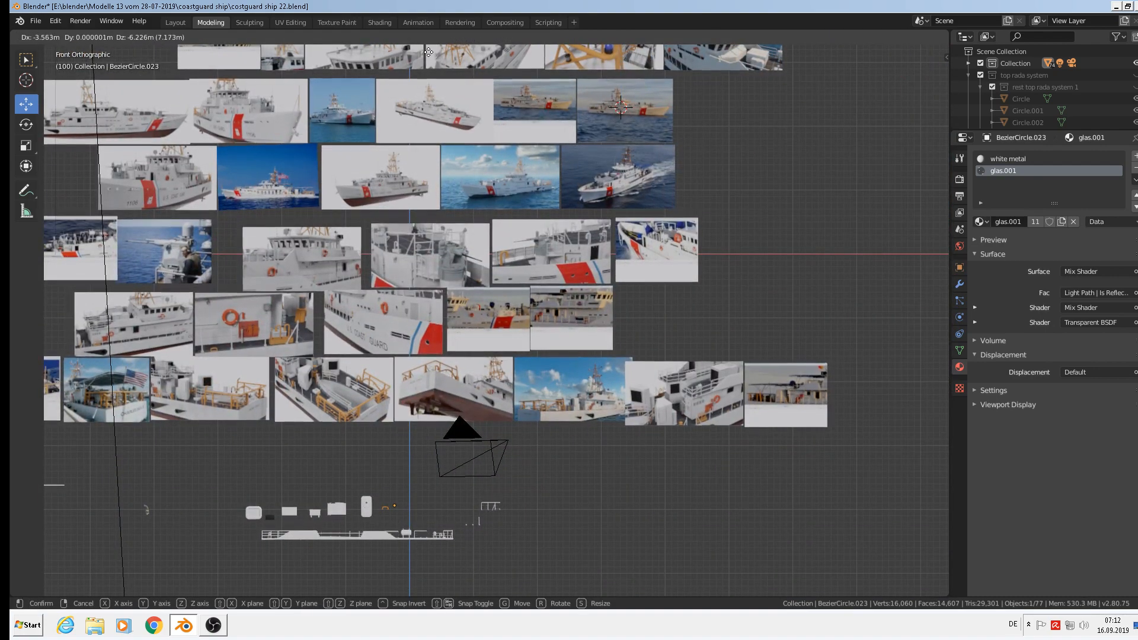
click(443, 68)
Scale the window up uniformly beside the orange handle.
scroll(504, 208, up, 6)
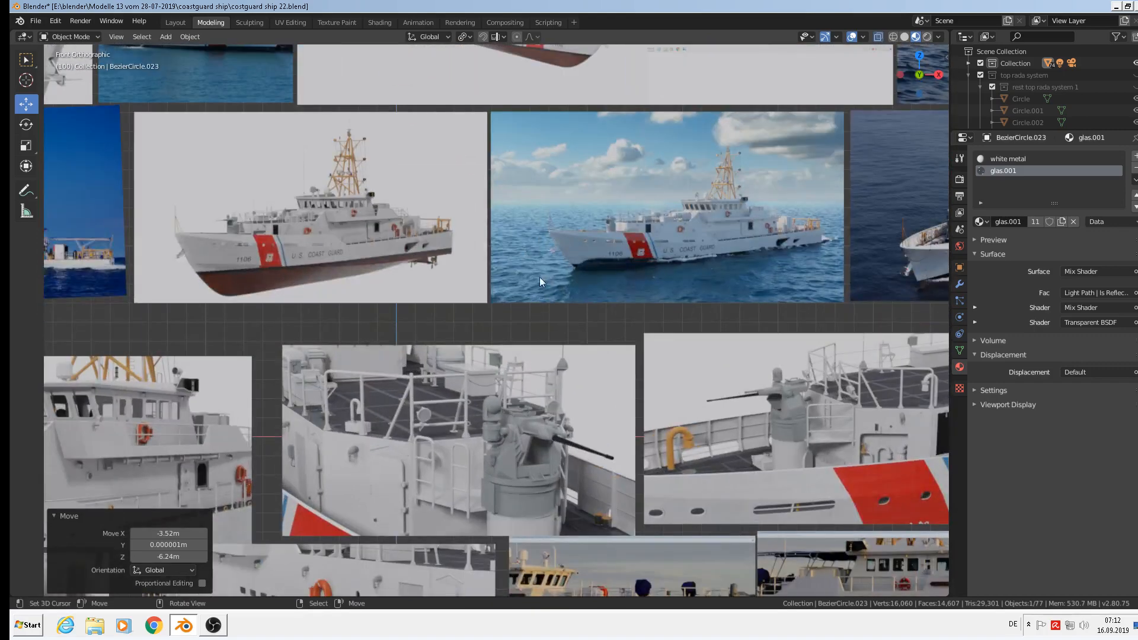
mouse_move(539, 276)
middle_down()
mouse_move(537, 258)
mouse_move(539, 268)
middle_up()
key(KP_Decimal)
scroll(521, 284, down, 4)
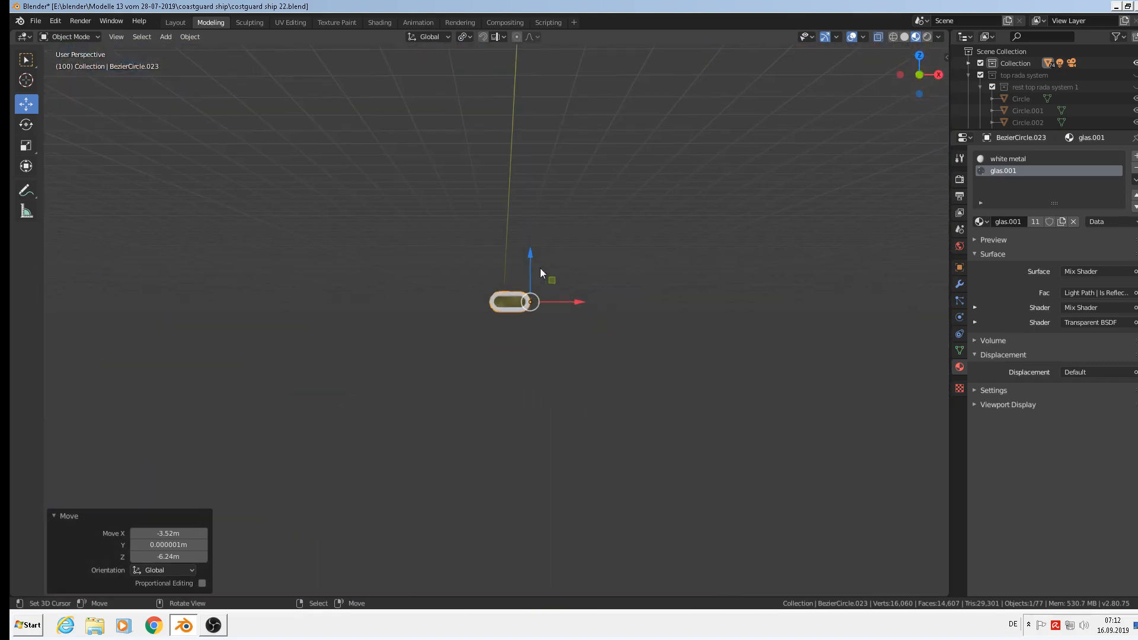
scroll(530, 283, down, 2)
scroll(526, 295, down, 1)
key(KP_5)
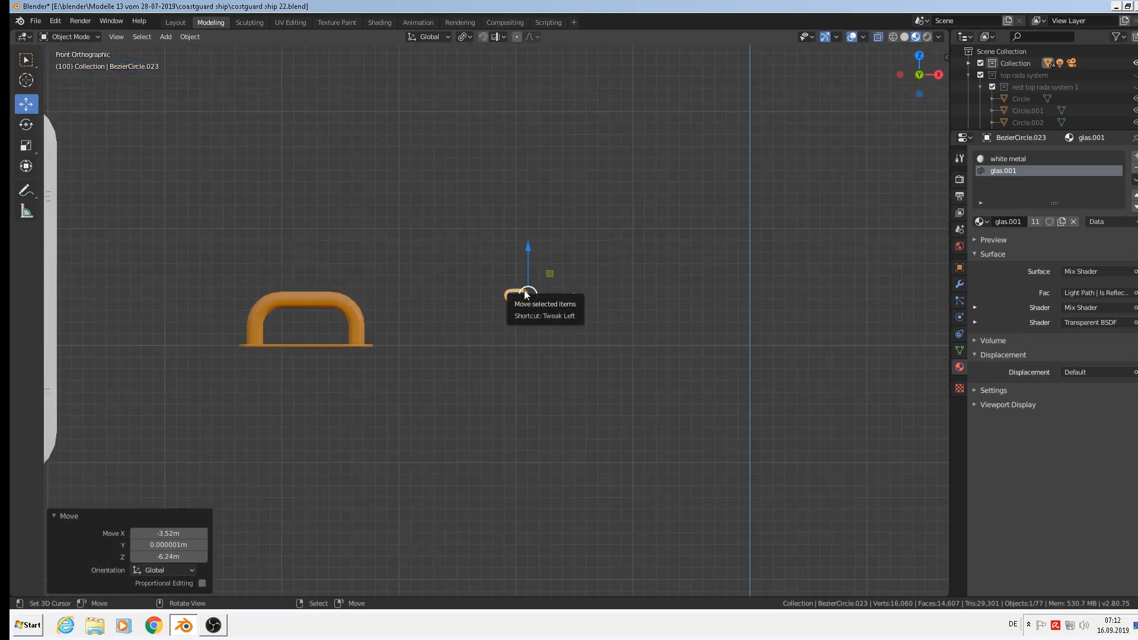
key(s)
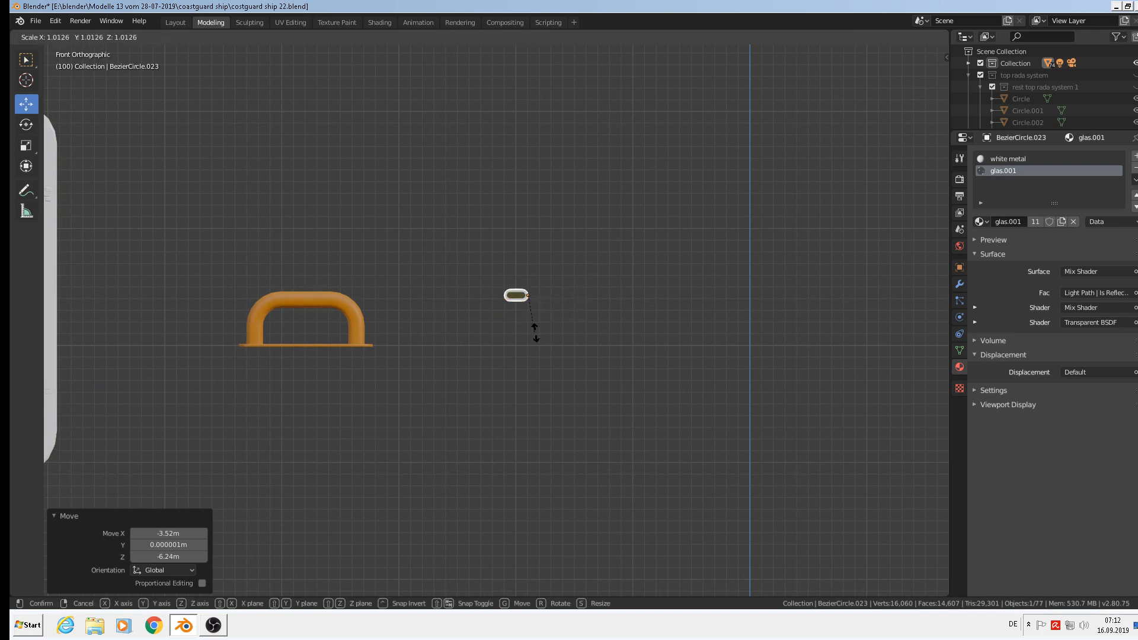
click(745, 381)
Move the window along X away from the orange handle and scale it uniformly by about 1.414.
drag(577, 295, 669, 295)
key(s)
click(674, 364)
scroll(580, 333, down, 2)
scroll(579, 334, down, 7)
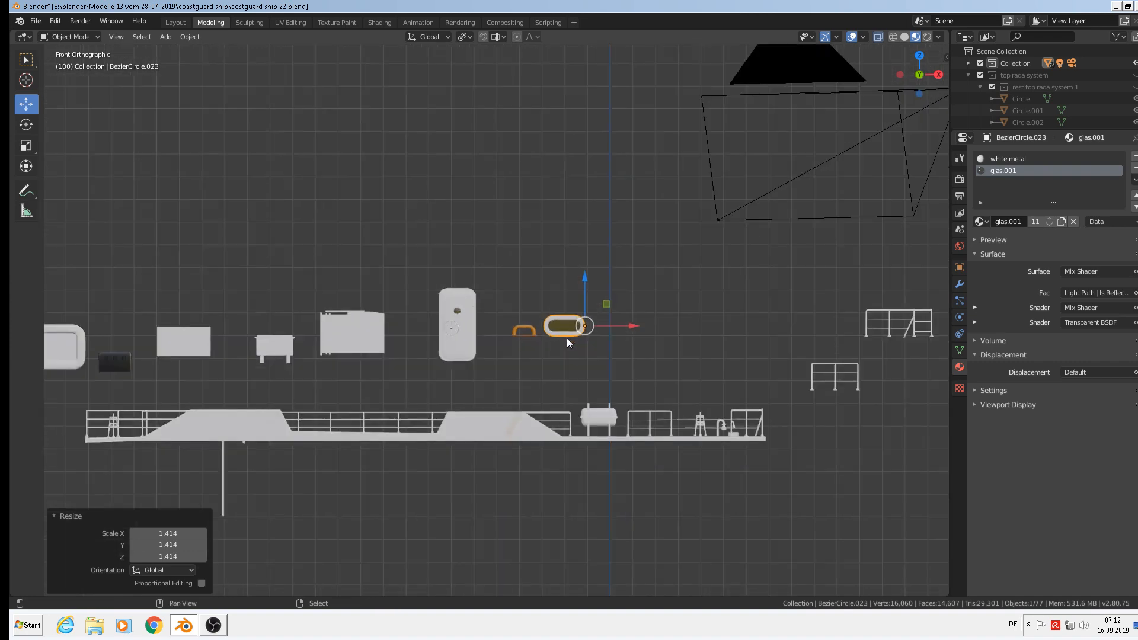
shift+middle_drag(395, 252, 658, 169)
scroll(593, 201, down, 3)
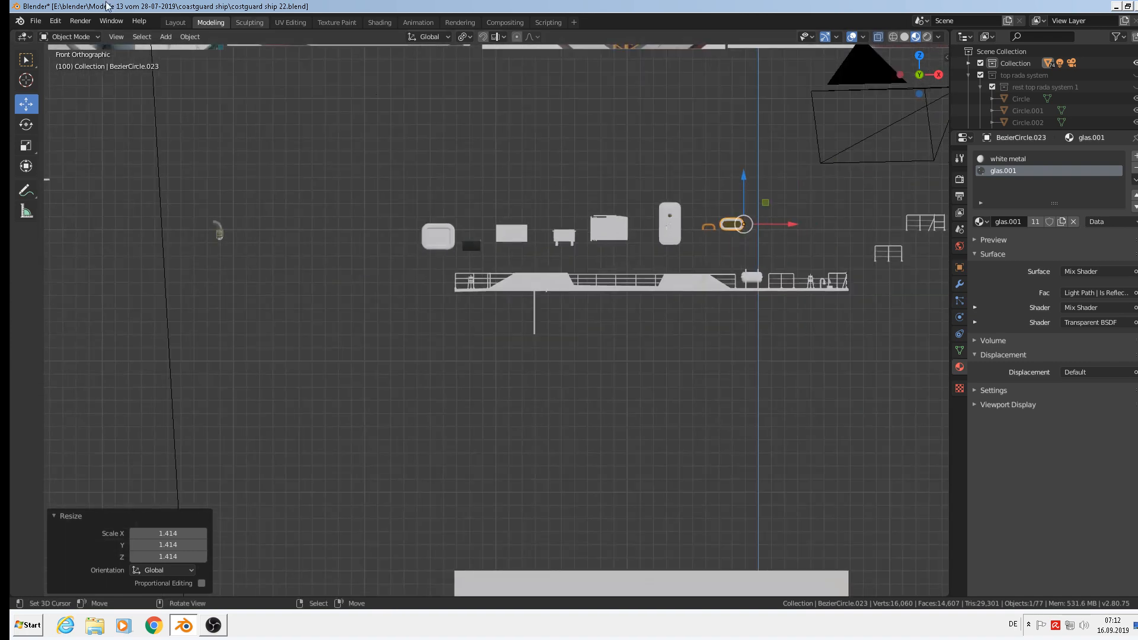
Save the scene with the enlarged window to the existing file costguard ship 22.blend.
click(35, 21)
click(50, 99)
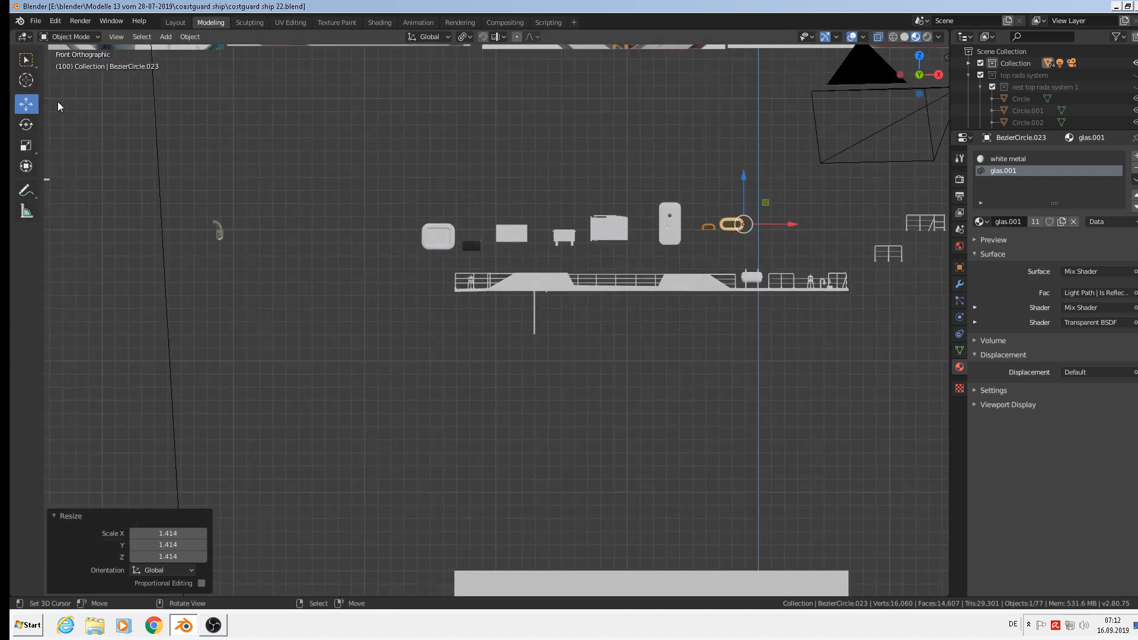
Deselect the glazed window among the modelled ship parts and save the file again under its existing name.
scroll(611, 183, down, 2)
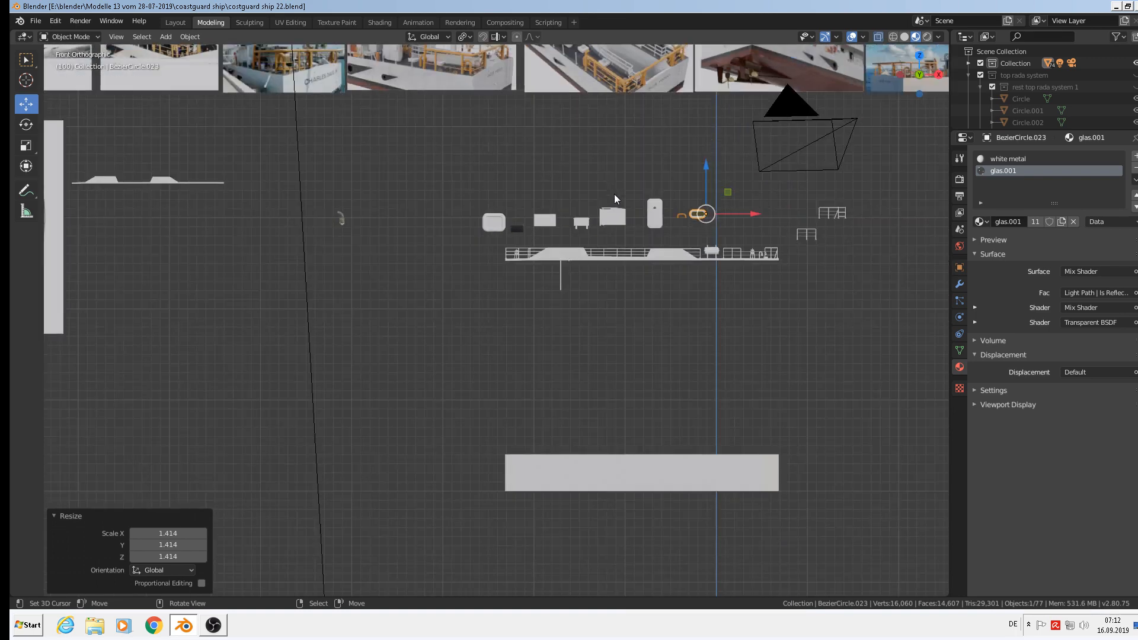
scroll(617, 202, up, 2)
middle_drag(581, 230, 734, 223)
scroll(735, 223, up, 2)
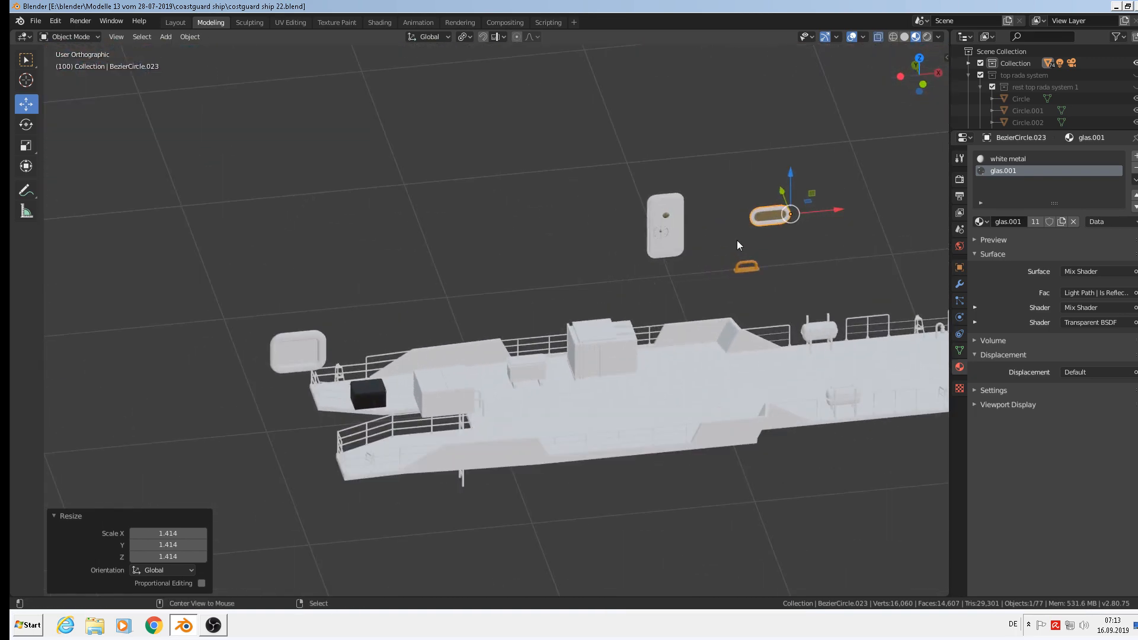
click(738, 244)
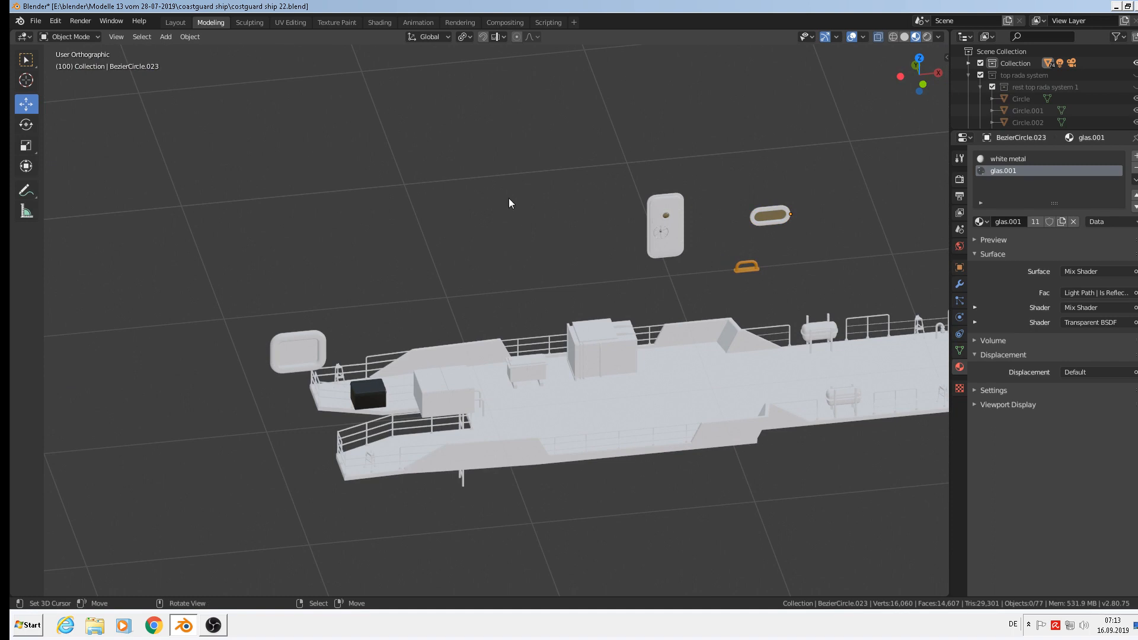
click(36, 23)
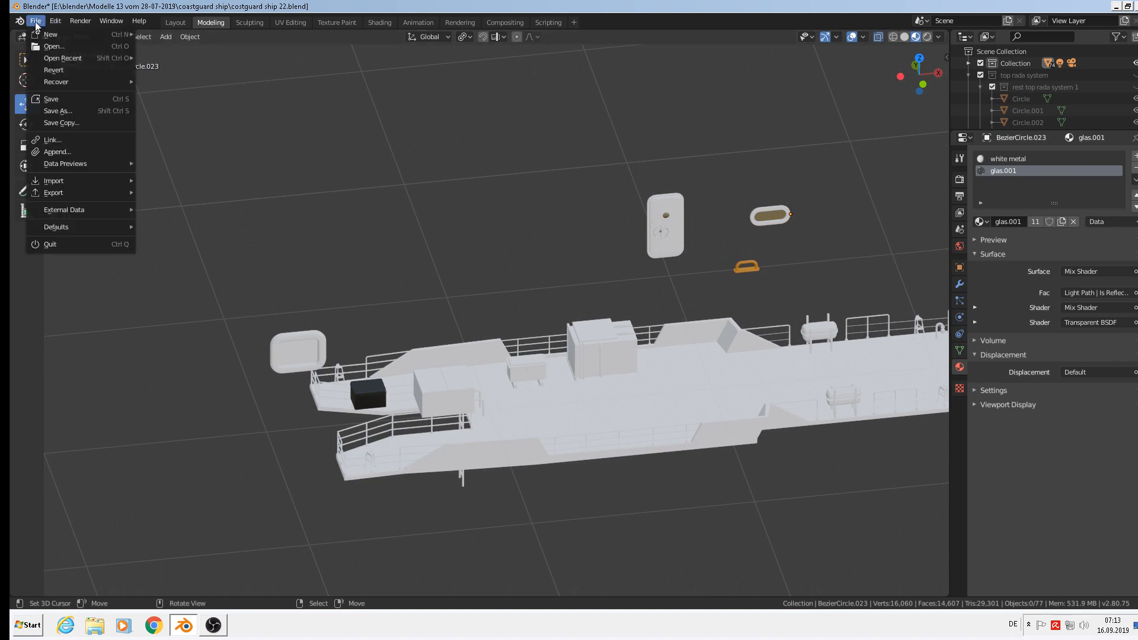
click(49, 100)
scroll(247, 183, down, 2)
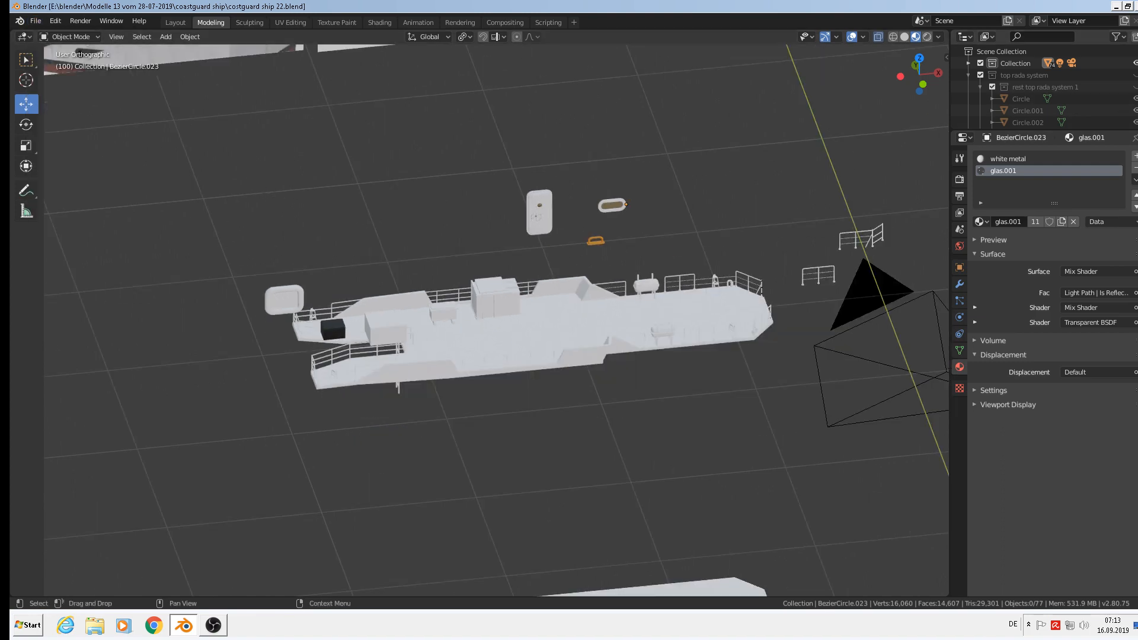